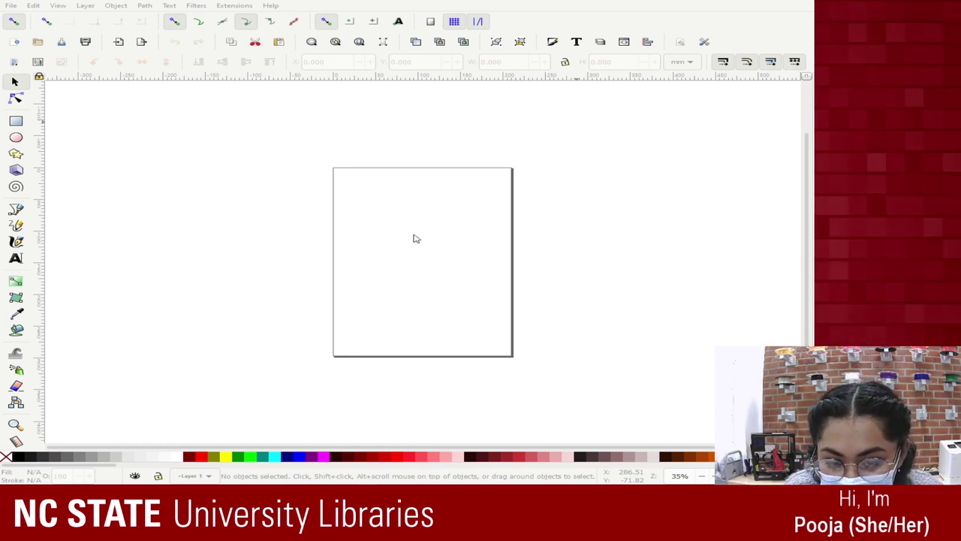
# Paste the broken-heart and cat playing-card images beside the page, and move the card up and away from the heart
pyautogui.hotkey('ctrl', 'v')
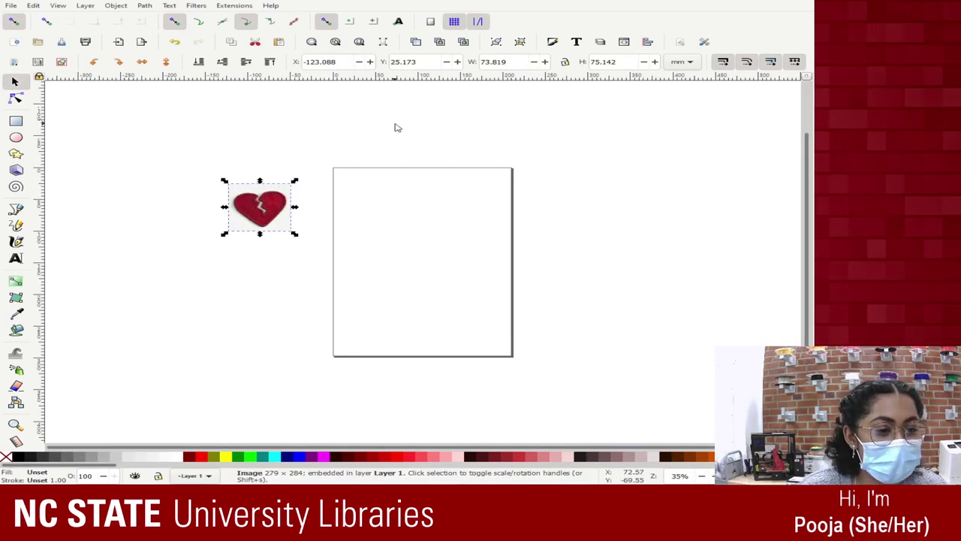
pyautogui.moveTo(295, 182); pyautogui.dragTo(337, 132)
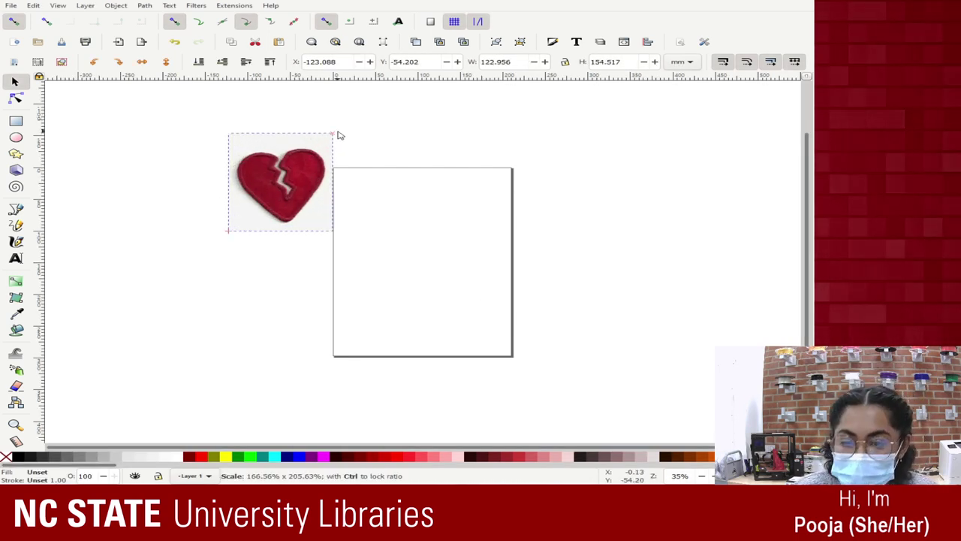
pyautogui.hotkey('ctrl', 'z')
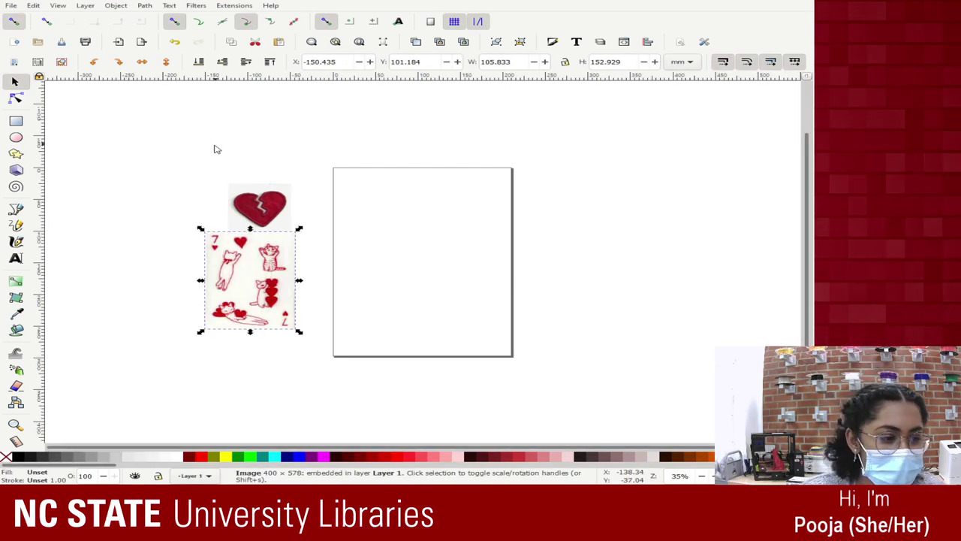
pyautogui.moveTo(245, 280); pyautogui.dragTo(136, 158)
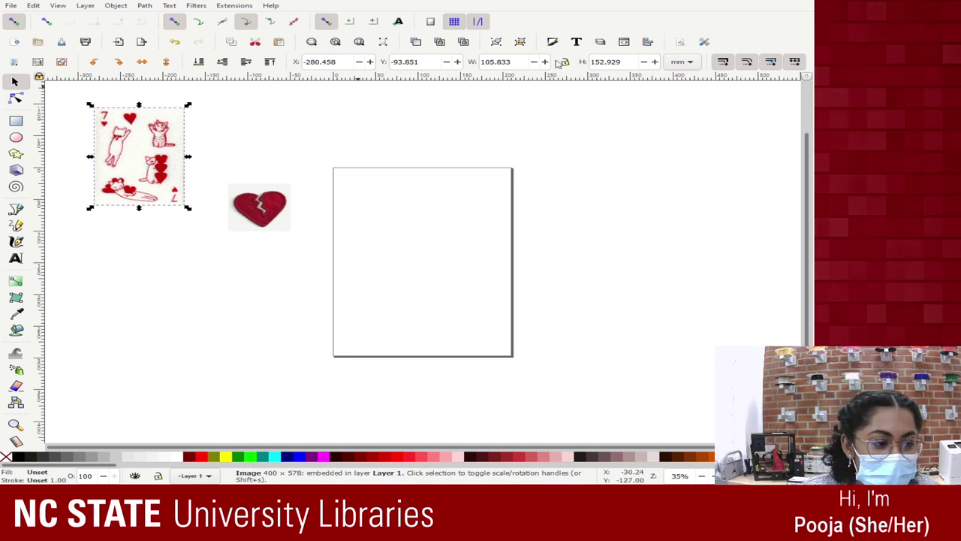
# Enlarge the heart image proportionally to about 181 by 184 mm and place it over the page's upper-left corner
pyautogui.click(259, 206)
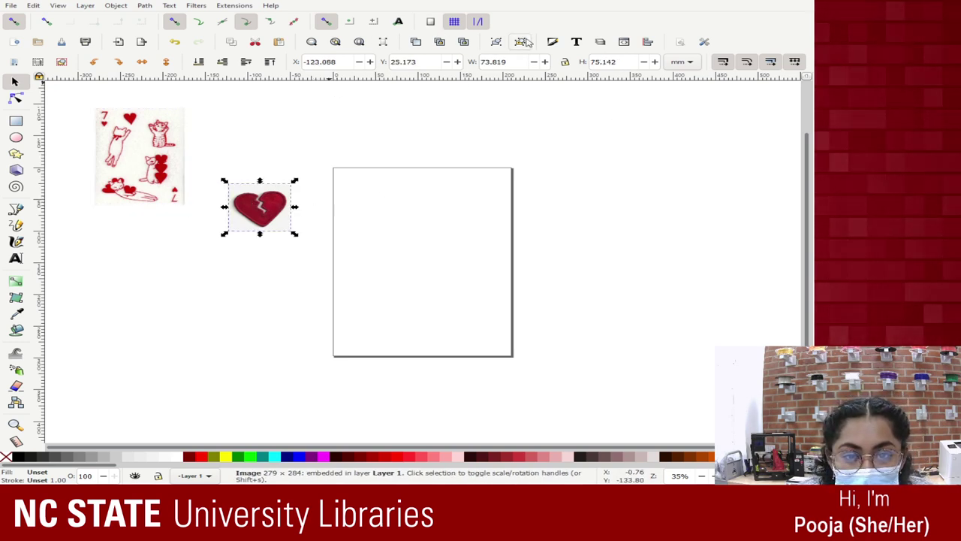
pyautogui.click(565, 62)
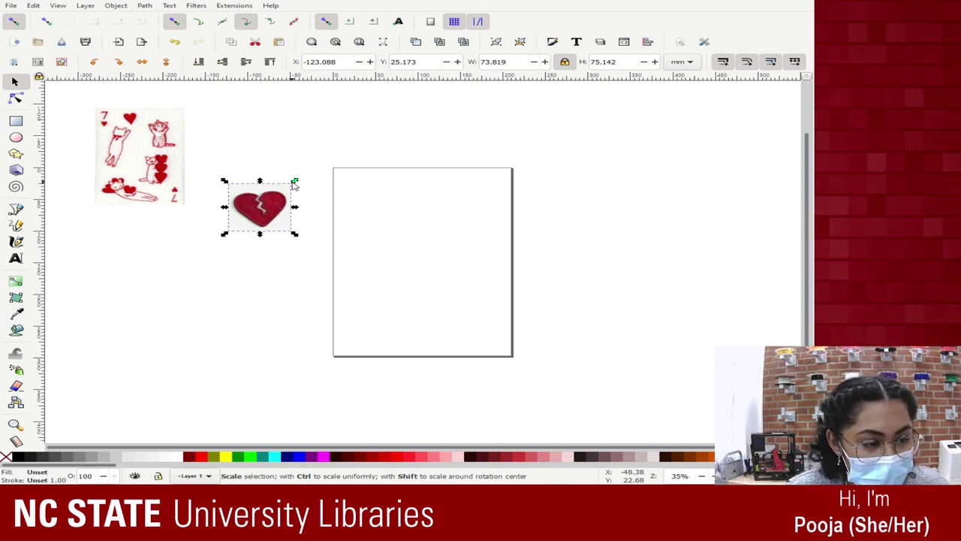
pyautogui.moveTo(298, 188); pyautogui.dragTo(387, 105)
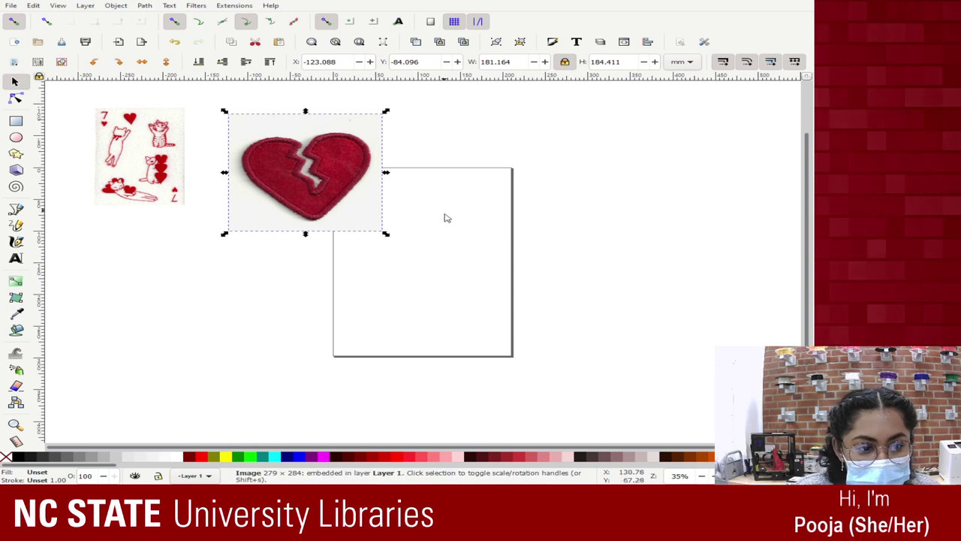
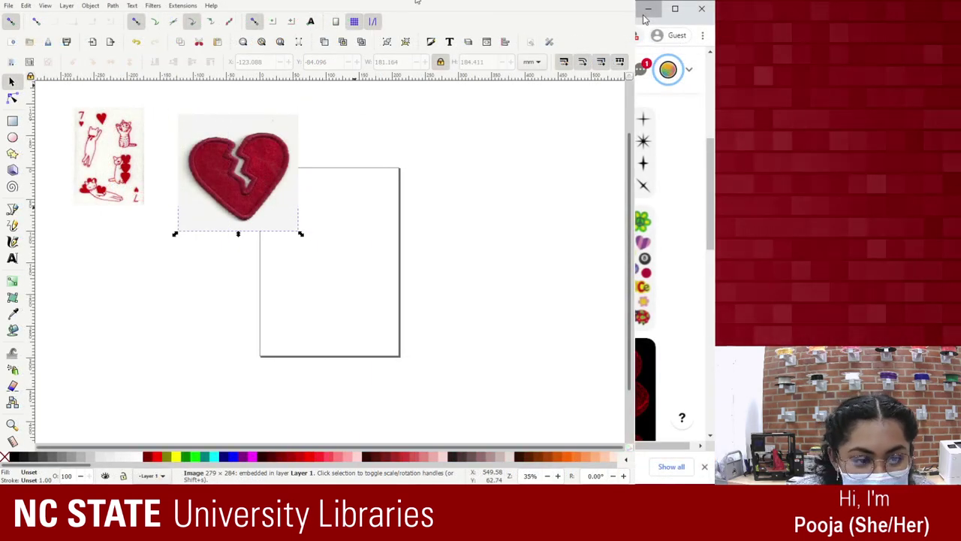
pyautogui.click(263, 171)
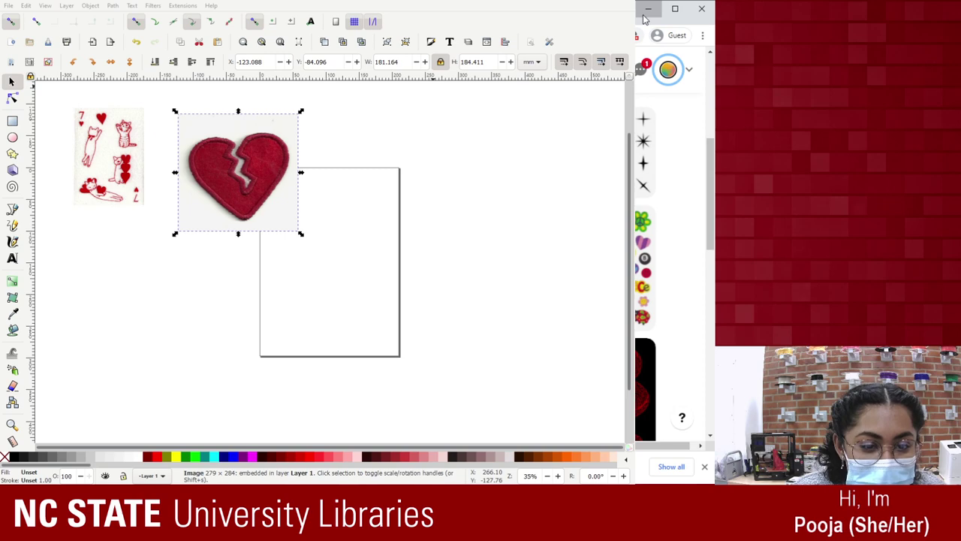
pyautogui.click(646, 11)
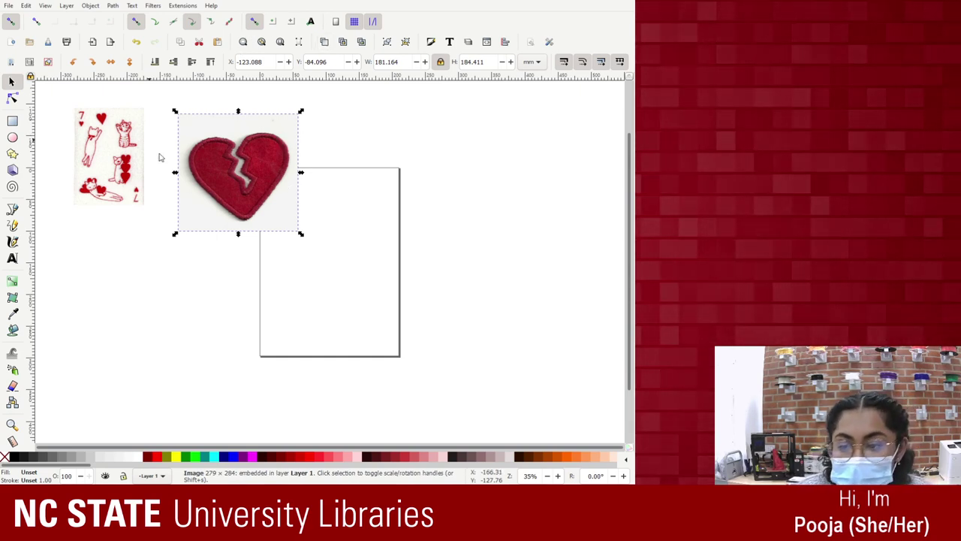
pyautogui.moveTo(252, 154); pyautogui.dragTo(275, 166)
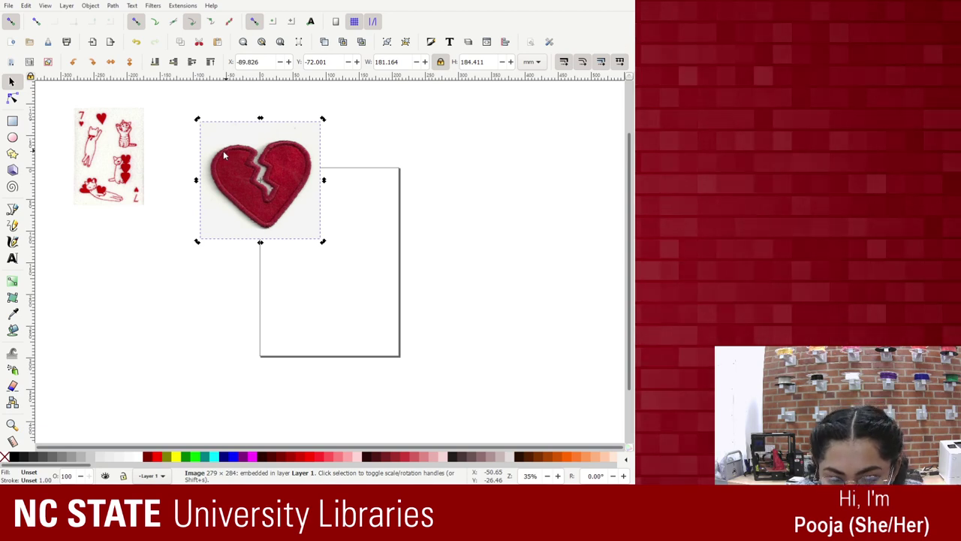
# Open Trace Bitmap for the heart image and preview a single-scan Autotrace
pyautogui.hotkey('ctrl', 'c')
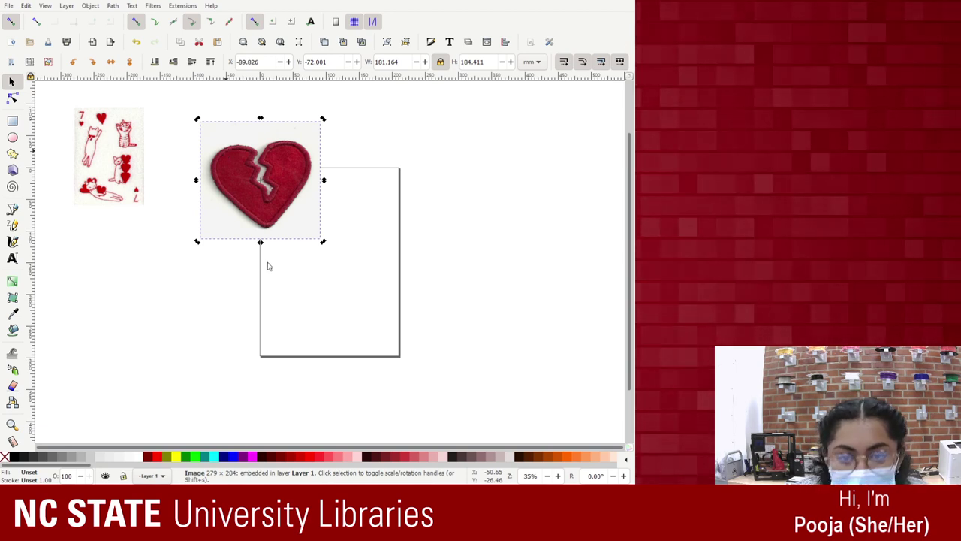
pyautogui.hotkey('shift', 'alt', 'b')
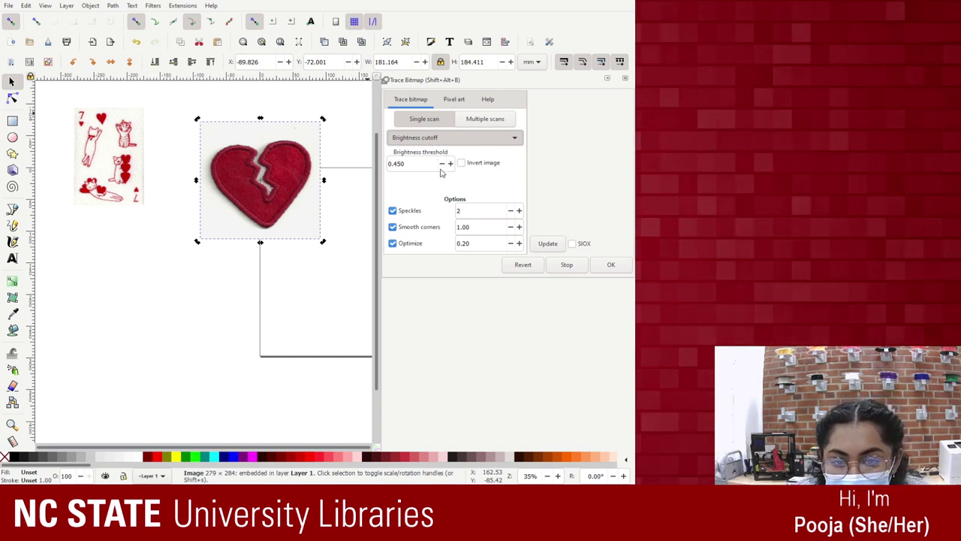
pyautogui.press('Down')
pyautogui.press('Down')
pyautogui.press('Down')
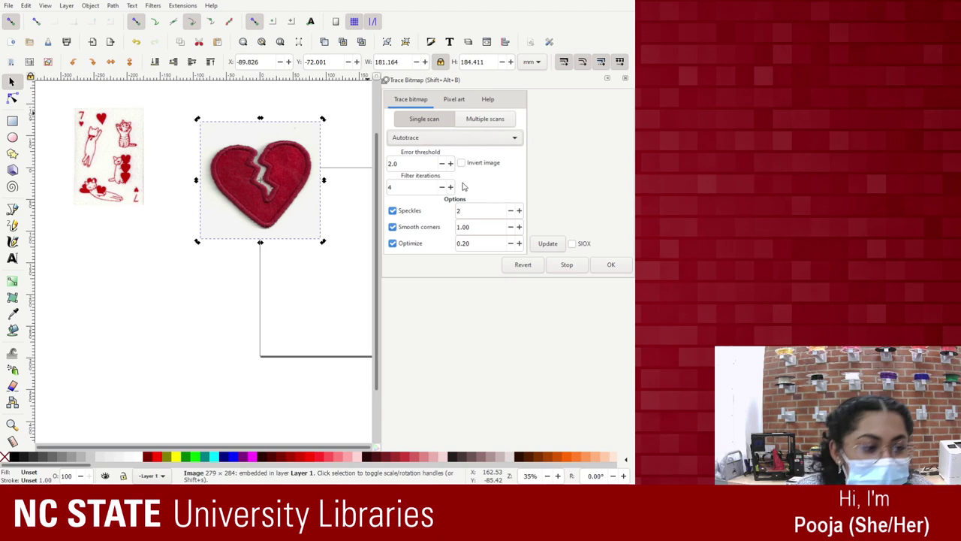
pyautogui.click(548, 246)
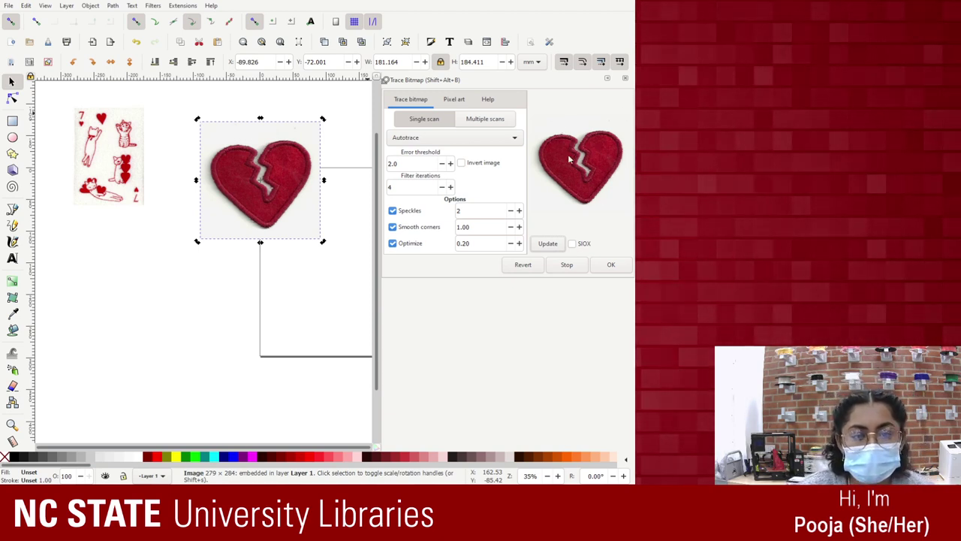
# Compare the multiple-scan trace modes for the heart, including Brightness steps and Grays, and trace it with Autotrace (slower) at 8 scans
pyautogui.click(485, 118)
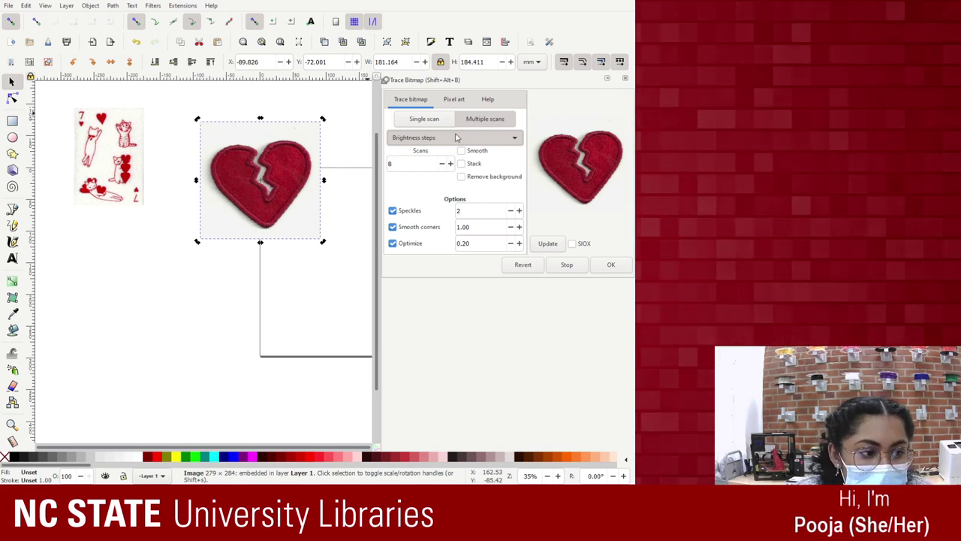
pyautogui.scroll(-1, 456, 138)
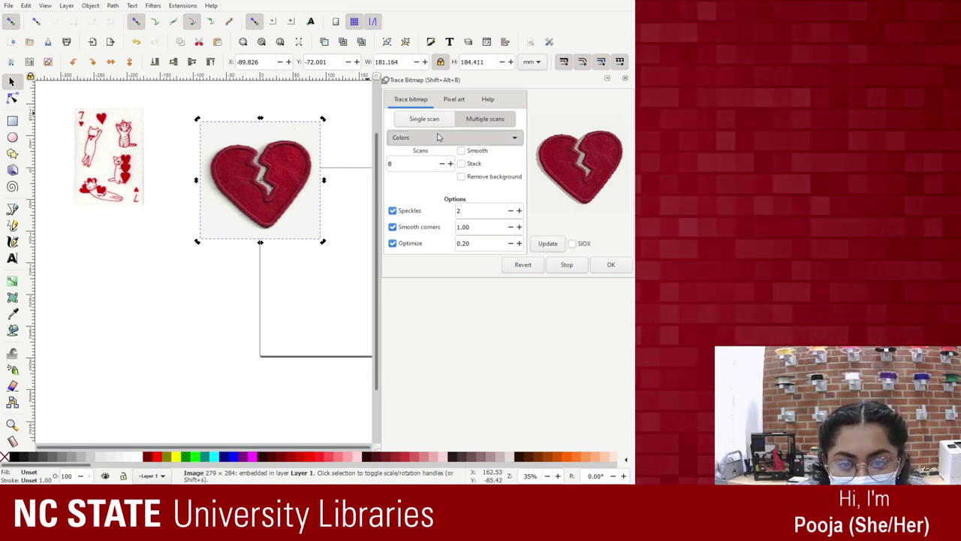
pyautogui.scroll(1, 429, 137)
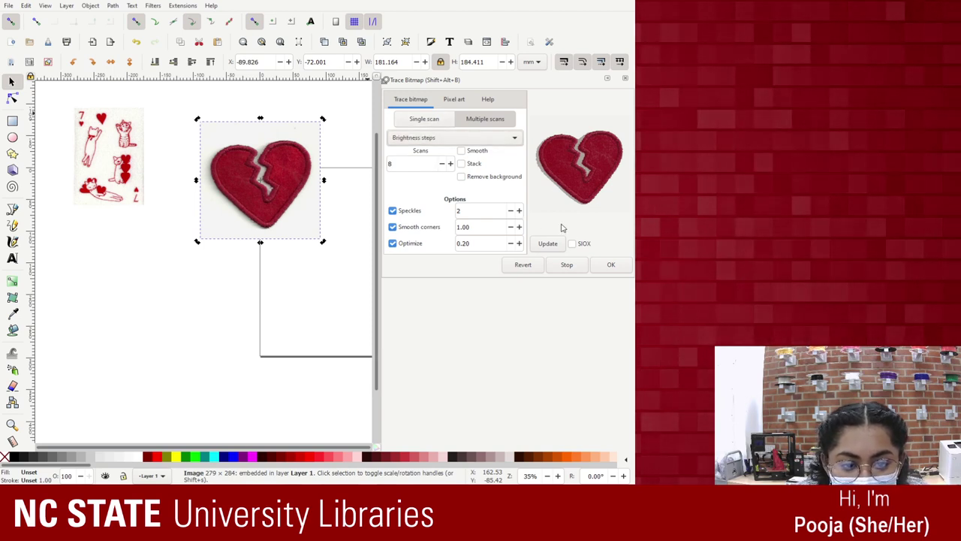
pyautogui.click(542, 244)
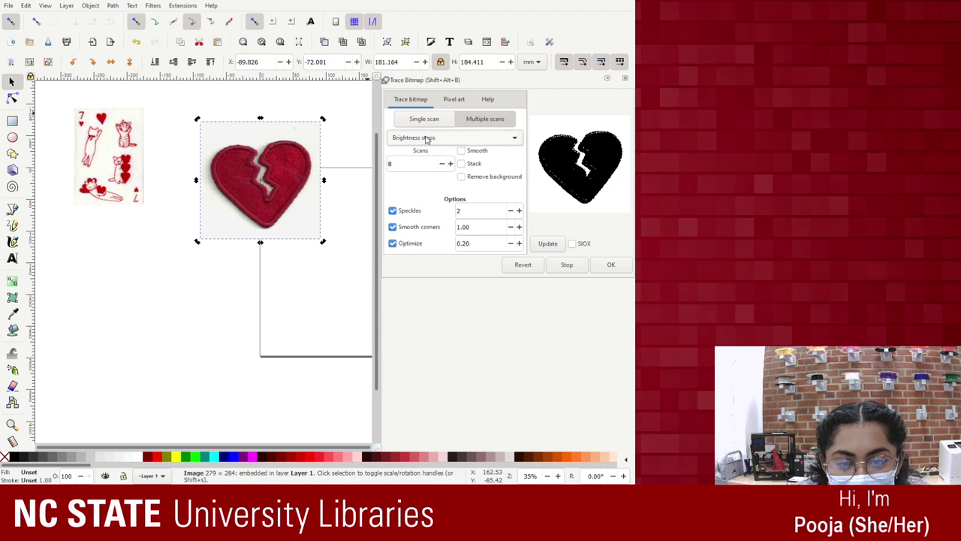
pyautogui.scroll(-2, 443, 139)
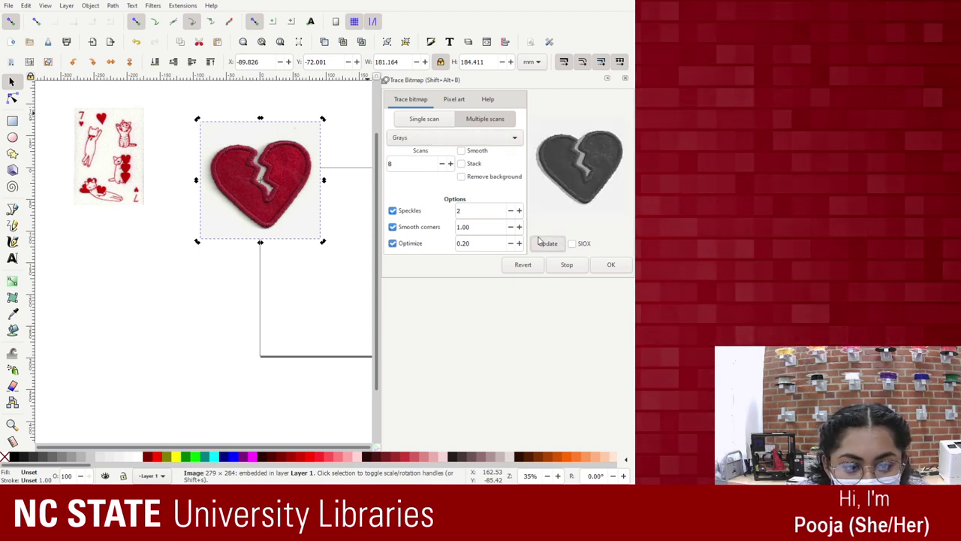
pyautogui.scroll(-1, 445, 138)
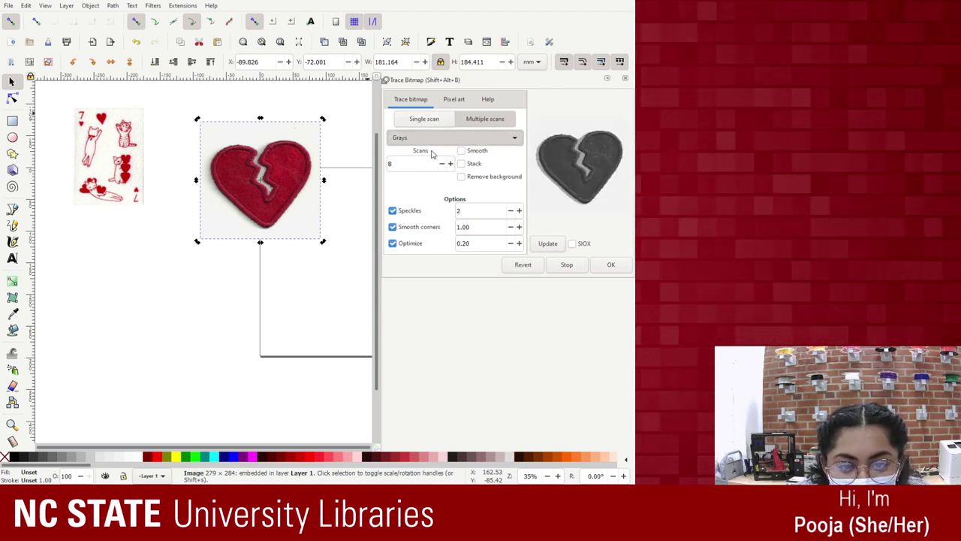
pyautogui.click(548, 247)
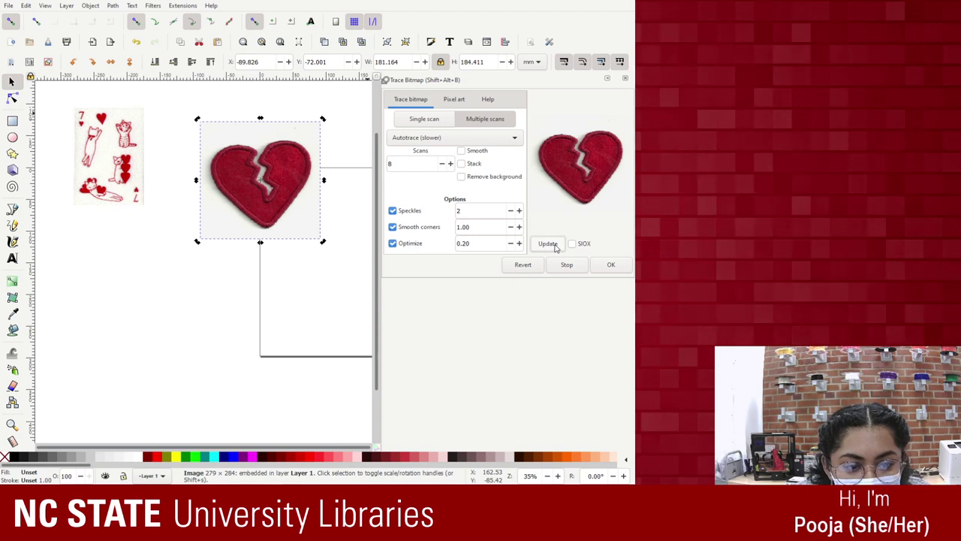
pyautogui.click(611, 264)
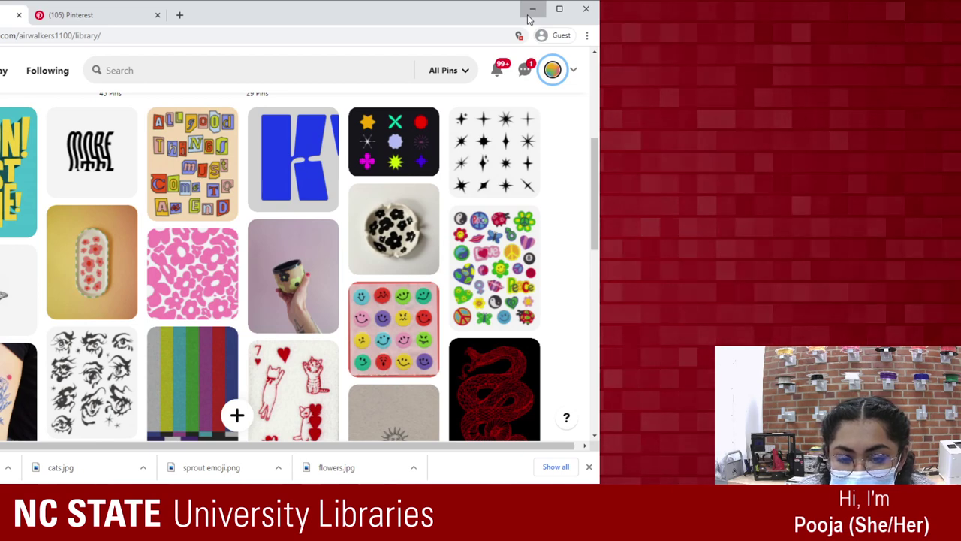
# Paste the broken-heart image beside the blank page and enlarge it proportionally to about 226 by 230 mm
pyautogui.click(531, 11)
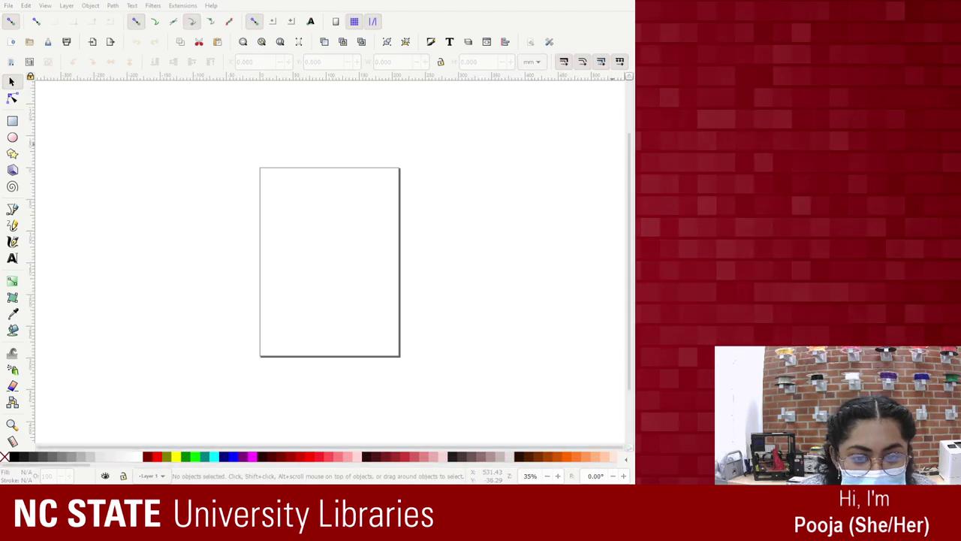
pyautogui.hotkey('ctrl', 'v')
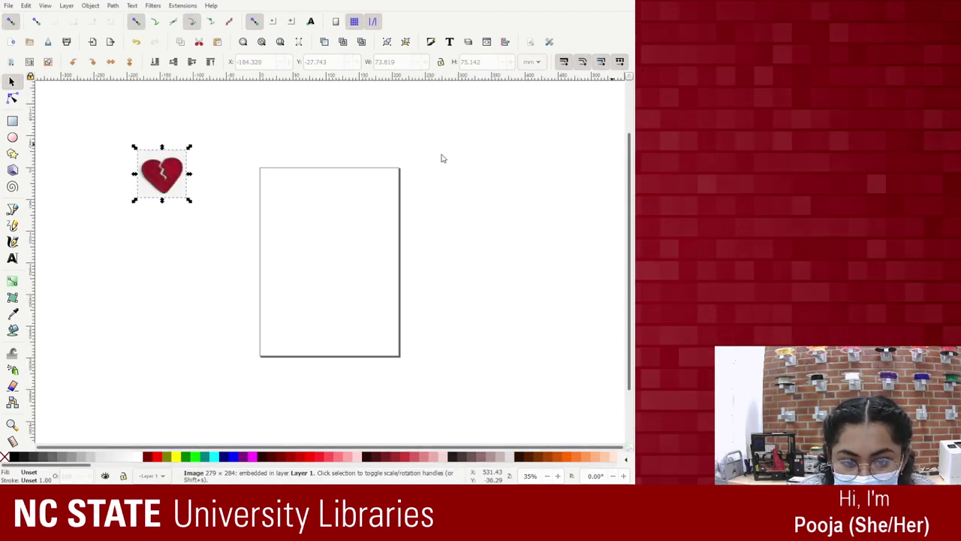
pyautogui.click(441, 63)
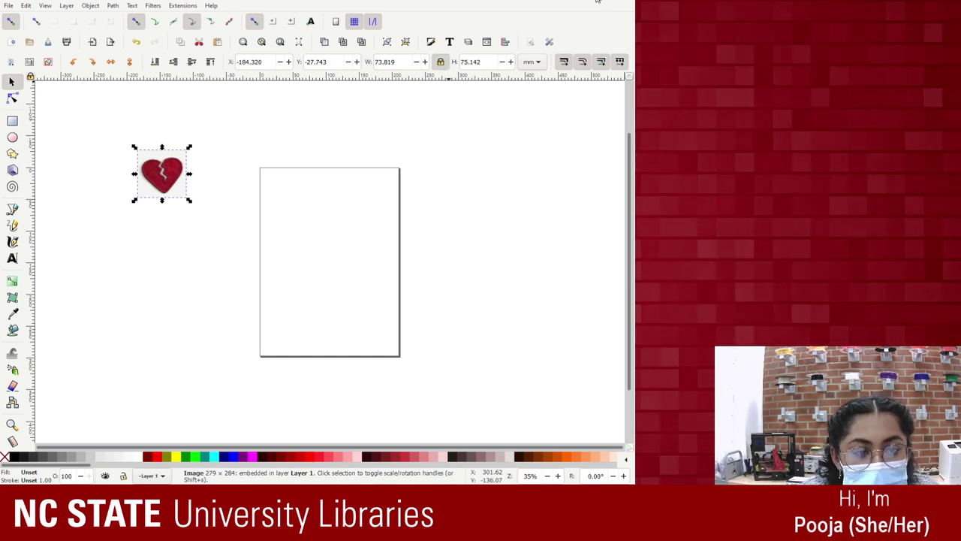
pyautogui.moveTo(189, 147); pyautogui.dragTo(257, 89)
pyautogui.moveTo(194, 212); pyautogui.dragTo(184, 255)
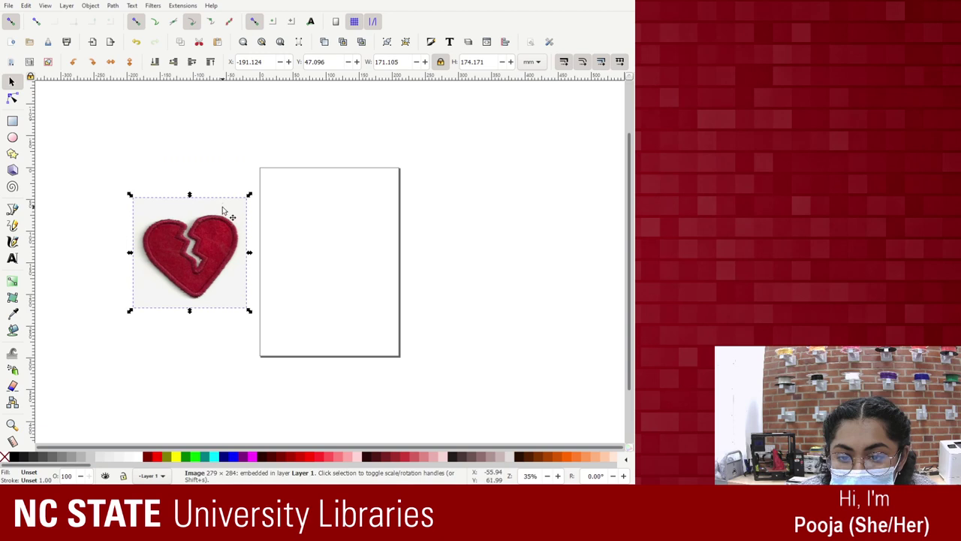
pyautogui.moveTo(250, 193); pyautogui.dragTo(285, 159)
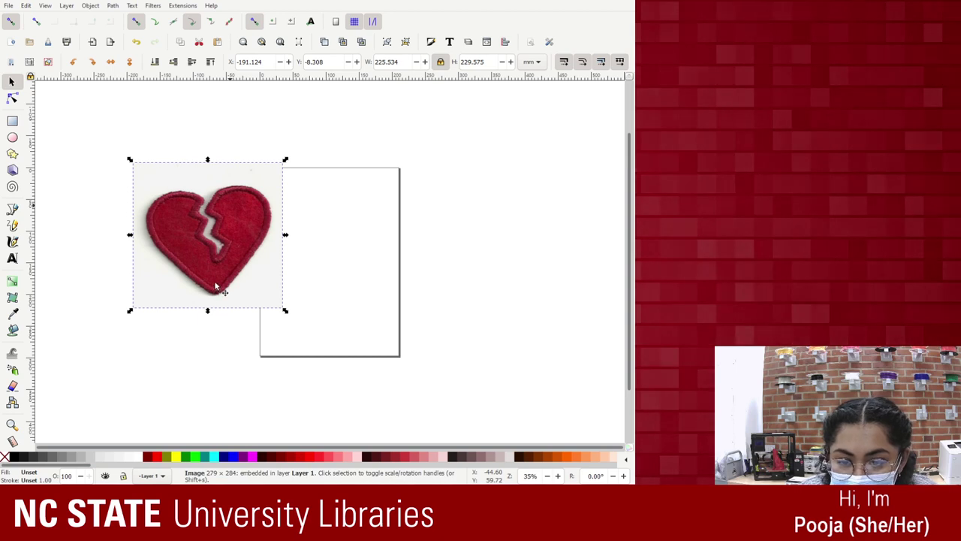
# Open Trace Bitmap for the heart image and compare single-scan previews of Brightness cutoff, Edge detection and Color quantization
pyautogui.click(553, 41)
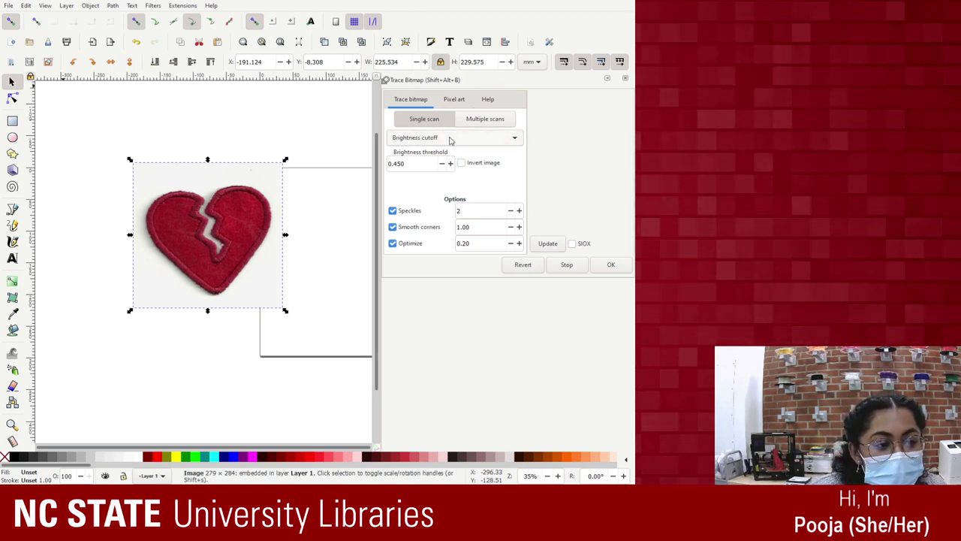
pyautogui.click(550, 244)
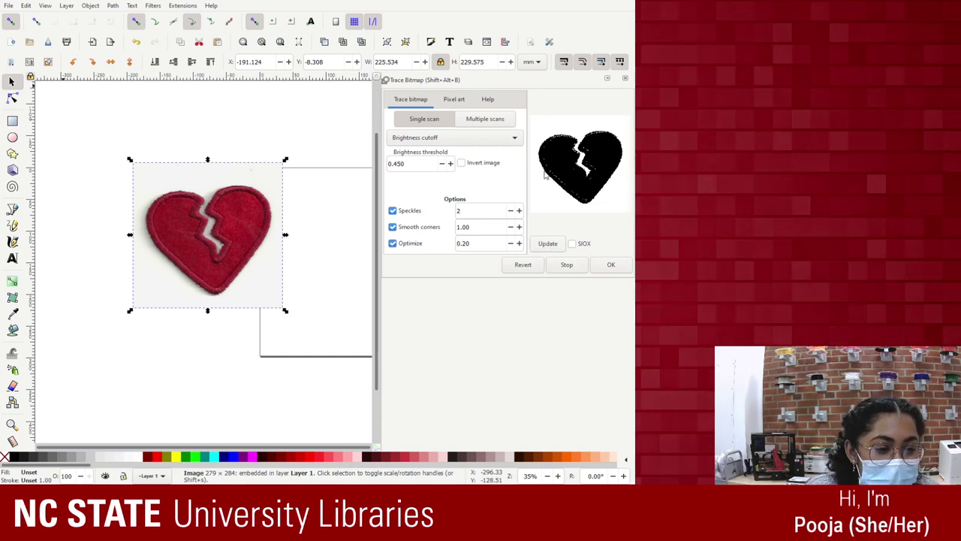
pyautogui.click(424, 138)
pyautogui.click(425, 154)
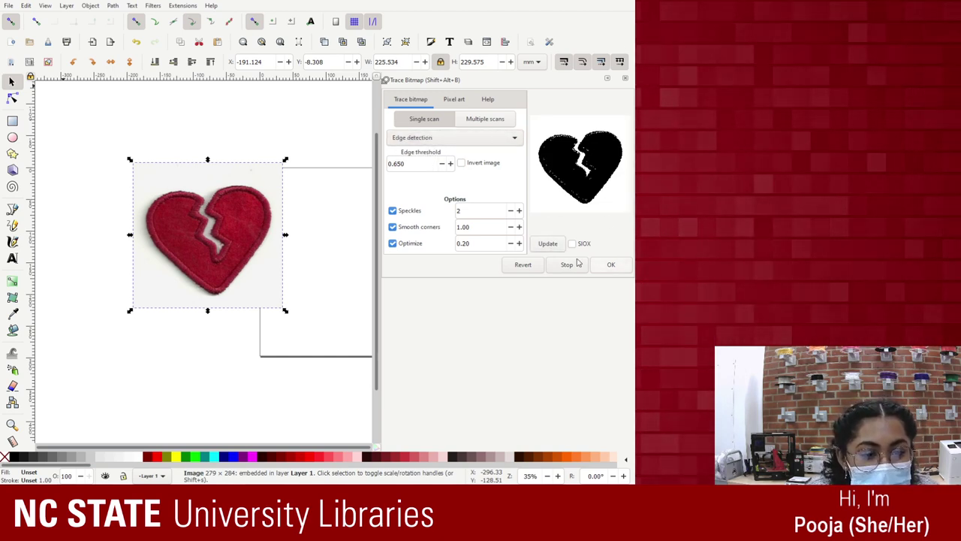
pyautogui.click(419, 138)
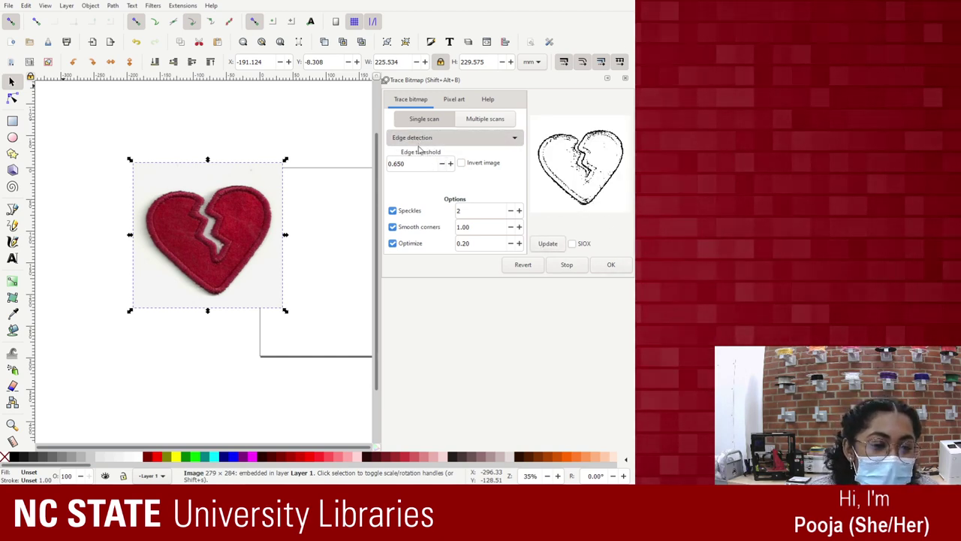
pyautogui.click(420, 153)
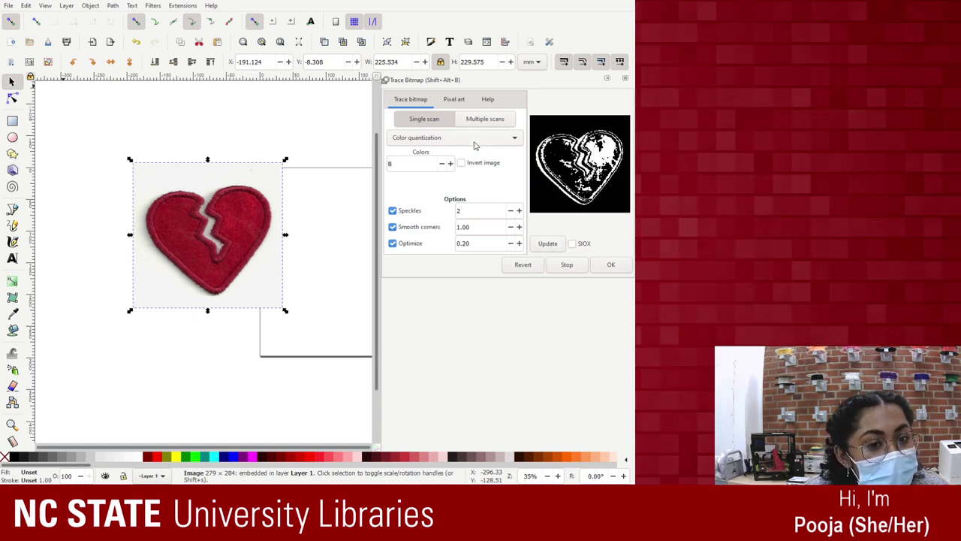
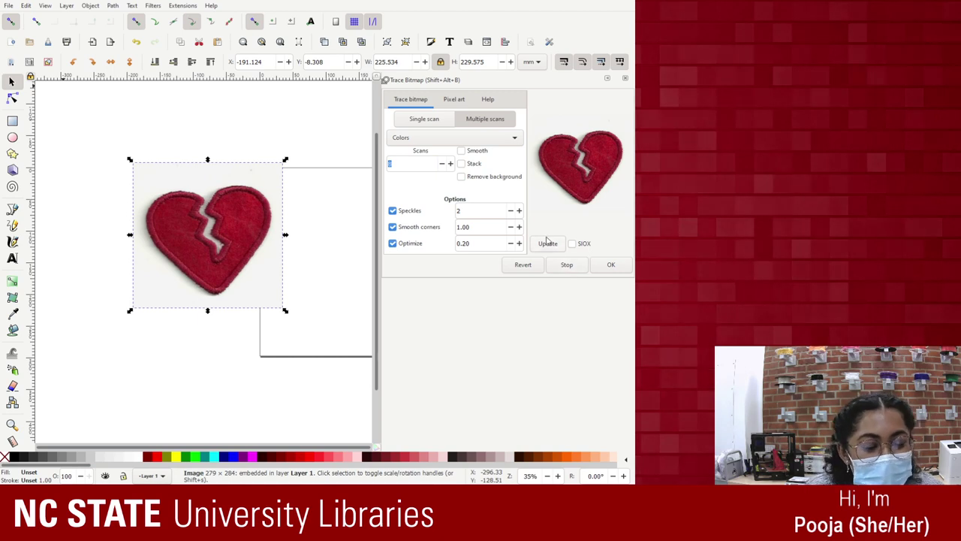
# Preview the heart image's multiple-scan trace in the Colors, Grays and Brightness steps modes at 8 scans
pyautogui.click(548, 243)
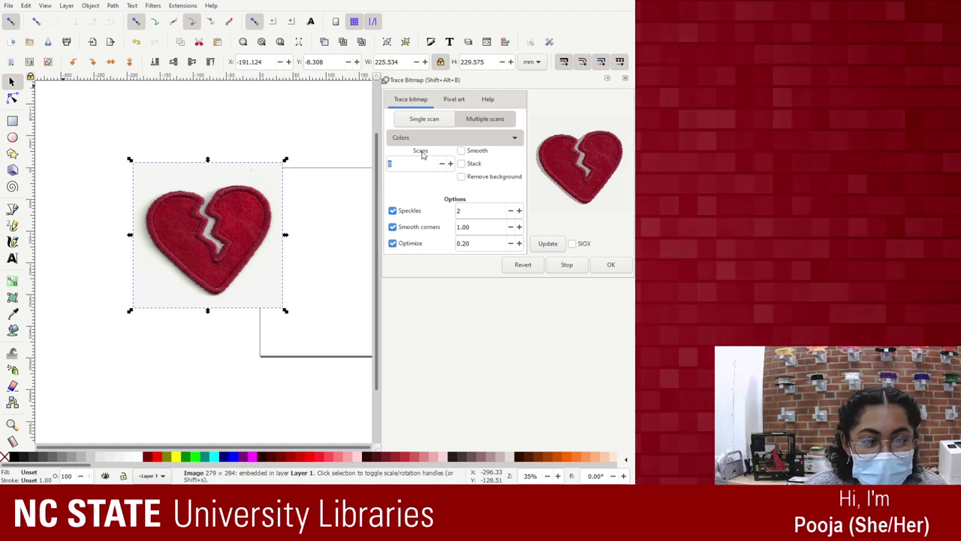
pyautogui.scroll(-1, 423, 141)
pyautogui.click(537, 246)
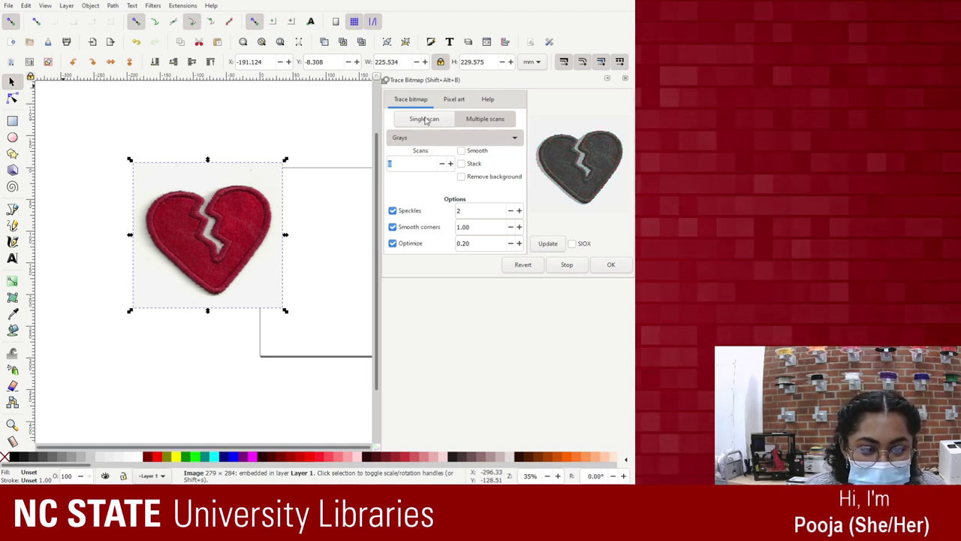
pyautogui.scroll(2, 450, 138)
pyautogui.click(546, 246)
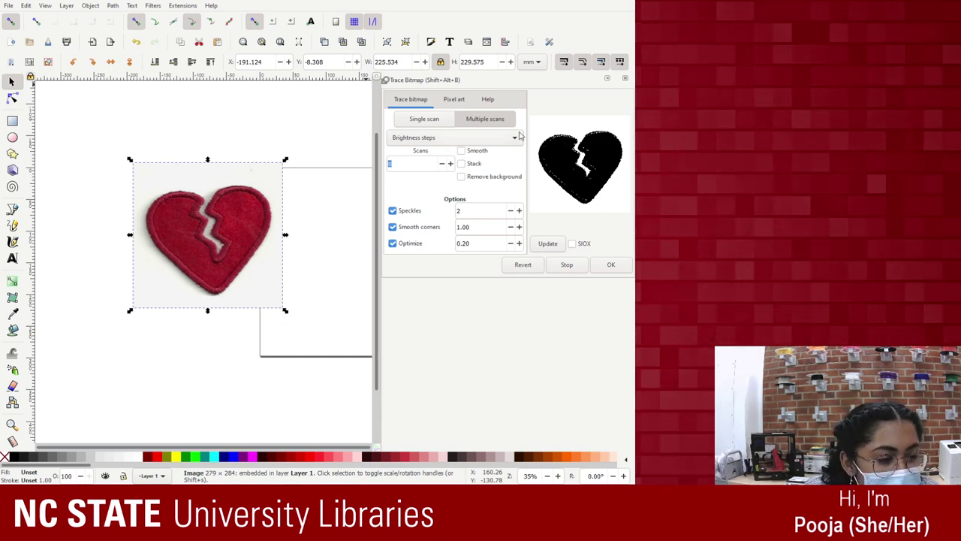
# Try the Brightness steps preview with 14 scans and with 8 scans plus Smooth, and switch Smooth back off
pyautogui.write('14')
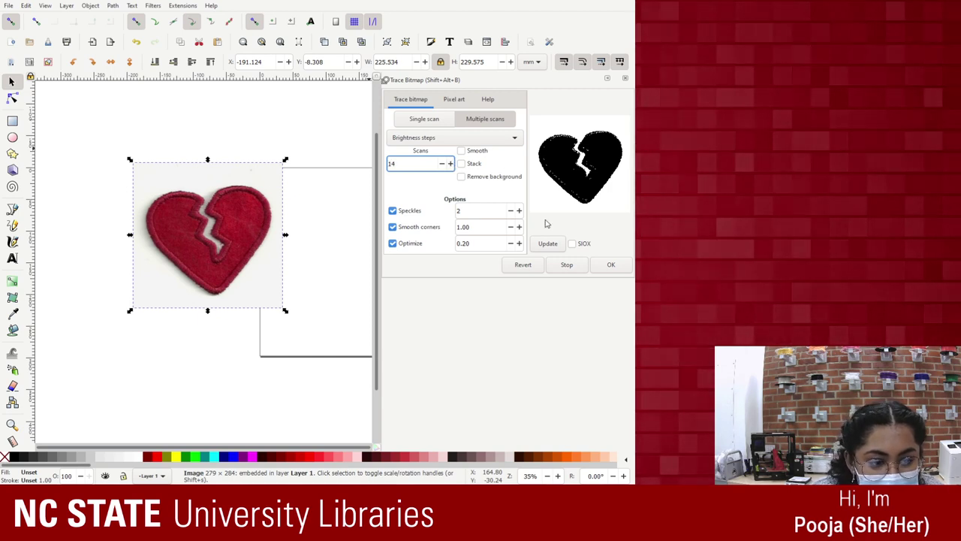
pyautogui.click(547, 244)
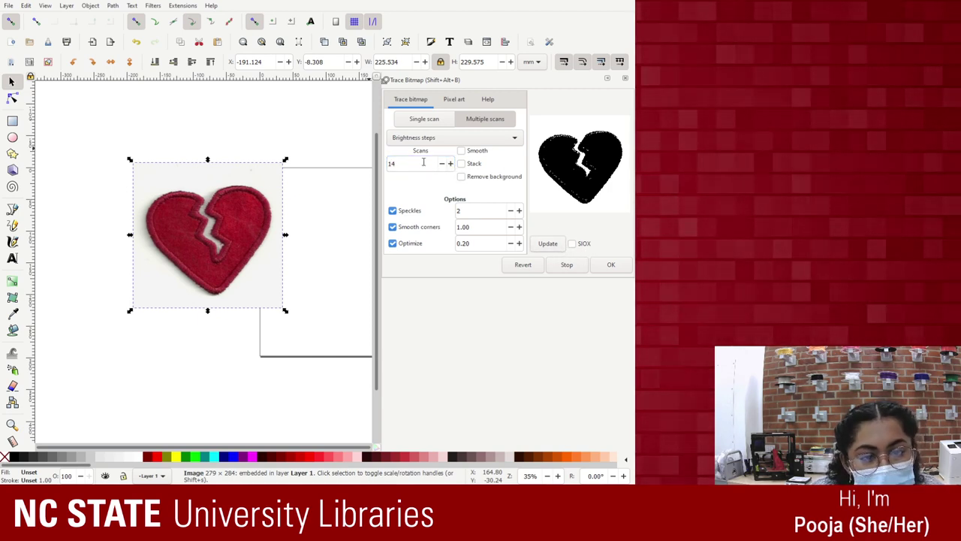
pyautogui.click(461, 150)
pyautogui.click(547, 245)
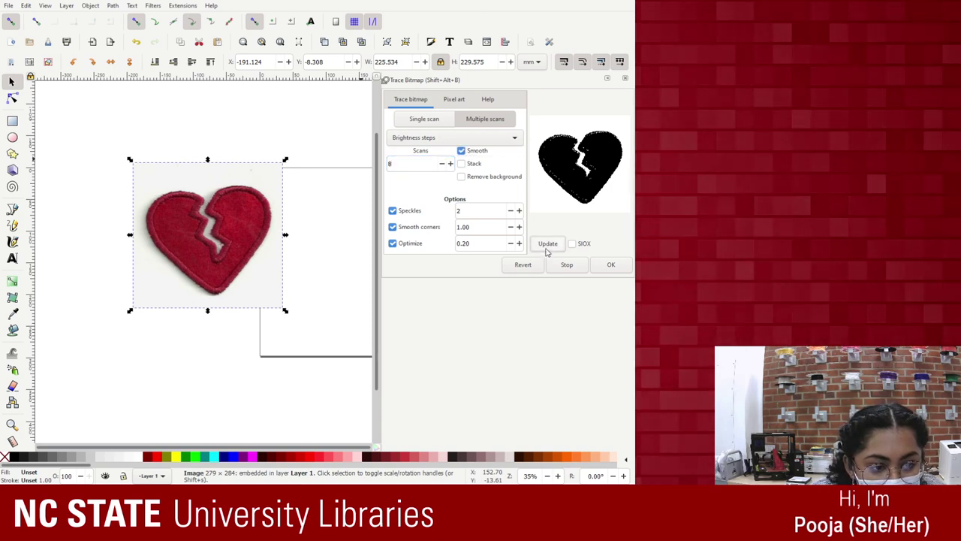
pyautogui.click(461, 150)
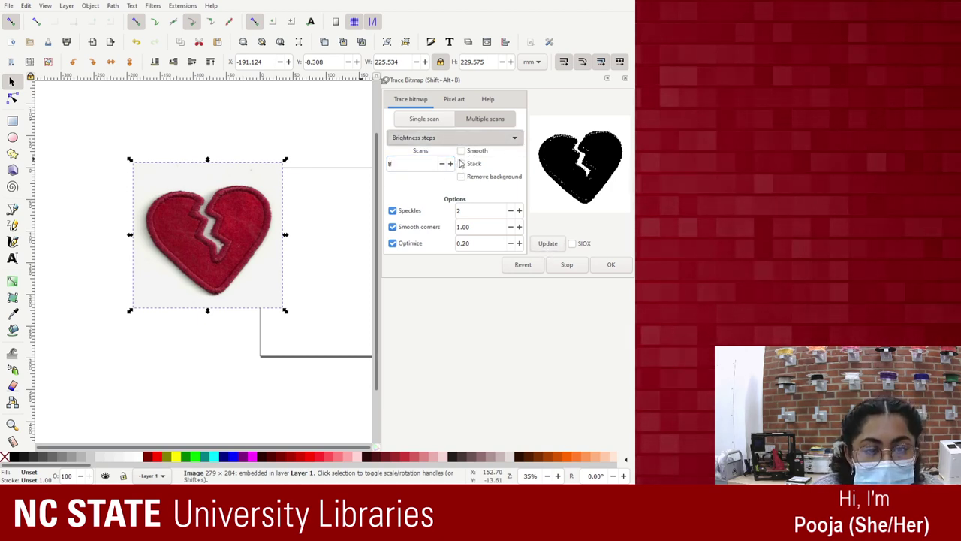
# Trace the heart image in multiple-scan Colors mode at 8 scans with Remove background on and Stack off
pyautogui.click(460, 161)
pyautogui.click(461, 177)
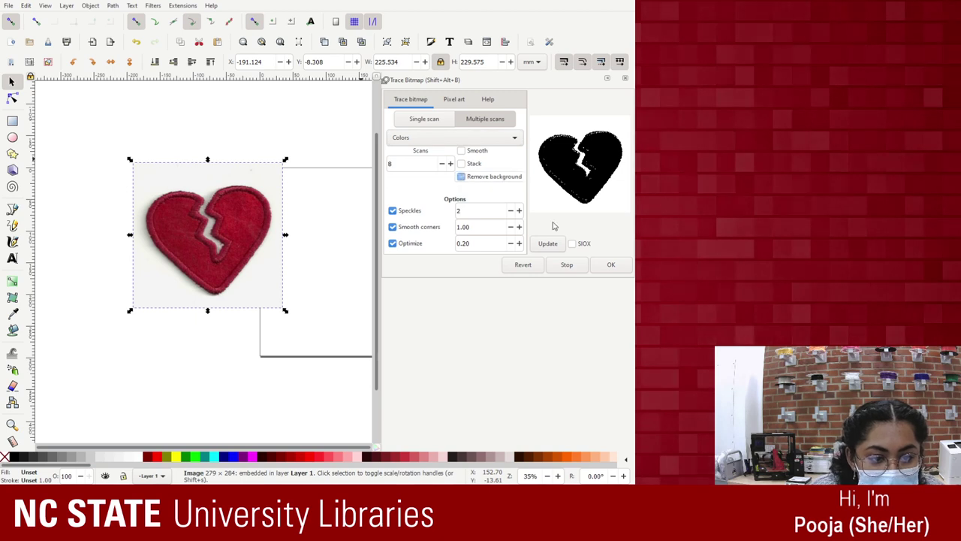
pyautogui.click(548, 243)
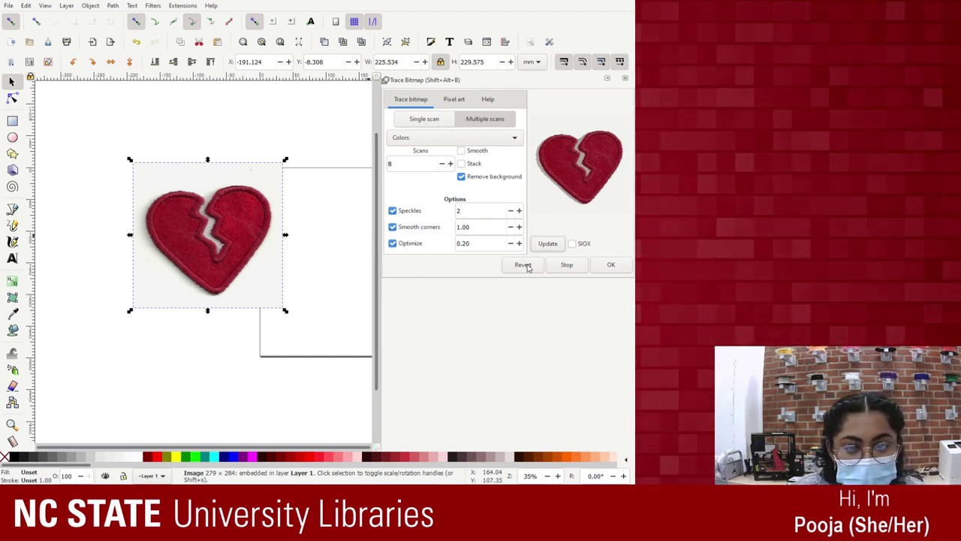
pyautogui.click(610, 264)
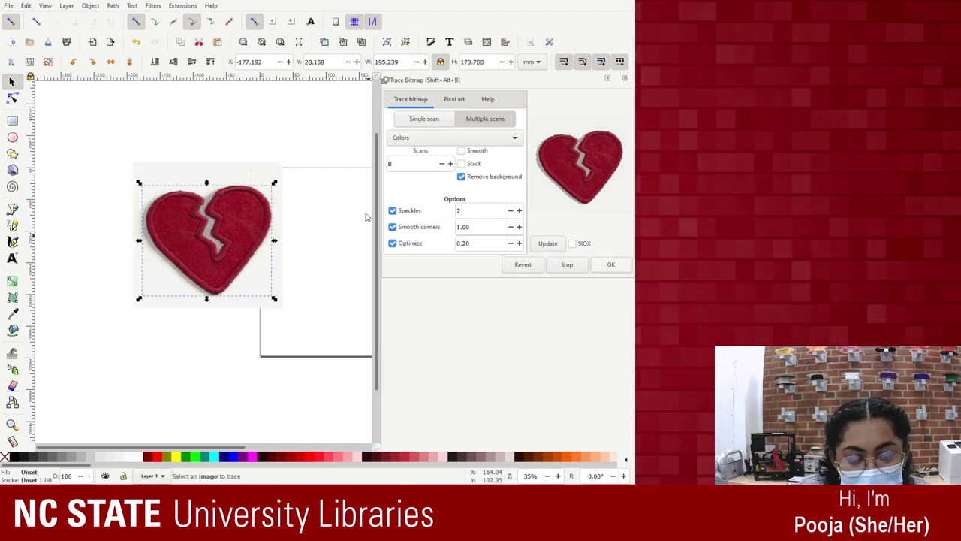
# Separate the traced heart from the source image, placing the image beyond the page's upper-left corner and the trace below it
pyautogui.moveTo(229, 210); pyautogui.dragTo(212, 349)
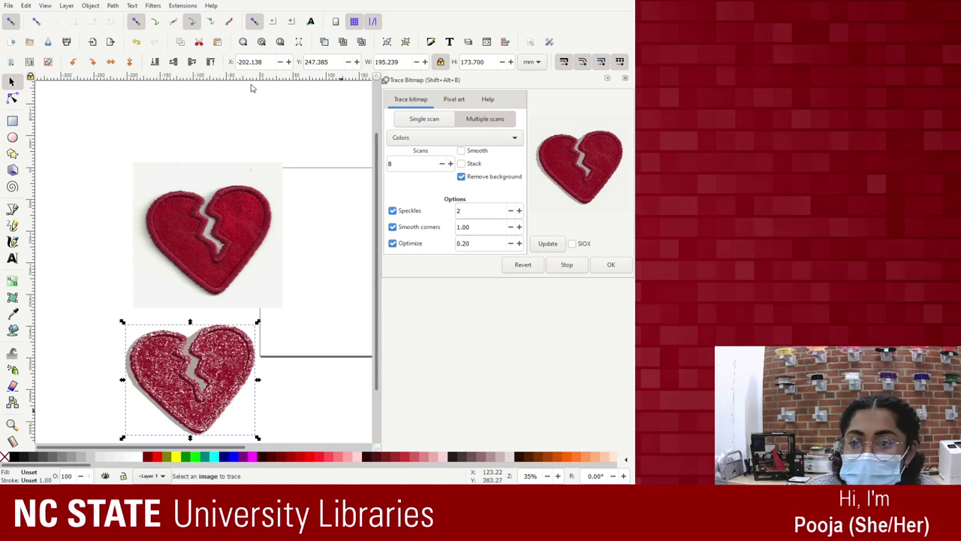
pyautogui.moveTo(195, 229); pyautogui.dragTo(155, 159)
pyautogui.moveTo(219, 380); pyautogui.dragTo(214, 305)
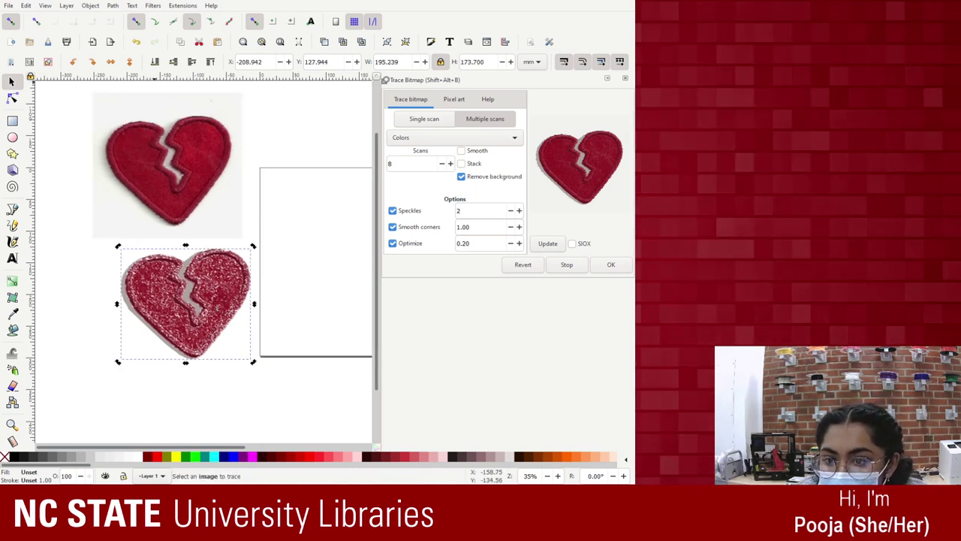
# Close Trace Bitmap and examine the nodes of the traced heart's red fill paths up close with the Node tool
pyautogui.click(13, 99)
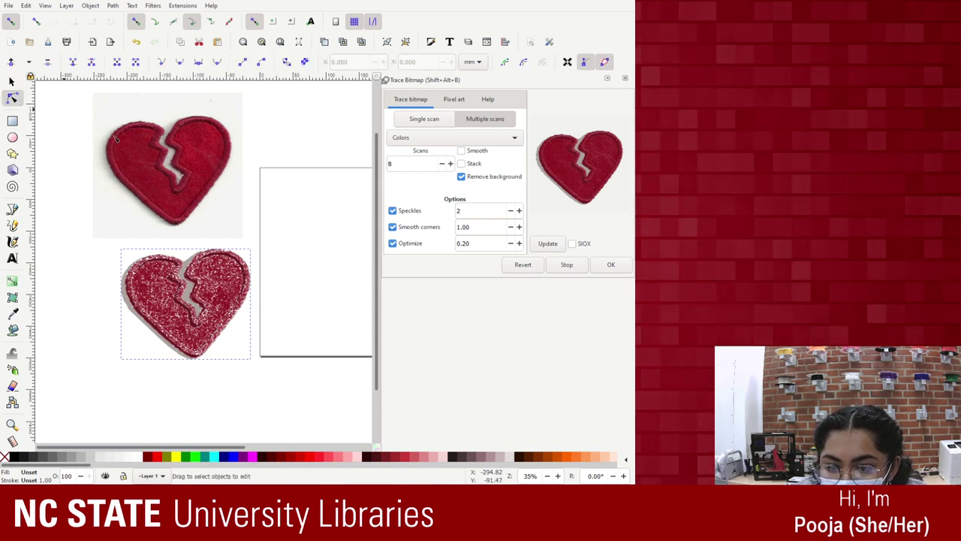
pyautogui.click(163, 278)
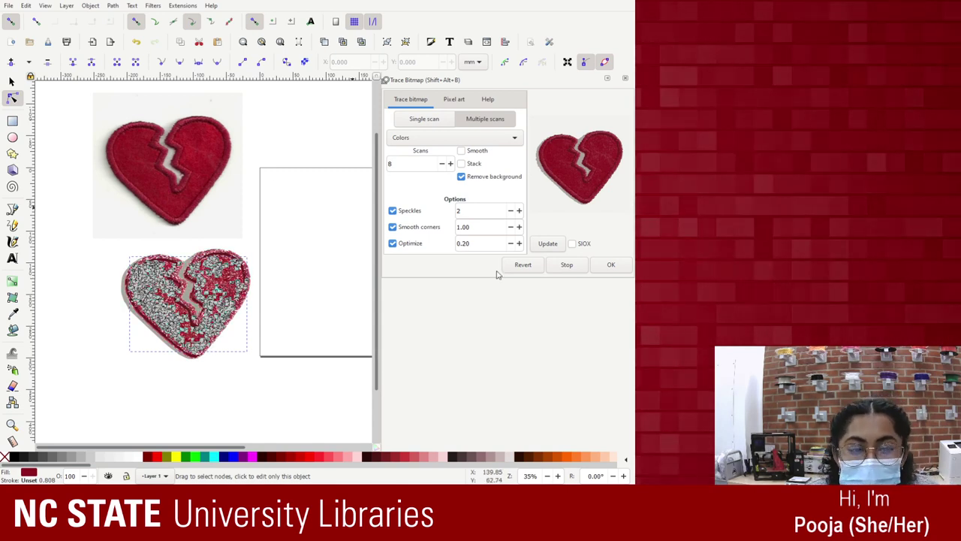
pyautogui.click(625, 78)
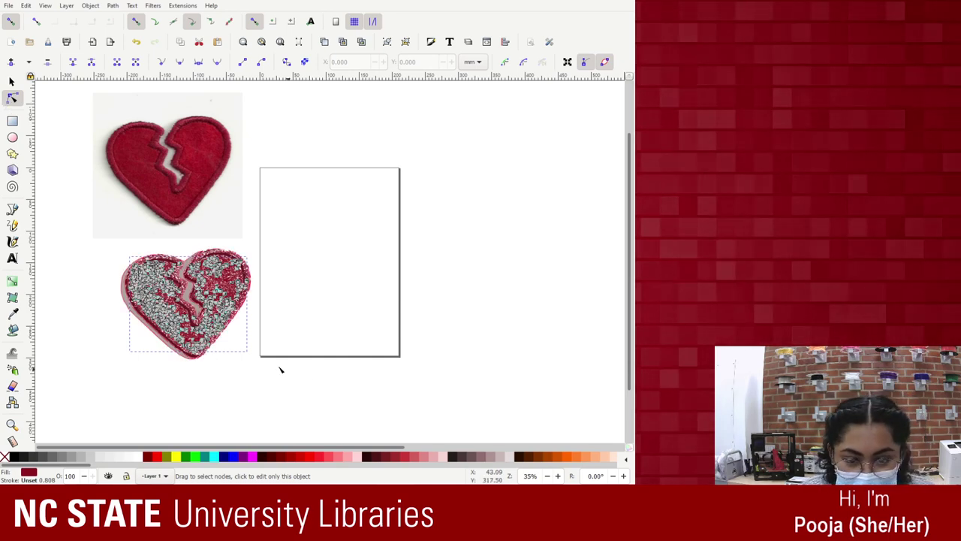
pyautogui.click(216, 363)
pyautogui.press('+')
pyautogui.press('+')
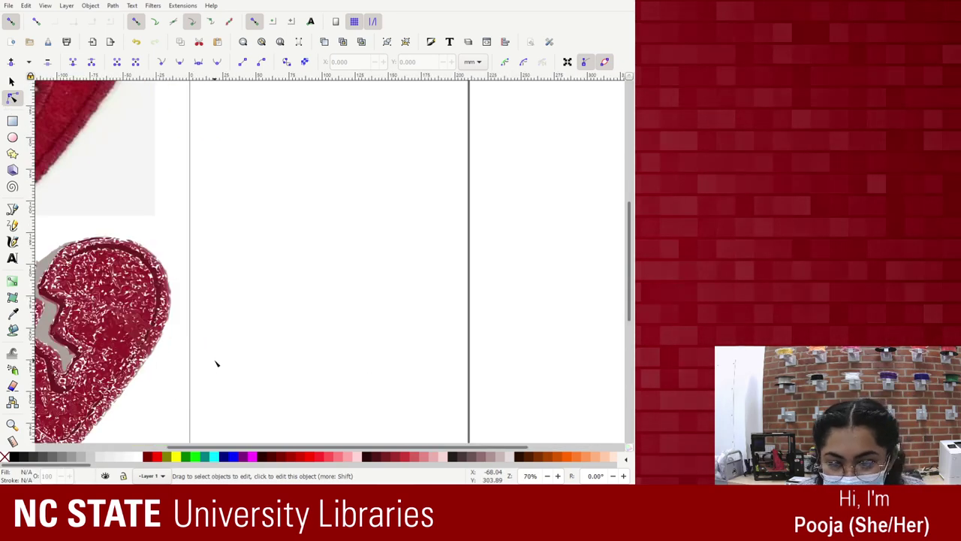
pyautogui.moveTo(287, 446); pyautogui.dragTo(180, 446)
pyautogui.click(135, 247)
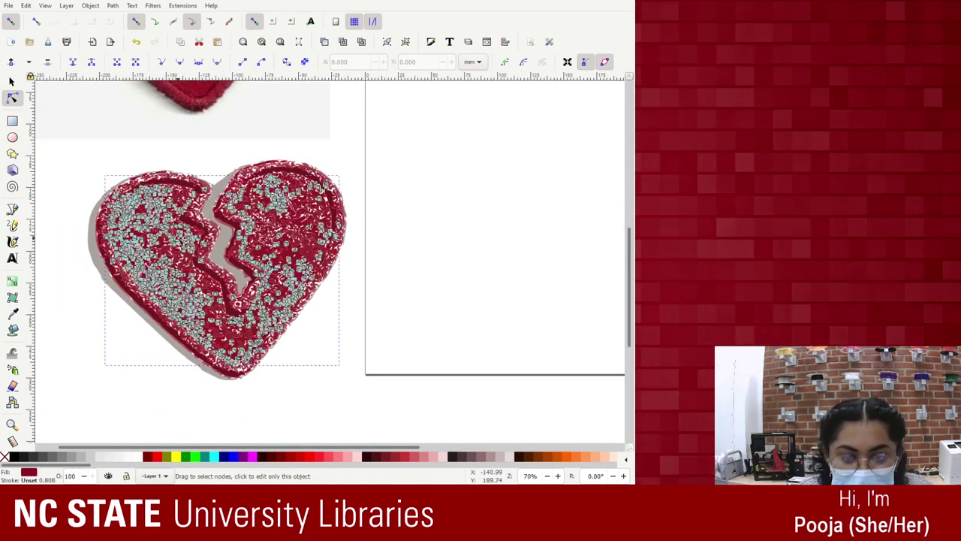
pyautogui.scroll(6, 339, 269)
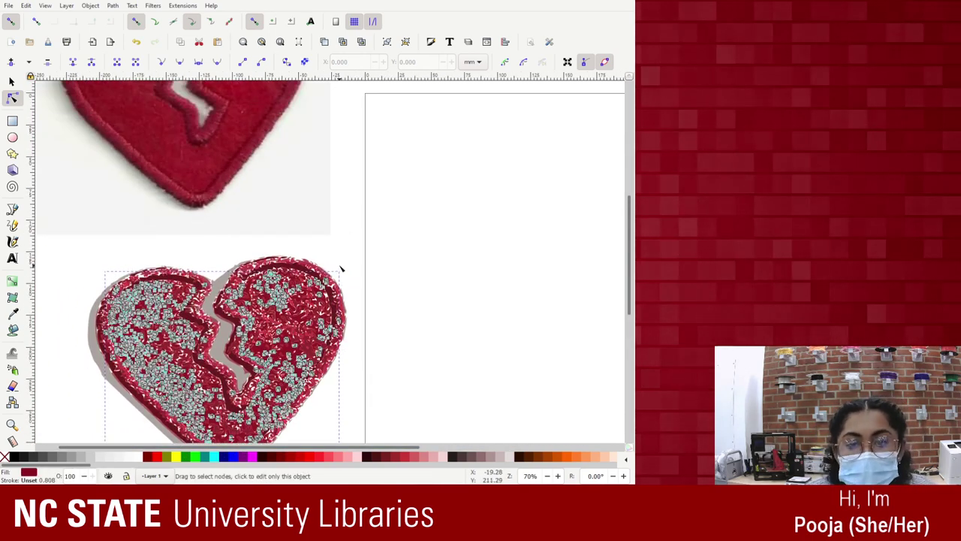
pyautogui.scroll(-3, 344, 268)
pyautogui.scroll(-1, 305, 237)
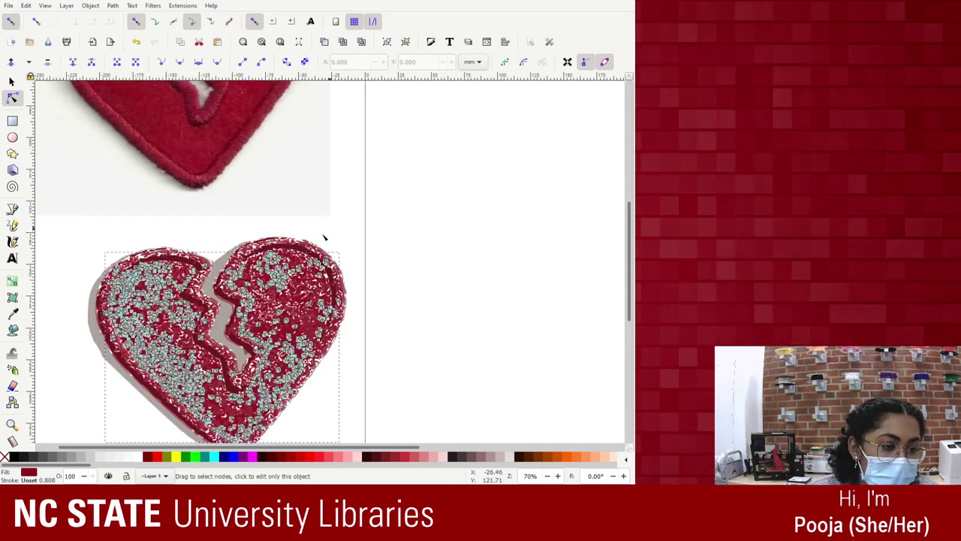
pyautogui.press('Tab')
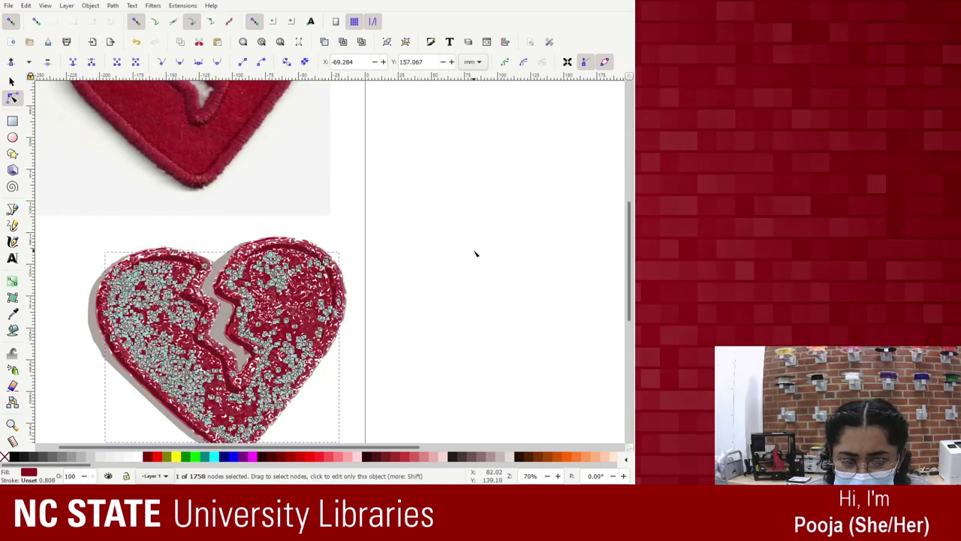
# Select the traced heart's dark red outline path with the Node tool and remove it from the trace
pyautogui.press('-')
pyautogui.press('-')
pyautogui.press('-')
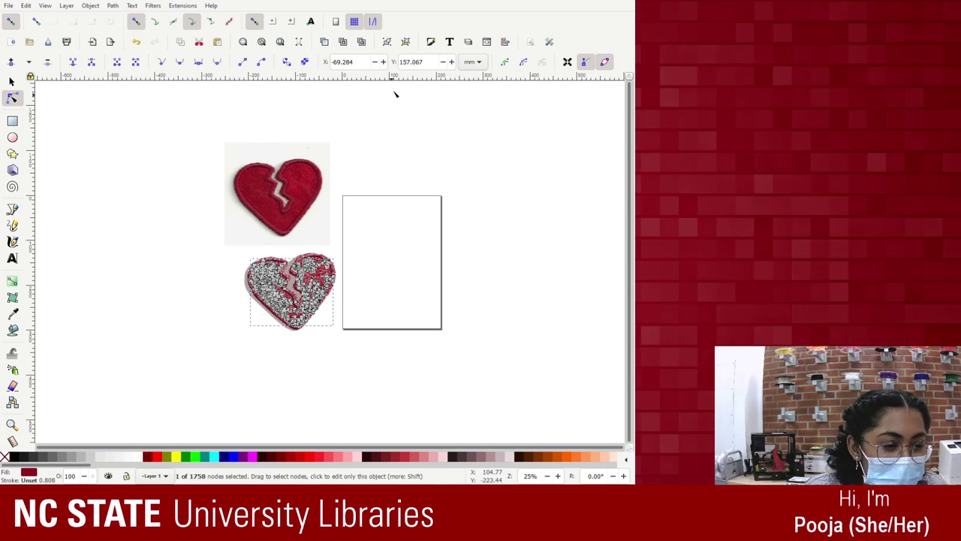
pyautogui.click(234, 185)
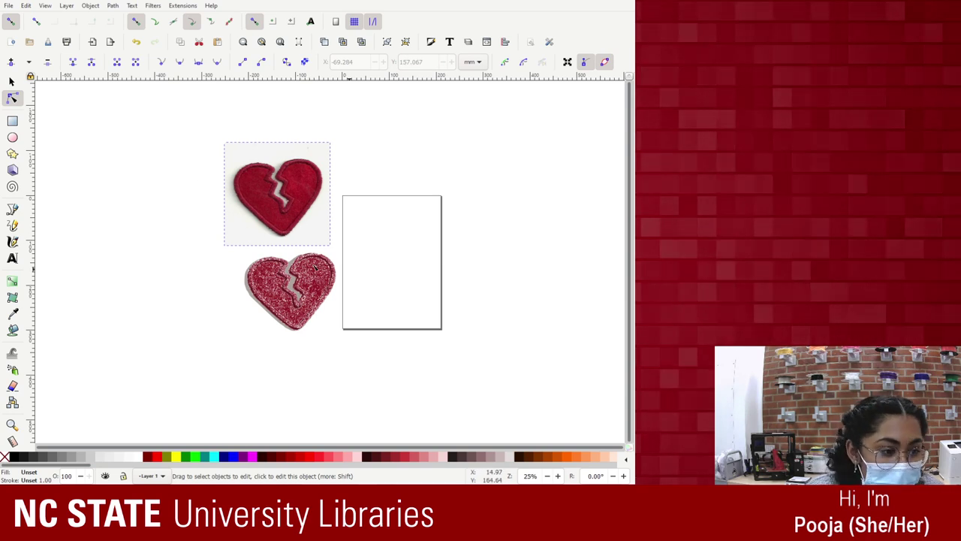
pyautogui.click(248, 268)
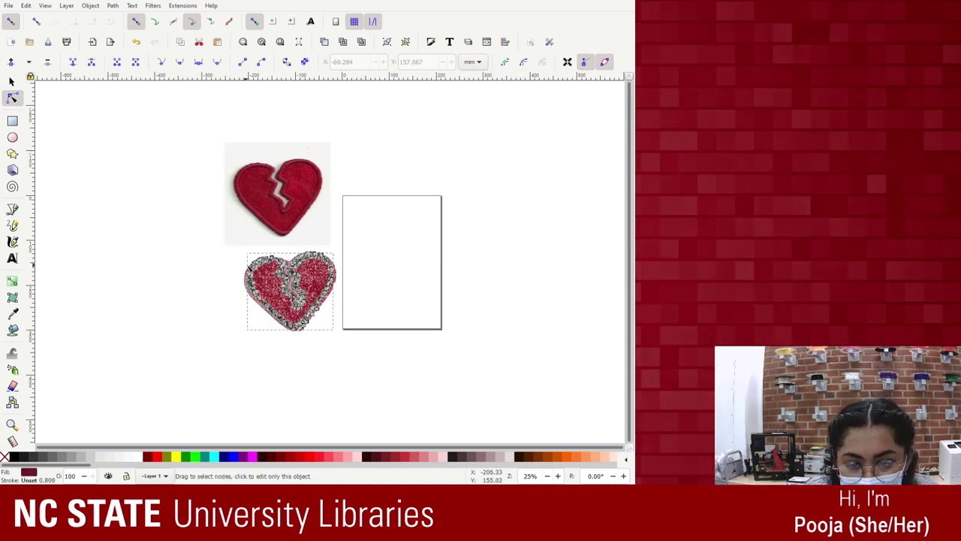
pyautogui.click(304, 62)
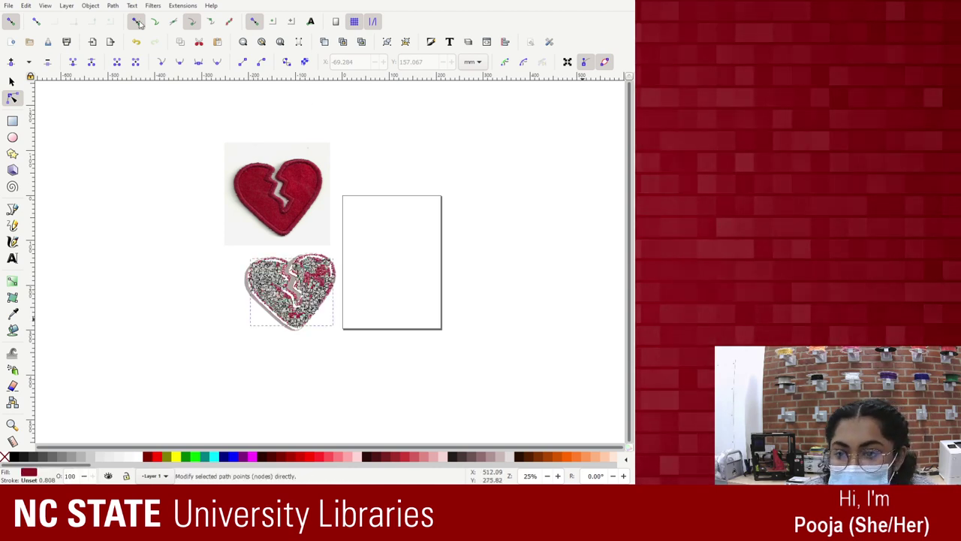
# Delete the whole traced heart group, leaving only the source image
pyautogui.click(11, 81)
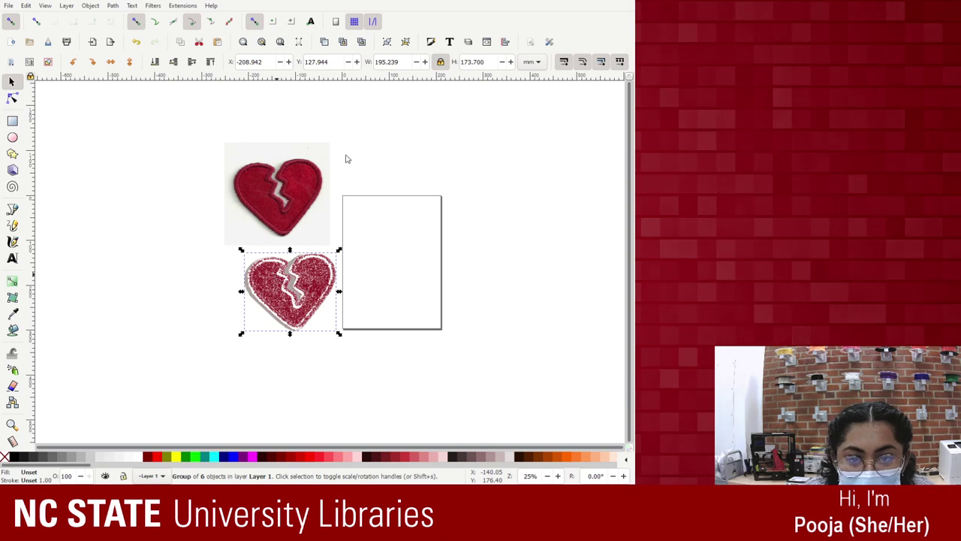
pyautogui.press('Delete')
# Reopen Trace Bitmap for the heart image and preview a multiple-scan Grays trace at 8 scans with Remove background
pyautogui.click(312, 161)
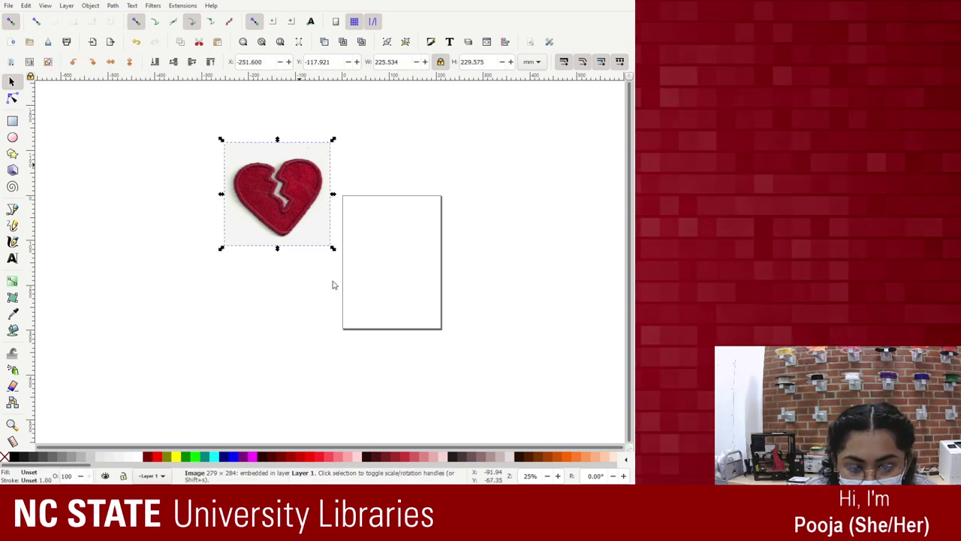
pyautogui.hotkey('shift', 'alt', 'b')
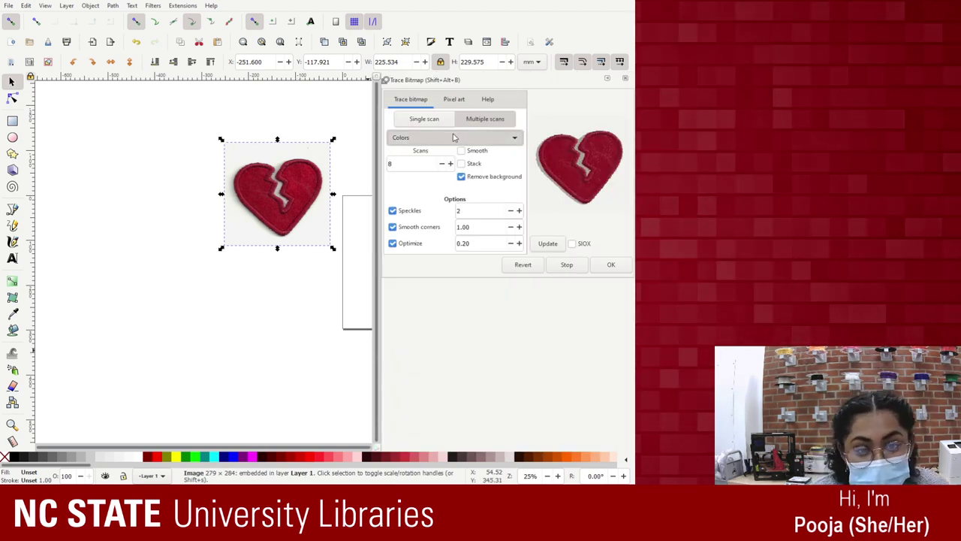
pyautogui.scroll(-1, 443, 147)
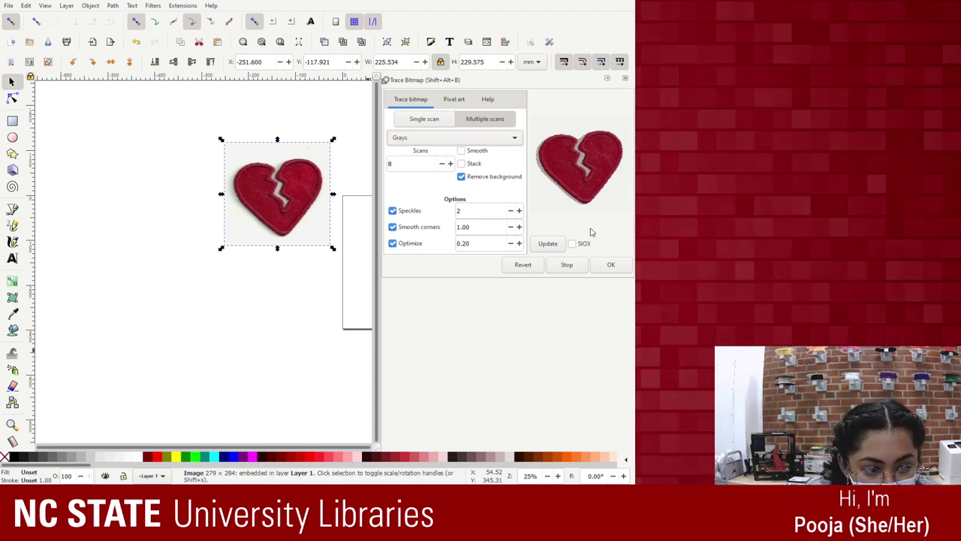
pyautogui.click(547, 243)
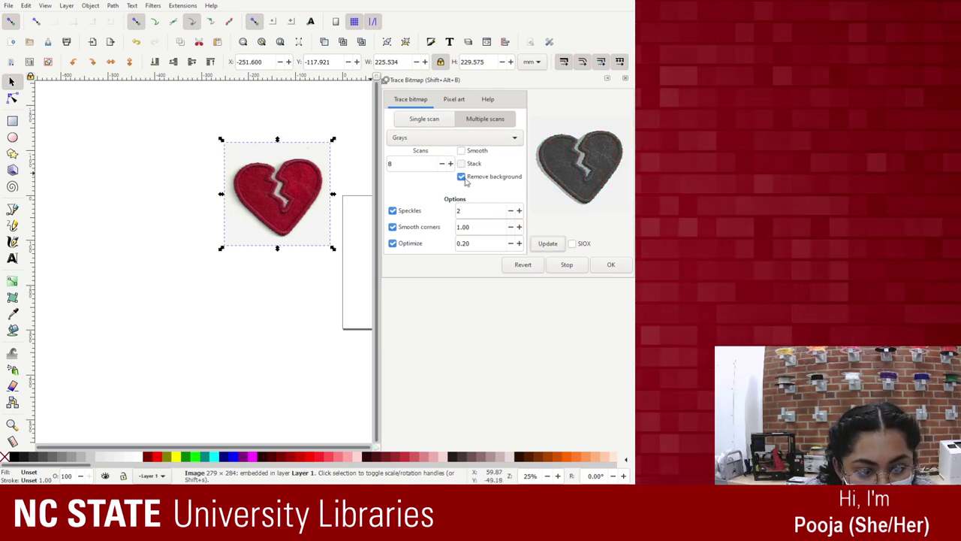
# Set Speckles to 0, switch to single scan and preview an Edge detection trace at threshold 0.650
pyautogui.click(511, 210)
pyautogui.click(510, 210)
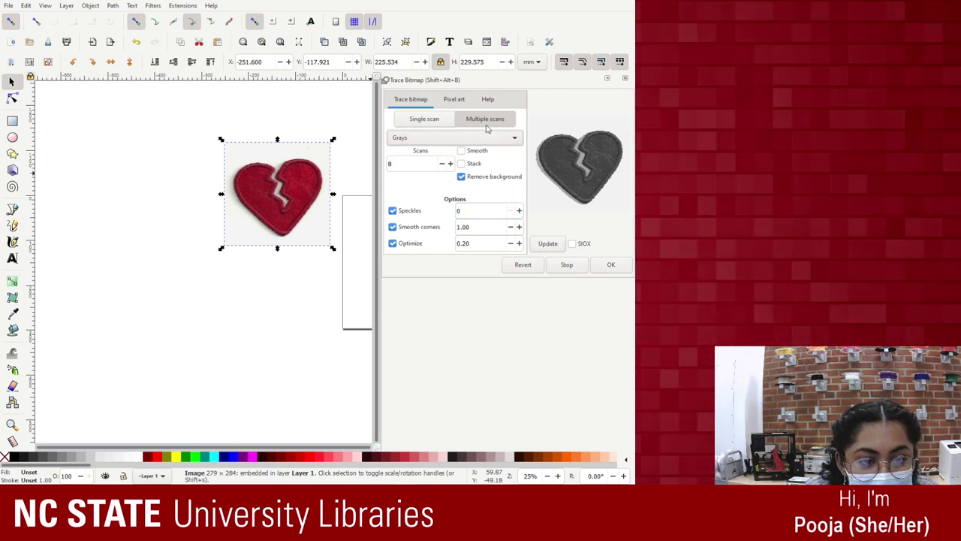
pyautogui.click(443, 120)
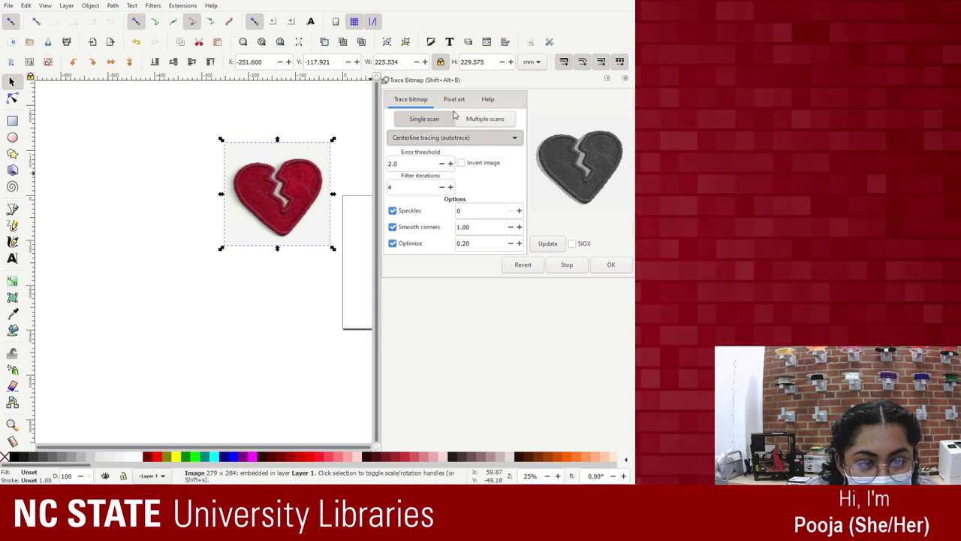
pyautogui.scroll(2, 450, 137)
pyautogui.scroll(2, 444, 141)
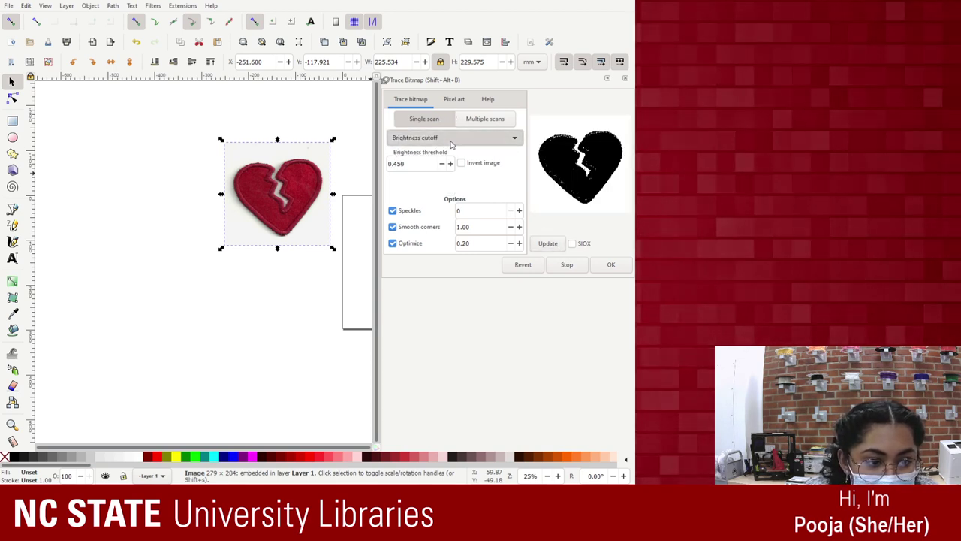
pyautogui.scroll(-2, 439, 147)
pyautogui.scroll(1, 437, 142)
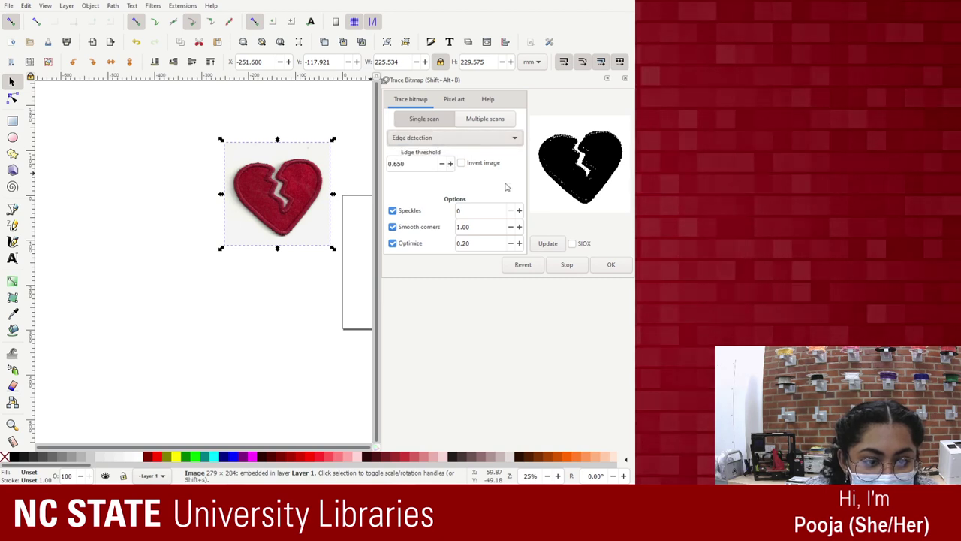
pyautogui.click(546, 243)
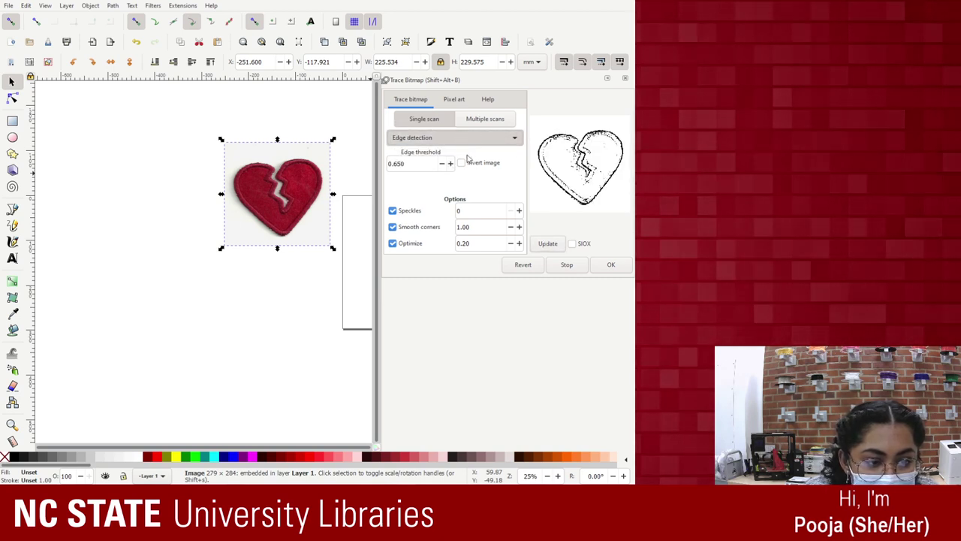
# Compare single-scan previews of the heart using Color quantization, Autotrace and Edge detection with Invert image on
pyautogui.scroll(-1, 449, 144)
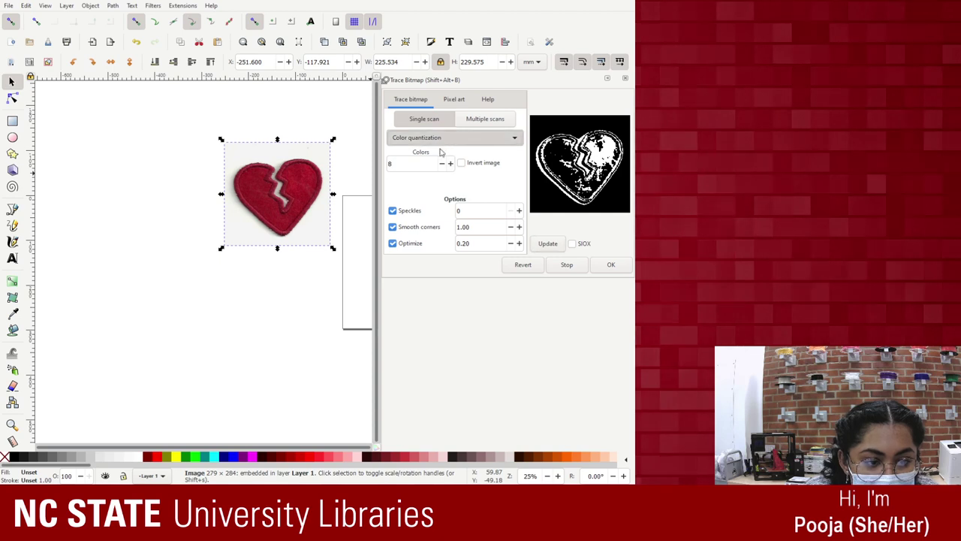
pyautogui.scroll(-1, 446, 142)
pyautogui.click(548, 244)
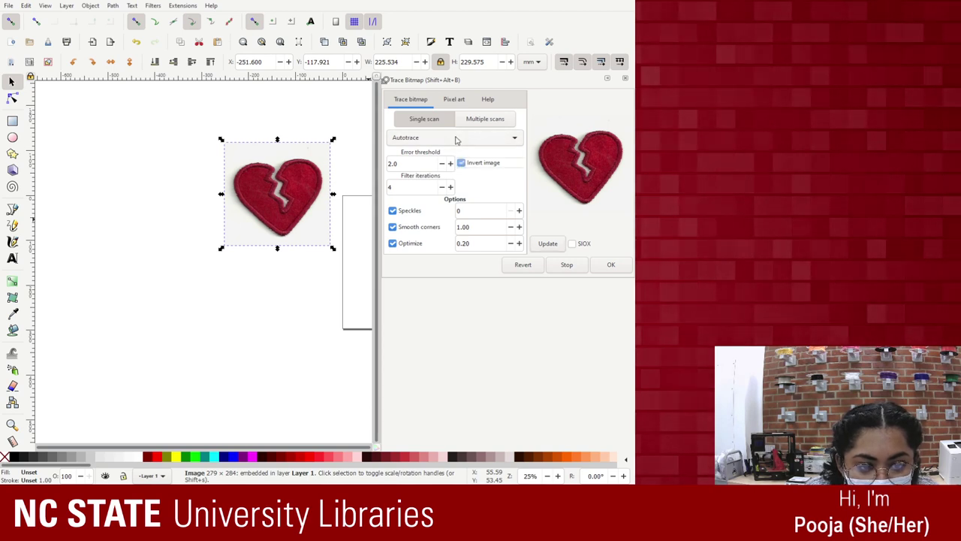
pyautogui.click(514, 138)
pyautogui.click(446, 122)
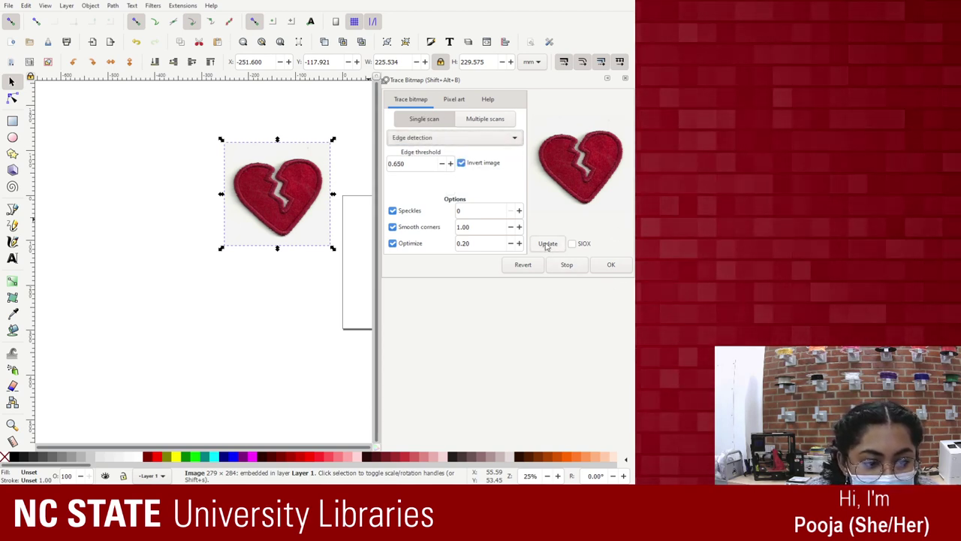
pyautogui.click(465, 139)
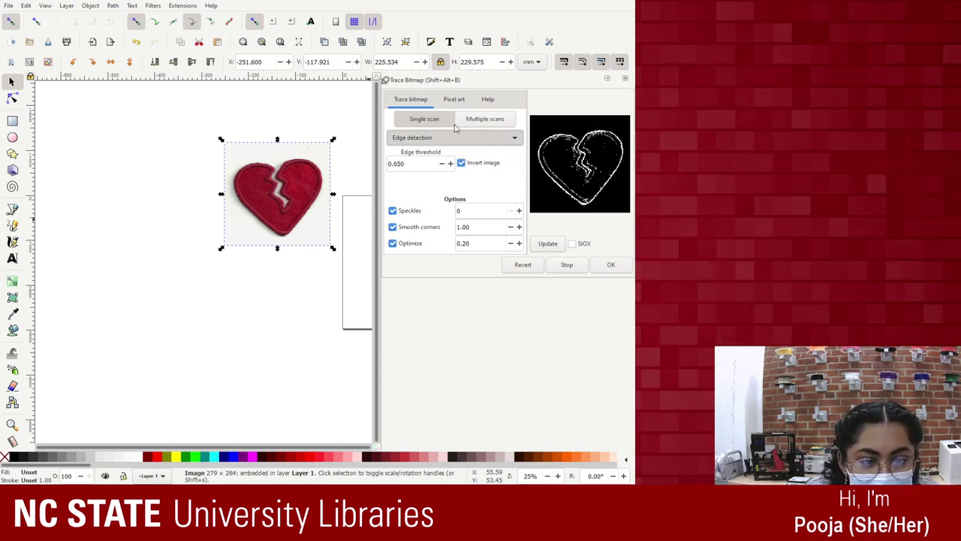
# Trace the heart with single-scan Brightness cutoff at threshold 0.450 and Invert image off, previewing before applying
pyautogui.click(451, 122)
pyautogui.click(547, 243)
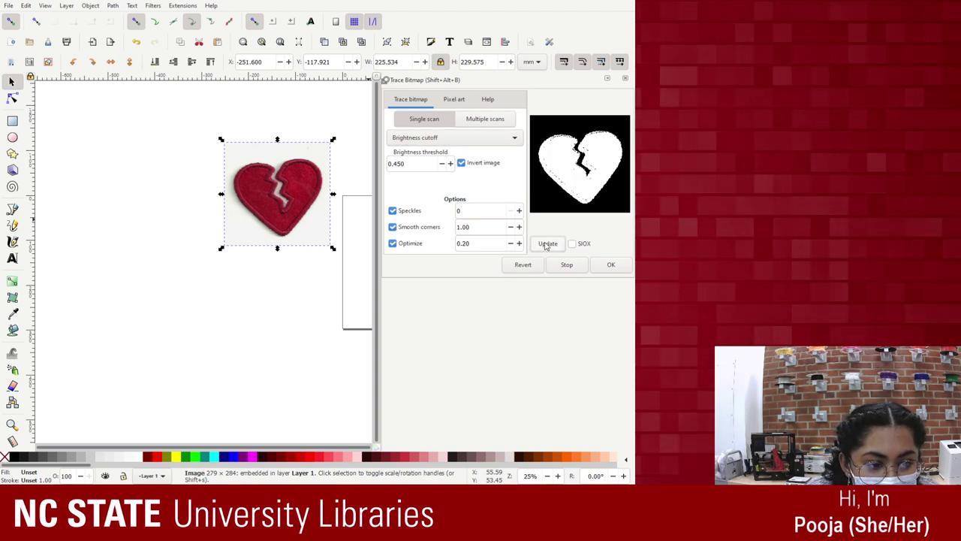
pyautogui.click(462, 165)
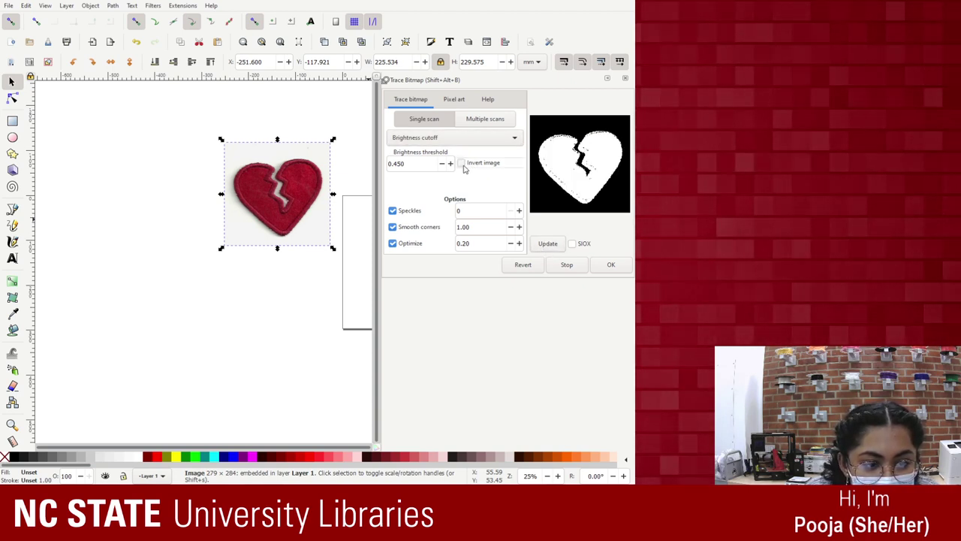
pyautogui.click(547, 243)
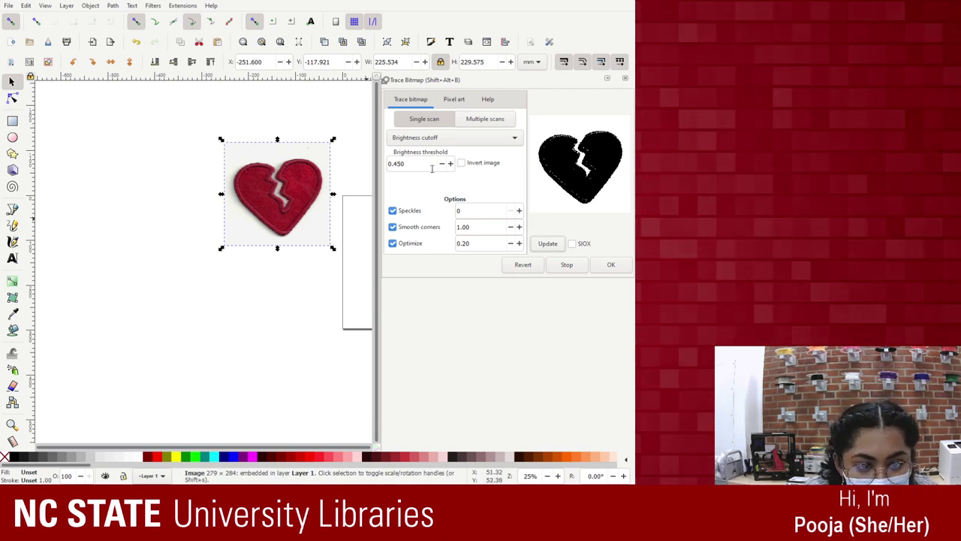
pyautogui.click(611, 264)
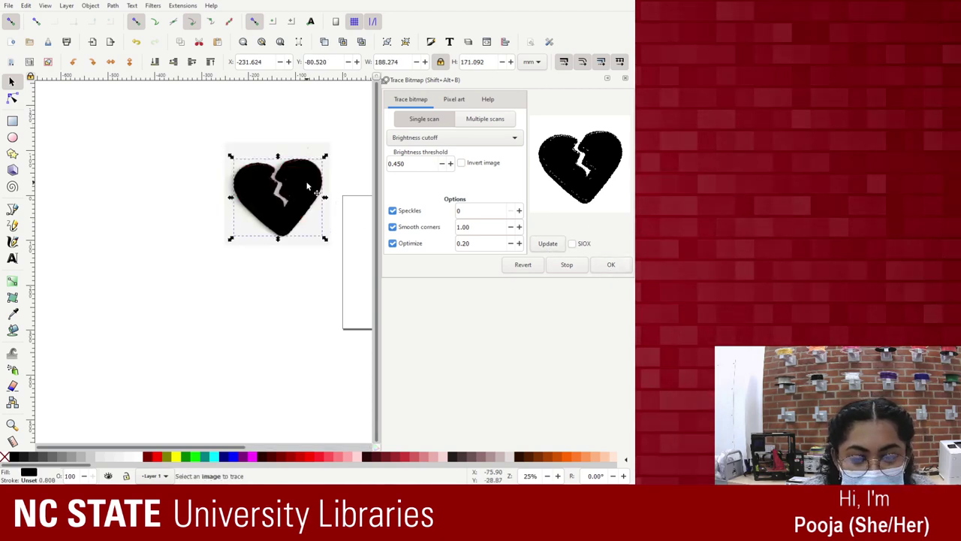
# Move the black traced heart off the source image to its lower left and check its nodes with the Node tool
pyautogui.moveTo(308, 180); pyautogui.dragTo(215, 260)
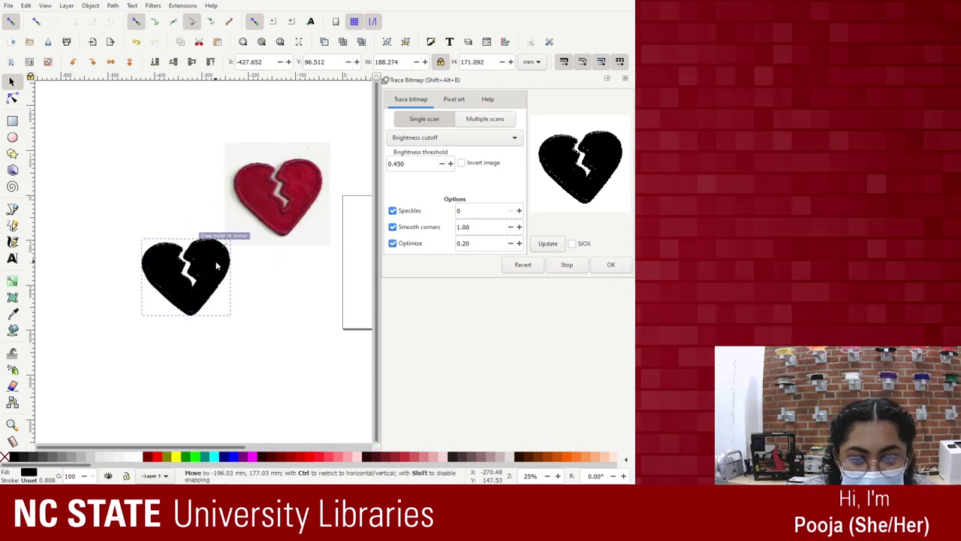
pyautogui.click(11, 98)
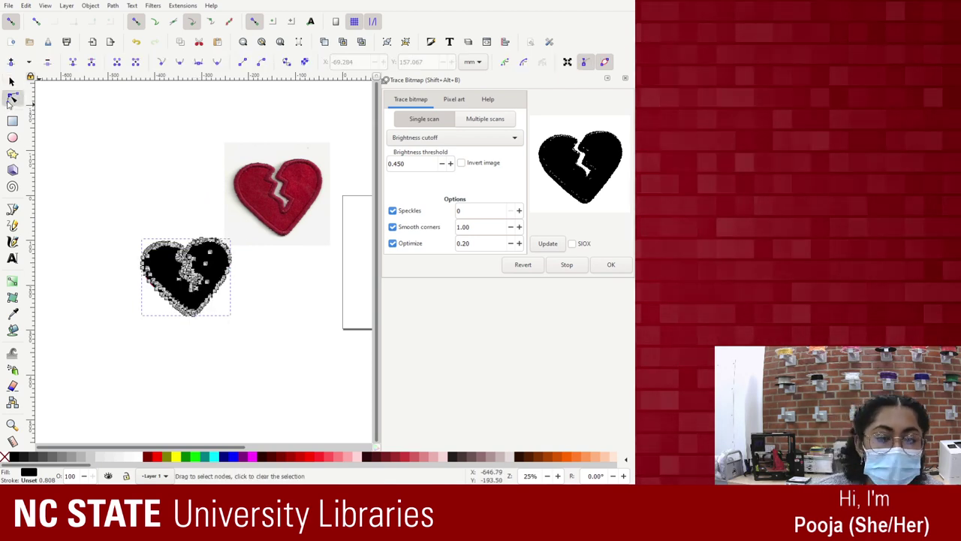
pyautogui.click(11, 82)
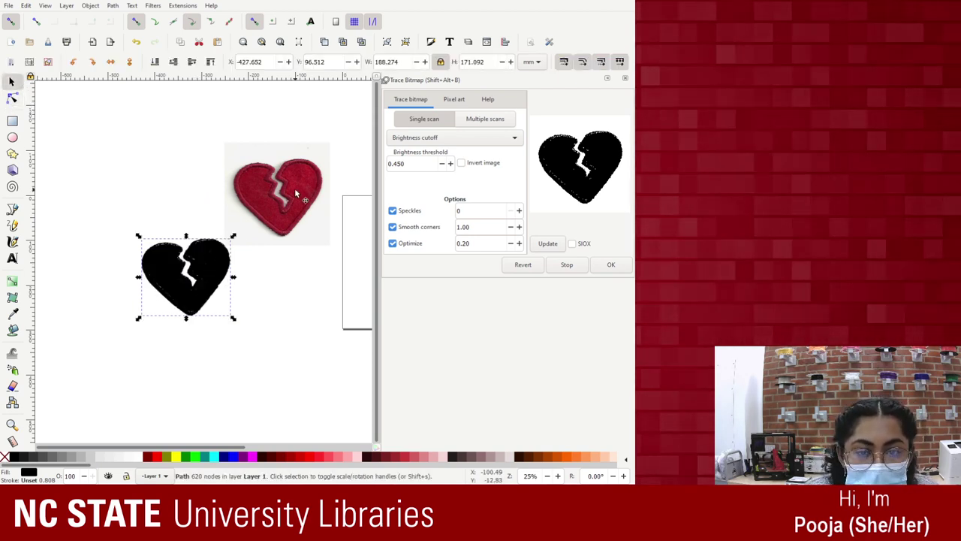
# Select the source heart image and preview its Brightness cutoff trace at threshold 0.900
pyautogui.click(327, 175)
pyautogui.doubleClick(418, 163)
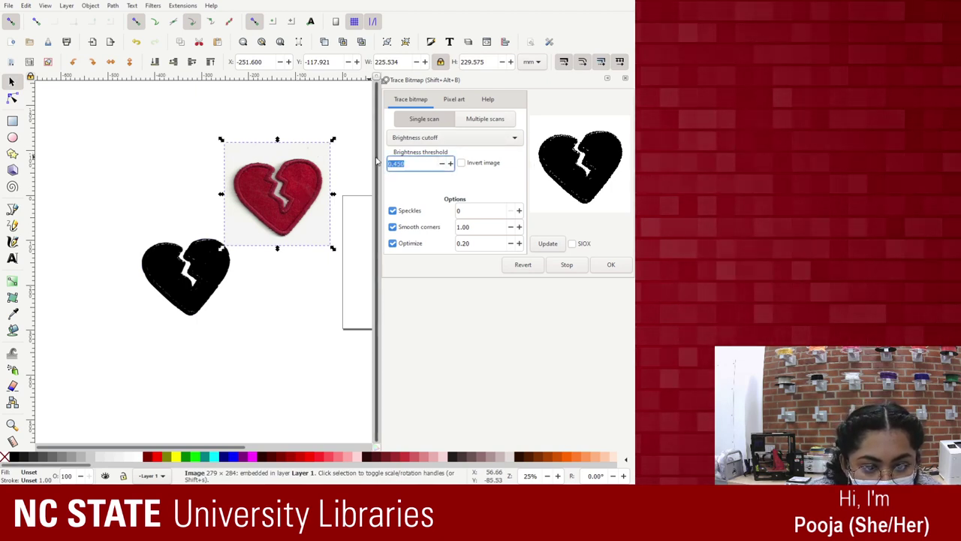
pyautogui.click(418, 163)
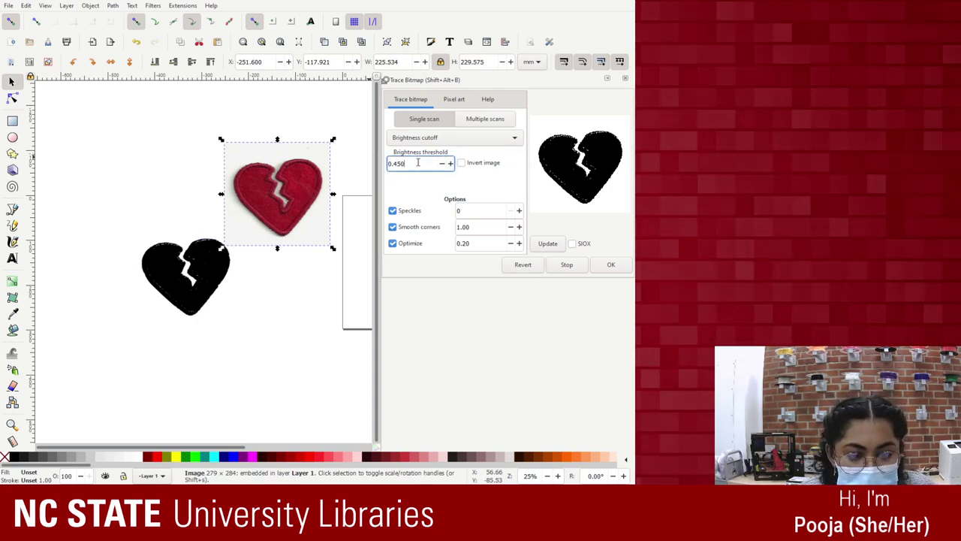
pyautogui.write('900')
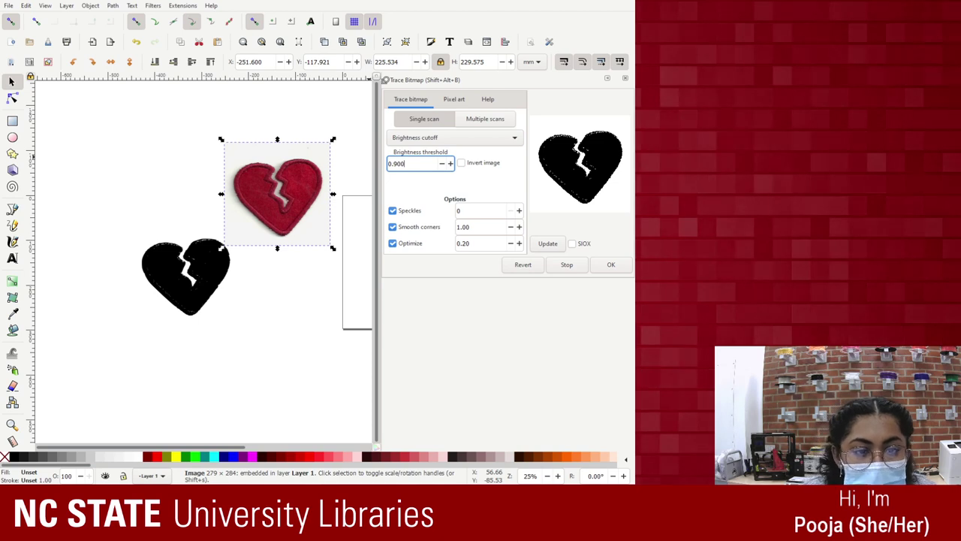
pyautogui.click(548, 244)
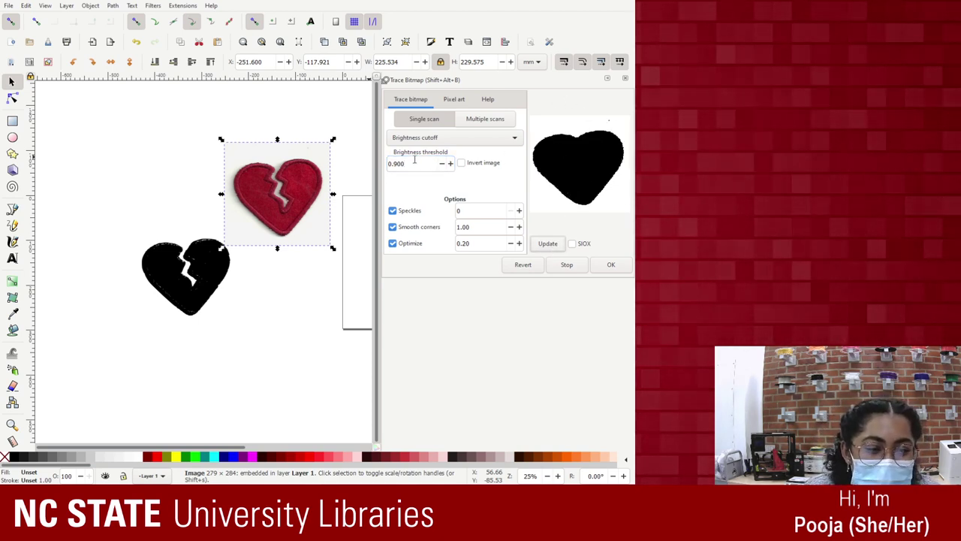
# Preview the Brightness cutoff trace at thresholds 0.500 and 0.600
pyautogui.tripleClick(392, 164)
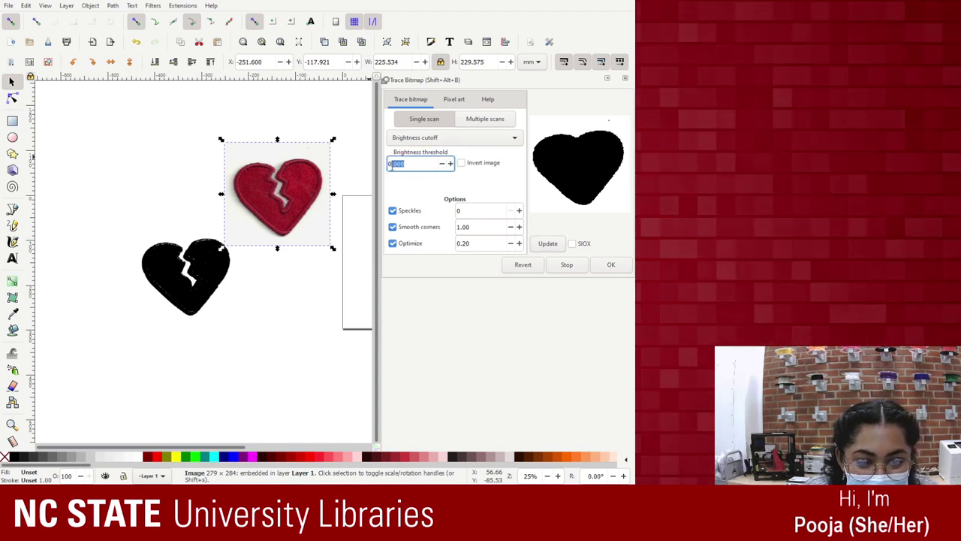
pyautogui.write('0.50')
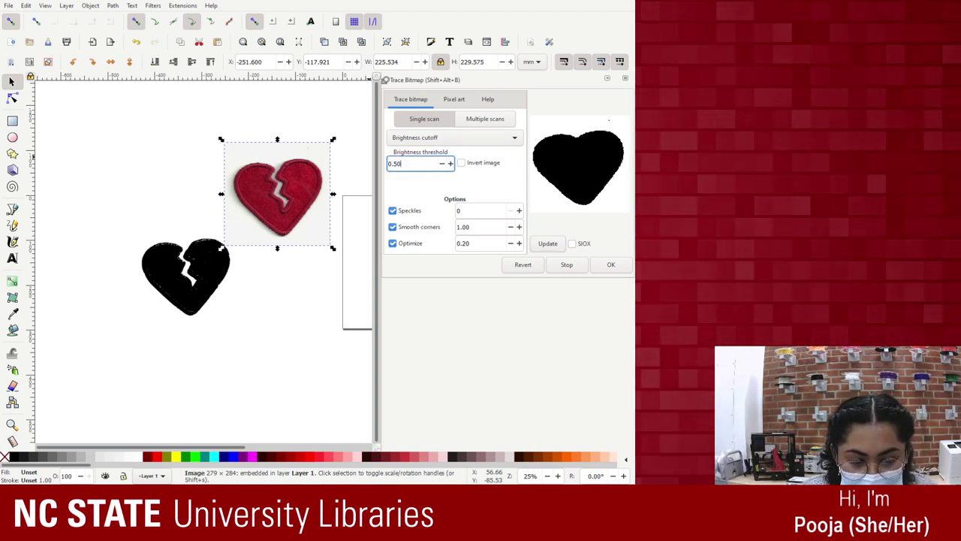
pyautogui.write('0')
pyautogui.click(547, 245)
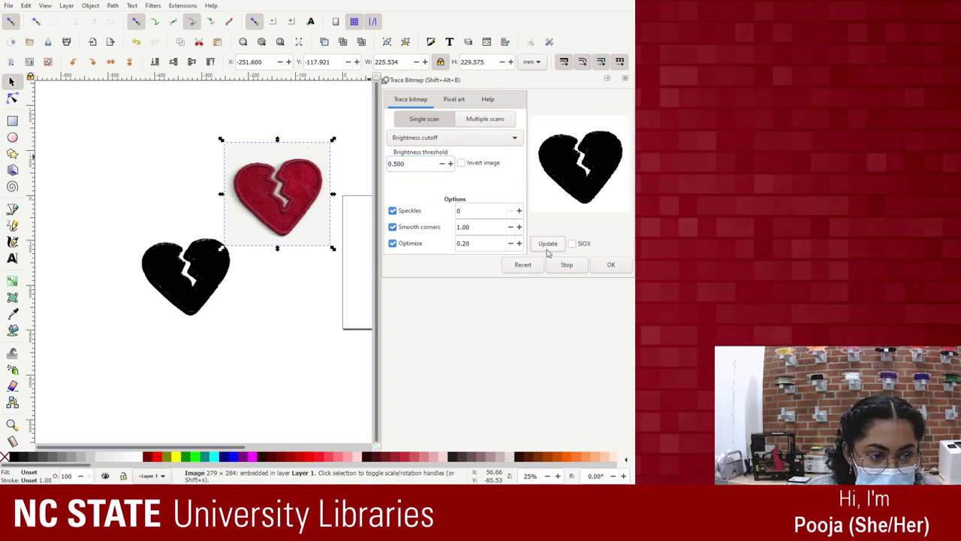
pyautogui.click(401, 164)
pyautogui.write('600')
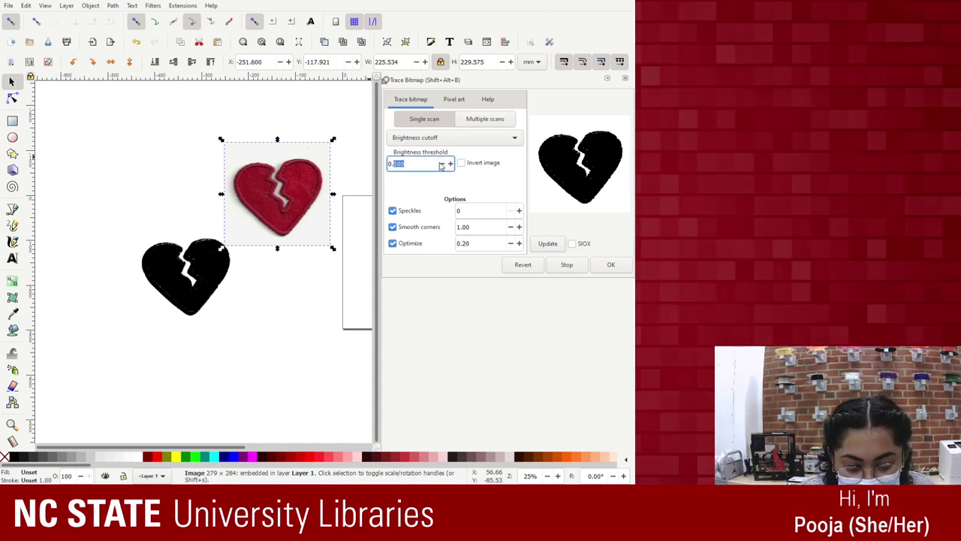
pyautogui.click(550, 245)
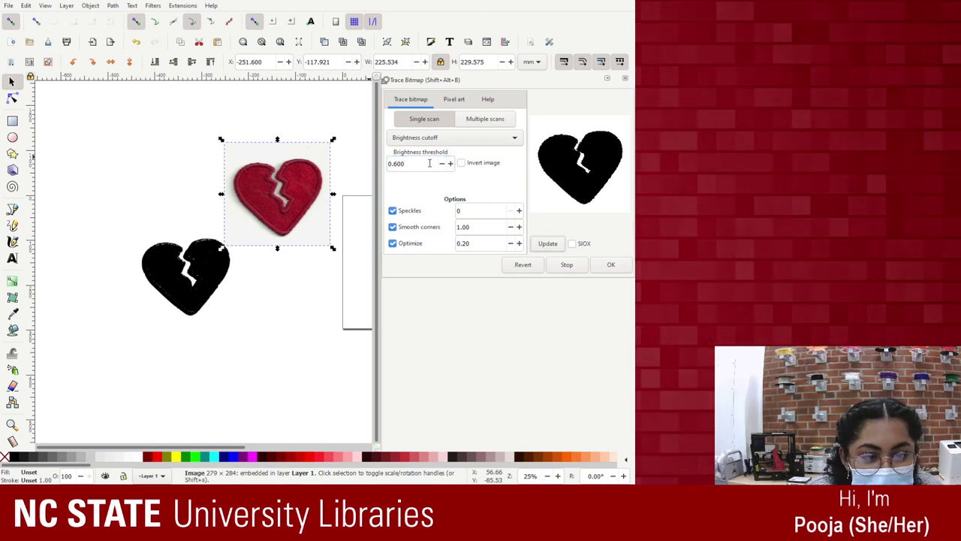
# Return the brightness threshold to 0.450 and preview the trace with Speckles at 20
pyautogui.moveTo(442, 167); pyautogui.dragTo(393, 172)
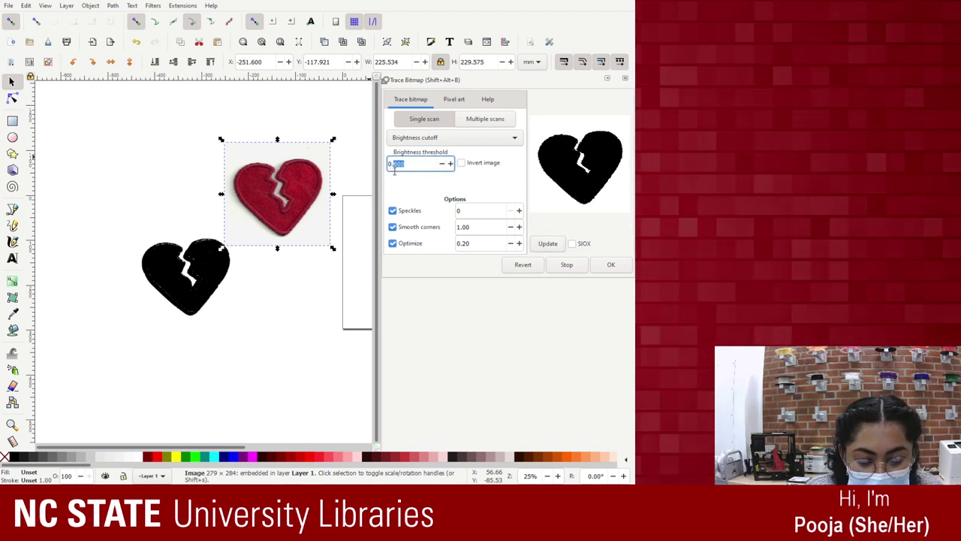
pyautogui.write('450')
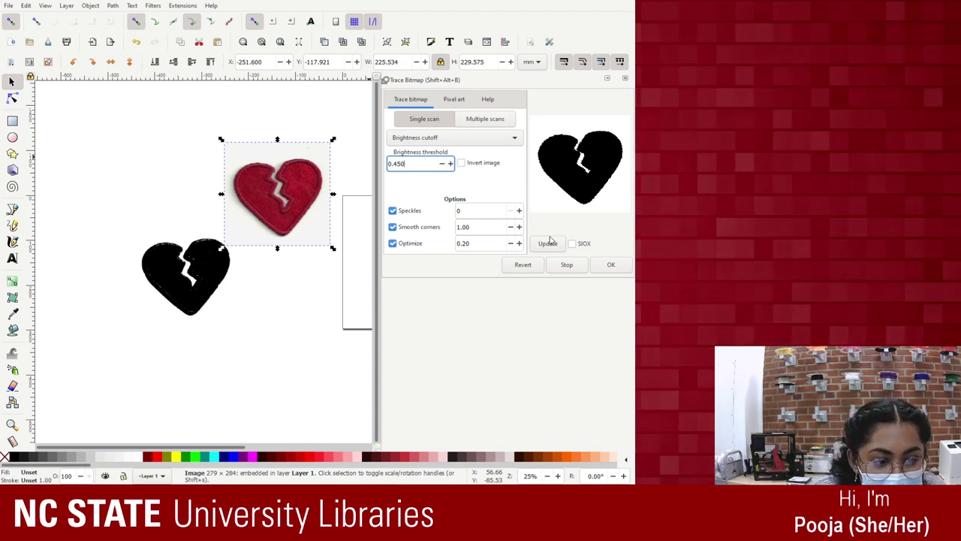
pyautogui.click(547, 243)
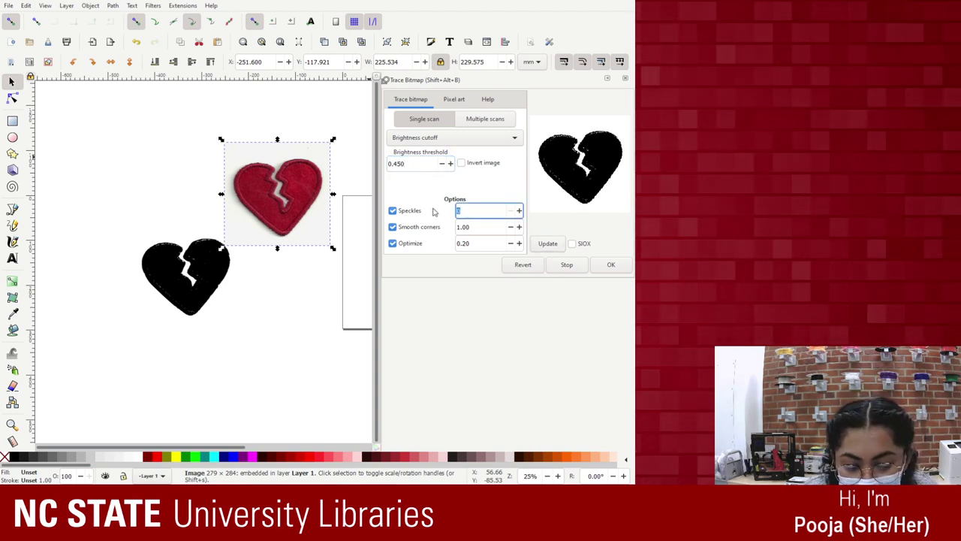
pyautogui.write('20')
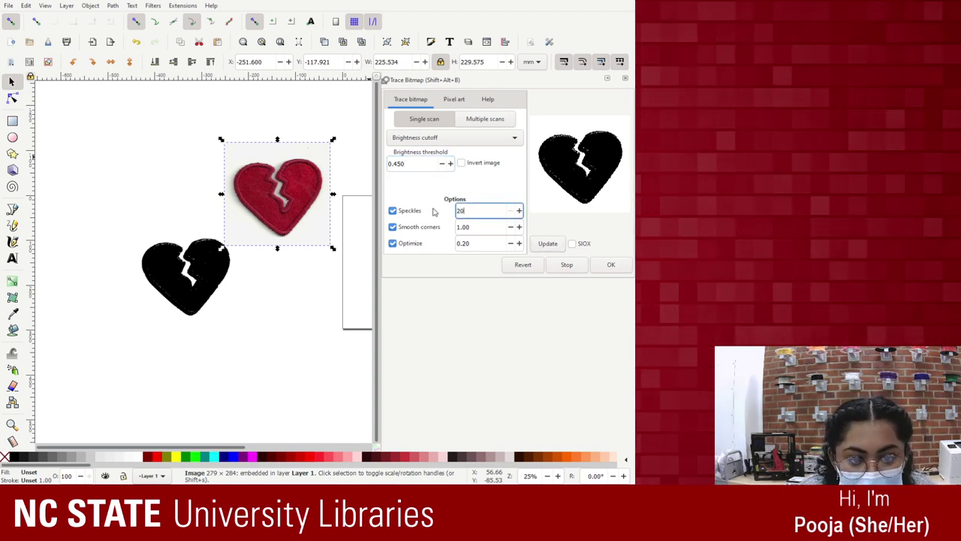
pyautogui.click(547, 248)
# Reset Speckles to 0, set Optimize to 0.70 and close Trace Bitmap
pyautogui.doubleClick(460, 211)
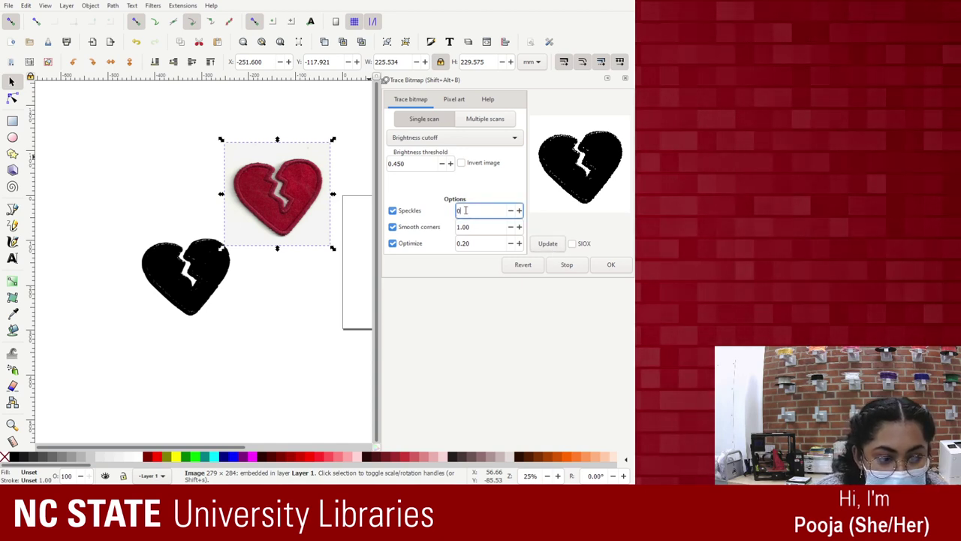
pyautogui.write('0')
pyautogui.doubleClick(461, 243)
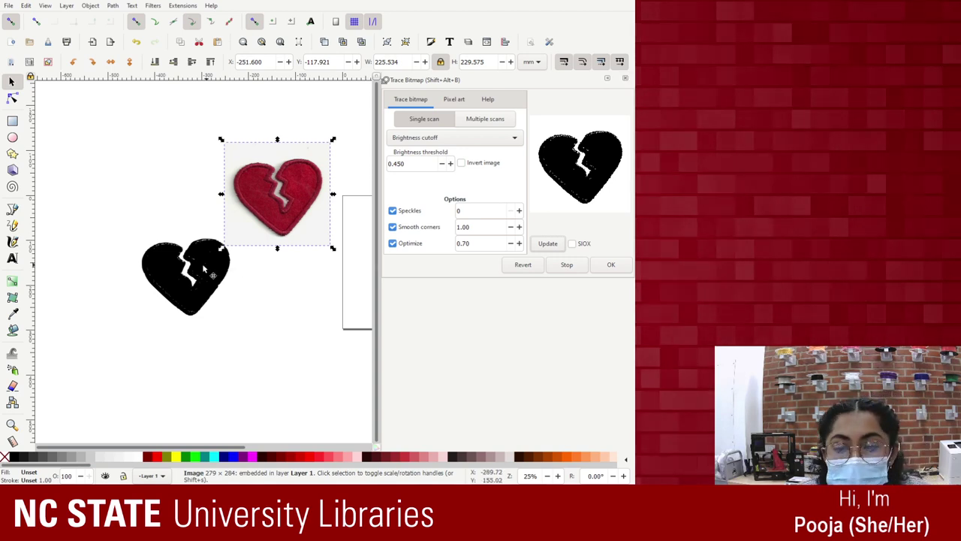
pyautogui.click(624, 78)
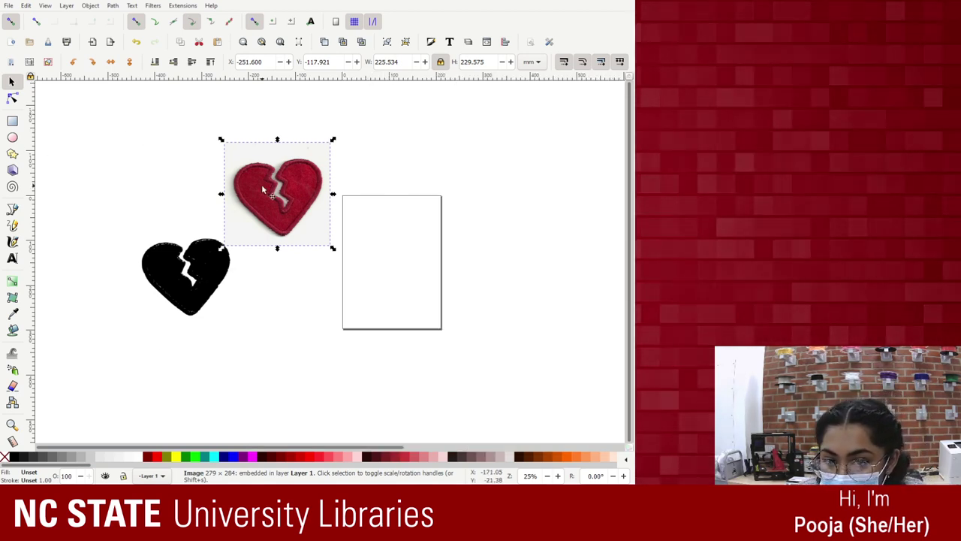
# Move the source heart image upward and place the black traced heart directly beneath it
pyautogui.moveTo(263, 184); pyautogui.dragTo(247, 147)
pyautogui.moveTo(125, 229); pyautogui.dragTo(236, 337)
pyautogui.moveTo(203, 255); pyautogui.dragTo(292, 240)
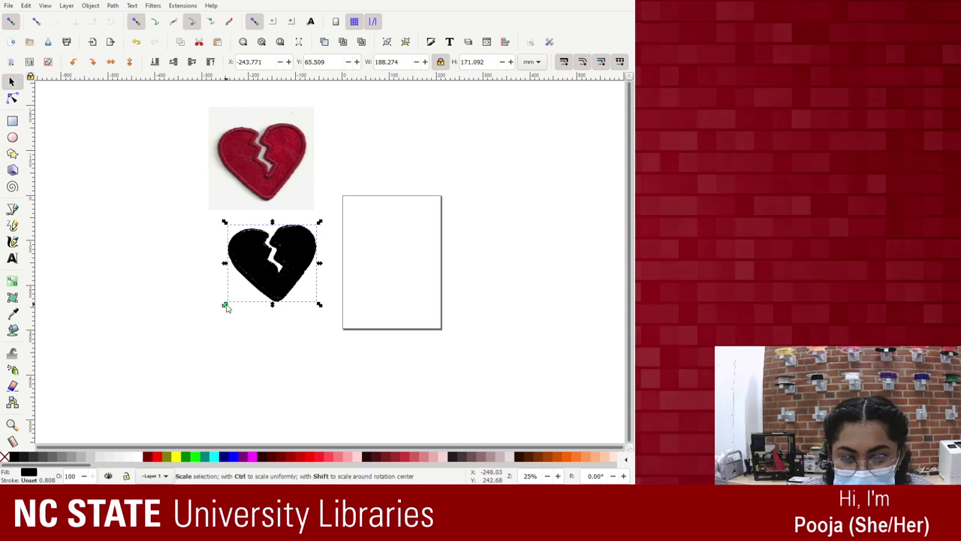
# Enlarge the black traced heart to about 362 by 329 mm and display its nodes with the Node tool
pyautogui.moveTo(225, 306); pyautogui.dragTo(130, 367)
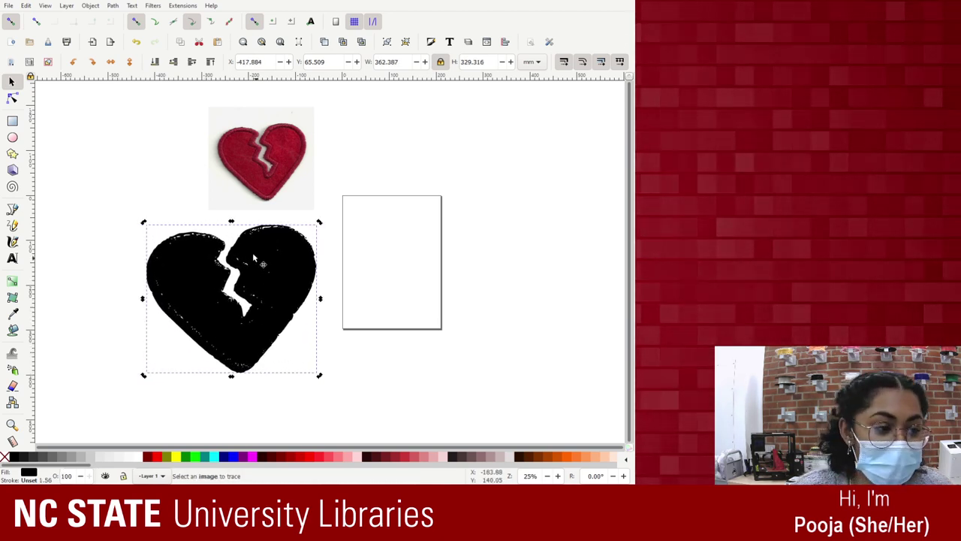
pyautogui.click(12, 98)
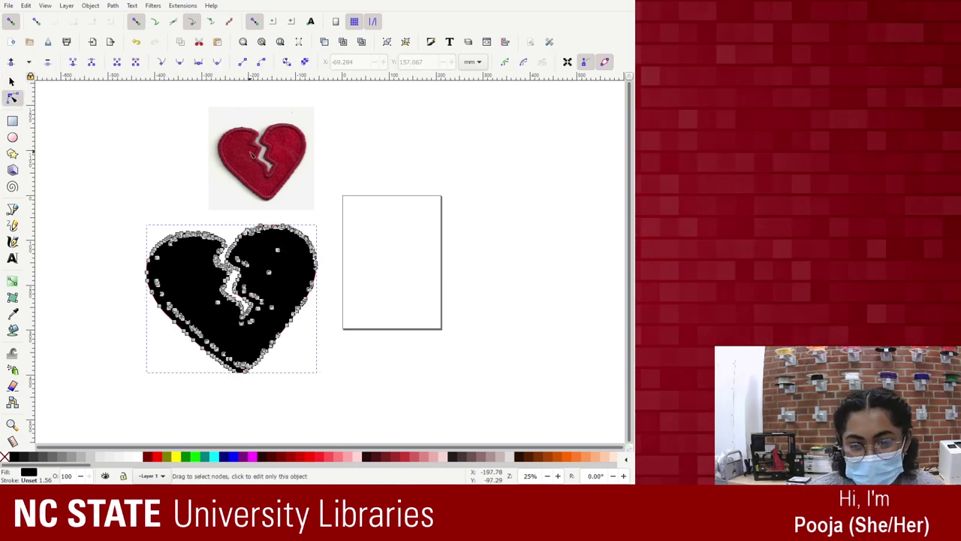
pyautogui.scroll(-3, 285, 300)
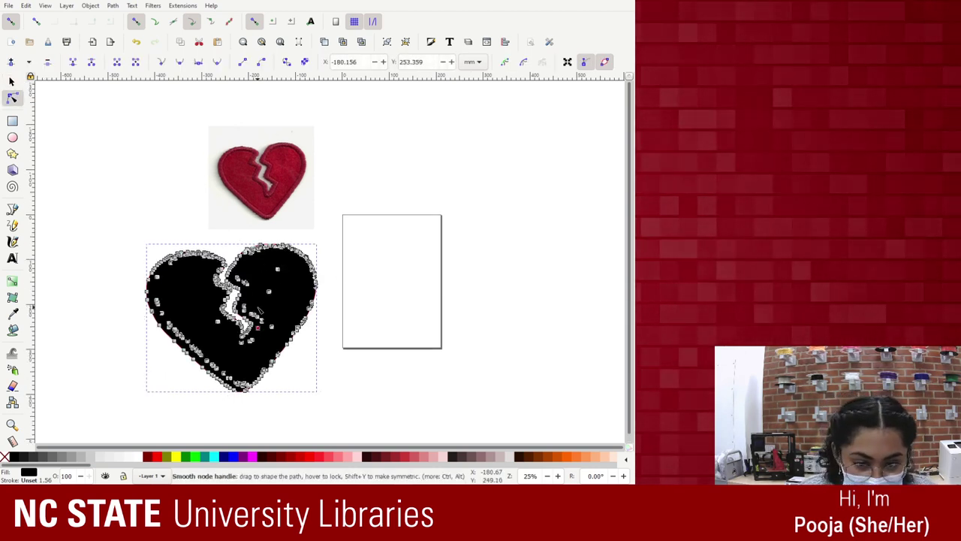
pyautogui.scroll(2, 284, 302)
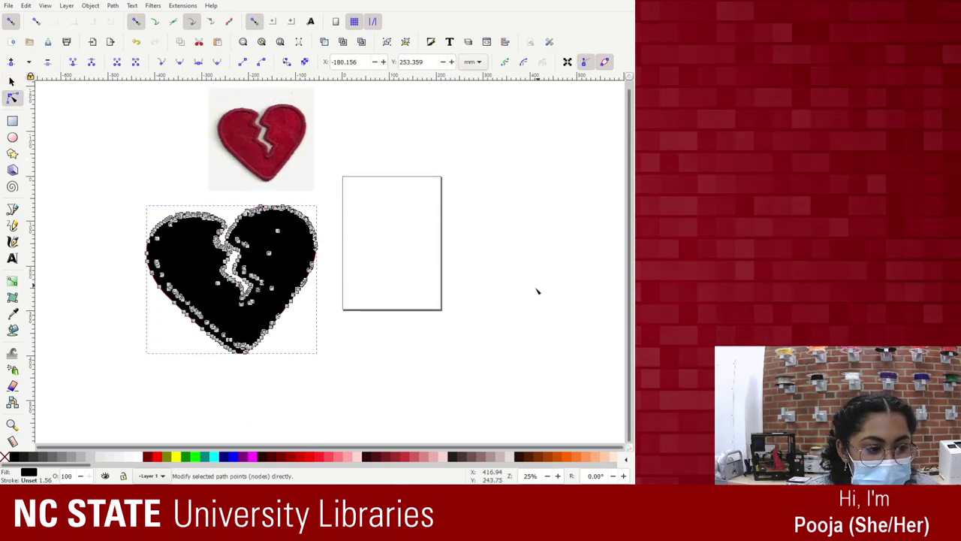
pyautogui.moveTo(625, 271); pyautogui.dragTo(618, 272)
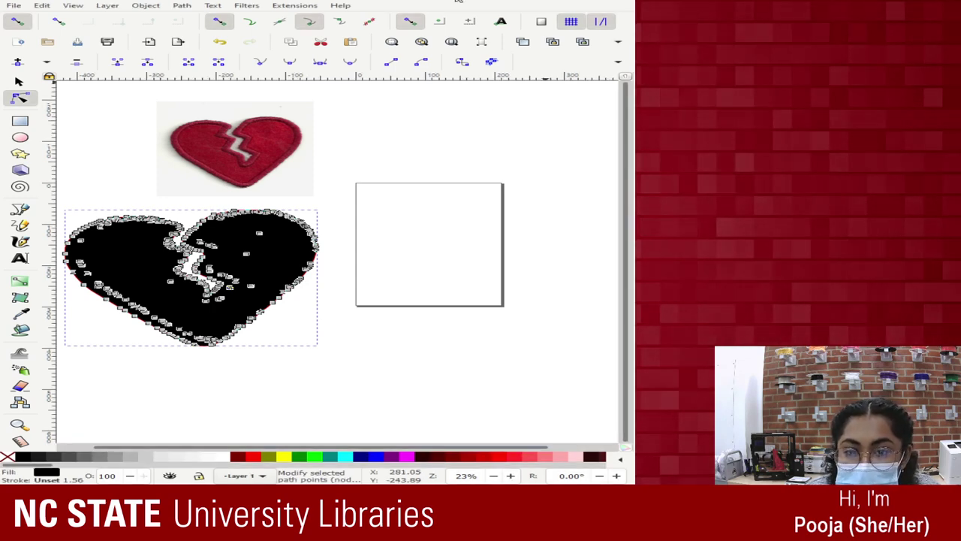
pyautogui.moveTo(635, 137); pyautogui.dragTo(633, 136)
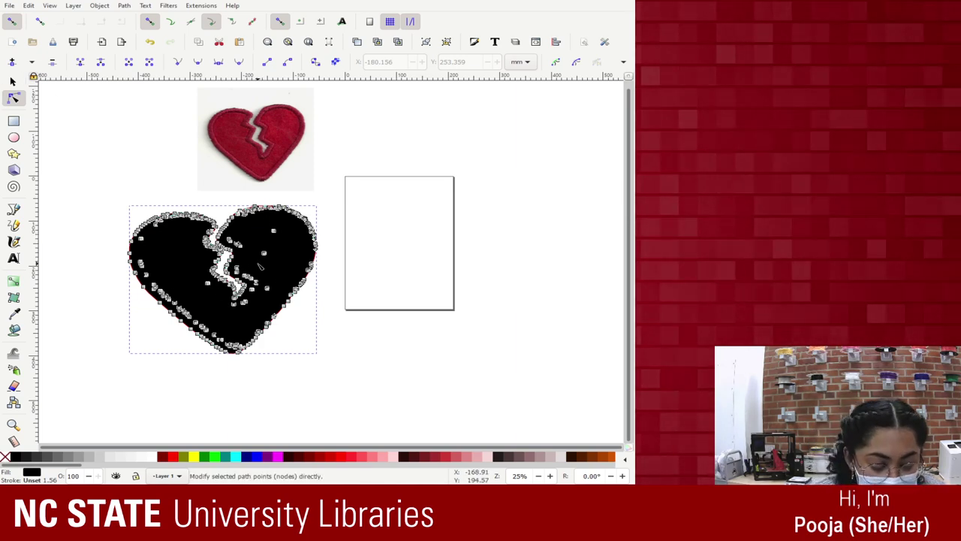
# Delete the nodes of the two isolated specks inside the upper part of the heart's right half
pyautogui.press('+')
pyautogui.press('+')
pyautogui.press('+')
pyautogui.press('+')
pyautogui.moveTo(336, 449); pyautogui.dragTo(226, 448)
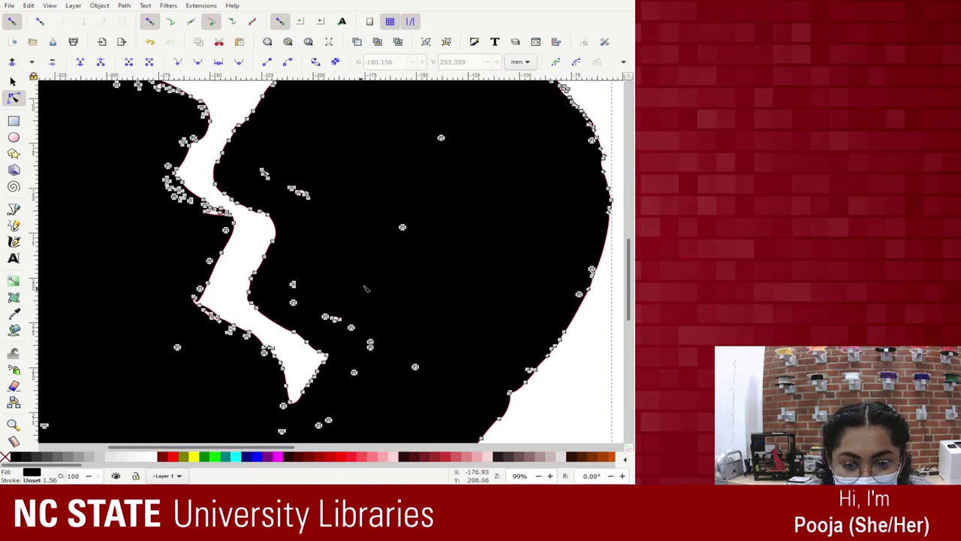
pyautogui.click(402, 228)
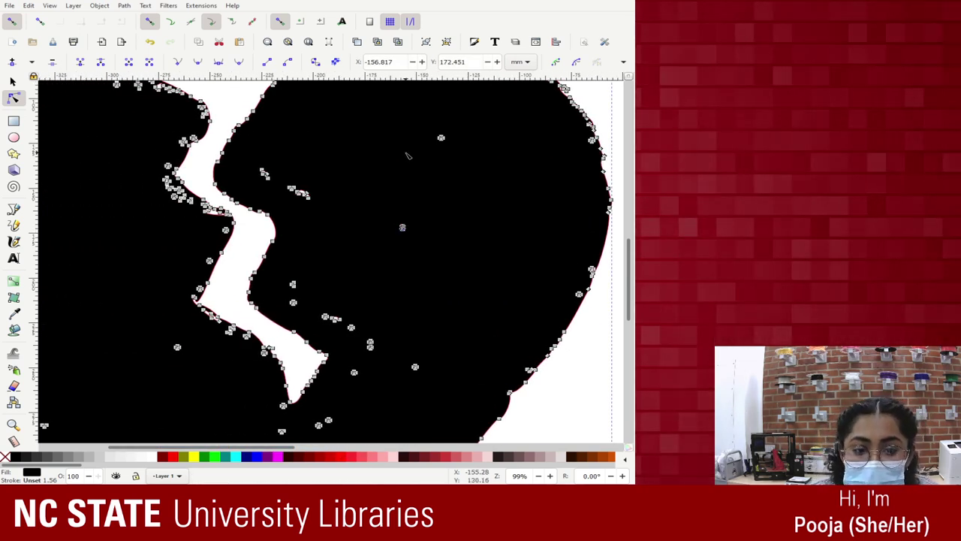
pyautogui.click(441, 138)
pyautogui.press('Escape')
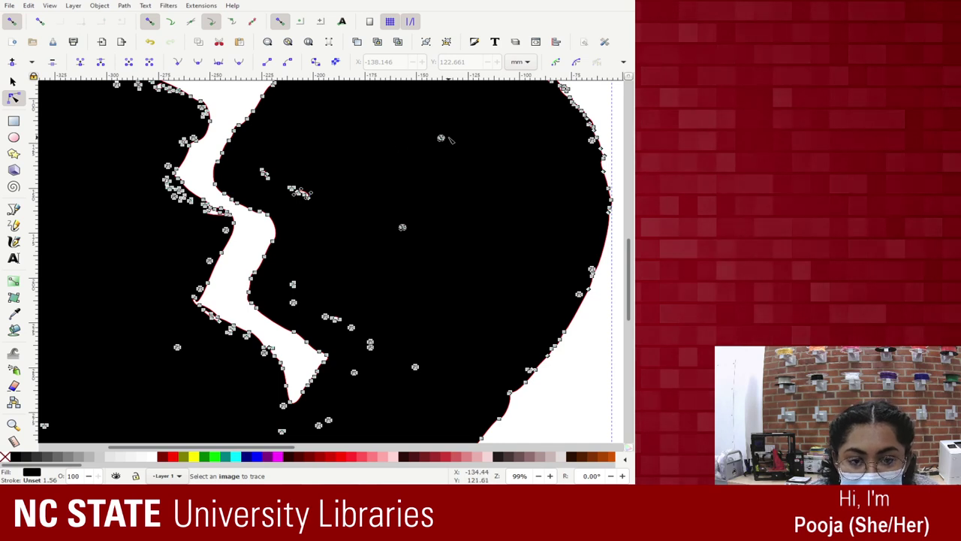
pyautogui.moveTo(430, 132); pyautogui.dragTo(462, 156)
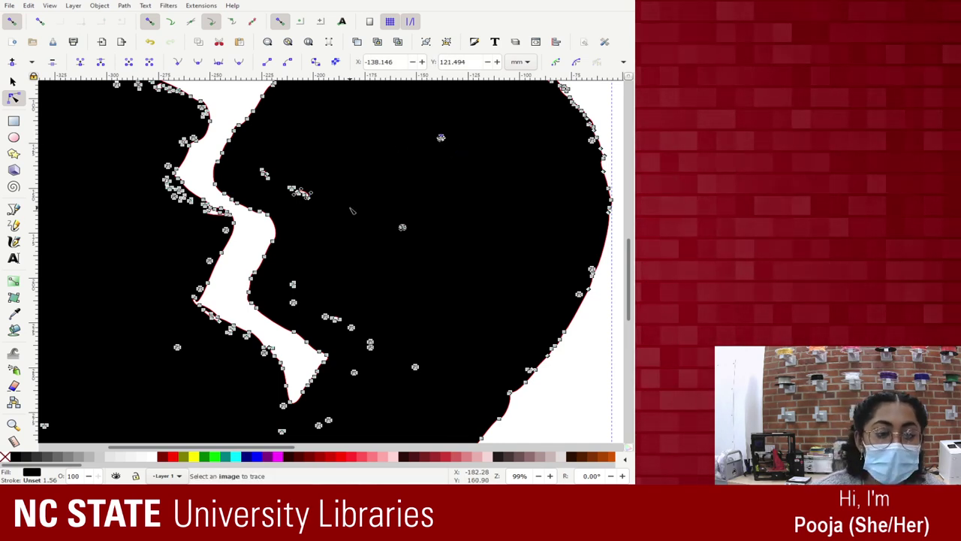
pyautogui.moveTo(372, 209); pyautogui.dragTo(446, 249)
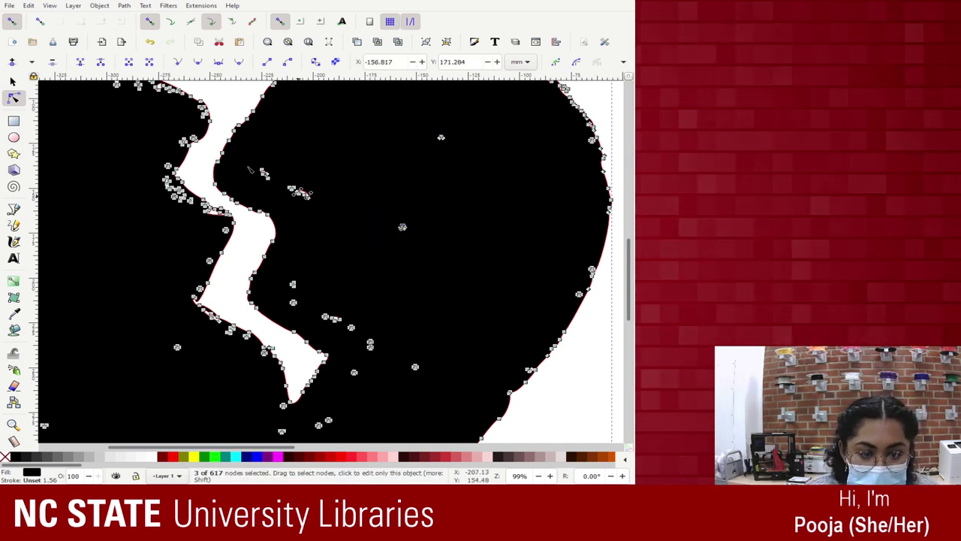
pyautogui.click(54, 63)
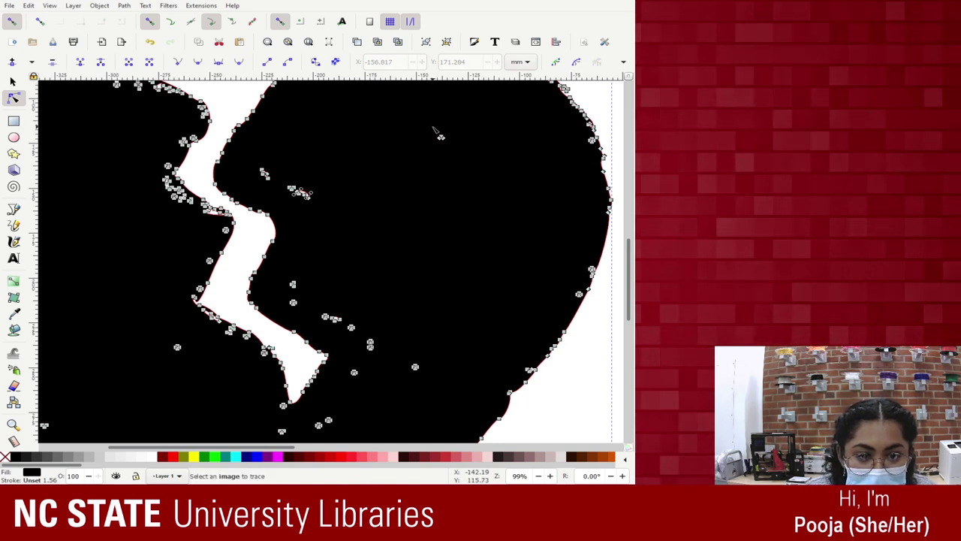
pyautogui.moveTo(461, 153); pyautogui.dragTo(460, 153)
pyautogui.click(54, 63)
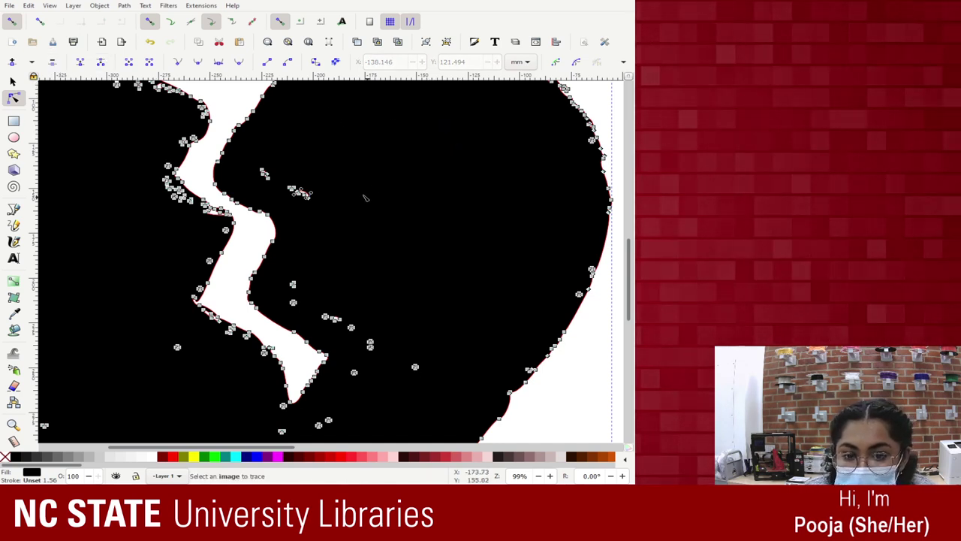
# Delete the stray node clusters in the black area just right of the heart's jagged crack
pyautogui.moveTo(257, 161); pyautogui.dragTo(333, 208)
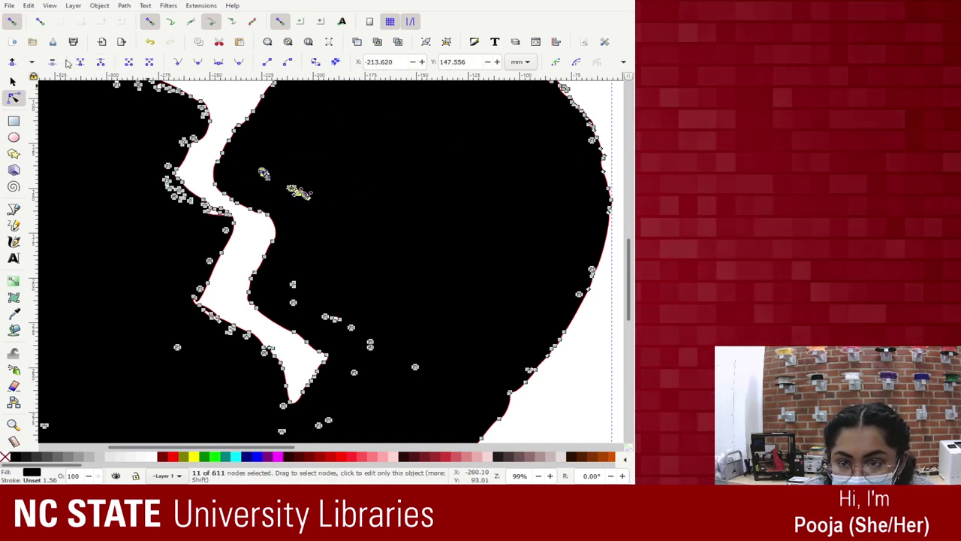
pyautogui.press('Delete')
pyautogui.moveTo(292, 279); pyautogui.dragTo(382, 326)
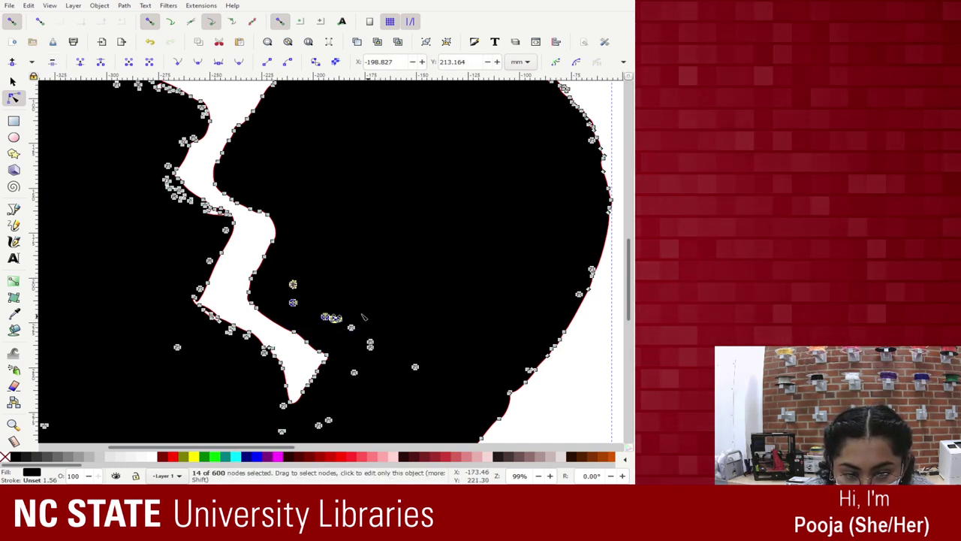
pyautogui.click(56, 66)
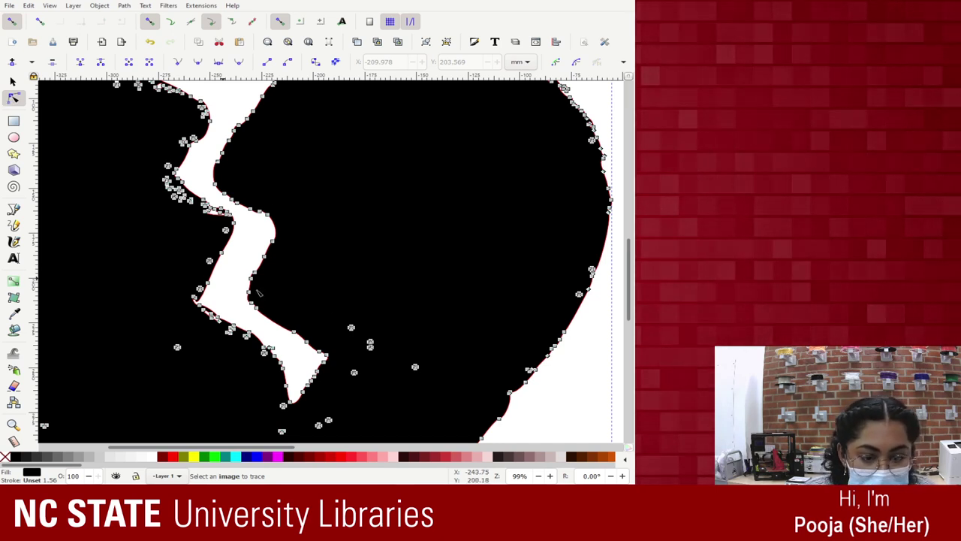
pyautogui.moveTo(341, 316); pyautogui.dragTo(435, 390)
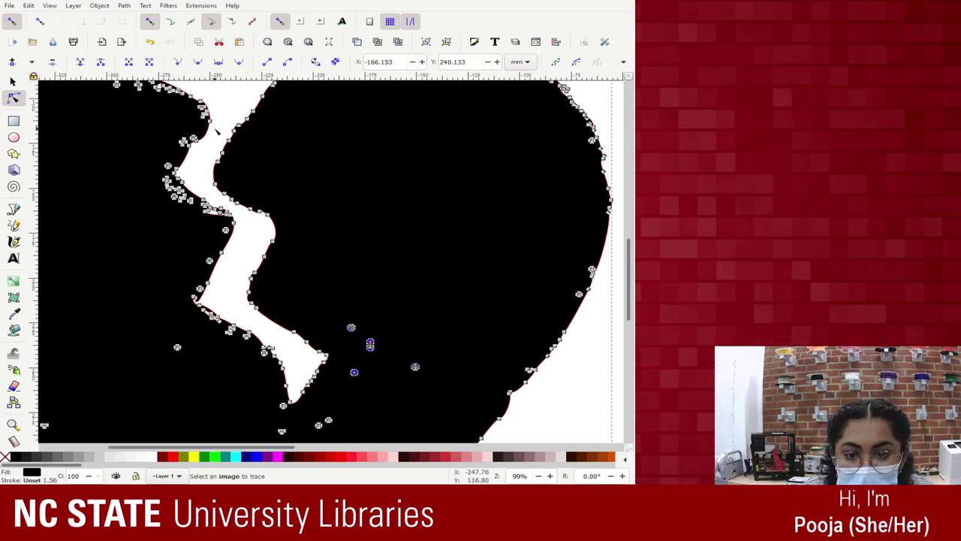
pyautogui.click(53, 63)
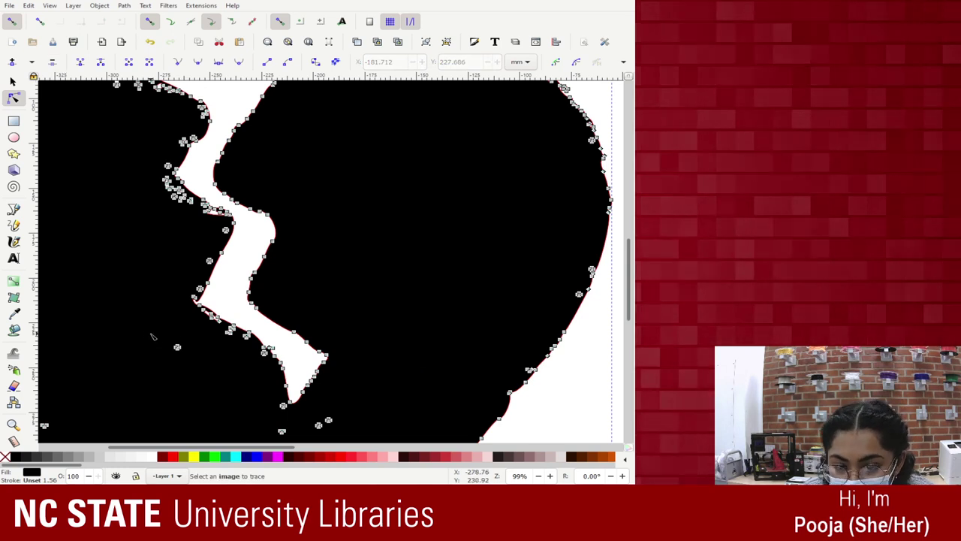
# Delete the small groups of stray nodes just below the lower tip of the crack
pyautogui.scroll(-5, 308, 281)
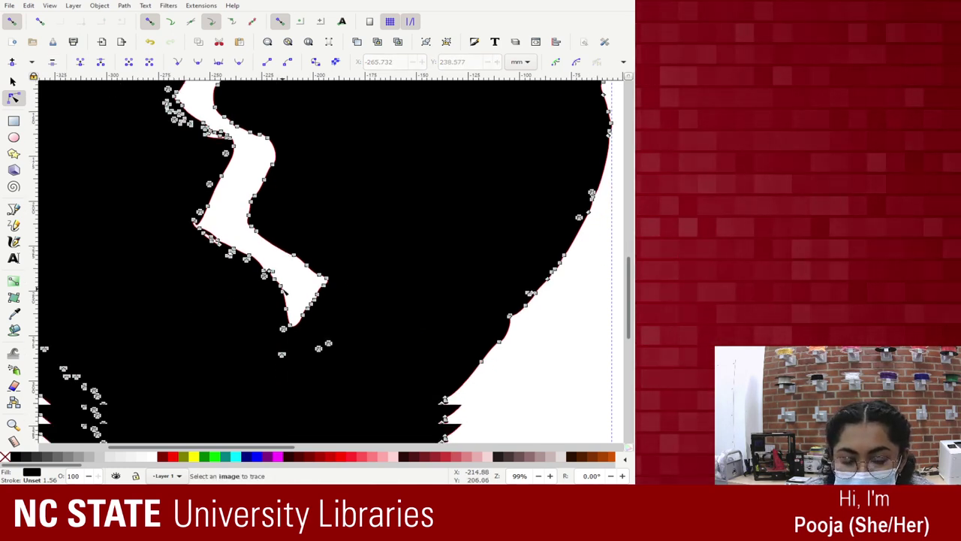
pyautogui.moveTo(269, 274); pyautogui.dragTo(405, 295)
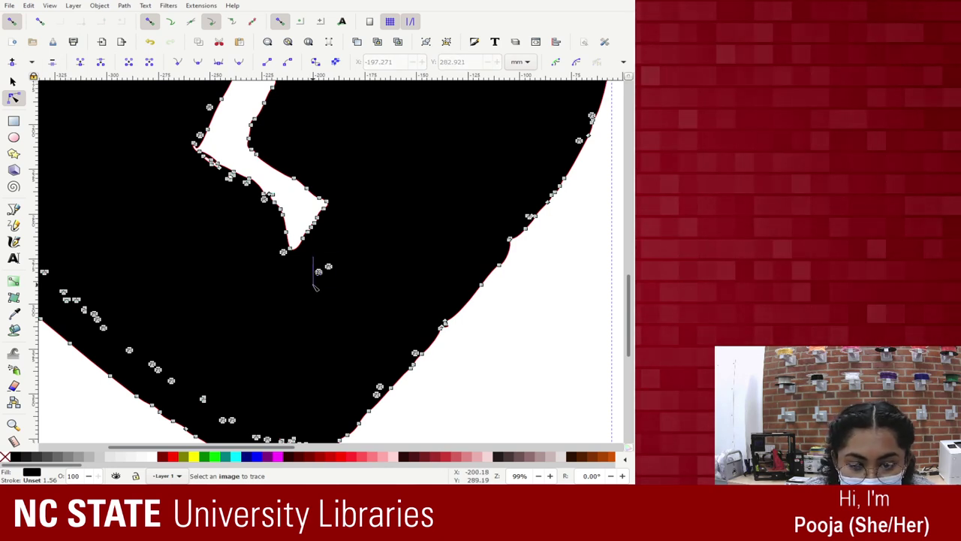
pyautogui.moveTo(338, 278); pyautogui.dragTo(308, 256)
pyautogui.press('Delete')
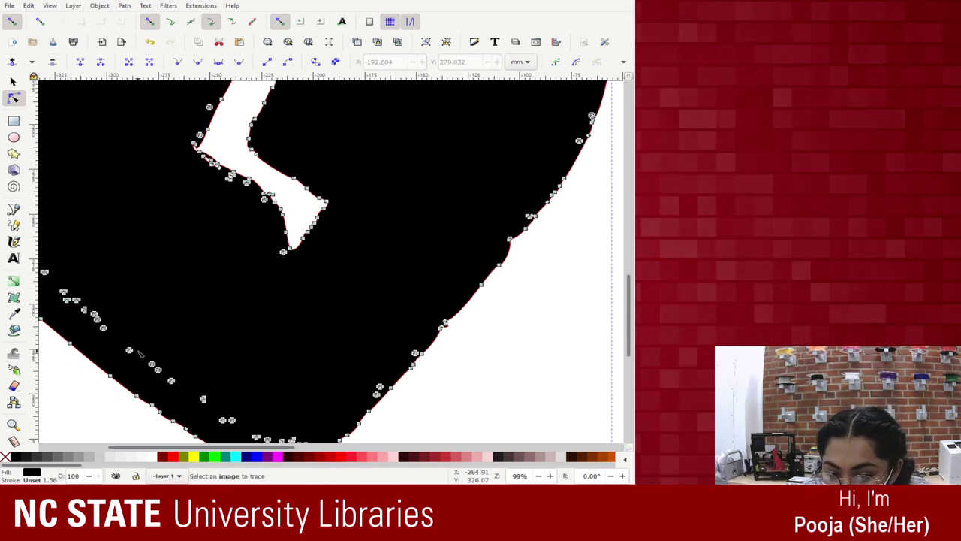
# Delete the chain of speck nodes running inside the heart's lower-left edge, keeping the outline nodes
pyautogui.hscroll(-1, 225, 448)
pyautogui.hscroll(-5, 225, 448)
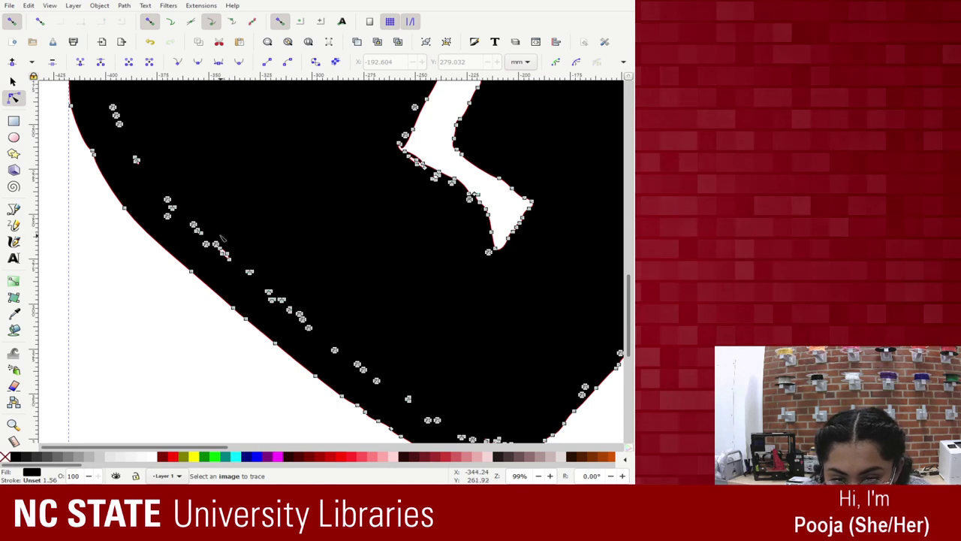
pyautogui.moveTo(159, 184); pyautogui.dragTo(281, 233)
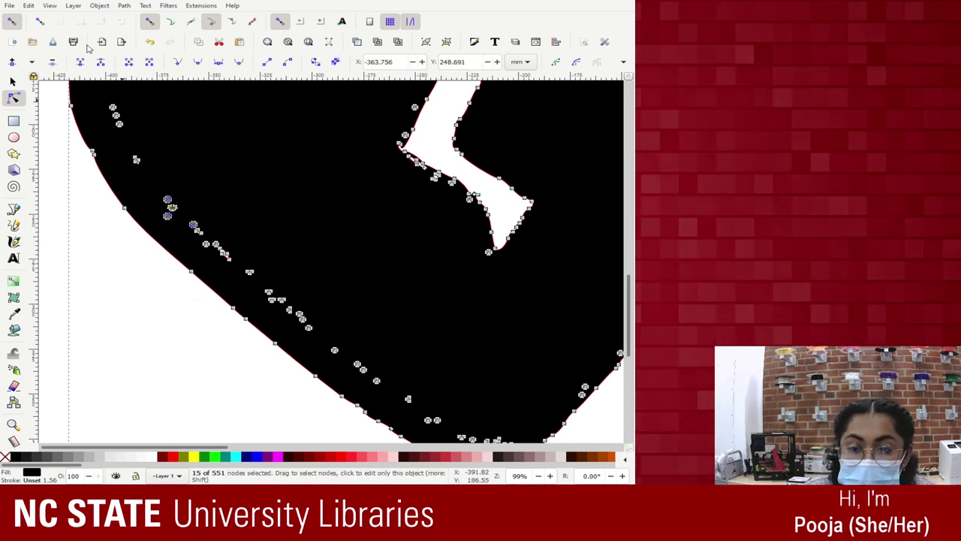
pyautogui.click(54, 63)
pyautogui.moveTo(244, 268); pyautogui.dragTo(271, 285)
pyautogui.press('Delete')
pyautogui.moveTo(315, 319); pyautogui.dragTo(323, 342)
pyautogui.click(53, 63)
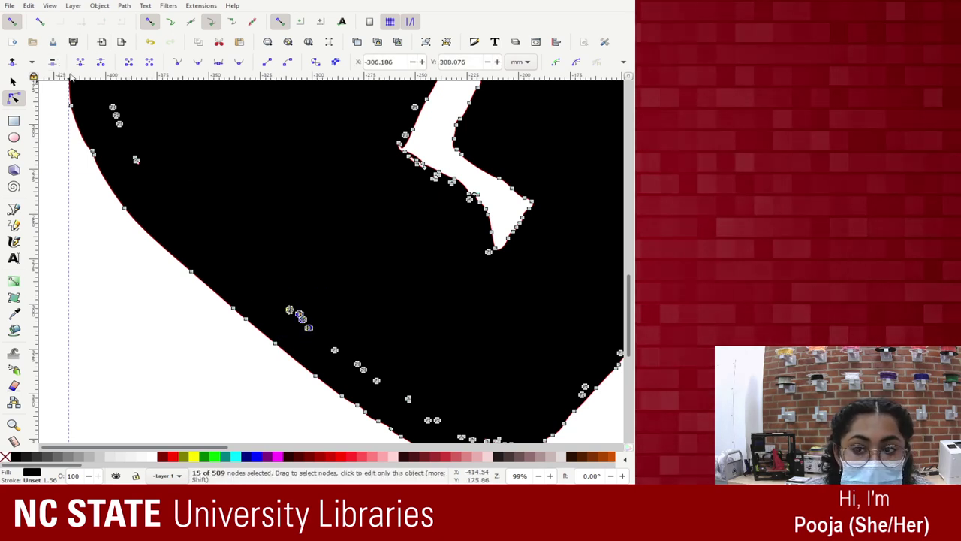
pyautogui.click(53, 63)
# Delete the next stray nodes farther down the lower-left edge, toward the heart's bottom point
pyautogui.scroll(-3, 338, 300)
pyautogui.moveTo(321, 263); pyautogui.dragTo(386, 296)
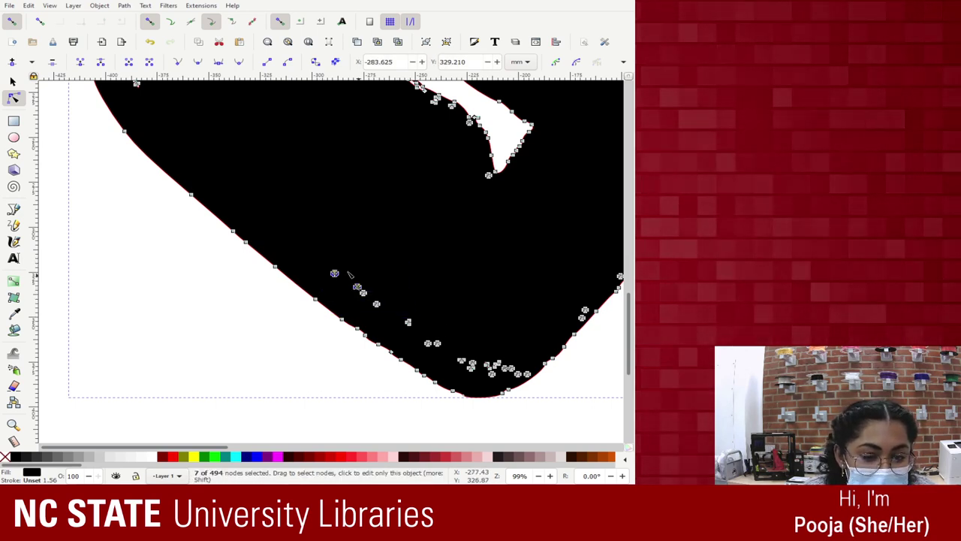
pyautogui.click(54, 64)
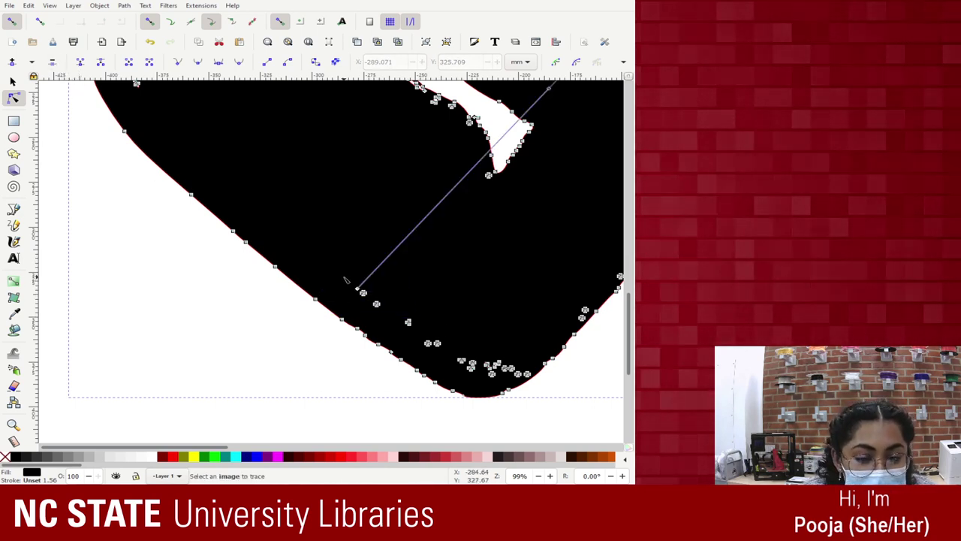
pyautogui.moveTo(406, 306); pyautogui.dragTo(406, 305)
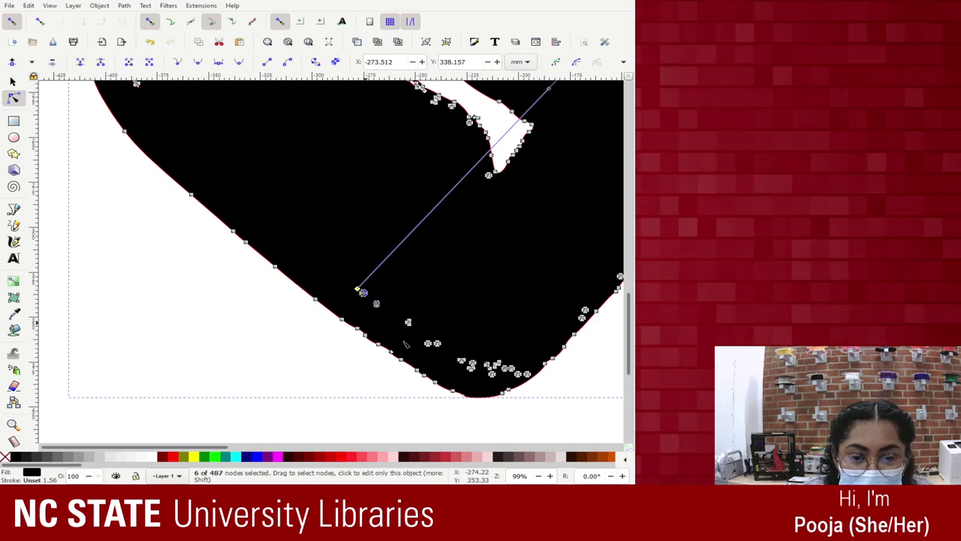
pyautogui.press('Delete')
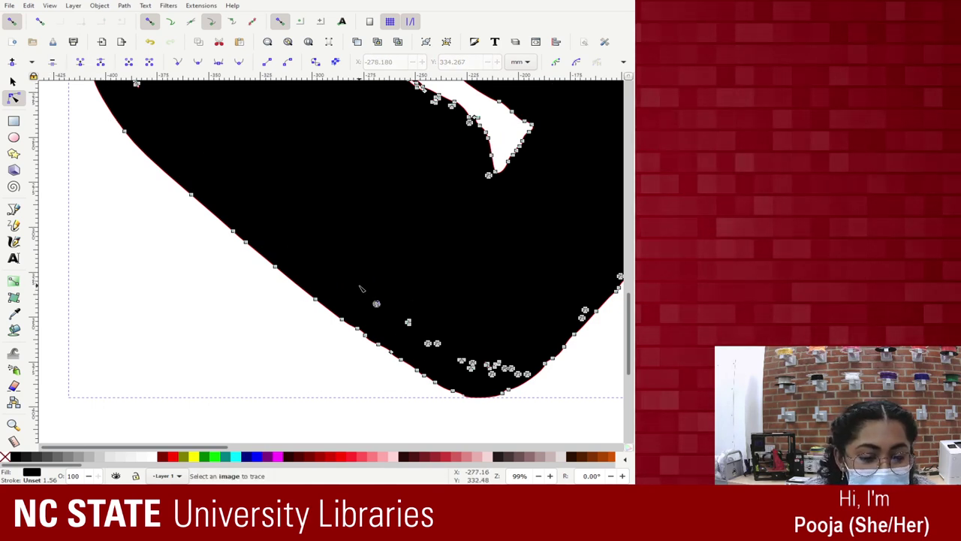
# Delete the speck nodes clustered just inside the heart's bottom point
pyautogui.moveTo(432, 319); pyautogui.dragTo(519, 376)
pyautogui.press('Delete')
pyautogui.press('Delete')
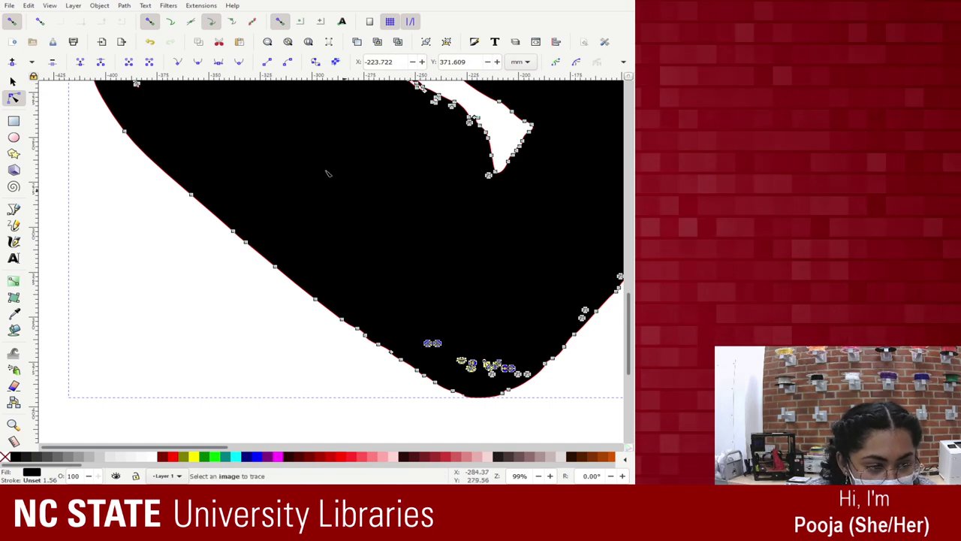
pyautogui.press('Delete')
pyautogui.scroll(-3, 484, 281)
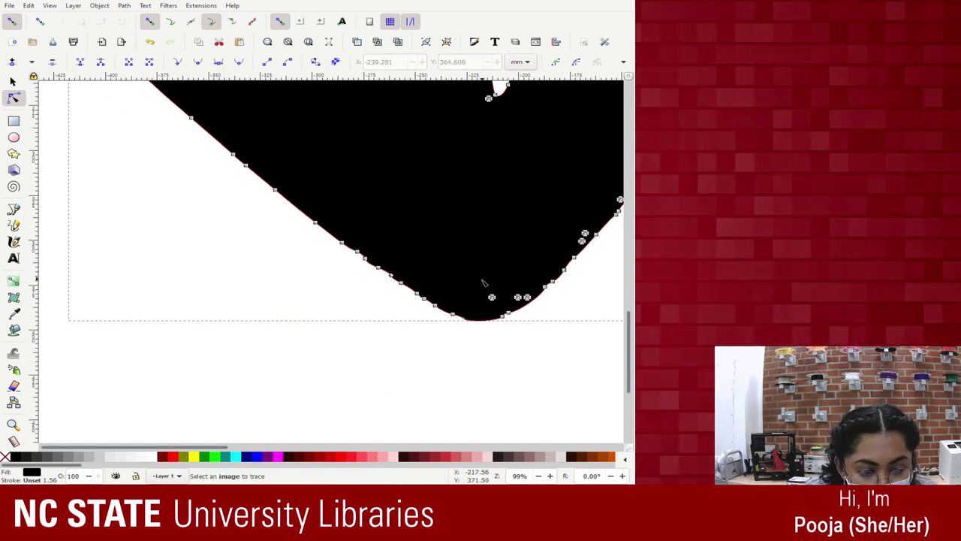
pyautogui.moveTo(524, 303); pyautogui.dragTo(524, 303)
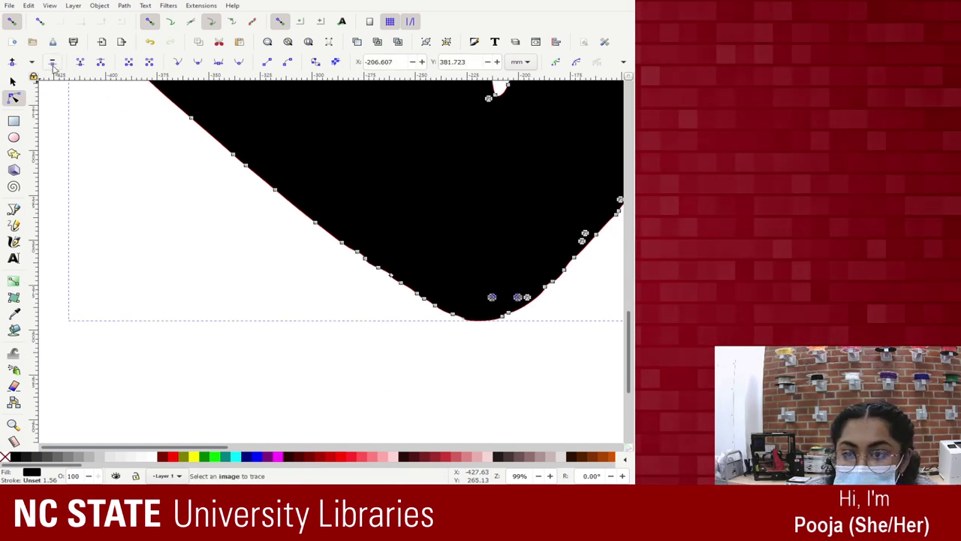
pyautogui.press('Delete')
# Delete the small column of stray nodes inside the heart's far-left edge
pyautogui.scroll(5, 131, 149)
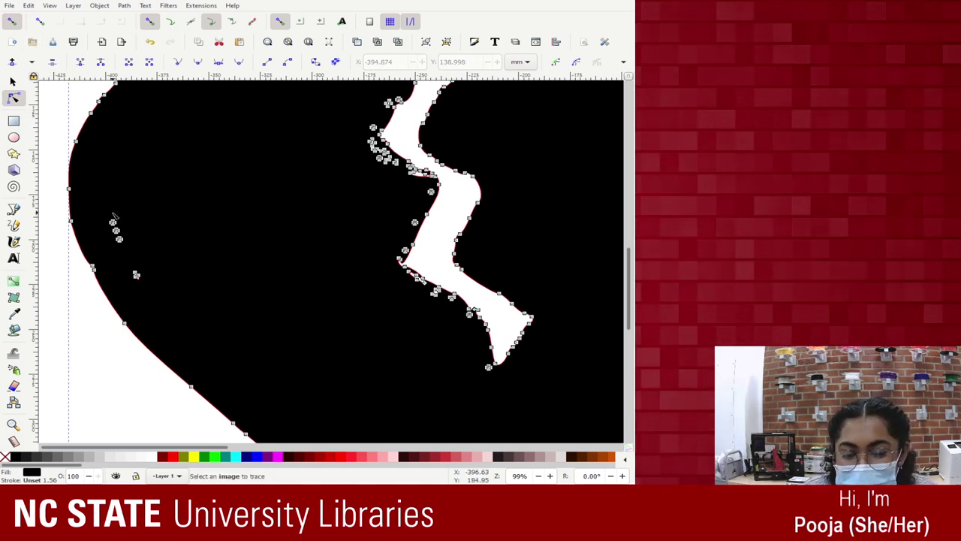
pyautogui.moveTo(110, 210); pyautogui.dragTo(170, 287)
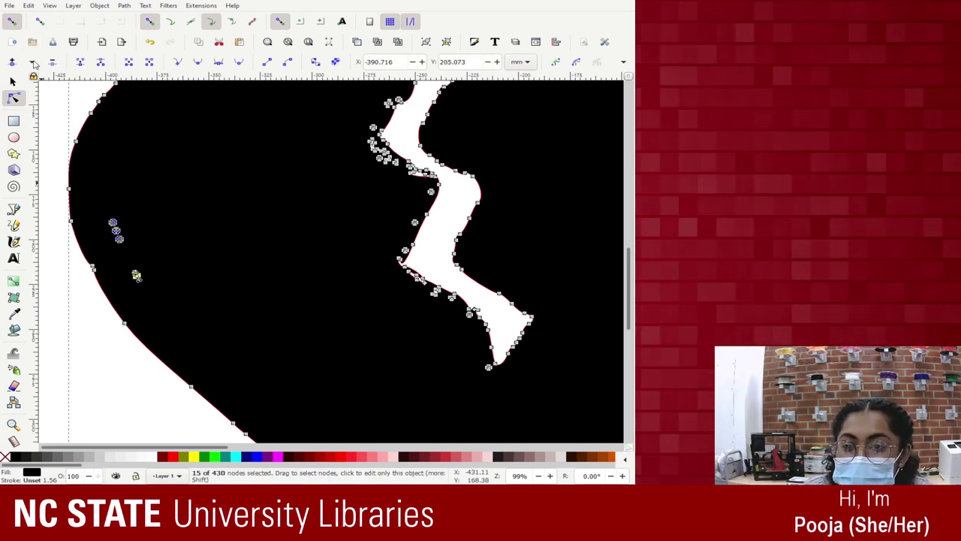
pyautogui.press('Delete')
# Delete stray nodes from the specks along the inside of the left lobe's upper edge
pyautogui.scroll(3, 167, 227)
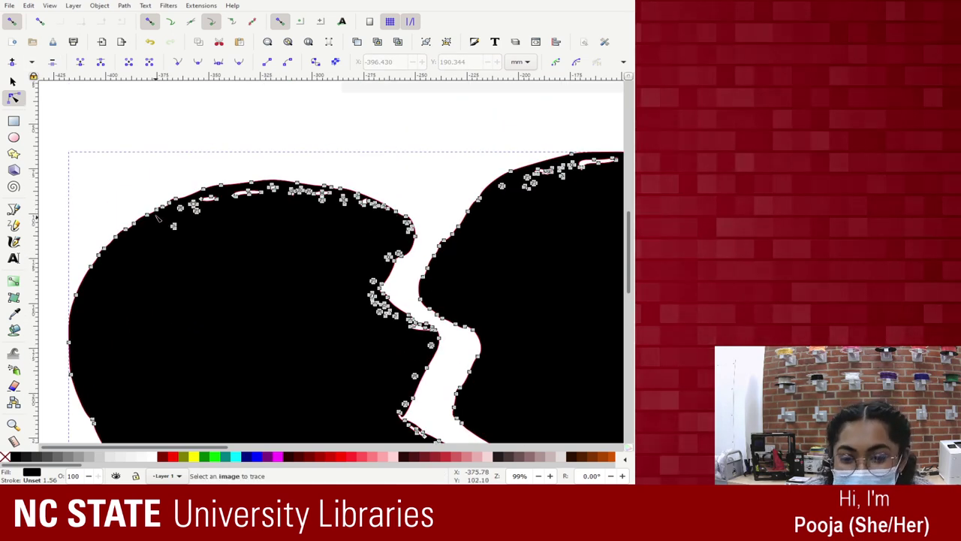
pyautogui.moveTo(208, 239); pyautogui.dragTo(208, 239)
pyautogui.moveTo(344, 214); pyautogui.dragTo(180, 203)
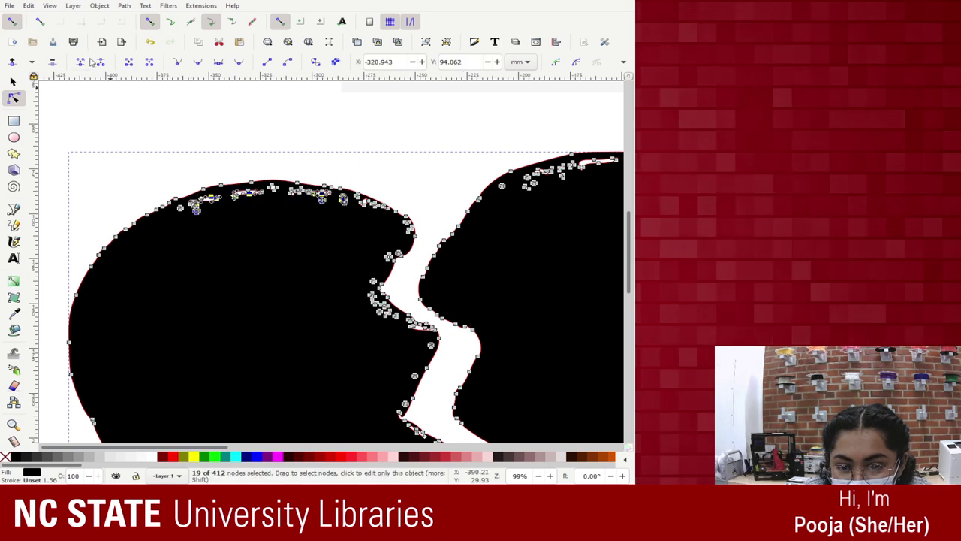
pyautogui.click(56, 63)
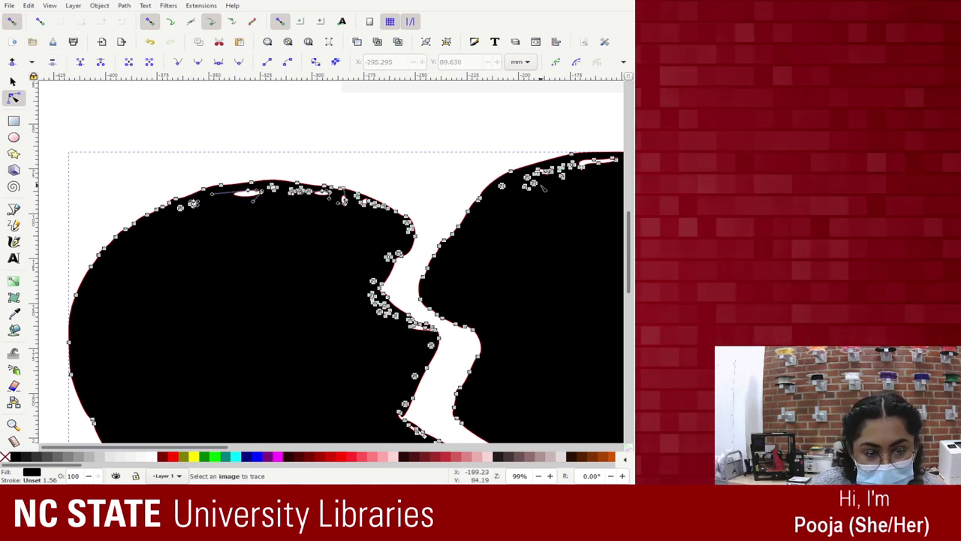
pyautogui.scroll(-6, 546, 201)
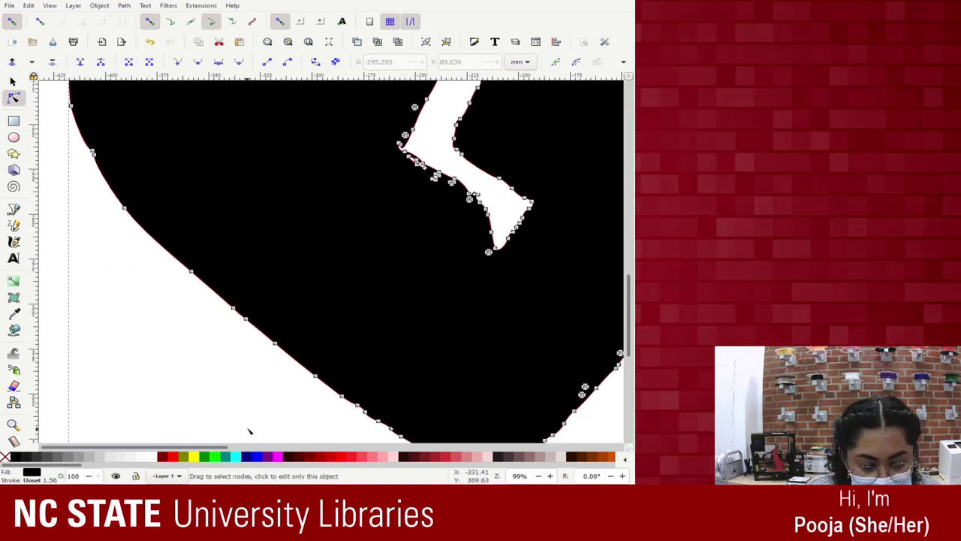
# Delete the nodes of the two neighbouring specks just inside the middle of the left lobe's upper edge
pyautogui.press('-')
pyautogui.press('-')
pyautogui.scroll(3, 442, 215)
pyautogui.scroll(2, 442, 216)
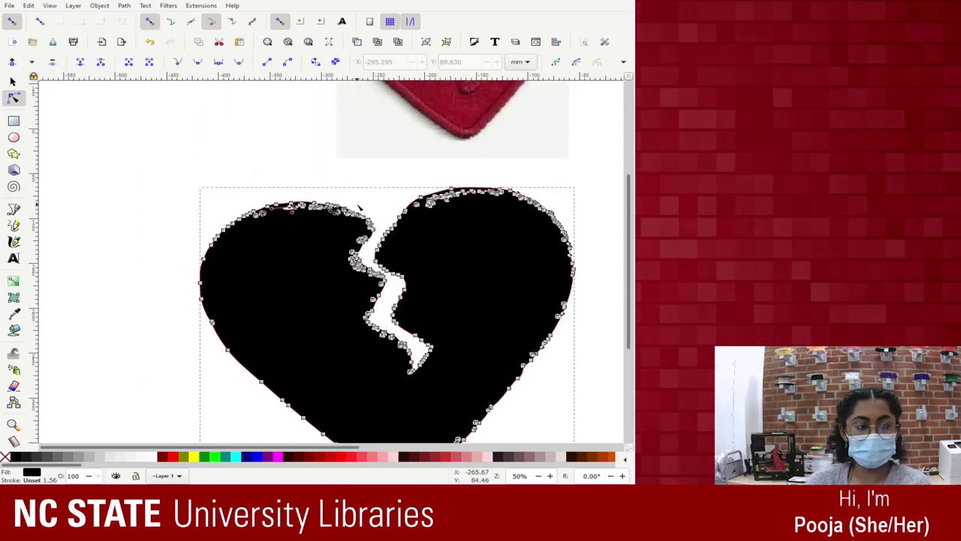
pyautogui.scroll(3, 333, 251)
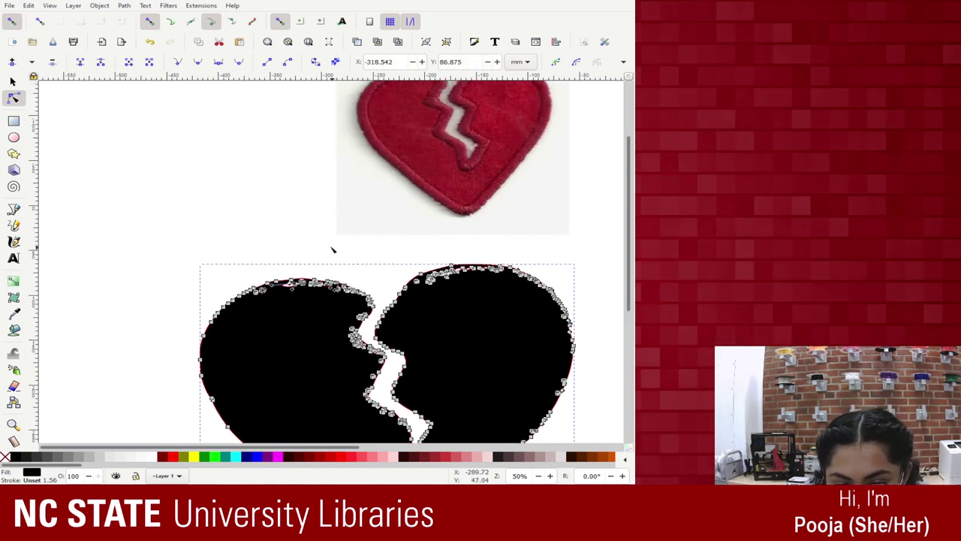
pyautogui.scroll(-4, 275, 270)
pyautogui.press('+')
pyautogui.press('+')
pyautogui.scroll(2, 251, 180)
pyautogui.scroll(2, 226, 176)
pyautogui.scroll(2, 155, 172)
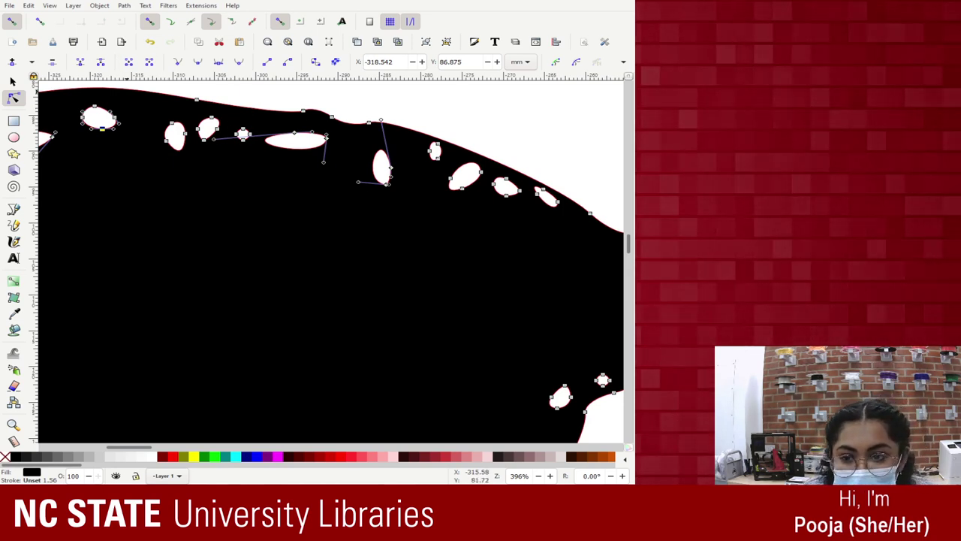
pyautogui.moveTo(156, 109); pyautogui.dragTo(224, 161)
pyautogui.click(53, 64)
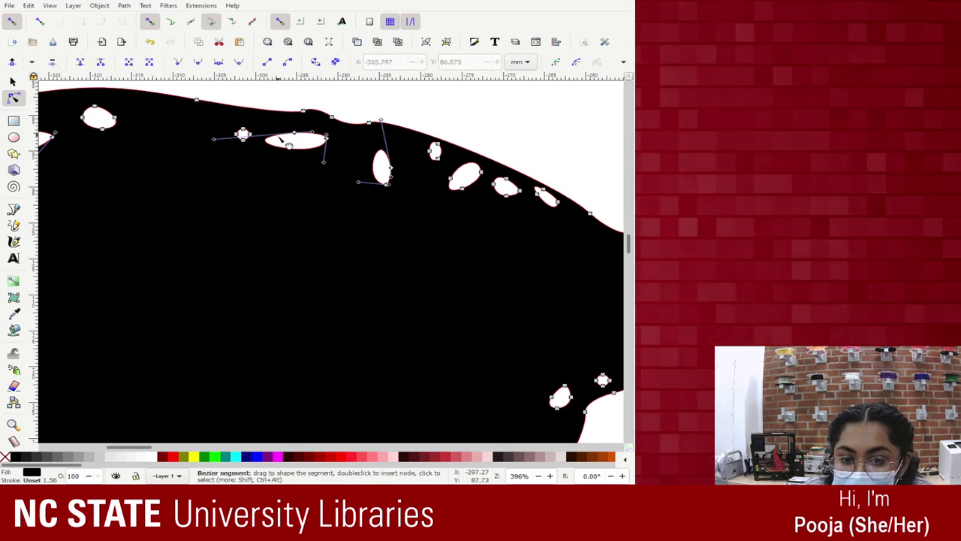
# Delete the nodes of the tiny round speck, the long flat speck and the narrow upright speck farther toward the crack
pyautogui.moveTo(219, 125); pyautogui.dragTo(342, 177)
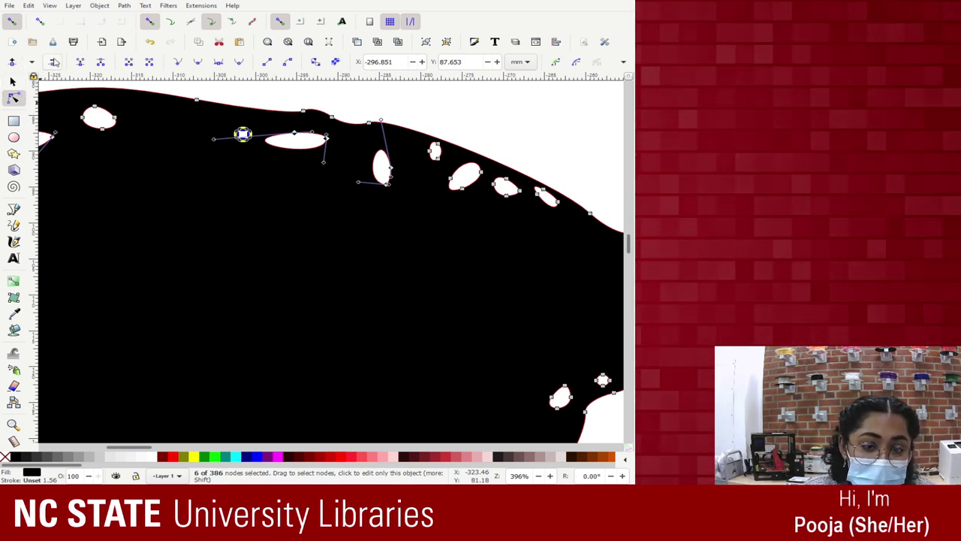
pyautogui.press('Delete')
pyautogui.moveTo(384, 183); pyautogui.dragTo(385, 184)
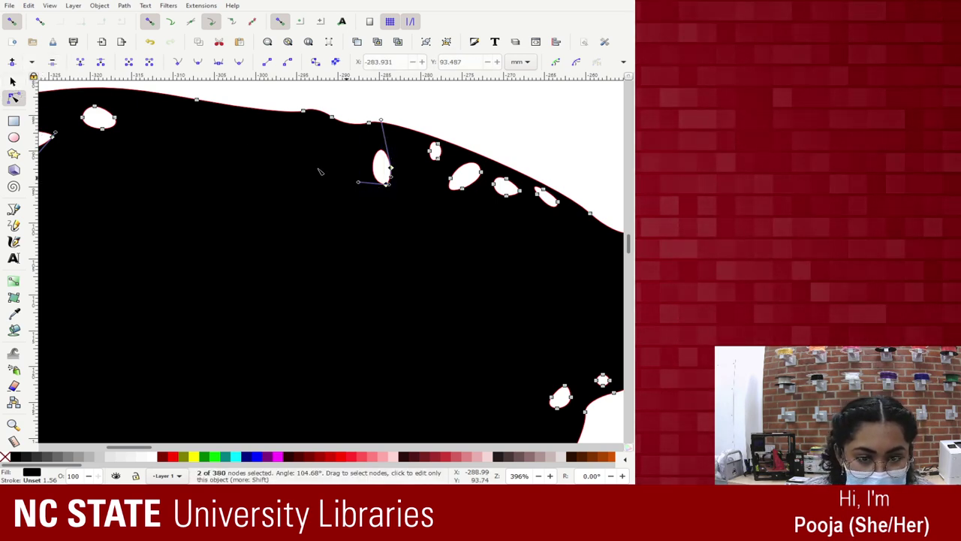
pyautogui.press('Delete')
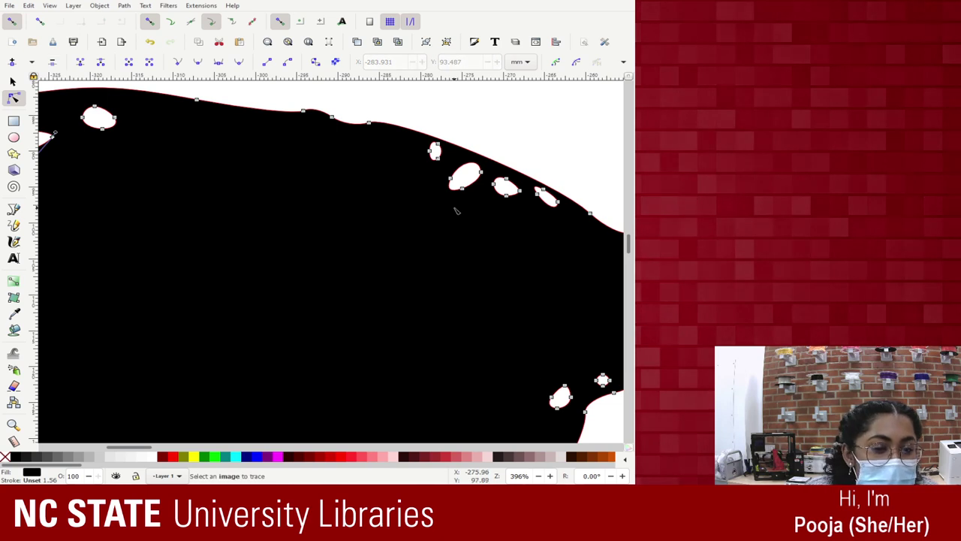
# Delete nodes from the two oval specks inside the left lobe's upper edge, where it slopes down toward the crack
pyautogui.moveTo(486, 213); pyautogui.dragTo(446, 166)
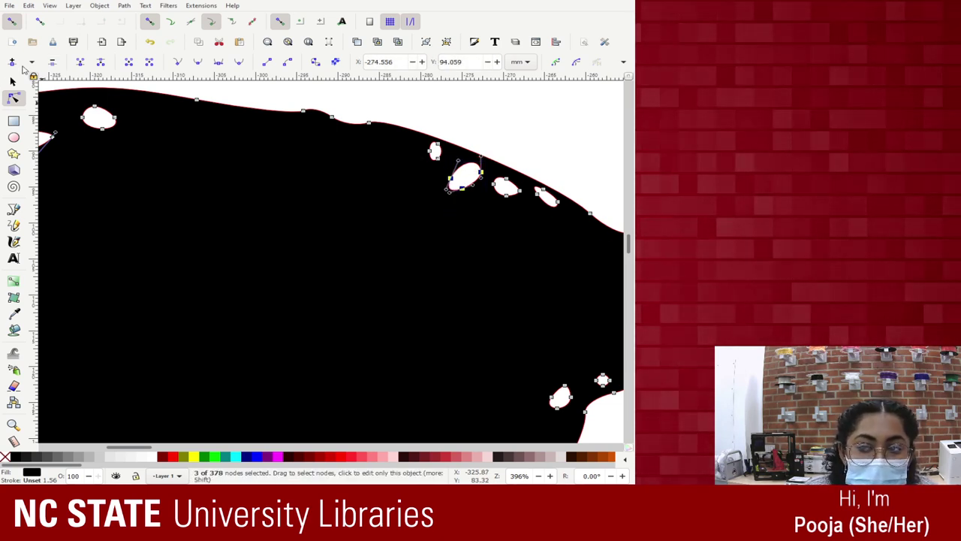
pyautogui.press('Delete')
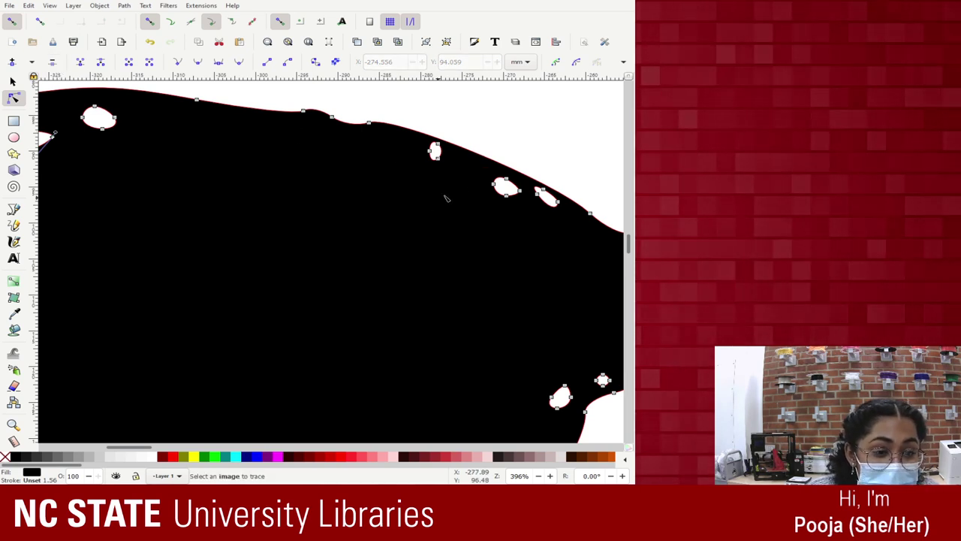
pyautogui.moveTo(515, 208); pyautogui.dragTo(477, 176)
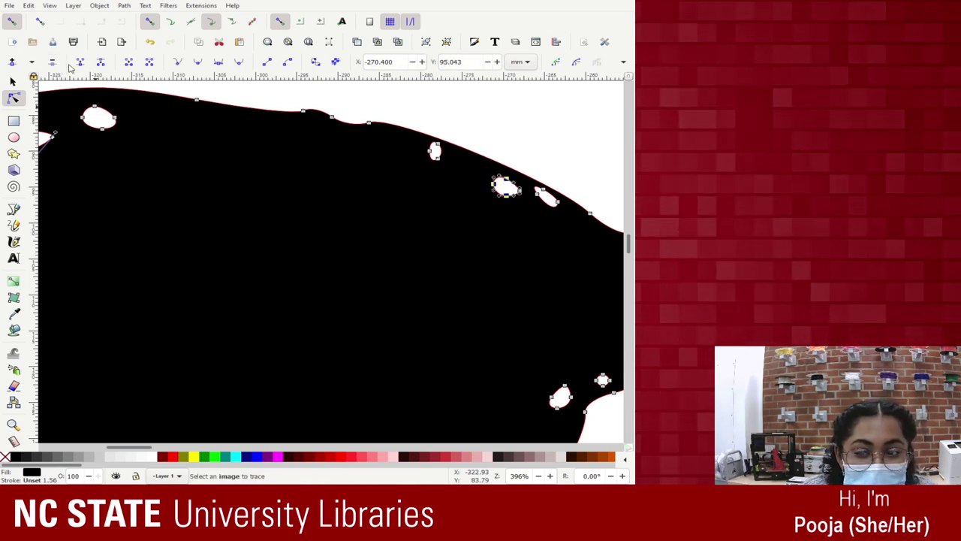
pyautogui.press('Delete')
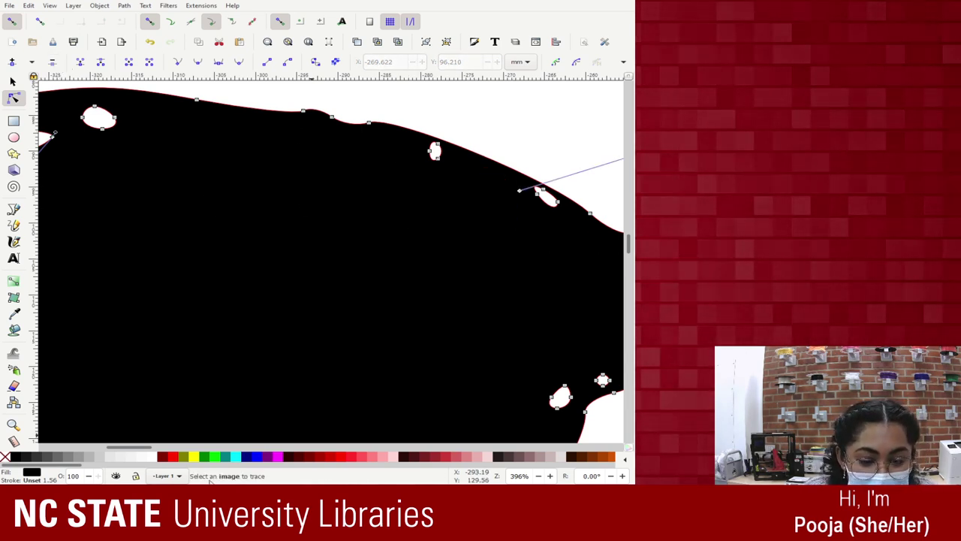
# Delete stray nodes from the slanted sliver on the left lobe's slope and the larger speck beside the crack's upper notch
pyautogui.moveTo(129, 448); pyautogui.dragTo(152, 448)
pyautogui.moveTo(276, 198); pyautogui.dragTo(277, 199)
pyautogui.click(53, 63)
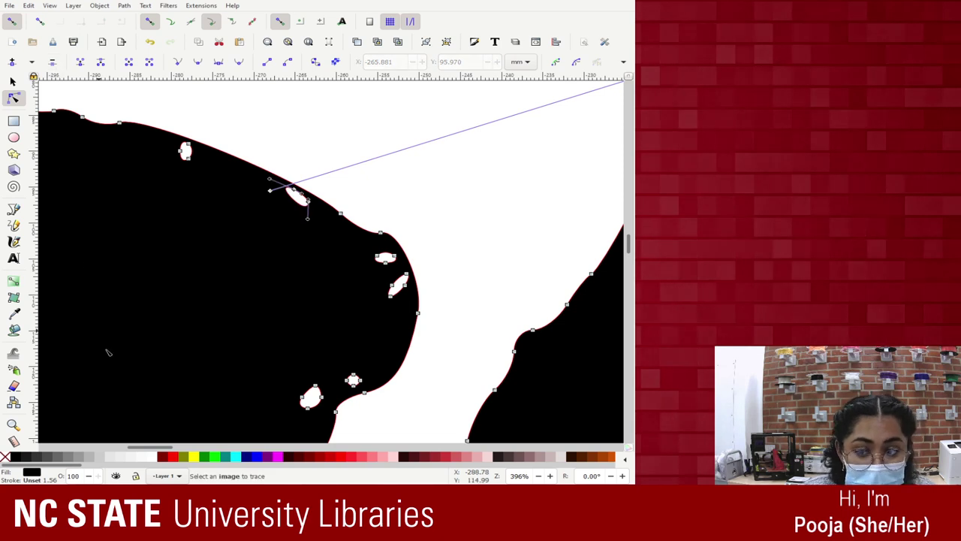
pyautogui.moveTo(295, 380); pyautogui.dragTo(325, 419)
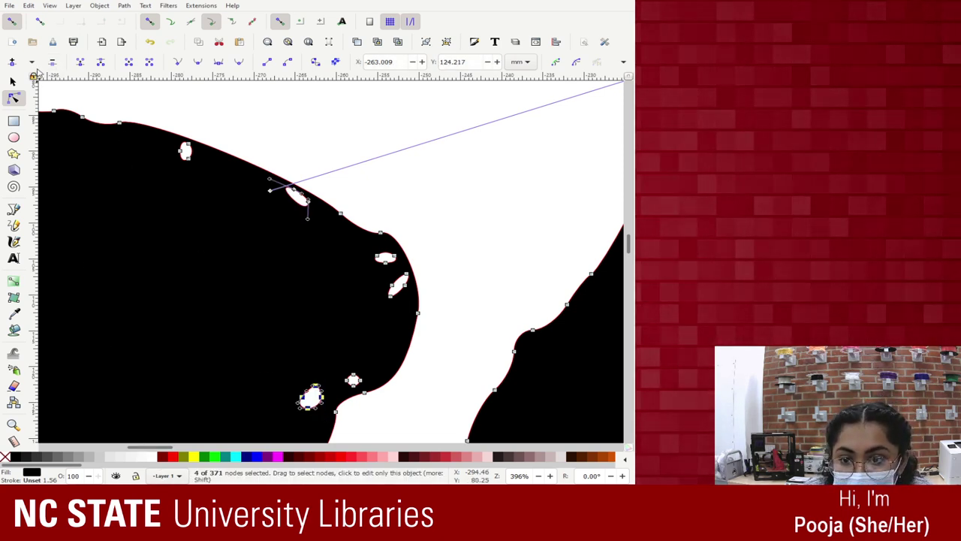
pyautogui.press('Delete')
# Examine the whole traced heart, with its nodes hidden and shown, for specks remaining along the outline and crack
pyautogui.scroll(-5, 387, 380)
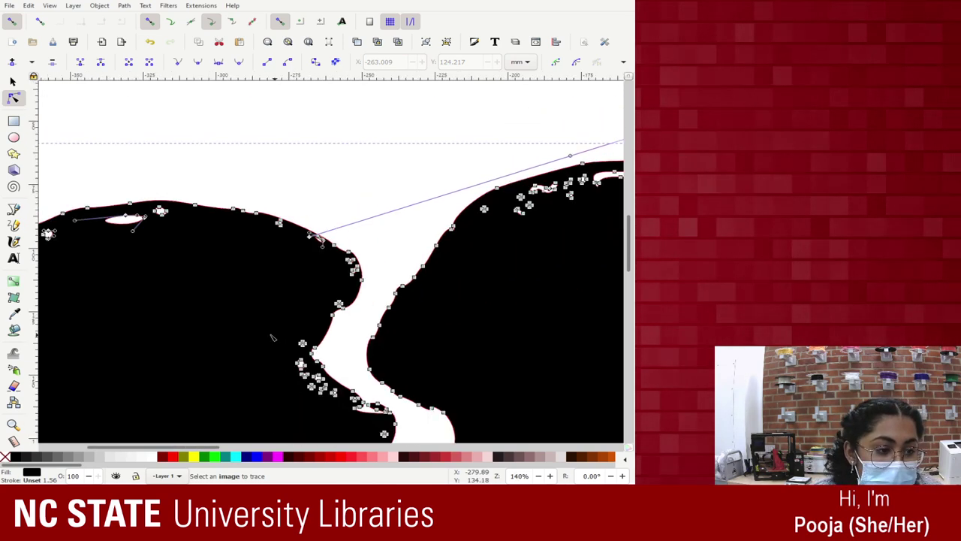
pyautogui.scroll(-3, 413, 330)
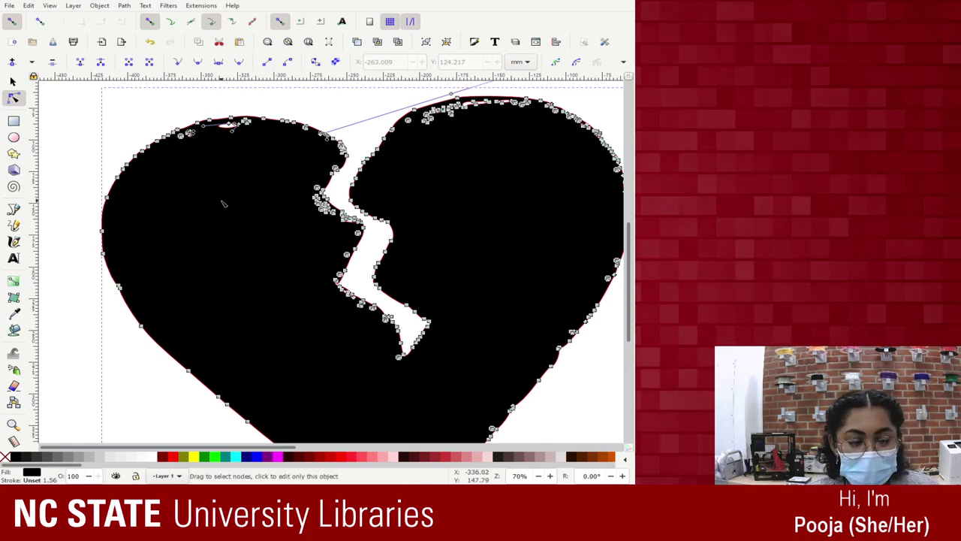
pyautogui.scroll(-3, 193, 243)
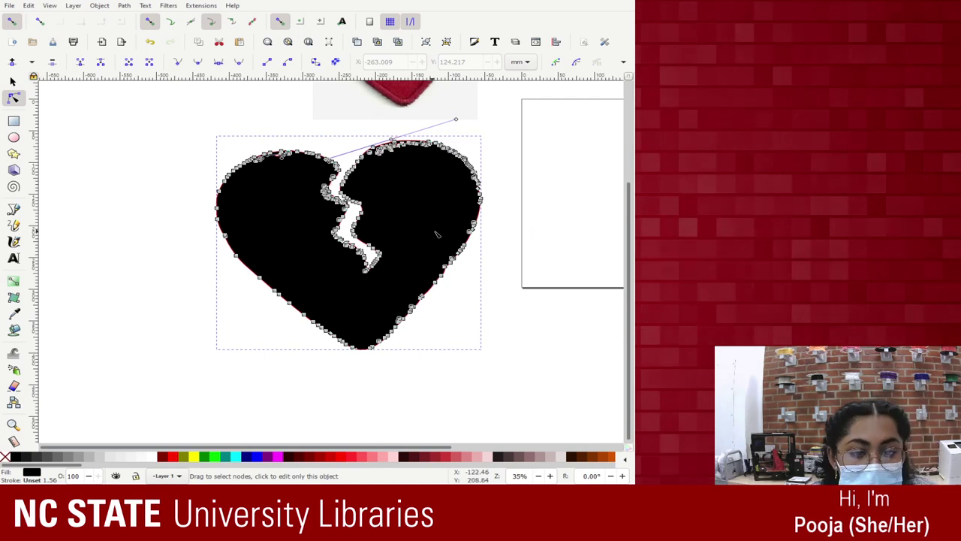
pyautogui.click(573, 230)
pyautogui.click(301, 242)
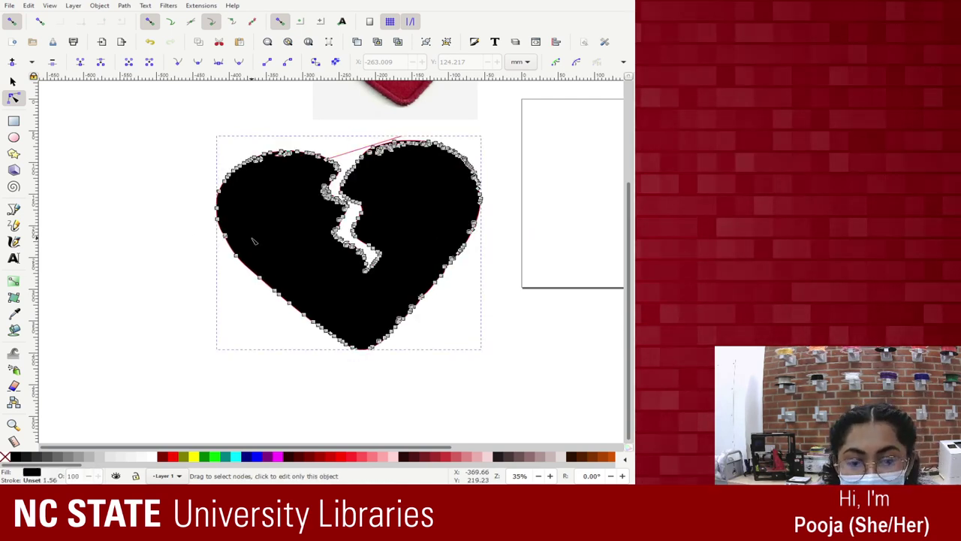
pyautogui.click(543, 241)
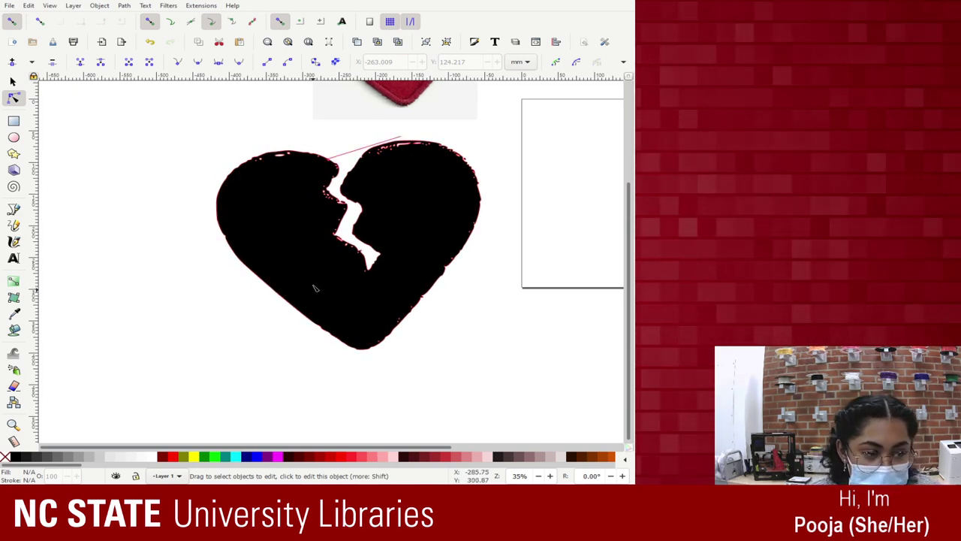
pyautogui.click(271, 222)
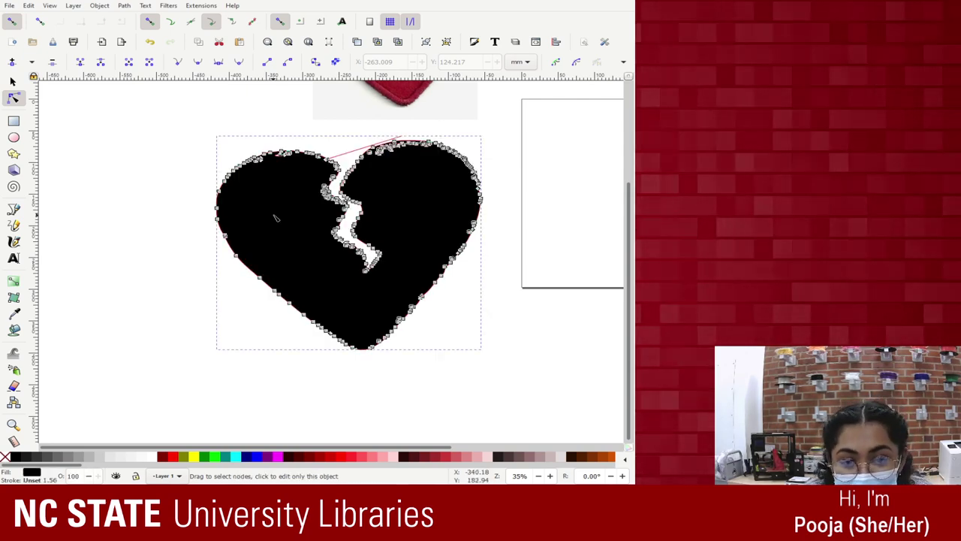
pyautogui.scroll(3, 338, 211)
pyautogui.scroll(-2, 338, 211)
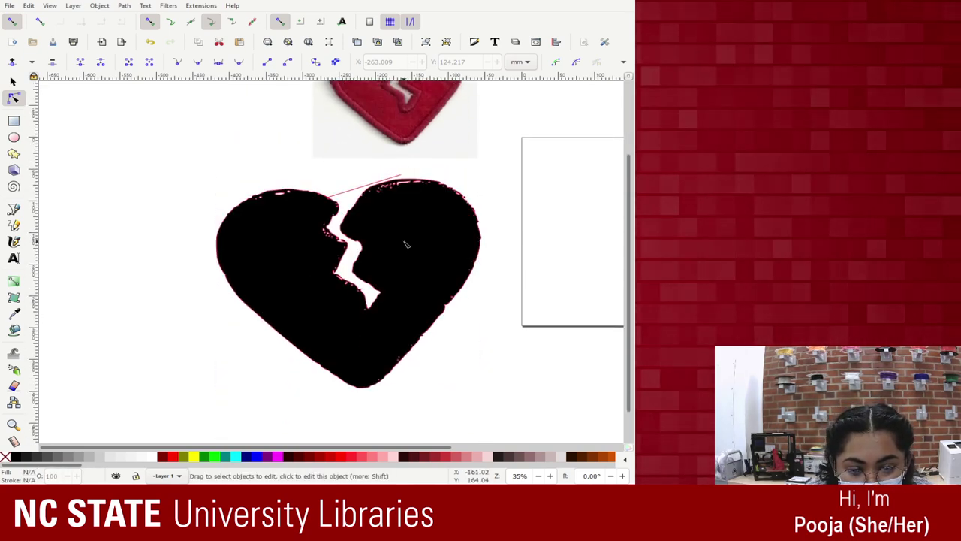
pyautogui.scroll(4, 405, 248)
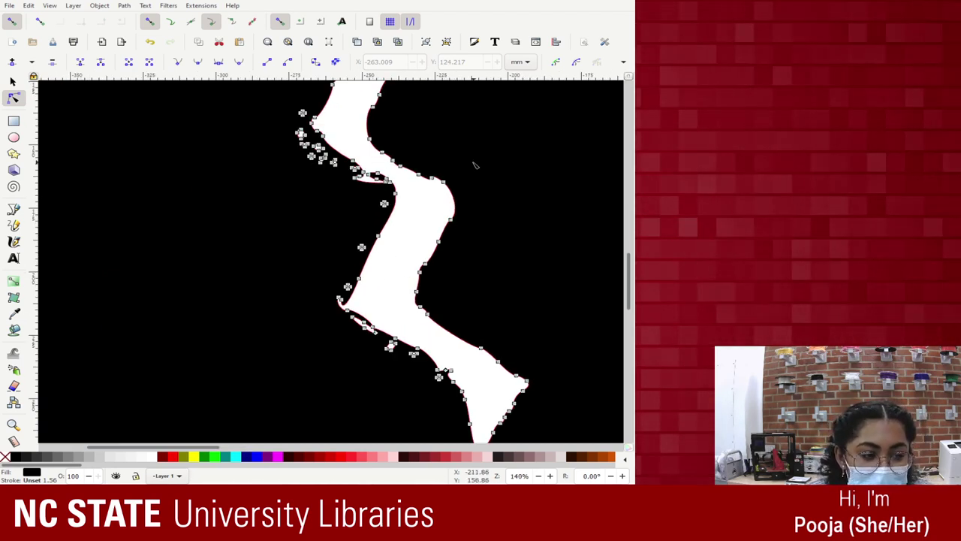
pyautogui.moveTo(450, 207); pyautogui.dragTo(417, 280)
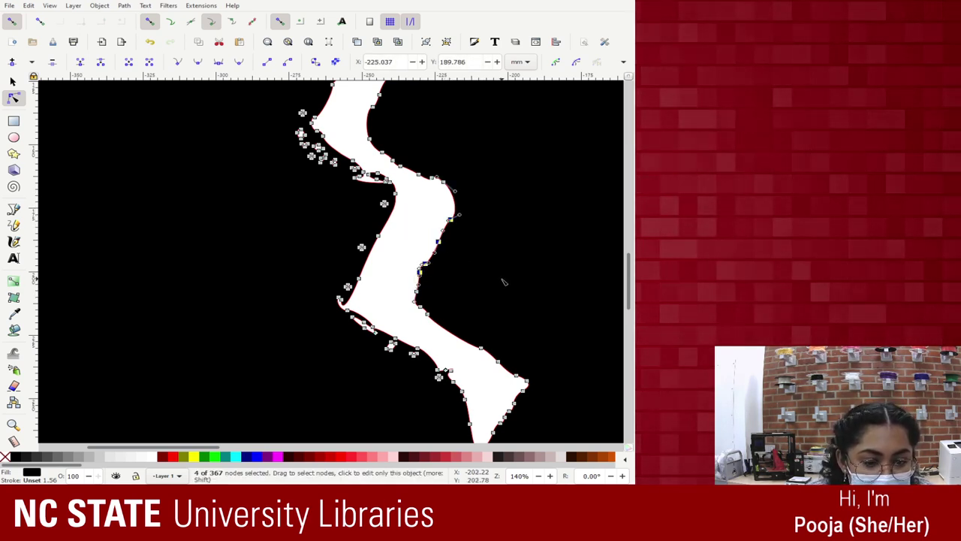
pyautogui.click(12, 81)
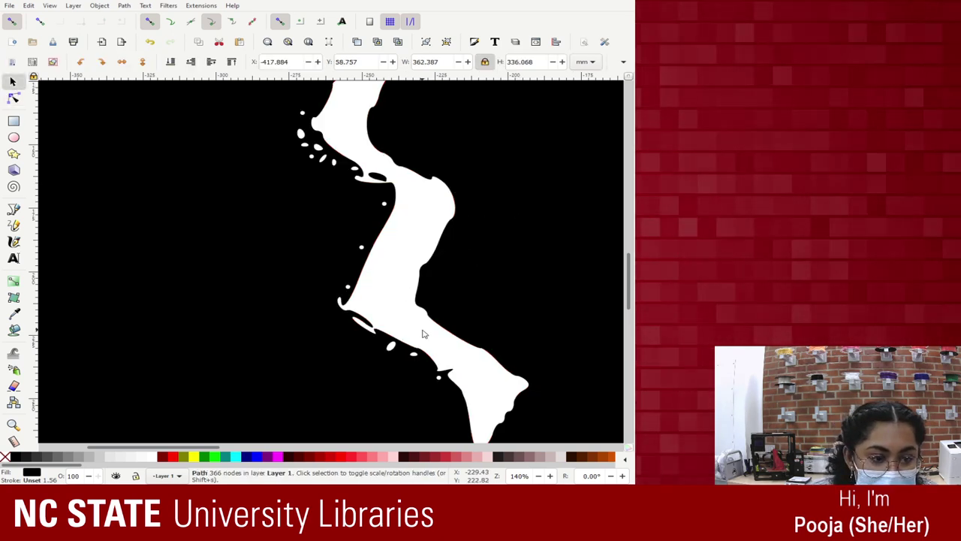
pyautogui.click(15, 100)
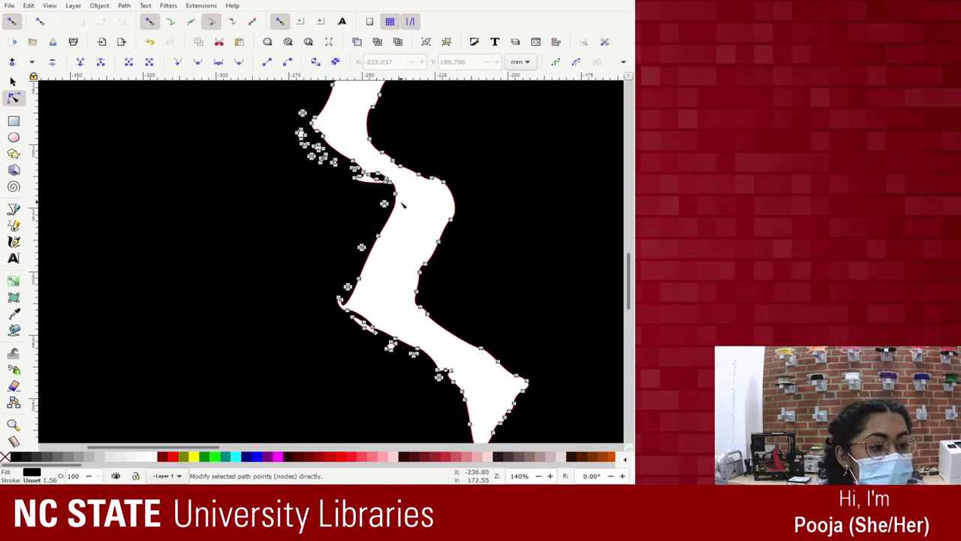
# Delete the two neighbouring nodes on the right edge of the crack's middle section, just below its outward bulge
pyautogui.press('-')
pyautogui.press('-')
pyautogui.press('-')
pyautogui.press('-')
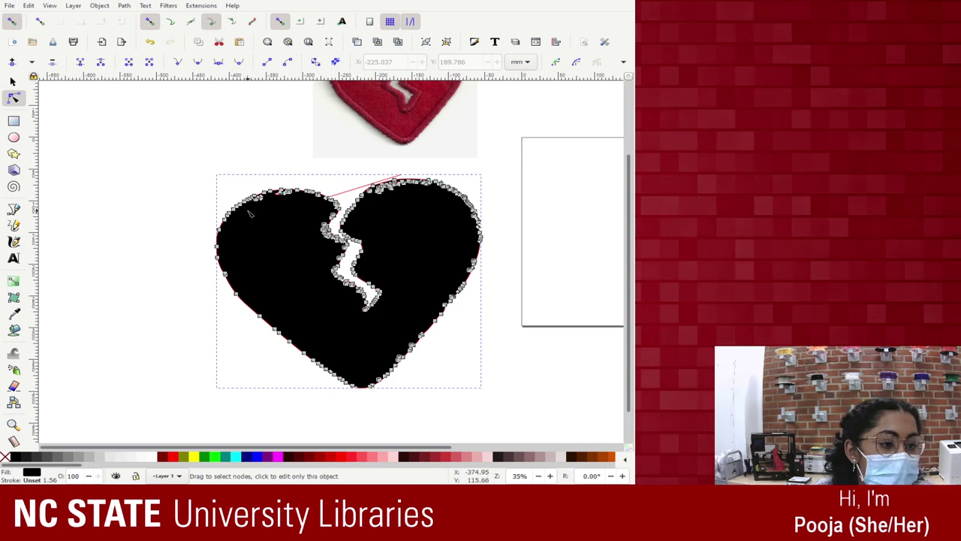
pyautogui.press('+')
pyautogui.press('+')
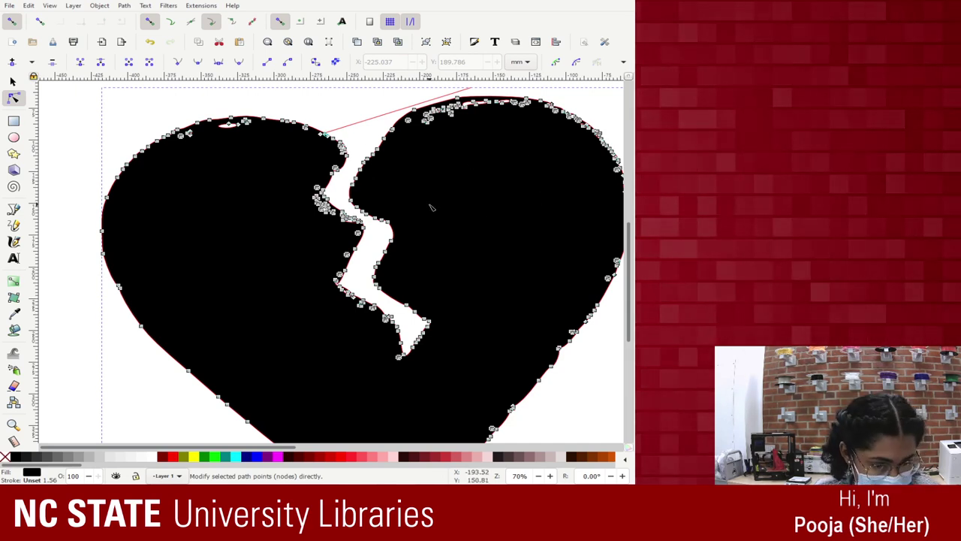
pyautogui.press('+')
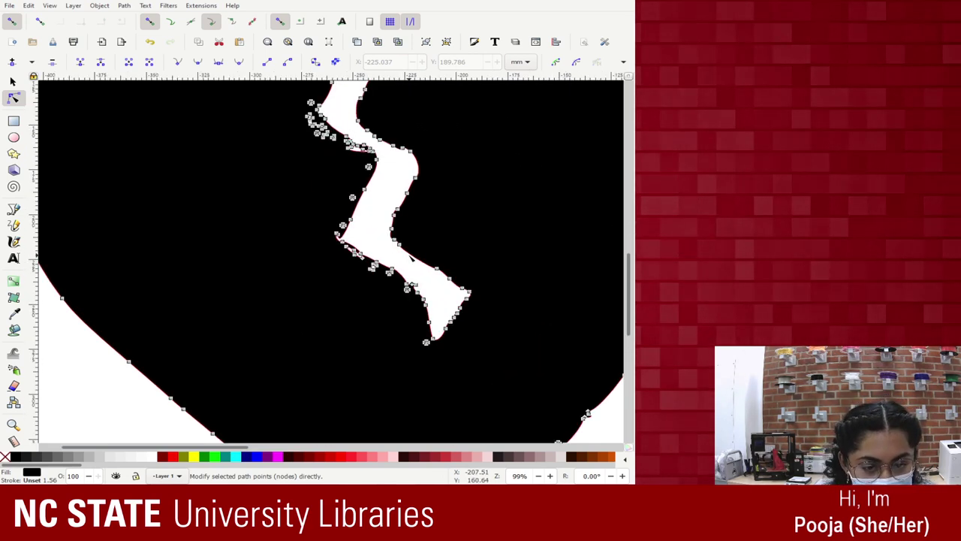
pyautogui.press('+')
pyautogui.press('+')
pyautogui.press('+')
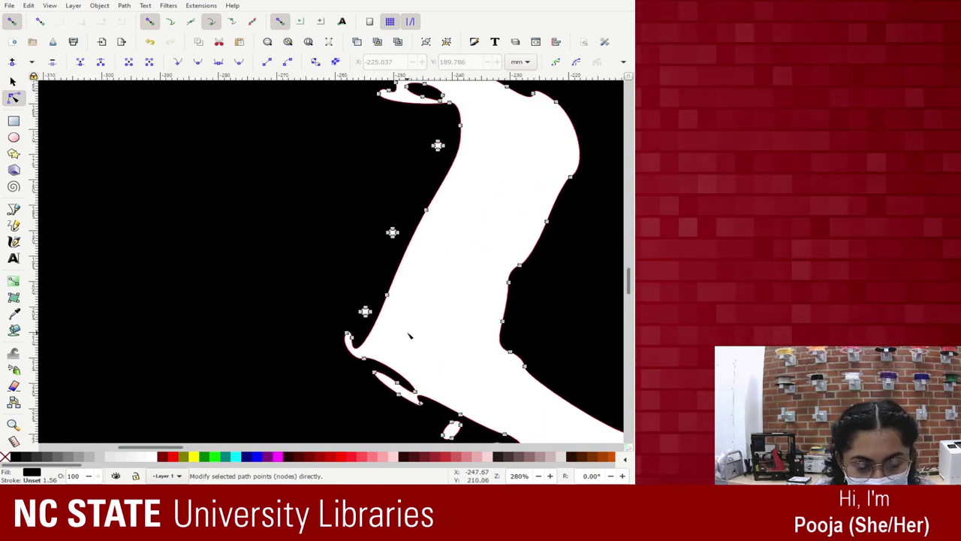
pyautogui.moveTo(167, 449); pyautogui.dragTo(193, 449)
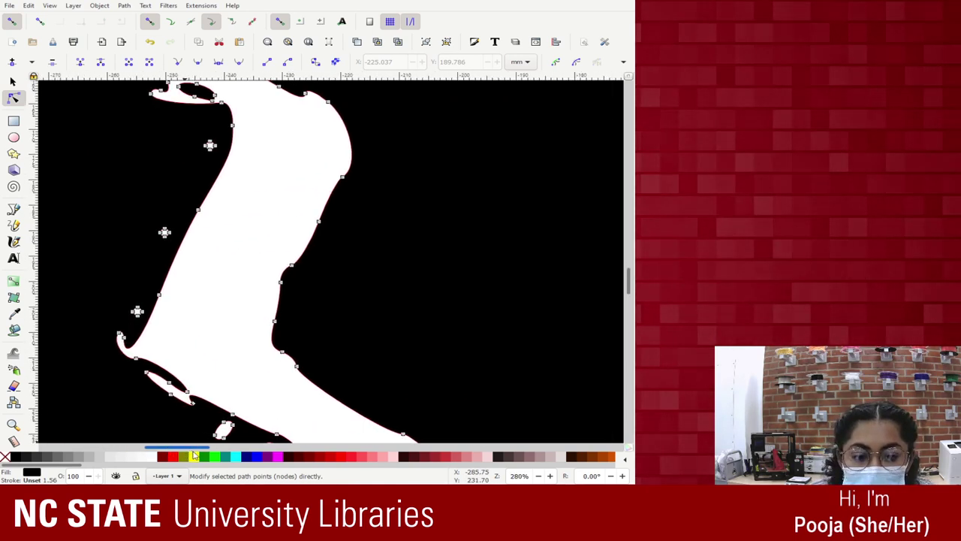
pyautogui.click(311, 216)
pyautogui.moveTo(303, 277); pyautogui.dragTo(297, 272)
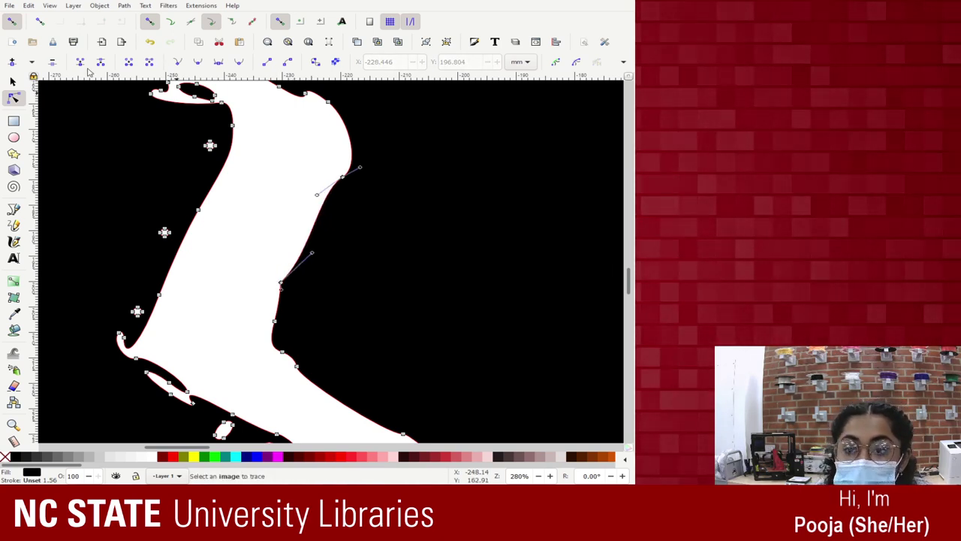
# Delete two more nodes lower on the crack's right edge and sharpen the bend by moving its corner node and handle
pyautogui.click(281, 284)
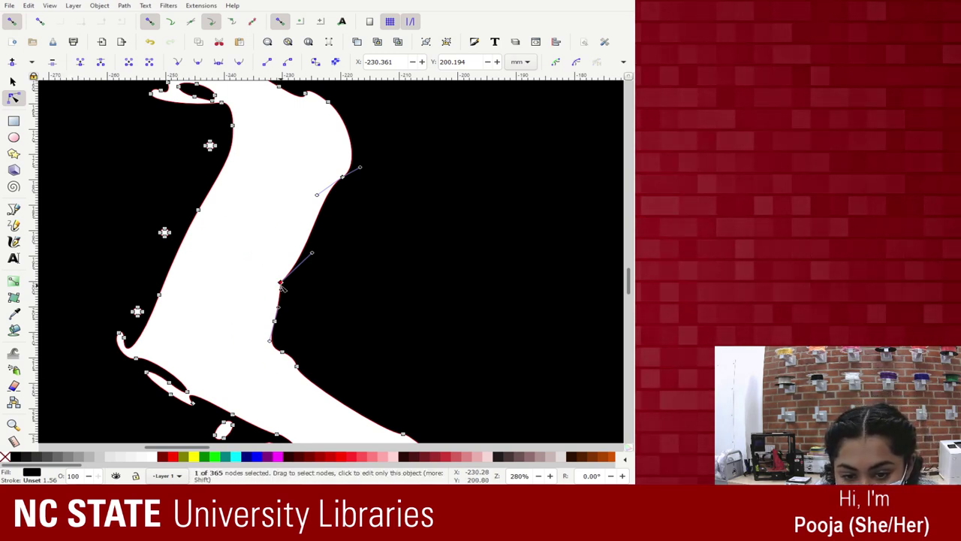
pyautogui.press('Delete')
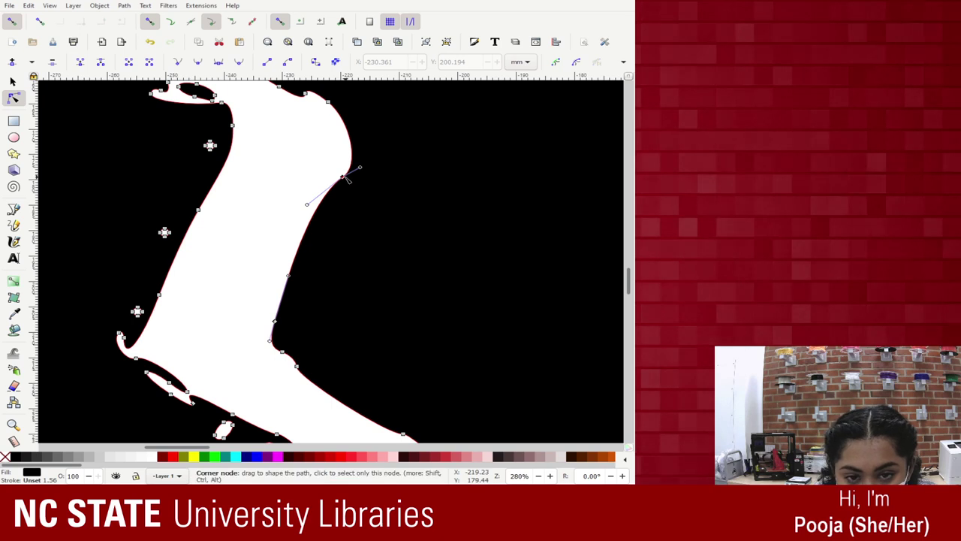
pyautogui.click(275, 322)
pyautogui.press('Delete')
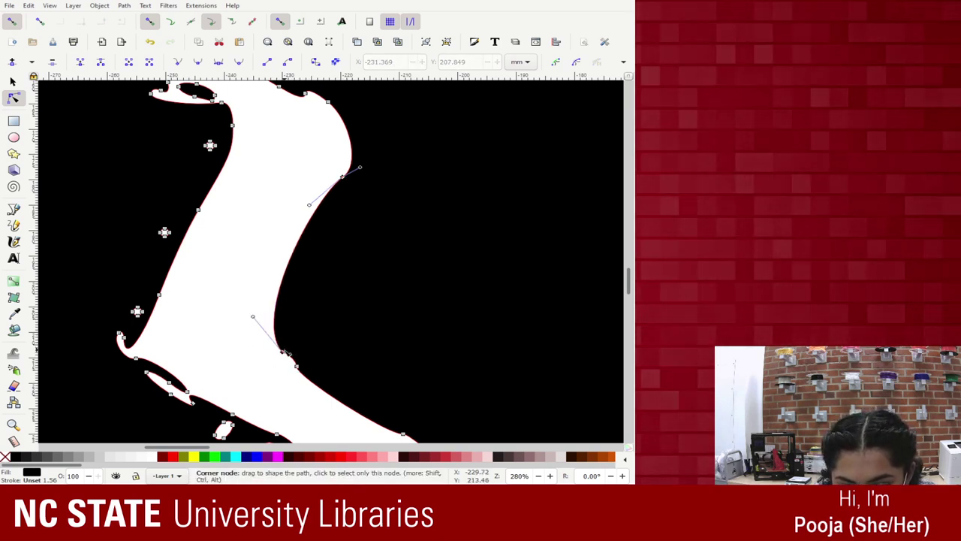
pyautogui.moveTo(284, 351); pyautogui.dragTo(266, 338)
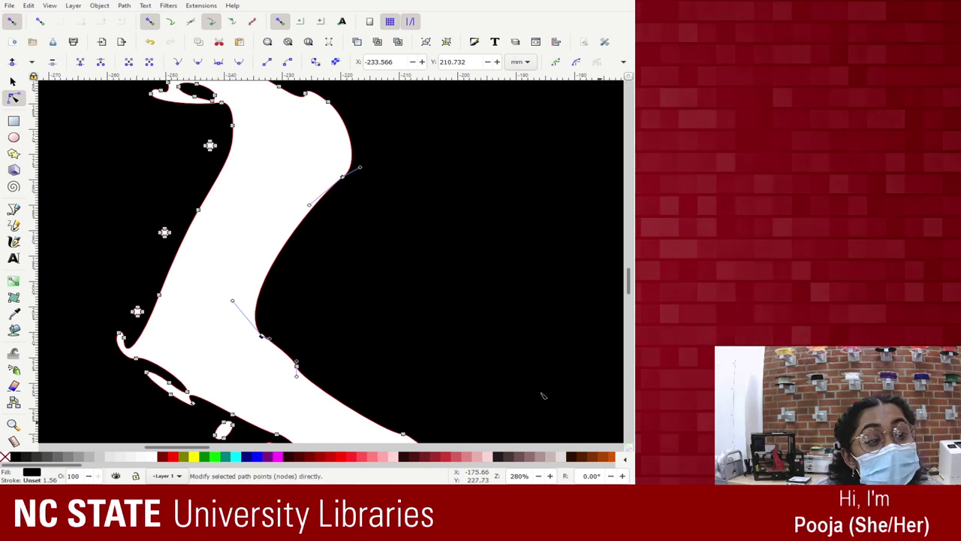
pyautogui.moveTo(233, 303); pyautogui.dragTo(286, 300)
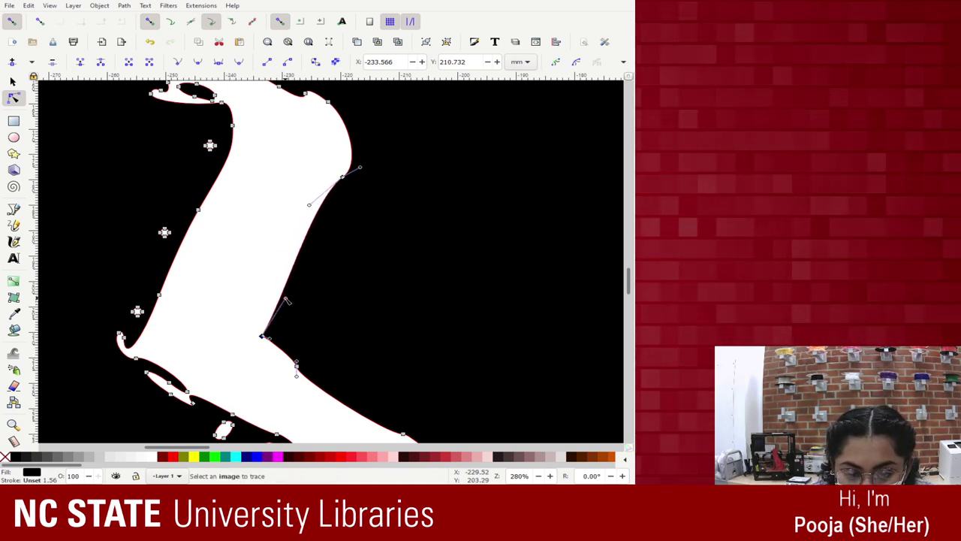
# Straighten the crack's right edge above the bend and push the bulge outward by adjusting both handles of the node below the bulge
pyautogui.moveTo(360, 166); pyautogui.dragTo(374, 144)
pyautogui.moveTo(309, 205); pyautogui.dragTo(329, 204)
pyautogui.press('Escape')
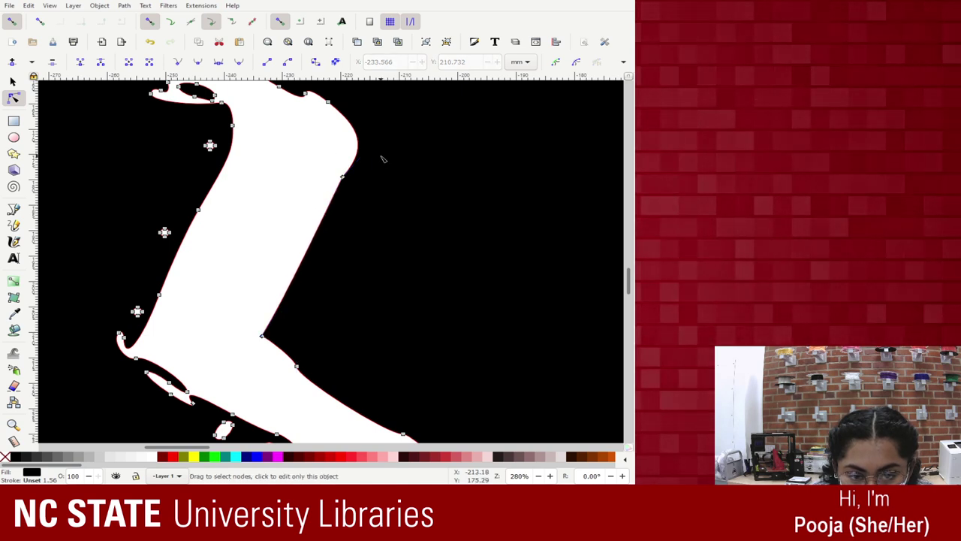
pyautogui.click(343, 176)
pyautogui.moveTo(376, 143); pyautogui.dragTo(394, 117)
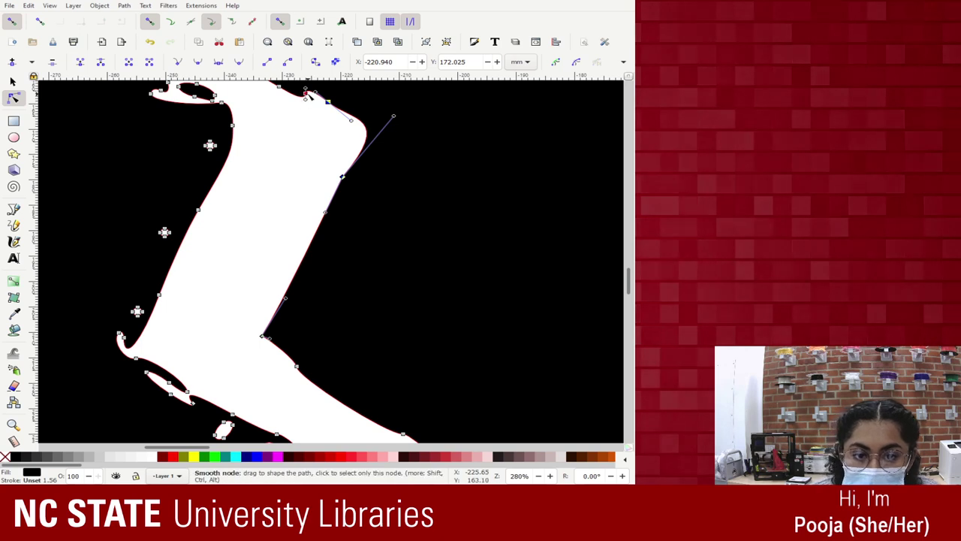
# Insert a node on the bulge of the crack's right edge, between the nodes directly above and below it
pyautogui.click(367, 179)
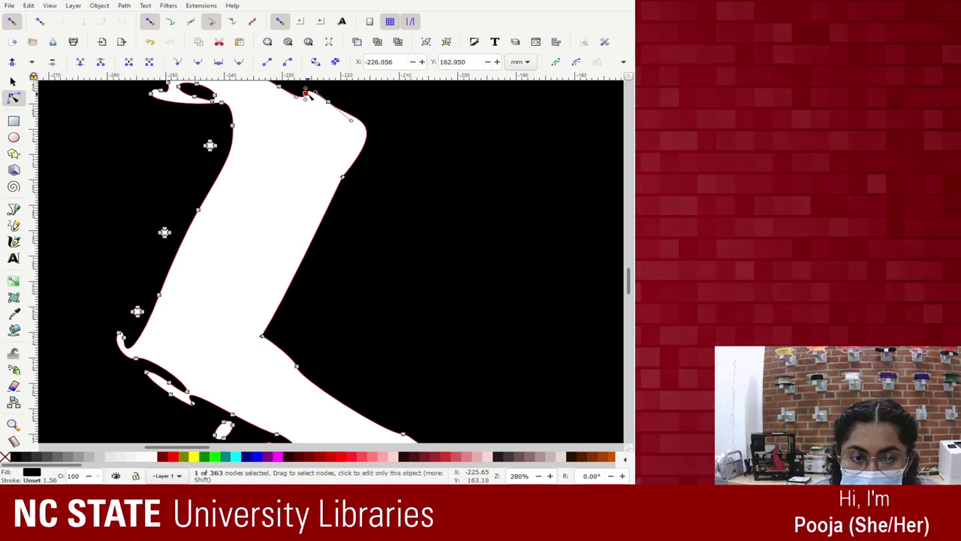
pyautogui.click(343, 178)
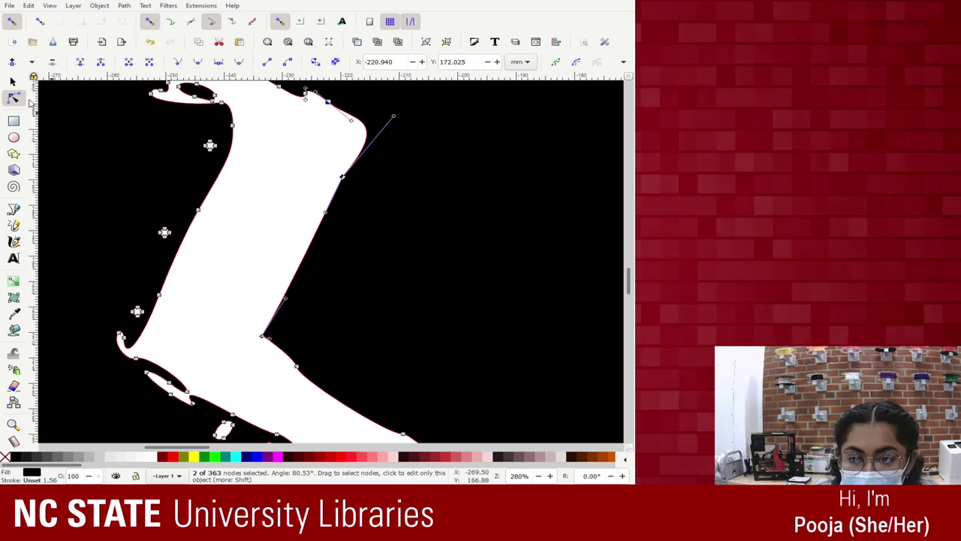
pyautogui.press('s')
pyautogui.press('n')
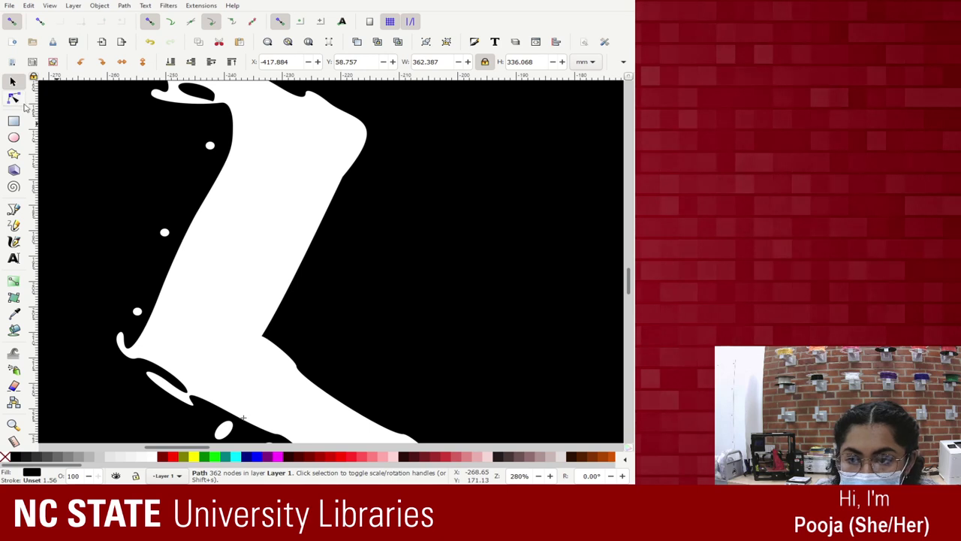
pyautogui.click(344, 178)
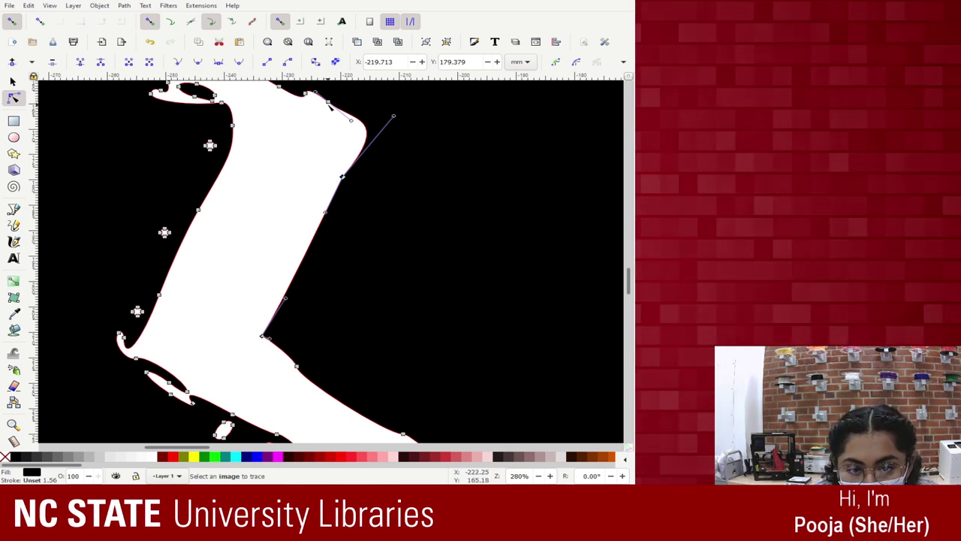
pyautogui.click(382, 118)
pyautogui.click(345, 178)
pyautogui.click(343, 177)
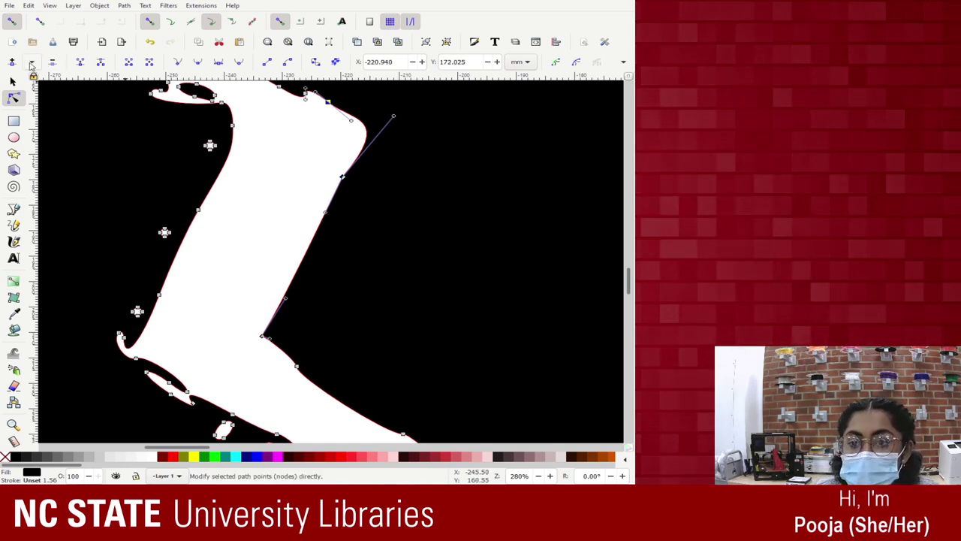
pyautogui.click(13, 62)
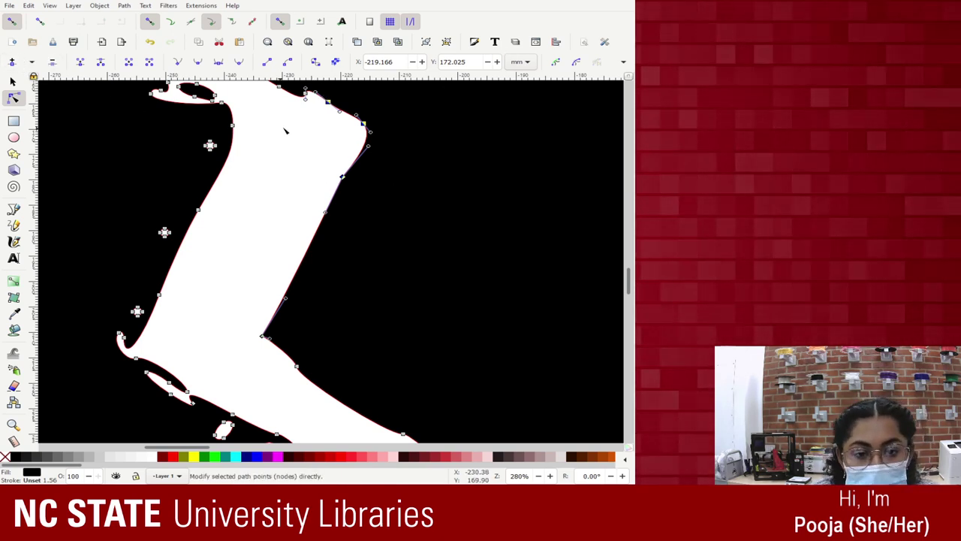
pyautogui.press('Escape')
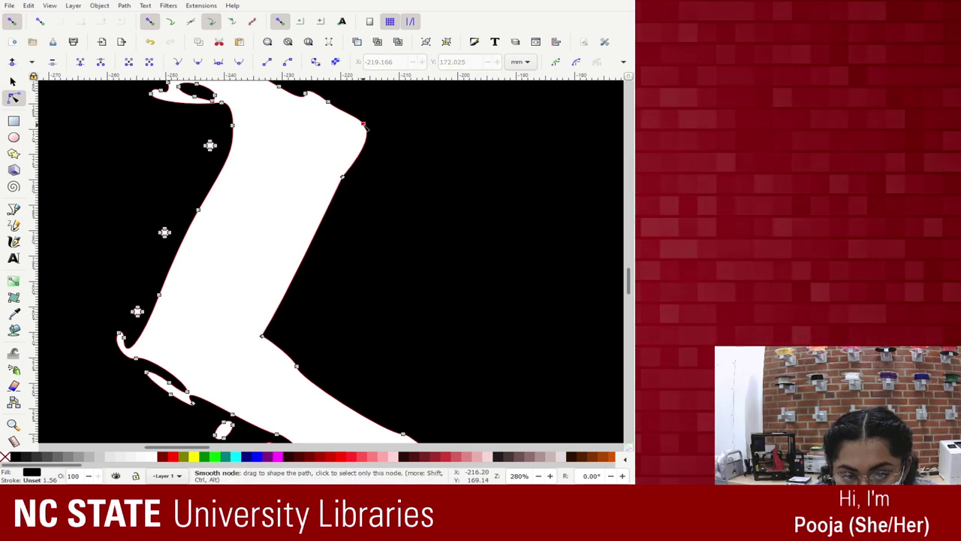
# Move the new bulge node outward into a sharp point and pull in the surrounding handles to straighten the edge below it
pyautogui.click(362, 125)
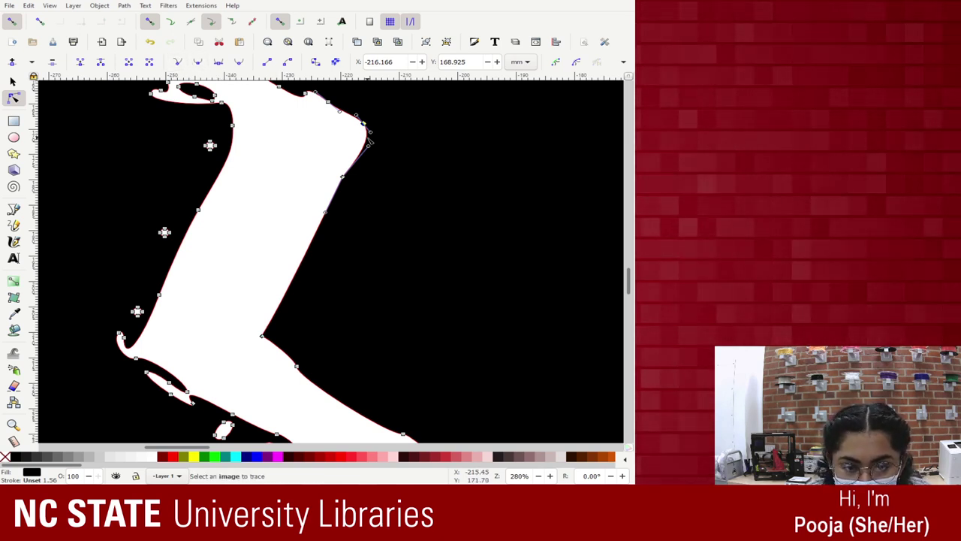
pyautogui.moveTo(370, 140)
pyautogui.mouseDown()
pyautogui.moveTo(399, 126)
pyautogui.moveTo(377, 124)
pyautogui.mouseUp()
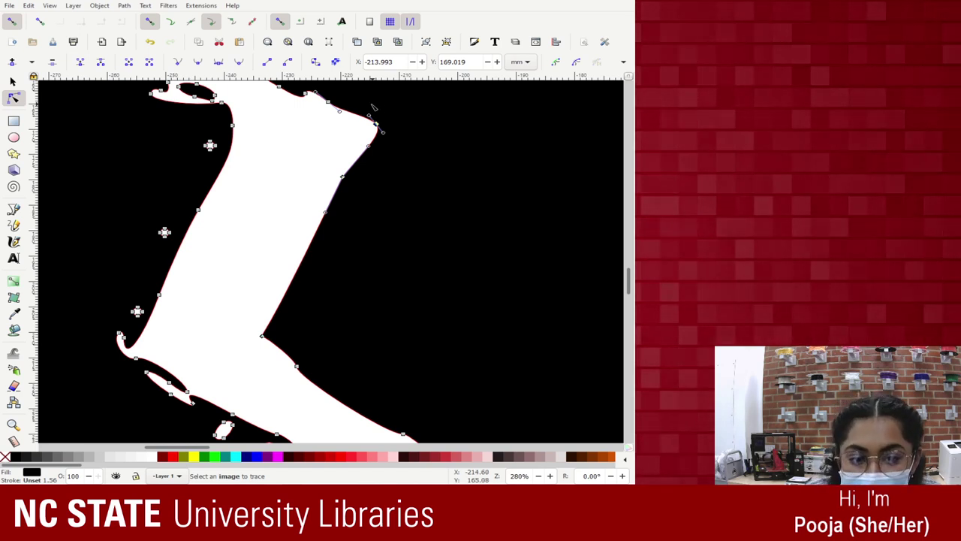
pyautogui.moveTo(352, 126)
pyautogui.mouseDown()
pyautogui.moveTo(355, 114)
pyautogui.moveTo(365, 135)
pyautogui.mouseUp()
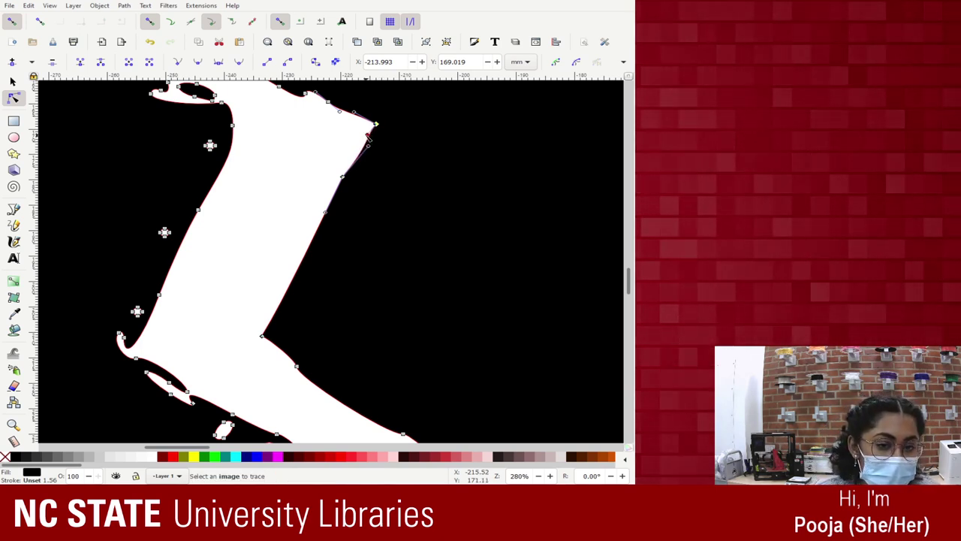
pyautogui.moveTo(368, 141); pyautogui.dragTo(359, 162)
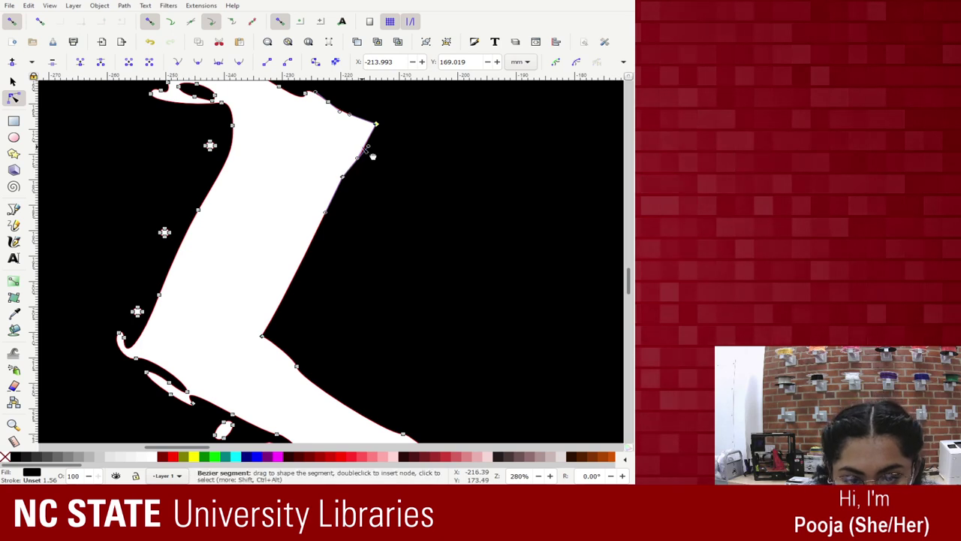
pyautogui.moveTo(357, 165); pyautogui.dragTo(341, 179)
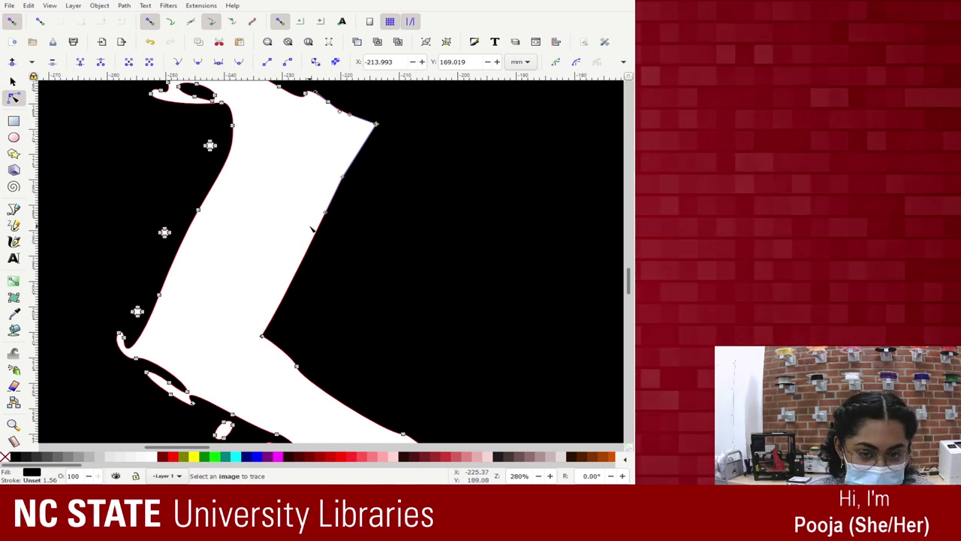
pyautogui.moveTo(322, 221); pyautogui.dragTo(346, 174)
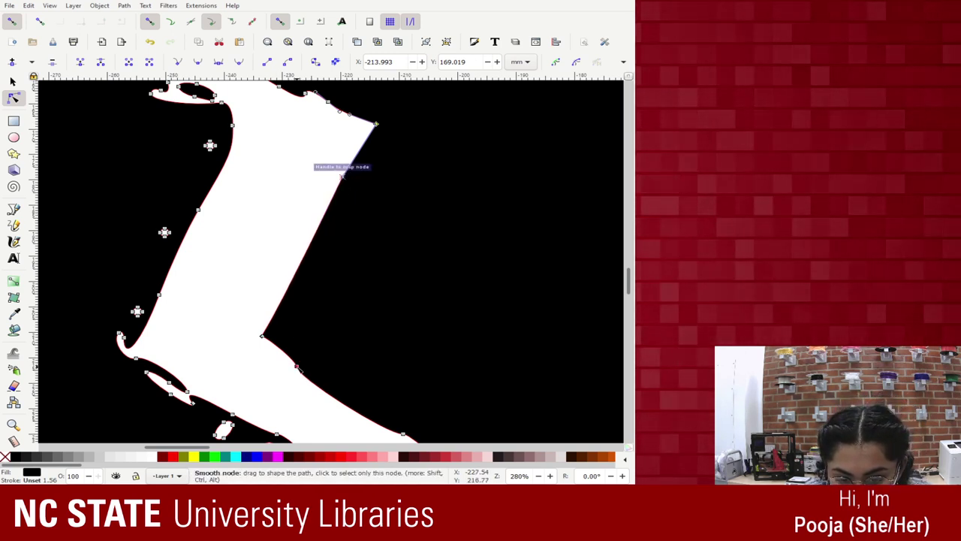
# Reposition the node just below the bend and adjust the nearby handles to straighten that part of the crack's right edge
pyautogui.click(377, 413)
pyautogui.moveTo(385, 417); pyautogui.dragTo(261, 335)
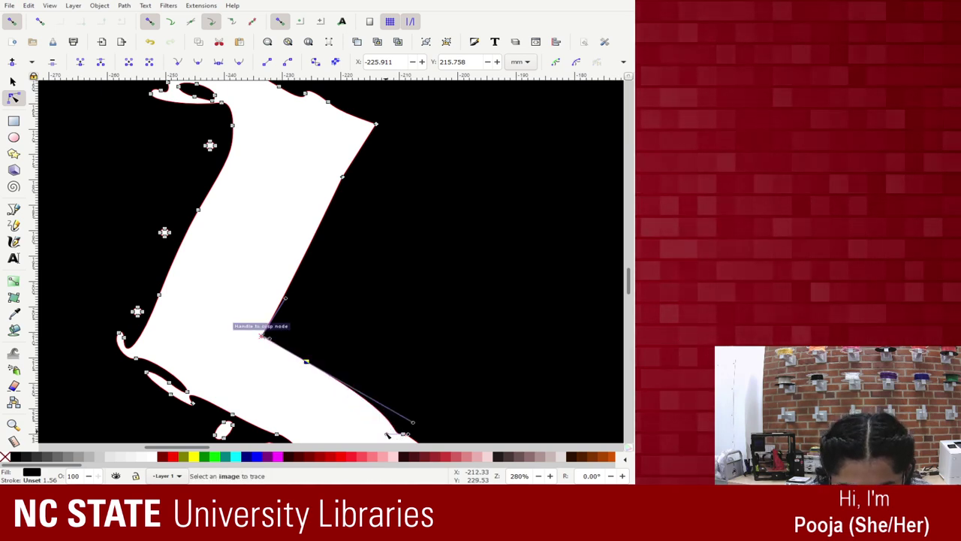
pyautogui.moveTo(387, 434); pyautogui.dragTo(307, 361)
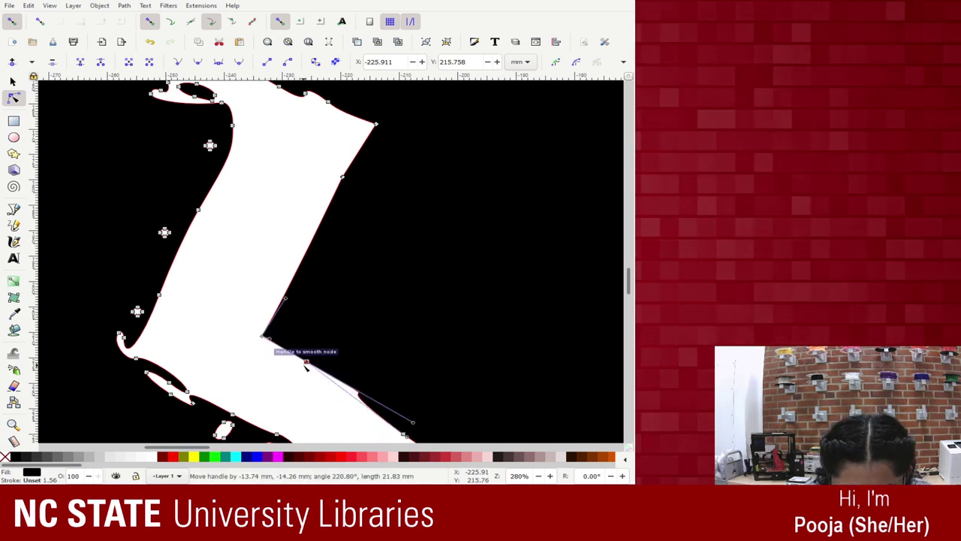
# Delete the three nodes along the crack's lower right edge, between the bend and the far right corner
pyautogui.click(384, 418)
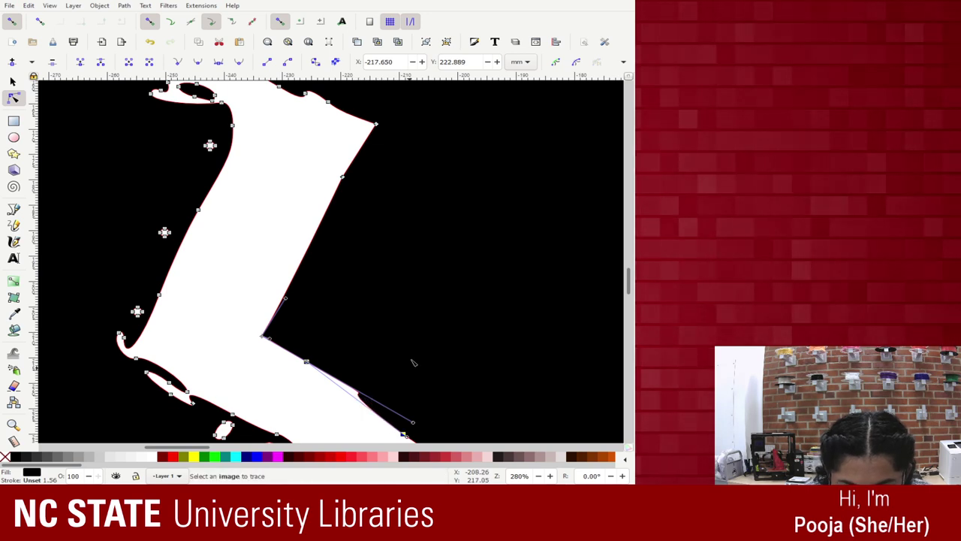
pyautogui.scroll(-5, 408, 400)
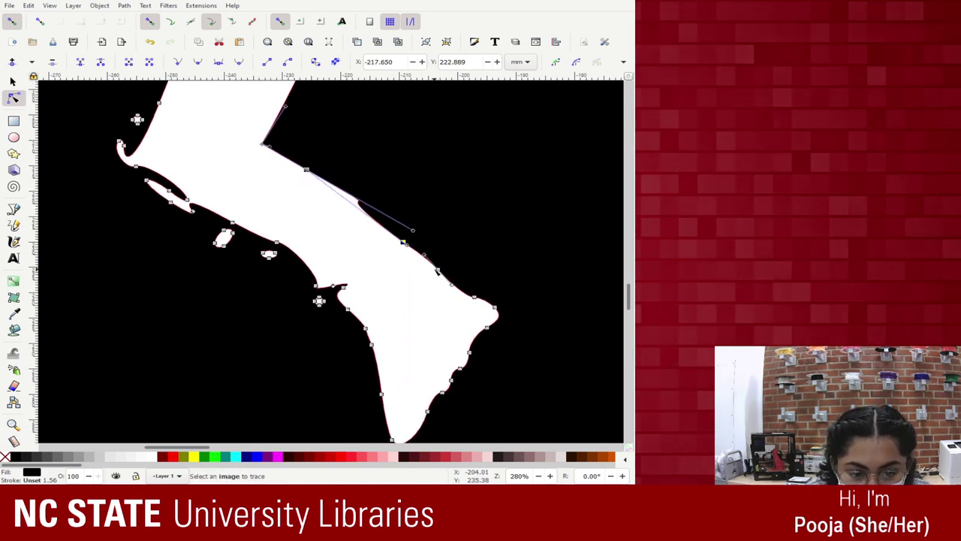
pyautogui.click(403, 242)
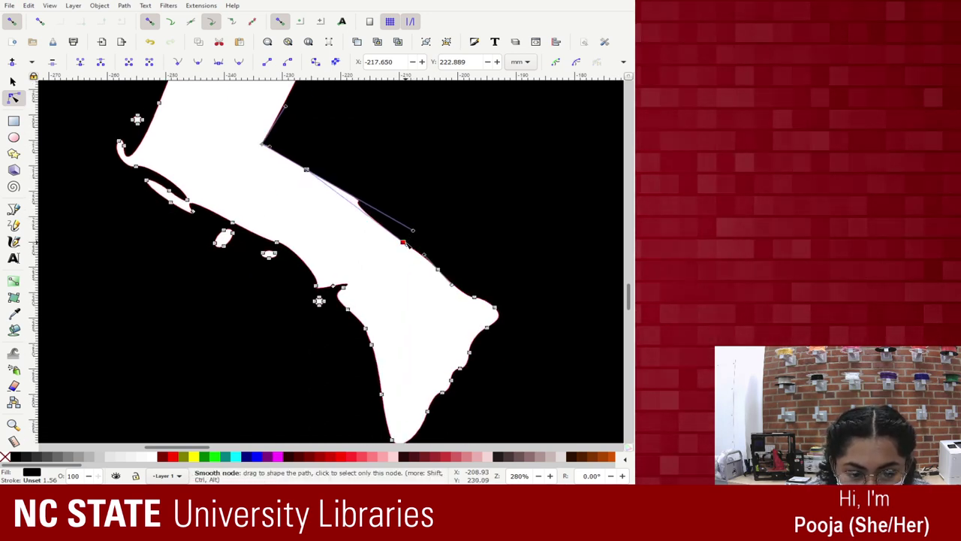
pyautogui.click(437, 268)
pyautogui.click(474, 297)
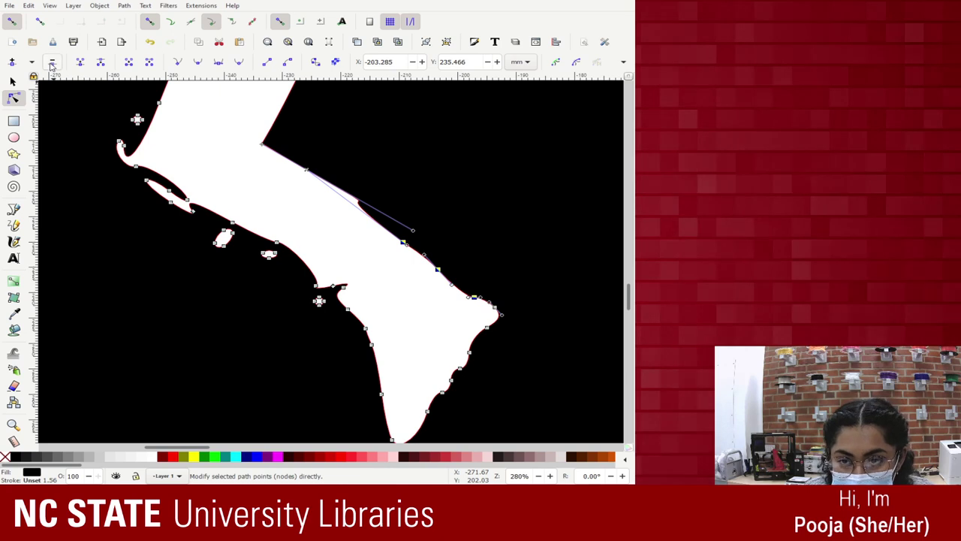
pyautogui.click(52, 63)
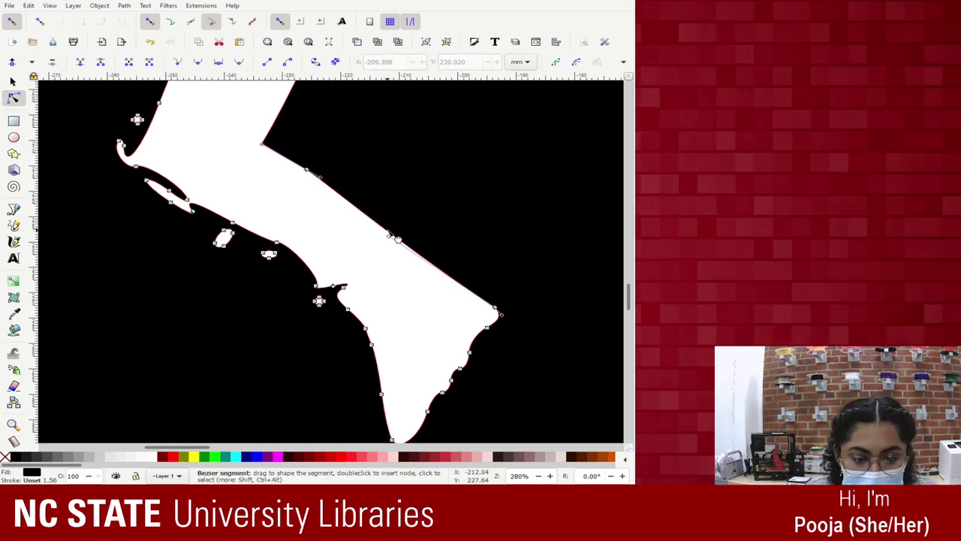
# Delete the six nodes on the jagged right edge of the crack's bottom tip and sharpen the corner node above them
pyautogui.scroll(-3, 402, 218)
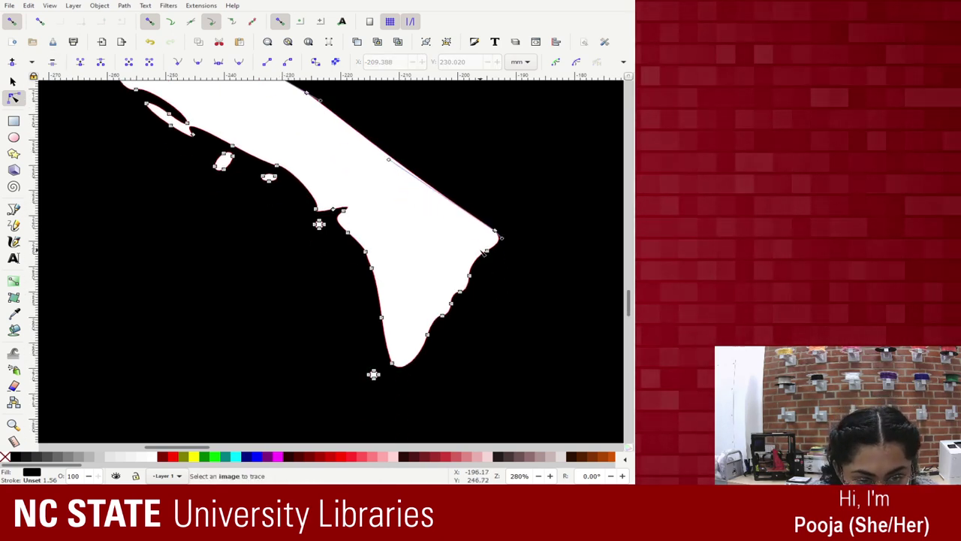
pyautogui.click(468, 276)
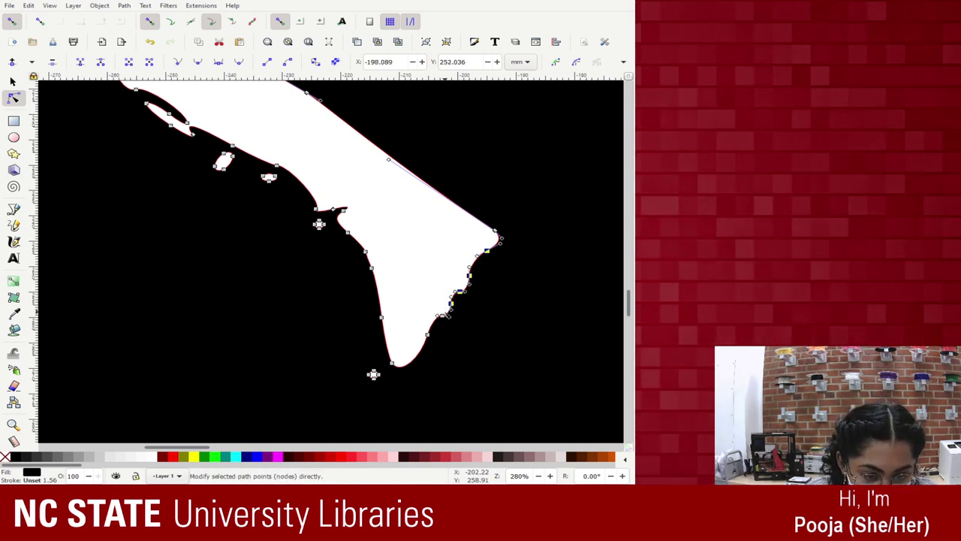
pyautogui.keyDown('shift'); pyautogui.click(431, 335); pyautogui.keyUp('shift')
pyautogui.keyDown('shift'); pyautogui.click(427, 334); pyautogui.keyUp('shift')
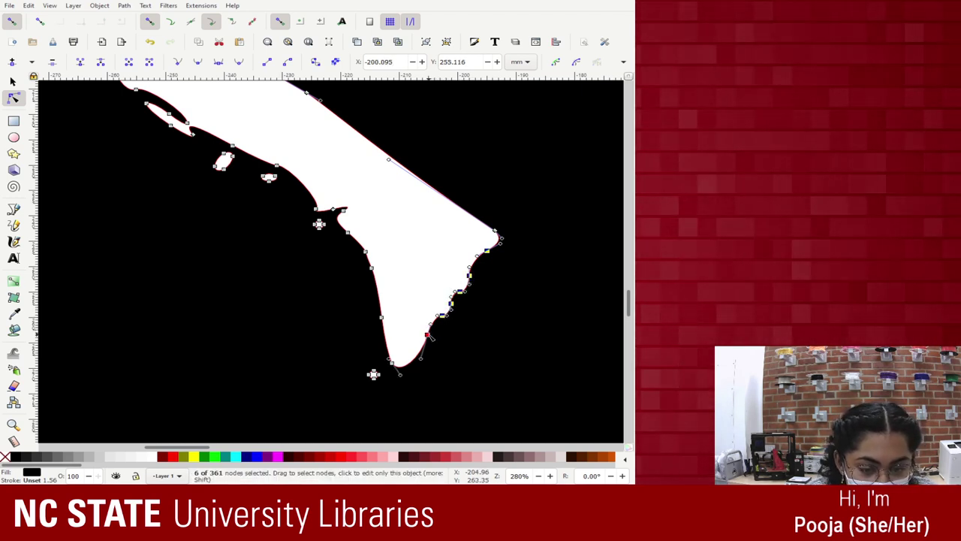
pyautogui.click(53, 64)
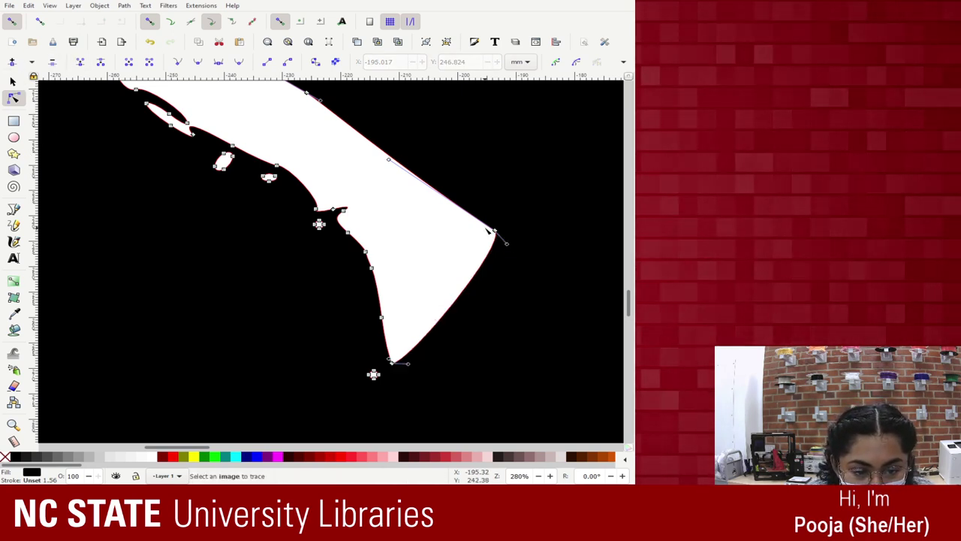
pyautogui.click(494, 231)
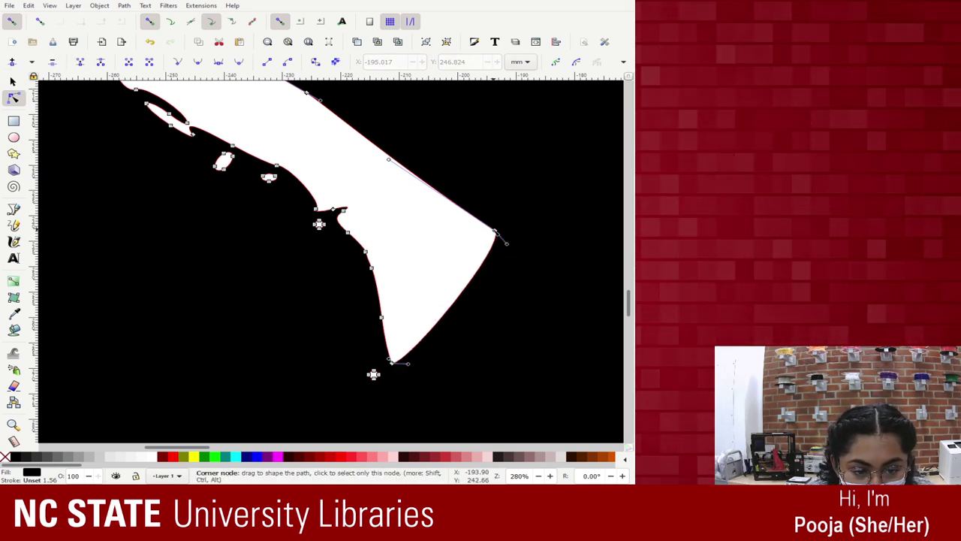
pyautogui.click(198, 63)
# Delete the node on the crack's right edge between the upper sharp point and the inner bend
pyautogui.scroll(8, 373, 164)
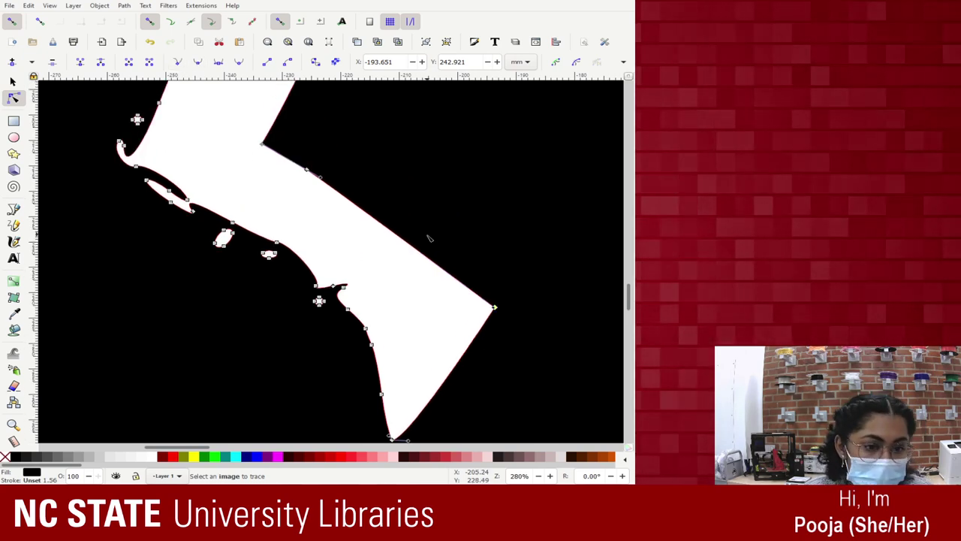
pyautogui.scroll(1, 420, 242)
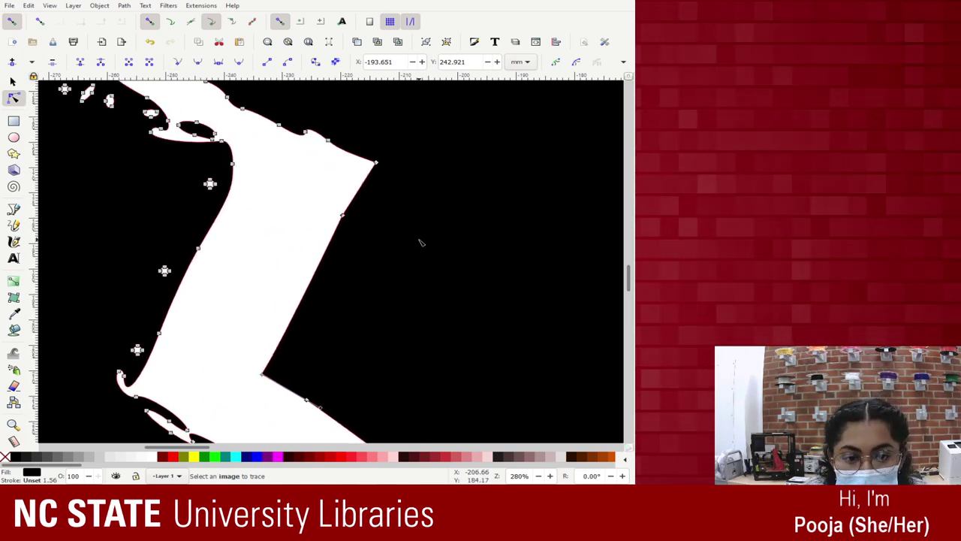
pyautogui.click(342, 216)
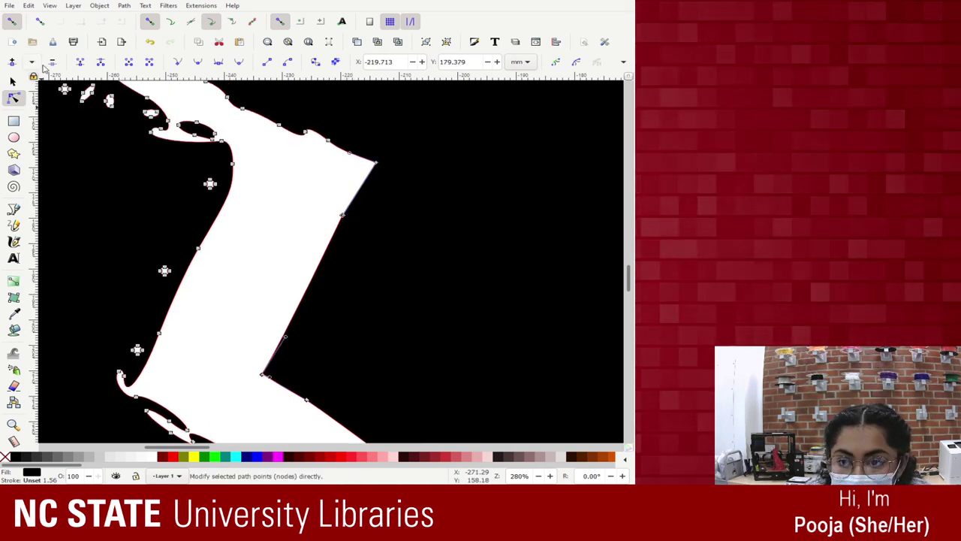
pyautogui.click(52, 62)
# Delete the two small round specks beside the left edge of the crack's middle section
pyautogui.scroll(-1, 151, 224)
pyautogui.scroll(-2, 152, 223)
pyautogui.click(164, 156)
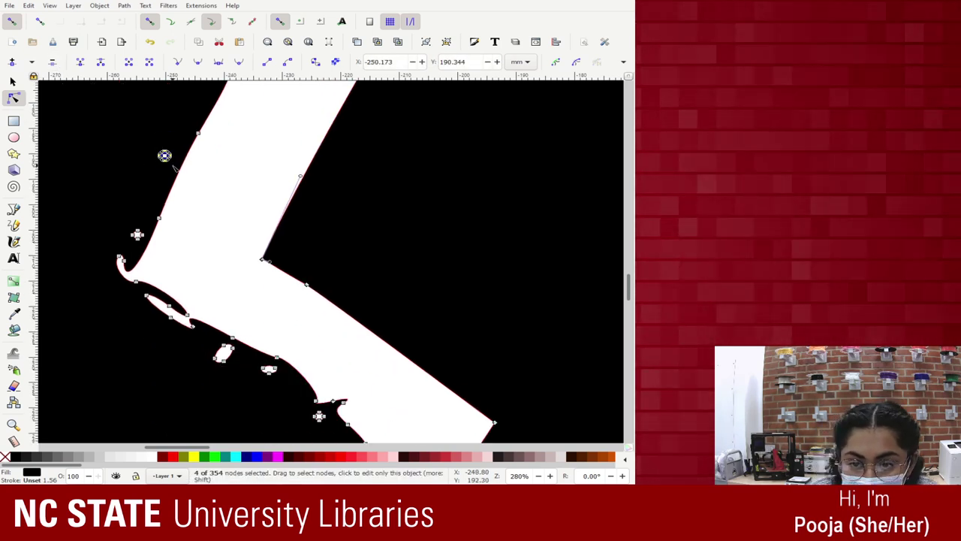
pyautogui.press('Delete')
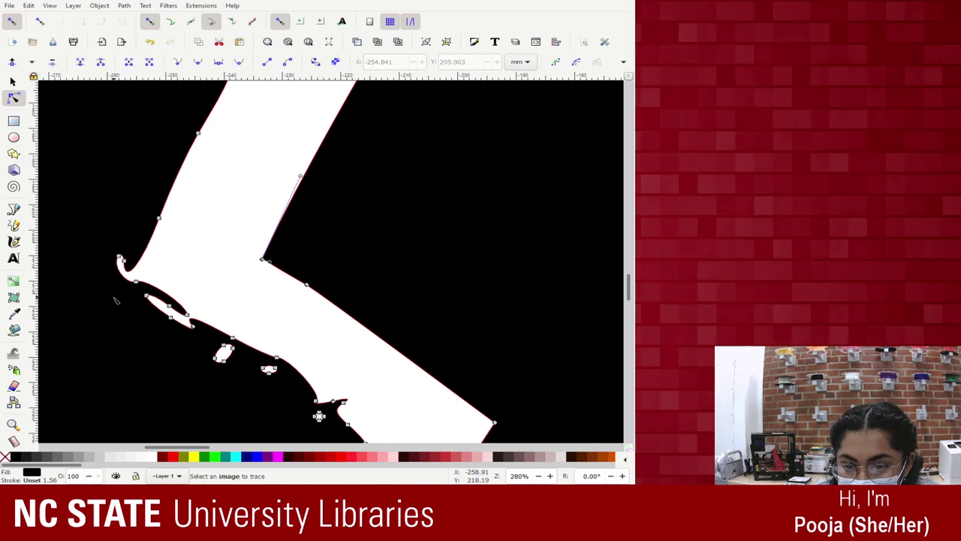
# Delete the small specks and their stray nodes below the lower left edge of the crack
pyautogui.scroll(-4, 319, 390)
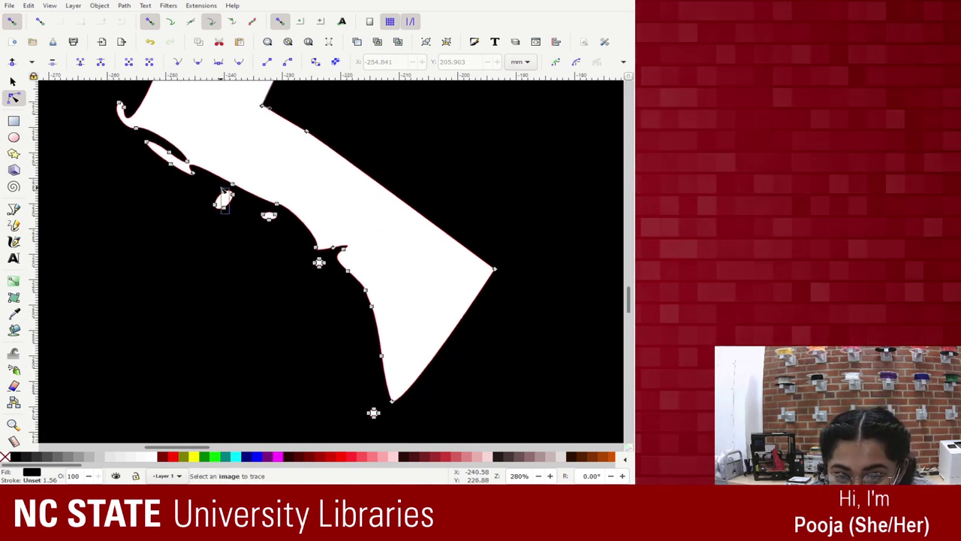
pyautogui.press('Delete')
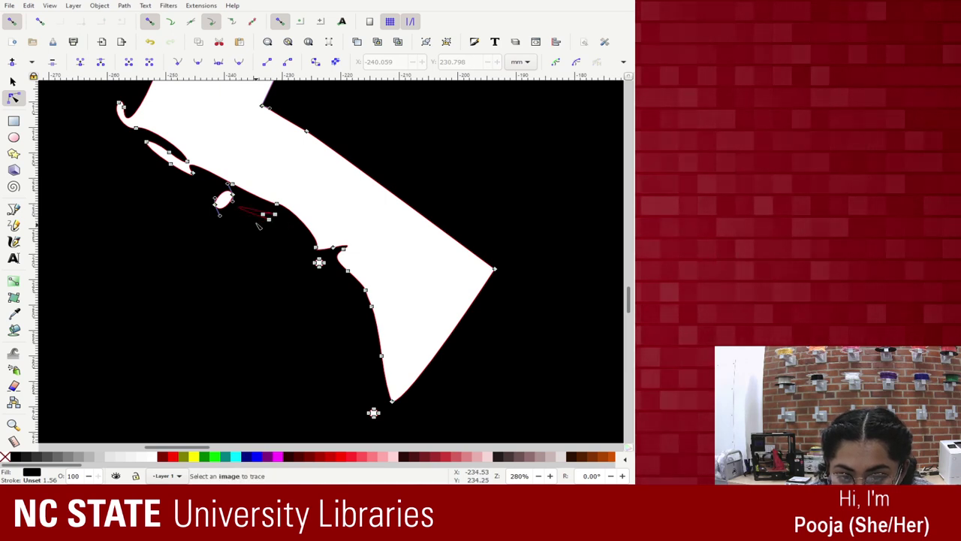
pyautogui.moveTo(268, 238); pyautogui.dragTo(268, 239)
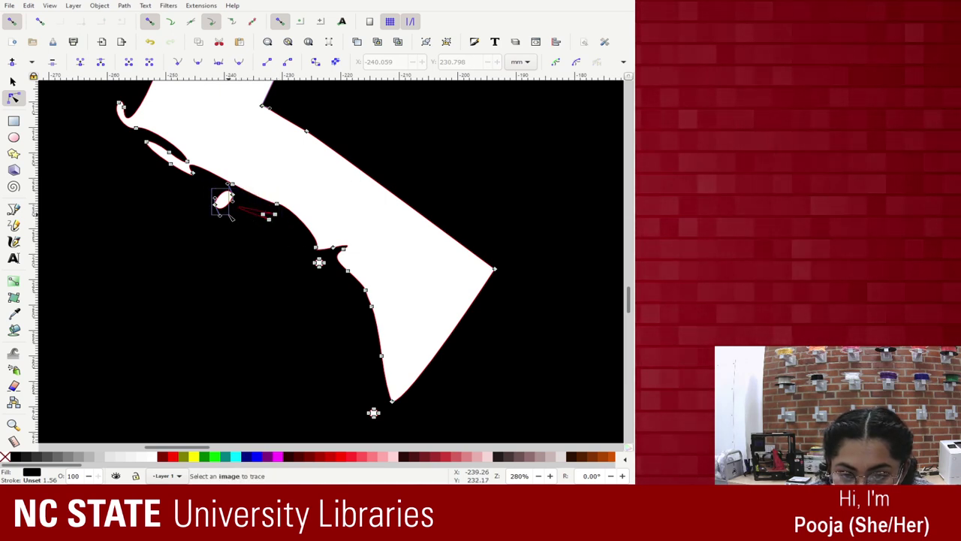
pyautogui.press('Delete')
pyautogui.moveTo(235, 201); pyautogui.dragTo(289, 234)
pyautogui.press('Delete')
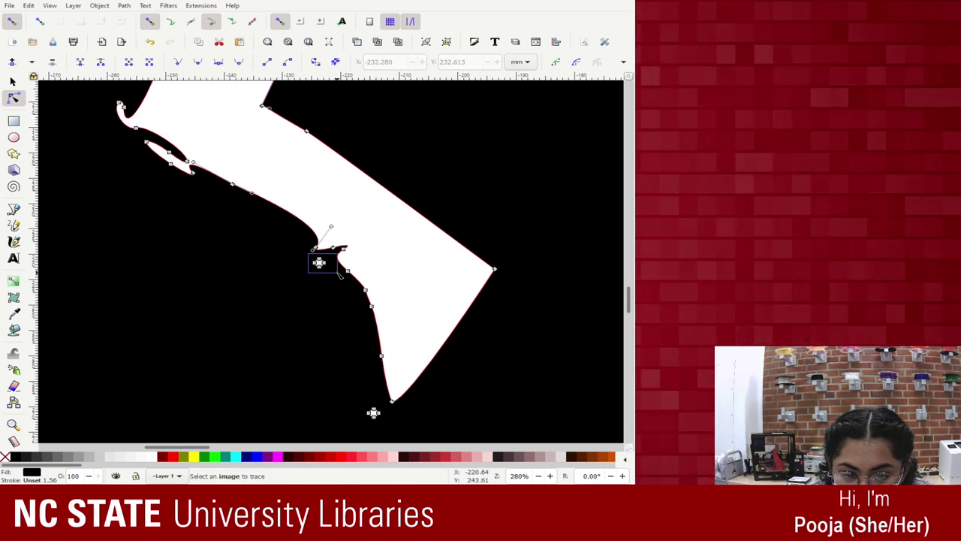
pyautogui.click(371, 411)
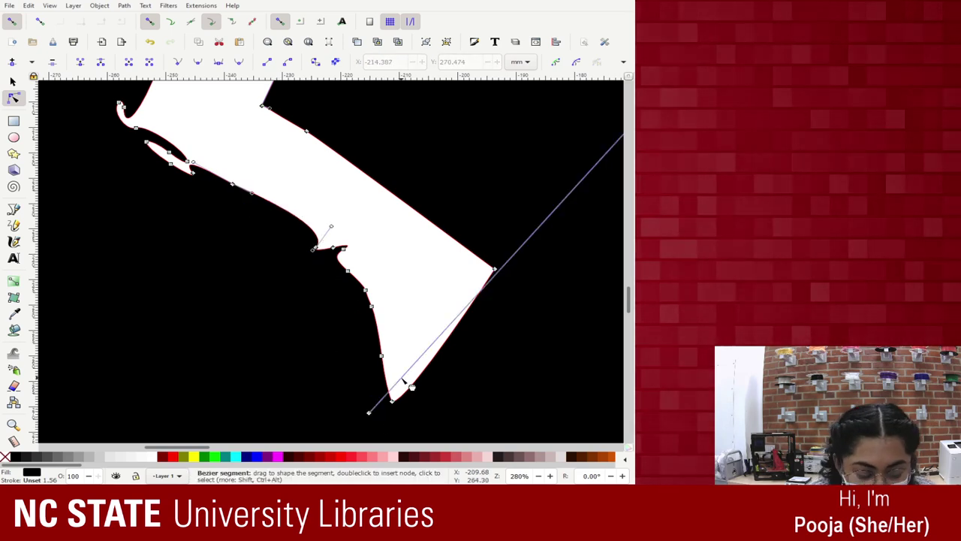
# Delete the leftover stray node and its line just outside the crack's bottom tip
pyautogui.scroll(-5, 411, 387)
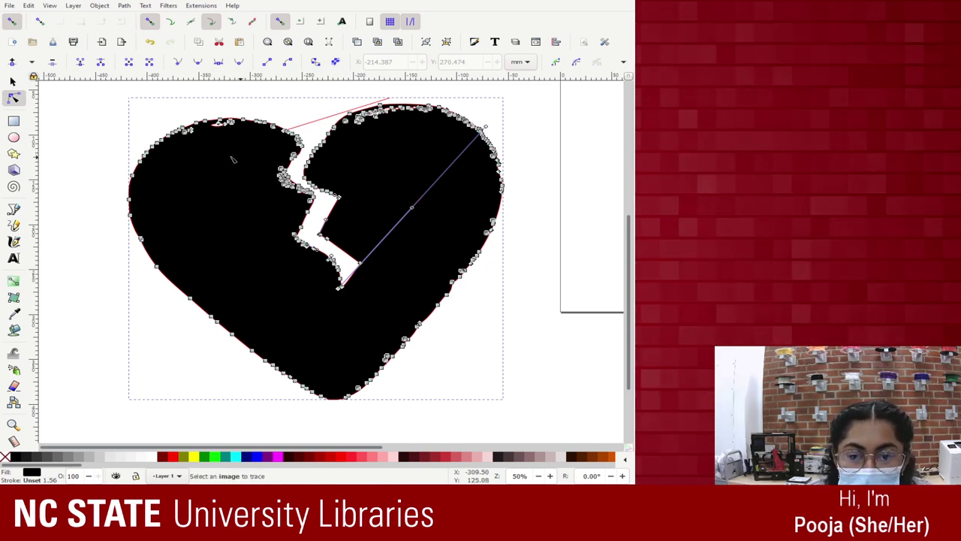
pyautogui.click(12, 81)
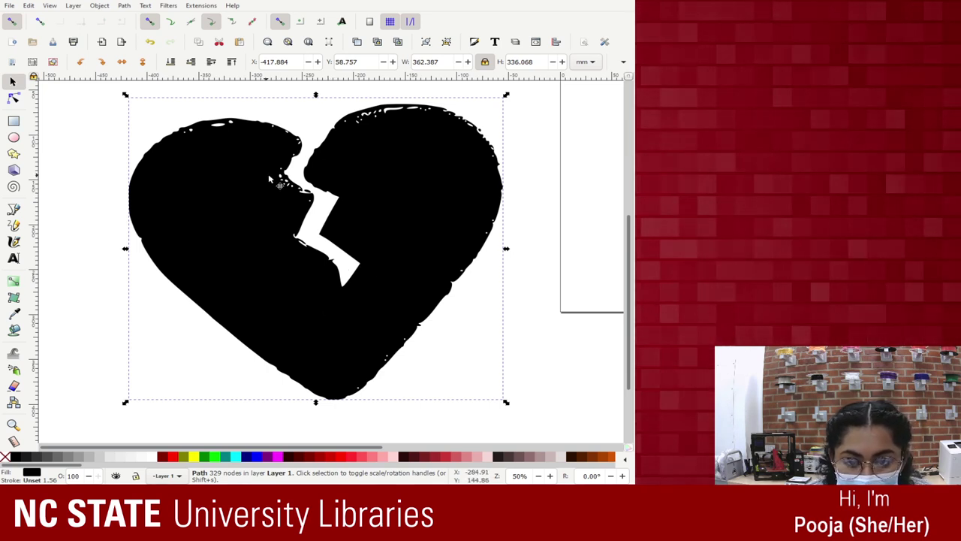
pyautogui.scroll(-2, 350, 291)
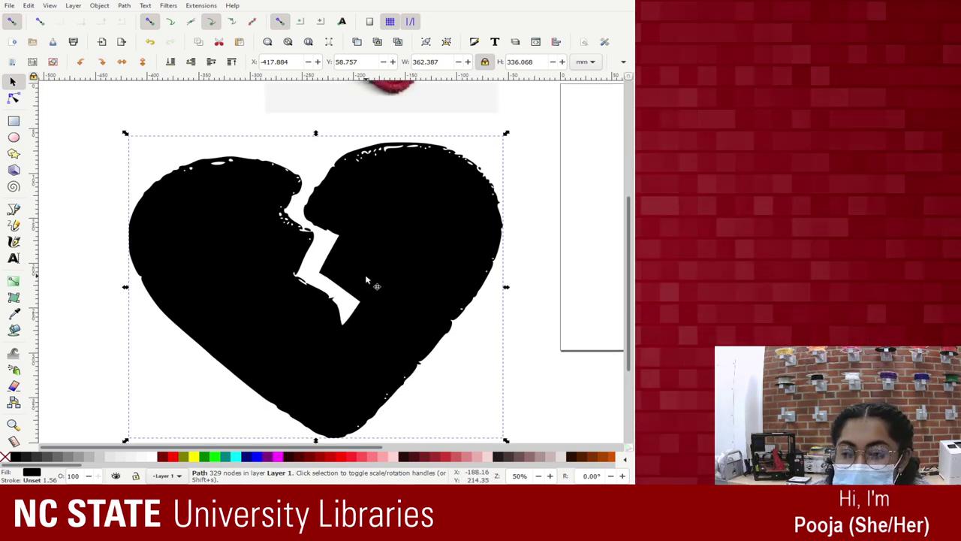
pyautogui.scroll(2, 343, 233)
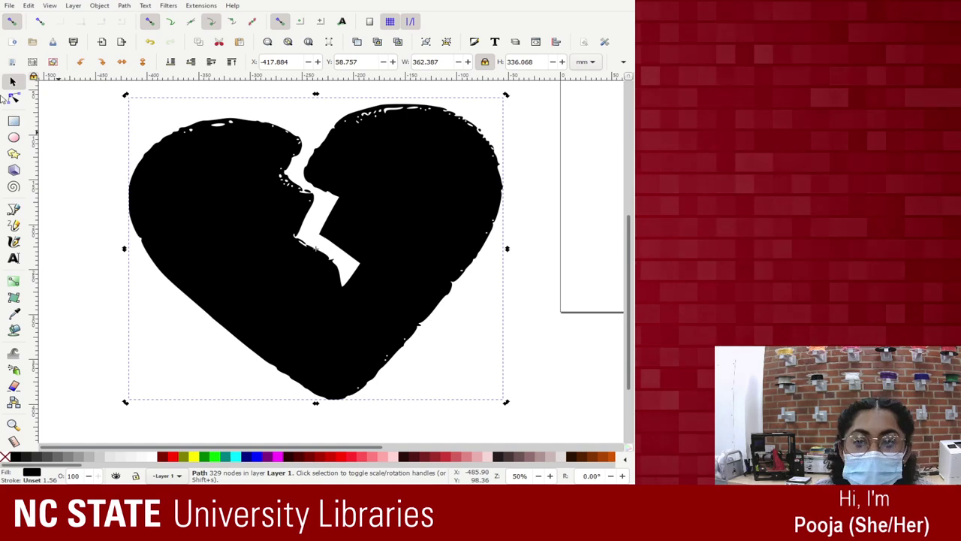
pyautogui.press('n')
pyautogui.scroll(6, 274, 253)
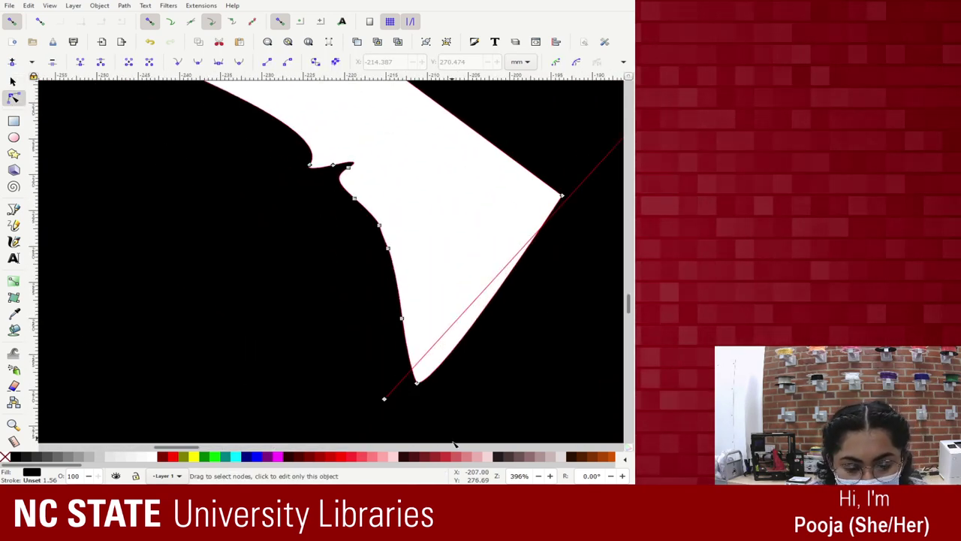
pyautogui.scroll(-2, 570, 280)
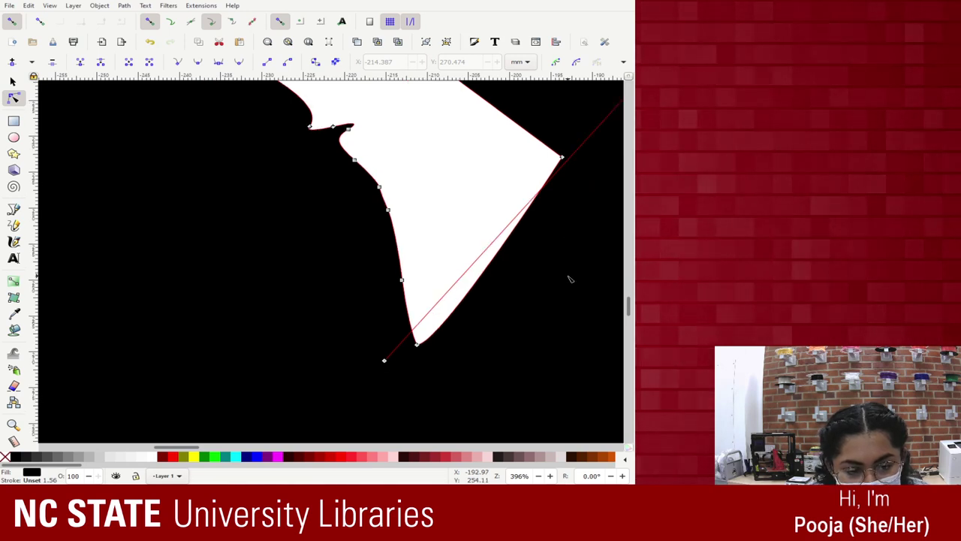
pyautogui.click(384, 360)
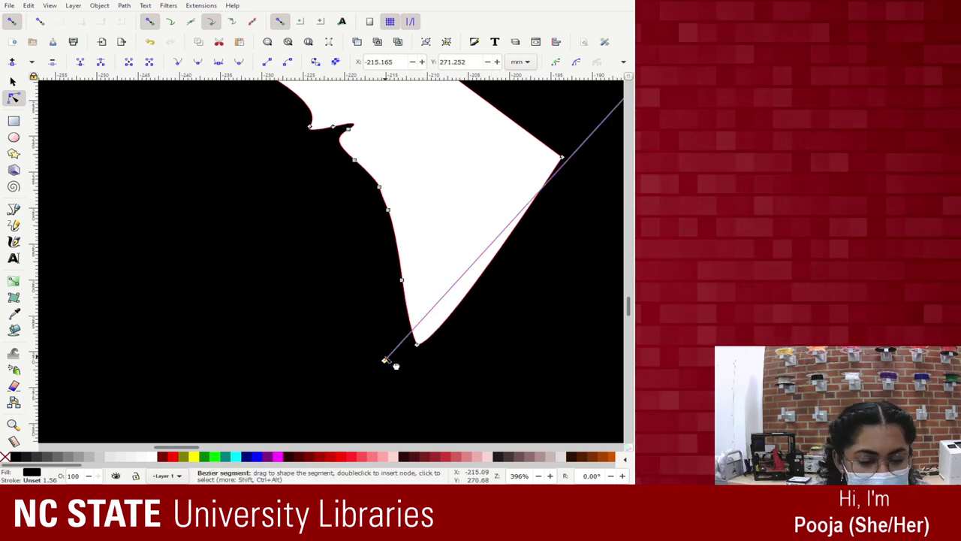
pyautogui.press('Delete')
# Delete the four nodes on the crack's left edge between the bottom tip and the small notch above it
pyautogui.click(401, 281)
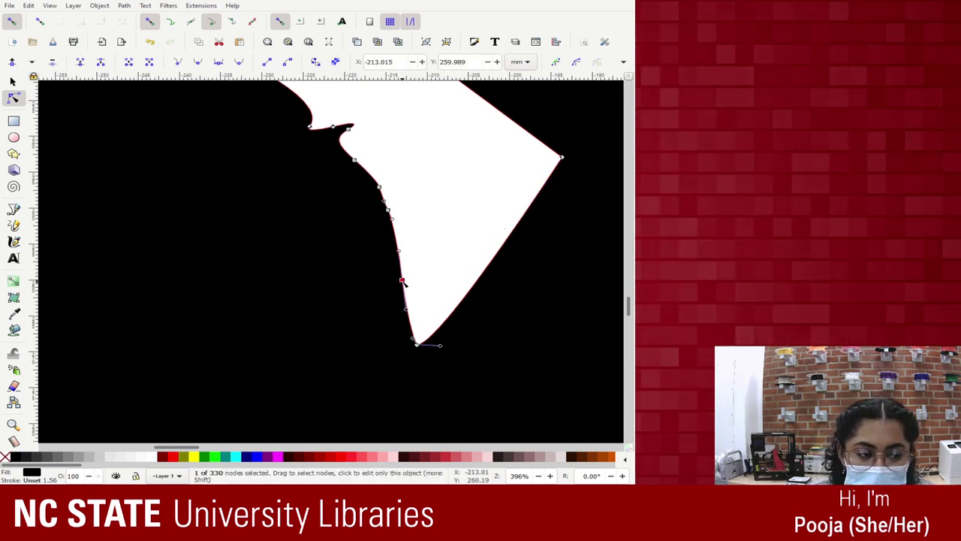
pyautogui.keyDown('shift'); pyautogui.click(389, 209); pyautogui.keyUp('shift')
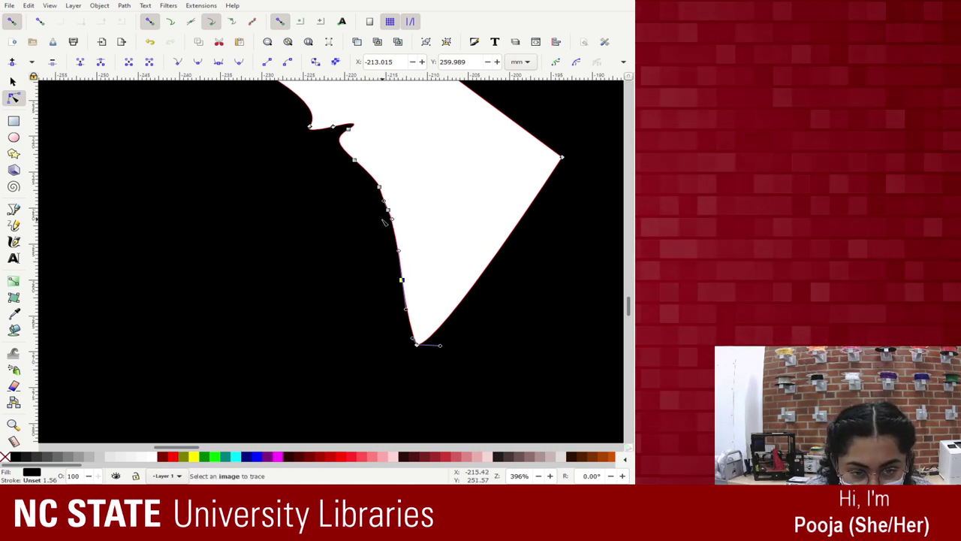
pyautogui.keyDown('shift'); pyautogui.click(358, 164); pyautogui.keyUp('shift')
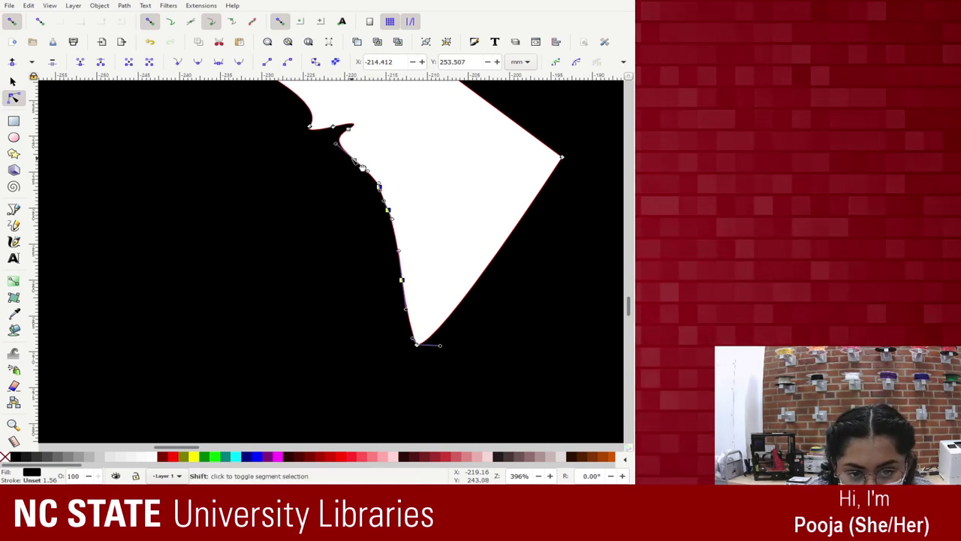
pyautogui.press('Delete')
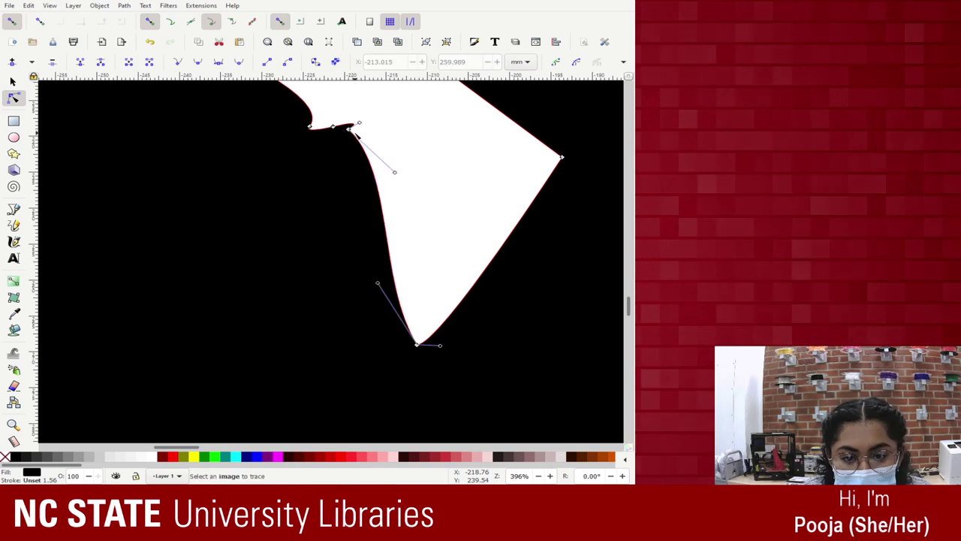
# Delete the notch nodes and the nodes along the crack's lower left edge up to the elongated sliver
pyautogui.scroll(4, 266, 123)
pyautogui.moveTo(391, 287); pyautogui.dragTo(108, 115)
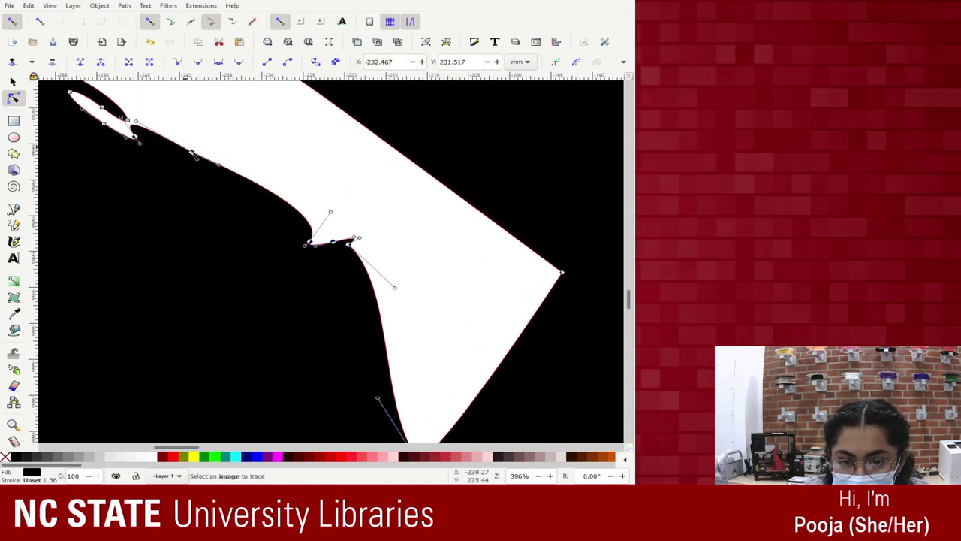
pyautogui.press('Delete')
# Delete the five nodes forming the elongated sliver just below the crack's left bend
pyautogui.scroll(-3, 72, 188)
pyautogui.scroll(7, 71, 188)
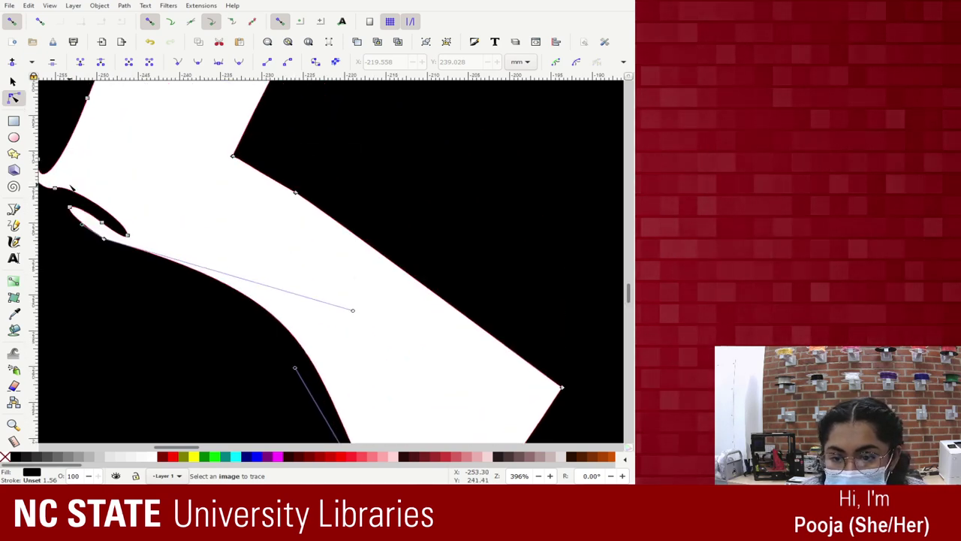
pyautogui.scroll(-1, 71, 188)
pyautogui.scroll(-8, 252, 213)
pyautogui.scroll(8, 253, 213)
pyautogui.hscroll(-5, 252, 213)
pyautogui.scroll(2, 252, 213)
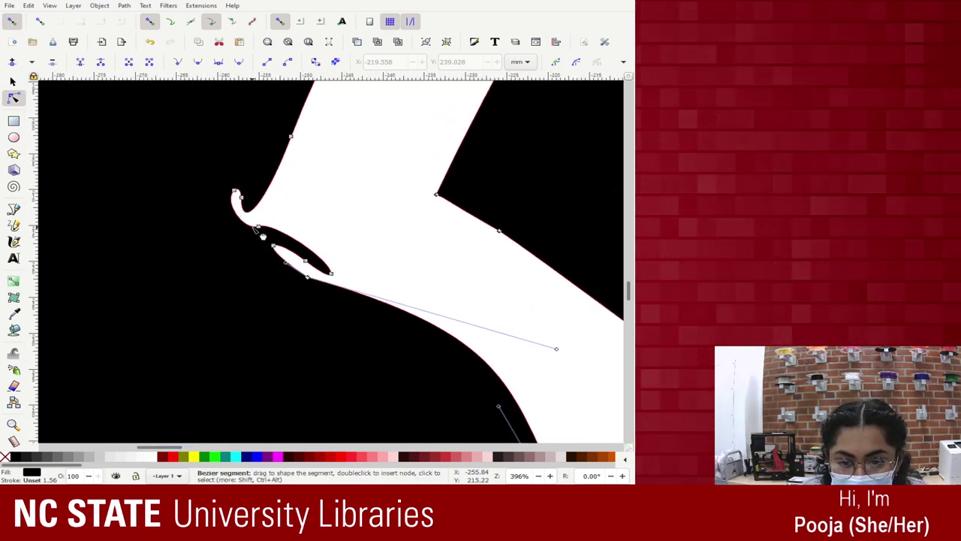
pyautogui.moveTo(257, 219); pyautogui.dragTo(347, 328)
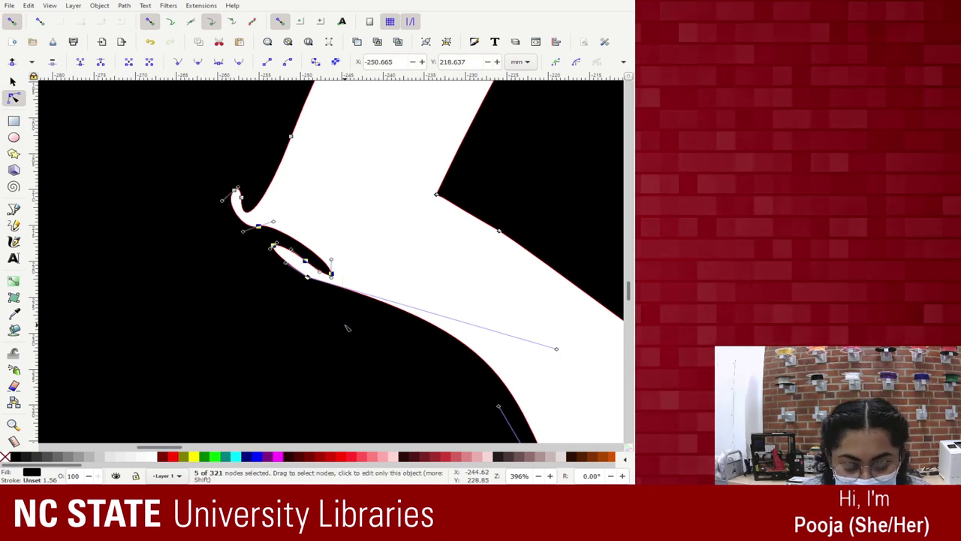
pyautogui.press('Delete')
# Remove the small hook at the crack's left bend, keeping a single node as a sharp corner
pyautogui.scroll(-1, 354, 239)
pyautogui.scroll(4, 354, 238)
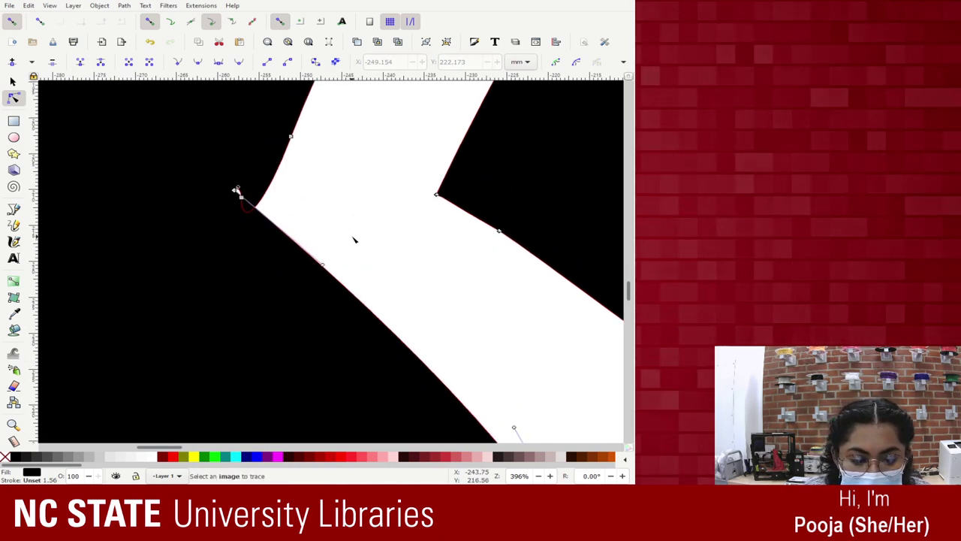
pyautogui.scroll(2, 356, 252)
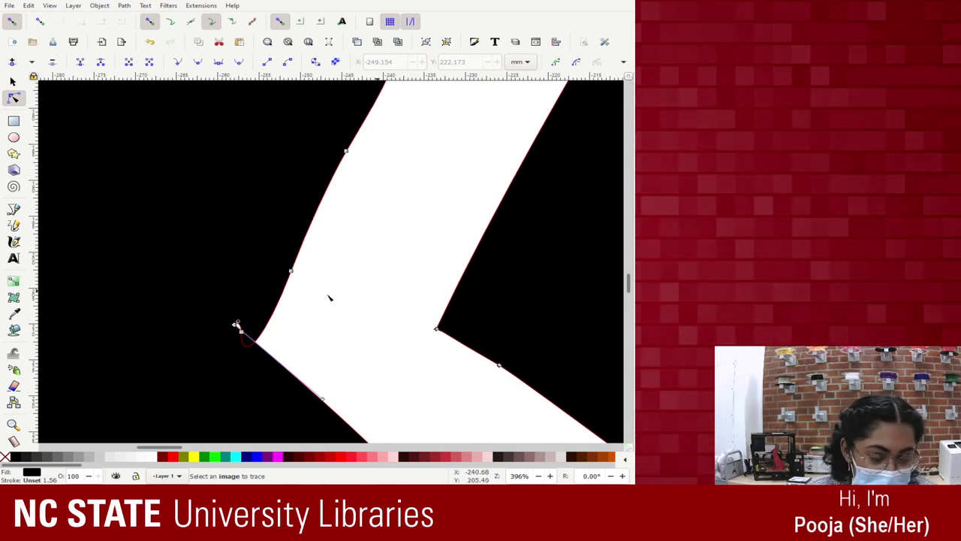
pyautogui.click(237, 327)
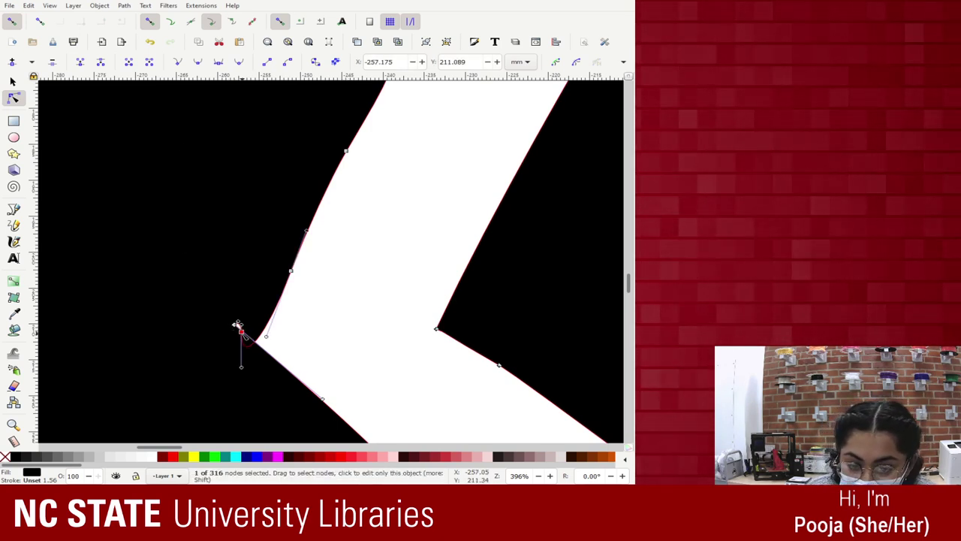
pyautogui.hotkey('ctrl', 'z')
pyautogui.click(235, 325)
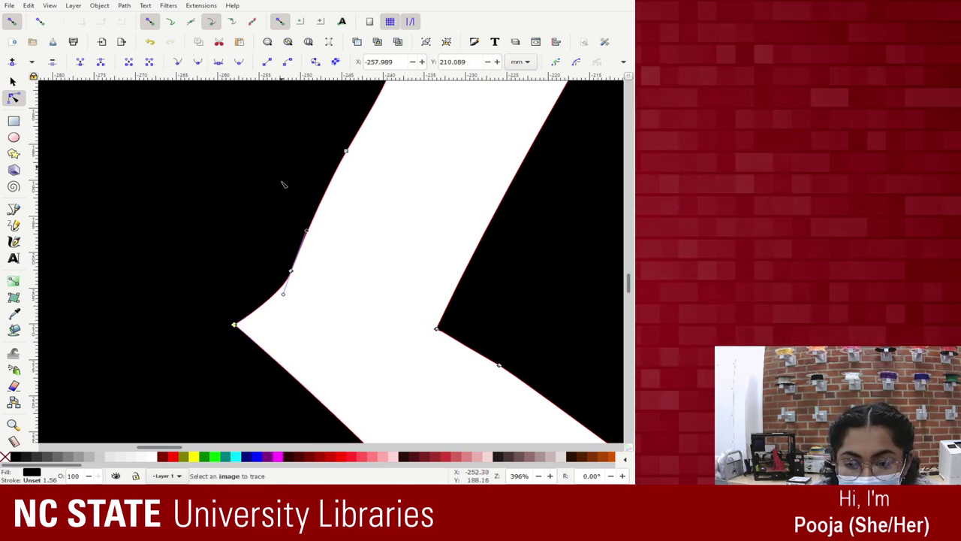
# Delete the two nodes on the left edge of the crack's middle section above the left bend
pyautogui.scroll(3, 388, 155)
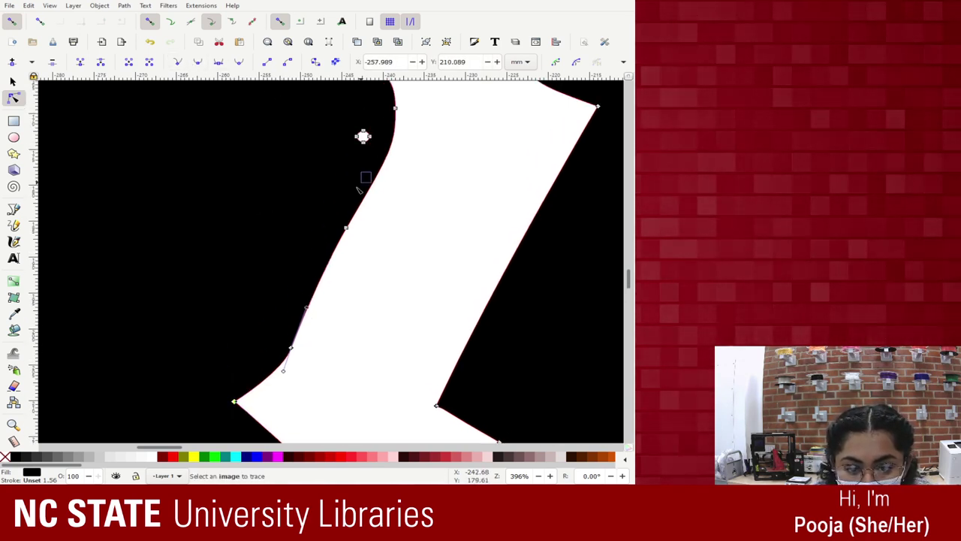
pyautogui.moveTo(253, 172); pyautogui.dragTo(369, 378)
pyautogui.press('Delete')
# Delete the specks, dark island and jagged nodes along the crack's left edge between the middle section's upper corner and the upper left point
pyautogui.scroll(3, 369, 244)
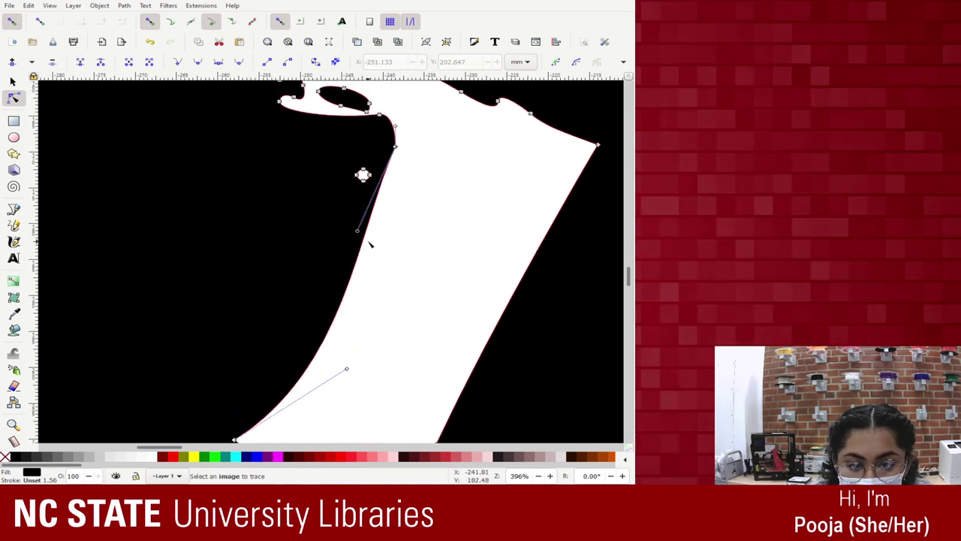
pyautogui.click(379, 172)
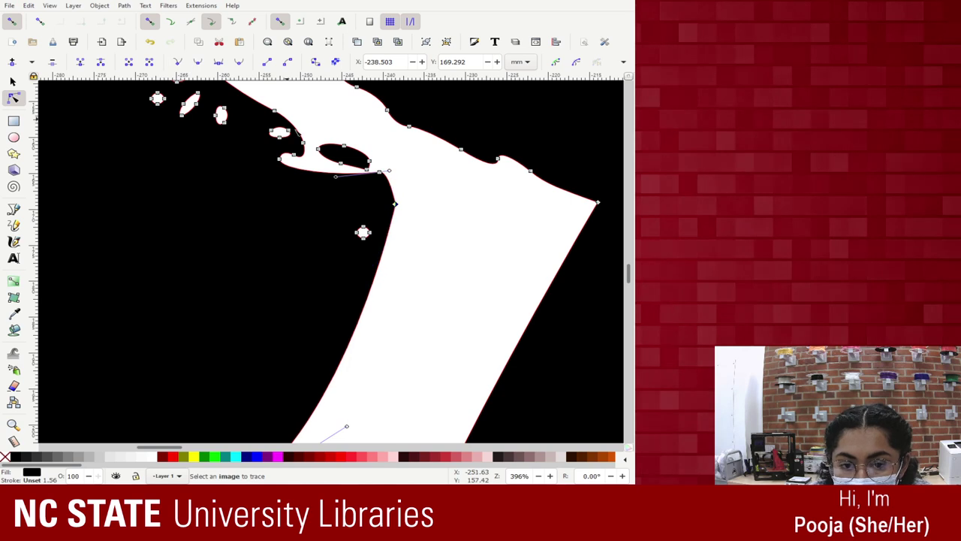
pyautogui.scroll(-1, 352, 259)
pyautogui.scroll(5, 352, 259)
pyautogui.moveTo(366, 300); pyautogui.dragTo(204, 223)
pyautogui.press('Delete')
pyautogui.moveTo(114, 124); pyautogui.dragTo(232, 255)
pyautogui.press('Delete')
pyautogui.moveTo(311, 240); pyautogui.dragTo(372, 289)
pyautogui.press('Delete')
# Delete the speck and the two closely spaced nodes at the crack's upper left point
pyautogui.scroll(1, 298, 264)
pyautogui.scroll(2, 298, 264)
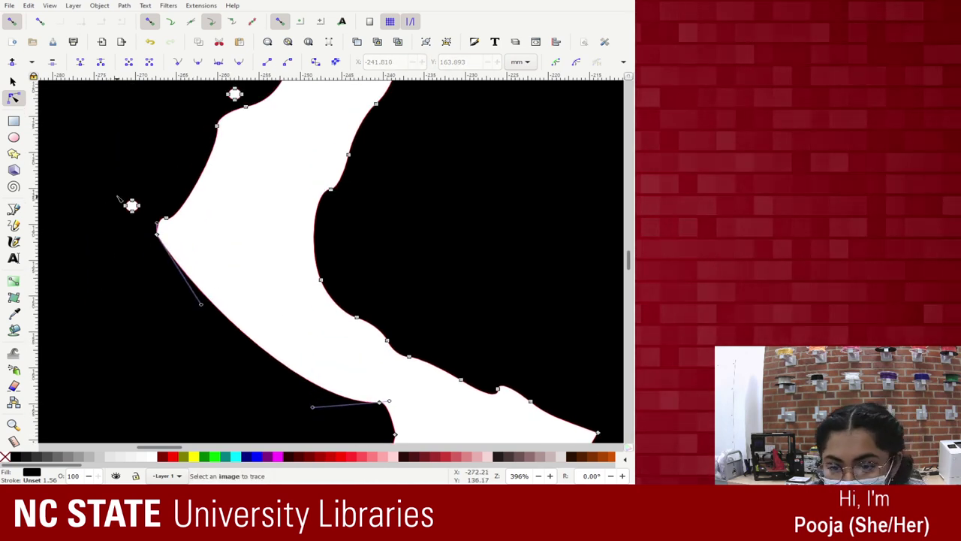
pyautogui.moveTo(194, 262); pyautogui.dragTo(193, 263)
pyautogui.press('Delete')
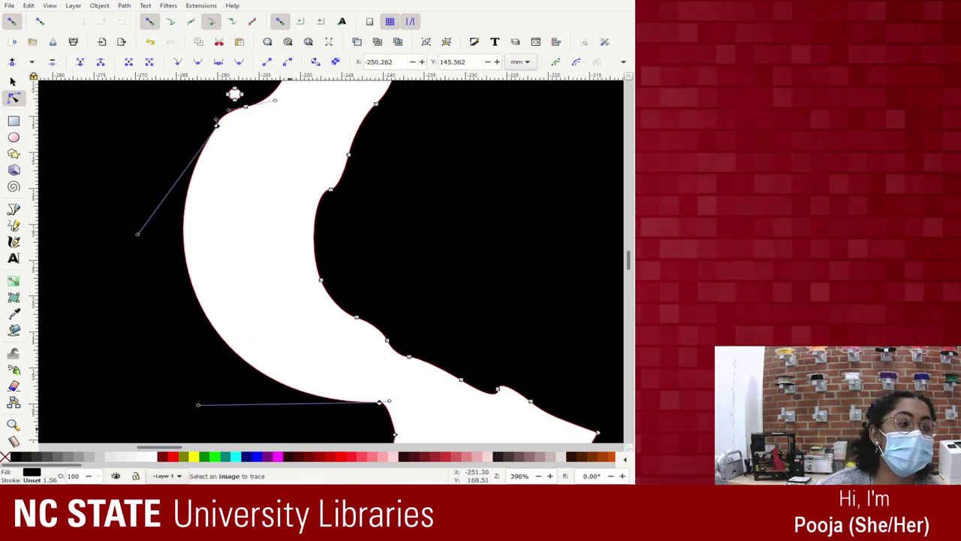
# Insert a node on the crack's curved upper left edge, pull it outward into a point and adjust its handle to straighten the upper side
pyautogui.click(217, 123)
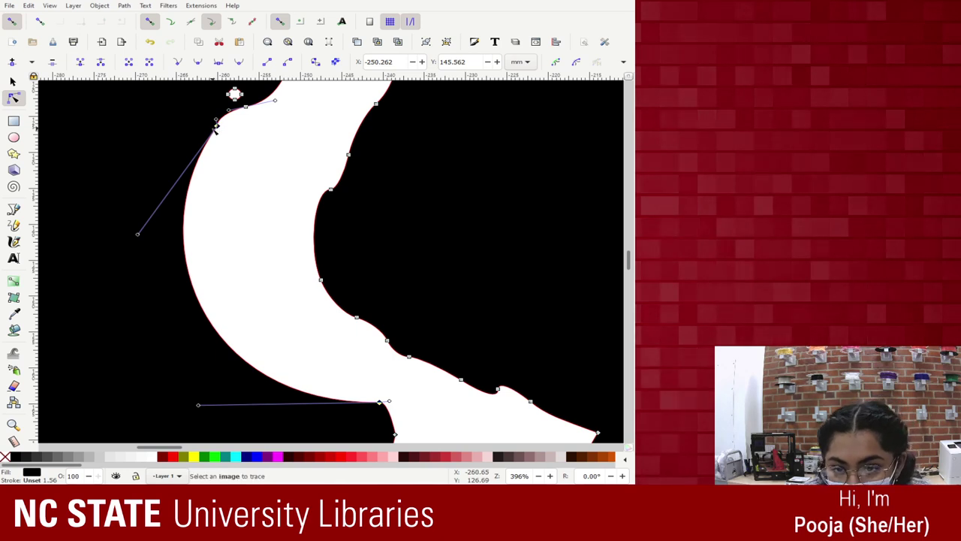
pyautogui.keyDown('shift'); pyautogui.click(379, 402); pyautogui.keyUp('shift')
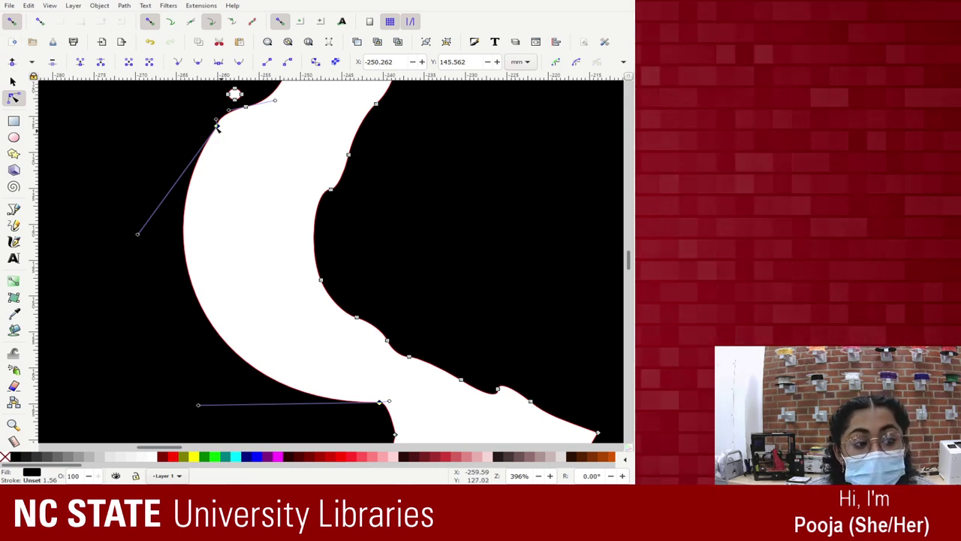
pyautogui.doubleClick(199, 308)
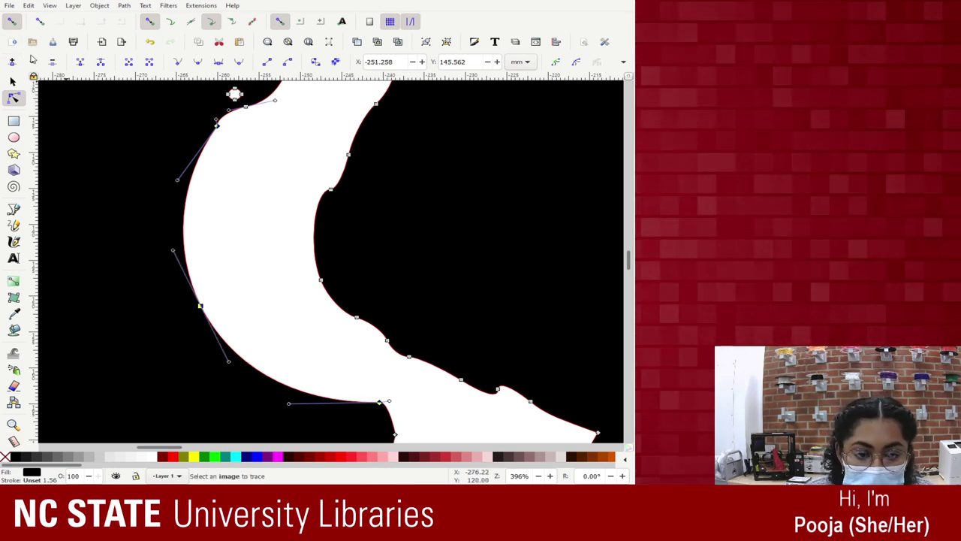
pyautogui.click(199, 308)
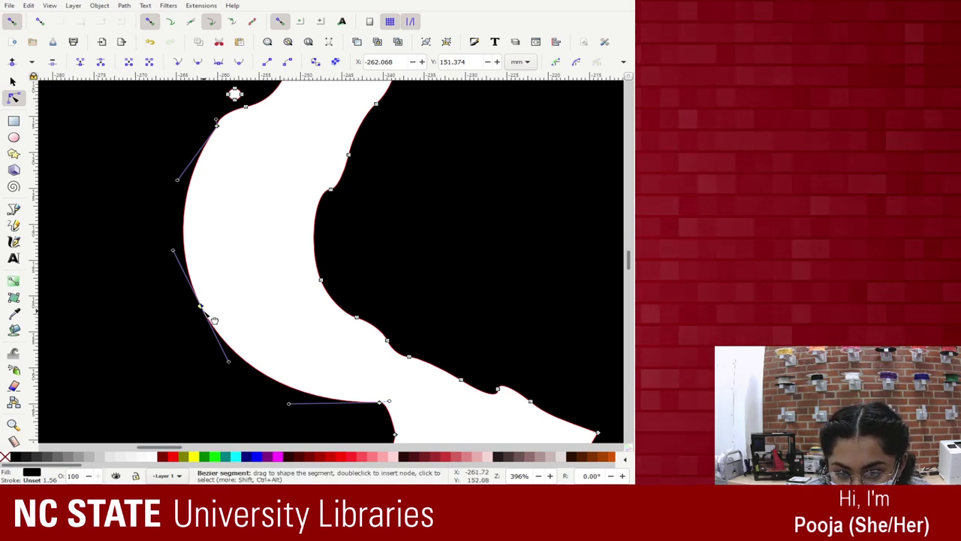
pyautogui.moveTo(199, 308); pyautogui.dragTo(134, 230)
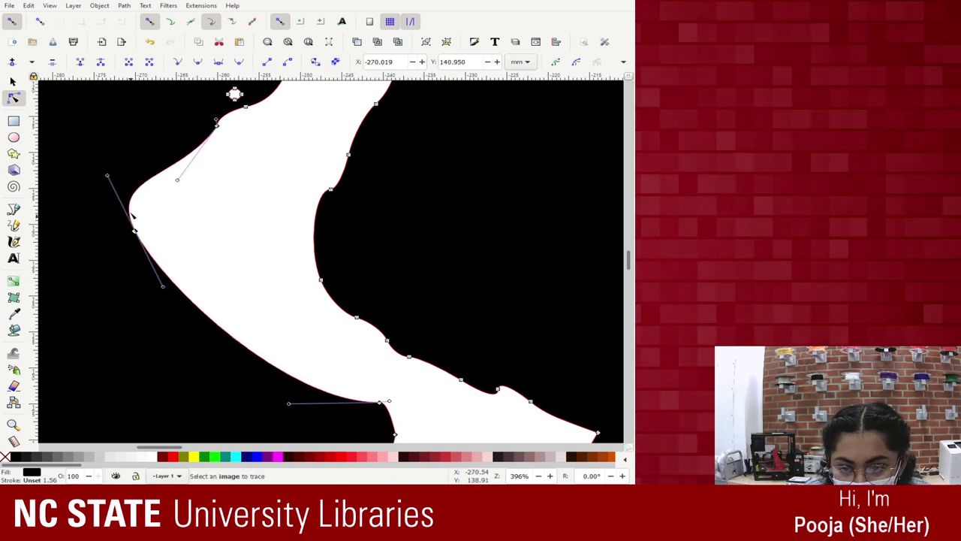
pyautogui.moveTo(113, 182); pyautogui.dragTo(230, 116)
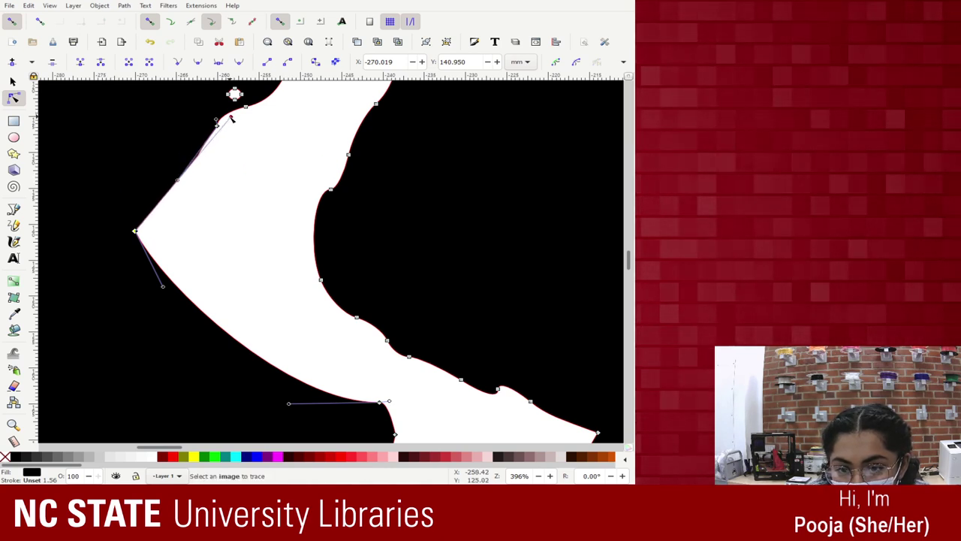
# Move both handles of the crack's edge below the upper left point to straighten it down toward the middle section's upper corner
pyautogui.moveTo(161, 288); pyautogui.dragTo(323, 378)
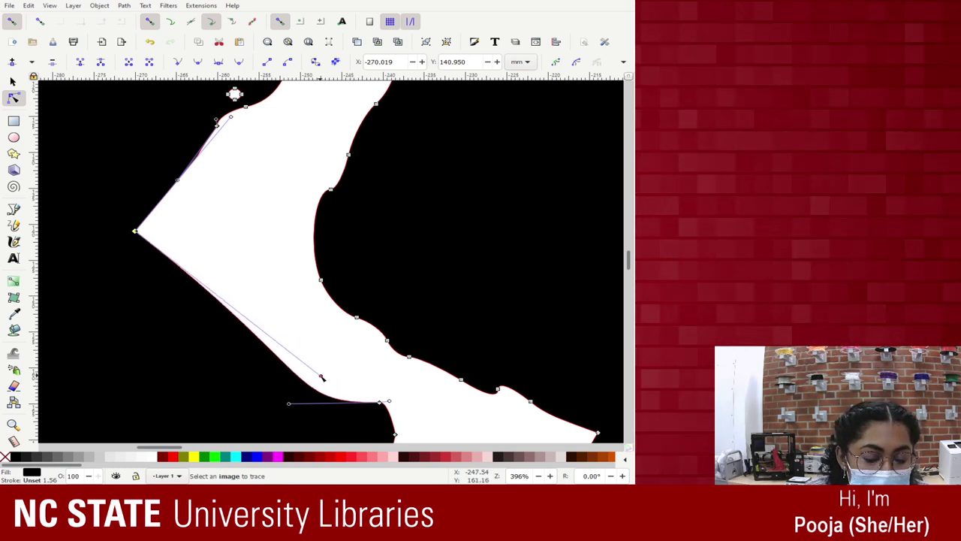
pyautogui.moveTo(289, 405); pyautogui.dragTo(132, 233)
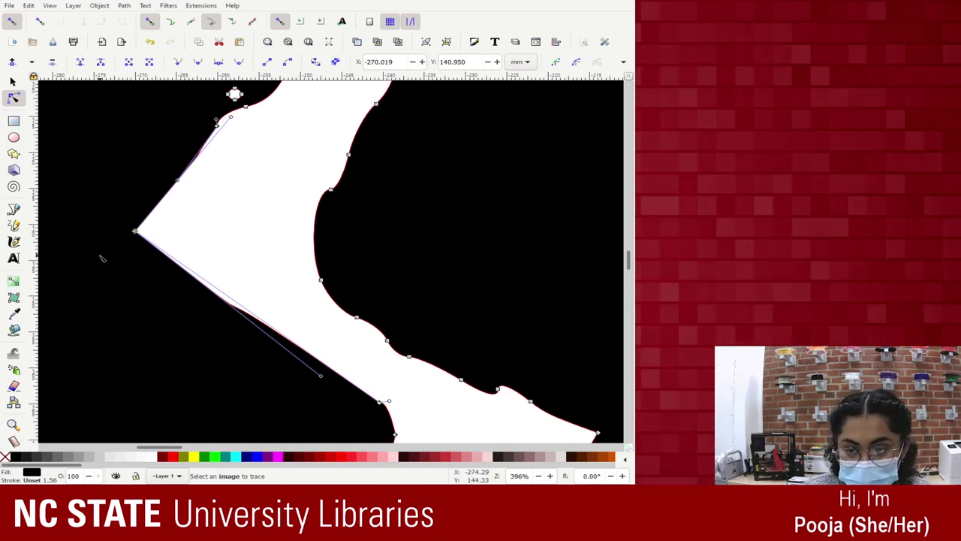
pyautogui.scroll(4, 102, 258)
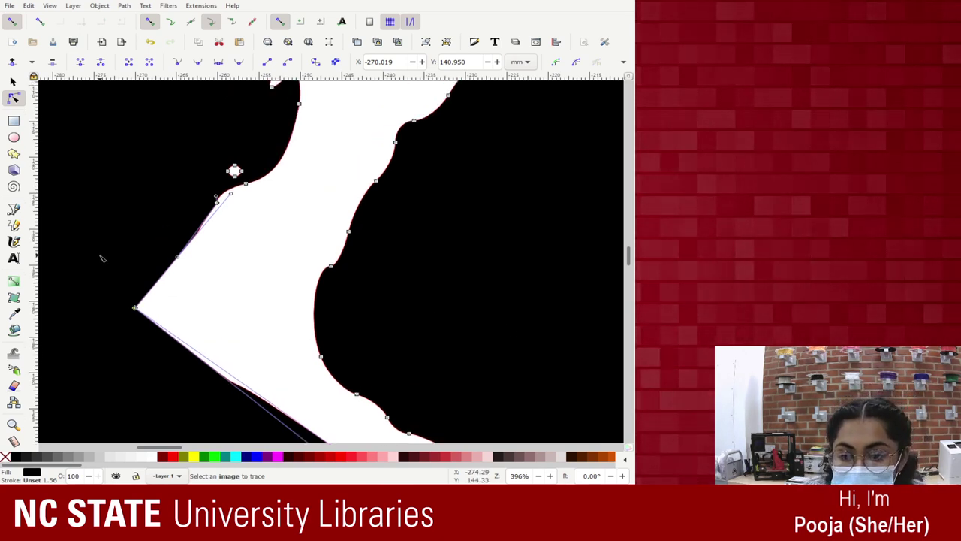
pyautogui.click(172, 326)
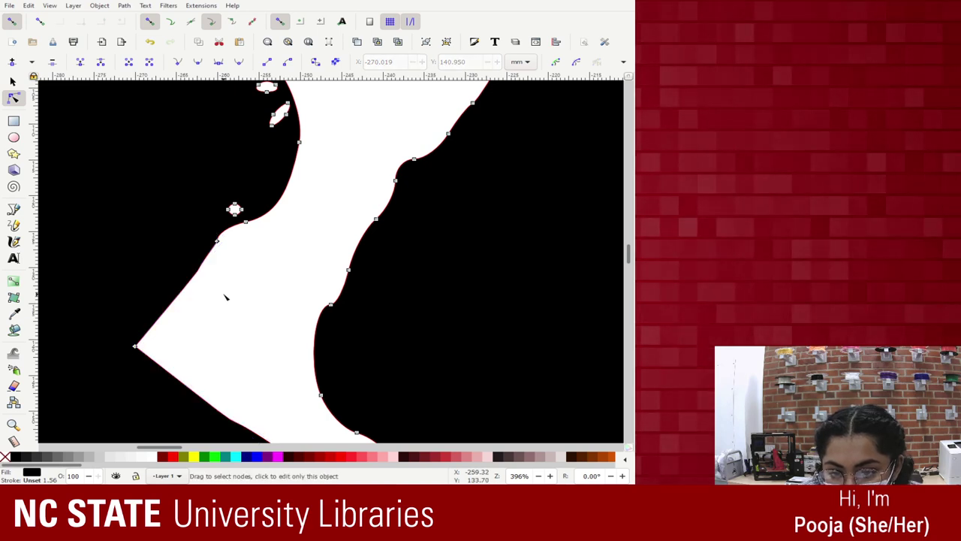
pyautogui.click(135, 346)
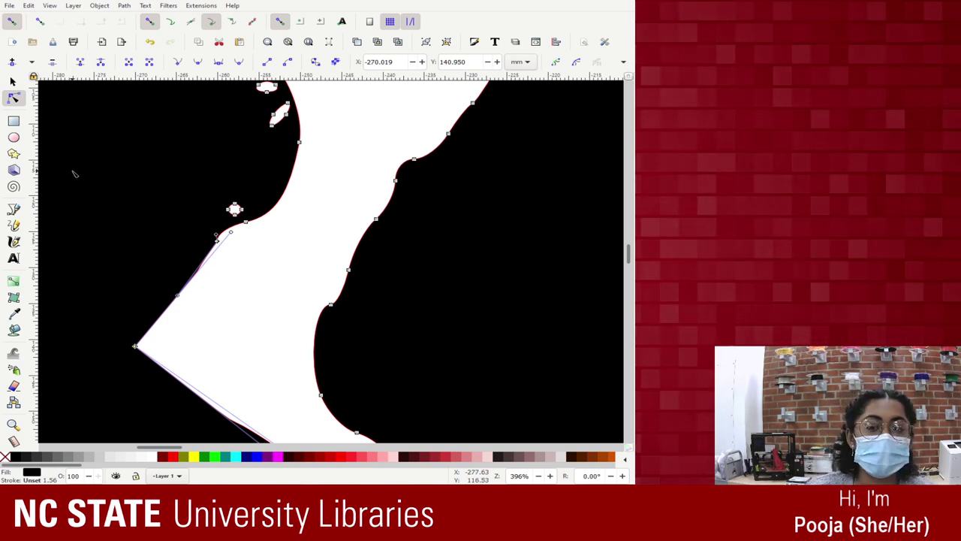
pyautogui.click(247, 292)
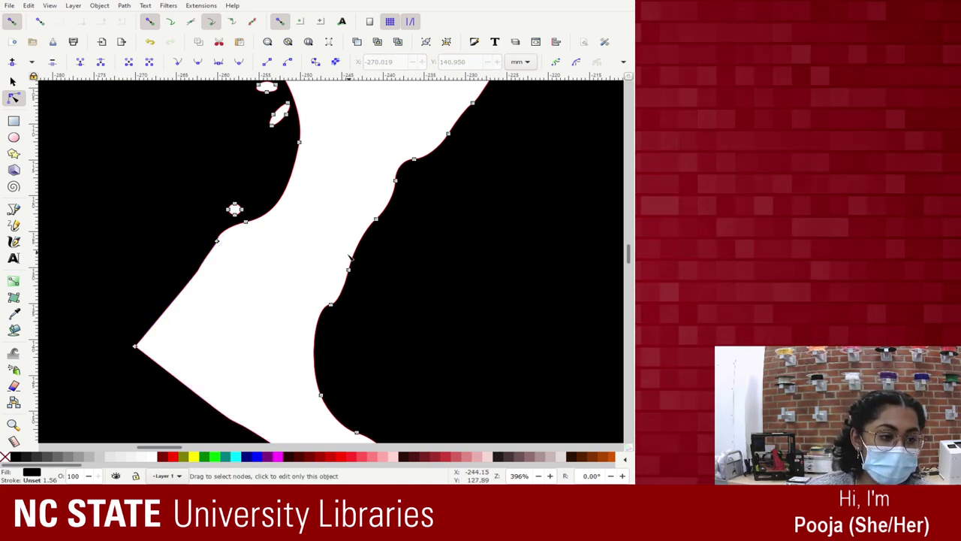
# Try to straighten the crack's left edge by extending the handles of the node just above the middle section's upper corner
pyautogui.scroll(-5, 352, 256)
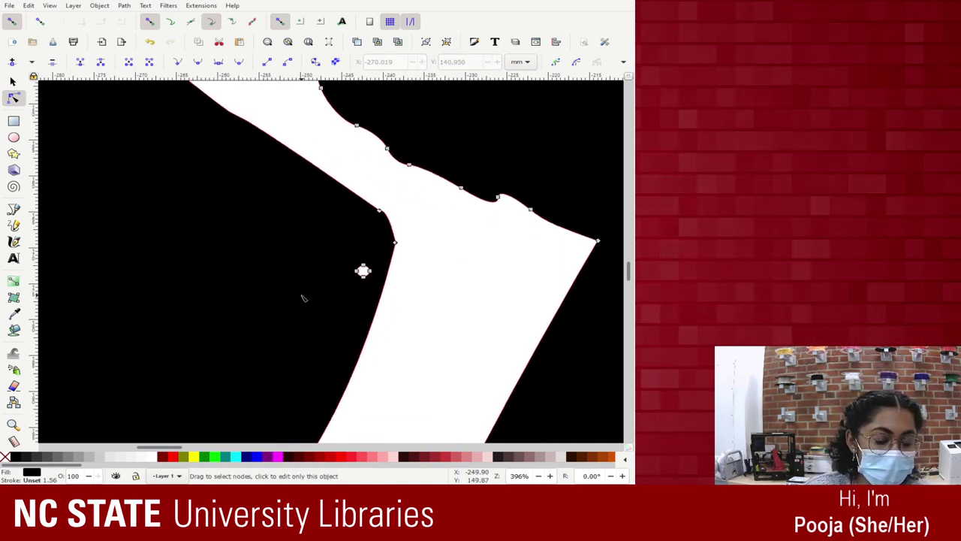
pyautogui.scroll(2, 303, 298)
pyautogui.keyDown('ctrl'); pyautogui.scroll(-3, 303, 298); pyautogui.keyUp('ctrl')
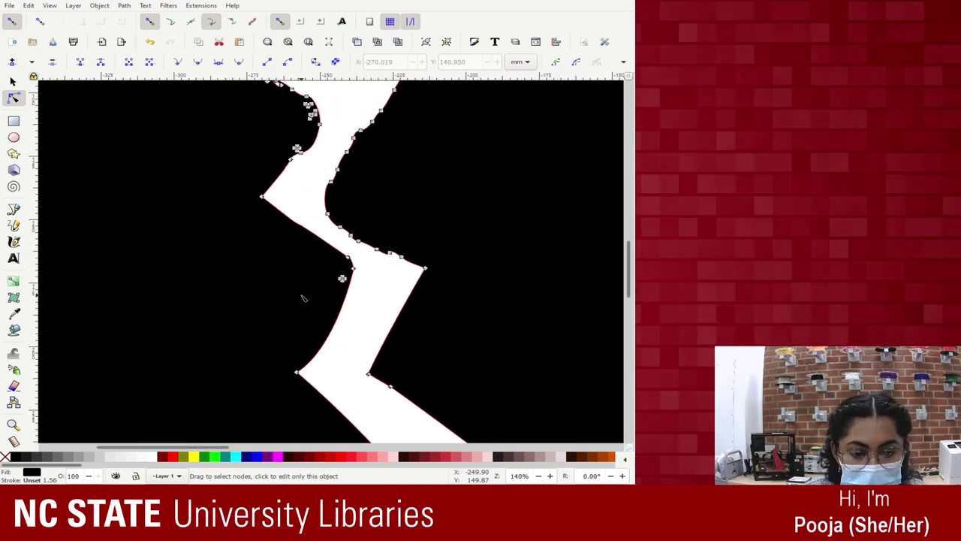
pyautogui.keyDown('ctrl'); pyautogui.scroll(4, 306, 297); pyautogui.keyUp('ctrl')
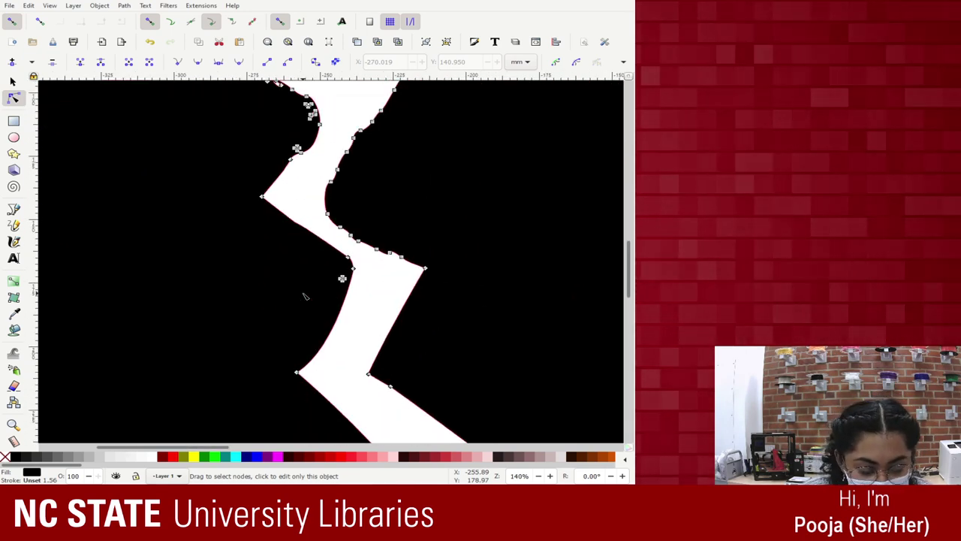
pyautogui.keyDown('ctrl'); pyautogui.scroll(1, 329, 263); pyautogui.keyUp('ctrl')
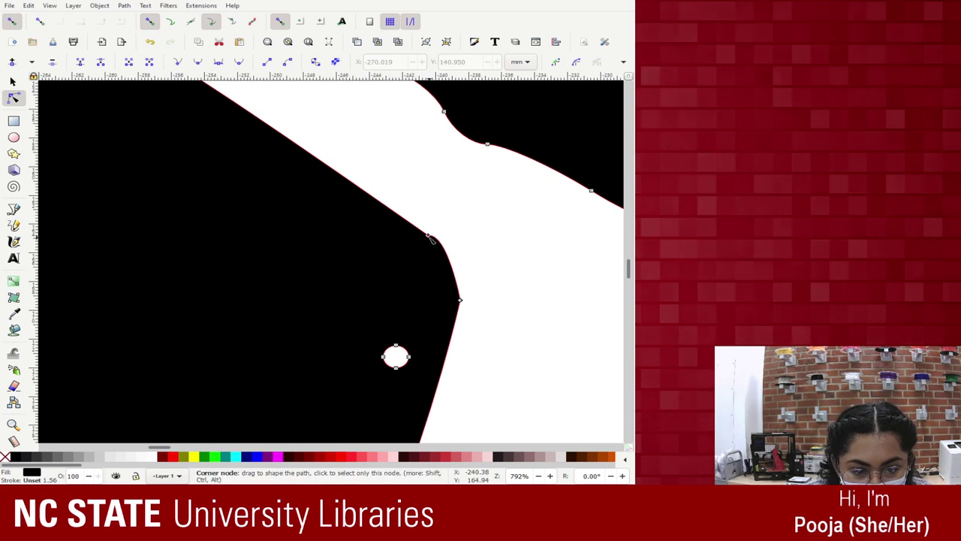
pyautogui.click(429, 237)
pyautogui.press('+')
pyautogui.press('-')
pyautogui.press('-')
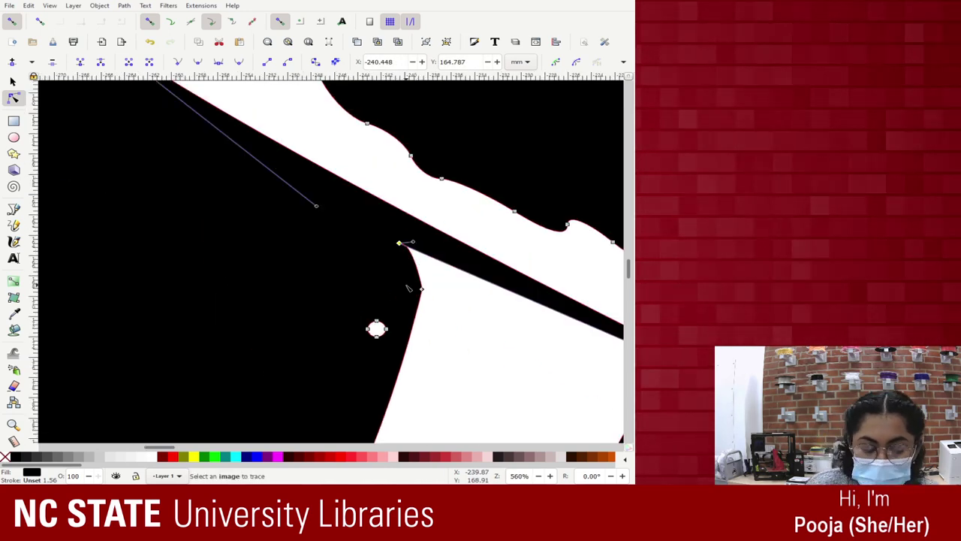
pyautogui.hotkey('ctrl', 'z')
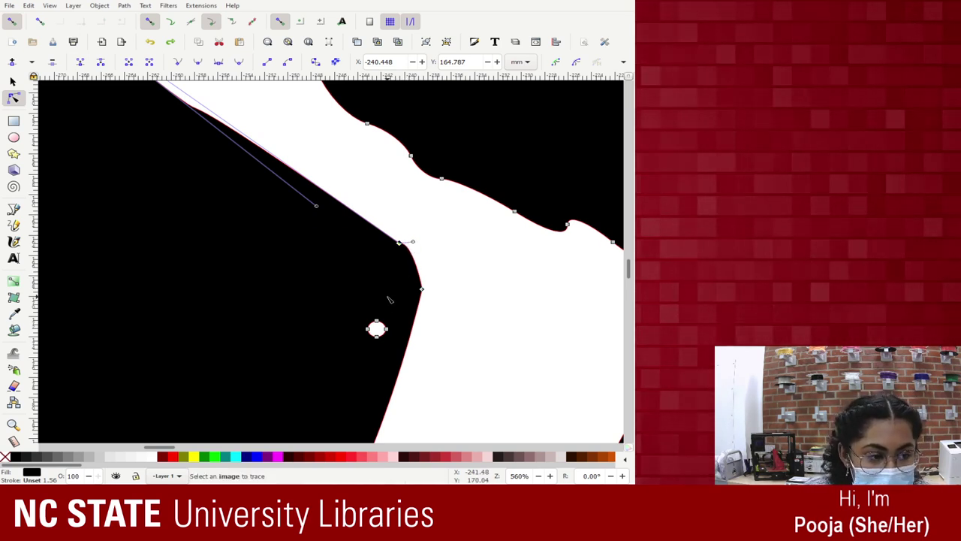
pyautogui.scroll(1, 390, 299)
pyautogui.moveTo(315, 107); pyautogui.dragTo(563, 267)
pyautogui.hotkey('ctrl', 'z')
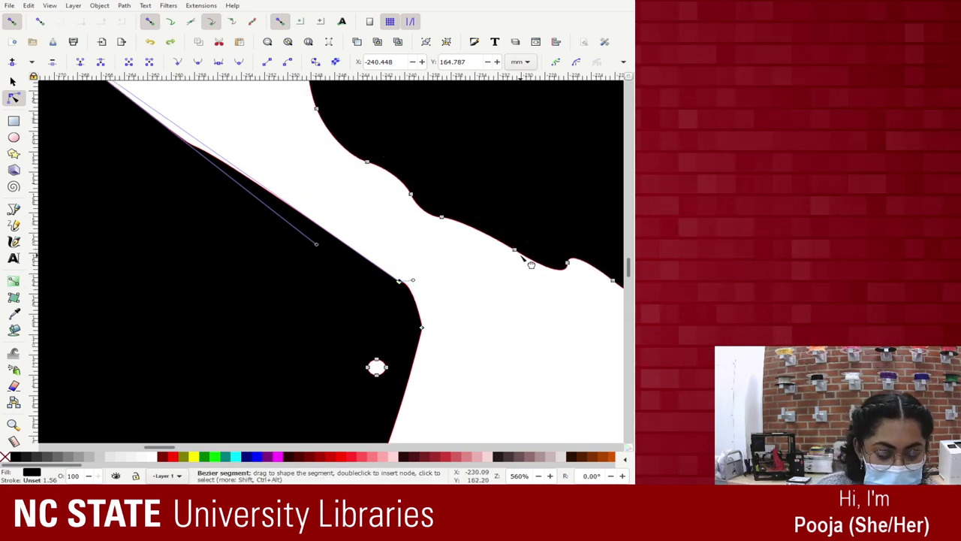
# Delete the node above the middle section's upper left corner, straighten the edge with its end handles, and delete nodes of the neighbouring speck
pyautogui.scroll(-3, 350, 304)
pyautogui.scroll(-1, 321, 245)
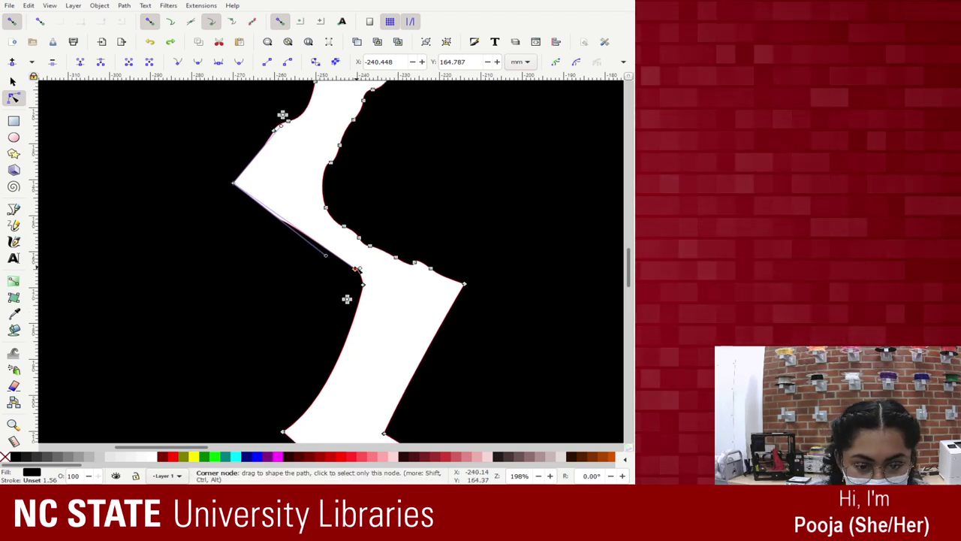
pyautogui.press('Delete')
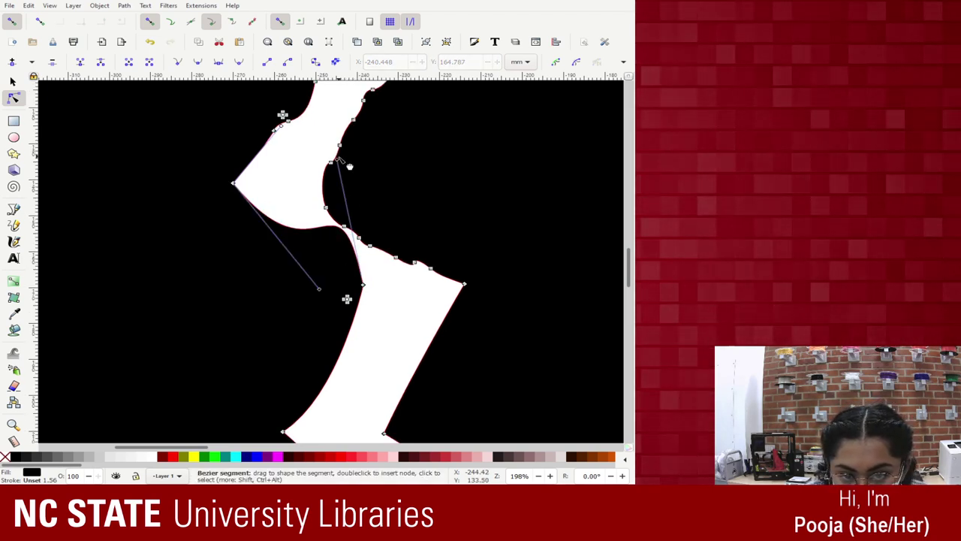
pyautogui.moveTo(287, 175); pyautogui.dragTo(364, 286)
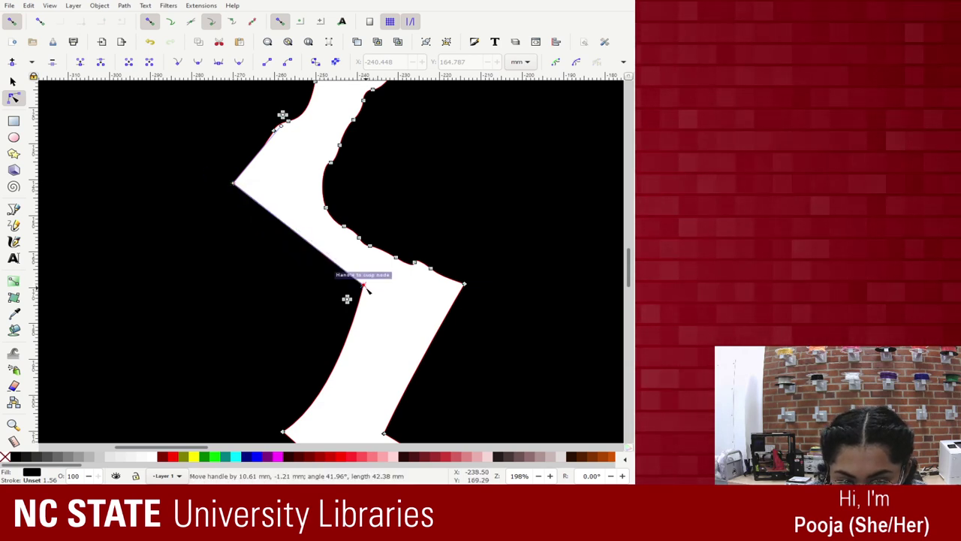
pyautogui.scroll(-4, 316, 301)
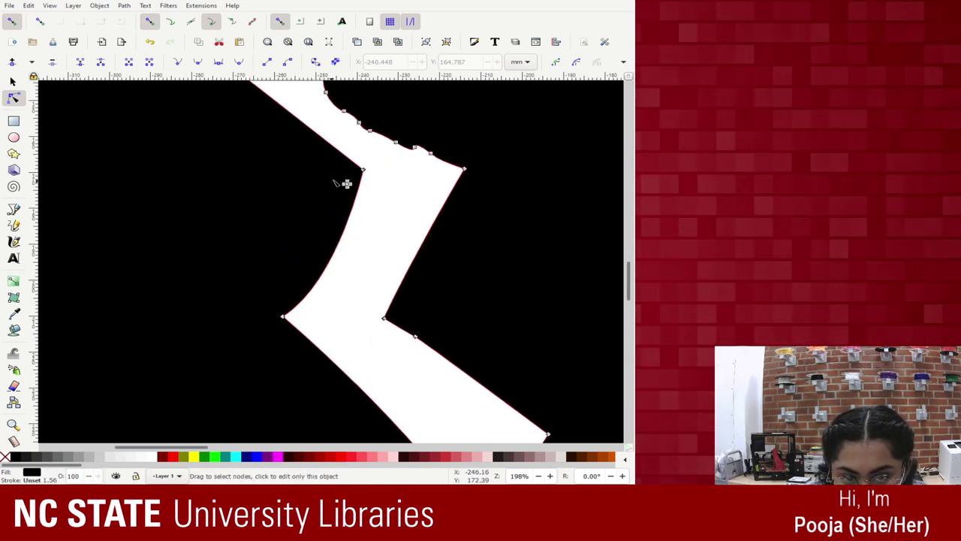
pyautogui.click(356, 188)
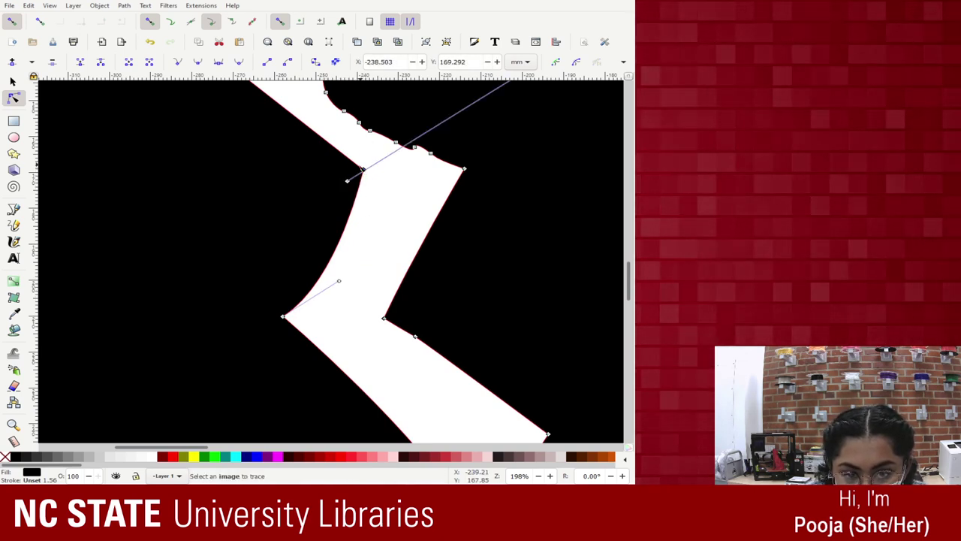
# Try to pull back the long handle of the stray segment crossing the crack at the middle section's upper left corner
pyautogui.scroll(4, 473, 207)
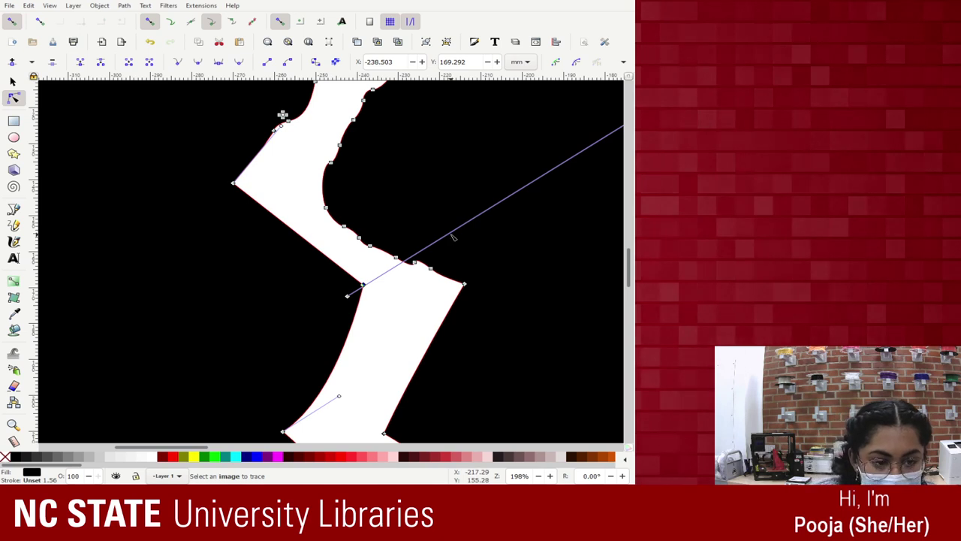
pyautogui.press('-')
pyautogui.press('-')
pyautogui.moveTo(506, 176); pyautogui.dragTo(476, 364)
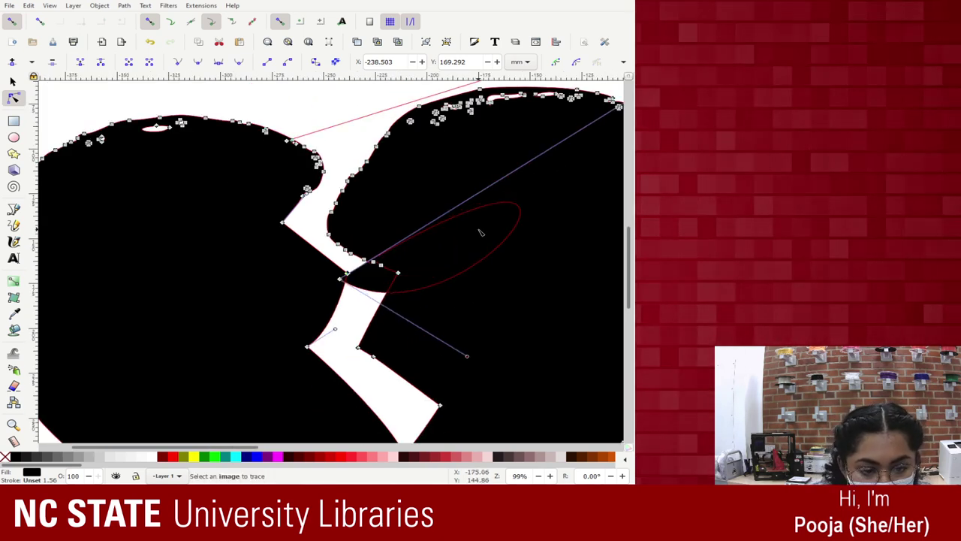
pyautogui.press('Delete')
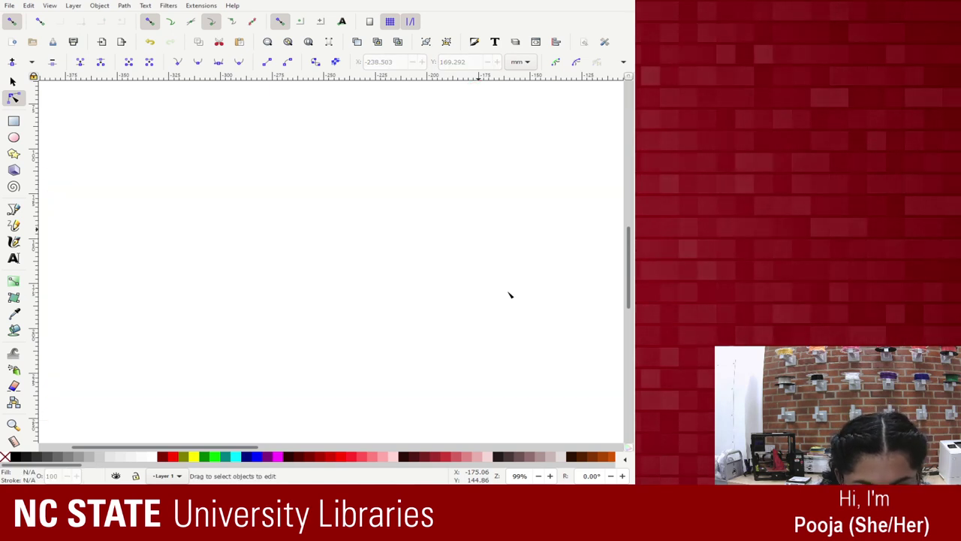
pyautogui.hotkey('ctrl', 'z')
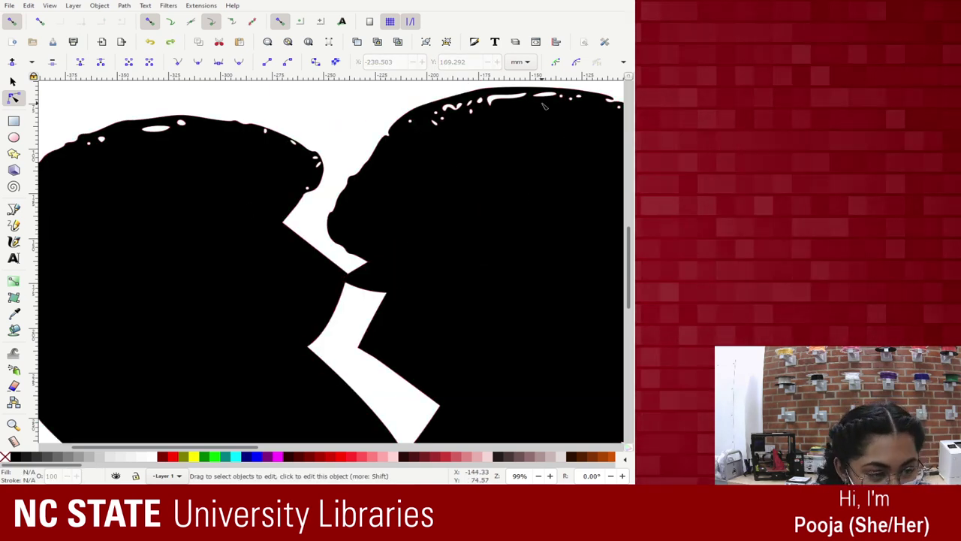
pyautogui.click(350, 280)
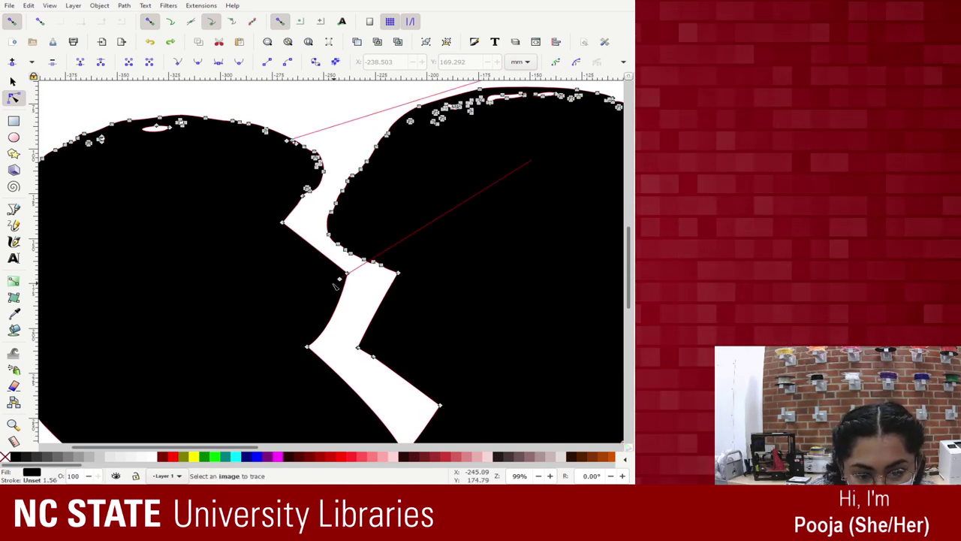
# Examine the stray segment at the middle section's upper left corner and follow its long handle across the heart's right half
pyautogui.click(341, 279)
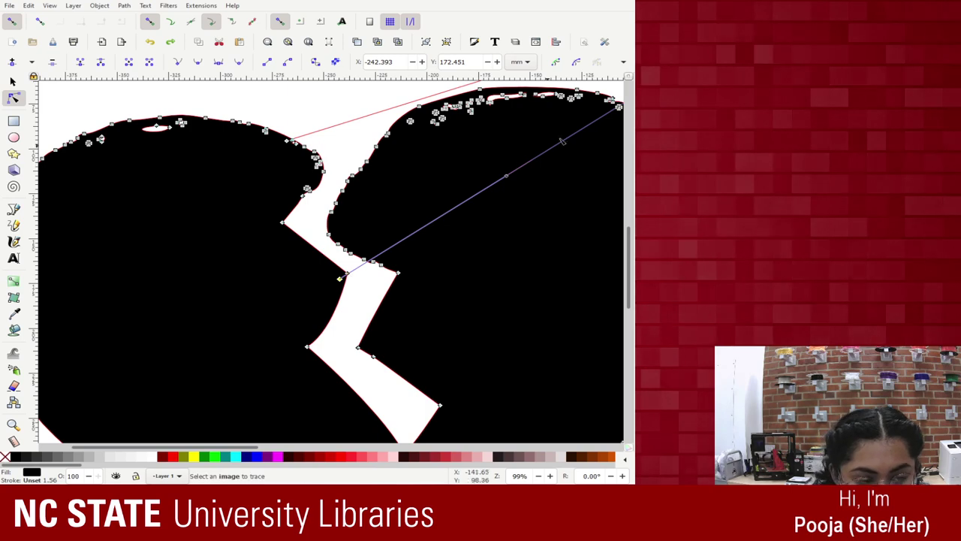
pyautogui.scroll(3, 607, 175)
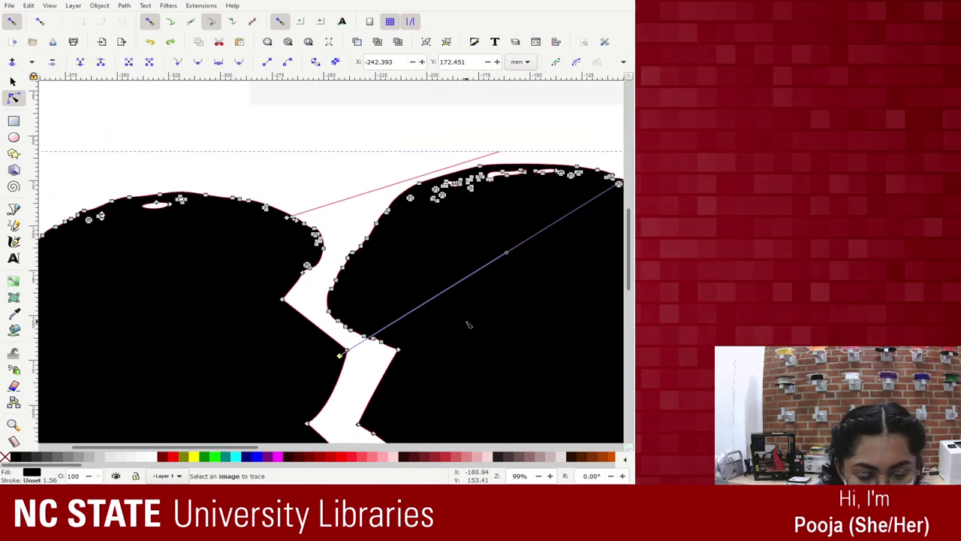
pyautogui.press('+')
pyautogui.press('+')
pyautogui.press('+')
pyautogui.moveTo(181, 440); pyautogui.dragTo(278, 361)
pyautogui.scroll(2, 278, 361)
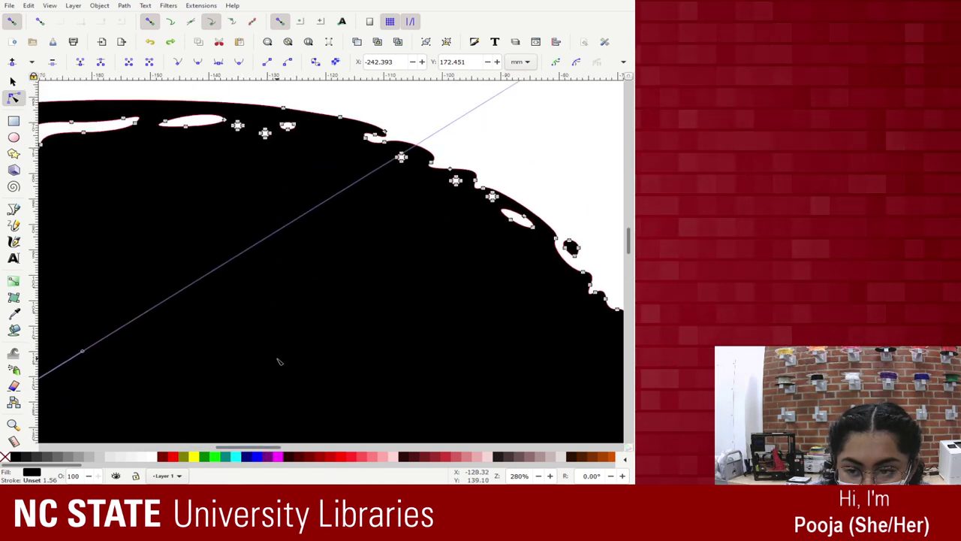
pyautogui.moveTo(429, 189); pyautogui.dragTo(376, 146)
pyautogui.press('+')
pyautogui.scroll(-5, 58, 222)
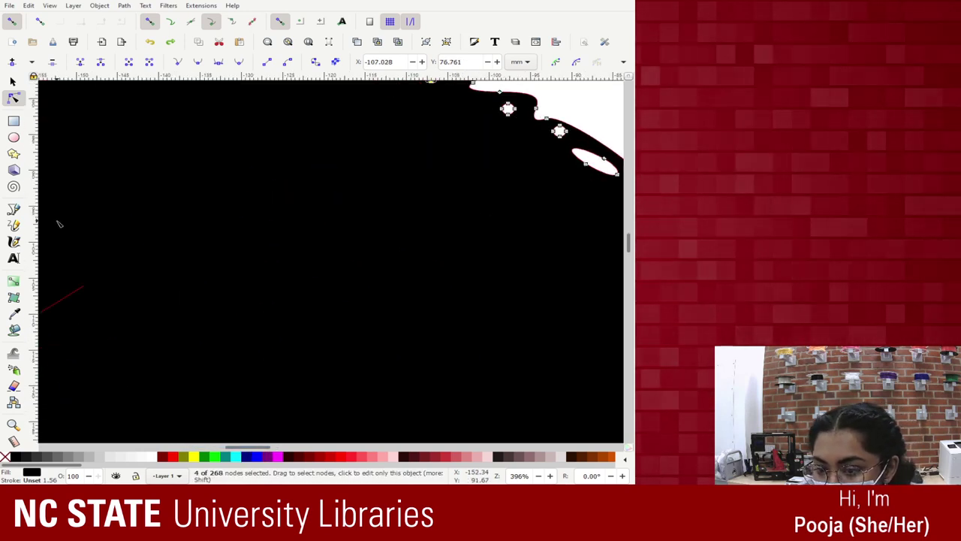
pyautogui.scroll(3, 64, 223)
pyautogui.moveTo(253, 443); pyautogui.dragTo(139, 430)
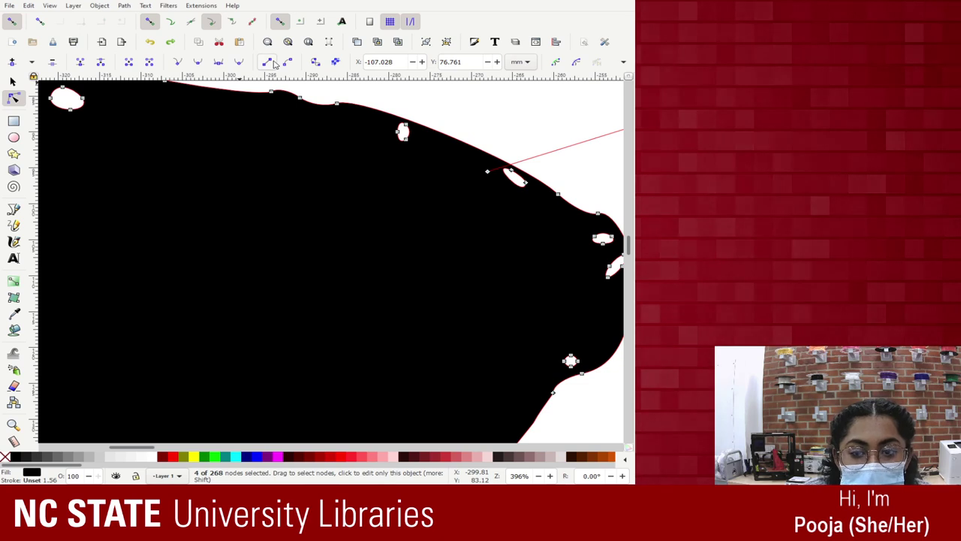
# Convert the segments between the nodes on the crack's right edge, from the inner bend to near the right corner, into straight lines
pyautogui.scroll(-3, 503, 167)
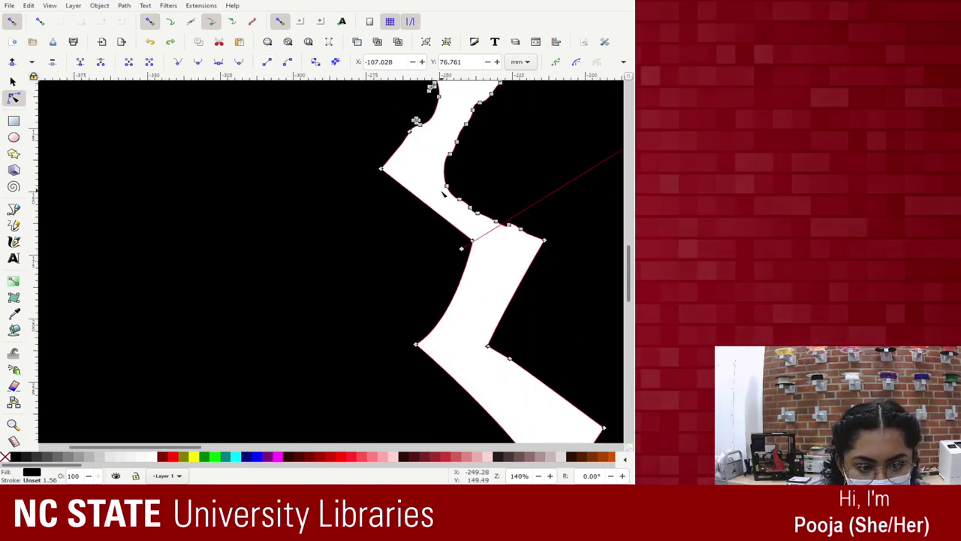
pyautogui.moveTo(437, 171); pyautogui.dragTo(540, 234)
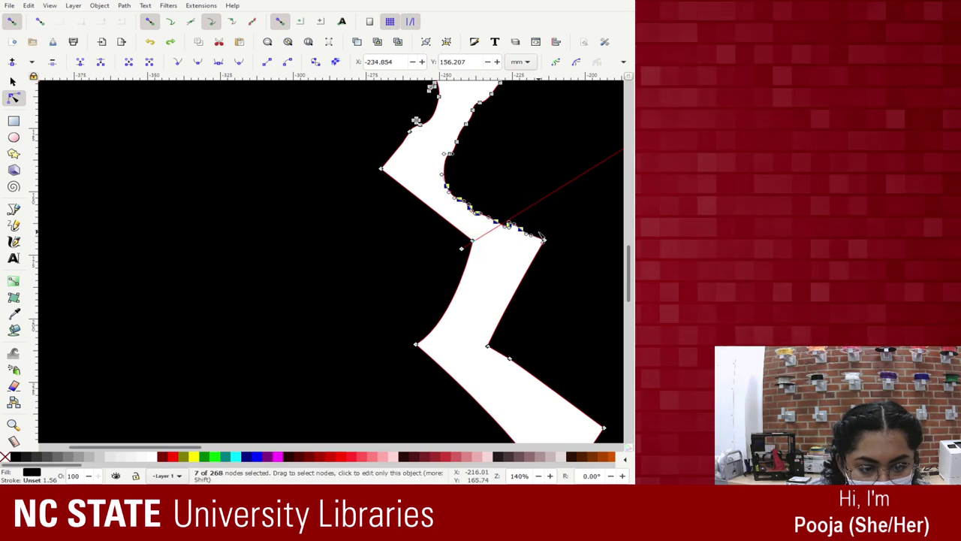
pyautogui.click(269, 65)
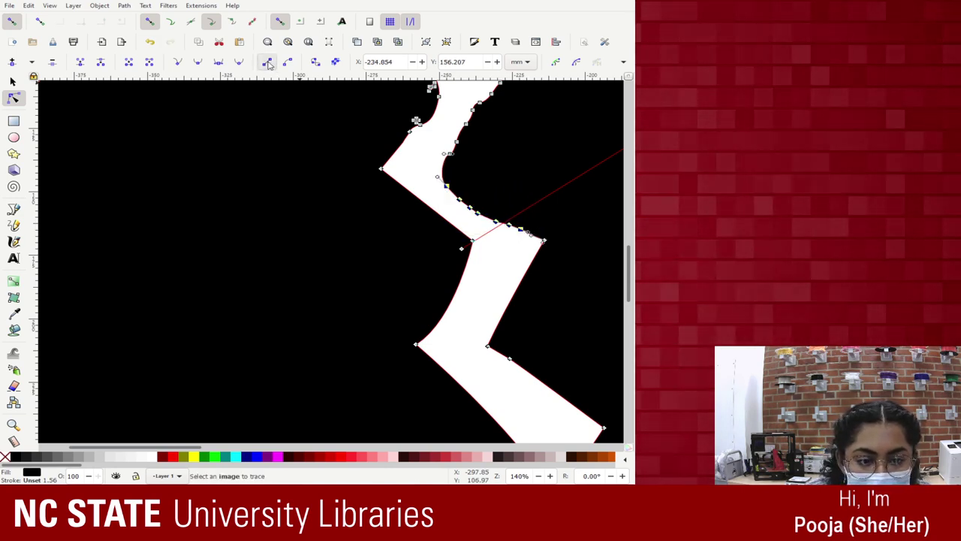
pyautogui.scroll(1, 472, 141)
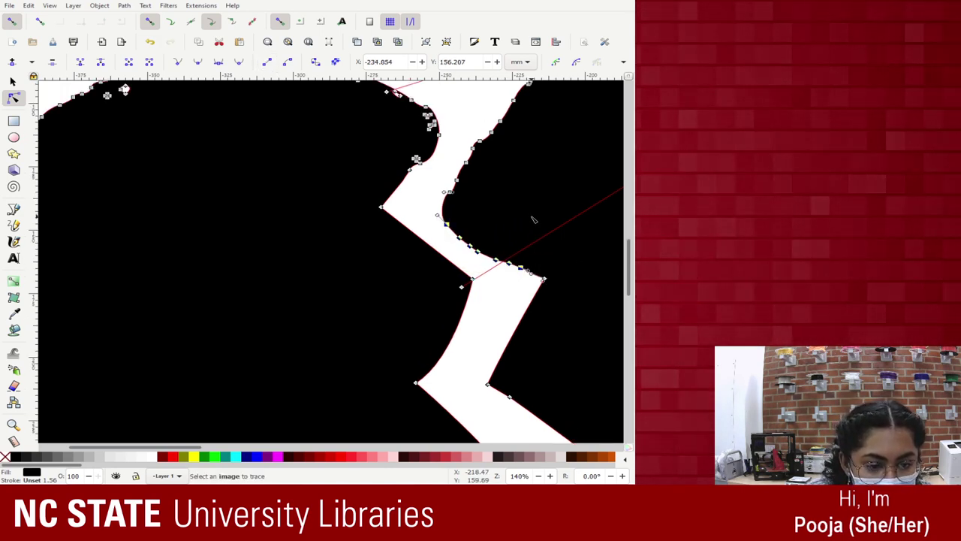
pyautogui.click(498, 284)
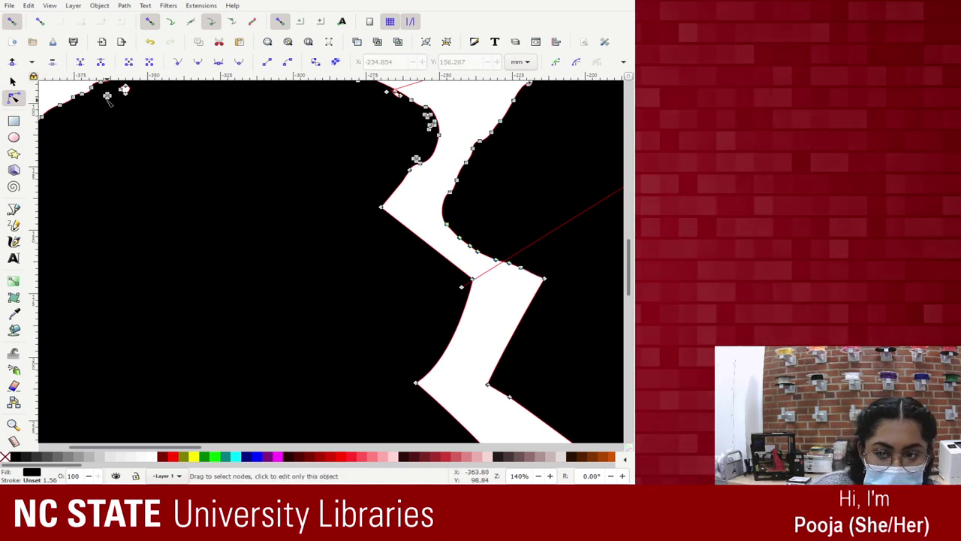
pyautogui.hotkey('ctrl', 'z')
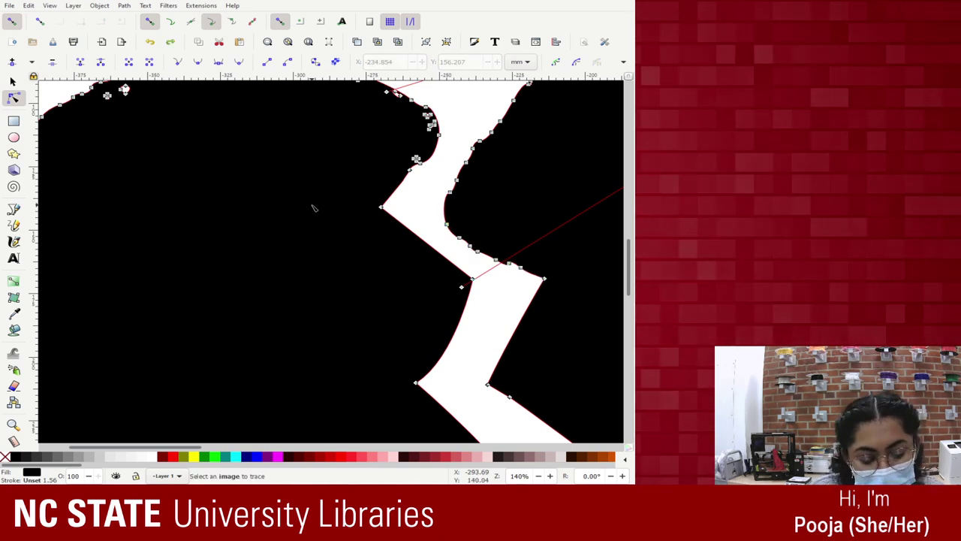
pyautogui.press('+')
pyautogui.press('+')
pyautogui.moveTo(121, 448); pyautogui.dragTo(161, 451)
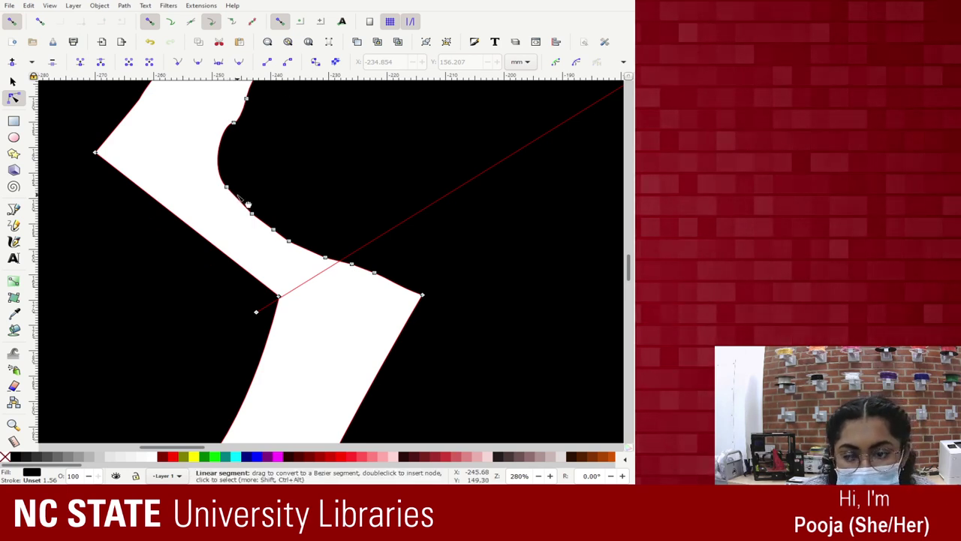
# Delete the nodes along the crack's right edge between the inner bend and the right corner of the middle section
pyautogui.moveTo(406, 283); pyautogui.dragTo(392, 272)
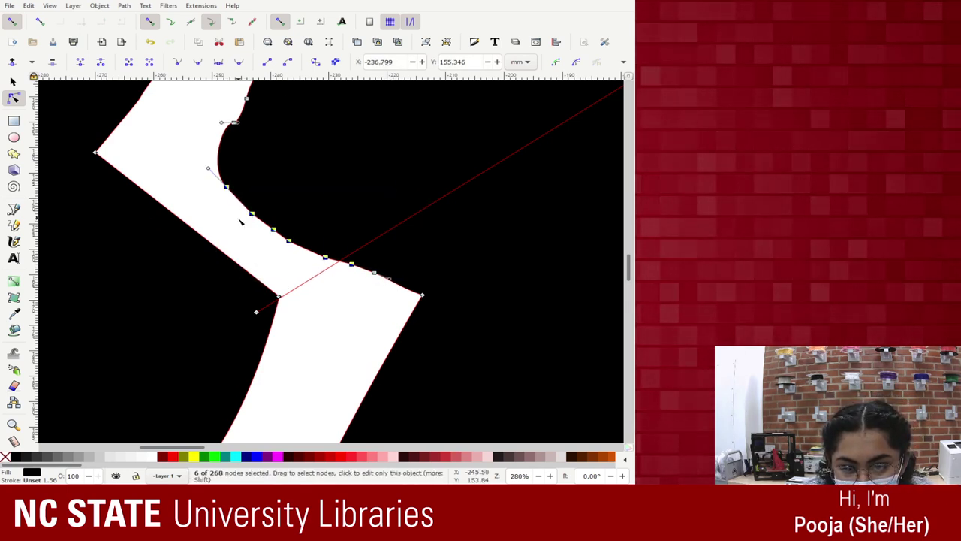
pyautogui.click(12, 81)
pyautogui.click(14, 98)
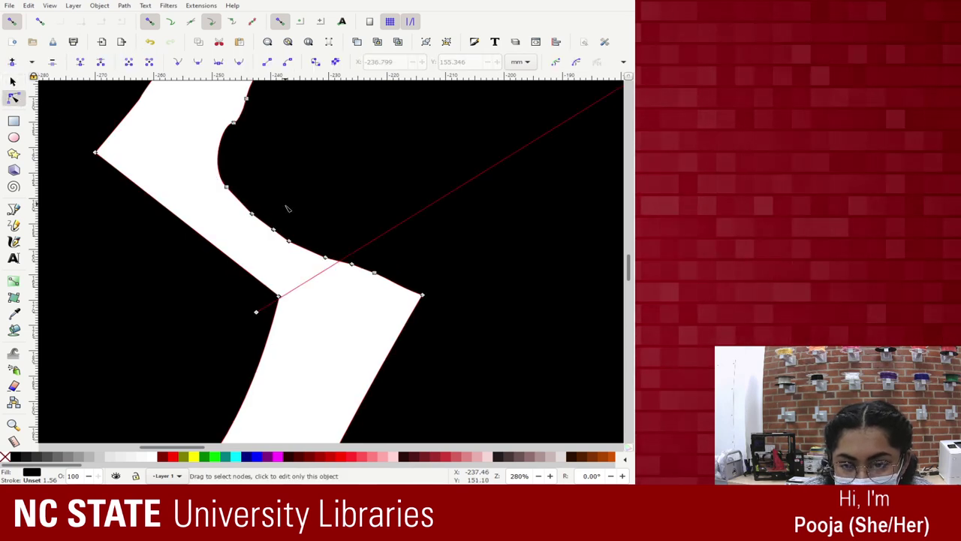
pyautogui.moveTo(250, 203); pyautogui.dragTo(404, 282)
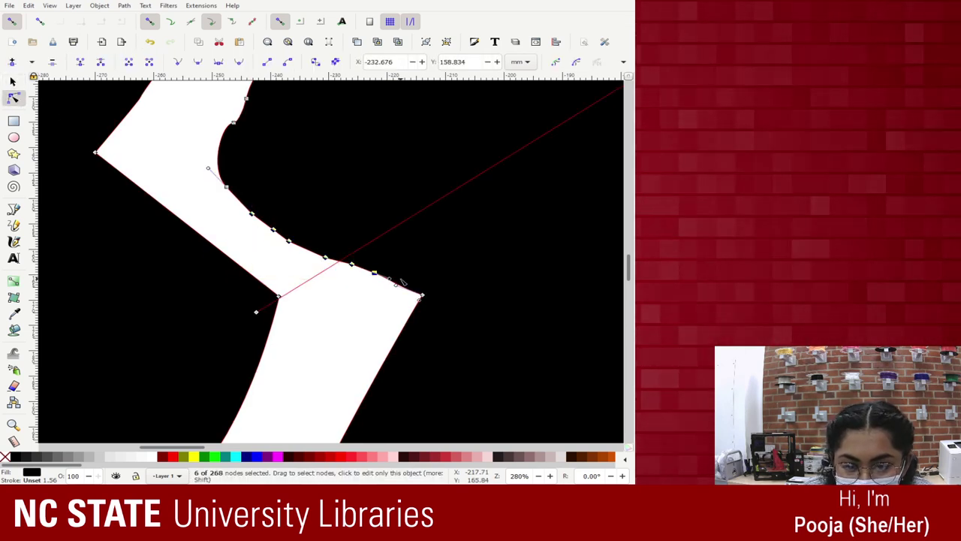
pyautogui.press('Delete')
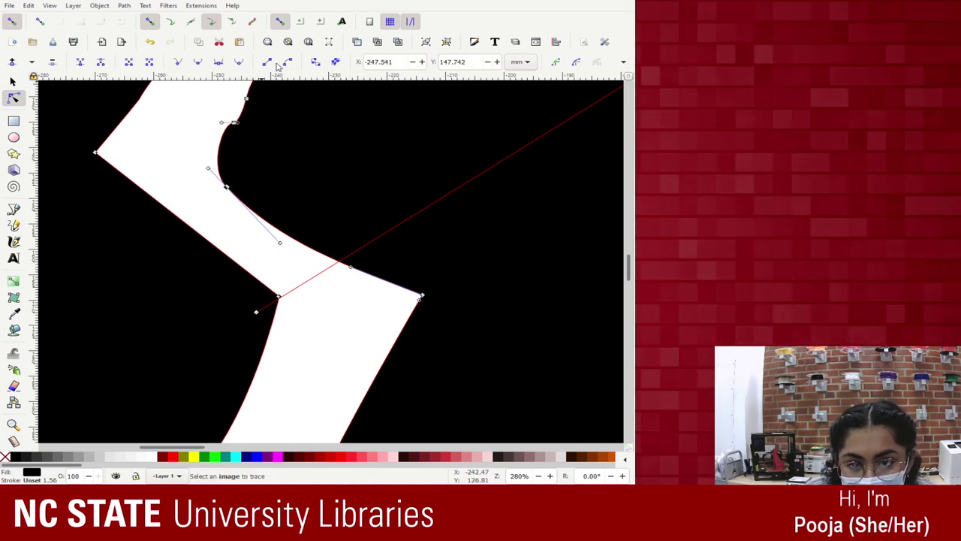
# Make the inner bend node a cusp, move it up and left to form a sharp corner, and straighten the edge below it
pyautogui.click(178, 66)
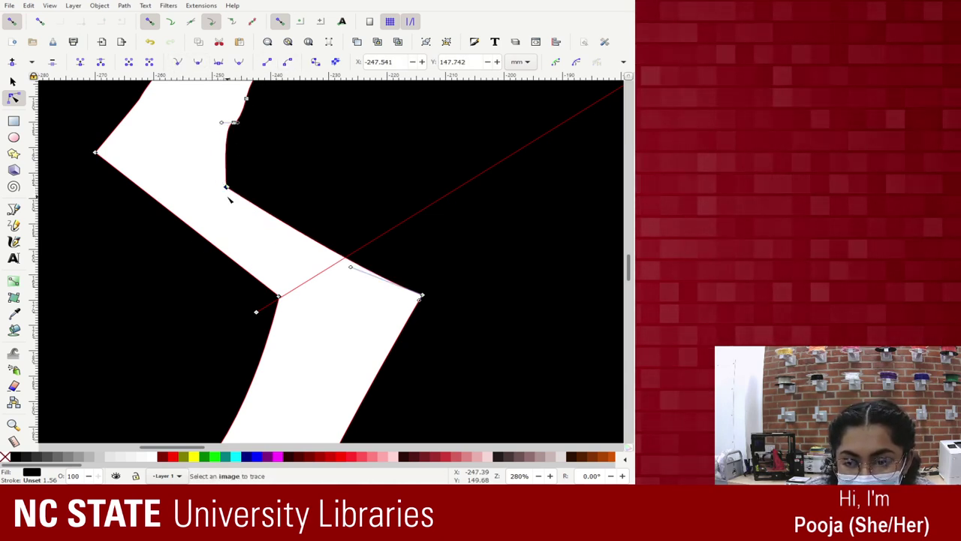
pyautogui.moveTo(227, 188); pyautogui.dragTo(201, 138)
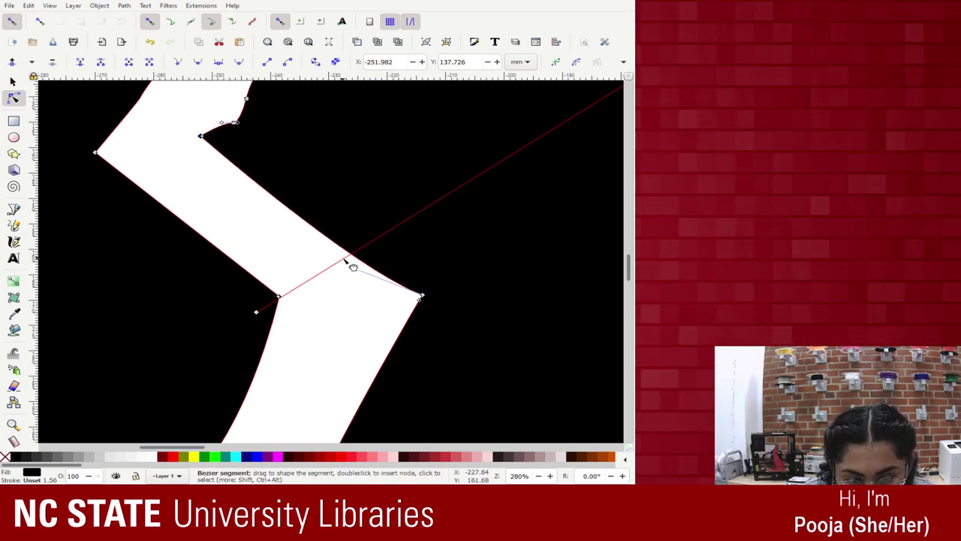
pyautogui.moveTo(350, 269); pyautogui.dragTo(254, 160)
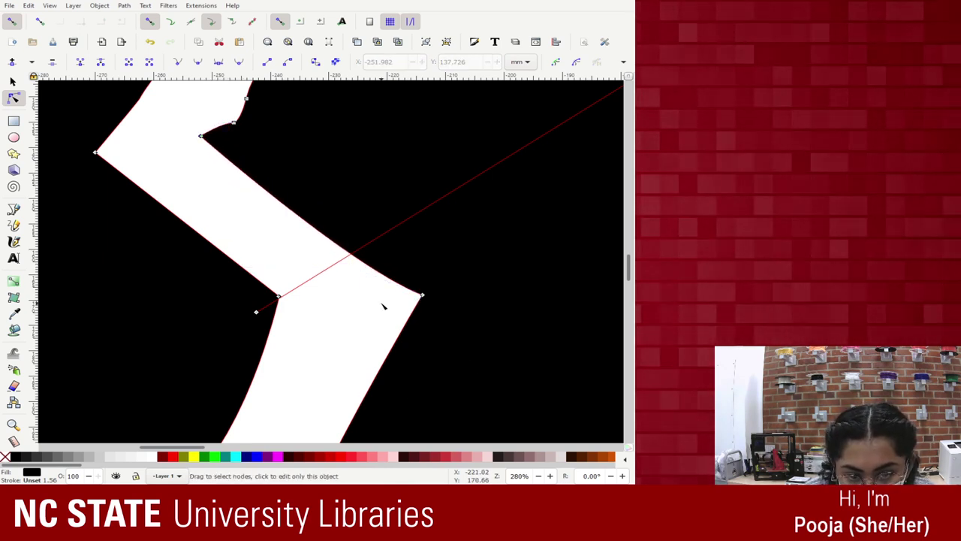
pyautogui.click(422, 295)
pyautogui.moveTo(350, 267); pyautogui.dragTo(290, 194)
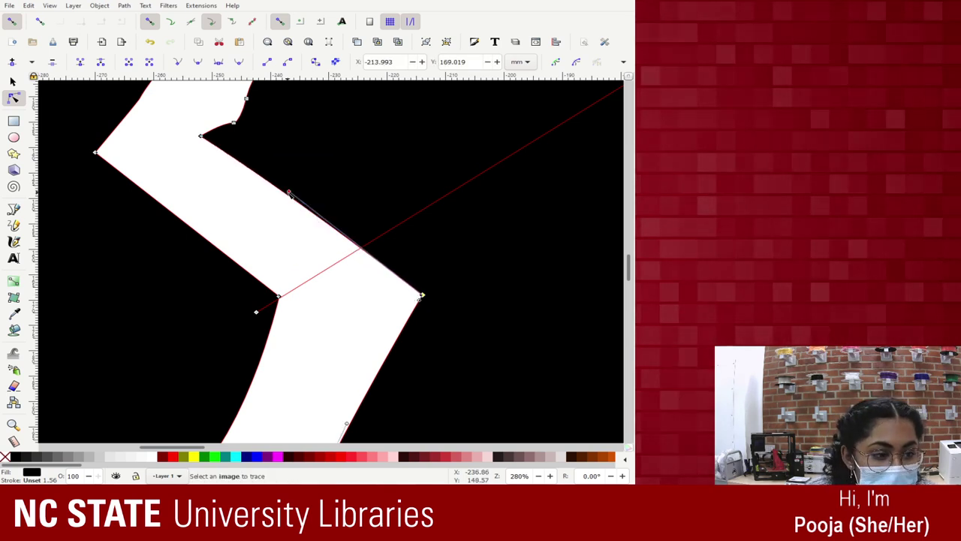
# Straighten the curved left edge of the crack's middle section by adjusting the lower left corner's handle
pyautogui.scroll(-10, 391, 296)
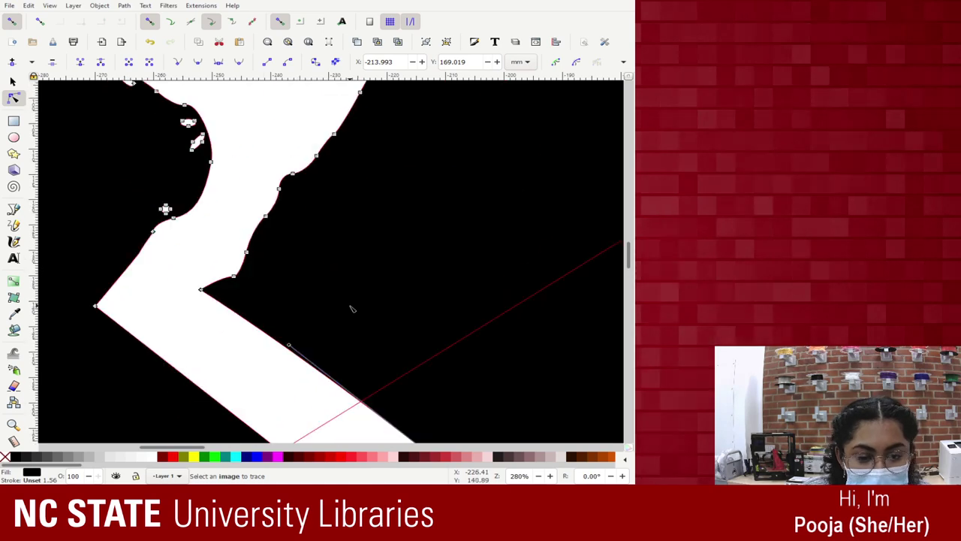
pyautogui.scroll(10, 350, 313)
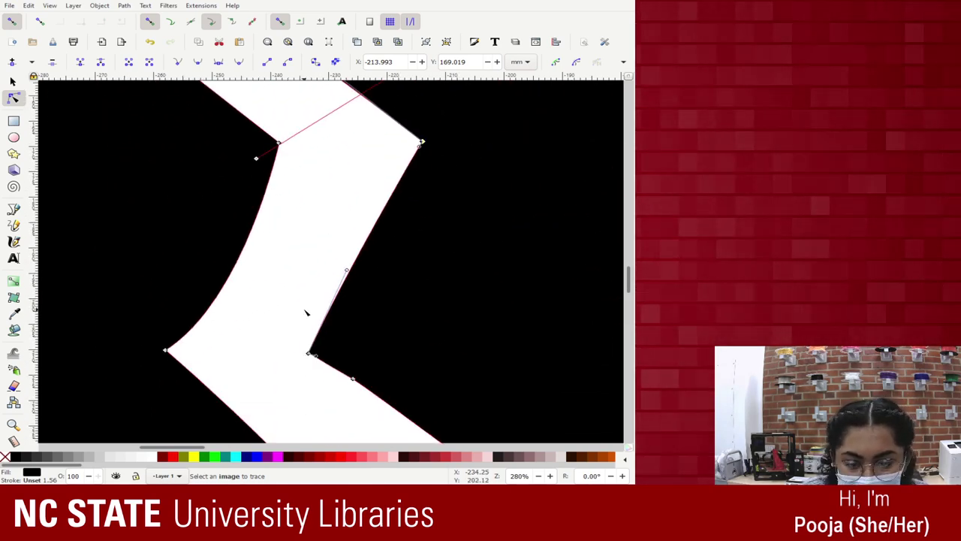
pyautogui.moveTo(166, 349); pyautogui.dragTo(227, 203)
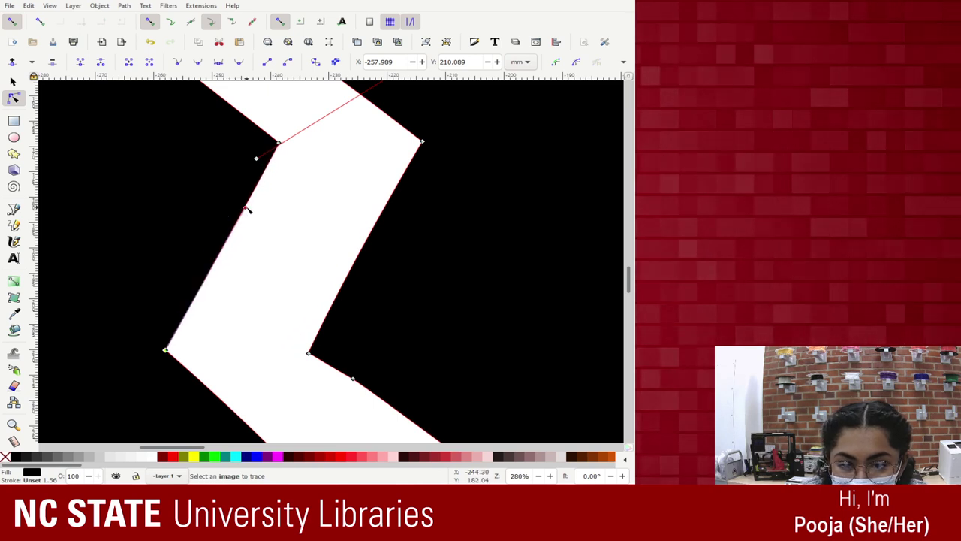
# Remove the extra node on the crack's lower right edge and straighten that edge with its handles
pyautogui.scroll(-3, 313, 248)
pyautogui.scroll(-2, 314, 248)
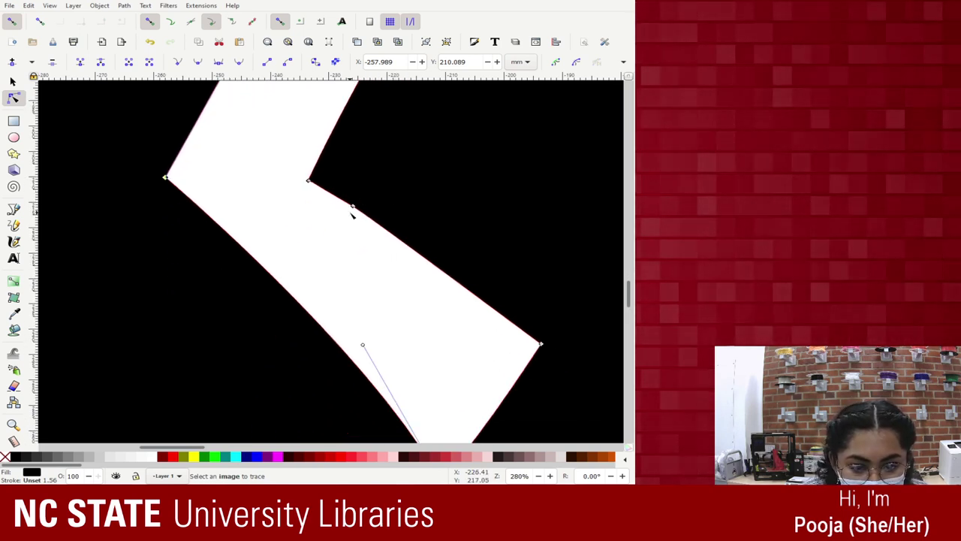
pyautogui.moveTo(352, 209); pyautogui.dragTo(307, 180)
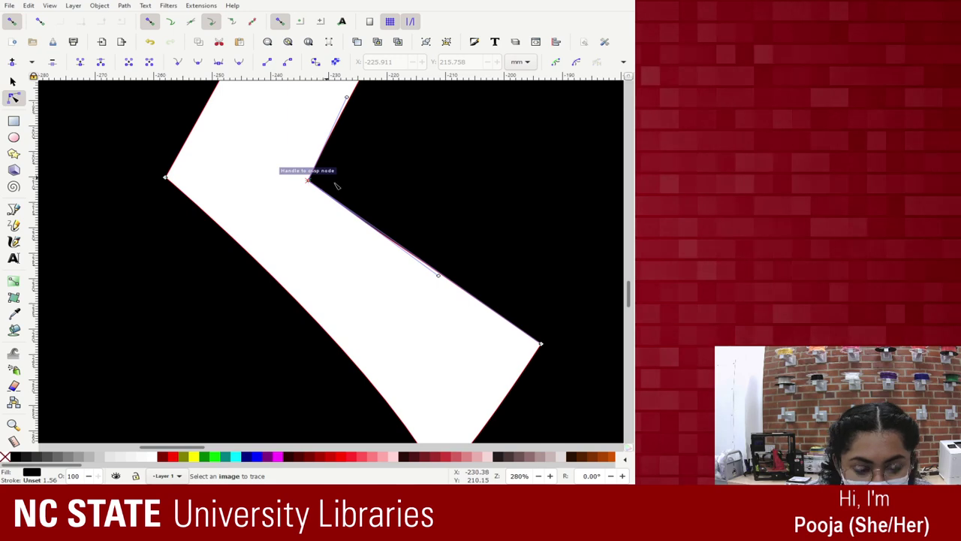
# Delete the jagged nodes along the crack's upper right edge, from the sharp inner corner up to the right lobe
pyautogui.scroll(3, 469, 105)
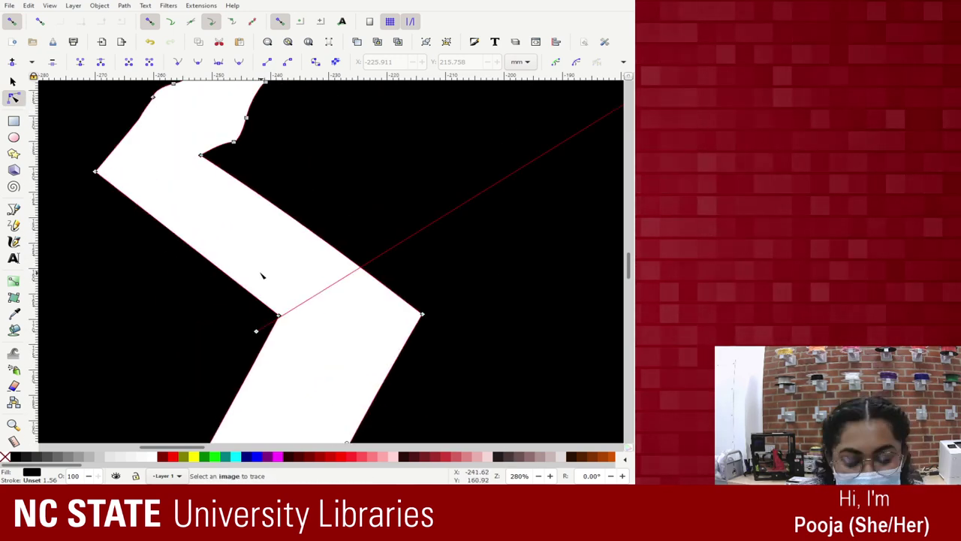
pyautogui.hscroll(2, 470, 105)
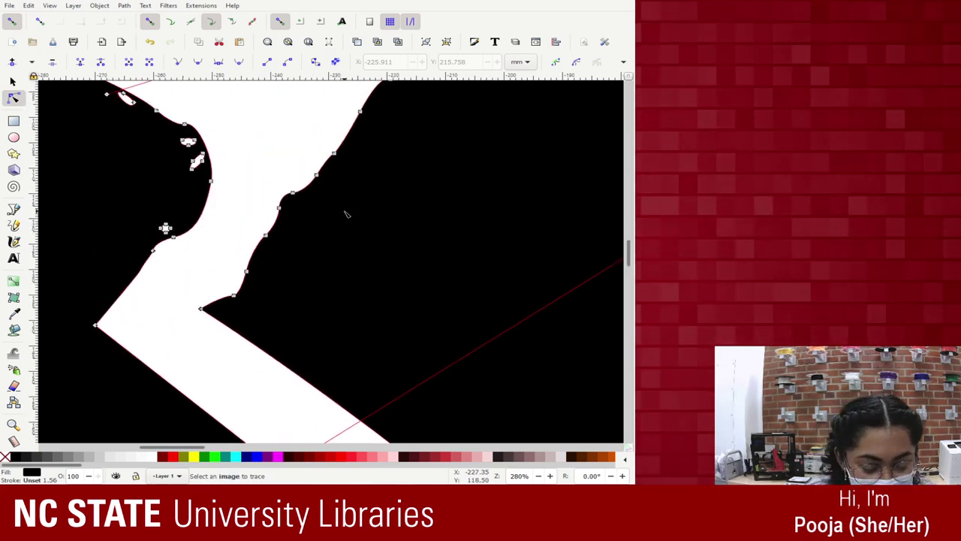
pyautogui.scroll(-1, 346, 214)
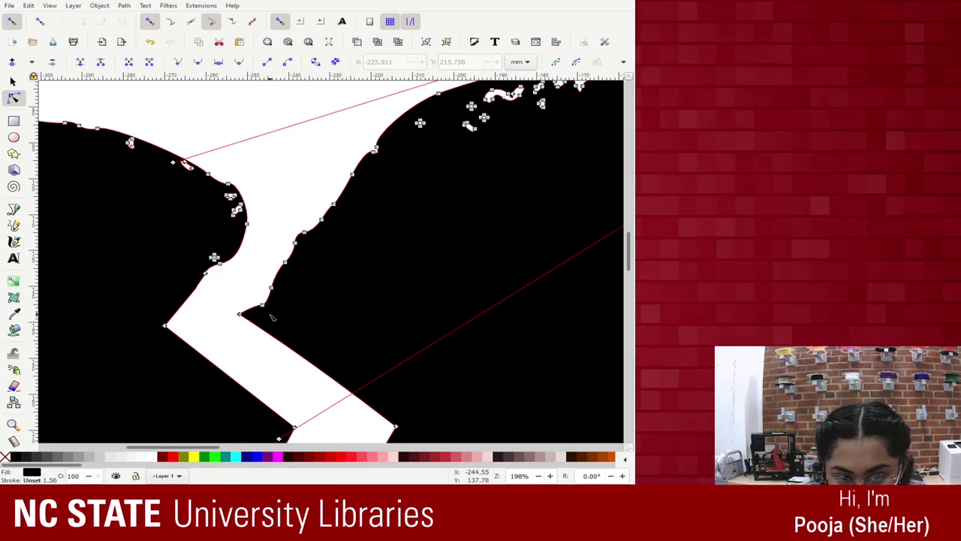
pyautogui.moveTo(271, 316); pyautogui.dragTo(347, 166)
pyautogui.moveTo(405, 140); pyautogui.dragTo(406, 140)
pyautogui.scroll(-2, 402, 139)
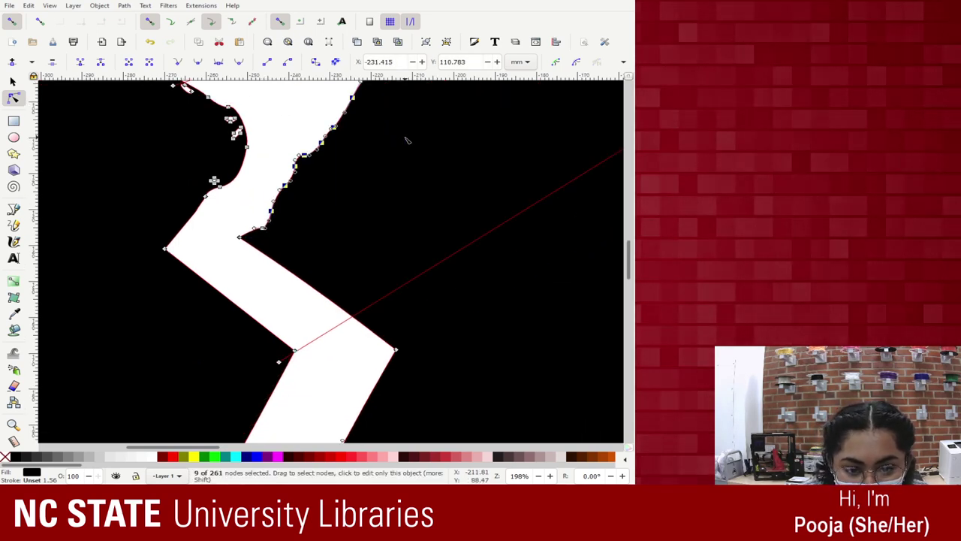
pyautogui.scroll(3, 400, 139)
pyautogui.scroll(-2, 383, 148)
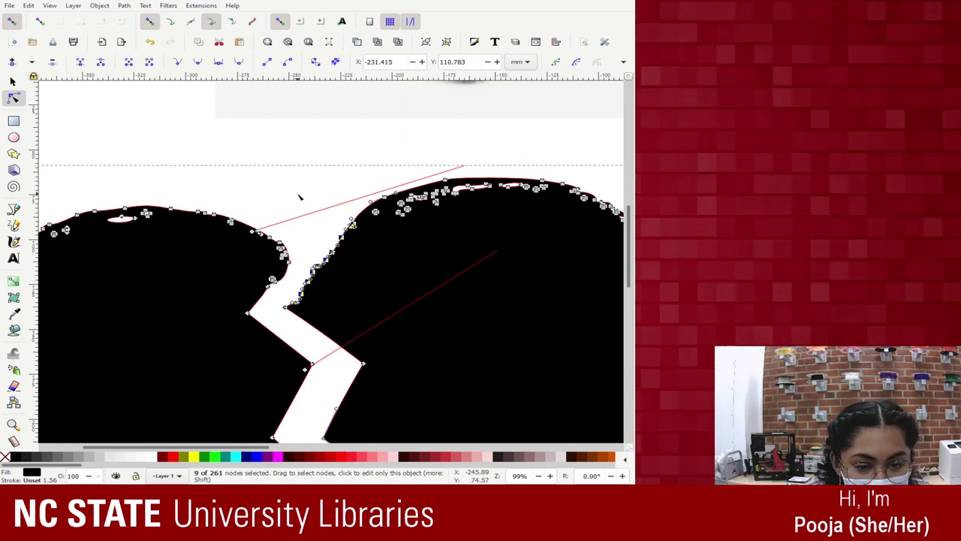
pyautogui.scroll(-1, 300, 199)
pyautogui.scroll(2, 315, 225)
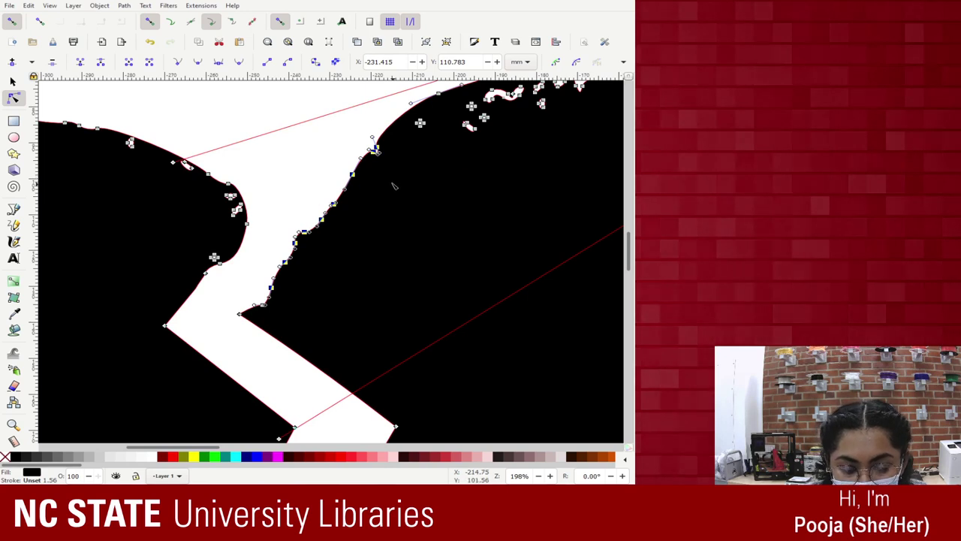
pyautogui.press('Delete')
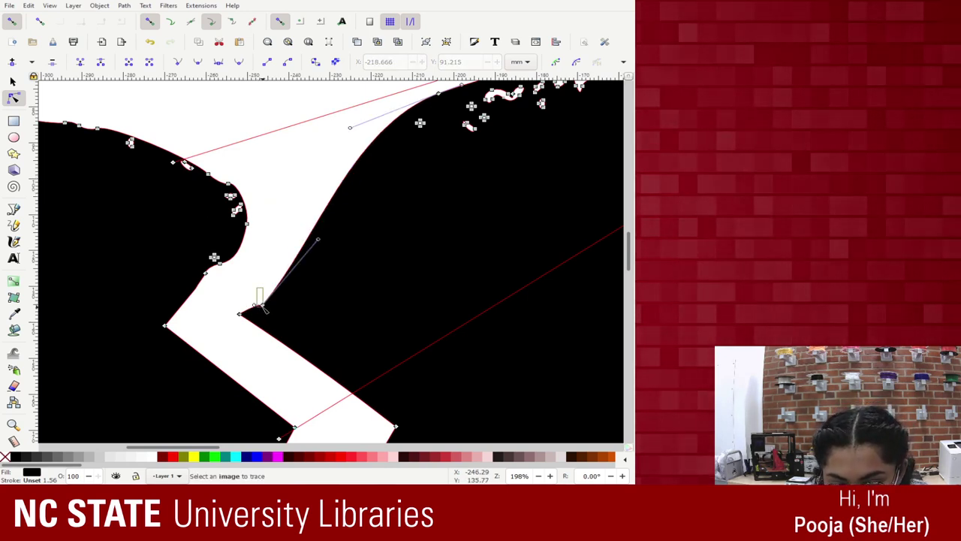
pyautogui.press('Delete')
# Reshape the upper right crack edge into a rounded lobe curve by adjusting the inner corner's handle
pyautogui.scroll(1, 337, 299)
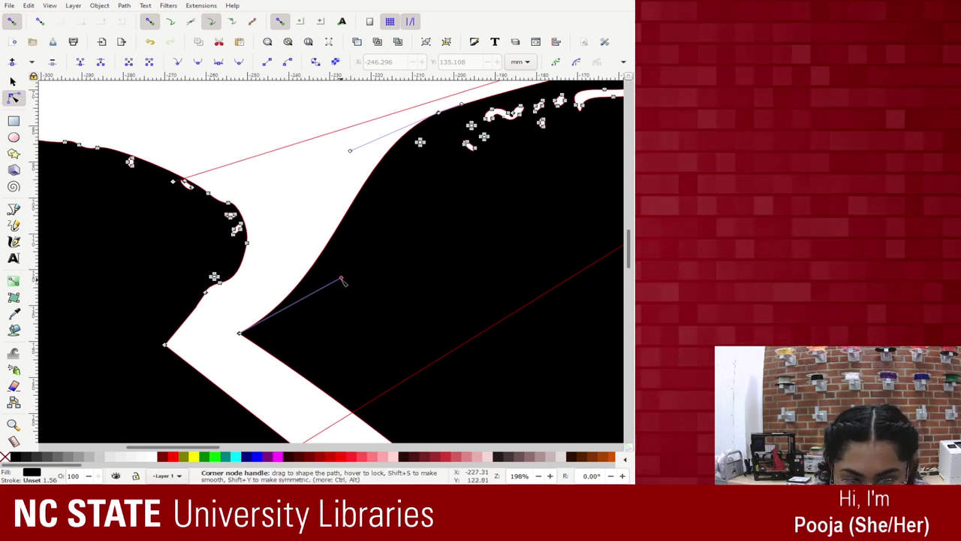
pyautogui.moveTo(340, 283); pyautogui.dragTo(279, 190)
pyautogui.scroll(2, 420, 127)
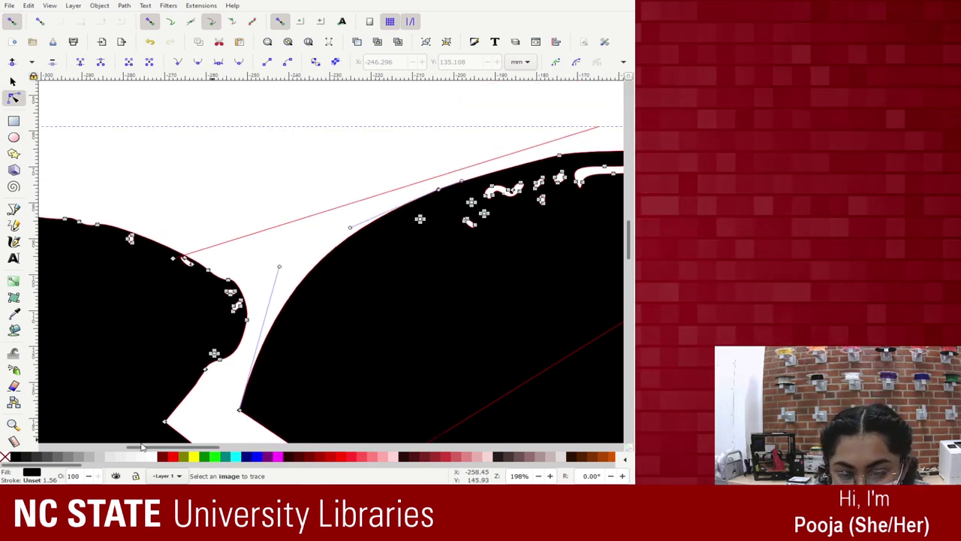
# Delete the white specks and outline nodes along the top of the heart's right lobe
pyautogui.moveTo(158, 448); pyautogui.dragTo(184, 450)
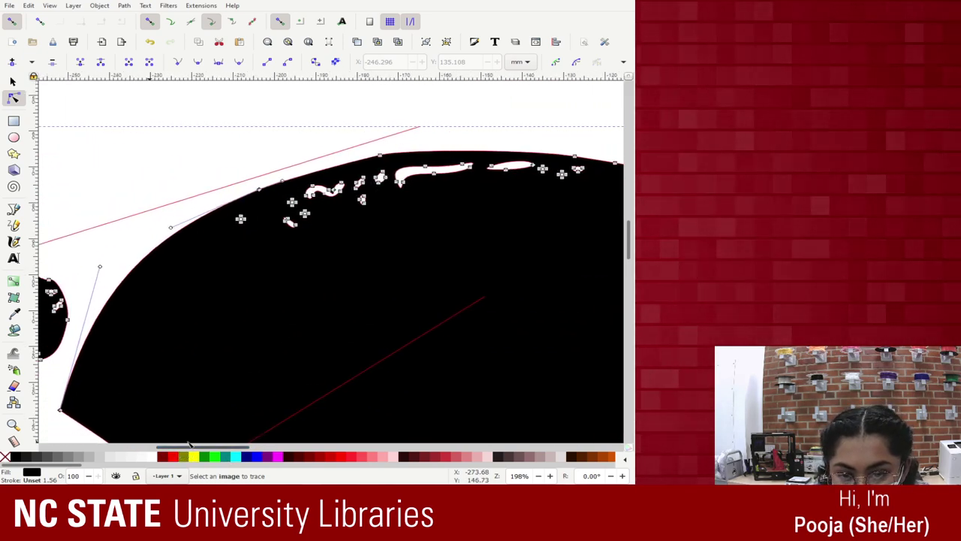
pyautogui.moveTo(203, 139); pyautogui.dragTo(596, 241)
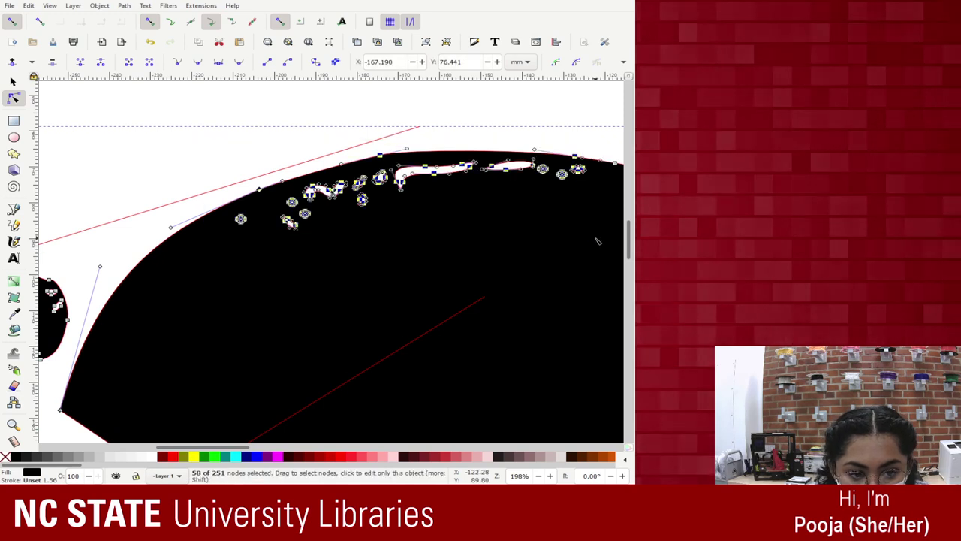
pyautogui.moveTo(189, 449); pyautogui.dragTo(203, 449)
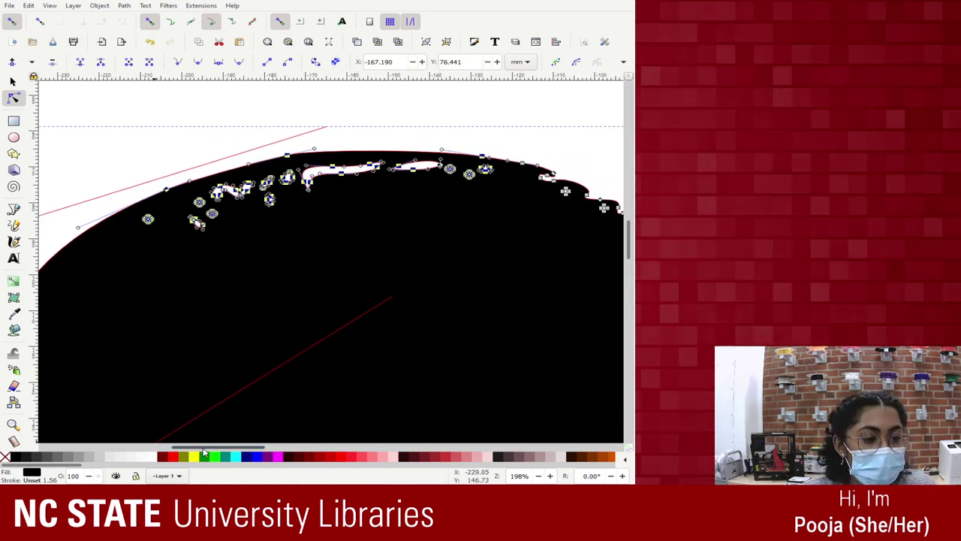
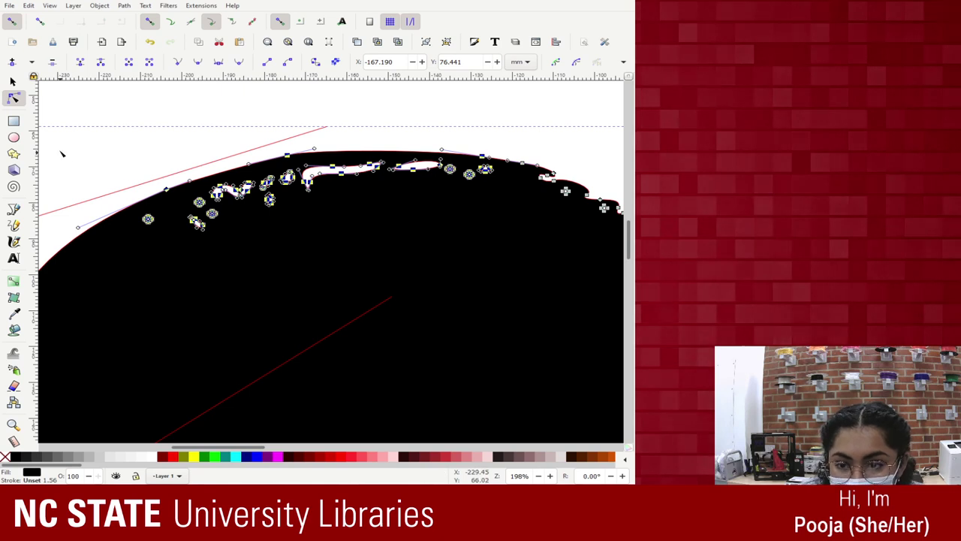
pyautogui.click(12, 82)
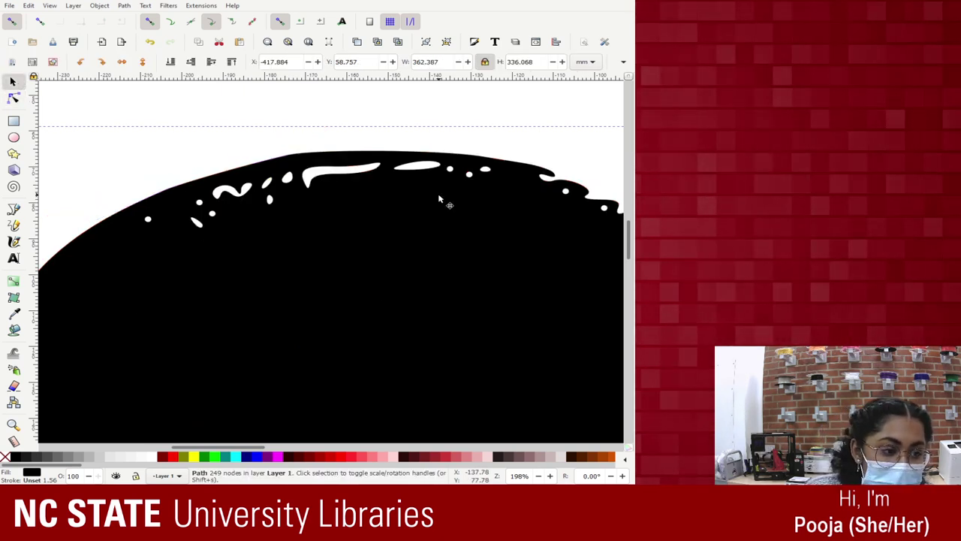
pyautogui.click(13, 98)
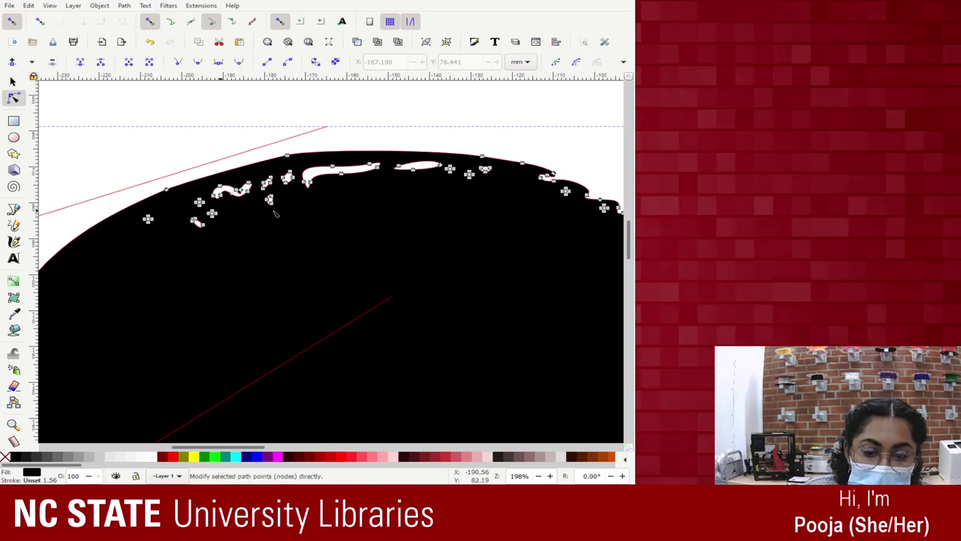
pyautogui.moveTo(428, 295); pyautogui.dragTo(517, 266)
pyautogui.press('Delete')
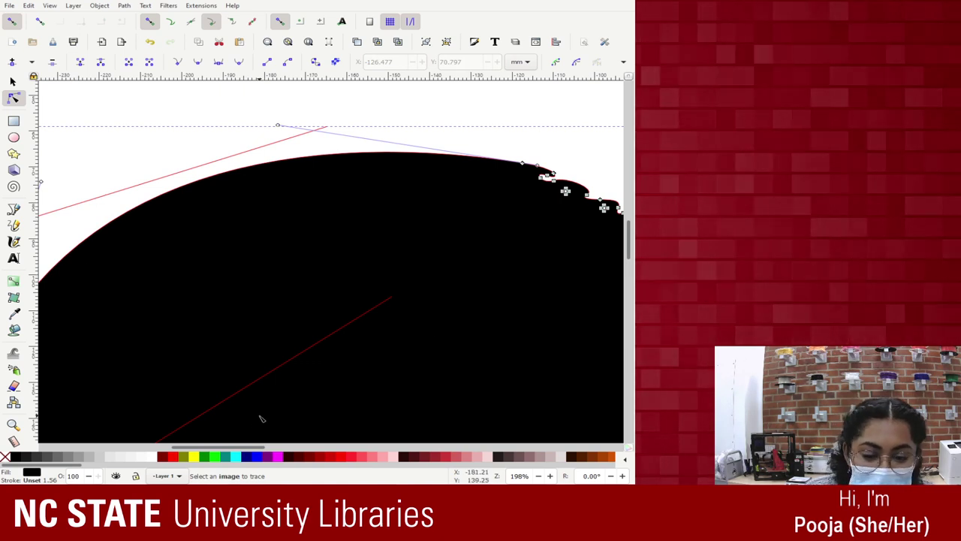
# Delete the jagged outline nodes and specks around the right lobe's upper right shoulder
pyautogui.moveTo(234, 451); pyautogui.dragTo(291, 450)
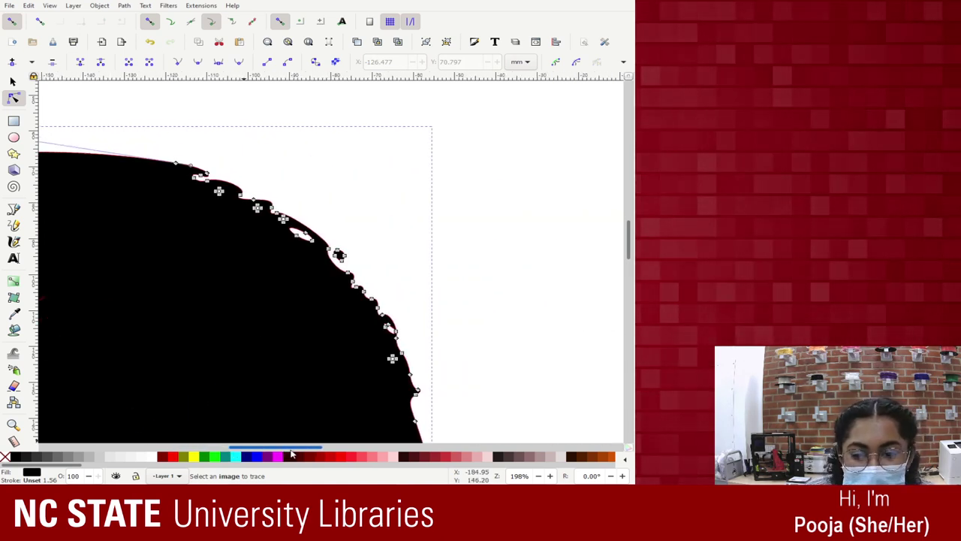
pyautogui.moveTo(168, 135); pyautogui.dragTo(422, 409)
pyautogui.press('Delete')
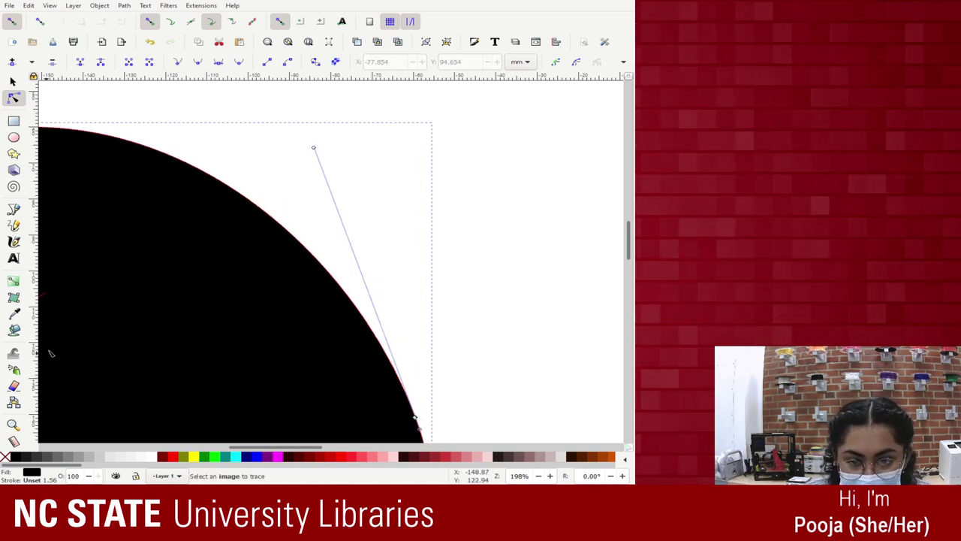
# Delete the nodes and specks down the heart's right outer side and deselect the path
pyautogui.scroll(-5, 193, 343)
pyautogui.scroll(-2, 342, 203)
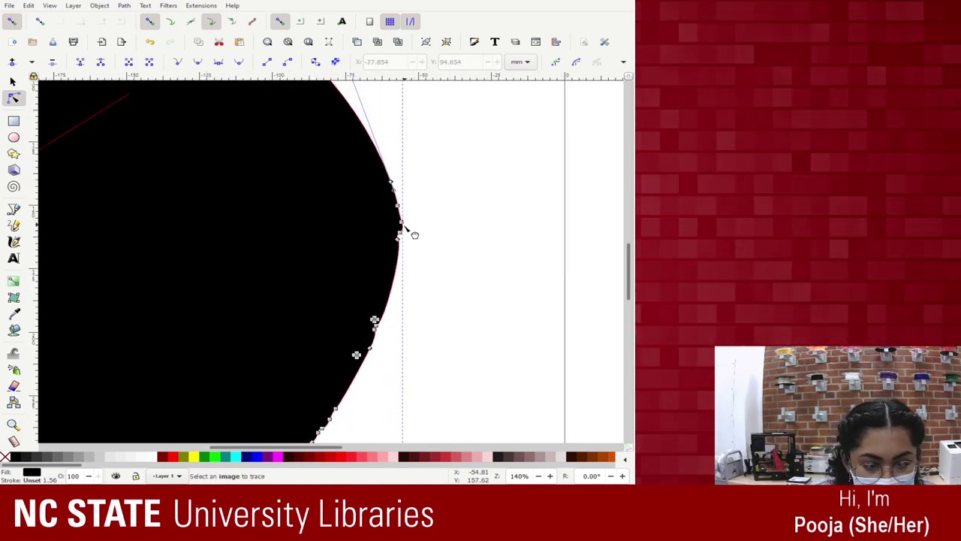
pyautogui.moveTo(353, 188); pyautogui.dragTo(328, 418)
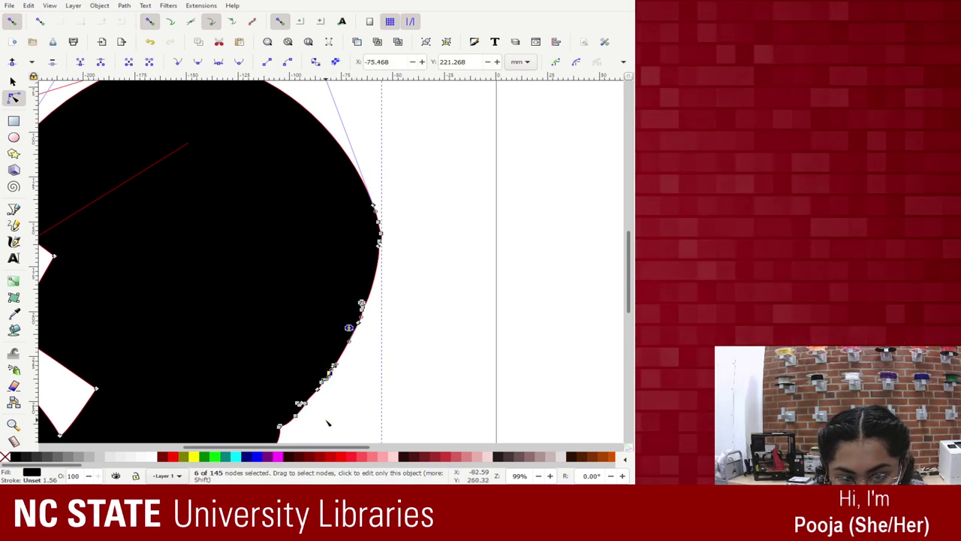
pyautogui.scroll(-1, 332, 266)
pyautogui.moveTo(387, 200); pyautogui.dragTo(281, 409)
pyautogui.press('Delete')
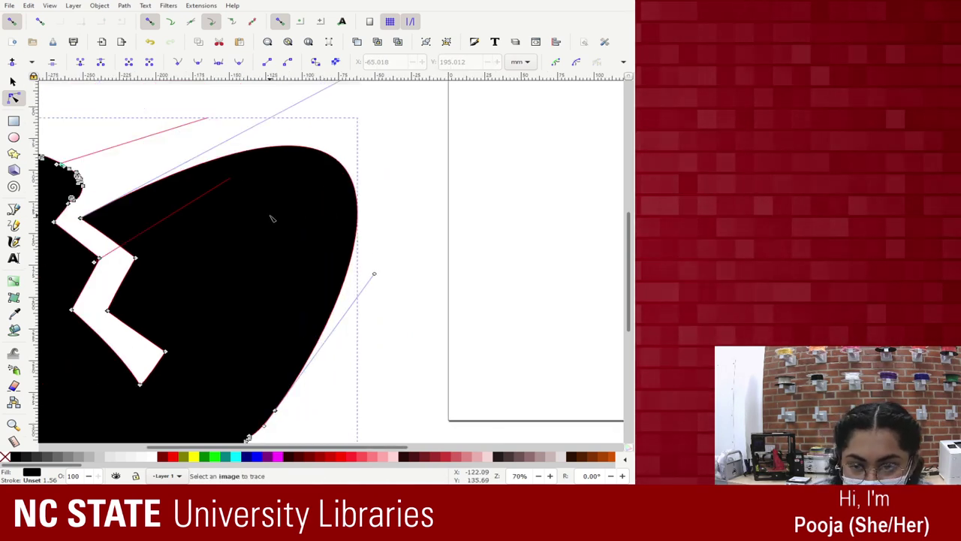
pyautogui.press('Escape')
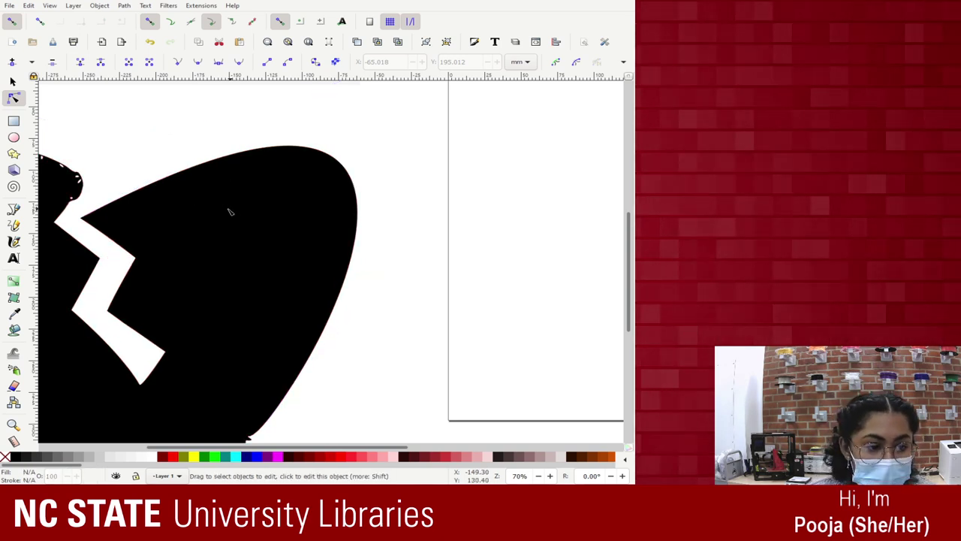
# Undo the right lobe's handle adjustment and the preceding node deletions along the heart's right outer side
pyautogui.click(133, 209)
pyautogui.click(82, 218)
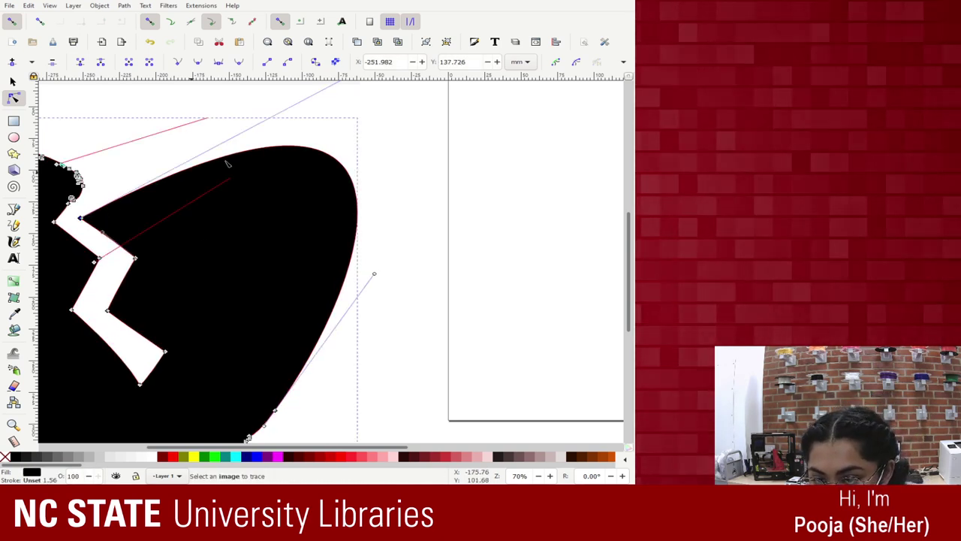
pyautogui.scroll(3, 365, 118)
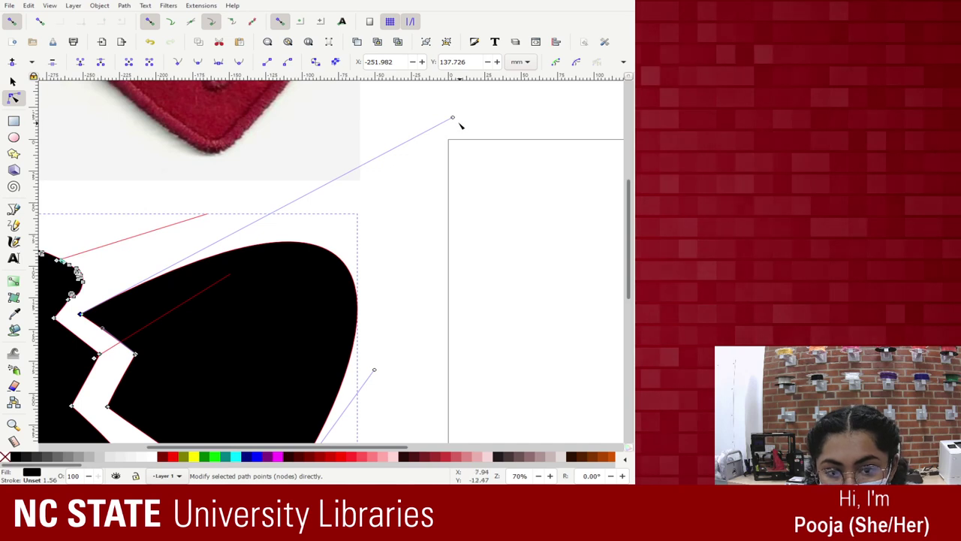
pyautogui.moveTo(454, 118); pyautogui.dragTo(359, 141)
pyautogui.hotkey('ctrl', 'z')
pyautogui.hotkey('ctrl', 'z')
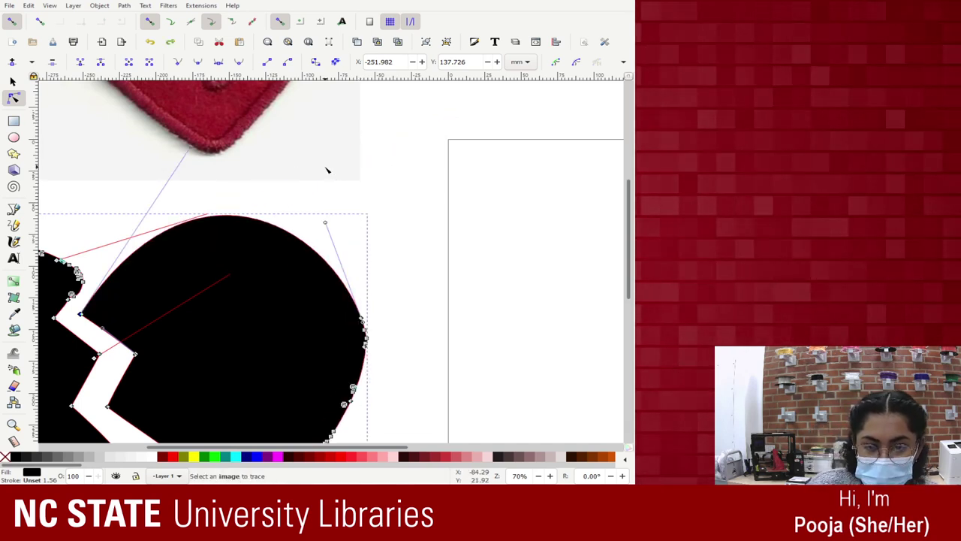
# Insert a node midway along the top curve of the right lobe and try moving it
pyautogui.scroll(-3, 389, 328)
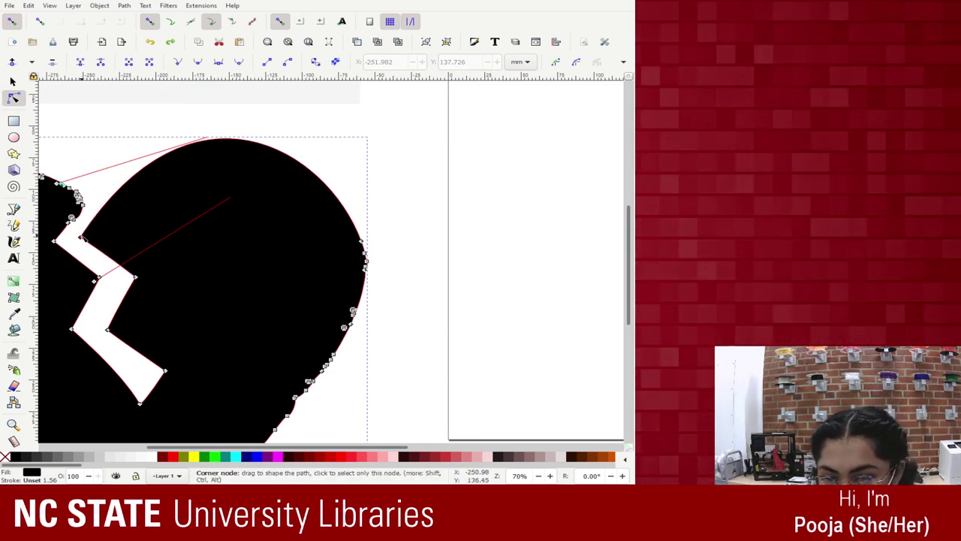
pyautogui.click(361, 241)
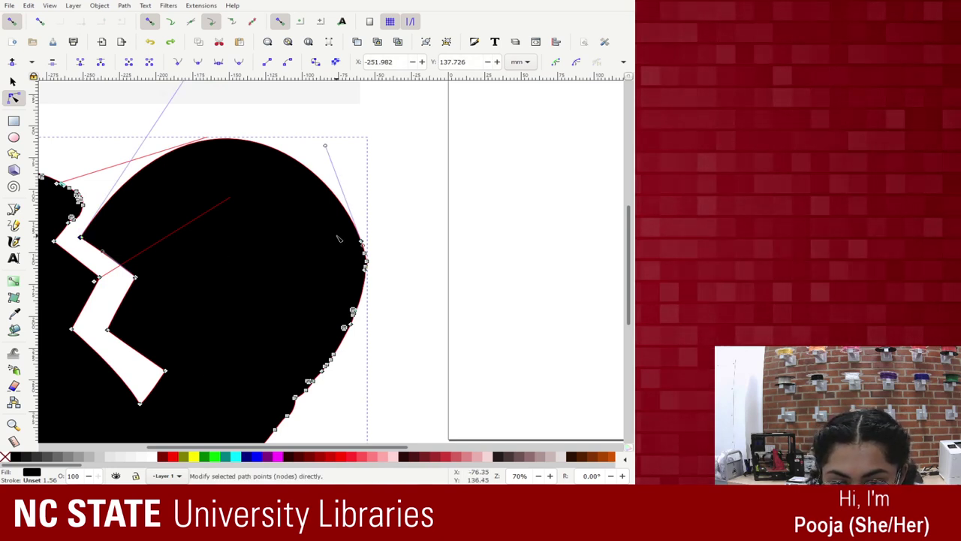
pyautogui.keyDown('shift'); pyautogui.click(363, 257); pyautogui.keyUp('shift')
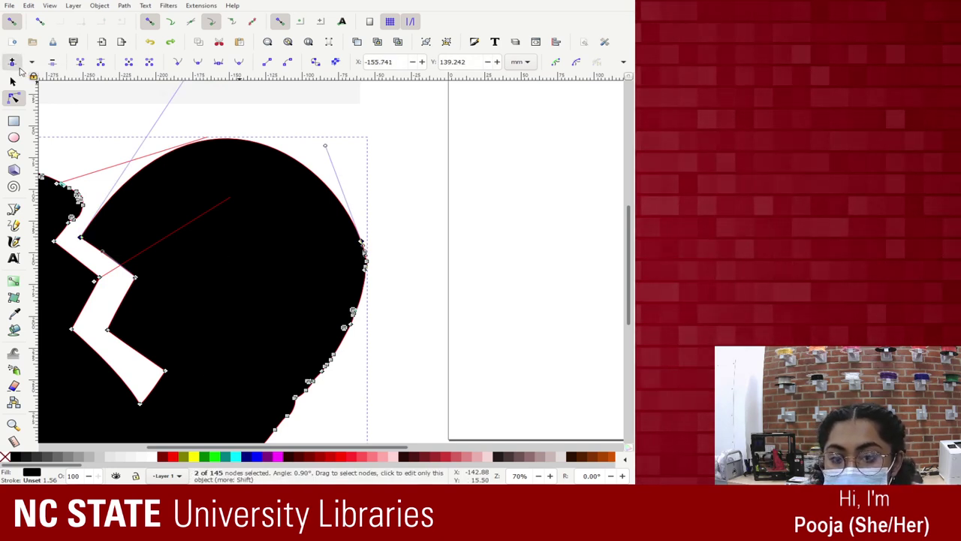
pyautogui.click(12, 63)
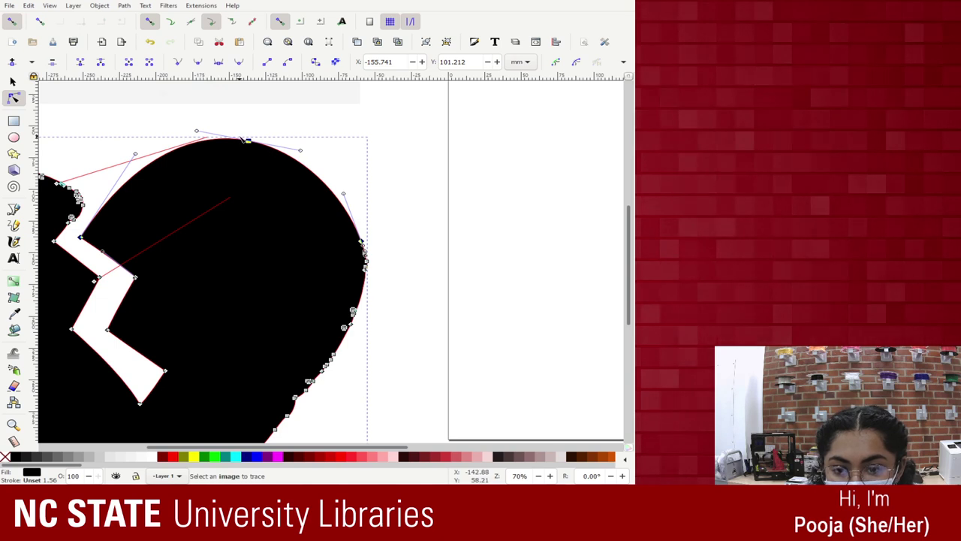
pyautogui.moveTo(246, 140); pyautogui.dragTo(275, 150)
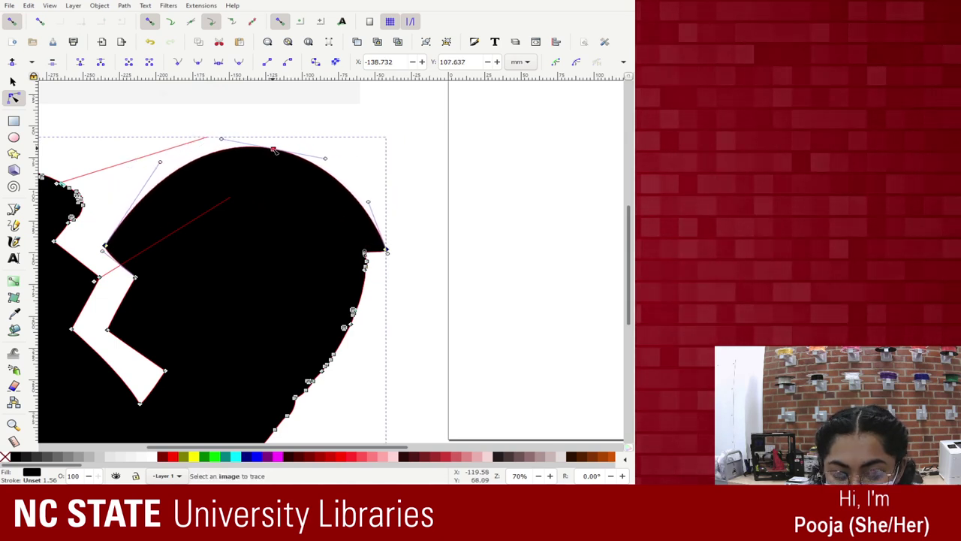
# Delete the jagged outline nodes and specks down the right lobe's outer side toward the lower right edge
pyautogui.scroll(-3, 336, 135)
pyautogui.moveTo(337, 135); pyautogui.dragTo(378, 318)
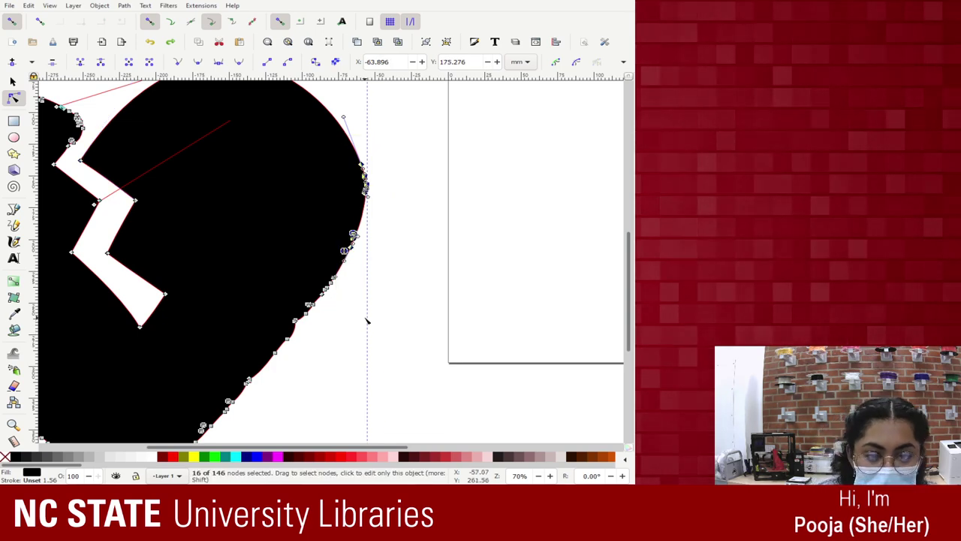
pyautogui.press('Delete')
pyautogui.scroll(4, 348, 268)
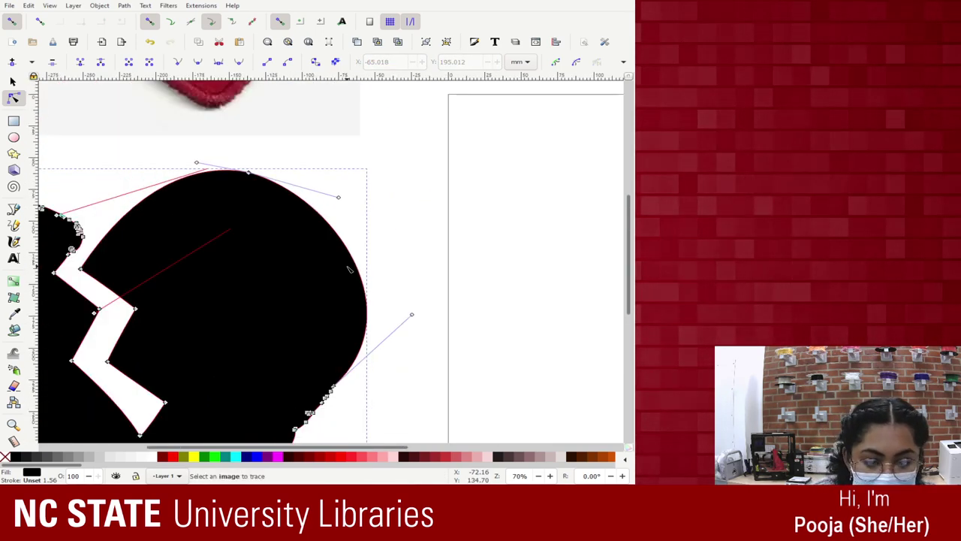
pyautogui.scroll(-1, 349, 269)
pyautogui.moveTo(342, 257); pyautogui.dragTo(237, 383)
pyautogui.press('Delete')
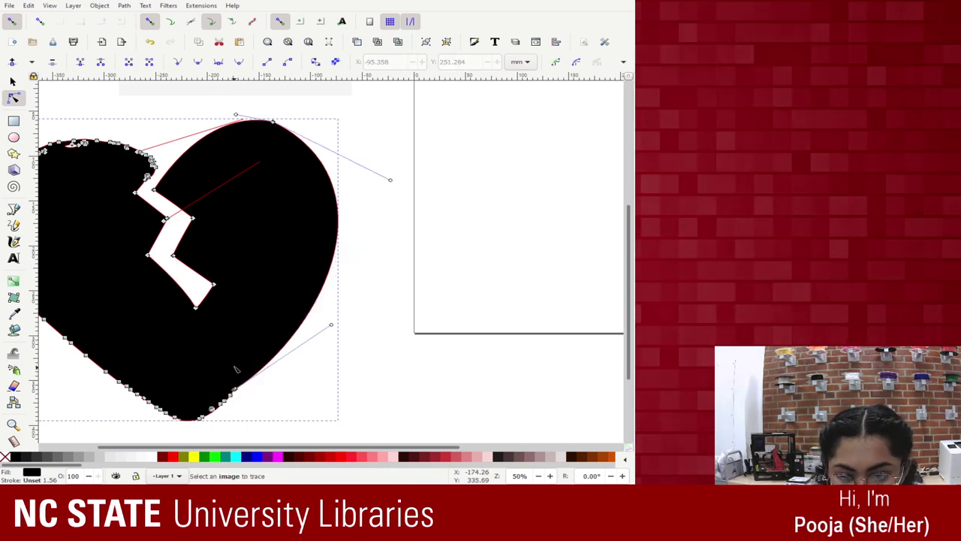
# Delete the stray nodes on the lower right edge just above the heart's bottom tip
pyautogui.scroll(-2, 230, 330)
pyautogui.scroll(1, 232, 317)
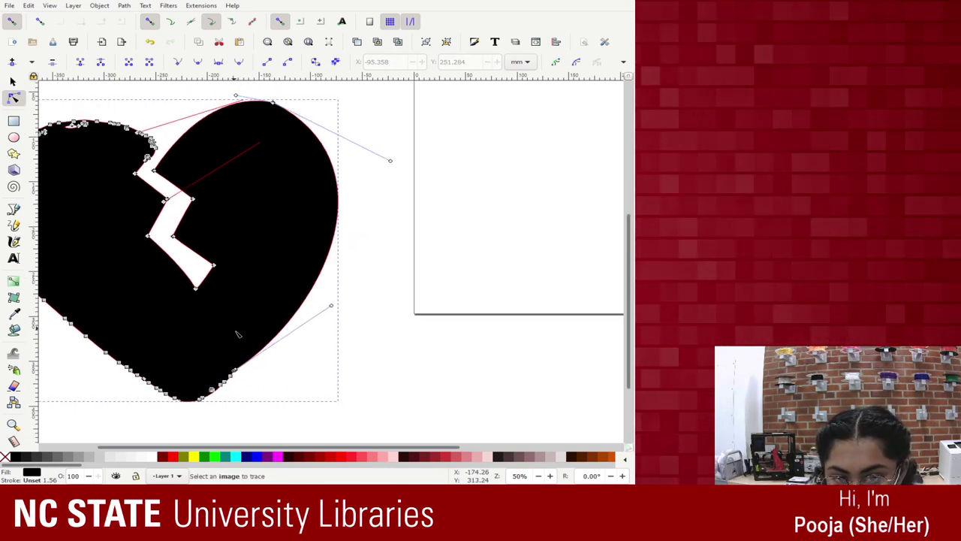
pyautogui.moveTo(222, 357); pyautogui.dragTo(178, 399)
pyautogui.press('Delete')
pyautogui.moveTo(266, 391); pyautogui.dragTo(258, 398)
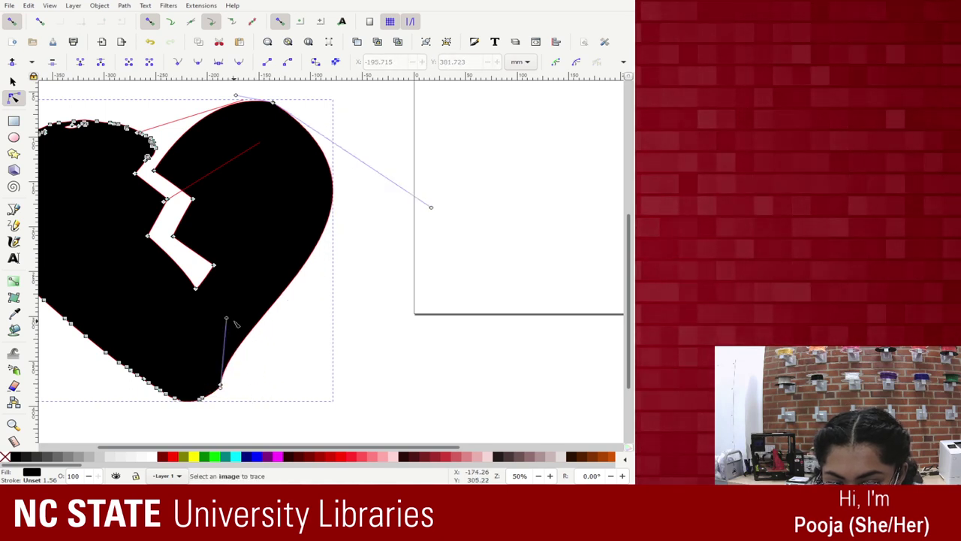
# Adjust the curve handles at both ends of the right outer edge to make it bulge into a full, rounded lobe
pyautogui.moveTo(228, 320); pyautogui.dragTo(341, 299)
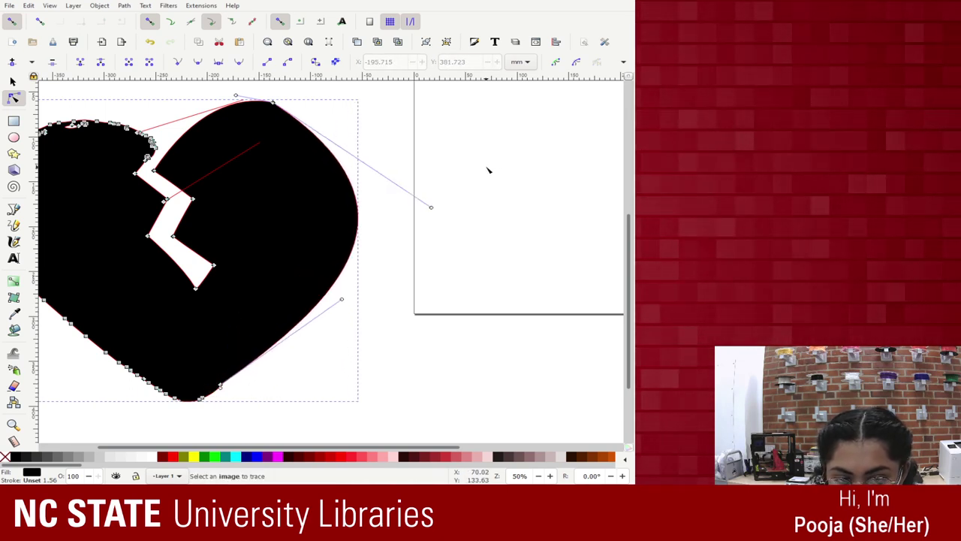
pyautogui.moveTo(432, 208); pyautogui.dragTo(465, 136)
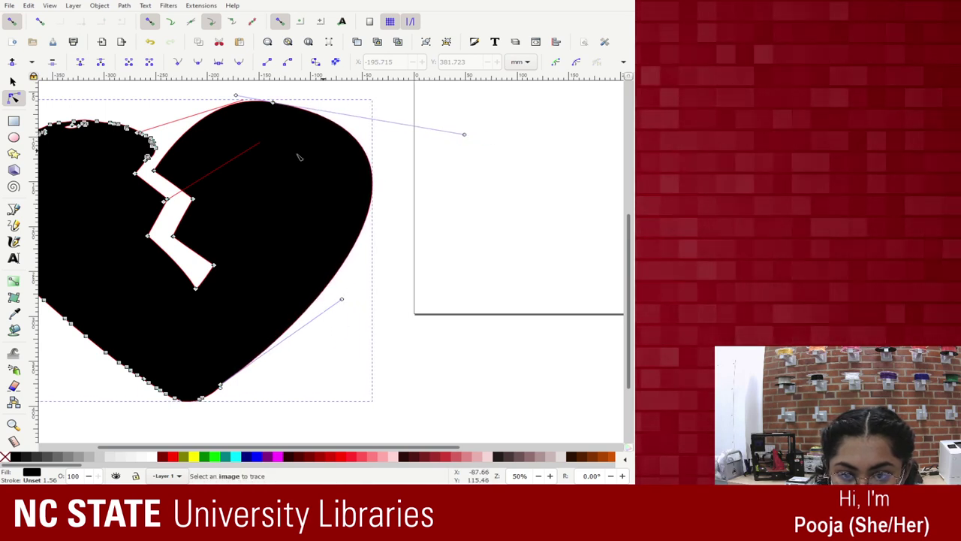
pyautogui.scroll(2, 353, 293)
pyautogui.scroll(-3, 304, 437)
# Delete the outline nodes along the heart's lower left edge down to the bottom tip
pyautogui.hscroll(-3, 301, 448)
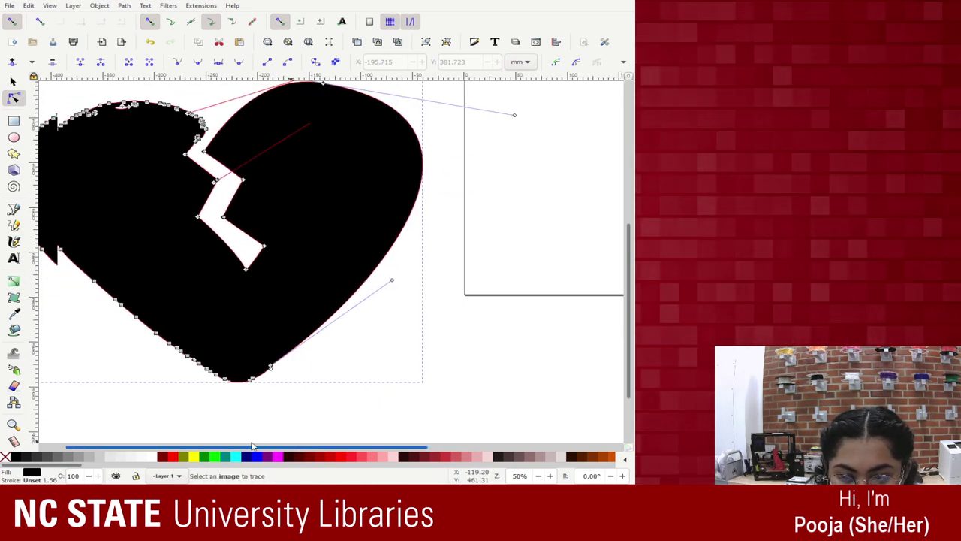
pyautogui.moveTo(279, 355); pyautogui.dragTo(235, 381)
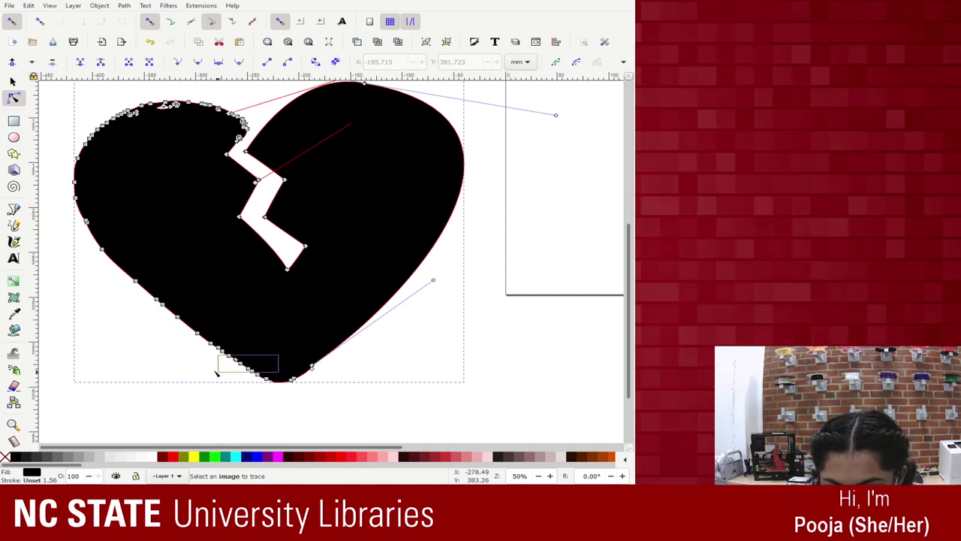
pyautogui.moveTo(119, 262); pyautogui.dragTo(124, 306)
pyautogui.press('Delete')
pyautogui.press('Delete')
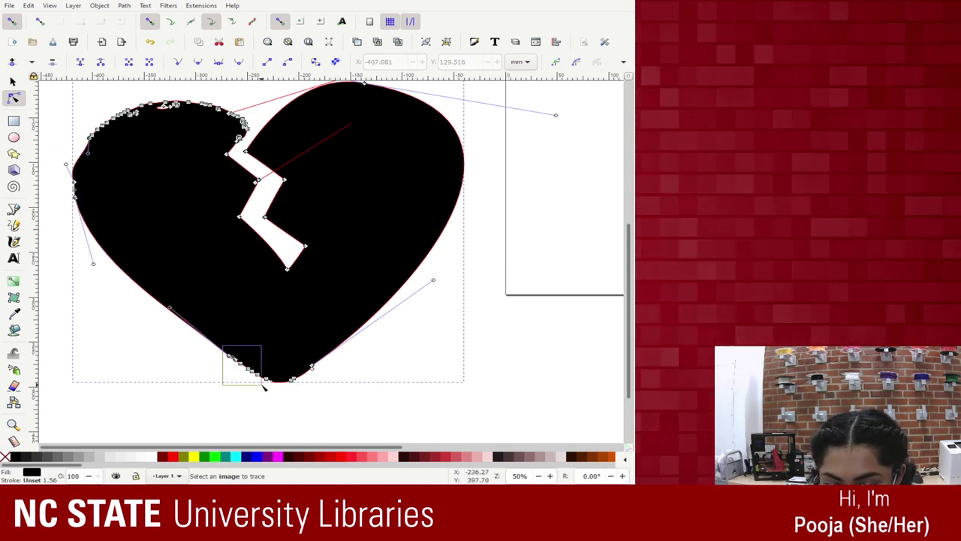
pyautogui.moveTo(244, 384); pyautogui.dragTo(286, 392)
pyautogui.press('Delete')
# Delete the jagged nodes and specks across the left lobe's top and down its outer side
pyautogui.scroll(1, 89, 151)
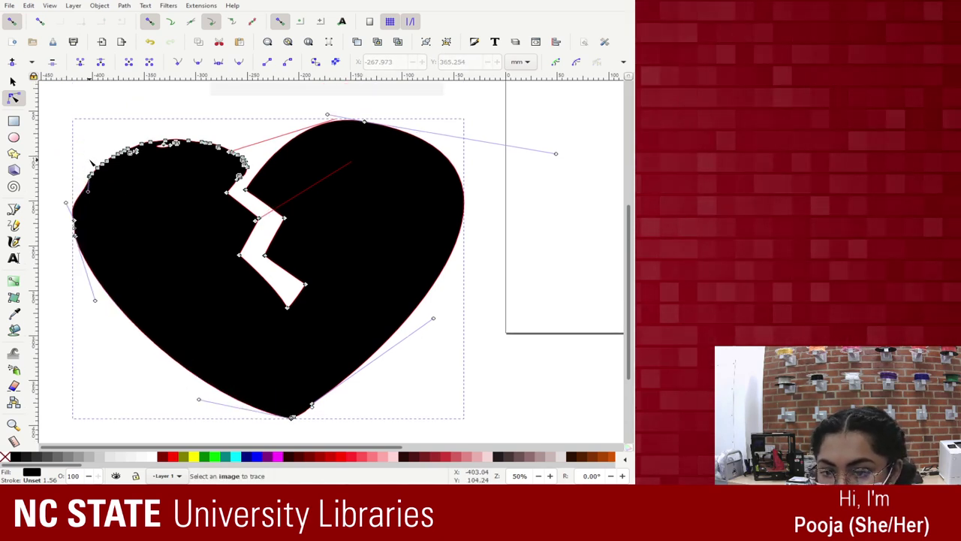
pyautogui.moveTo(90, 149)
pyautogui.mouseDown()
pyautogui.moveTo(218, 178)
pyautogui.moveTo(211, 192)
pyautogui.moveTo(85, 132)
pyautogui.mouseUp()
pyautogui.press('Delete')
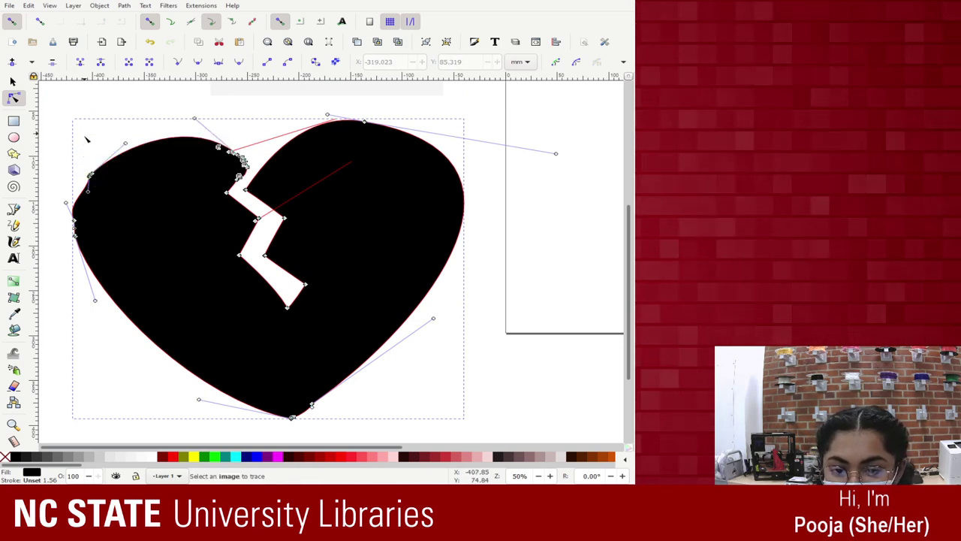
pyautogui.moveTo(87, 171); pyautogui.dragTo(76, 214)
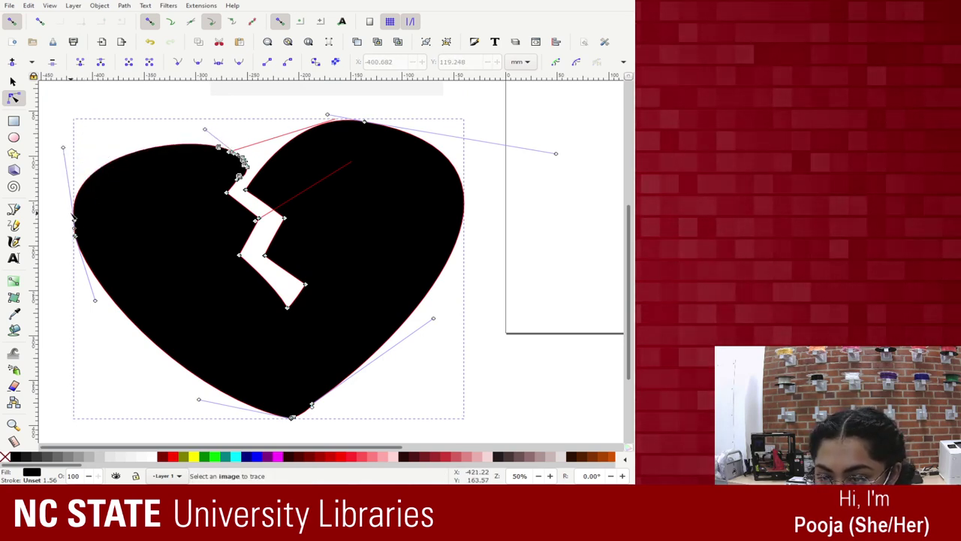
pyautogui.press('Delete')
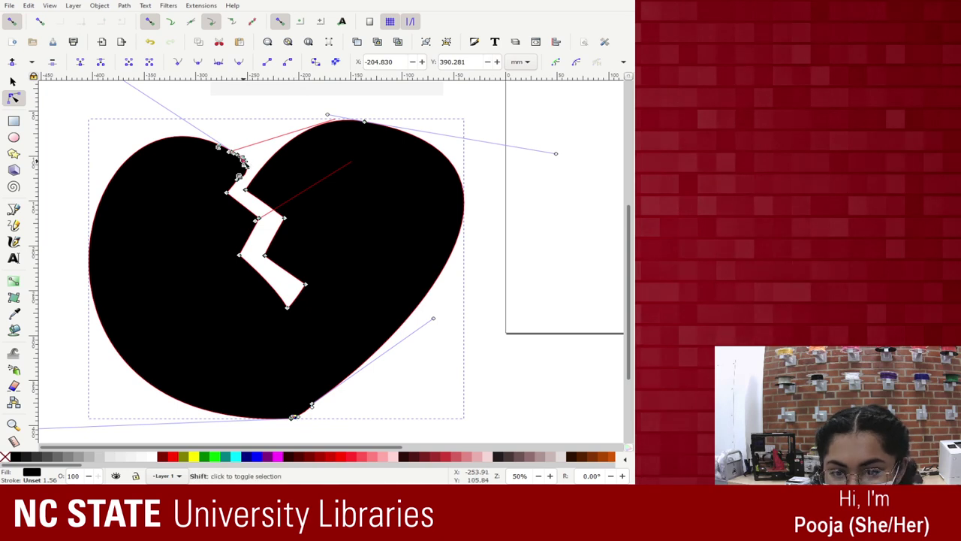
# Try to select the two end nodes of the heart's long left outer curve
pyautogui.click(219, 147)
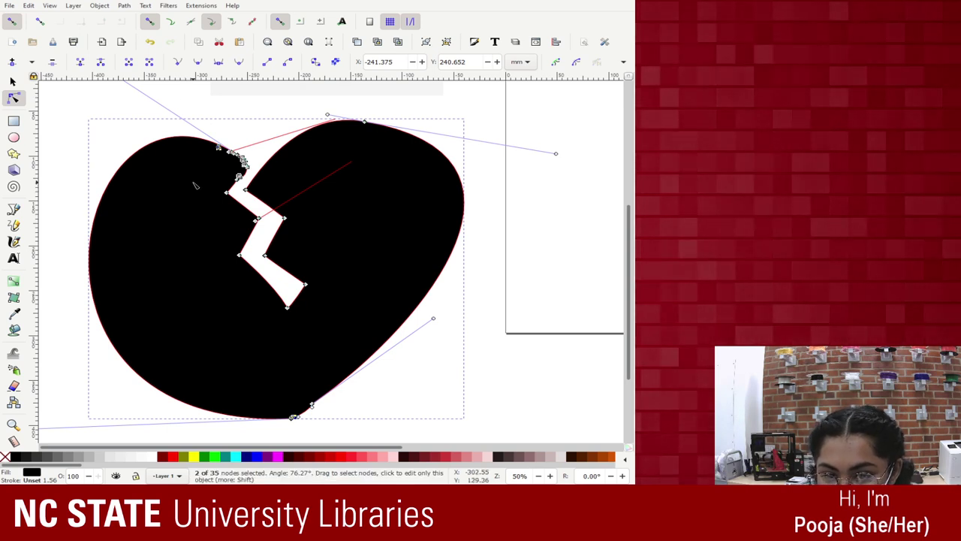
pyautogui.click(377, 306)
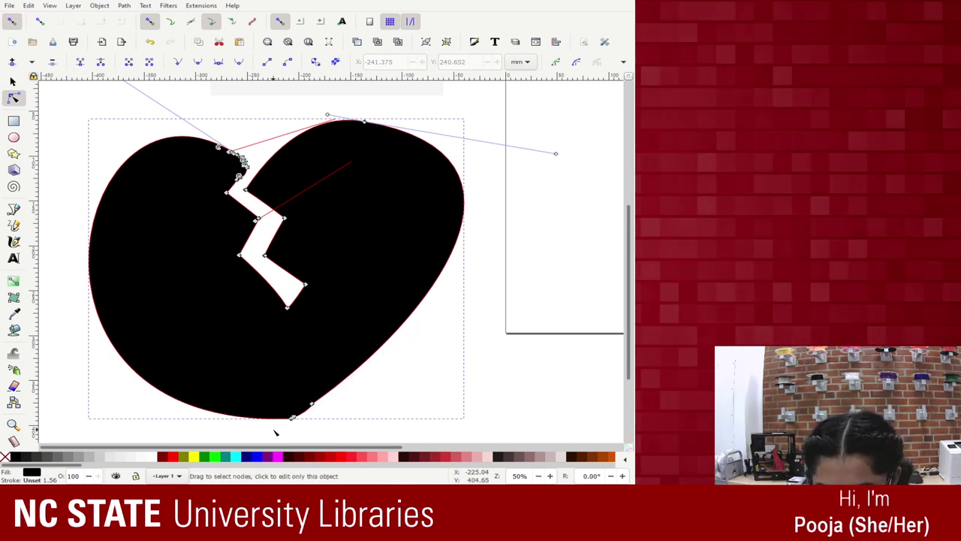
# Reshape the heart's left edge by pulling the bottom node's left handle inward and upward, narrowing the curve toward the tip
pyautogui.scroll(1, 311, 368)
pyautogui.scroll(-1, 282, 374)
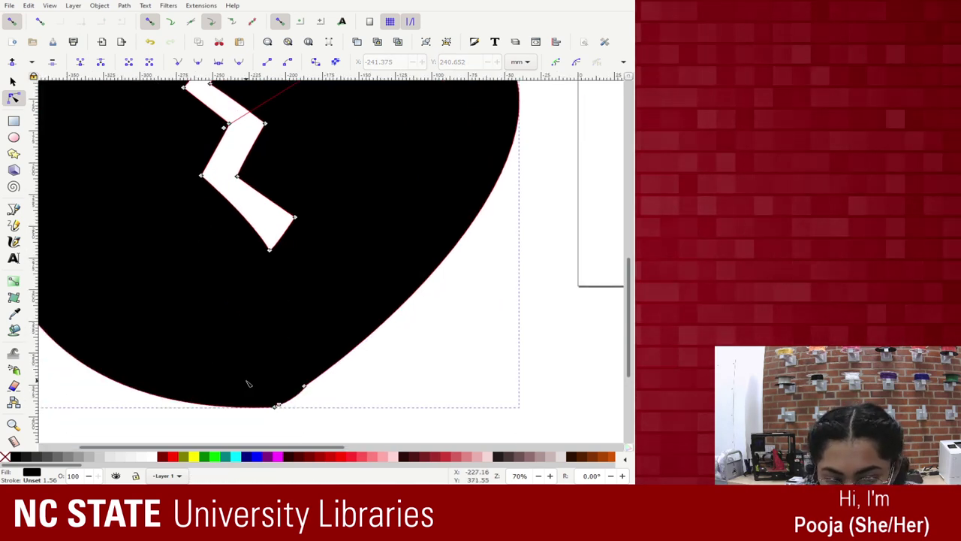
pyautogui.click(277, 404)
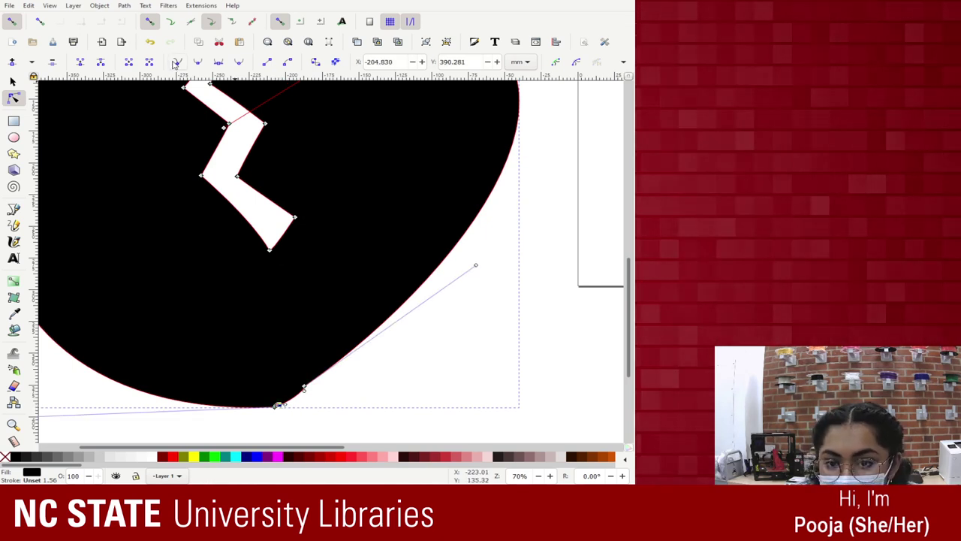
pyautogui.scroll(-1, 83, 380)
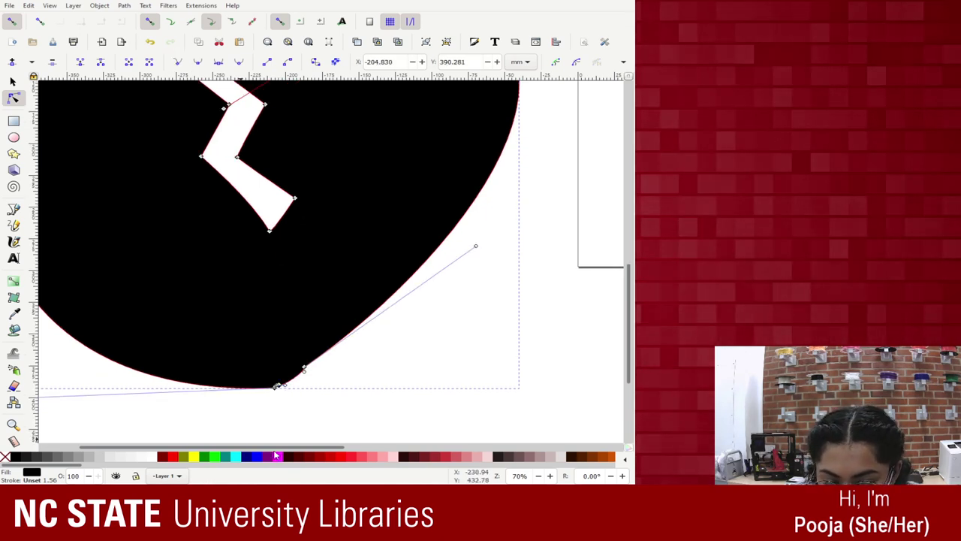
pyautogui.hscroll(-3, 151, 447)
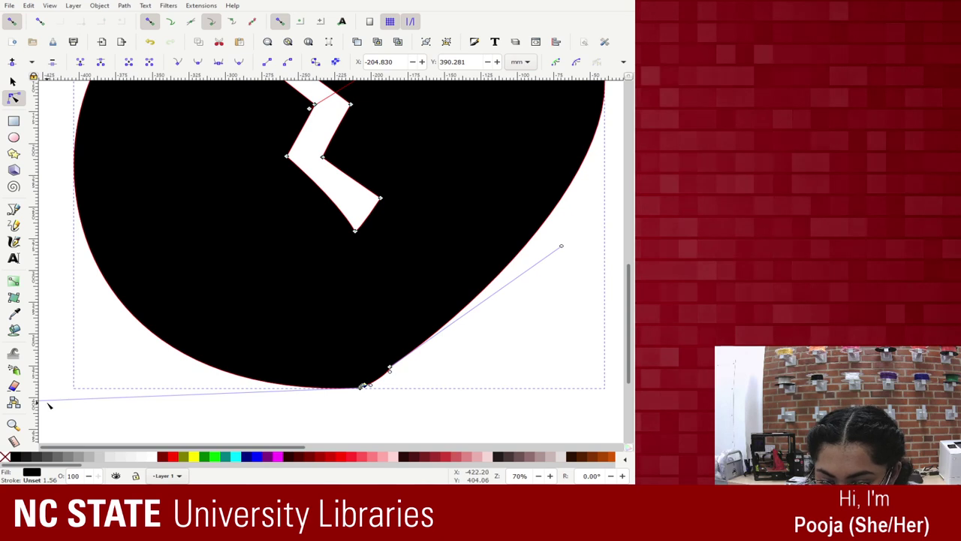
pyautogui.press('-')
pyautogui.press('-')
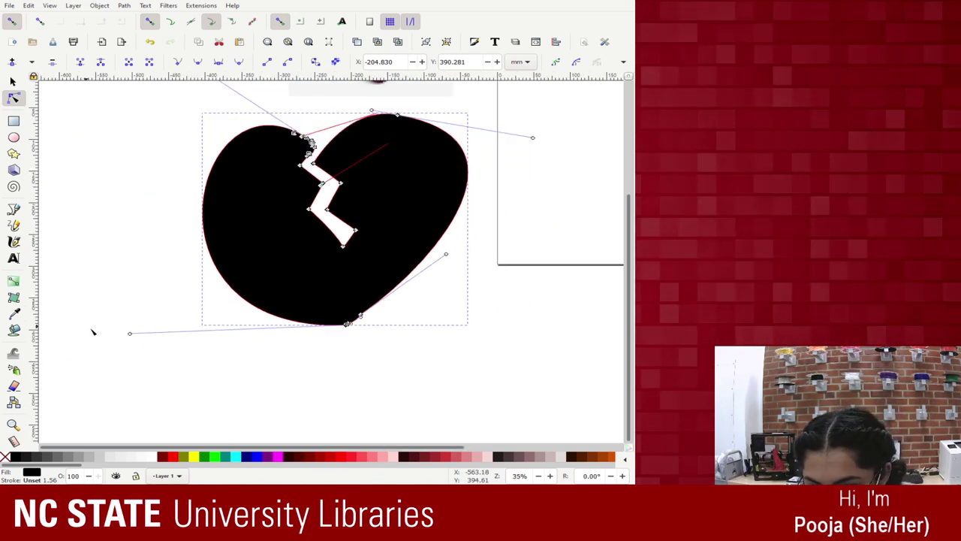
pyautogui.moveTo(131, 335); pyautogui.dragTo(195, 265)
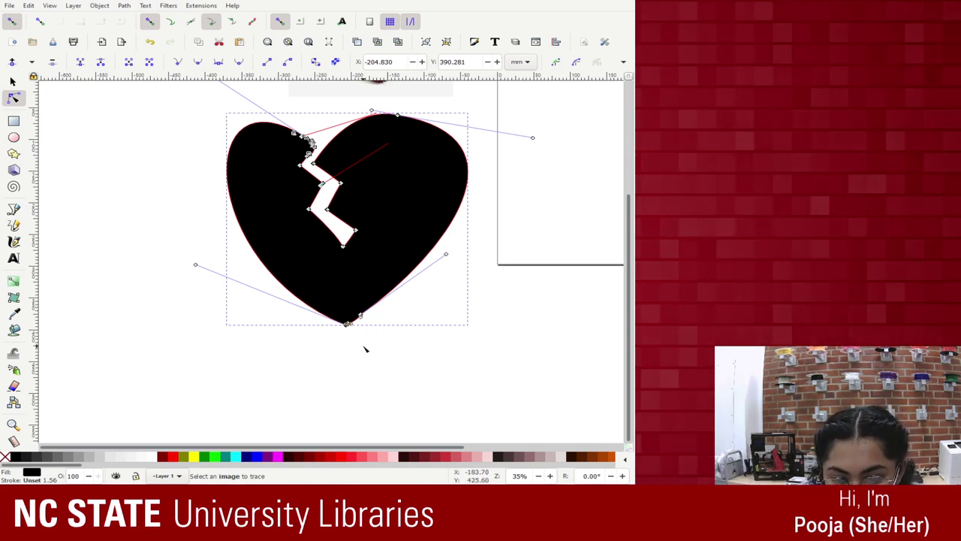
# Delete the extra nodes just right of the heart's bottom point so the right edge runs straight into the tip
pyautogui.press('+')
pyautogui.press('+')
pyautogui.press('+')
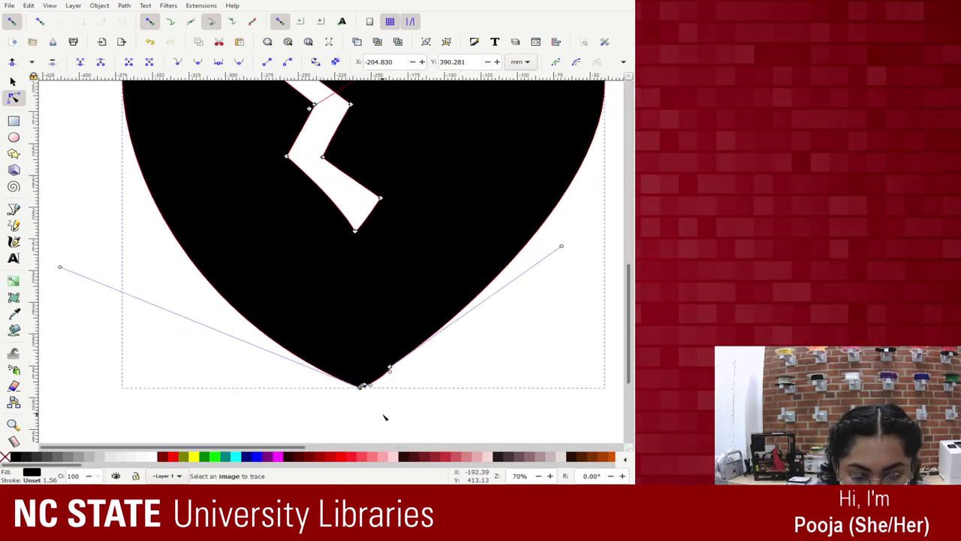
pyautogui.press('+')
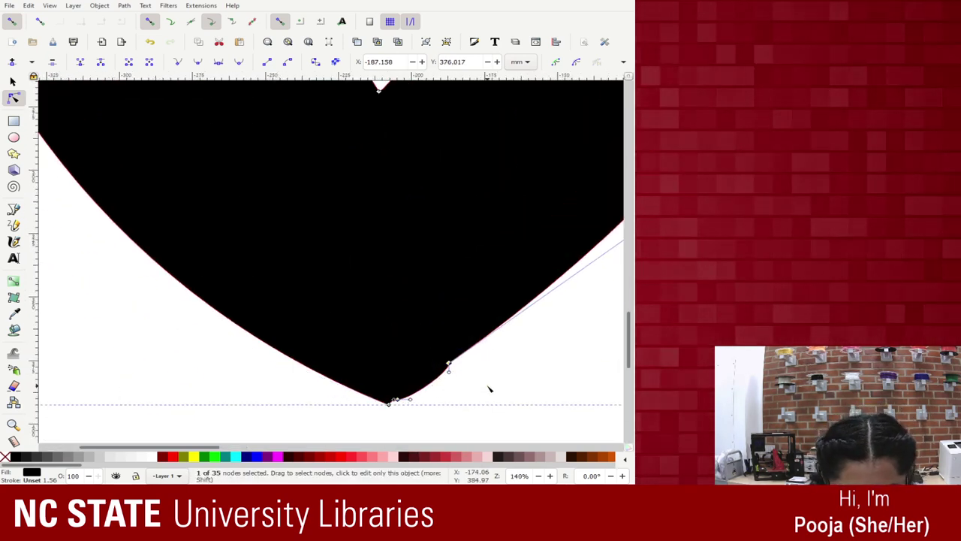
pyautogui.moveTo(393, 402); pyautogui.dragTo(411, 394)
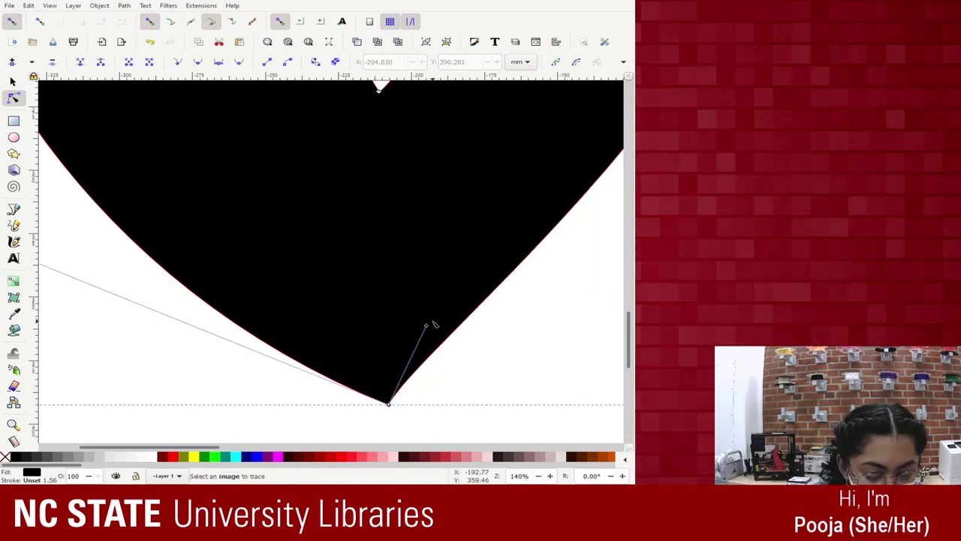
pyautogui.keyDown('ctrl'); pyautogui.scroll(-4, 434, 324); pyautogui.keyUp('ctrl')
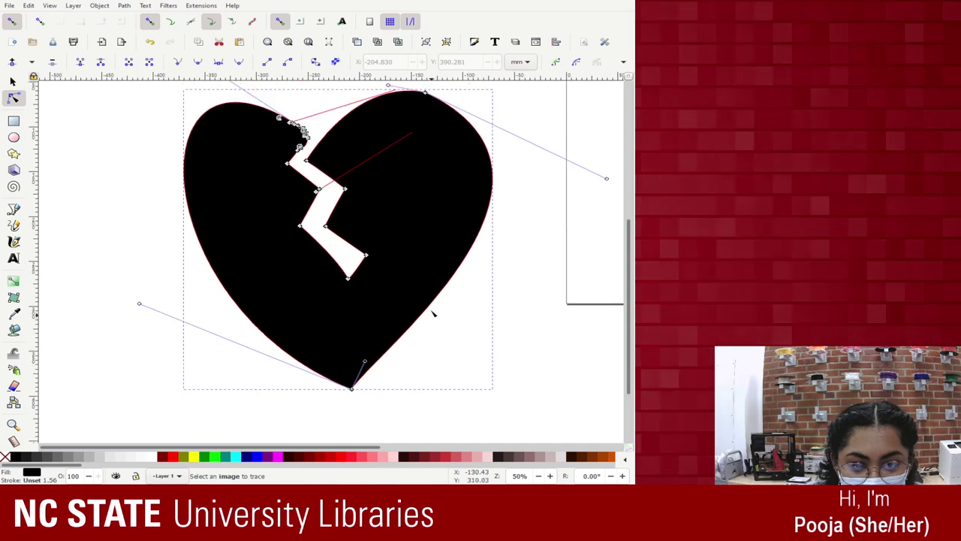
# Try to add a node on the heart's lower right edge and shift it outward together with the top and bottom nodes
pyautogui.click(425, 94)
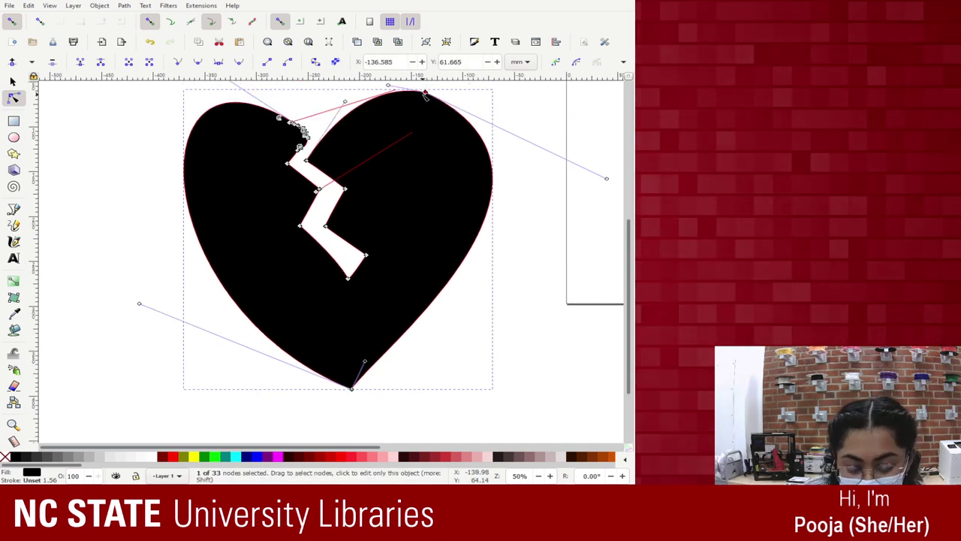
pyautogui.keyDown('shift'); pyautogui.click(351, 388); pyautogui.keyUp('shift')
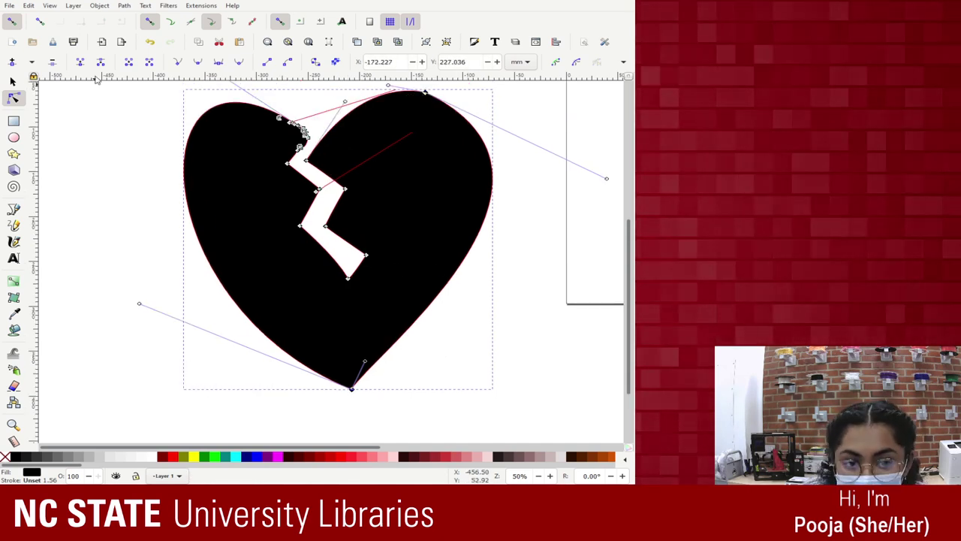
pyautogui.doubleClick(461, 264)
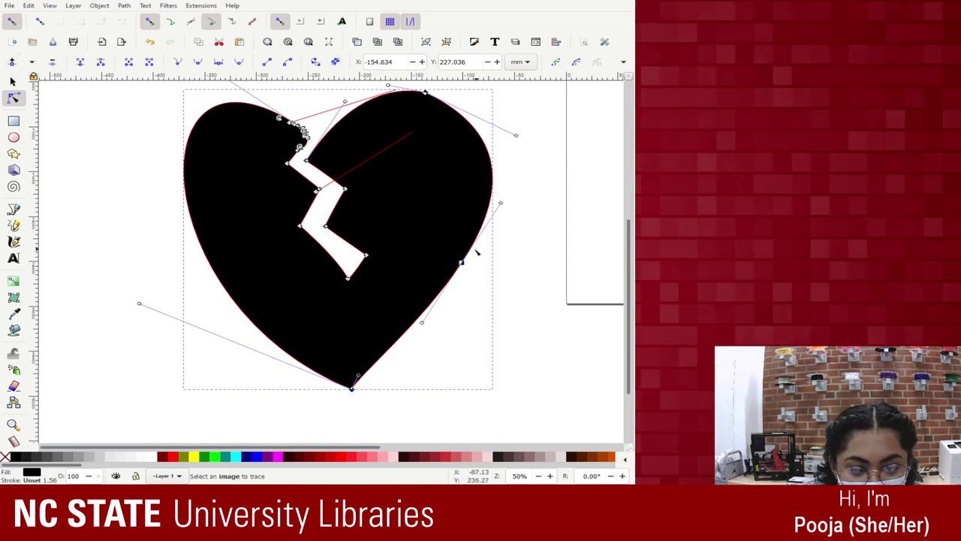
pyautogui.moveTo(461, 264); pyautogui.dragTo(482, 259)
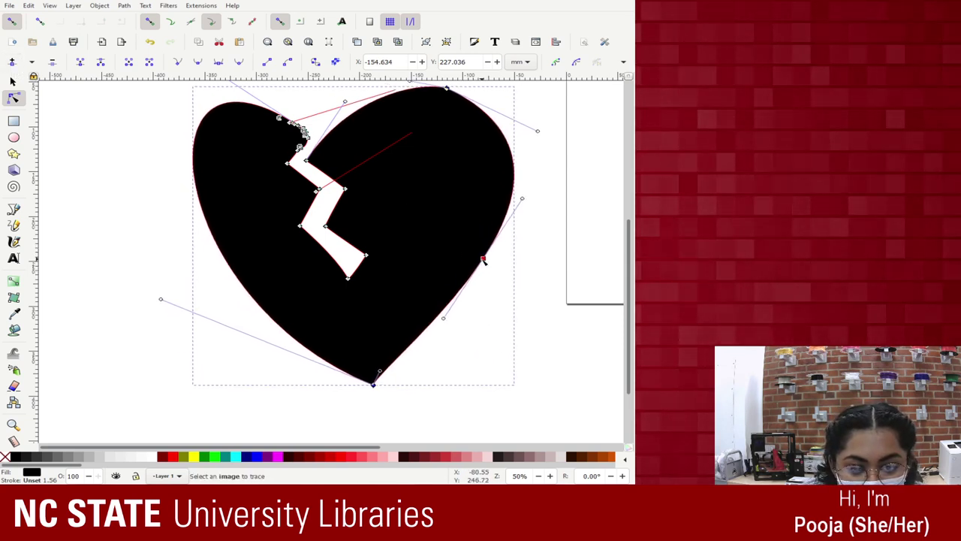
pyautogui.press('Escape')
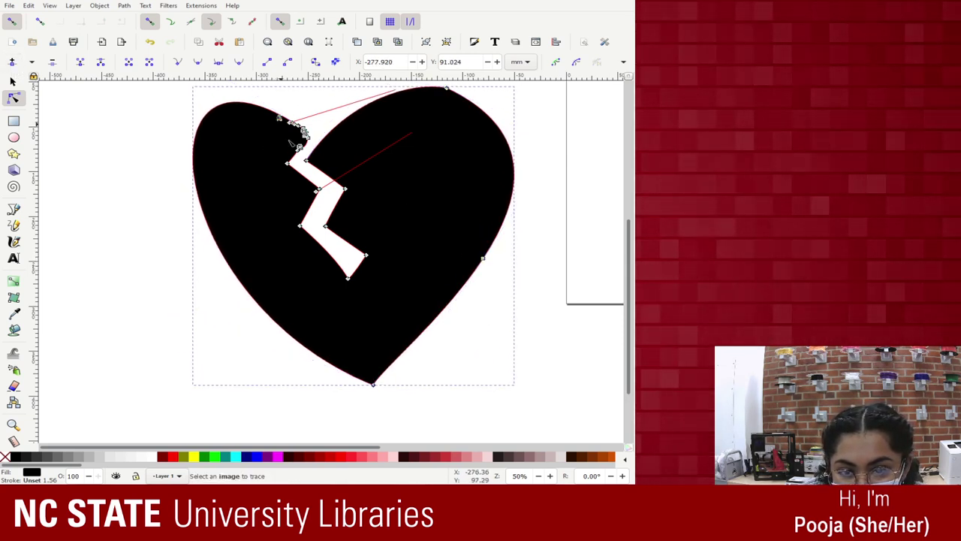
# Try to delete the cluster of stray nodes along the rounded inner end of the heart's left lobe
pyautogui.click(374, 383)
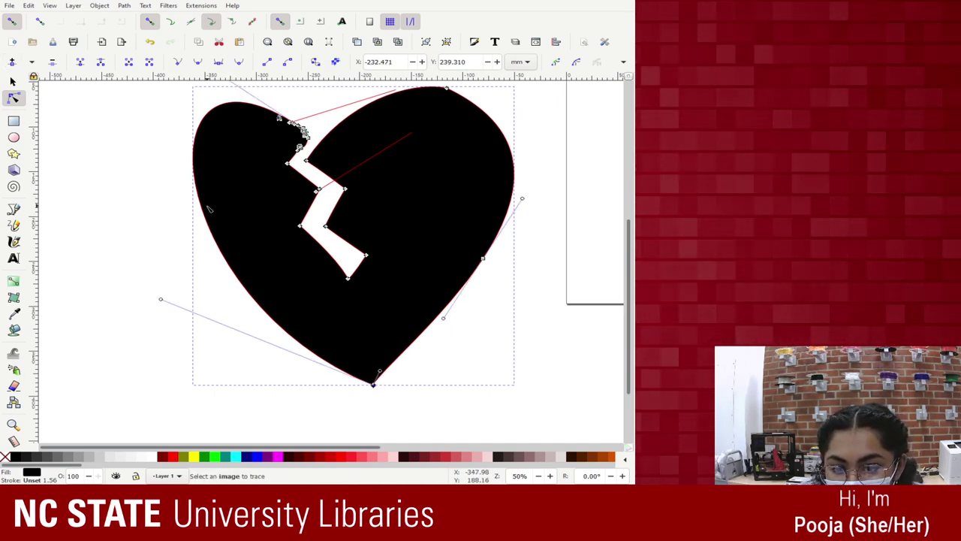
pyautogui.scroll(3, 274, 145)
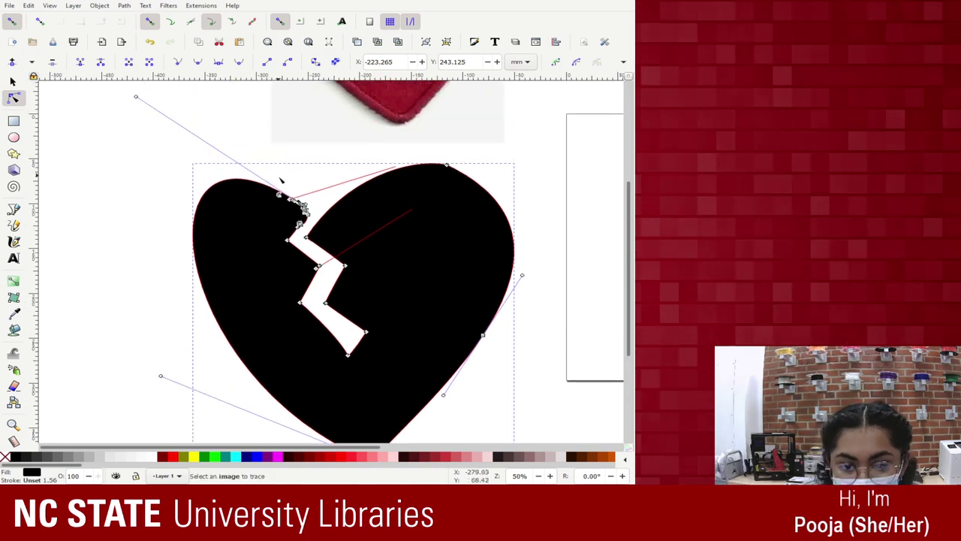
pyautogui.scroll(1, 225, 225)
pyautogui.scroll(3, 222, 208)
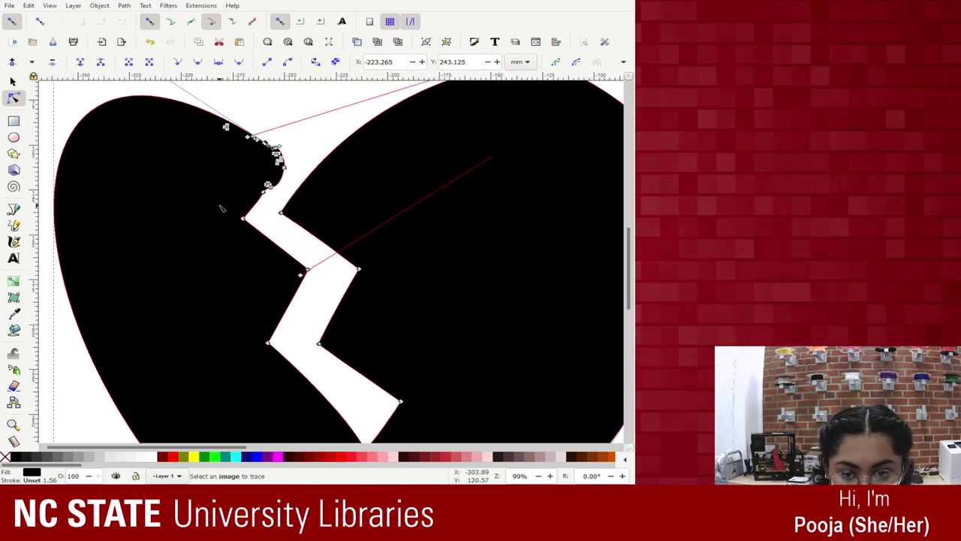
pyautogui.scroll(-1, 360, 315)
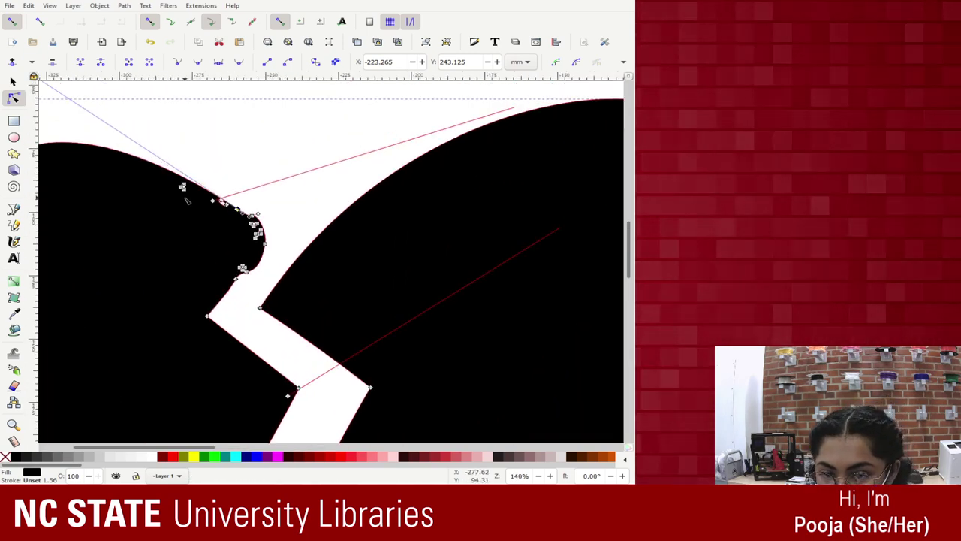
pyautogui.moveTo(174, 180); pyautogui.dragTo(255, 231)
pyautogui.press('+')
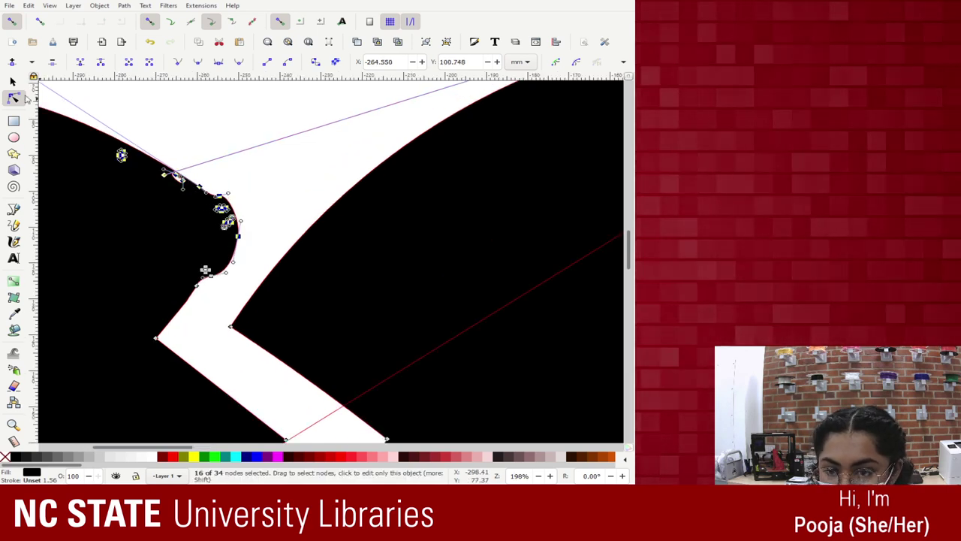
pyautogui.moveTo(99, 133); pyautogui.dragTo(272, 252)
pyautogui.press('Delete')
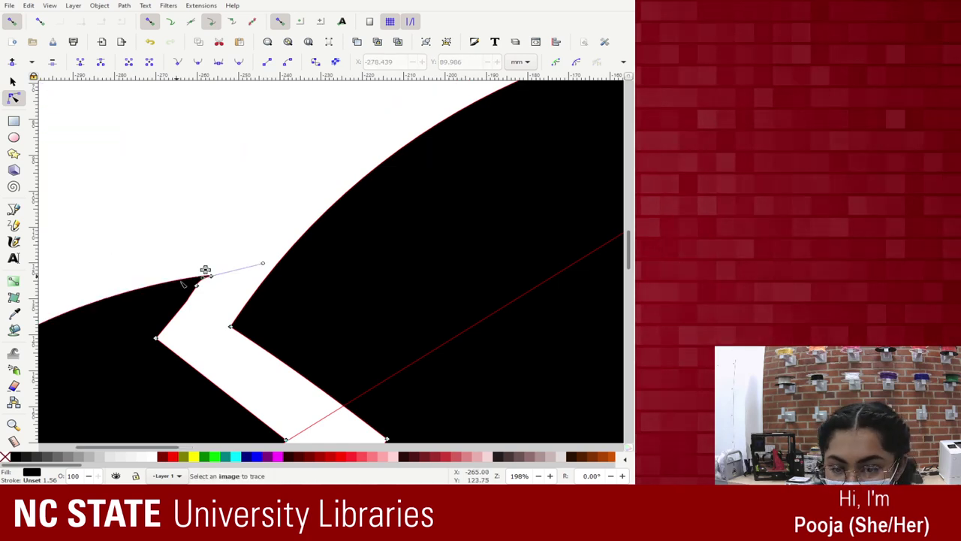
# Examine the nodes at the left lobe's tip and follow the heart's outline down to the bottom point
pyautogui.scroll(-2, 180, 269)
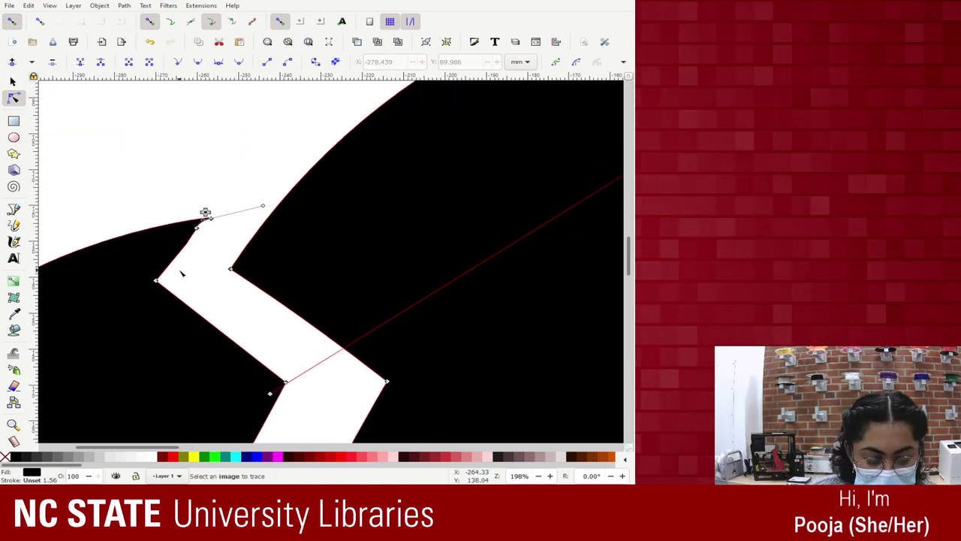
pyautogui.scroll(-5, 182, 273)
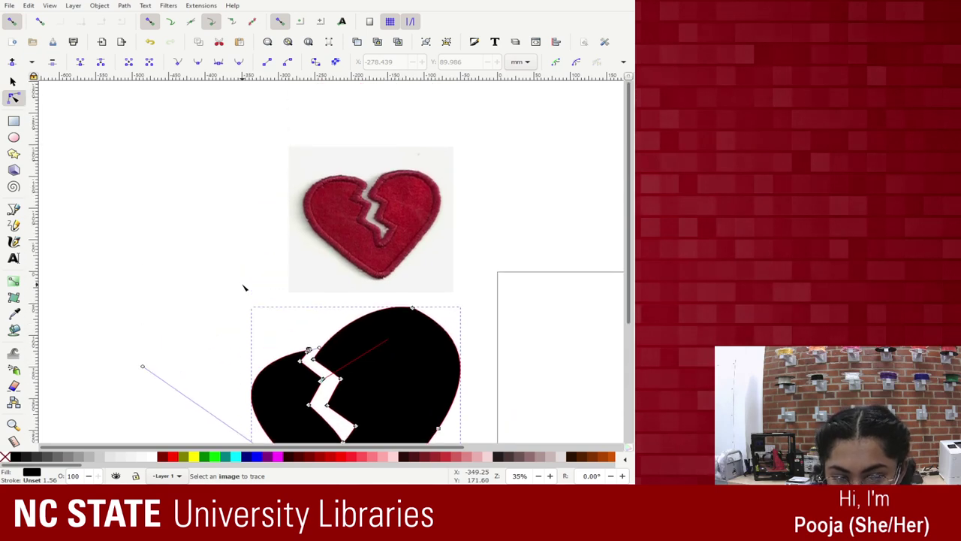
pyautogui.scroll(-2, 244, 287)
pyautogui.scroll(3, 316, 332)
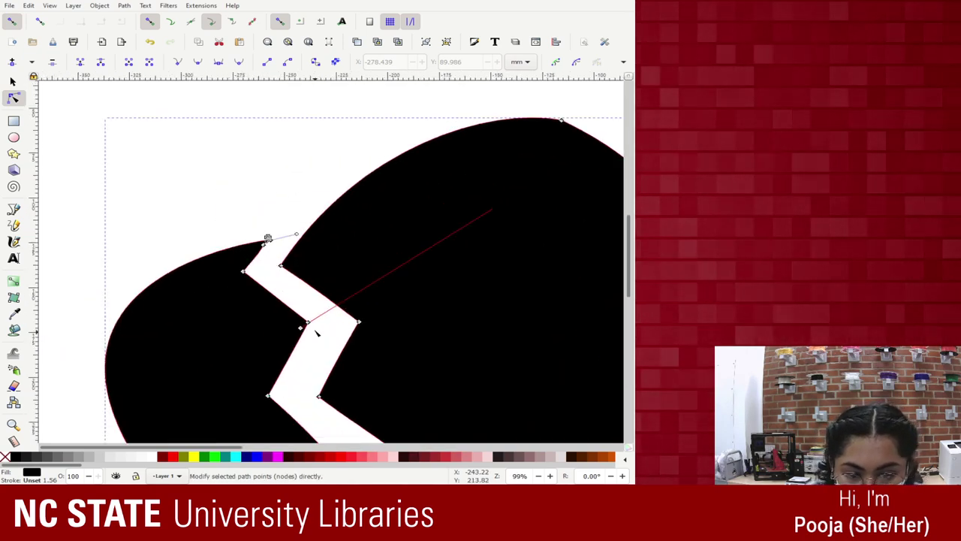
pyautogui.scroll(2, 331, 259)
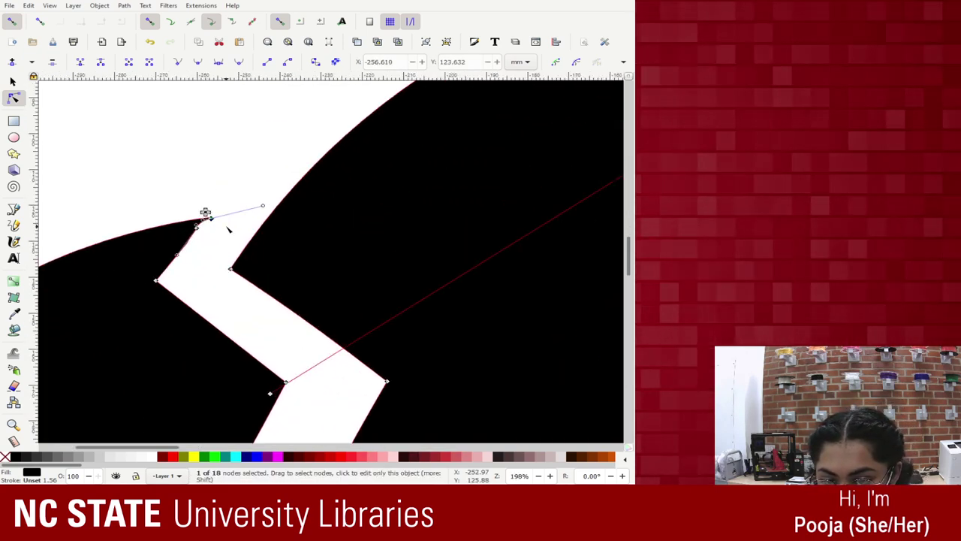
pyautogui.press('+')
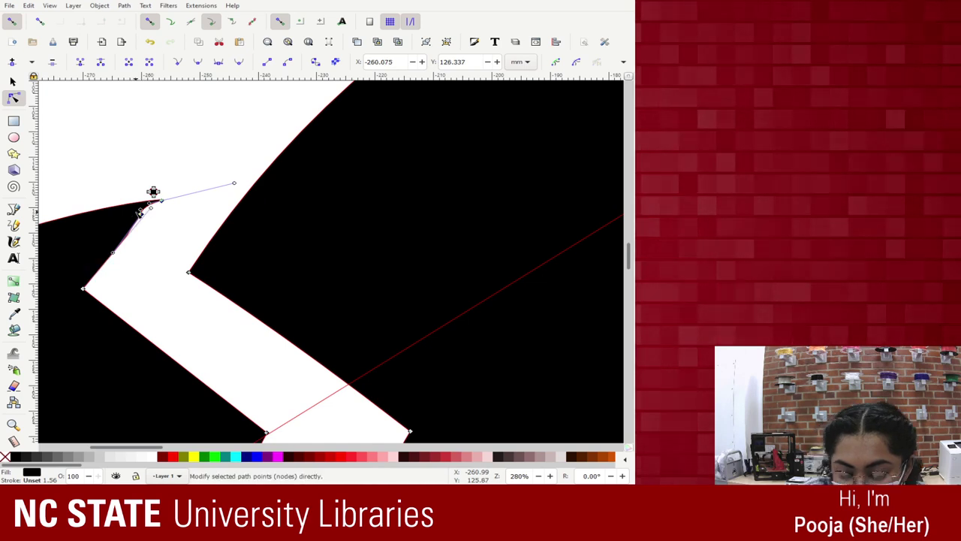
pyautogui.scroll(1, 160, 306)
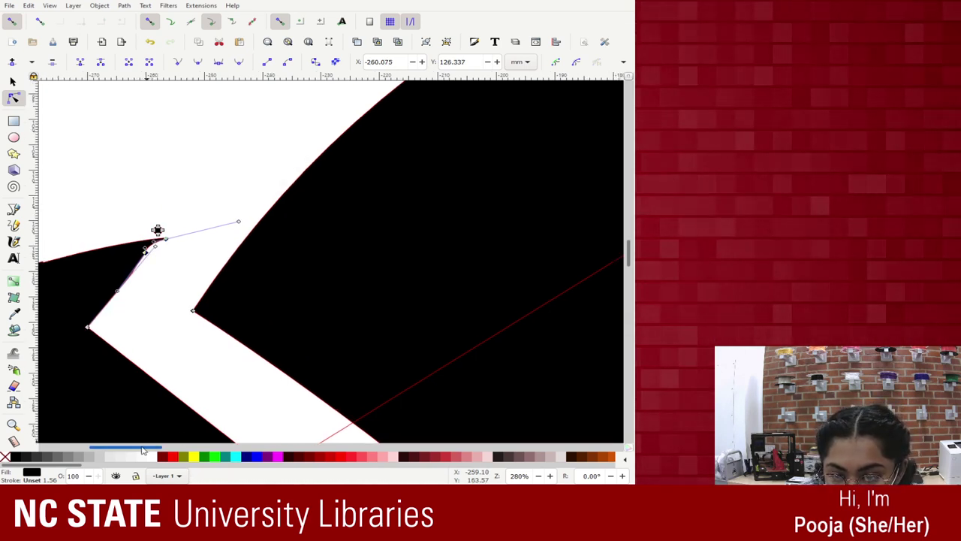
pyautogui.moveTo(155, 446); pyautogui.dragTo(107, 446)
pyautogui.scroll(-2, 441, 256)
pyautogui.scroll(-10, 441, 256)
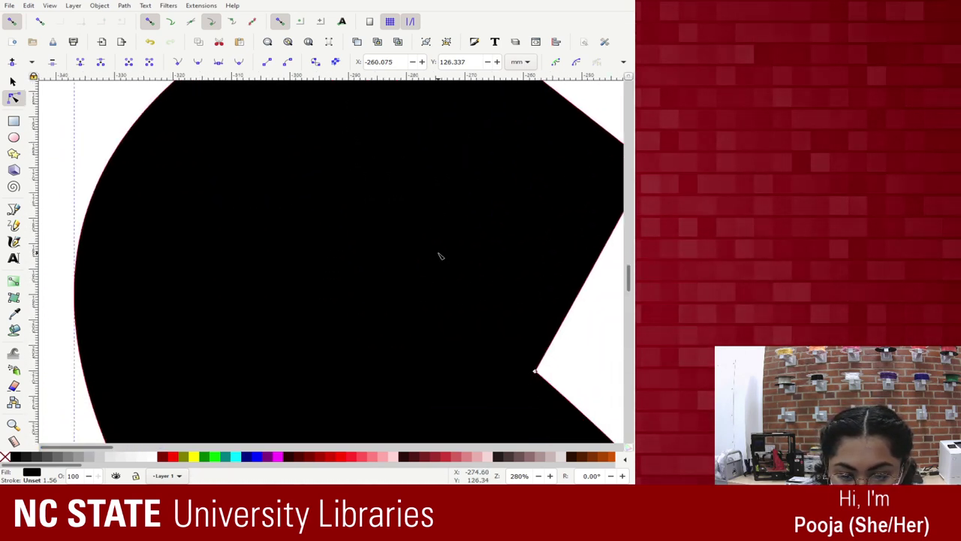
pyautogui.scroll(-2, 441, 256)
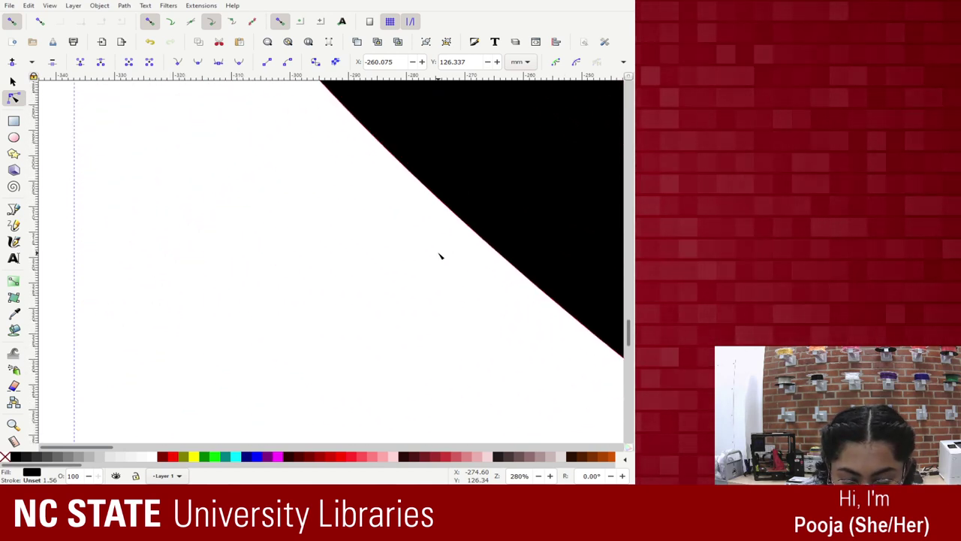
pyautogui.press('-')
pyautogui.press('-')
pyautogui.press('-')
pyautogui.press('-')
pyautogui.press('-')
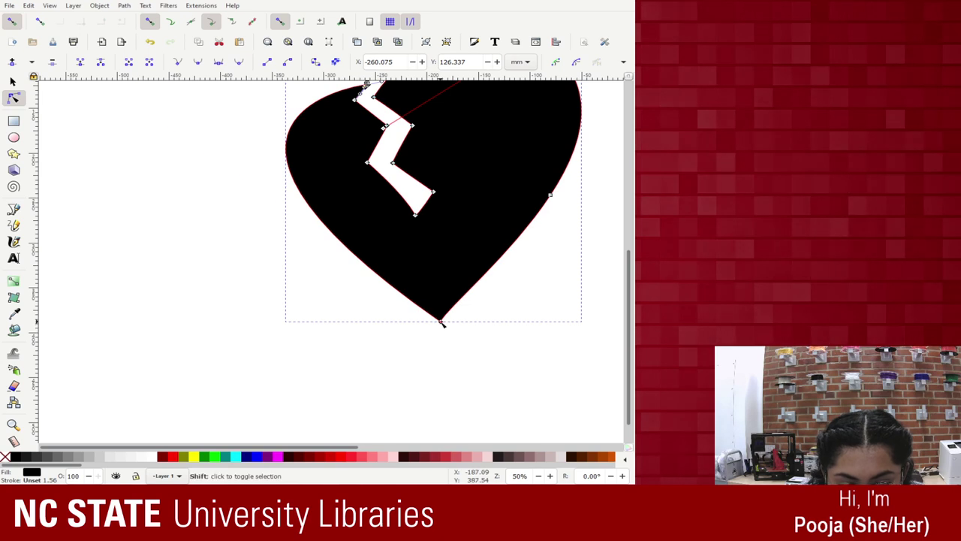
# Undo the left lobe's node deletion and the node addition and shift on the right edge
pyautogui.click(441, 320)
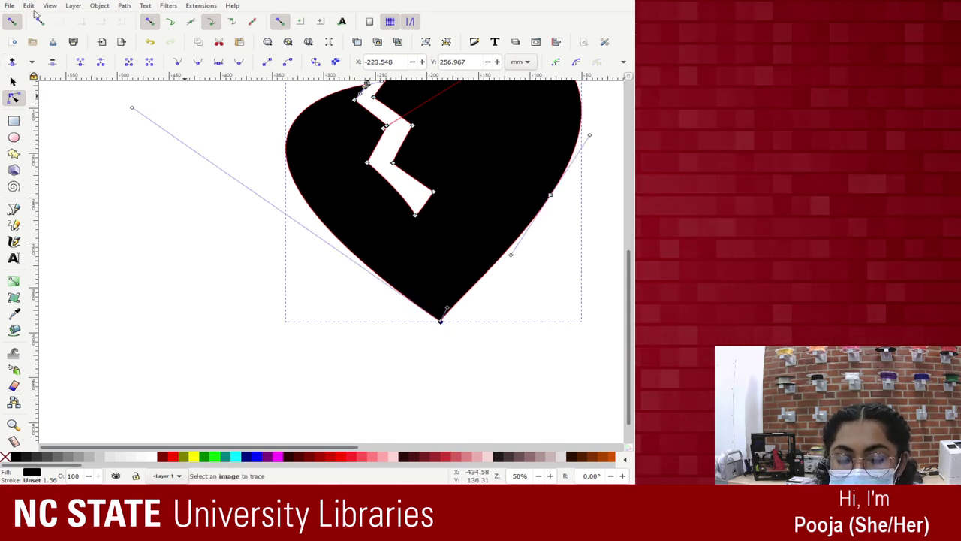
pyautogui.scroll(3, 217, 158)
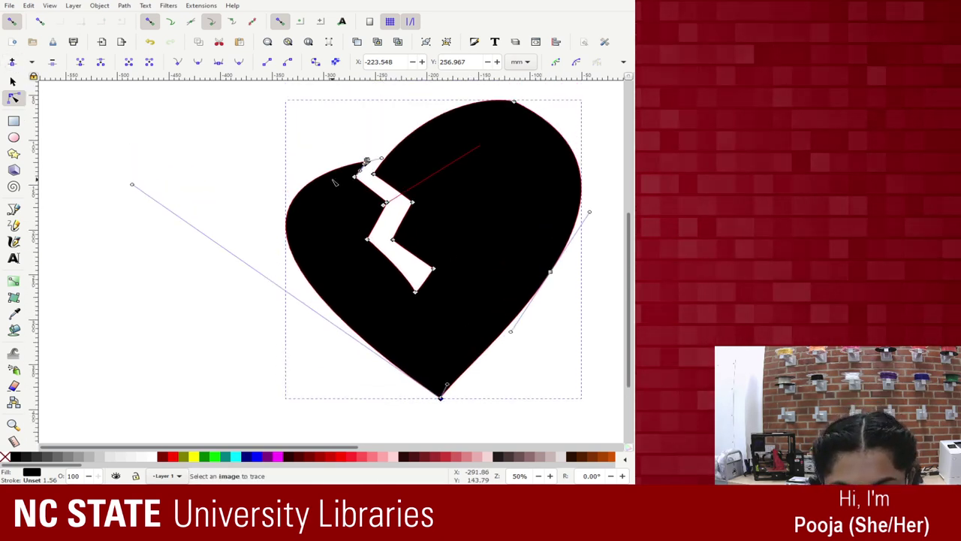
pyautogui.scroll(3, 338, 279)
pyautogui.scroll(-6, 318, 247)
pyautogui.scroll(5, 320, 188)
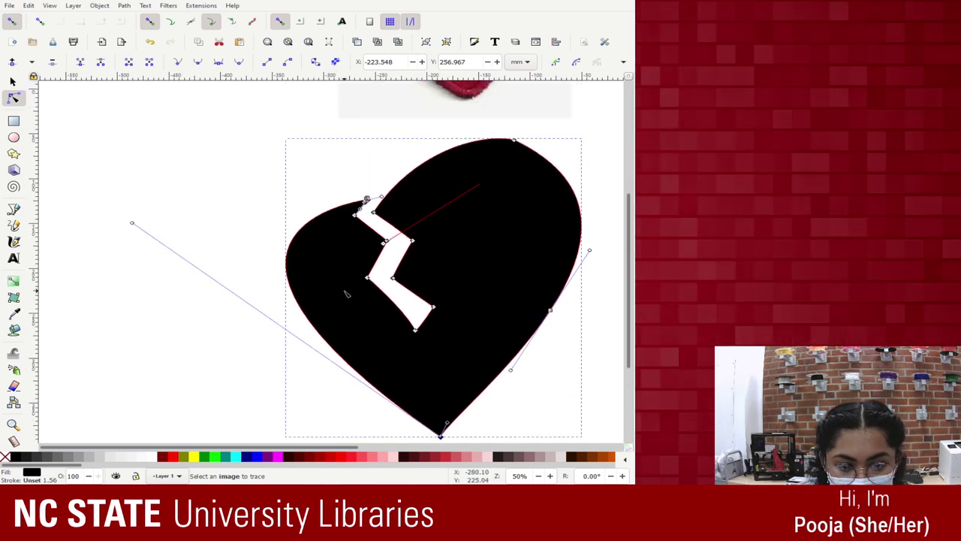
pyautogui.hotkey('ctrl', 'z')
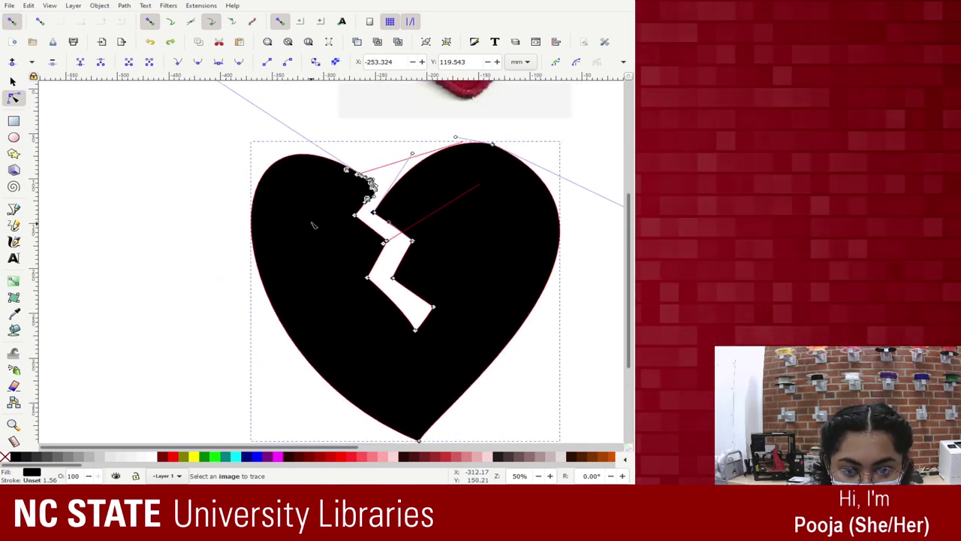
pyautogui.hotkey('ctrl', 'z')
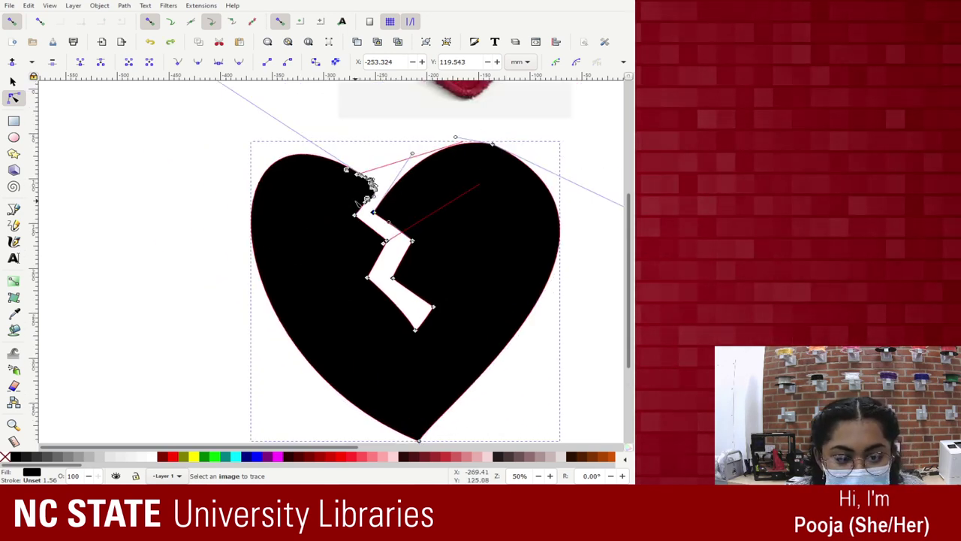
# Undo the recent node deletions on the heart's outline and clear the node selection
pyautogui.hotkey('ctrl', 'z')
pyautogui.hotkey('ctrl', 'z')
pyautogui.hotkey('ctrl', 'z')
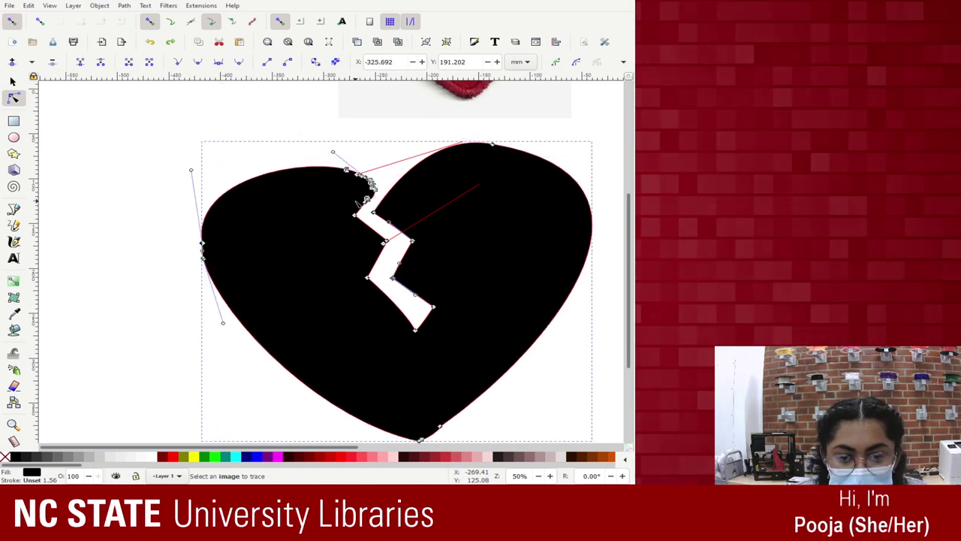
pyautogui.click(150, 234)
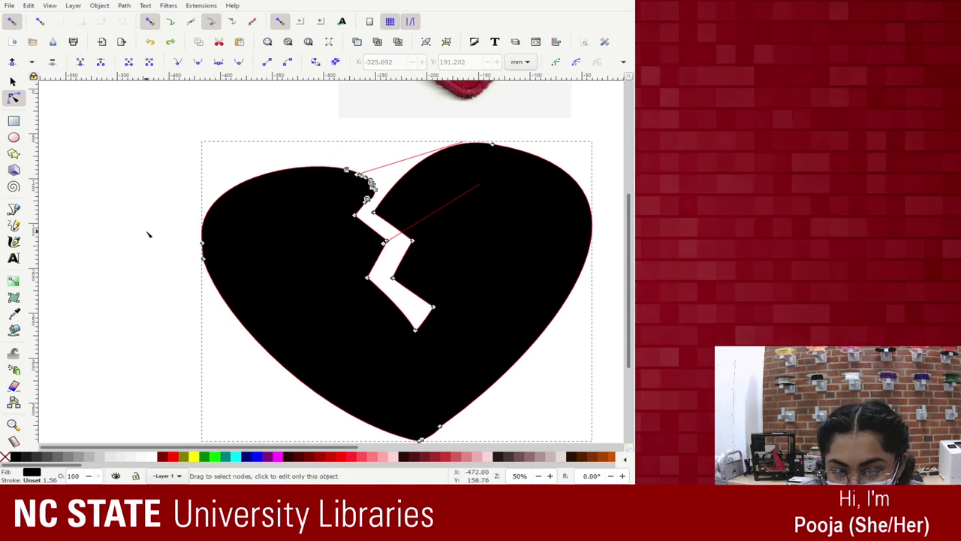
# Delete the lower of the two nodes at the heart's left edge and the stray node just right of the bottom point
pyautogui.click(204, 260)
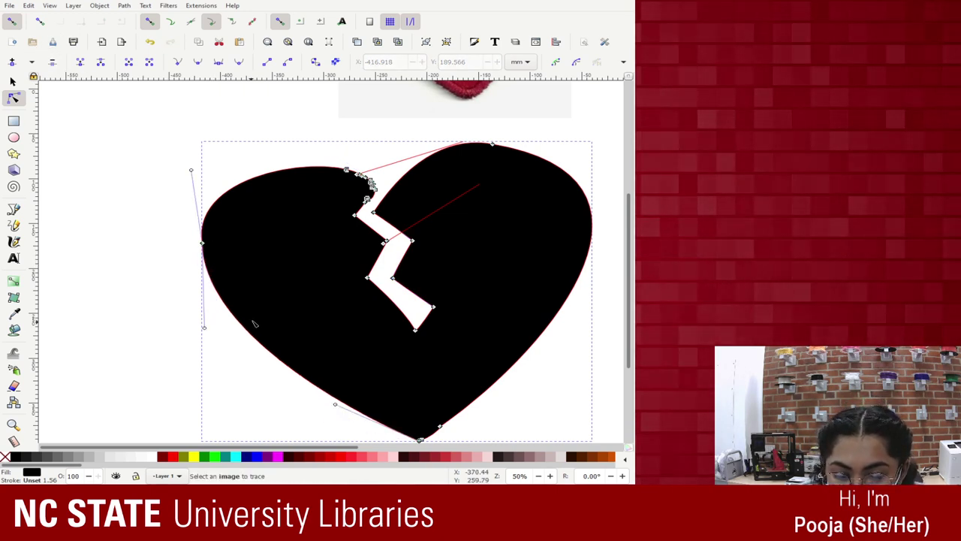
pyautogui.scroll(-4, 440, 307)
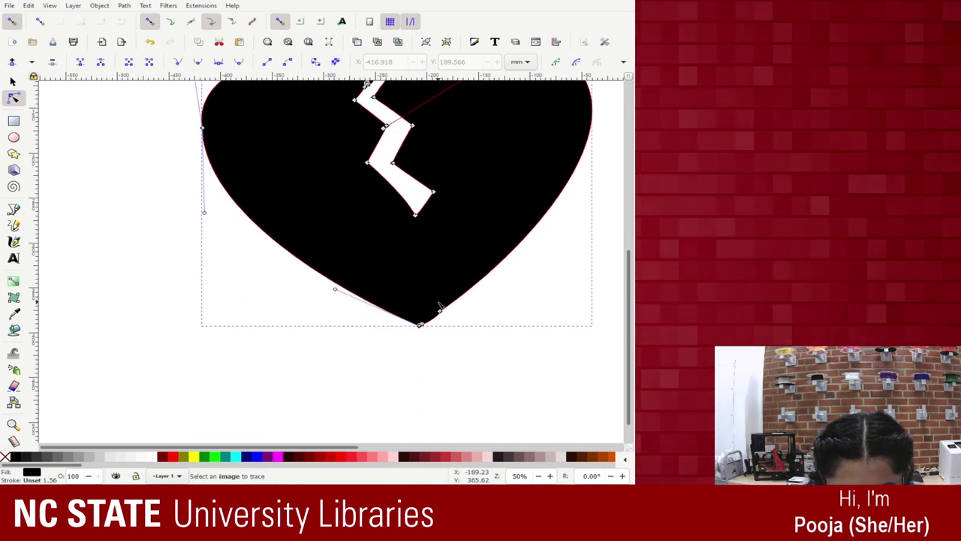
pyautogui.click(440, 313)
pyautogui.press('Delete')
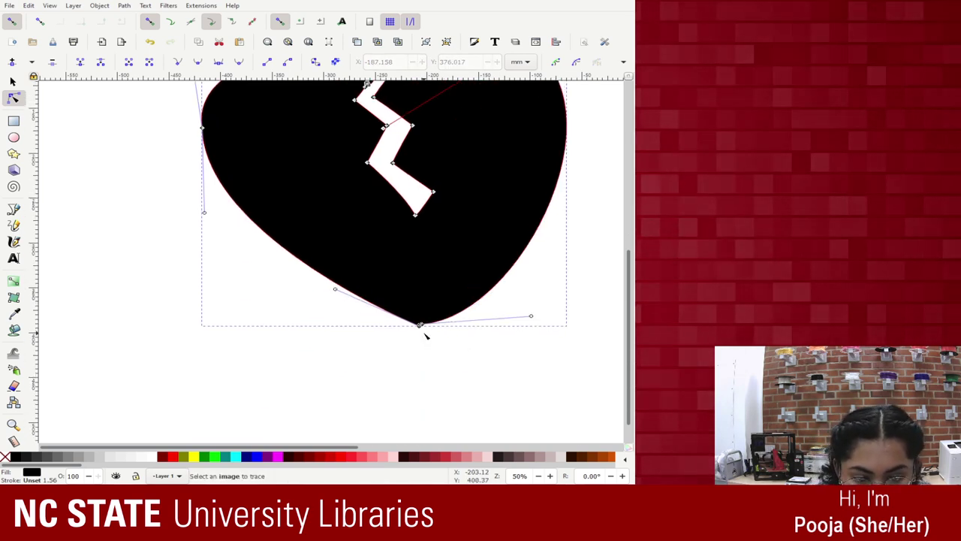
# Remove the surplus nodes clustered at the heart's bottom point so only one corner node remains there
pyautogui.press('+')
pyautogui.press('+')
pyautogui.press('+')
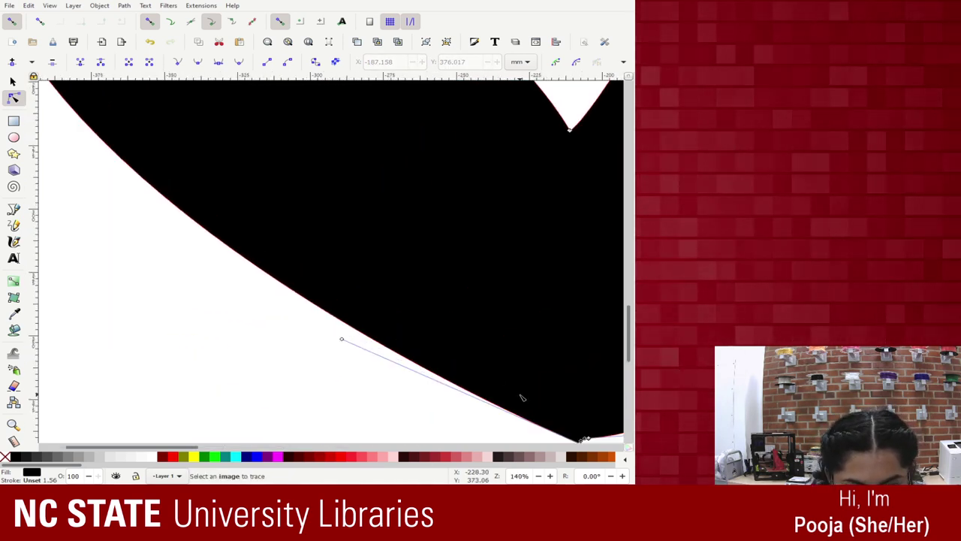
pyautogui.hscroll(5, 220, 447)
pyautogui.scroll(-2, 302, 386)
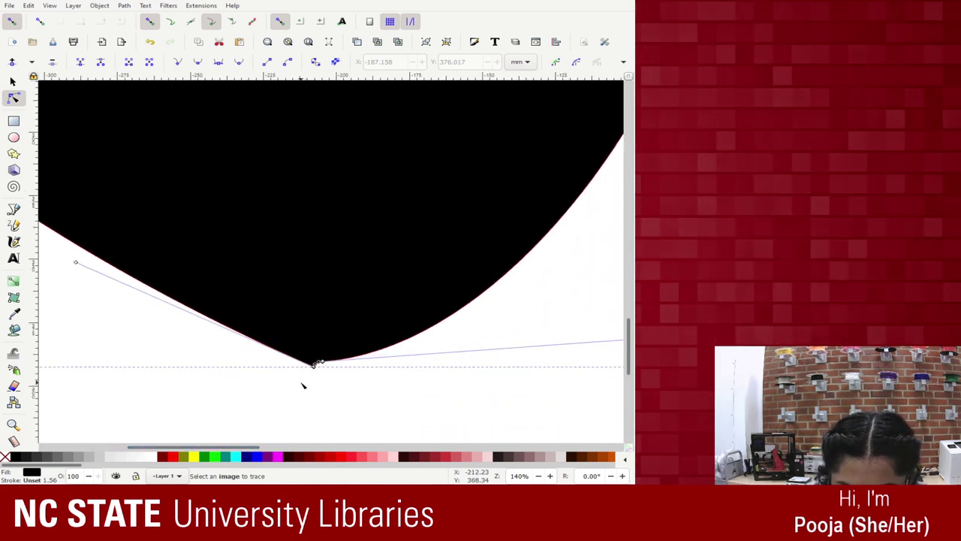
pyautogui.moveTo(328, 364); pyautogui.dragTo(350, 288)
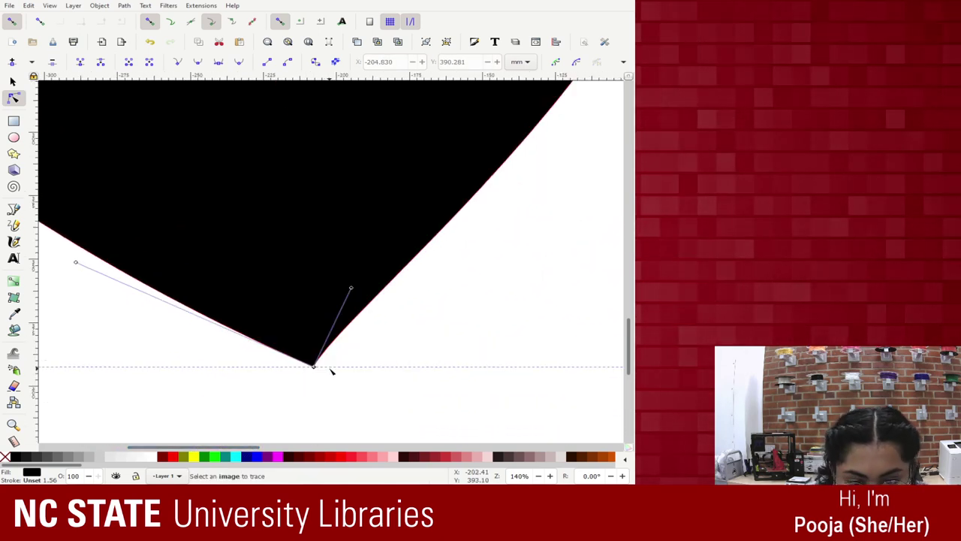
# Reshape the heart's right side by pulling the bottom node's handle outward and shortening the handle of the right lobe's top node
pyautogui.scroll(-1, 330, 352)
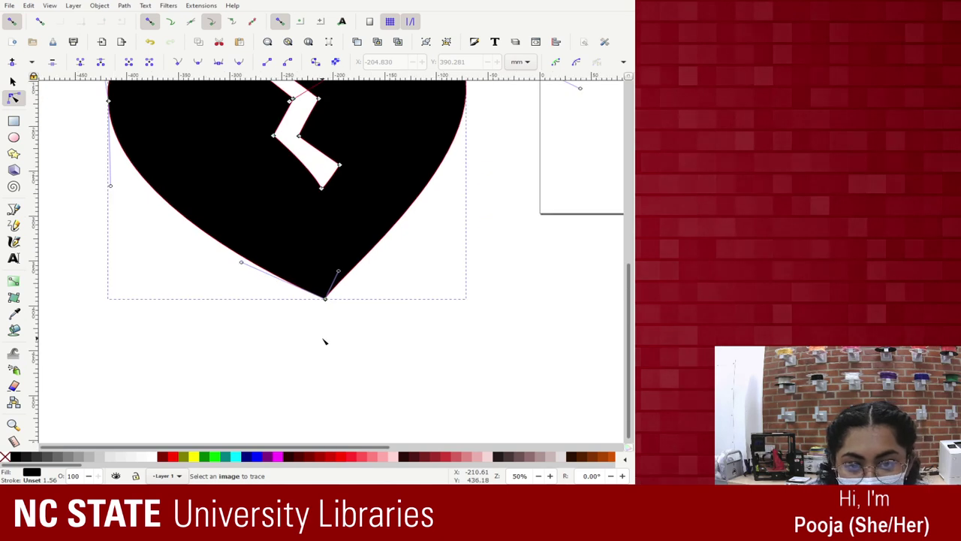
pyautogui.scroll(3, 326, 342)
pyautogui.moveTo(338, 350); pyautogui.dragTo(444, 305)
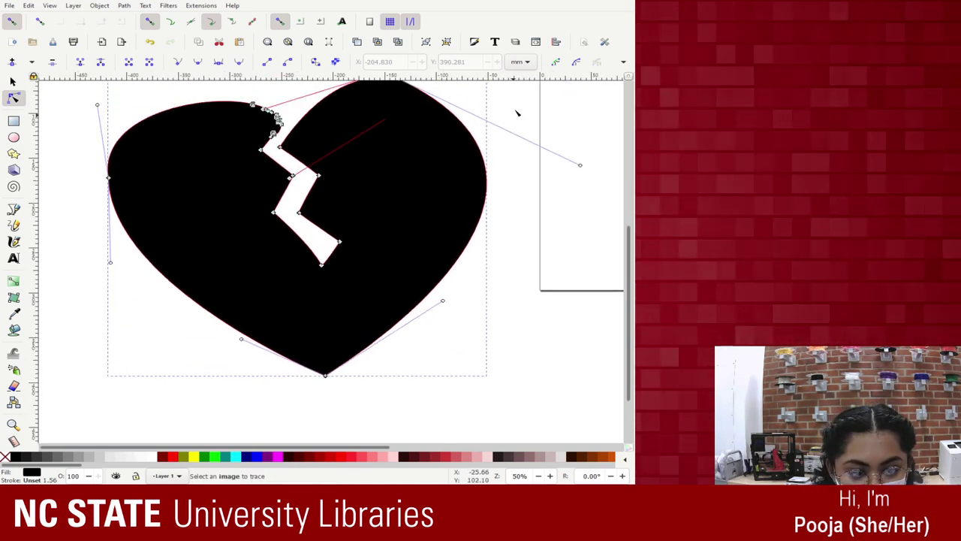
pyautogui.scroll(1, 506, 146)
pyautogui.moveTo(582, 204); pyautogui.dragTo(548, 144)
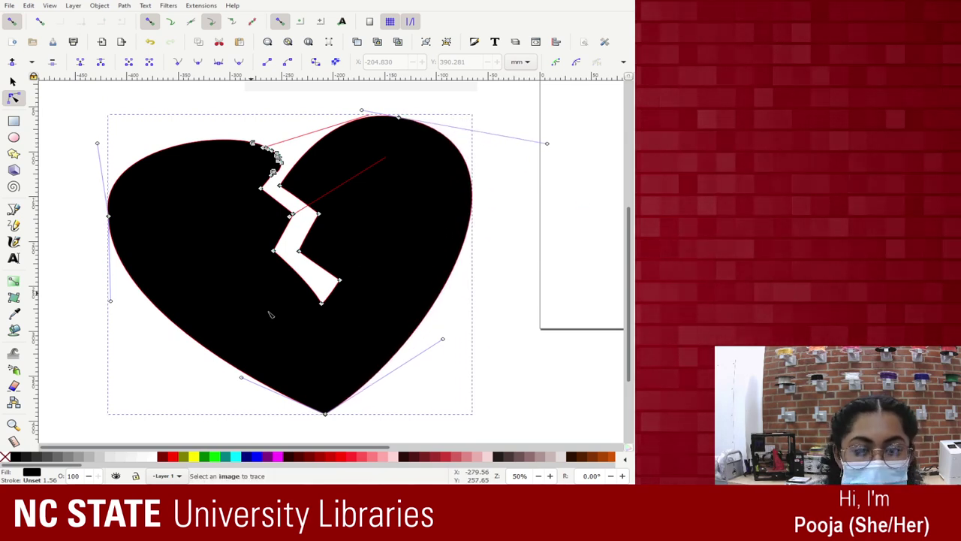
# Shift the heart's leftmost node slightly up and inward to X -410.869, Y 161.516 mm, and deselect the path
pyautogui.click(109, 217)
pyautogui.moveTo(109, 217); pyautogui.dragTo(115, 206)
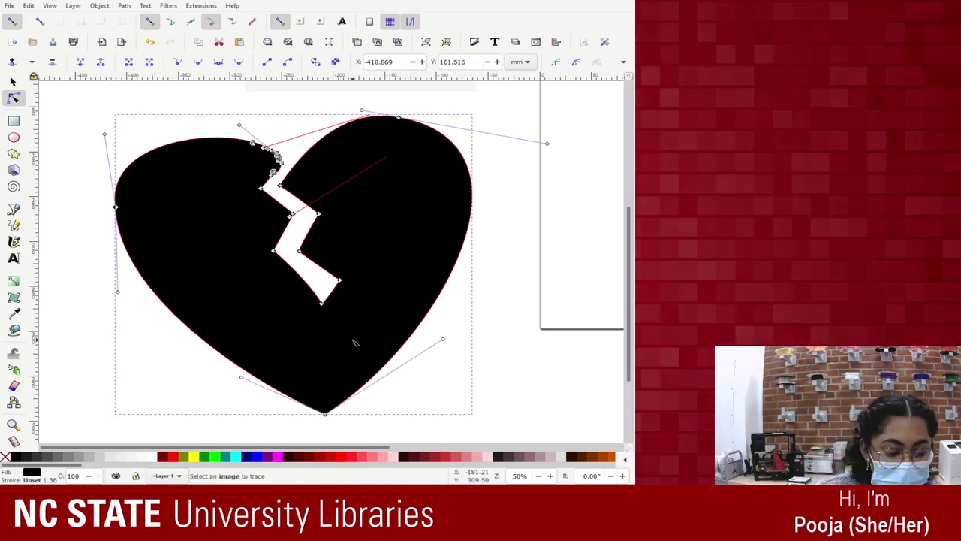
pyautogui.press('-')
pyautogui.press('-')
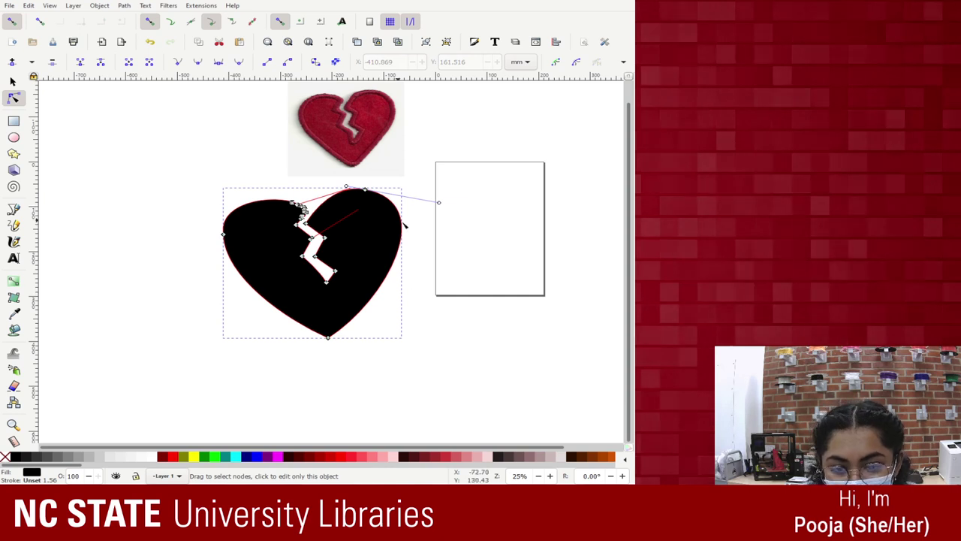
pyautogui.press('Escape')
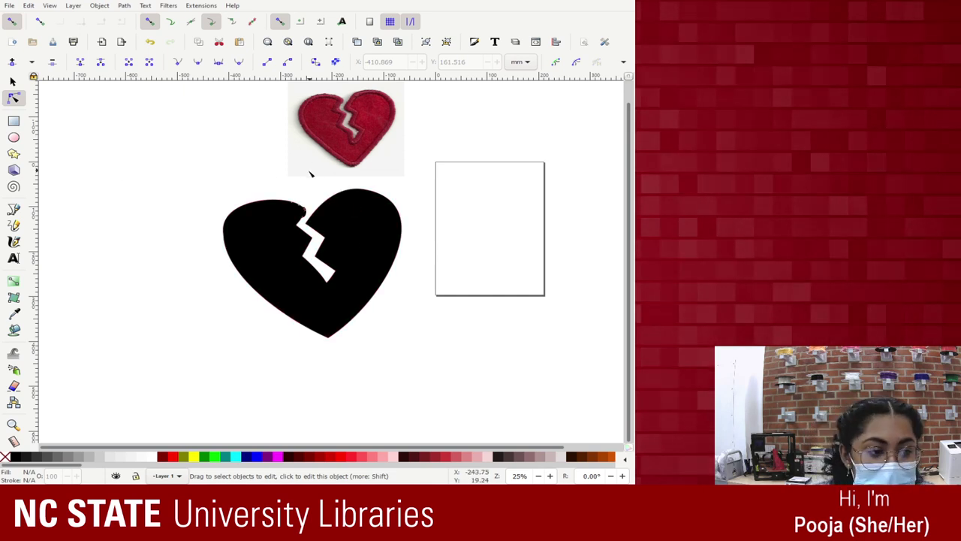
# Examine the Trace Bitmap settings for the reference picture, including the pixel art options and help notes
pyautogui.click(350, 110)
pyautogui.scroll(4, 317, 193)
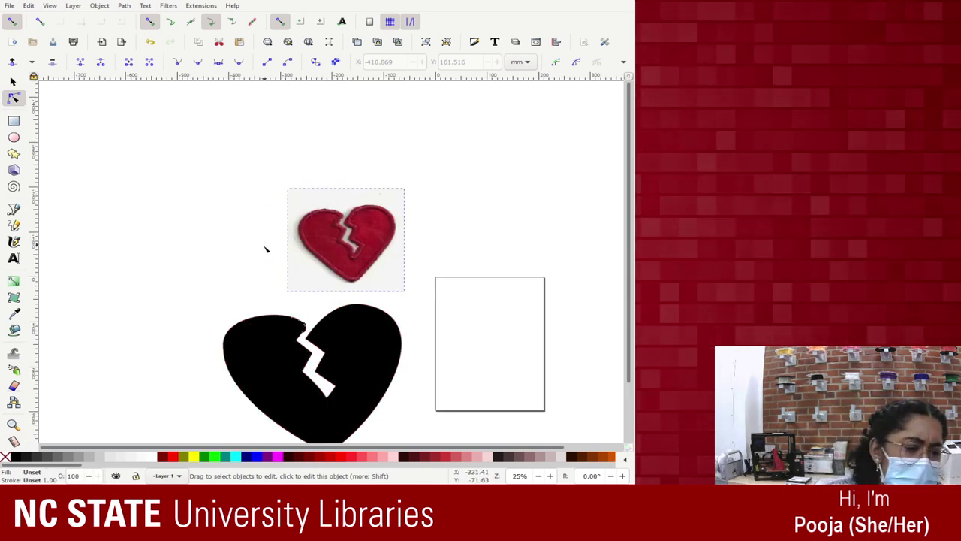
pyautogui.press('+')
pyautogui.press('+')
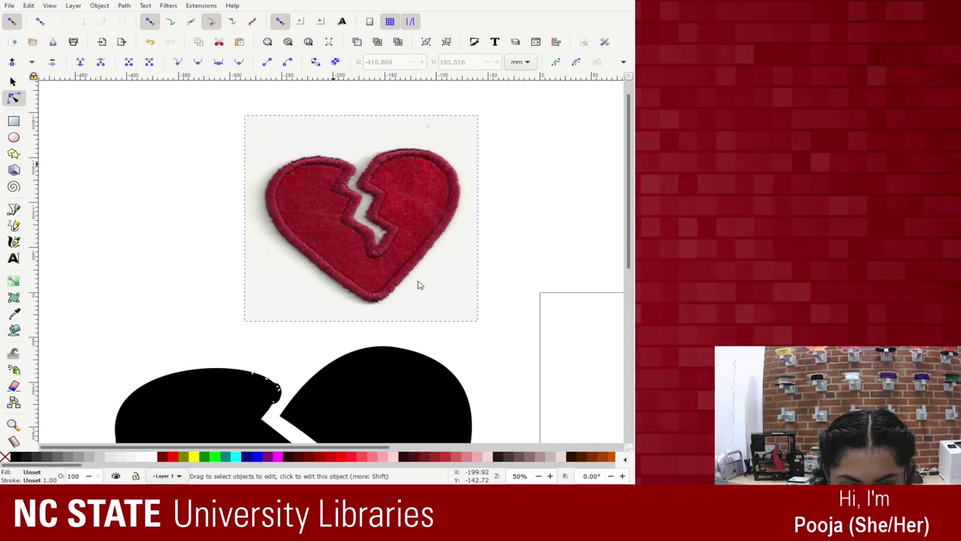
pyautogui.hotkey('shift', 'alt', 'b')
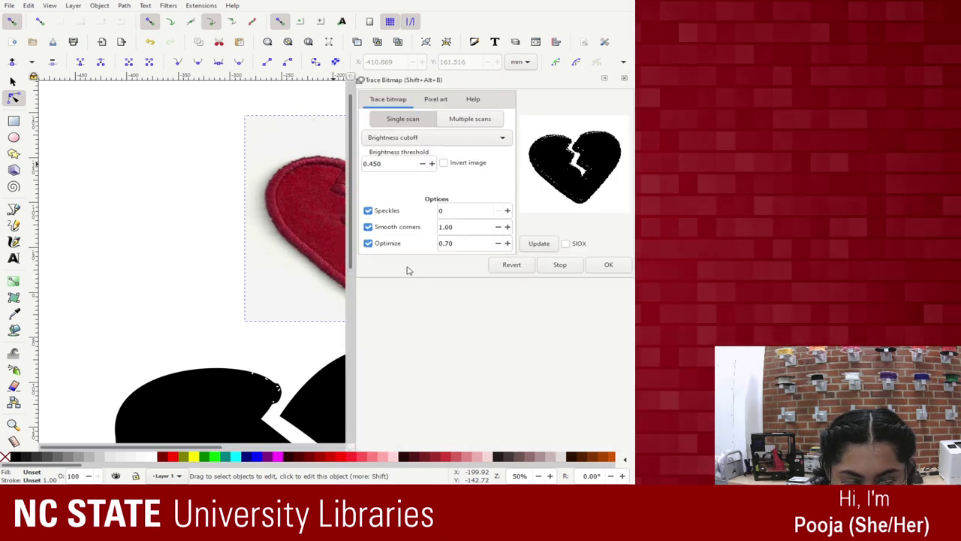
pyautogui.click(442, 103)
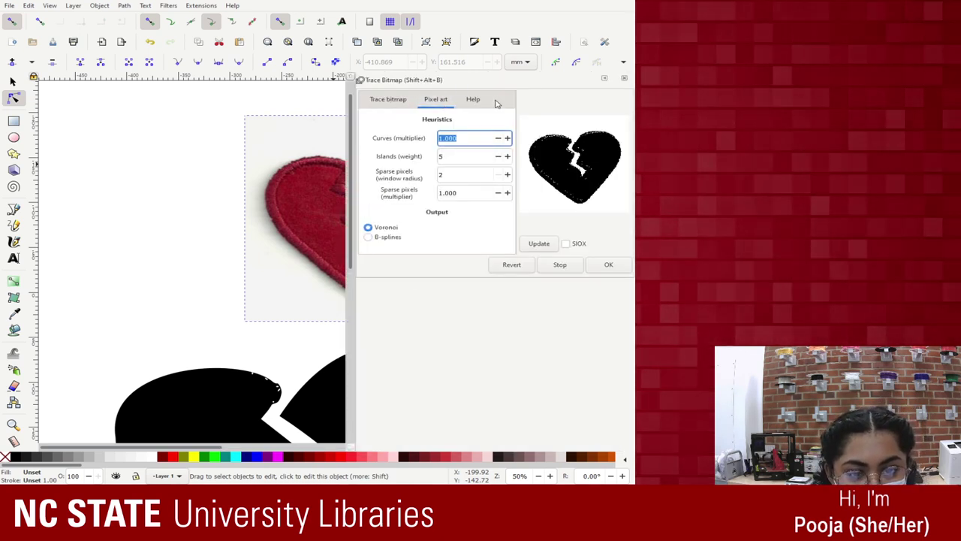
pyautogui.click(475, 99)
pyautogui.scroll(-3, 468, 135)
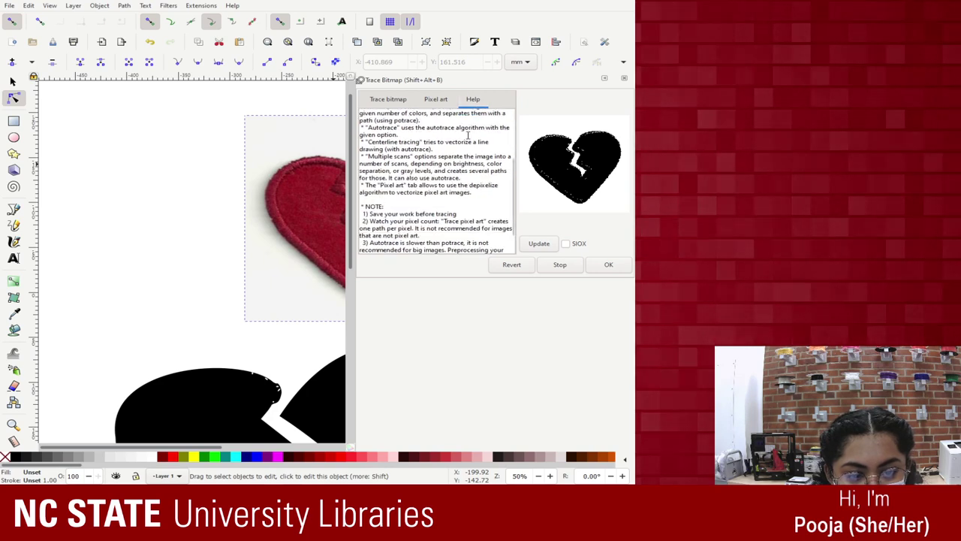
pyautogui.scroll(-2, 468, 135)
pyautogui.click(399, 102)
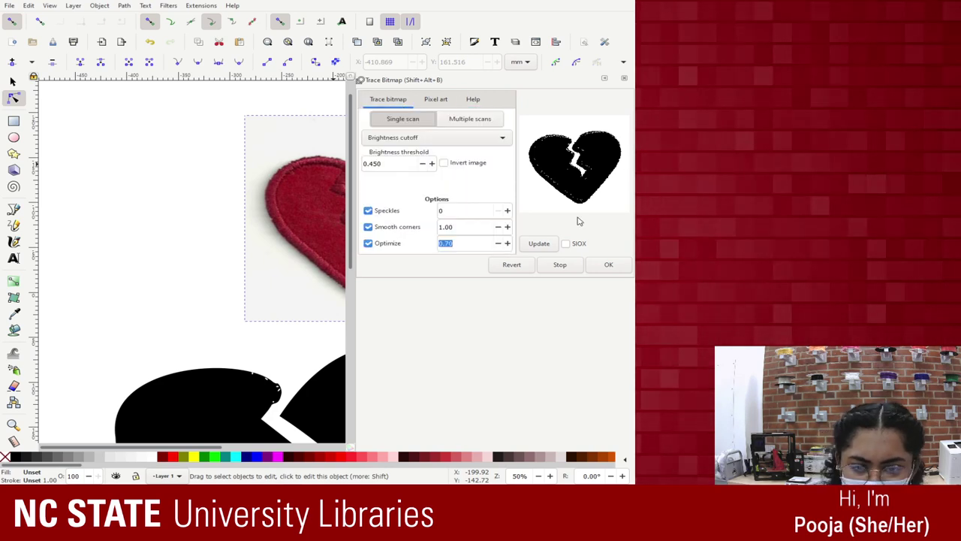
pyautogui.click(626, 80)
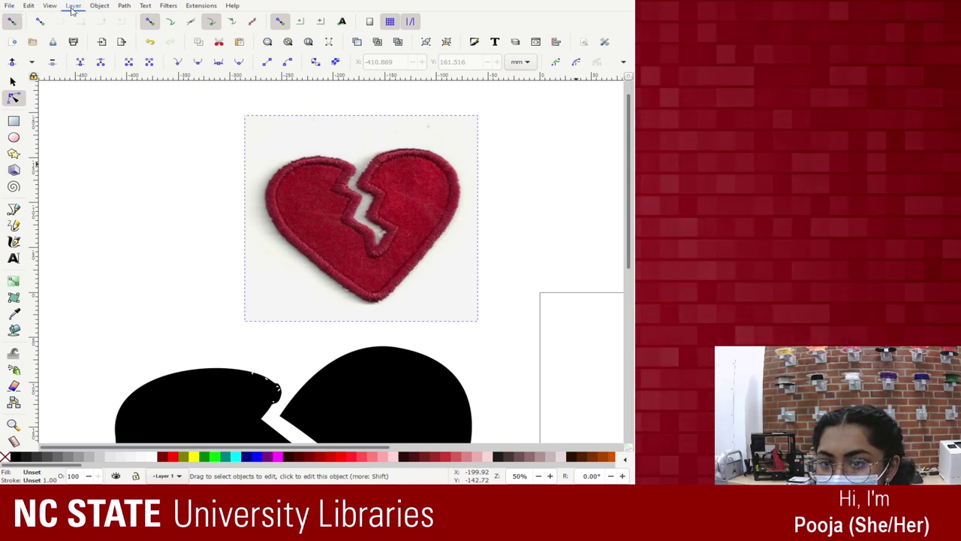
# Duplicate the current layer and select the reference picture in the copy
pyautogui.click(73, 9)
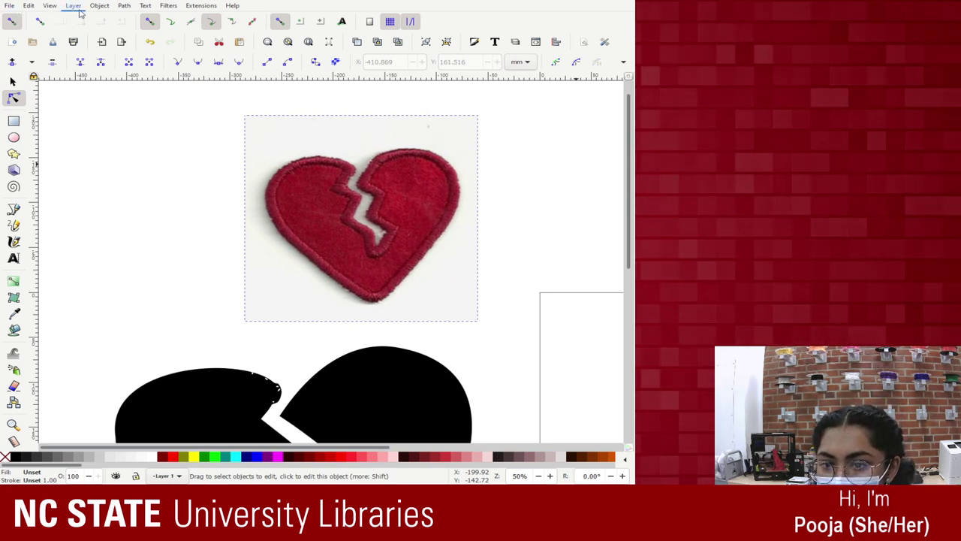
pyautogui.click(106, 182)
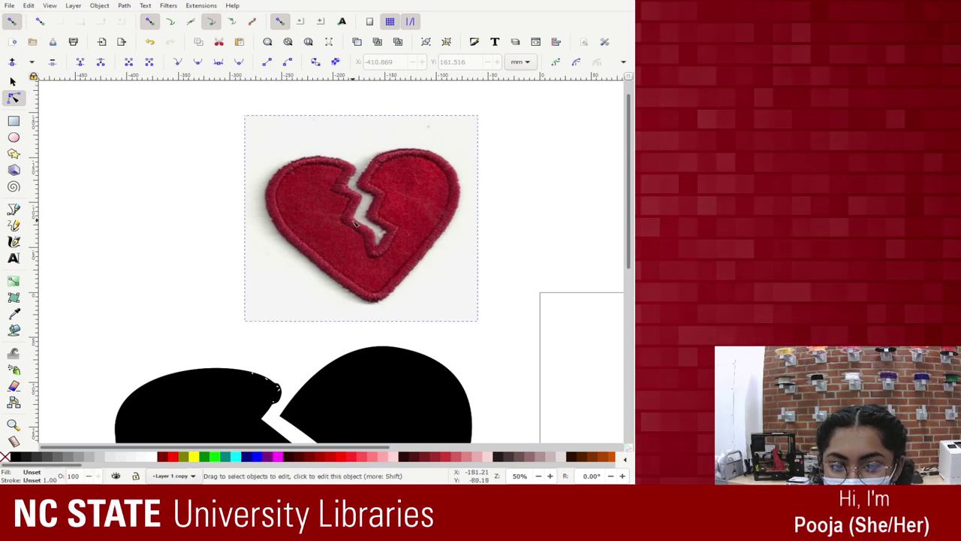
pyautogui.click(240, 204)
pyautogui.click(13, 81)
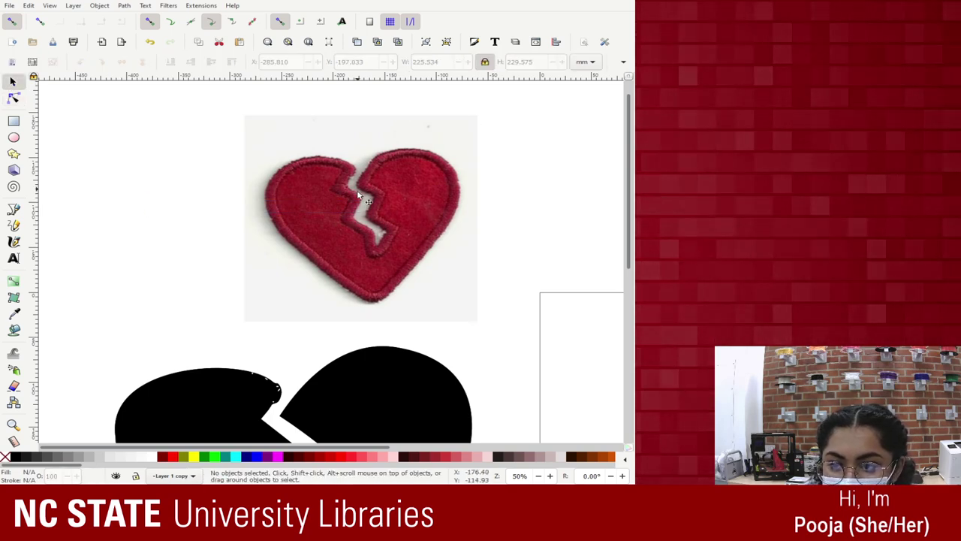
pyautogui.click(356, 196)
pyautogui.moveTo(356, 196)
pyautogui.mouseDown()
pyautogui.moveTo(198, 172)
pyautogui.moveTo(388, 201)
pyautogui.moveTo(354, 194)
pyautogui.mouseUp()
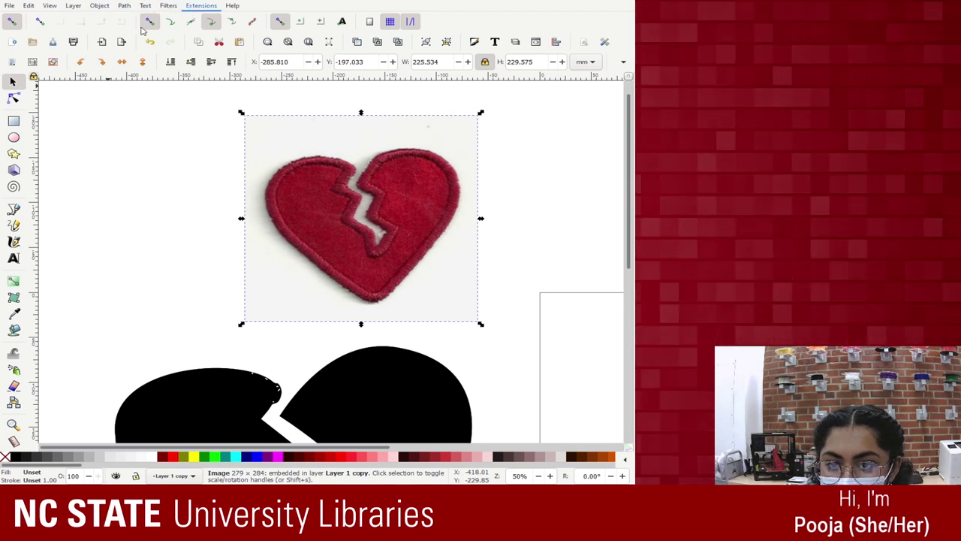
# Trace the reference picture as a single-scan brightness cutoff at threshold 0.450, and hide the trace dialog
pyautogui.click(13, 100)
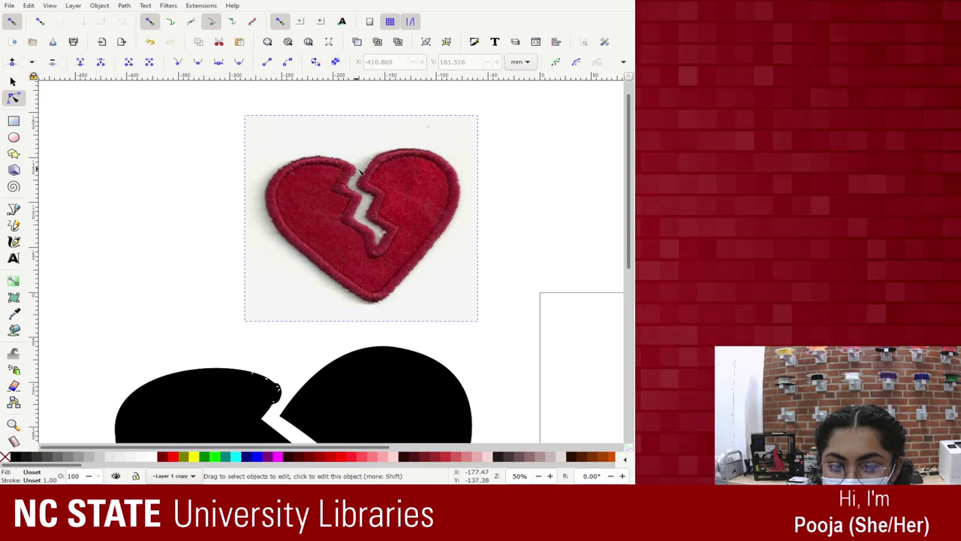
pyautogui.press('Escape')
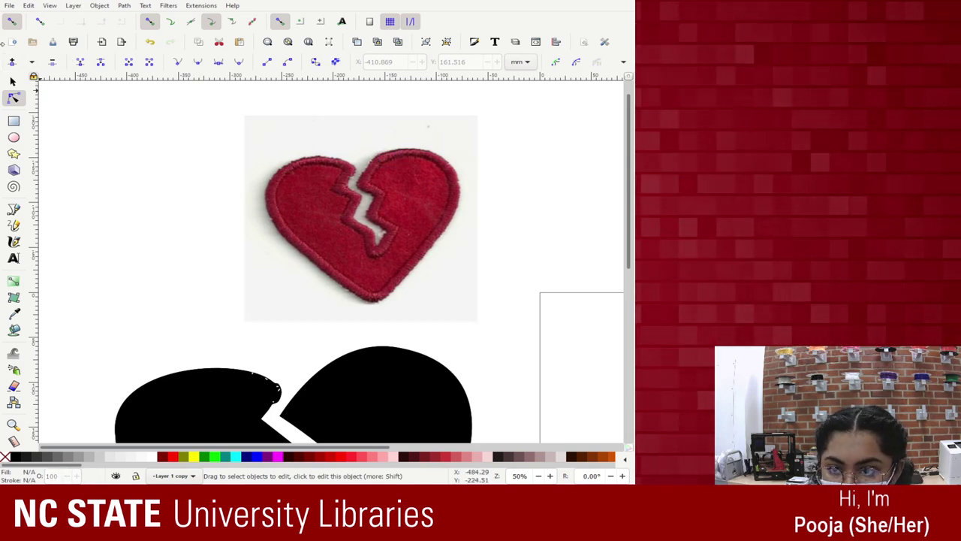
pyautogui.click(347, 174)
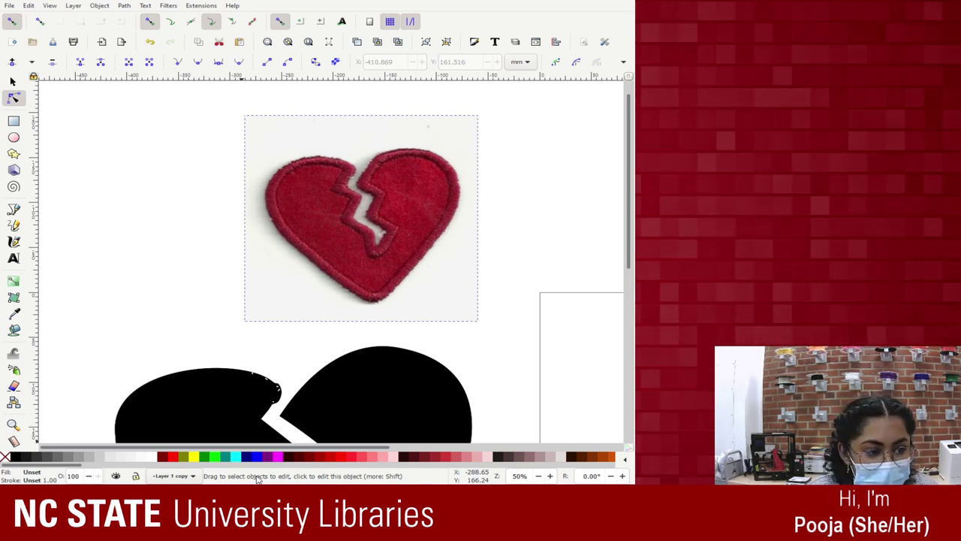
pyautogui.scroll(-10, 240, 343)
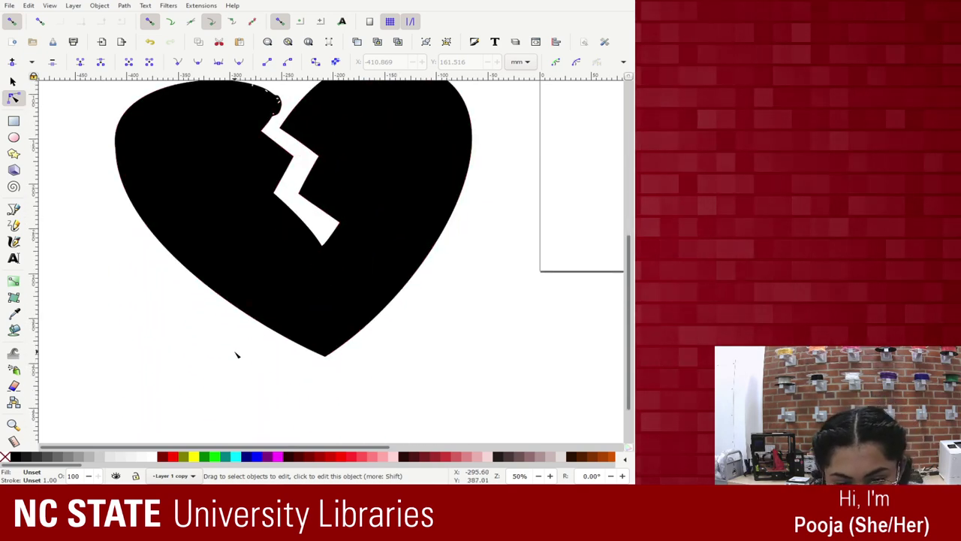
pyautogui.scroll(10, 402, 217)
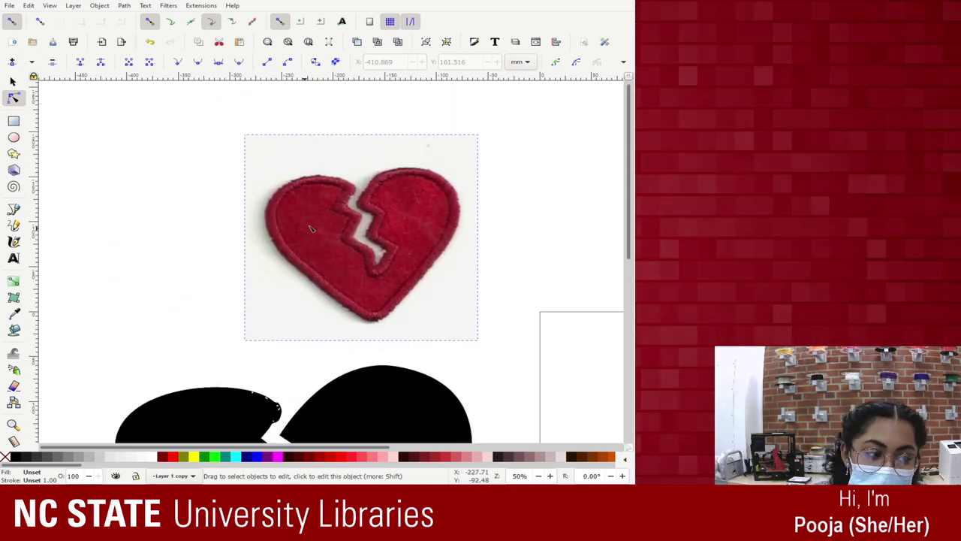
pyautogui.hotkey('shift', 'alt', 'b')
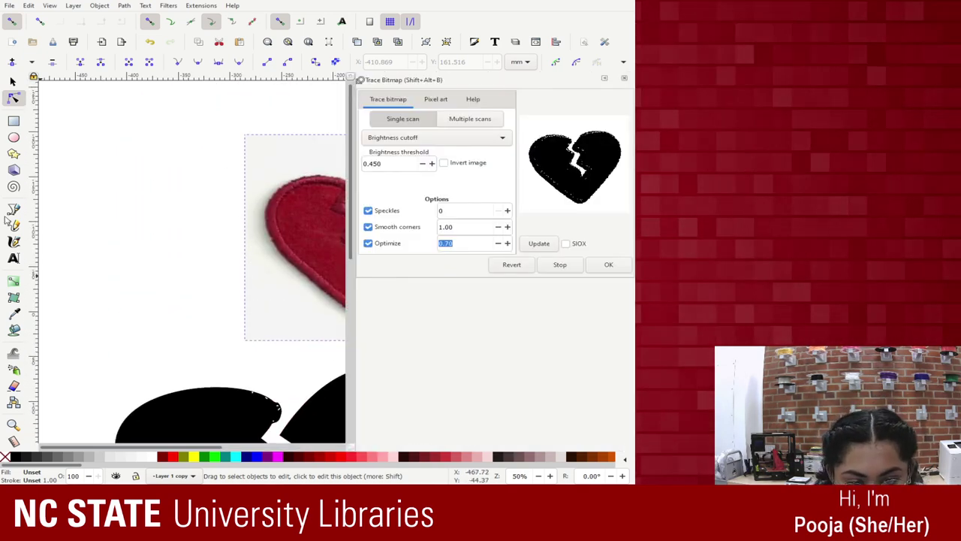
pyautogui.click(606, 265)
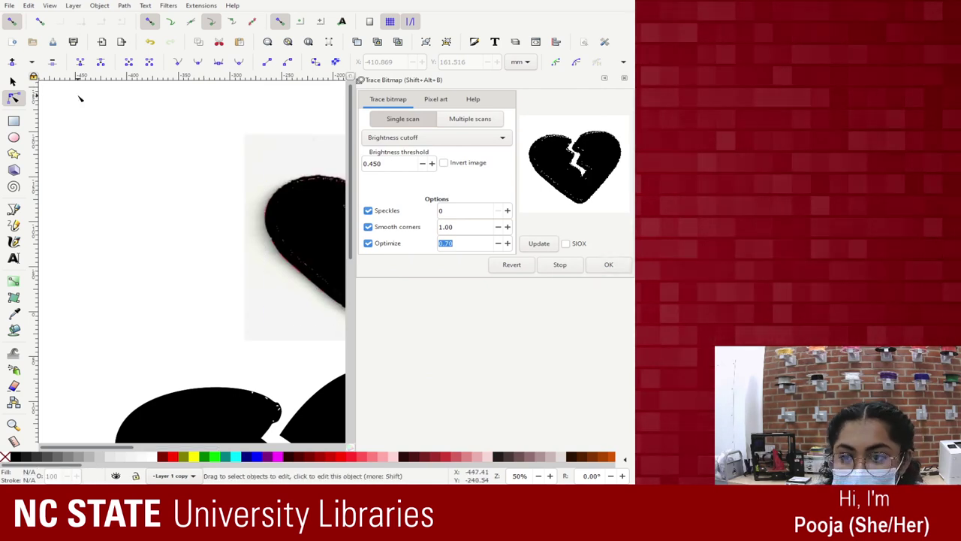
pyautogui.press('F12')
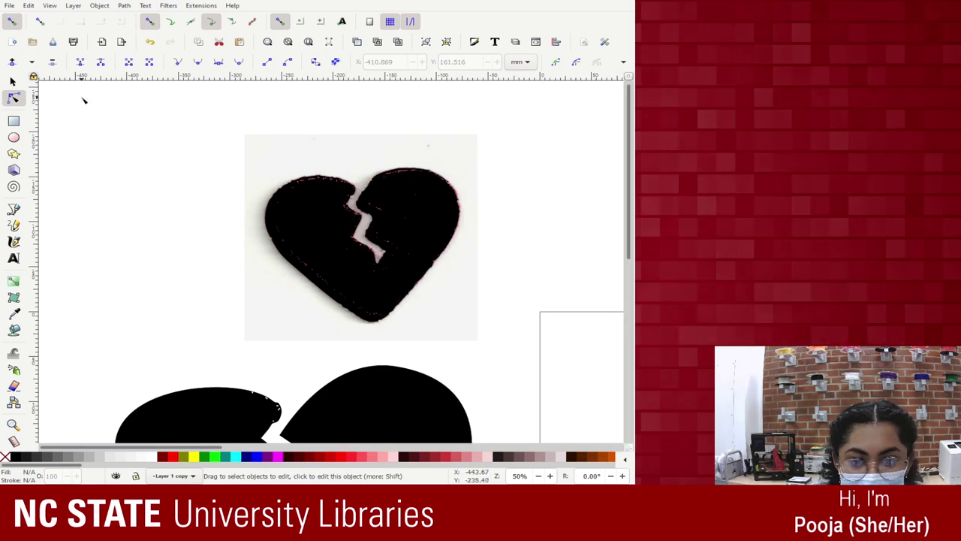
# Move the new traced heart off the reference picture to the empty area on its left, and show its nodes for editing
pyautogui.click(13, 81)
pyautogui.click(309, 232)
pyautogui.moveTo(309, 233); pyautogui.dragTo(89, 227)
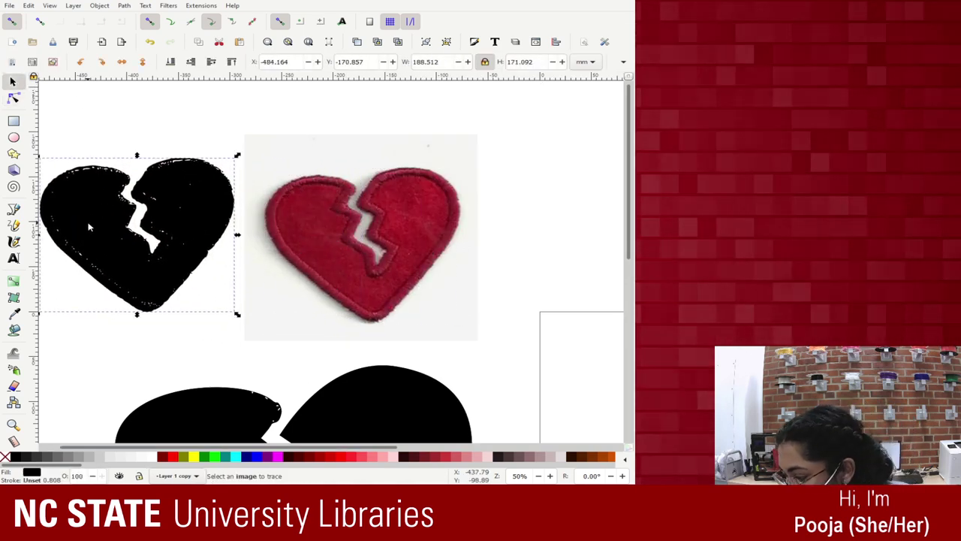
pyautogui.click(13, 98)
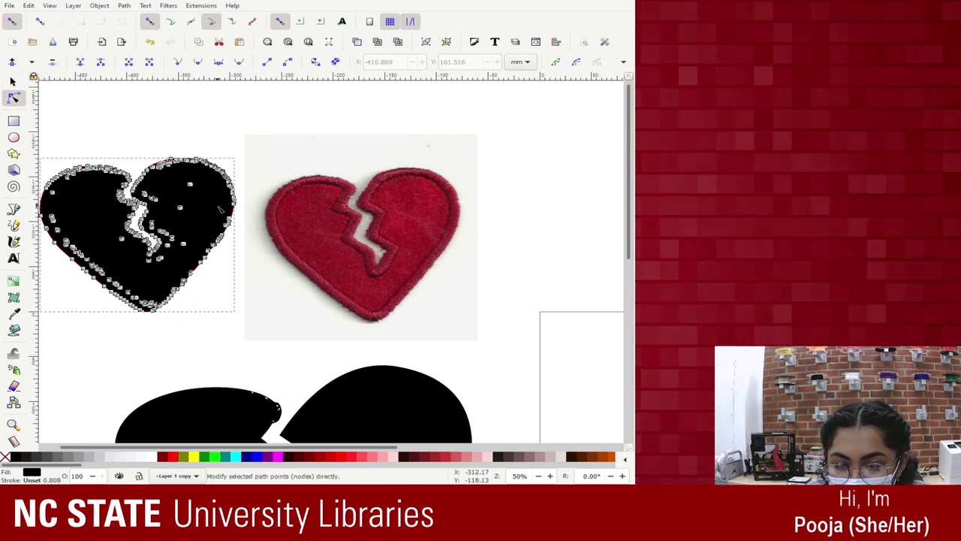
# Try simplifying the new traced heart's path, and restore its original nodes
pyautogui.moveTo(223, 207)
pyautogui.mouseDown()
pyautogui.moveTo(201, 313)
pyautogui.moveTo(198, 300)
pyautogui.mouseUp()
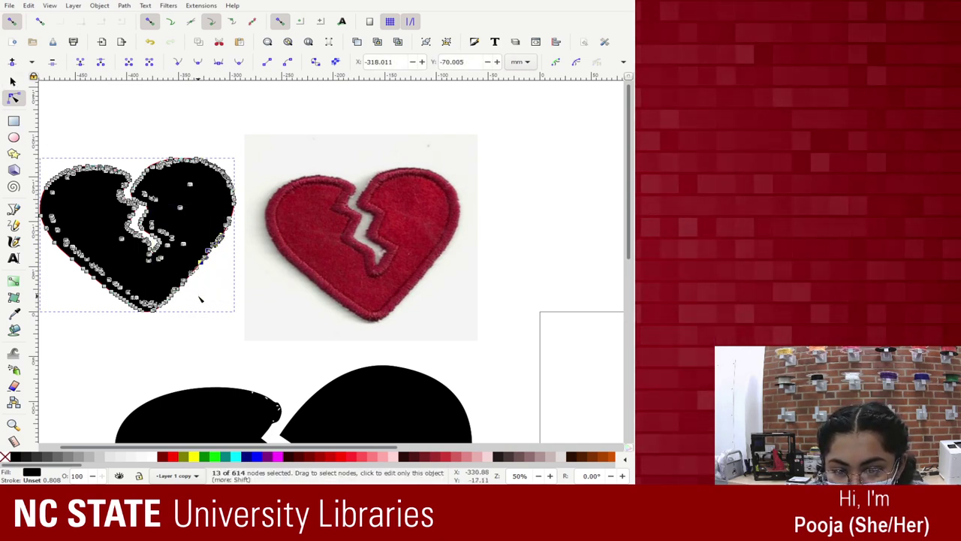
pyautogui.press('Delete')
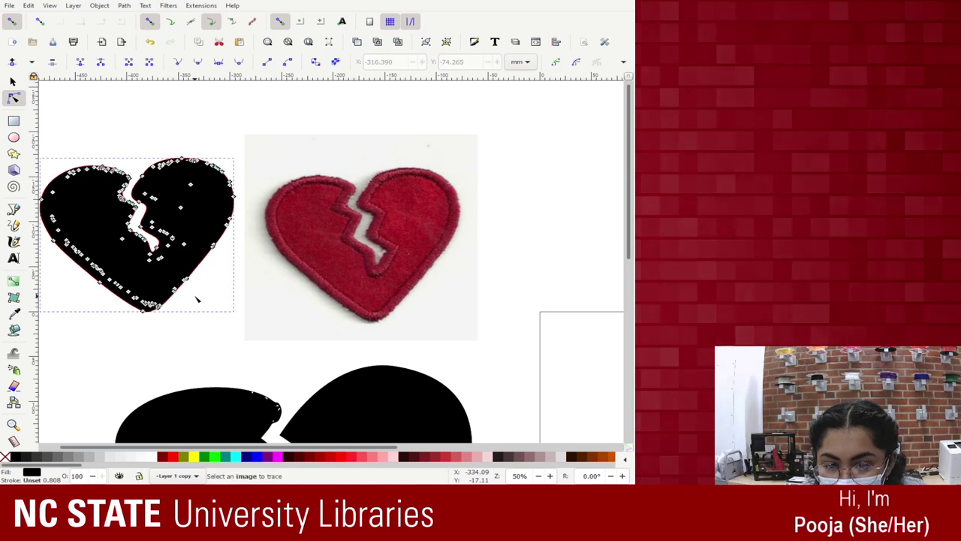
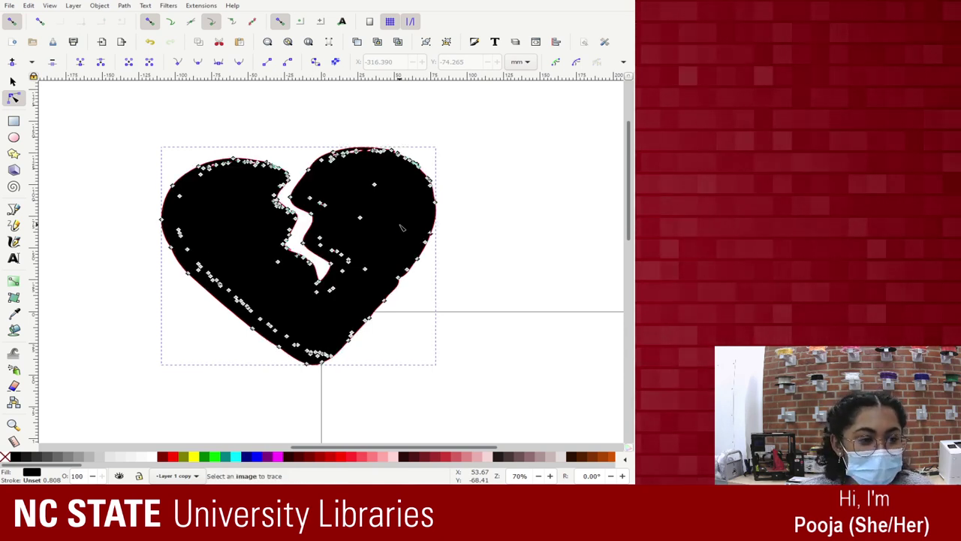
pyautogui.hotkey('ctrl', 'z')
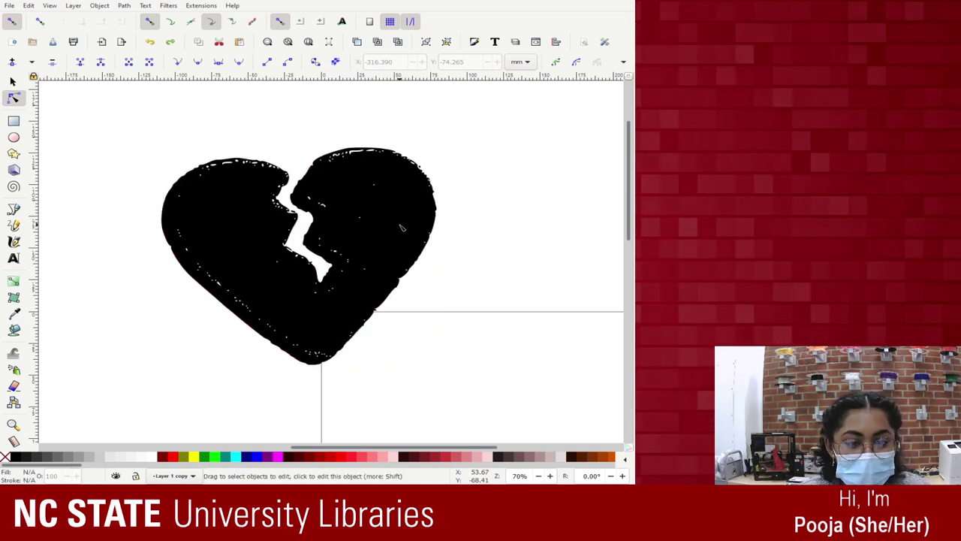
pyautogui.click(402, 227)
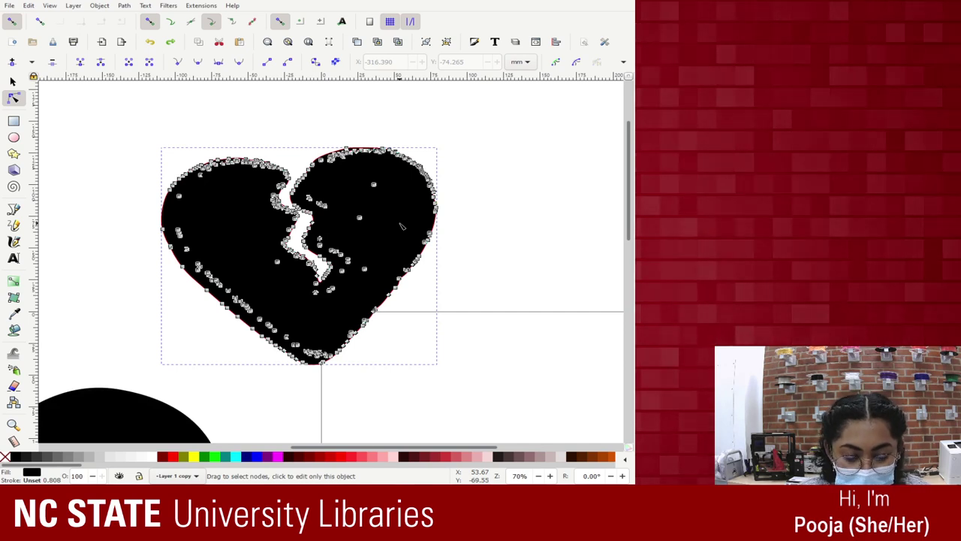
pyautogui.press('Escape')
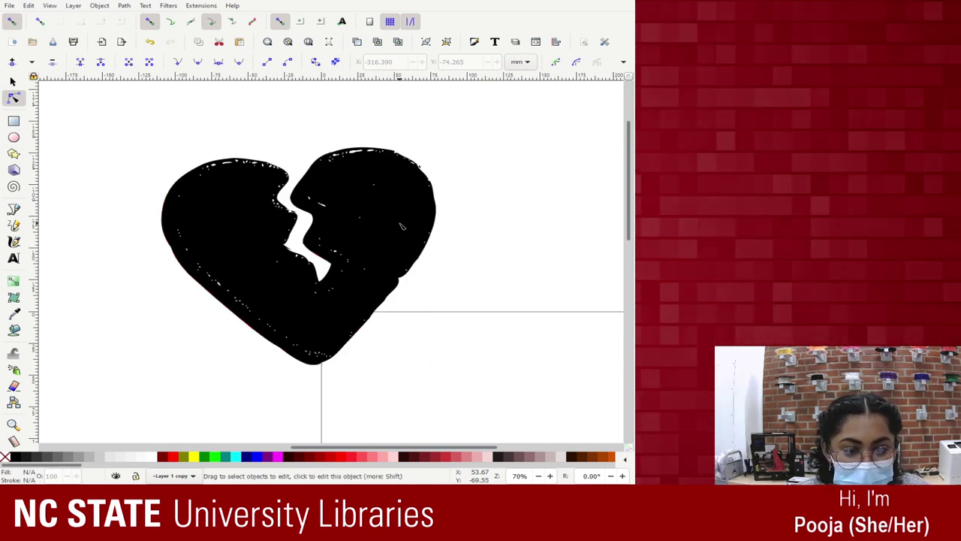
pyautogui.hotkey('ctrl', 'z')
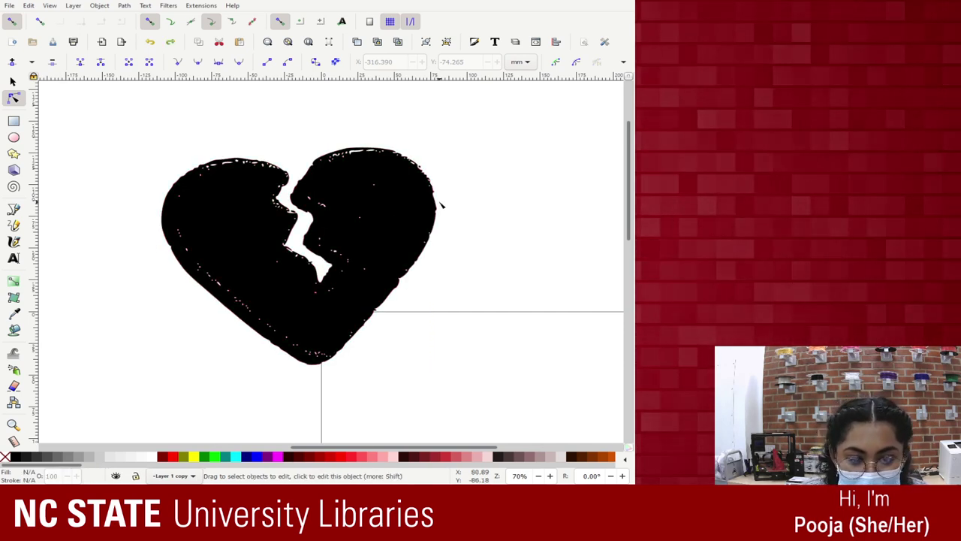
# Simplify the traced heart's path repeatedly to reduce its nodes and smooth the outline
pyautogui.click(419, 213)
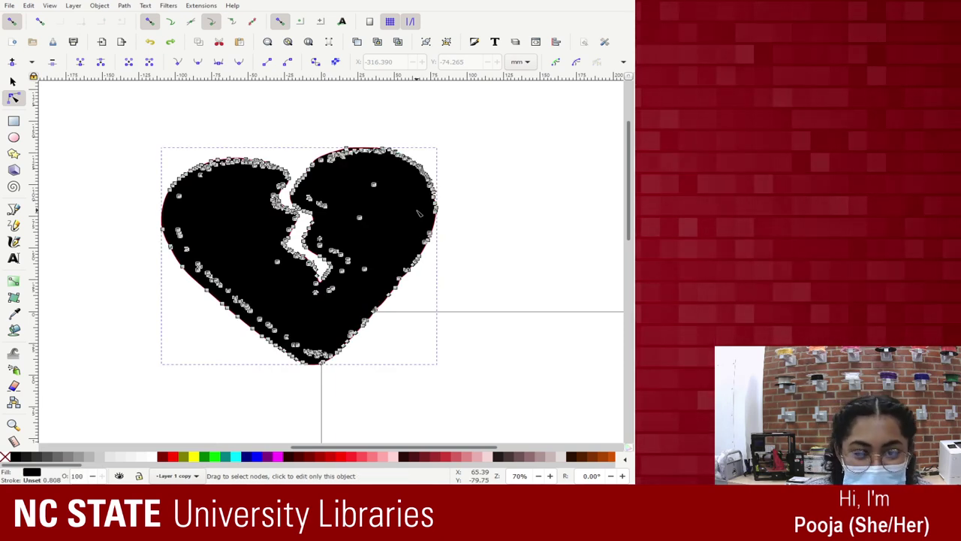
pyautogui.hotkey('ctrl', 'l')
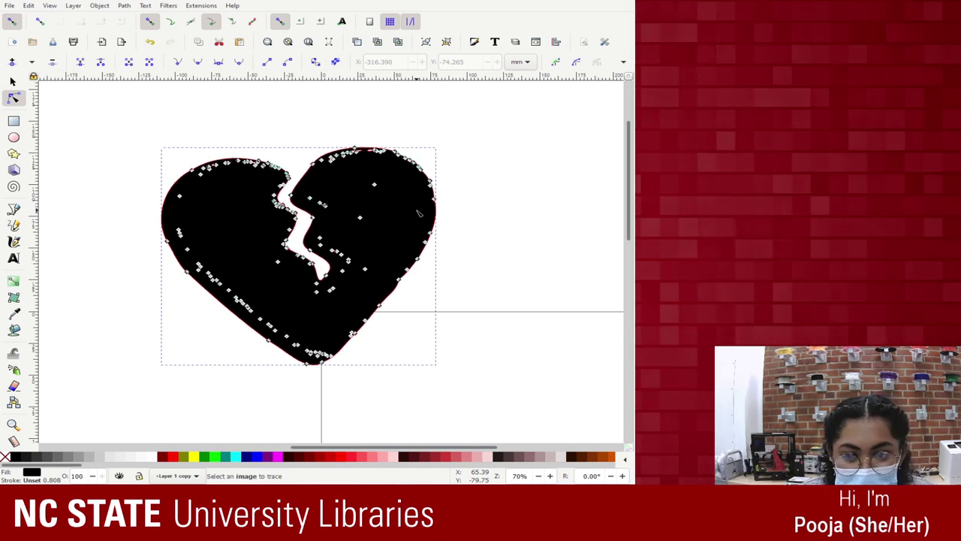
pyautogui.hotkey('ctrl', 'l')
pyautogui.hotkey('ctrl', 'l')
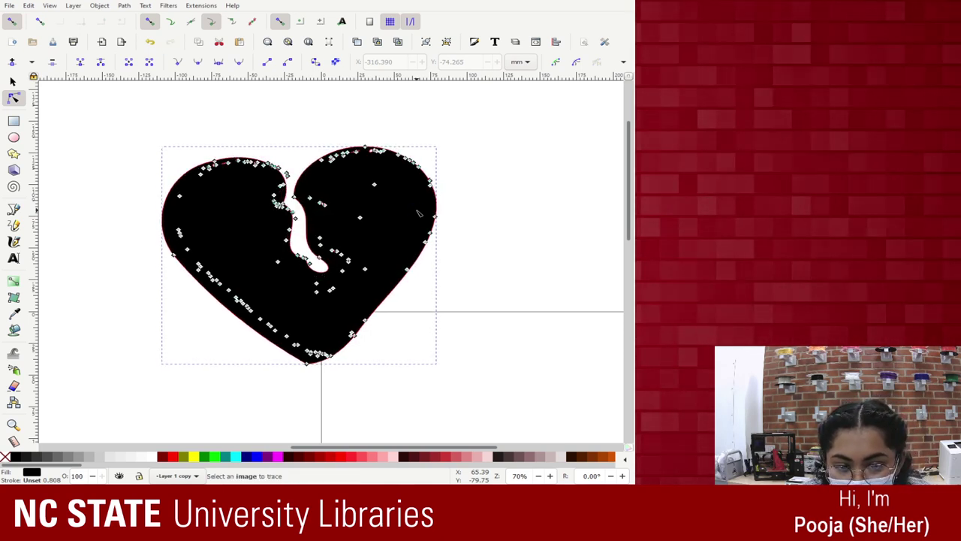
pyautogui.hotkey('ctrl', 'l')
pyautogui.hotkey('ctrl', 'l')
pyautogui.hotkey('ctrl', 'l')
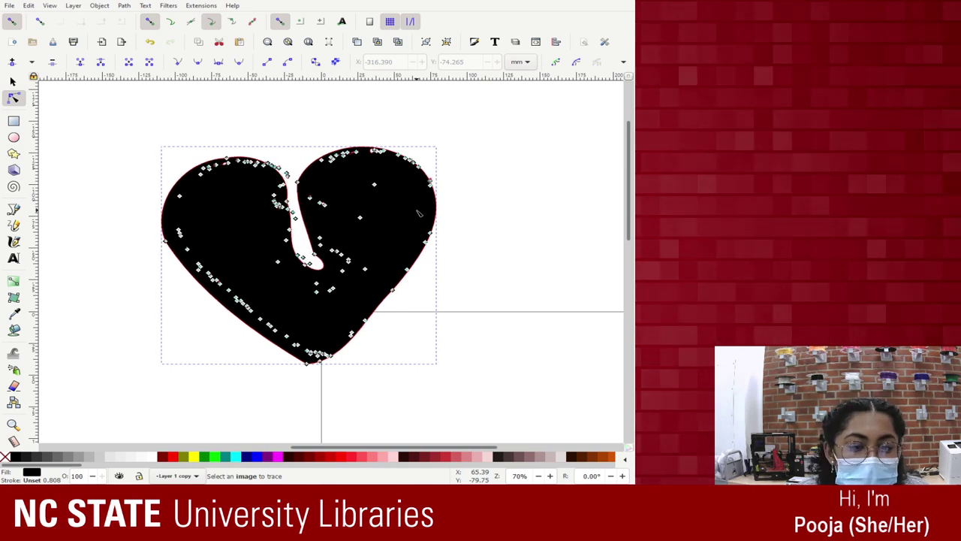
pyautogui.hotkey('ctrl', 'l')
pyautogui.hotkey('ctrl', 'l')
pyautogui.hotkey('ctrl', 'l')
pyautogui.hotkey('ctrl', 'l')
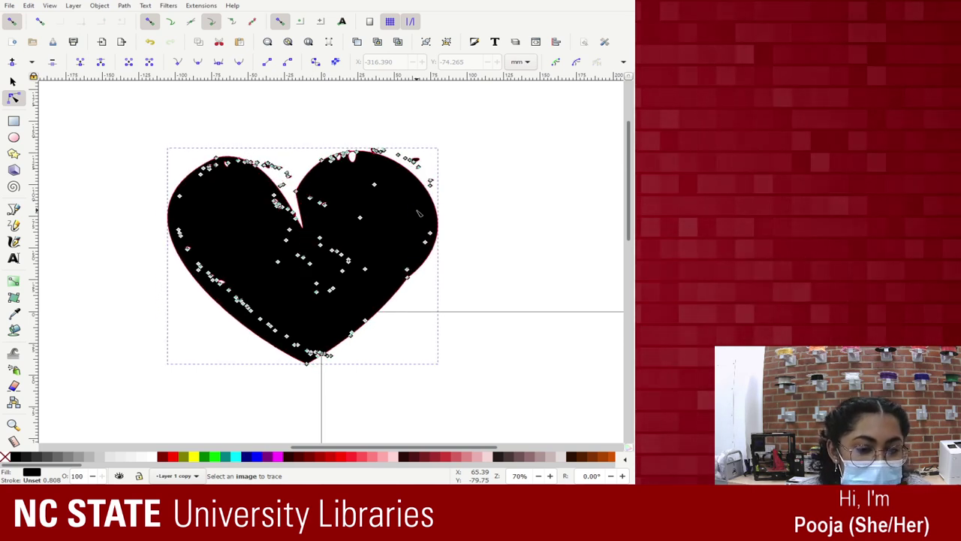
# Undo the repeated simplifications until the jagged crack shape is restored
pyautogui.hotkey('ctrl', 'z')
pyautogui.hotkey('ctrl', 'z')
pyautogui.hotkey('ctrl', 'z')
pyautogui.hotkey('ctrl', 'z')
pyautogui.hotkey('ctrl', 'z')
pyautogui.hotkey('ctrl', 'z')
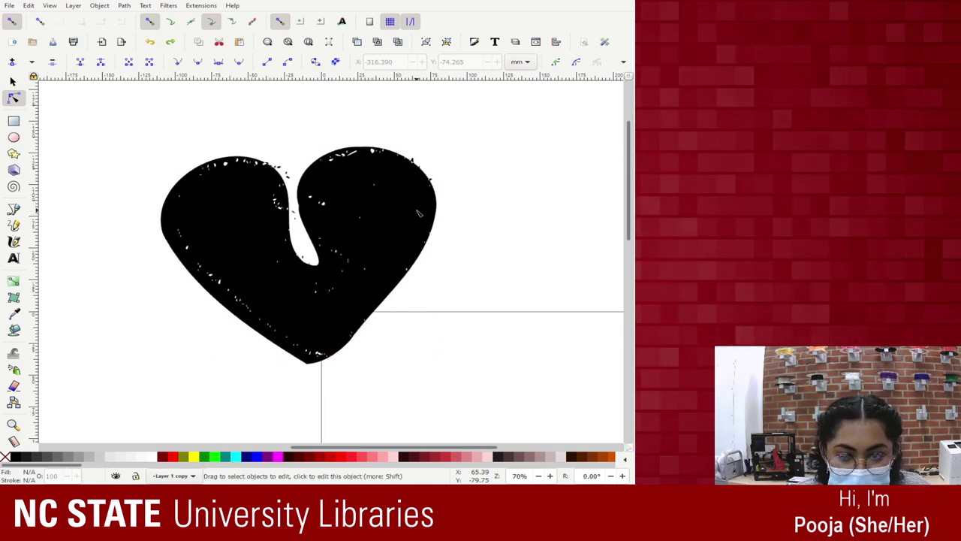
pyautogui.hotkey('ctrl', 'z')
pyautogui.hotkey('ctrl', 'z')
pyautogui.hotkey('ctrl', 'z')
pyautogui.hotkey('ctrl', 'z')
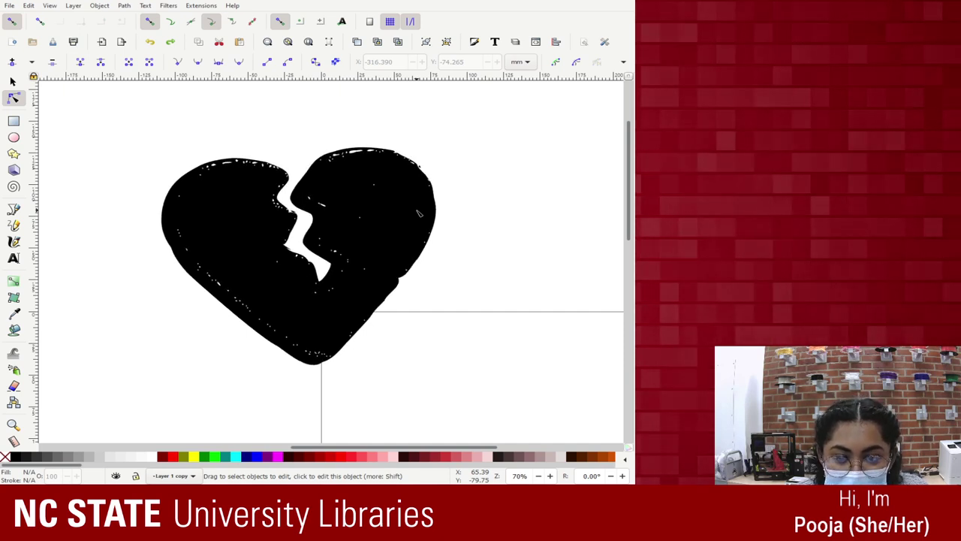
# Apply a light simplification to the traced heart, keeping the jagged crack, and deselect it
pyautogui.hotkey('ctrl', 'shift', 'z')
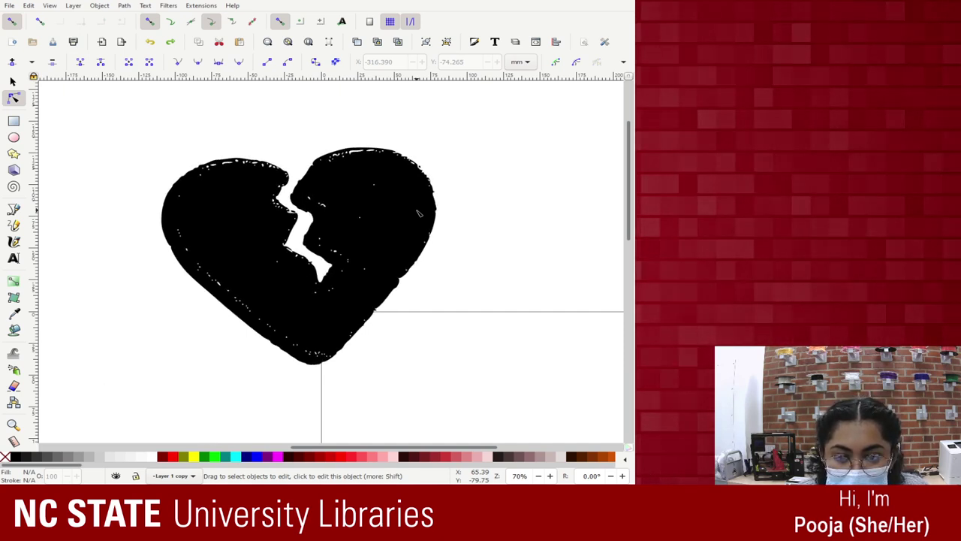
pyautogui.click(419, 213)
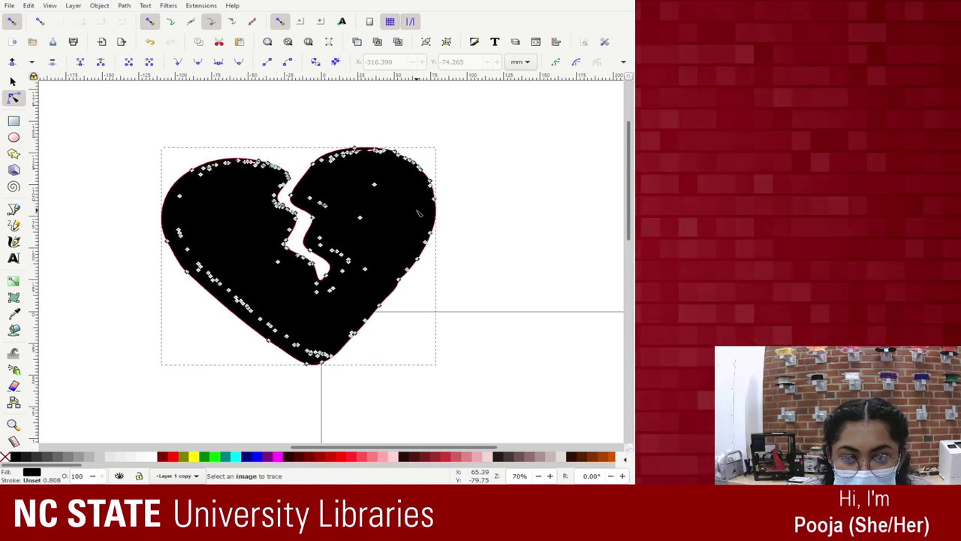
pyautogui.click(522, 213)
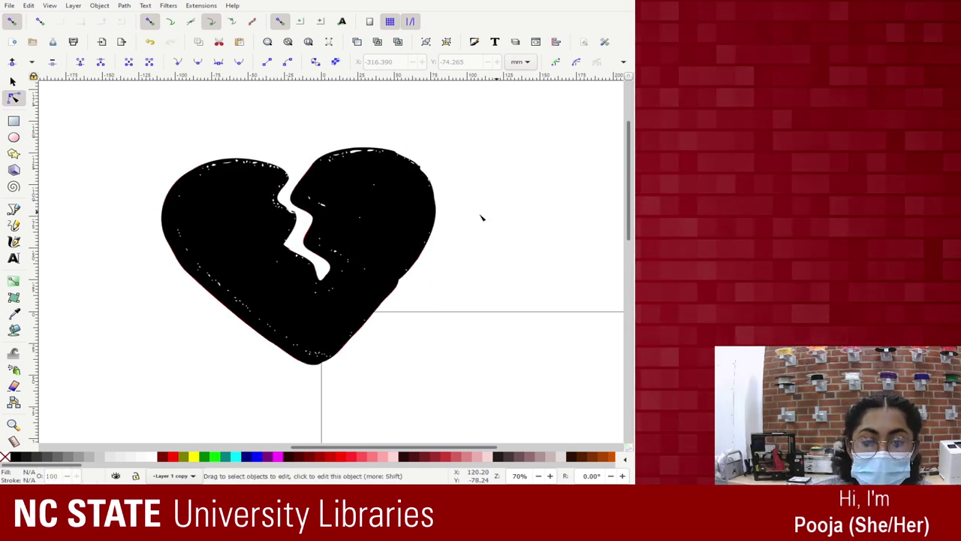
# Delete the surplus nodes along the traced heart's lower-left edge, down towards the bottom tip
pyautogui.click(266, 261)
pyautogui.press('s')
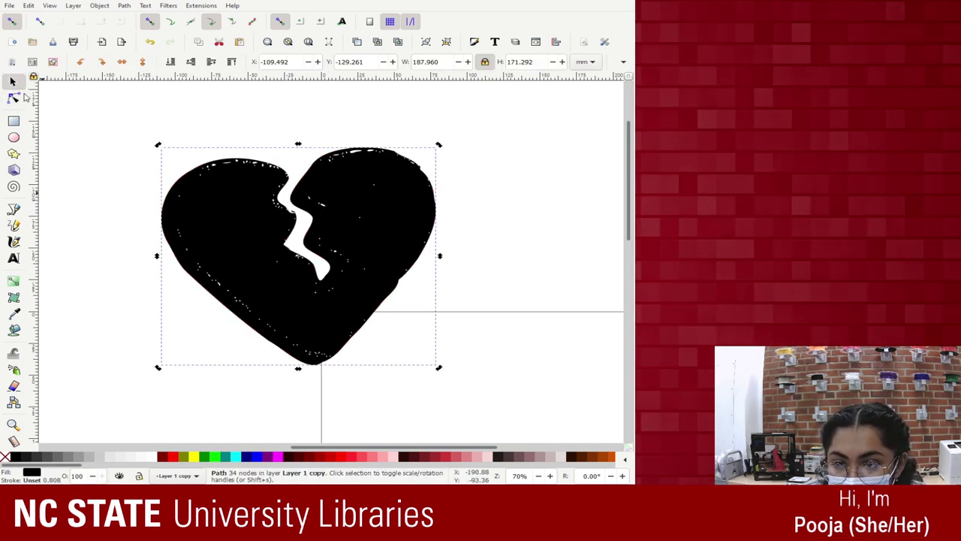
pyautogui.click(13, 97)
pyautogui.moveTo(177, 225); pyautogui.dragTo(250, 333)
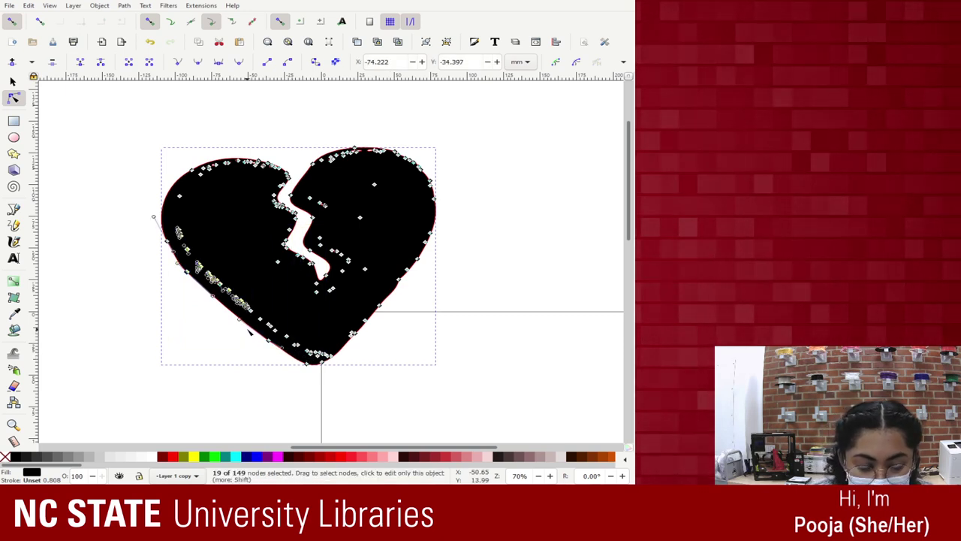
pyautogui.press('Delete')
pyautogui.moveTo(239, 298); pyautogui.dragTo(317, 345)
pyautogui.press('Delete')
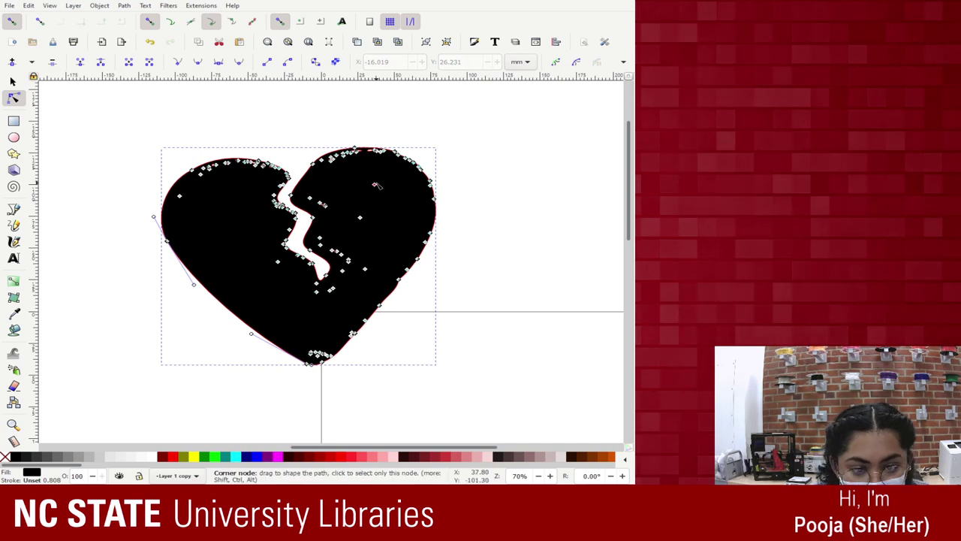
# Delete the stray nodes inside the heart's right lobe and the surplus nodes along its upper edge
pyautogui.moveTo(356, 245); pyautogui.dragTo(353, 241)
pyautogui.press('Delete')
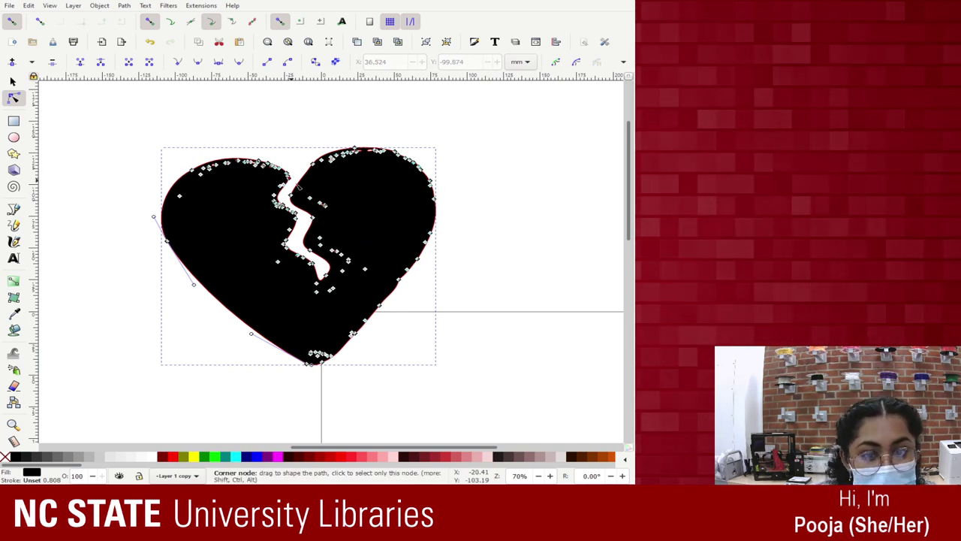
pyautogui.moveTo(287, 190); pyautogui.dragTo(434, 192)
pyautogui.press('Delete')
pyautogui.press('Delete')
# Try deleting the nodes along the left lobe's upper edge and adjusting the resulting curve's outer handle
pyautogui.moveTo(171, 150); pyautogui.dragTo(275, 188)
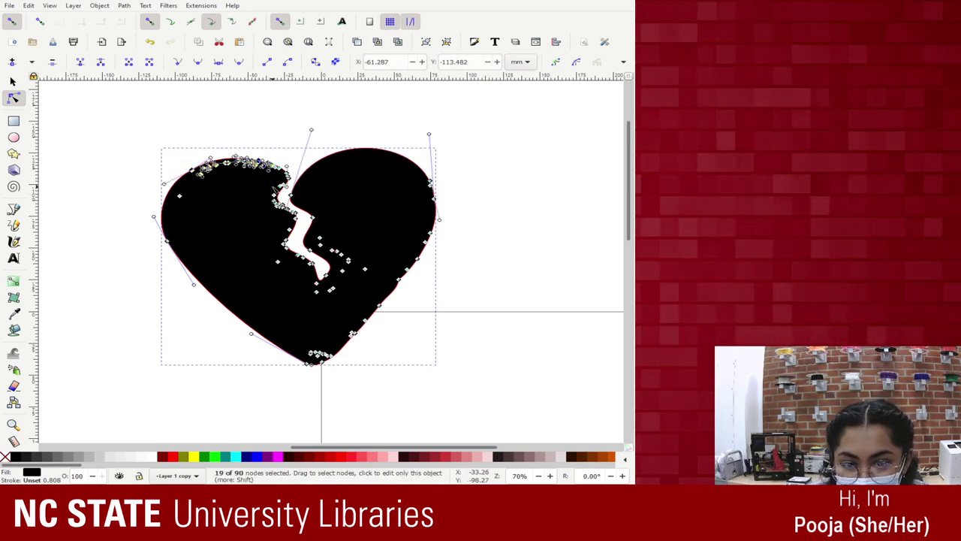
pyautogui.press('Delete')
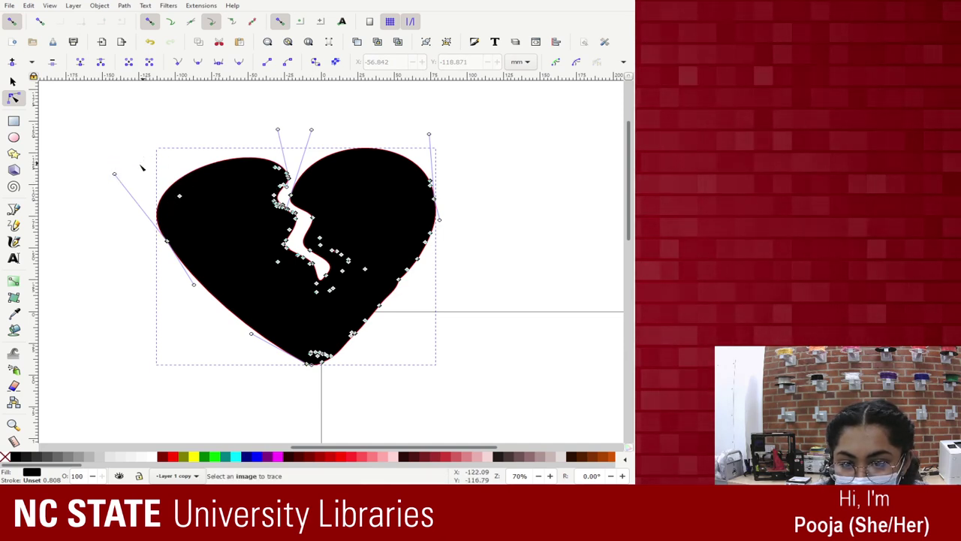
pyautogui.moveTo(114, 173)
pyautogui.mouseDown()
pyautogui.moveTo(138, 163)
pyautogui.moveTo(122, 167)
pyautogui.mouseUp()
pyautogui.click(171, 196)
# Delete the surplus nodes along the left lobe's upper edge and the stray node inside that lobe
pyautogui.moveTo(171, 197); pyautogui.dragTo(213, 181)
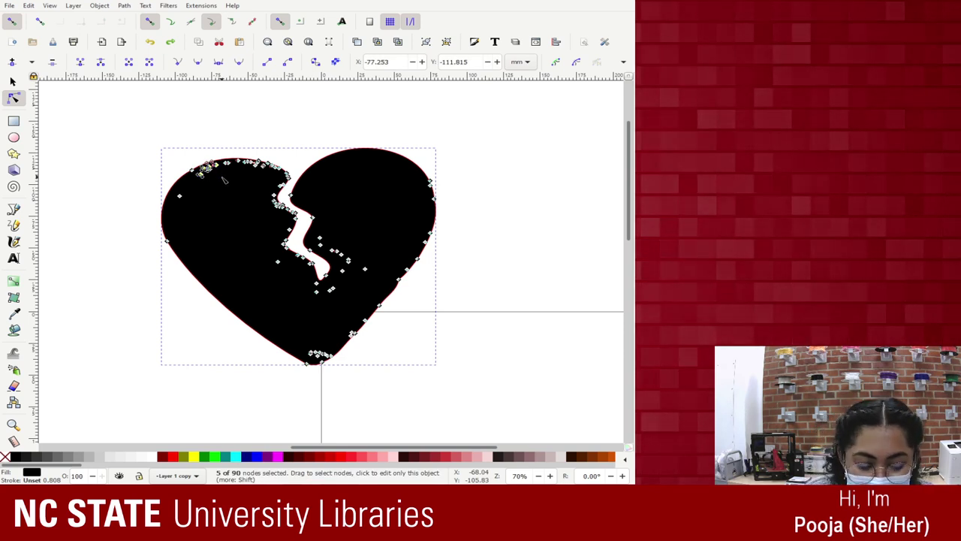
pyautogui.moveTo(184, 168); pyautogui.dragTo(283, 172)
pyautogui.press('Delete')
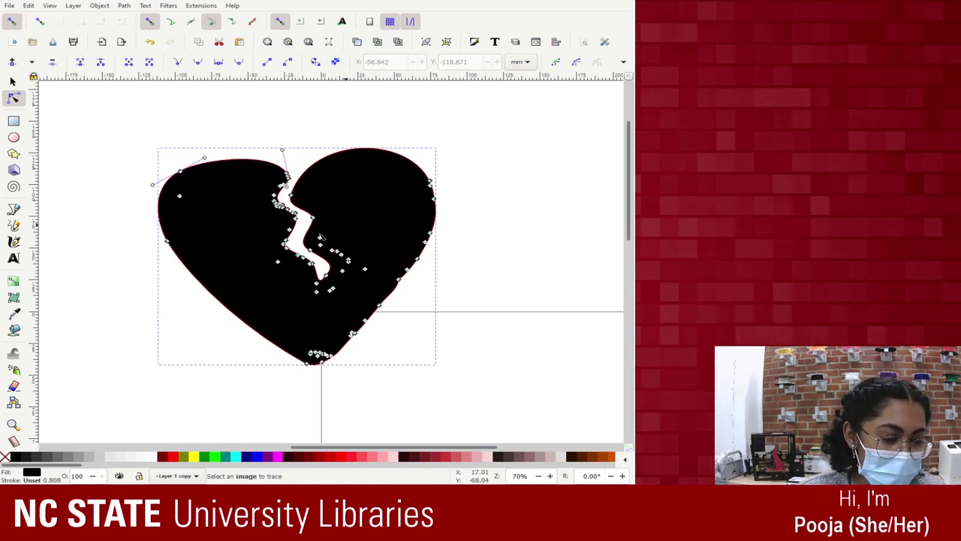
pyautogui.click(181, 172)
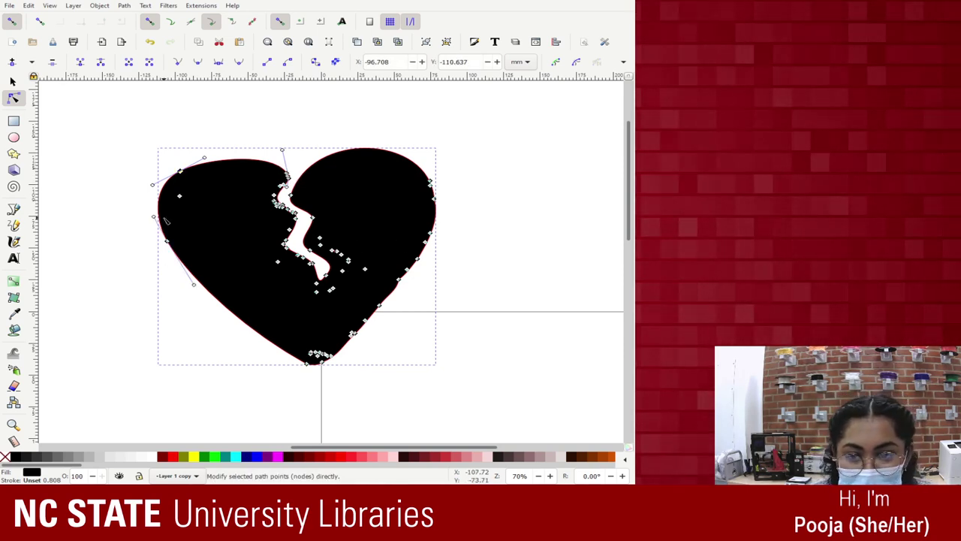
pyautogui.click(205, 219)
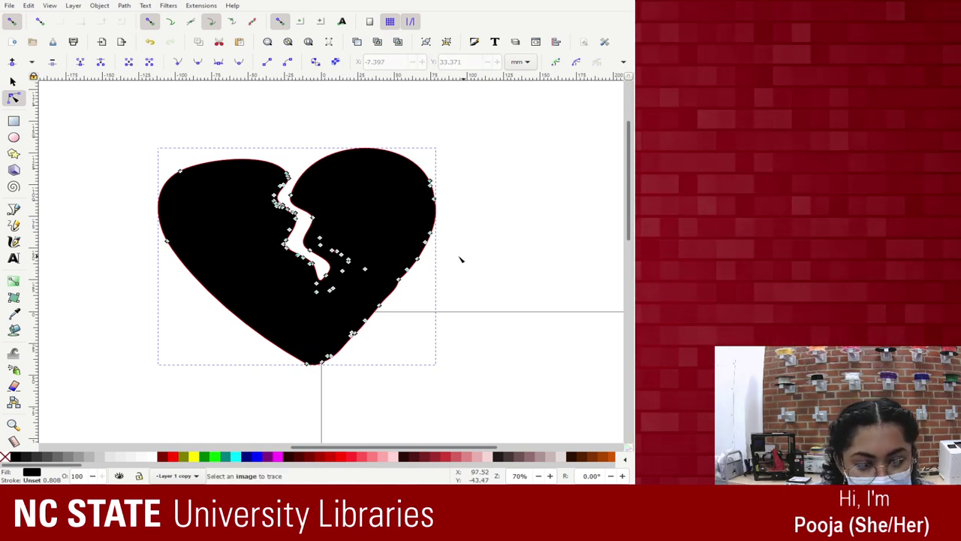
# Delete the surplus nodes along the lower-right edge and around the bottom tip, and make the tip node a sharp corner
pyautogui.moveTo(418, 253); pyautogui.dragTo(389, 344)
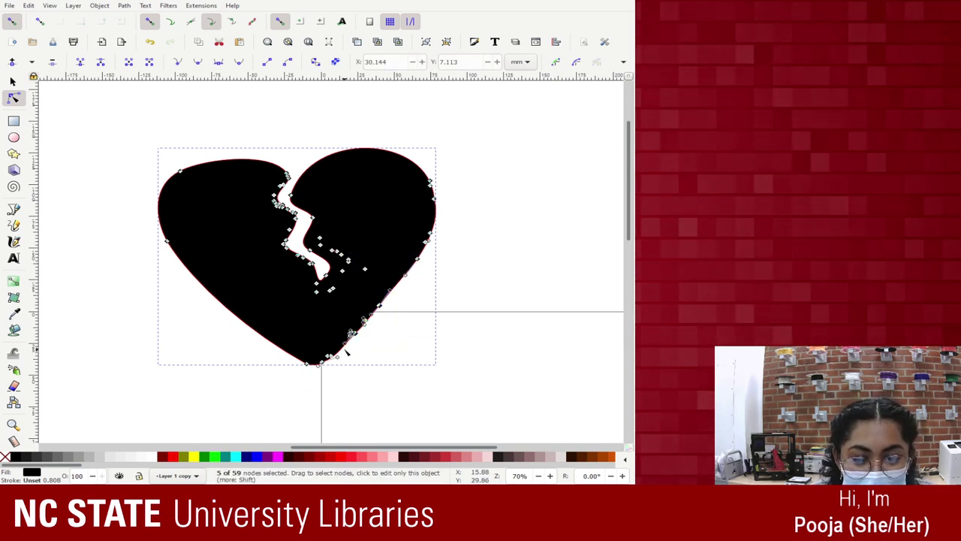
pyautogui.press('Delete')
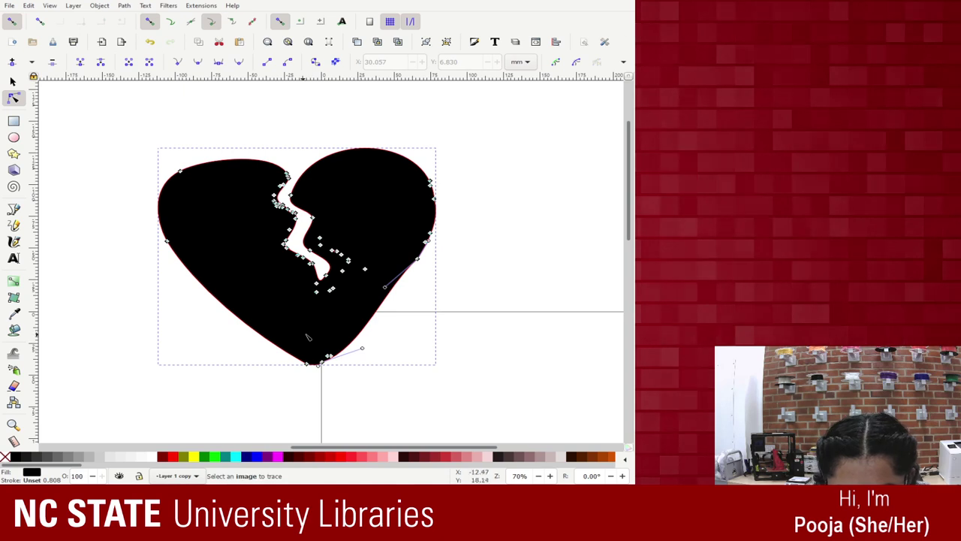
pyautogui.moveTo(320, 345); pyautogui.dragTo(357, 374)
pyautogui.press('Delete')
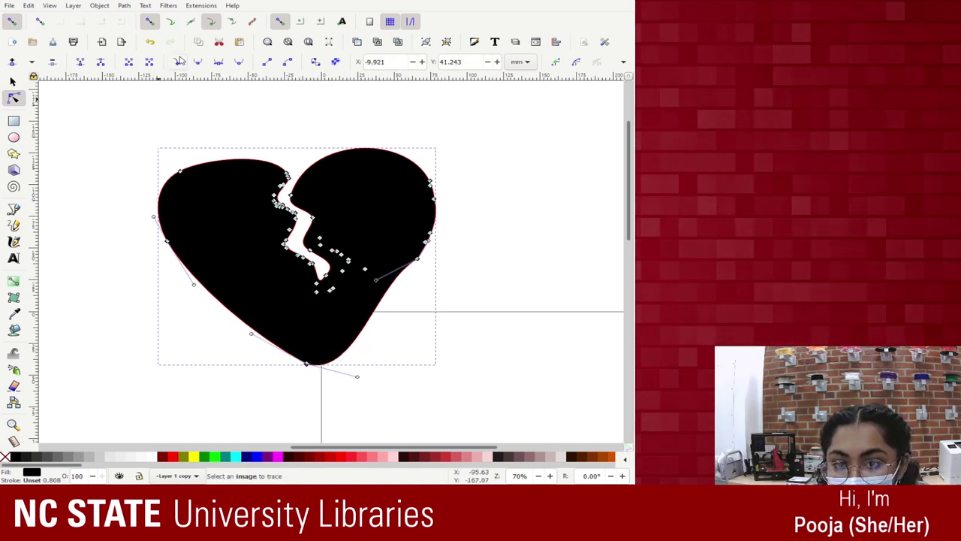
pyautogui.keyDown('ctrl'); pyautogui.click(306, 364); pyautogui.keyUp('ctrl')
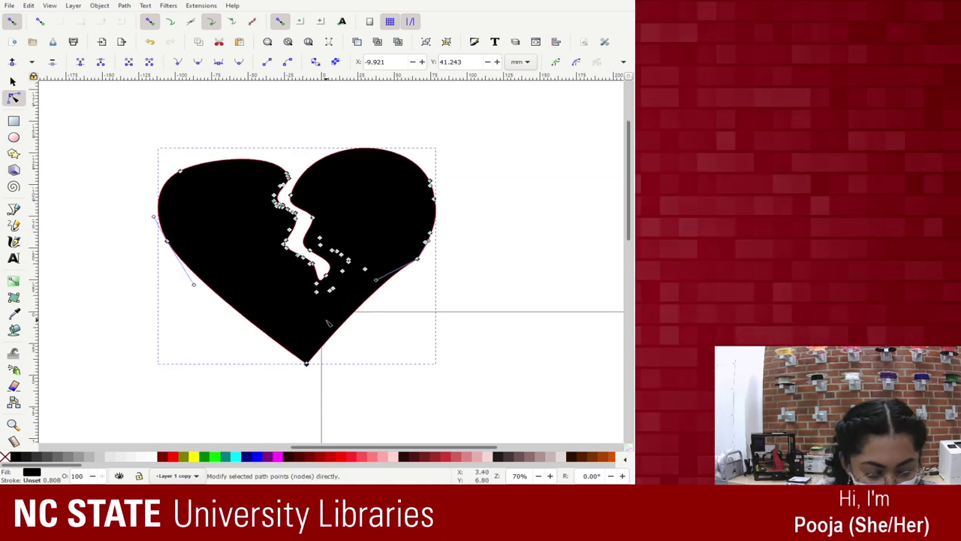
# Reposition the lower handle of the node on the heart's right side to straighten the edge down to the tip
pyautogui.press('+')
pyautogui.press('+')
pyautogui.scroll(-3, 300, 376)
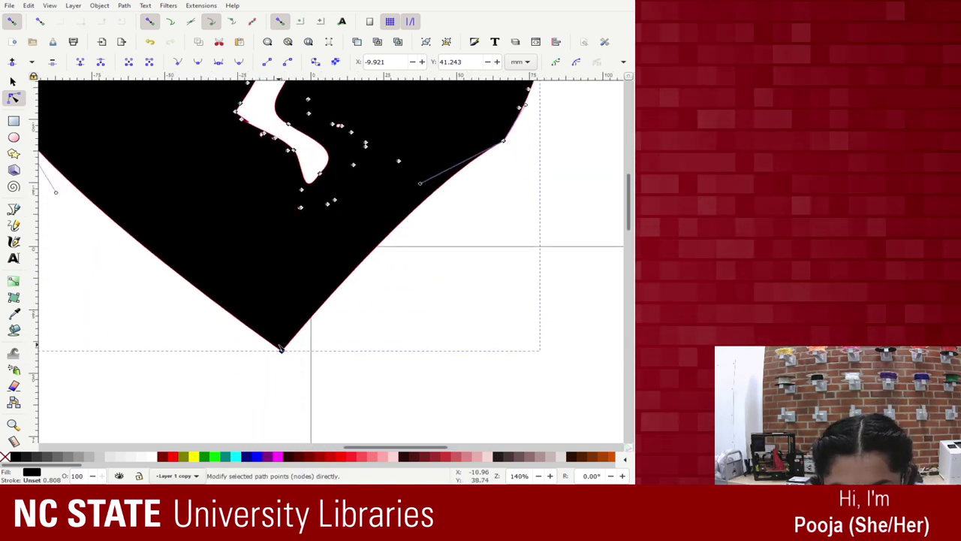
pyautogui.click(282, 351)
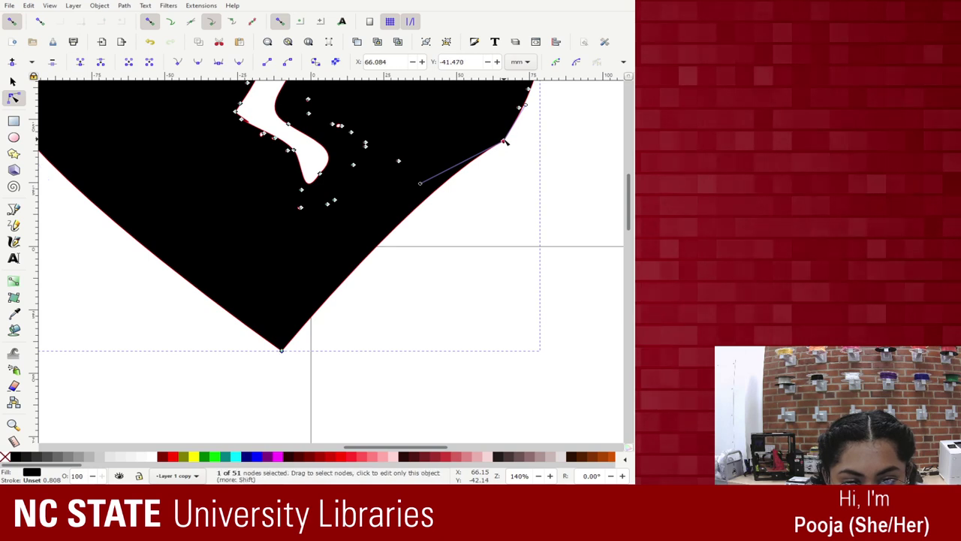
pyautogui.click(292, 357)
pyautogui.click(282, 350)
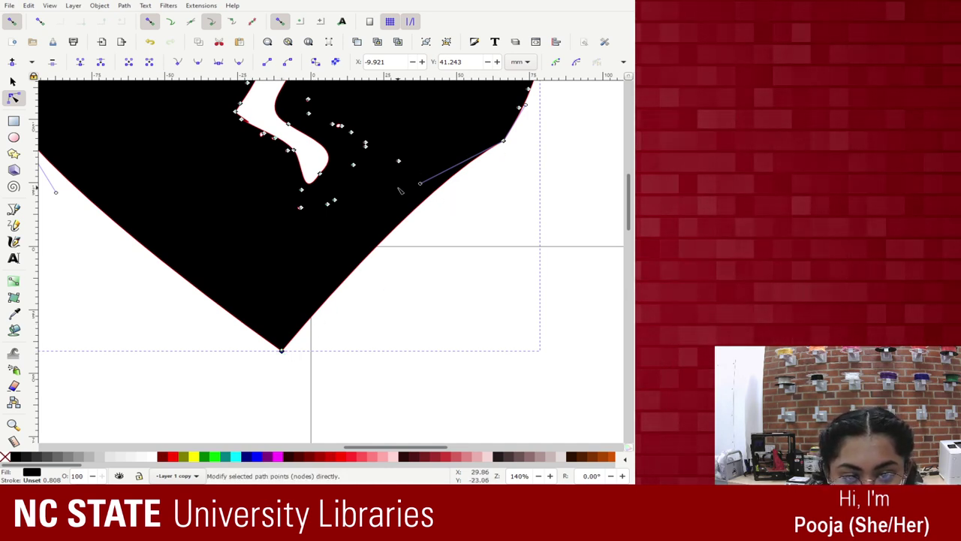
pyautogui.keyDown('ctrl'); pyautogui.click(420, 183); pyautogui.keyUp('ctrl')
pyautogui.moveTo(446, 207); pyautogui.dragTo(449, 210)
pyautogui.scroll(2, 449, 226)
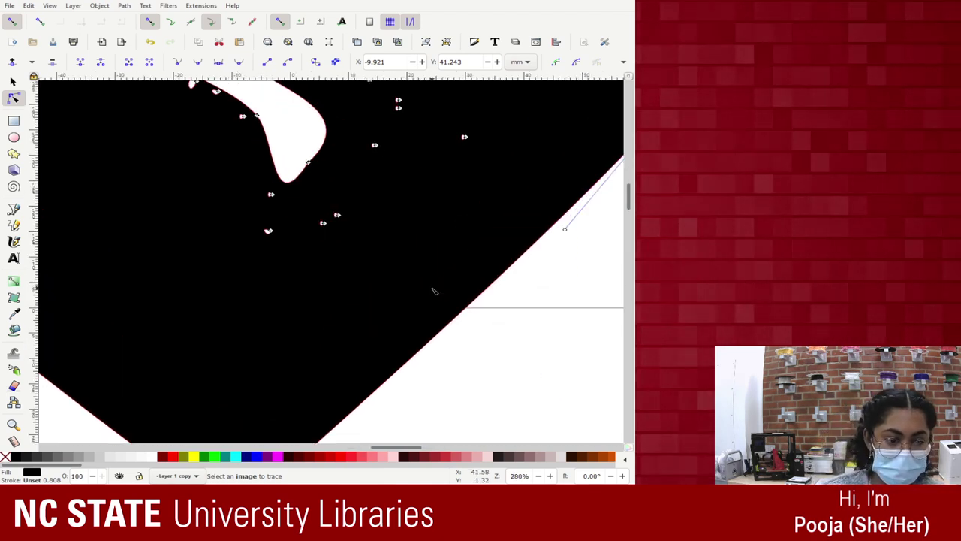
# Delete the stray specks in the black area below and to the right of the crack's lower end
pyautogui.moveTo(243, 204); pyautogui.dragTo(425, 278)
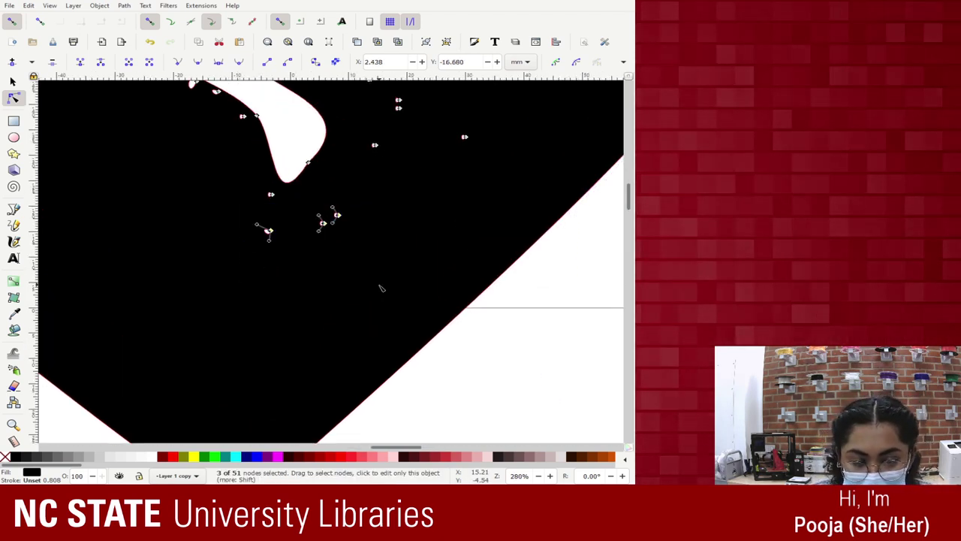
pyautogui.scroll(1, 386, 294)
pyautogui.scroll(5, 389, 284)
pyautogui.moveTo(244, 94); pyautogui.dragTo(458, 169)
pyautogui.press('Delete')
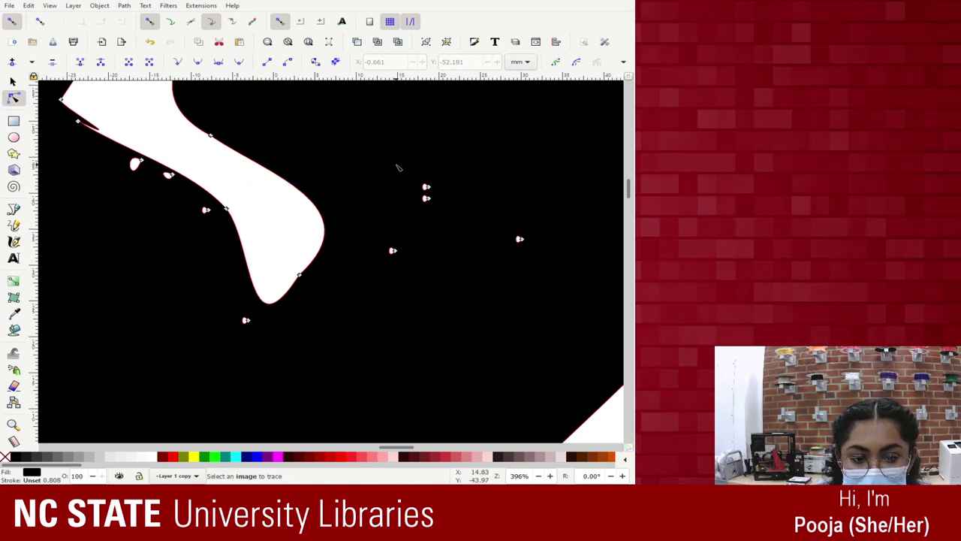
pyautogui.moveTo(398, 165); pyautogui.dragTo(543, 257)
pyautogui.press('Delete')
pyautogui.press('Delete')
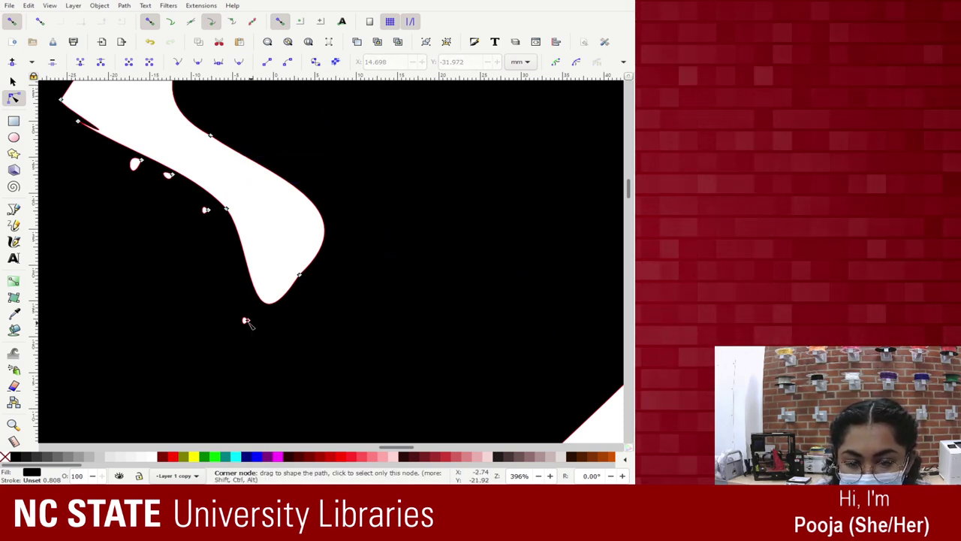
pyautogui.moveTo(233, 308); pyautogui.dragTo(268, 347)
pyautogui.scroll(-4, 269, 339)
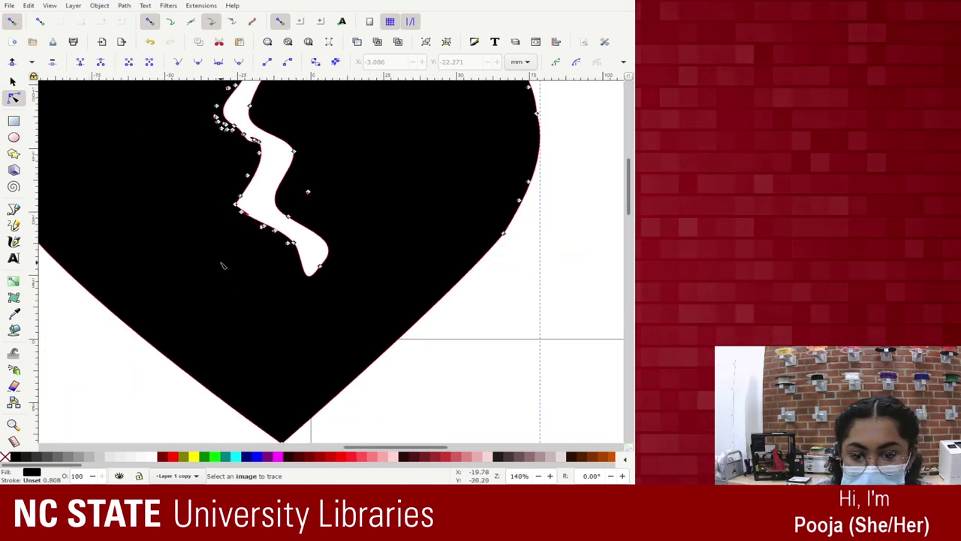
# Delete the surplus nodes along the right lobe's outer edge and shift the left lobe's upper-left node slightly up and inward
pyautogui.moveTo(460, 225); pyautogui.dragTo(488, 304)
pyautogui.hotkey('ctrl', 'z')
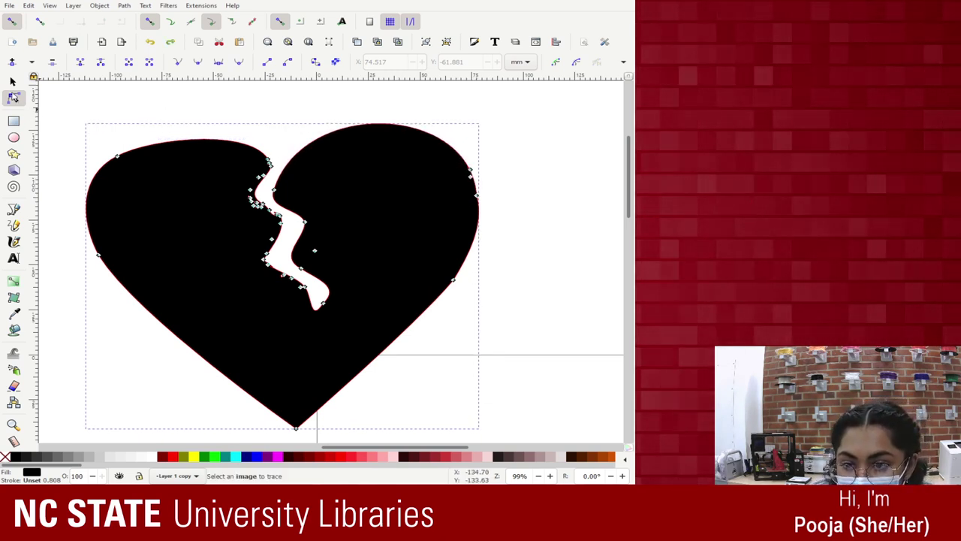
pyautogui.moveTo(449, 173); pyautogui.dragTo(491, 186)
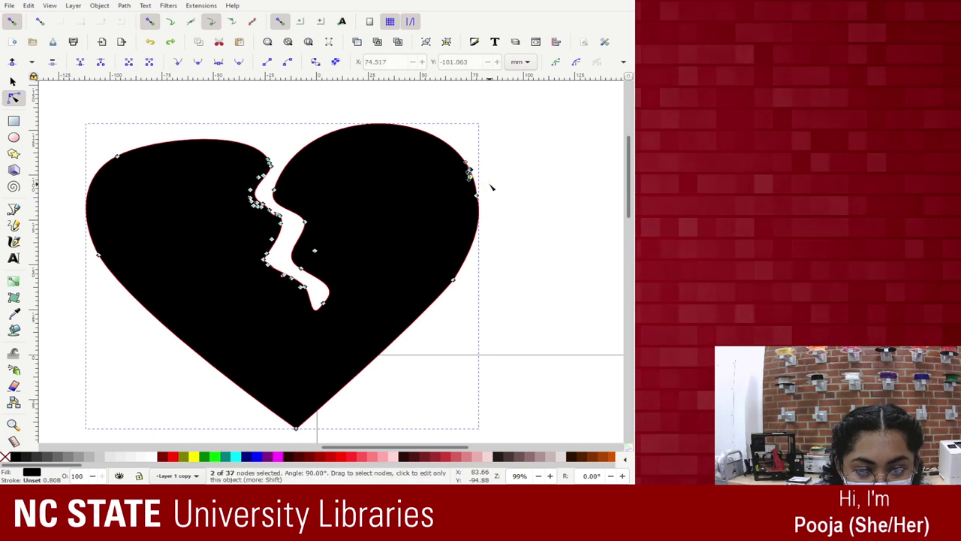
pyautogui.press('Delete')
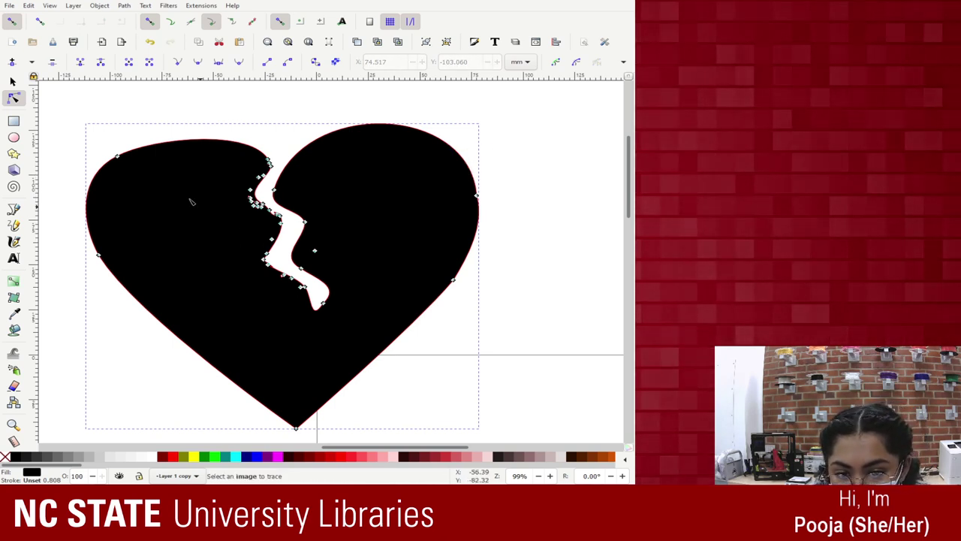
pyautogui.moveTo(114, 156); pyautogui.dragTo(126, 147)
pyautogui.click(570, 187)
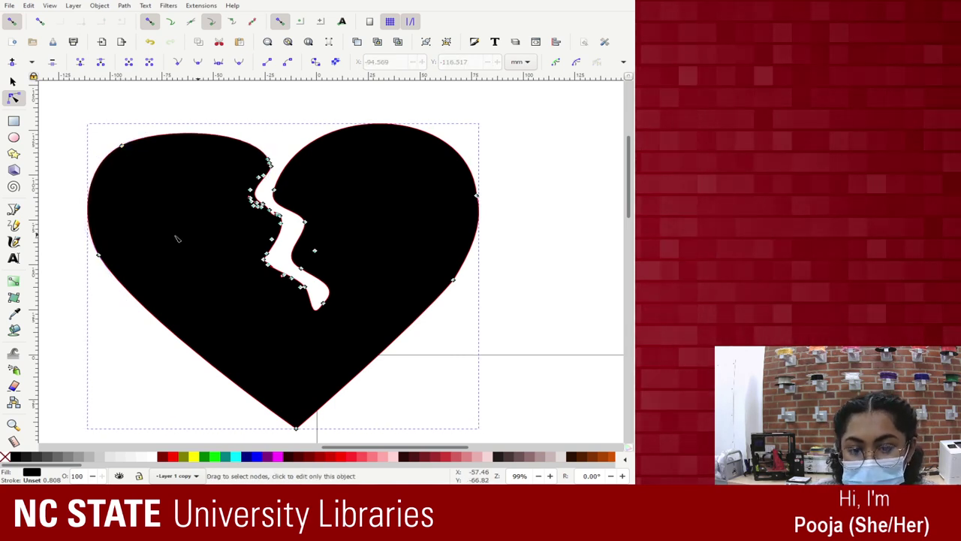
# Delete the remaining stray speck to the right of the crack's middle section
pyautogui.scroll(1, 389, 228)
pyautogui.press('+')
pyautogui.press('+')
pyautogui.press('+')
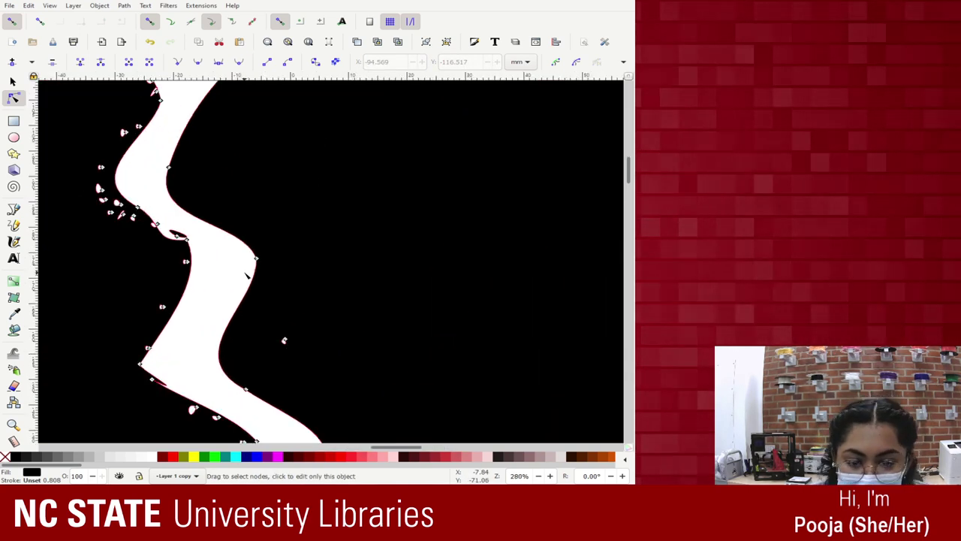
pyautogui.moveTo(273, 320); pyautogui.dragTo(360, 371)
pyautogui.press('Delete')
# Delete the surplus nodes and specks along the crack's lower-left edge, from the lower-left corner towards its bottom end
pyautogui.scroll(-4, 159, 267)
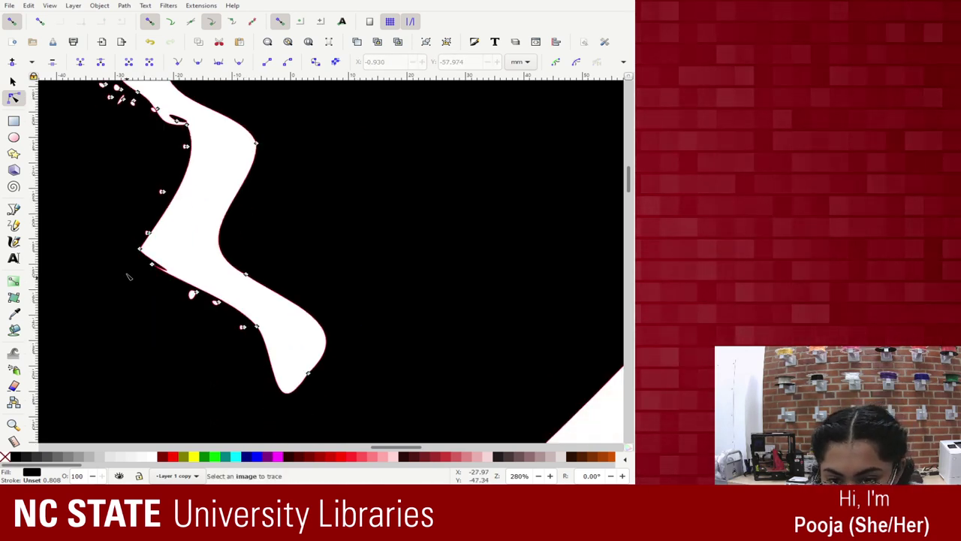
pyautogui.moveTo(150, 257); pyautogui.dragTo(292, 343)
pyautogui.press('Delete')
pyautogui.press('Delete')
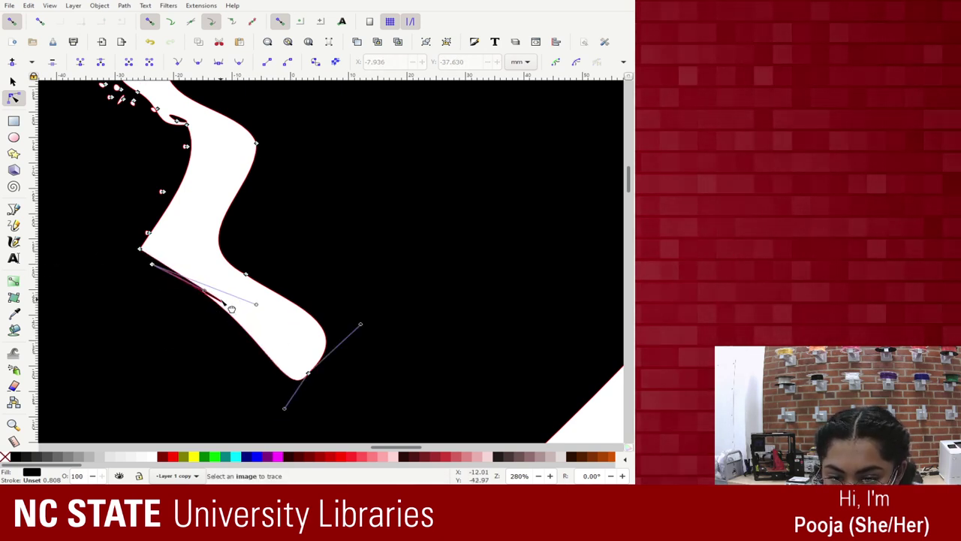
pyautogui.hotkey('ctrl', 'z')
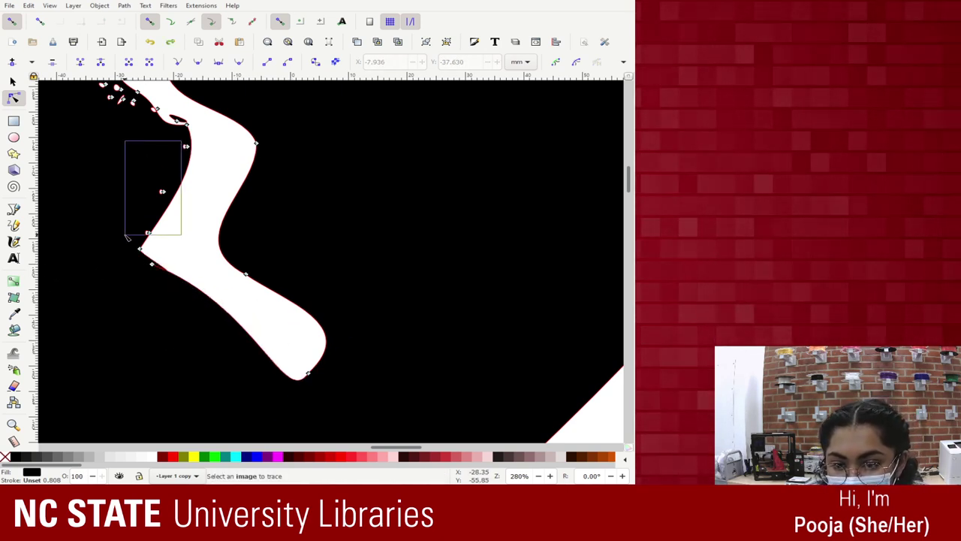
# Delete the surplus nodes and specks along the crack's left edge above its lower-left corner
pyautogui.moveTo(128, 237); pyautogui.dragTo(128, 237)
pyautogui.press('Delete')
pyautogui.moveTo(181, 141); pyautogui.dragTo(219, 160)
pyautogui.press('Delete')
pyautogui.scroll(3, 105, 184)
pyautogui.moveTo(86, 160); pyautogui.dragTo(168, 232)
pyautogui.press('Delete')
pyautogui.press('Delete')
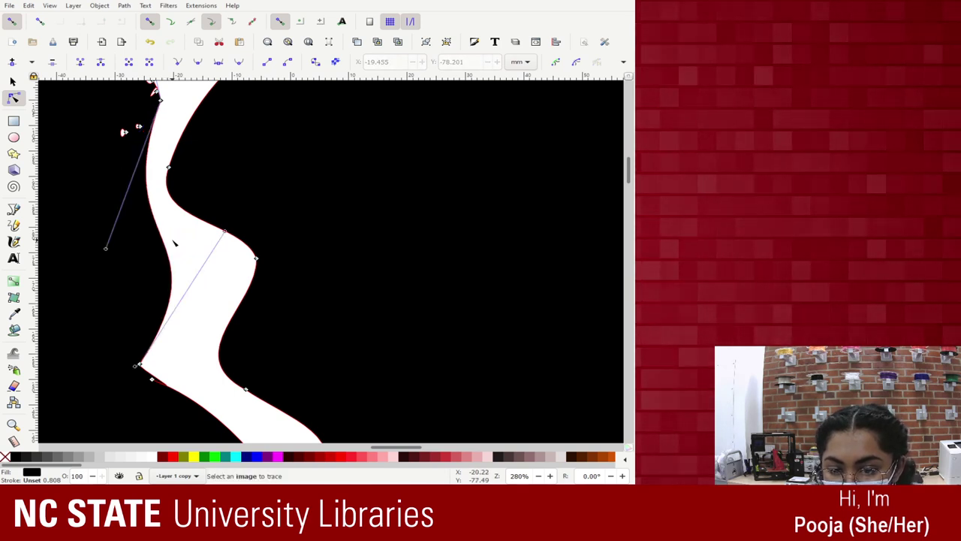
# Delete the two stray specks left of the crack's upper section
pyautogui.click(152, 379)
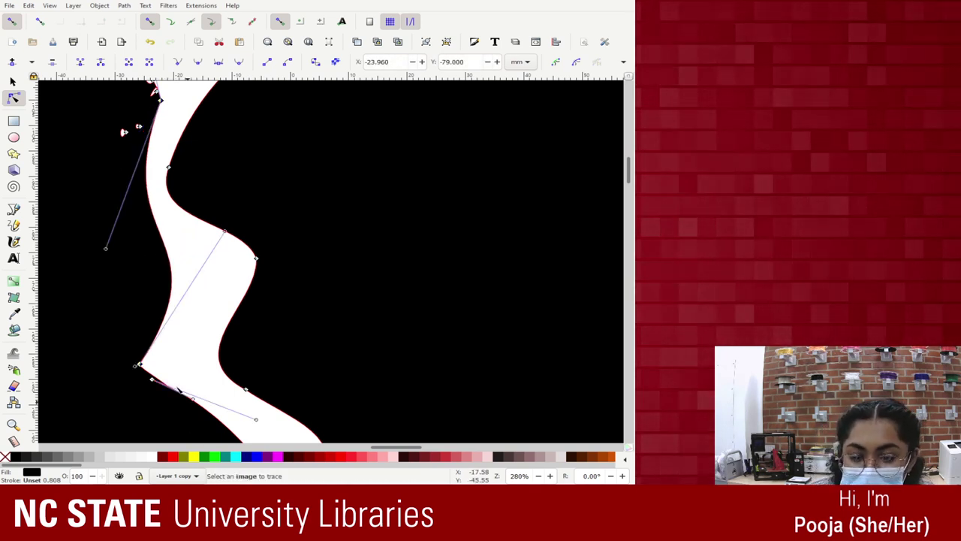
pyautogui.click(160, 101)
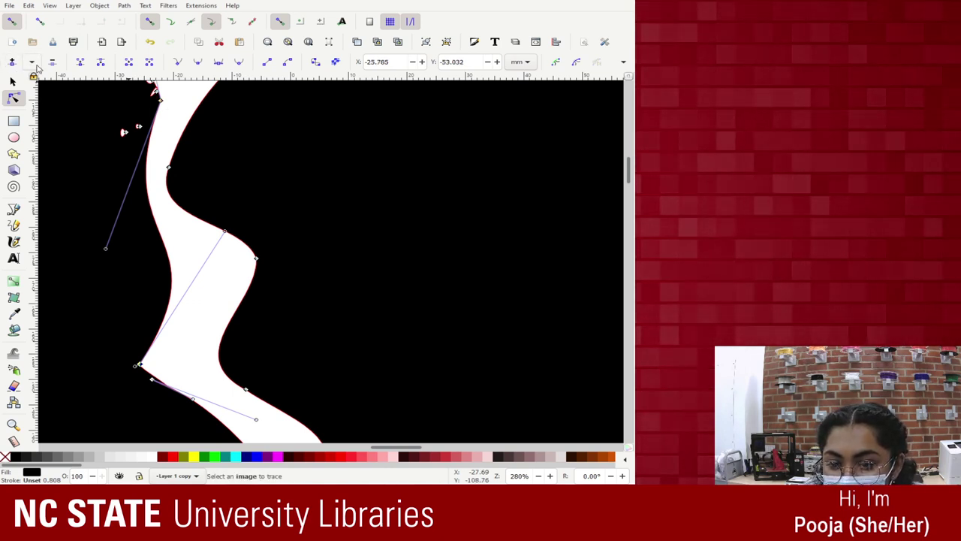
pyautogui.press('Tab')
pyautogui.moveTo(112, 117); pyautogui.dragTo(150, 138)
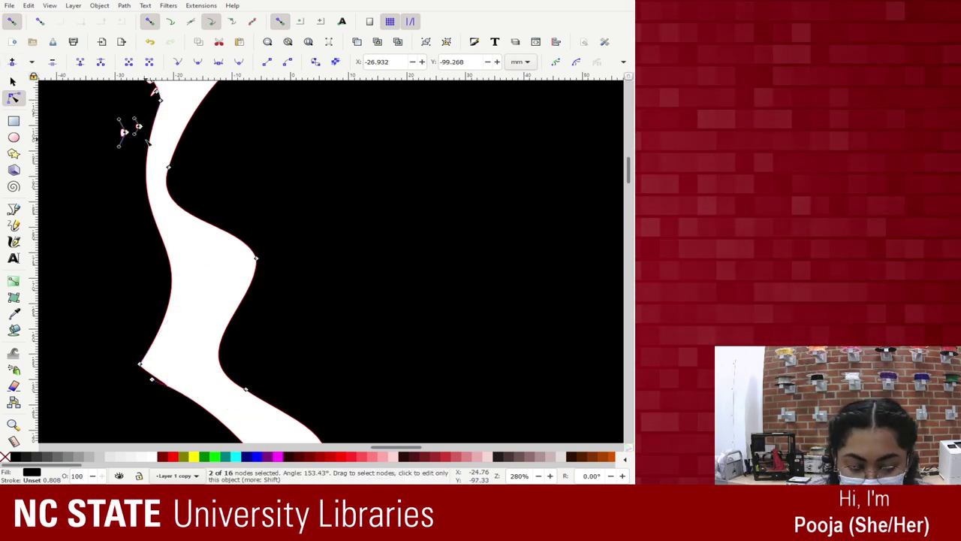
# Insert a node midway along the crack's left edge and adjust the surrounding handles to straighten the lower segment and bulge the upper one outward
pyautogui.click(160, 100)
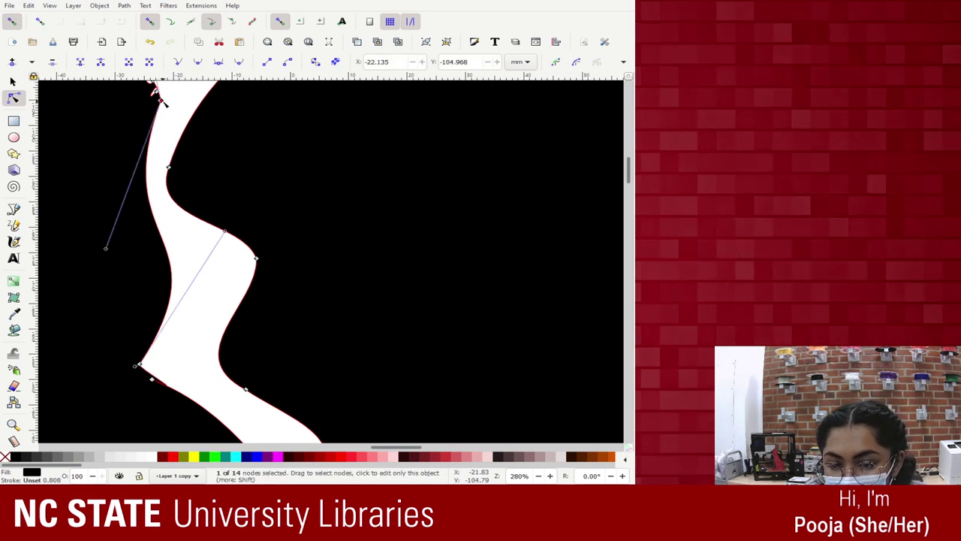
pyautogui.click(137, 365)
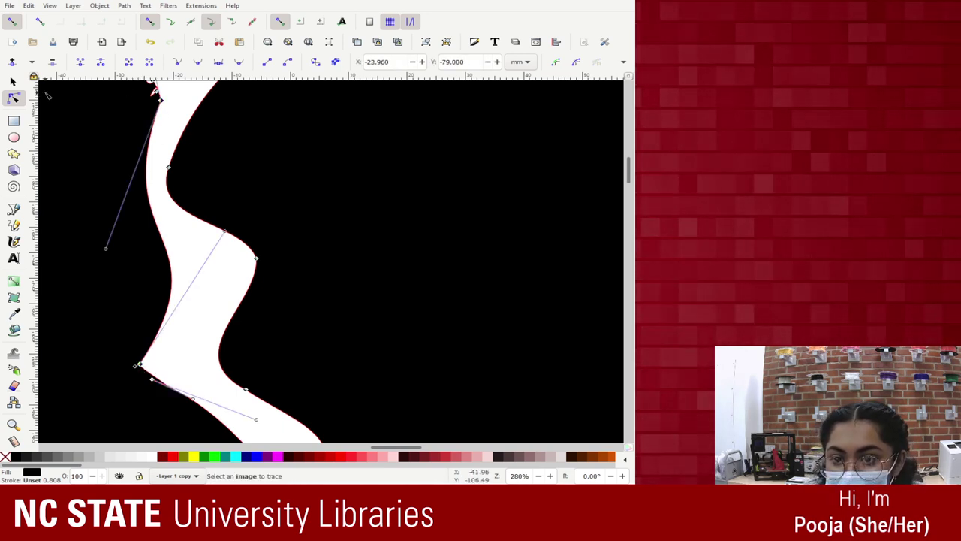
pyautogui.click(14, 64)
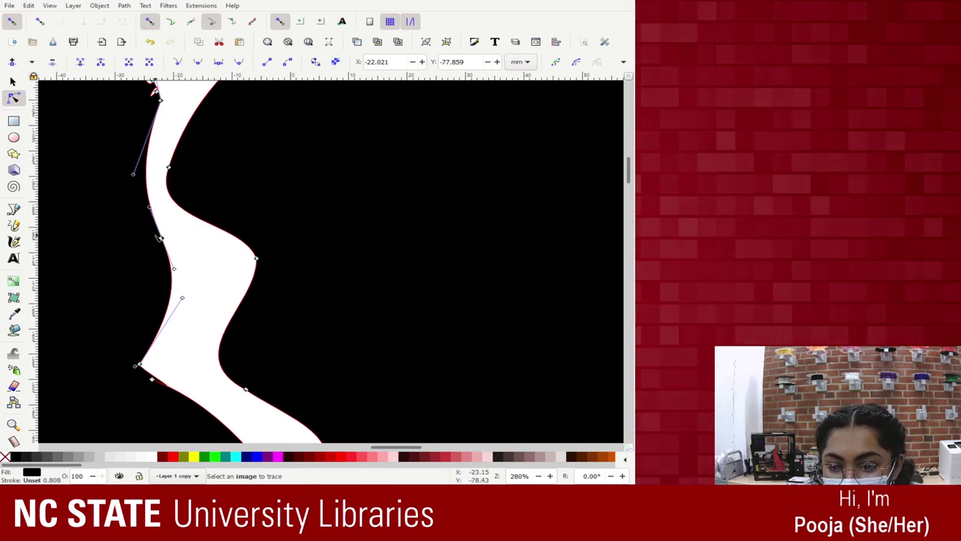
pyautogui.moveTo(148, 207); pyautogui.dragTo(73, 193)
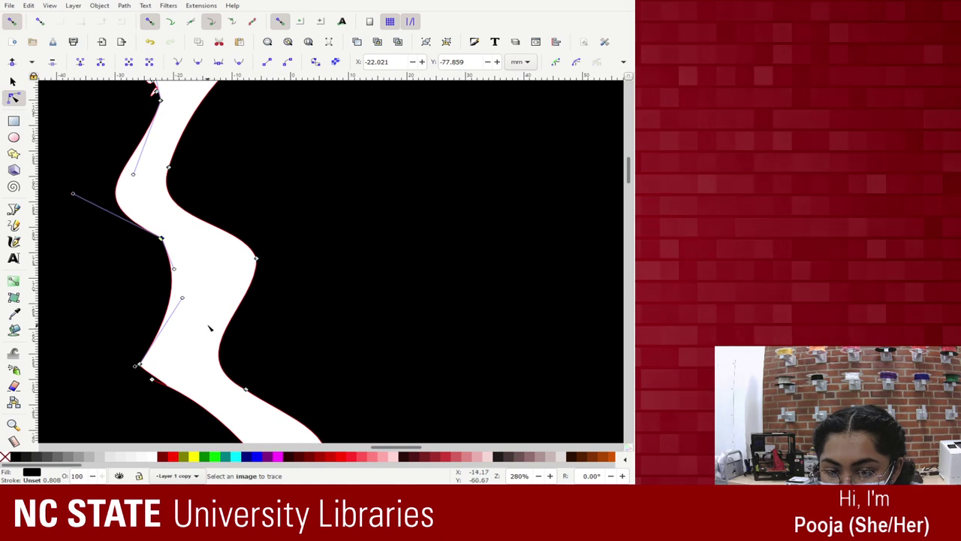
pyautogui.moveTo(174, 268); pyautogui.dragTo(138, 367)
pyautogui.moveTo(179, 279); pyautogui.dragTo(160, 238)
pyautogui.moveTo(135, 176); pyautogui.dragTo(72, 195)
pyautogui.moveTo(74, 197)
pyautogui.mouseDown()
pyautogui.moveTo(96, 191)
pyautogui.moveTo(73, 193)
pyautogui.mouseUp()
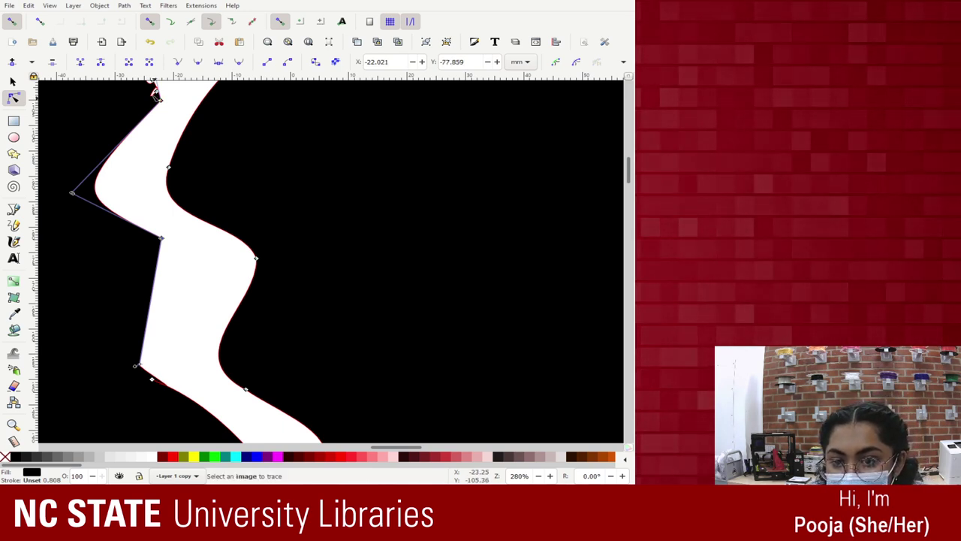
# Insert a node at the outermost point of the left bulge and straighten both adjoining segments into a sharp corner
pyautogui.press('Delete')
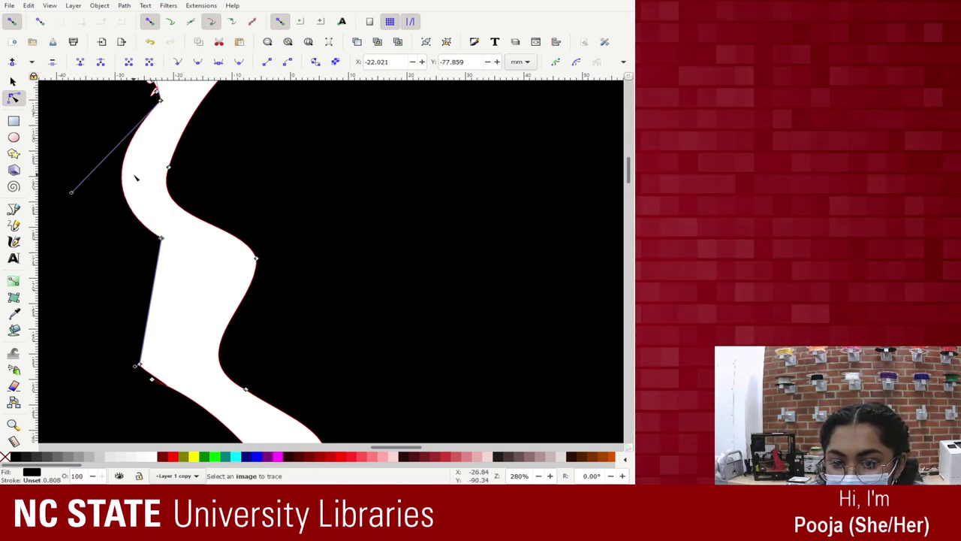
pyautogui.hotkey('ctrl', 'z')
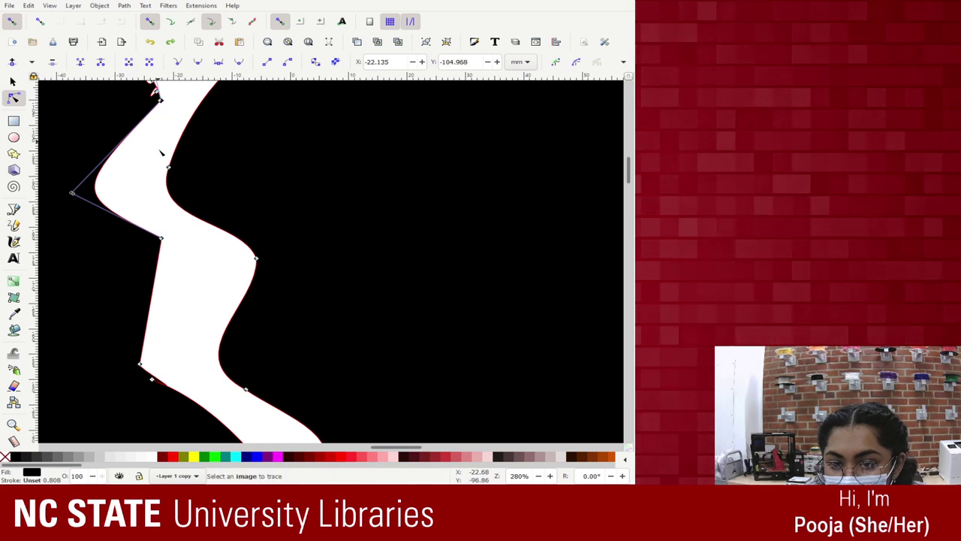
pyautogui.keyDown('shift'); pyautogui.click(161, 237); pyautogui.keyUp('shift')
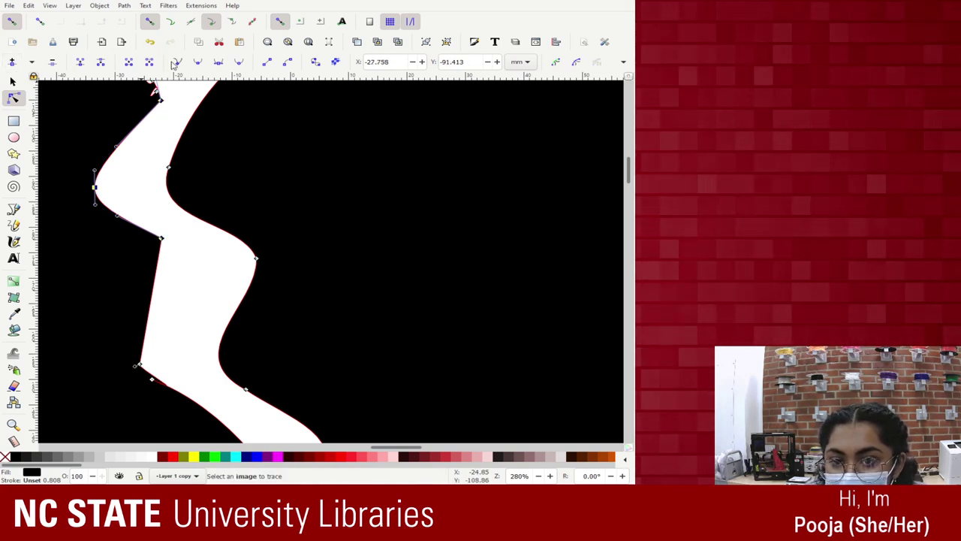
pyautogui.moveTo(94, 172); pyautogui.dragTo(167, 107)
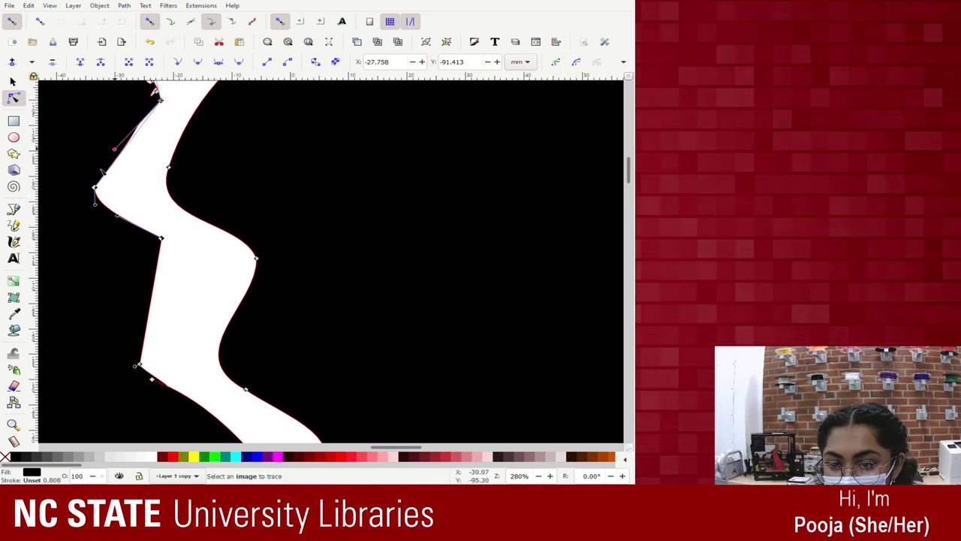
pyautogui.moveTo(95, 203); pyautogui.dragTo(118, 218)
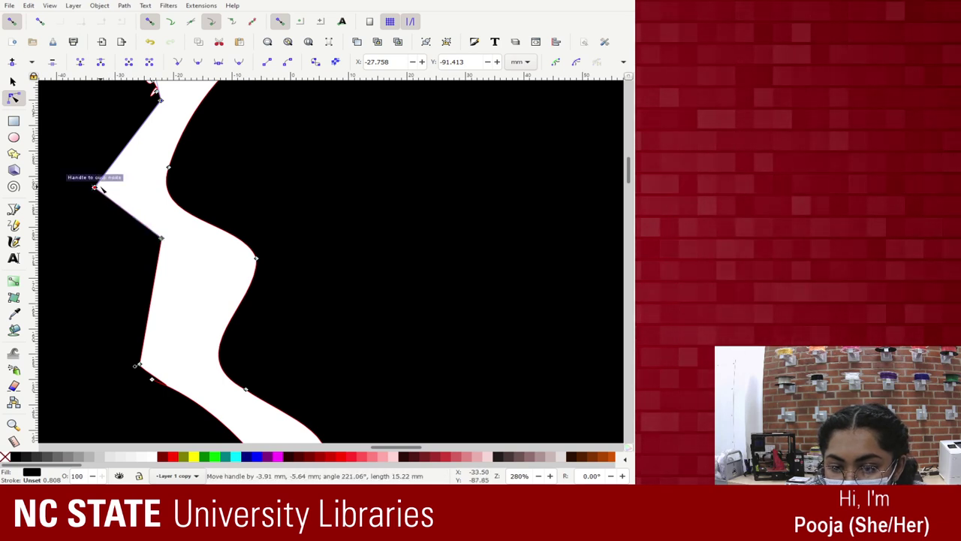
# Make the crack's right-side node a sharp corner and straighten the segments above and below it
pyautogui.click(245, 258)
pyautogui.click(255, 258)
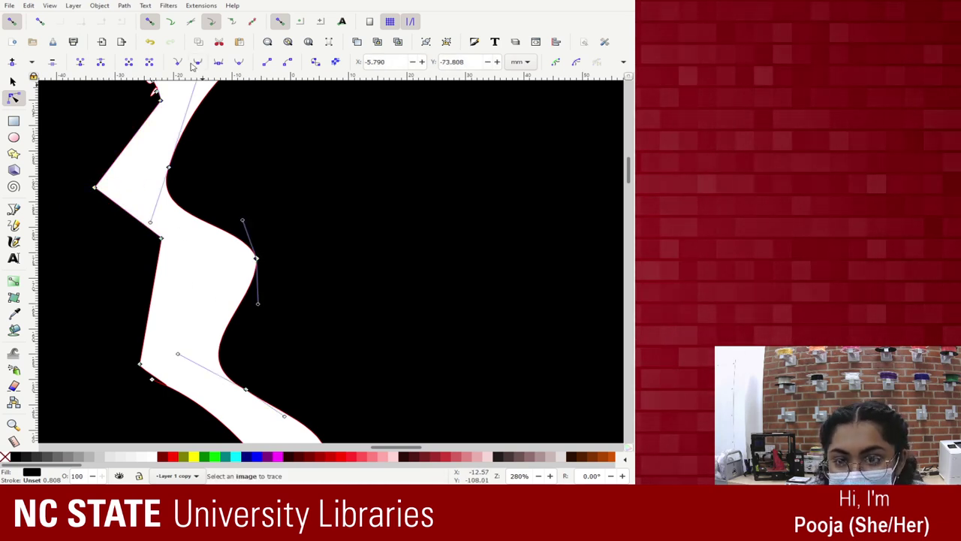
pyautogui.hotkey('shift', 'c')
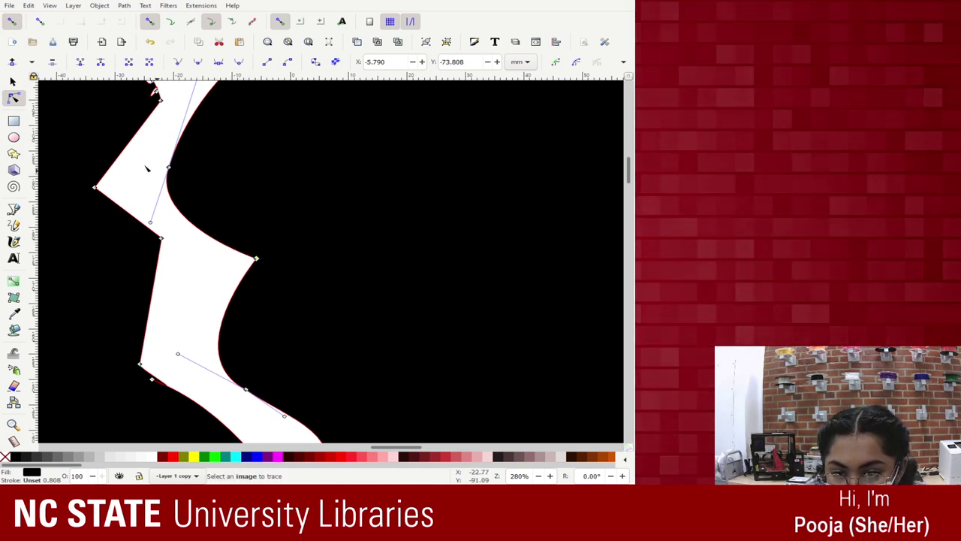
pyautogui.moveTo(150, 223); pyautogui.dragTo(256, 260)
pyautogui.moveTo(178, 354); pyautogui.dragTo(192, 312)
# Remove the stray node near the crack's lower-left corner and adjust the handles so the crack's bottom end becomes a straight-sided point
pyautogui.scroll(-4, 191, 311)
pyautogui.moveTo(286, 279); pyautogui.dragTo(315, 332)
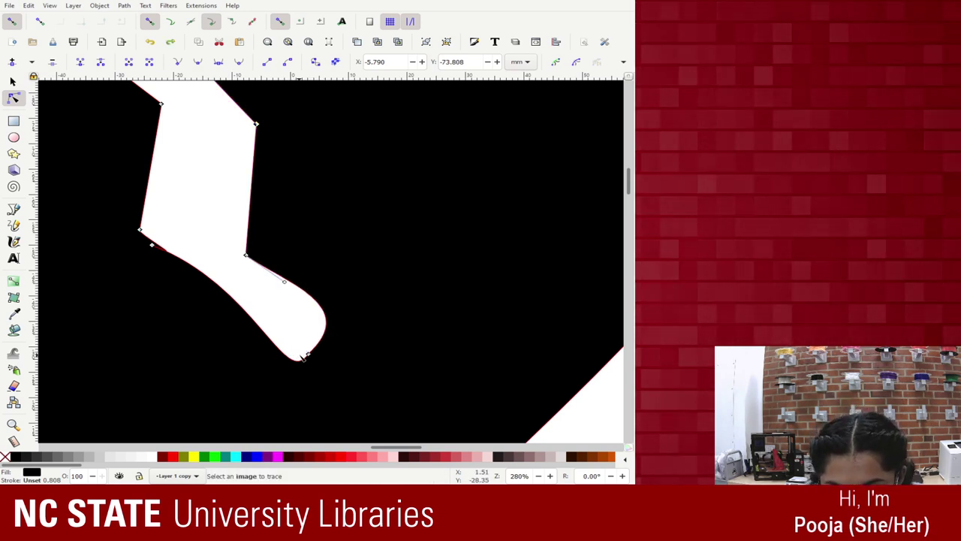
pyautogui.click(308, 354)
pyautogui.moveTo(362, 307); pyautogui.dragTo(165, 275)
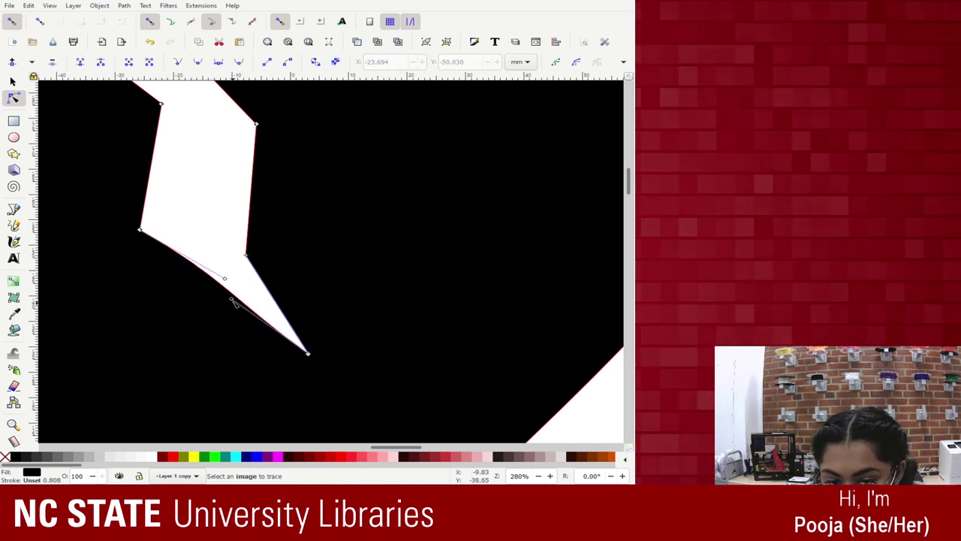
pyautogui.moveTo(232, 299); pyautogui.dragTo(306, 350)
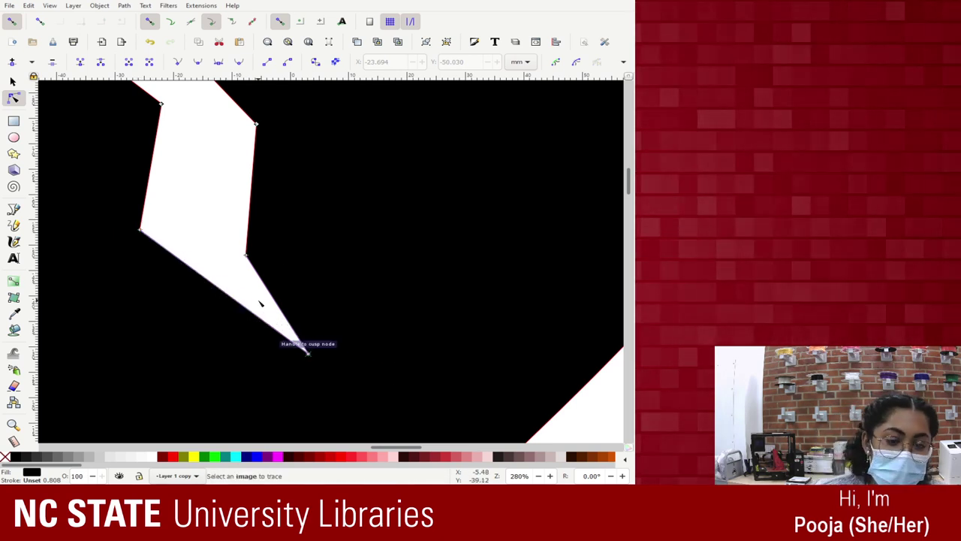
# Examine the whole heart outline and the reshaped crack for remaining irregularities
pyautogui.press('-')
pyautogui.press('-')
pyautogui.press('-')
pyautogui.press('-')
pyautogui.scroll(2, 260, 299)
pyautogui.scroll(-1, 260, 299)
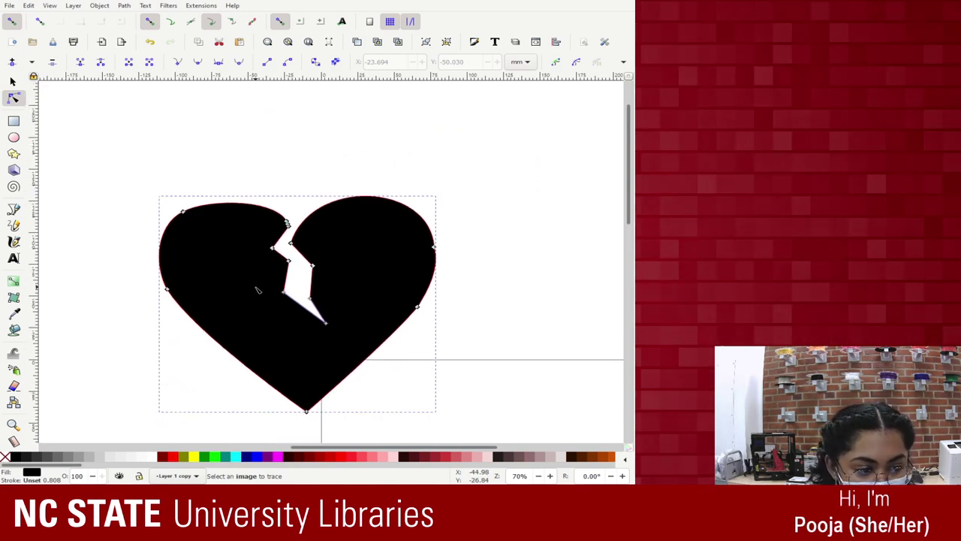
pyautogui.press('+')
pyautogui.scroll(-3, 261, 288)
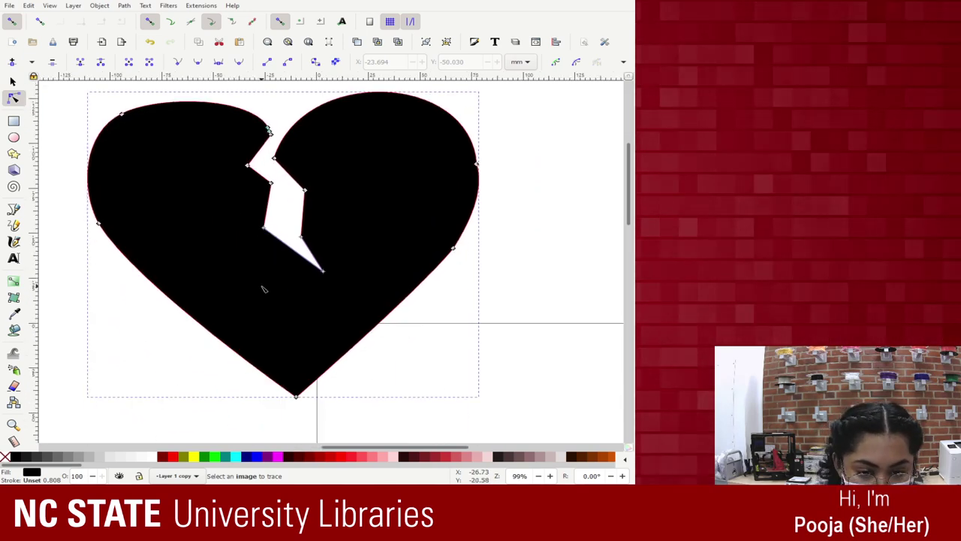
# Deselect the cleaned heart and examine the older, larger broken-heart trace for comparison
pyautogui.press('-')
pyautogui.press('-')
pyautogui.press('-')
pyautogui.press('-')
pyautogui.moveTo(105, 203); pyautogui.dragTo(186, 223)
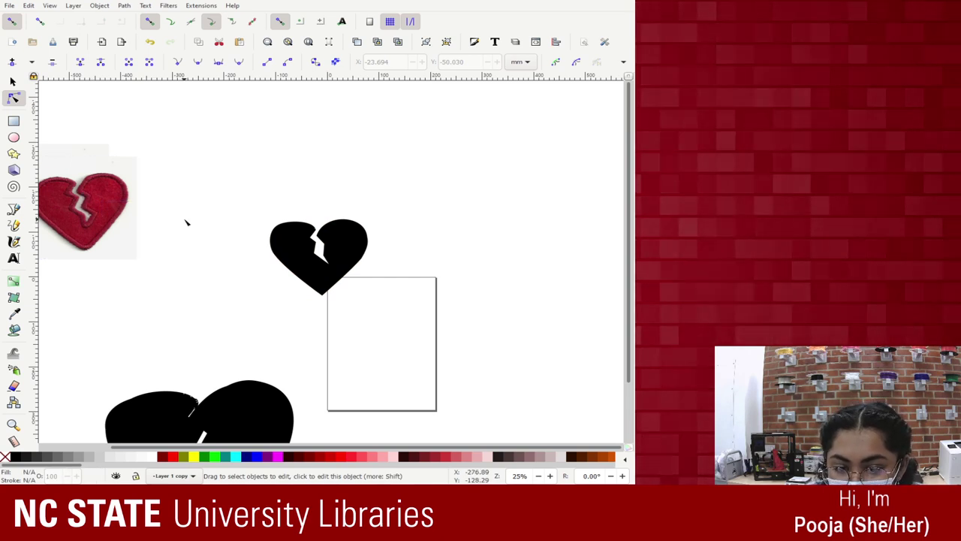
pyautogui.scroll(-3, 186, 222)
pyautogui.click(240, 360)
pyautogui.scroll(-4, 292, 398)
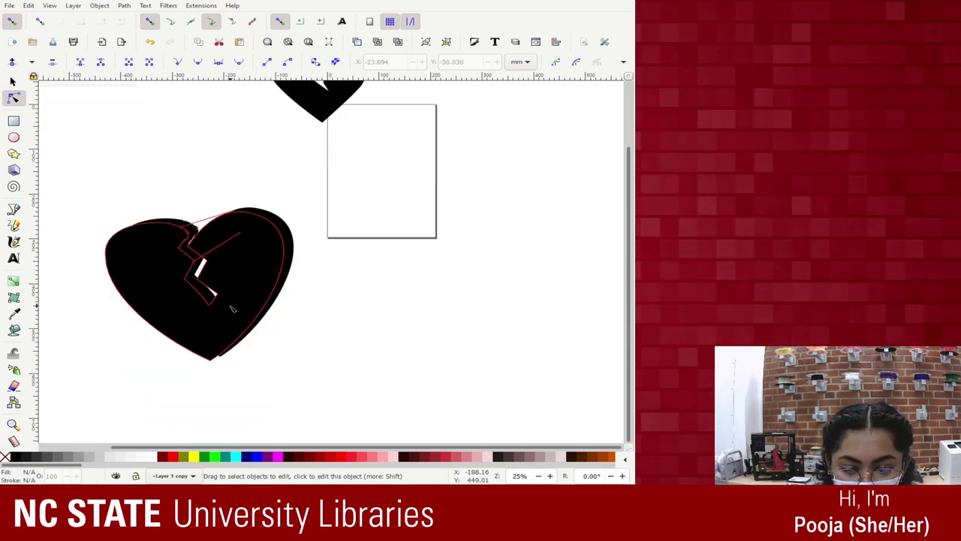
# Move the two large broken-heart traces away from the reference photos, to the right side of the page
pyautogui.moveTo(244, 375); pyautogui.dragTo(171, 222)
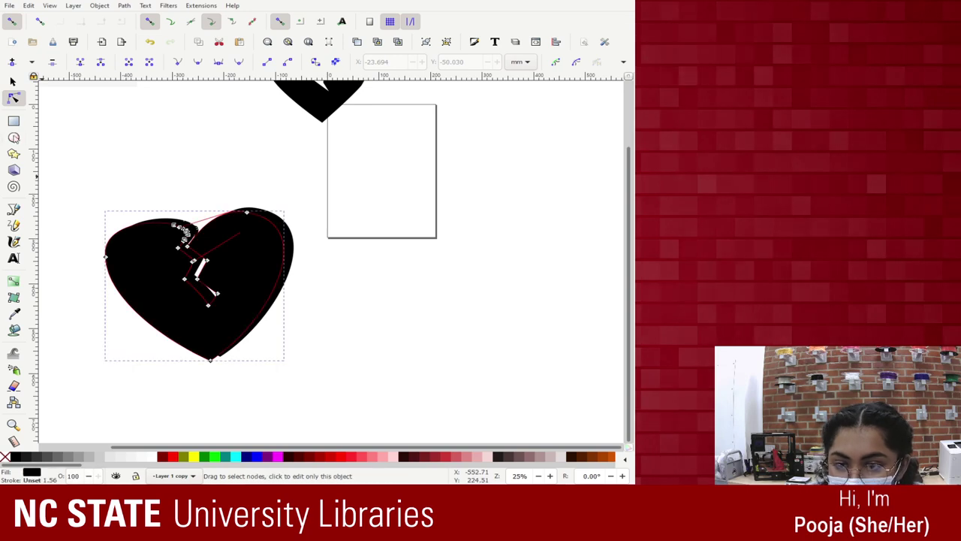
pyautogui.click(13, 82)
pyautogui.hotkey('ctrl', 'd')
pyautogui.moveTo(247, 250); pyautogui.dragTo(555, 224)
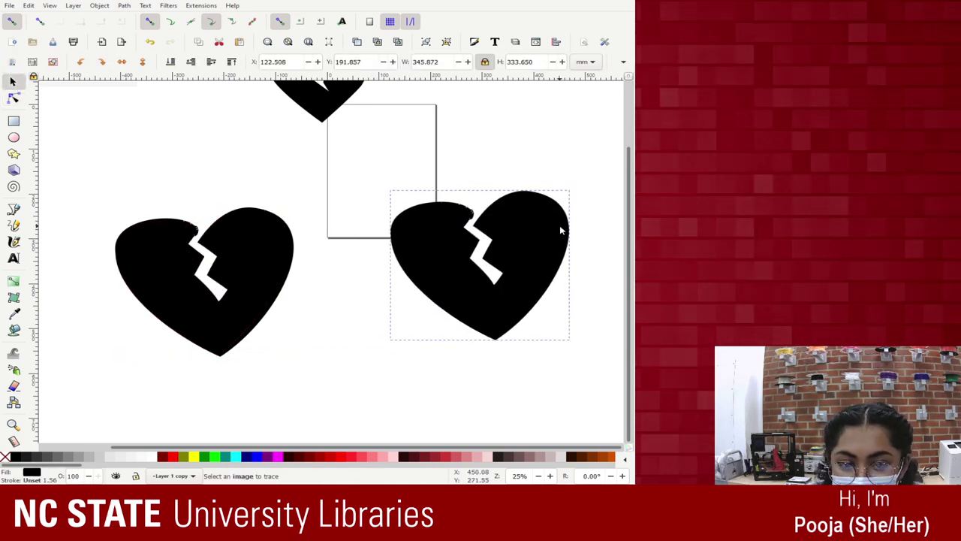
pyautogui.scroll(3, 446, 247)
pyautogui.click(255, 347)
pyautogui.moveTo(255, 348); pyautogui.dragTo(528, 172)
# Place the front red heart photo beside the small black heart as a reference
pyautogui.click(294, 169)
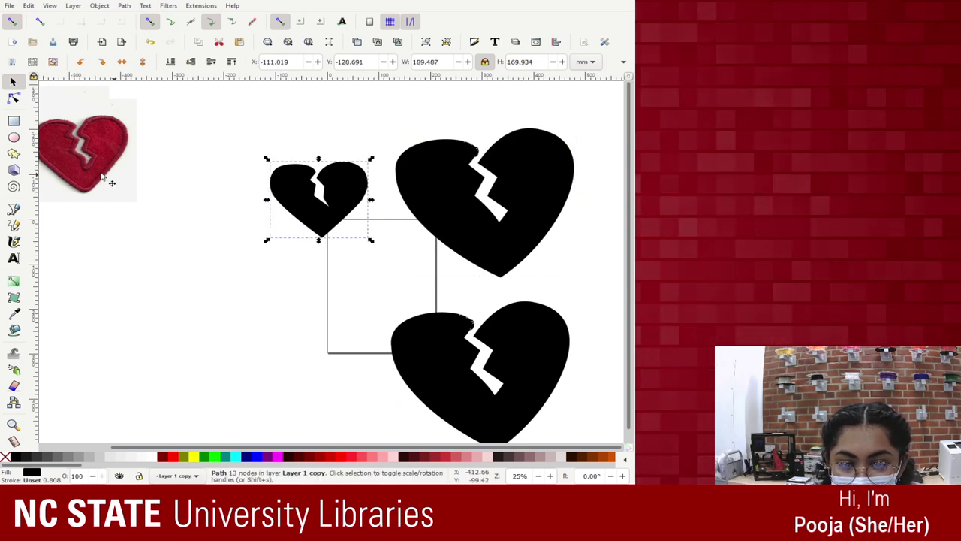
pyautogui.click(115, 153)
pyautogui.moveTo(115, 152); pyautogui.dragTo(213, 192)
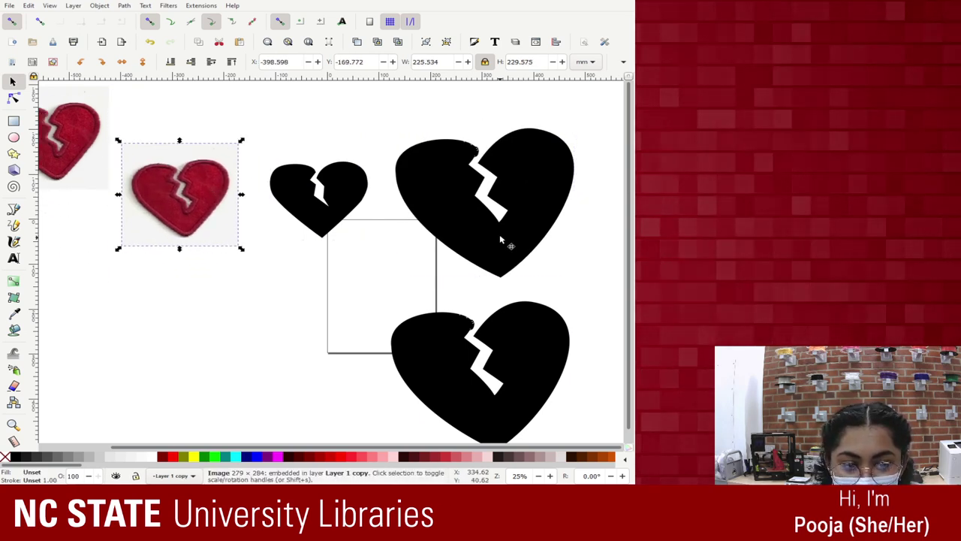
# Delete both large broken-heart traces, keeping only the small black heart and the reference photos
pyautogui.click(501, 218)
pyautogui.press('Delete')
pyautogui.click(562, 326)
pyautogui.press('Delete')
pyautogui.scroll(1, 332, 257)
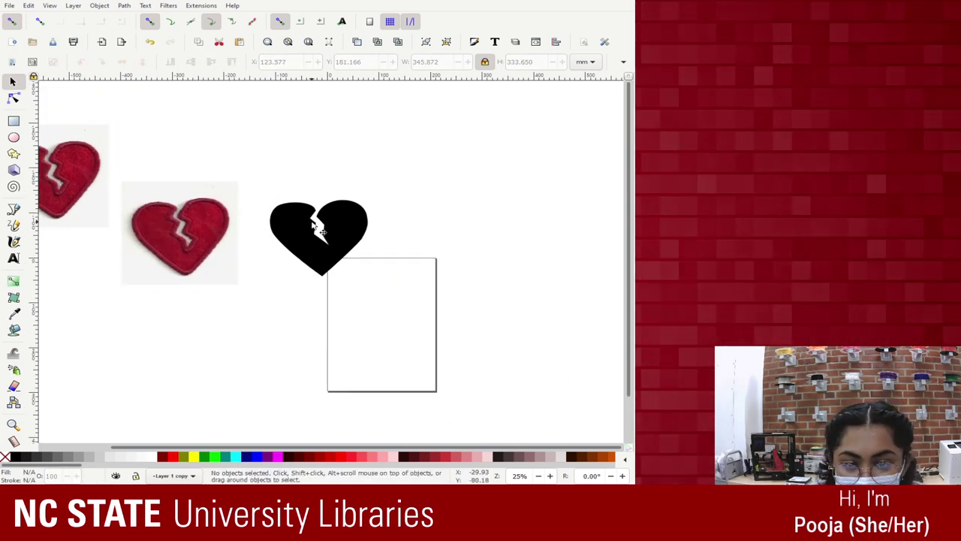
# Delete the two stray nodes just above the left lobe's tip at the crack opening of the small heart
pyautogui.click(309, 205)
pyautogui.press('+')
pyautogui.press('+')
pyautogui.press('+')
pyautogui.press('+')
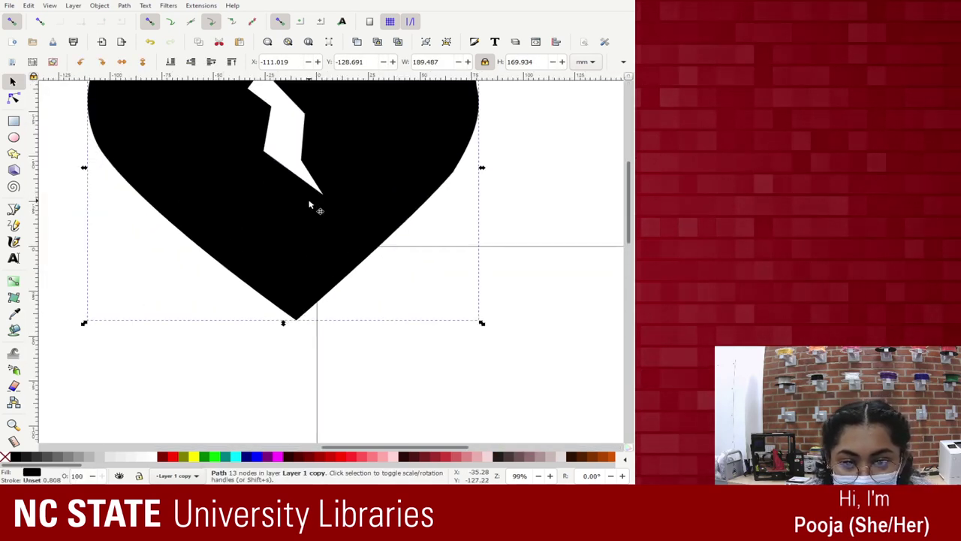
pyautogui.scroll(2, 293, 202)
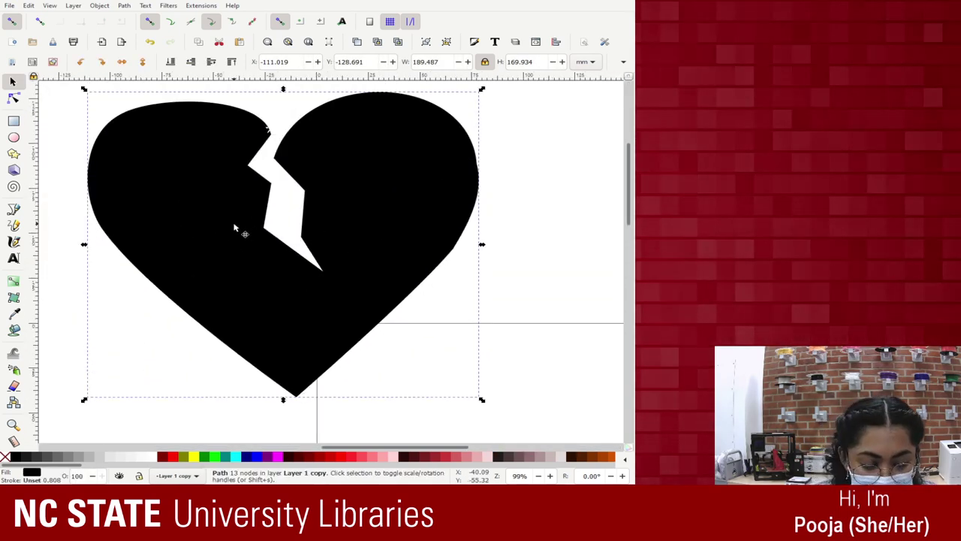
pyautogui.press('+')
pyautogui.scroll(1, 247, 155)
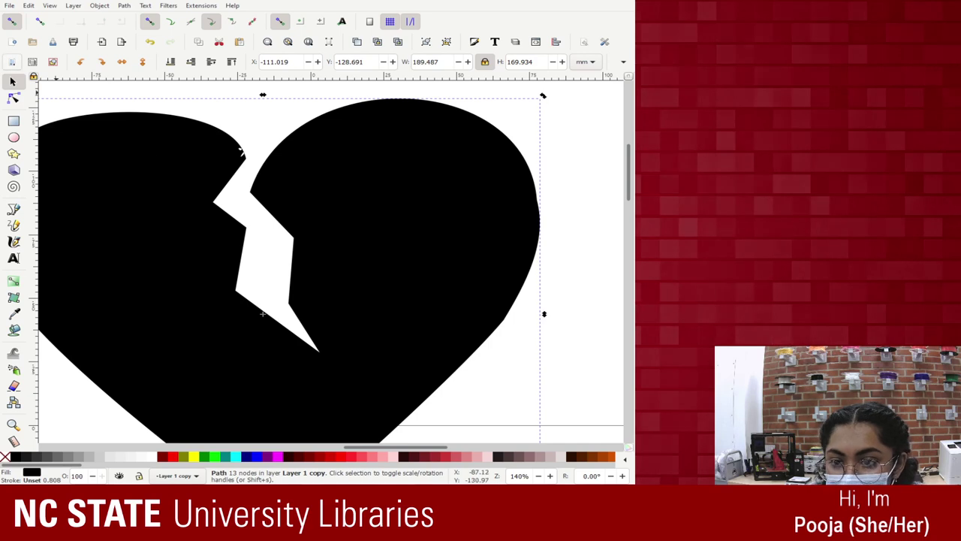
pyautogui.press('n')
pyautogui.moveTo(246, 163)
pyautogui.mouseDown()
pyautogui.moveTo(241, 154)
pyautogui.moveTo(248, 157)
pyautogui.mouseUp()
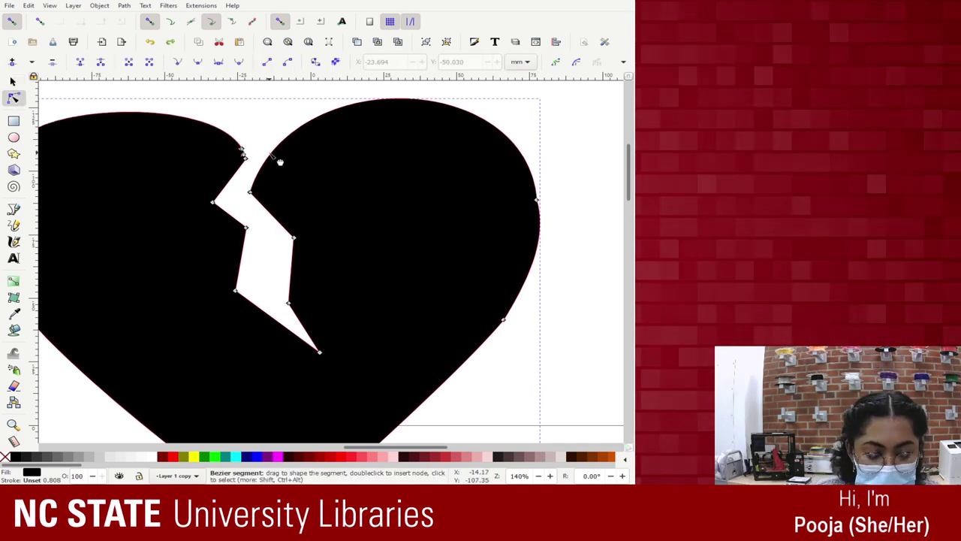
pyautogui.scroll(3, 268, 157)
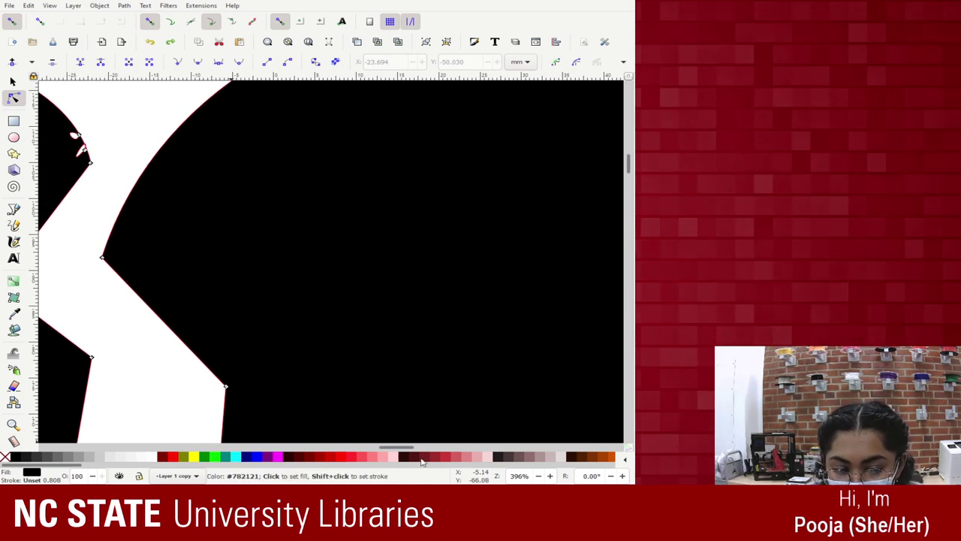
pyautogui.hscroll(-5, 517, 176)
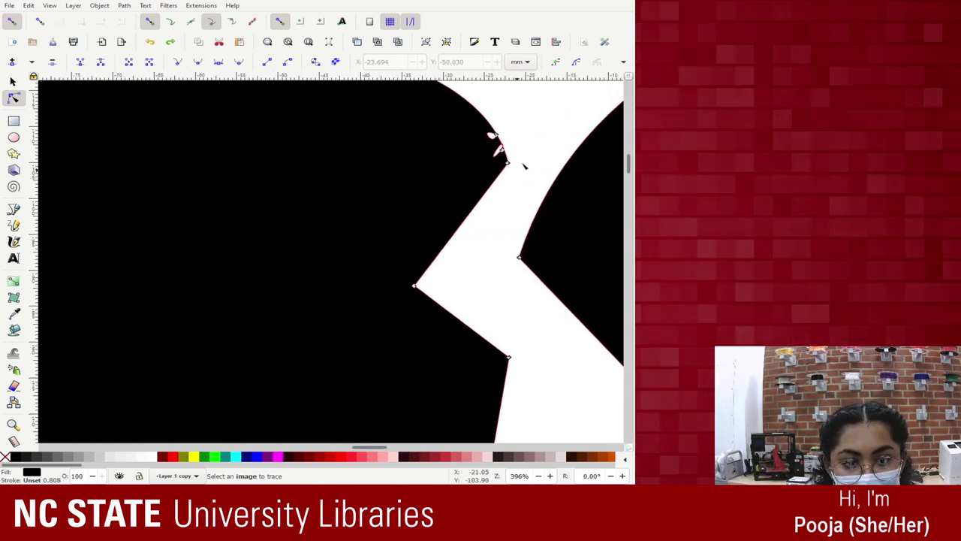
pyautogui.moveTo(505, 159); pyautogui.dragTo(515, 160)
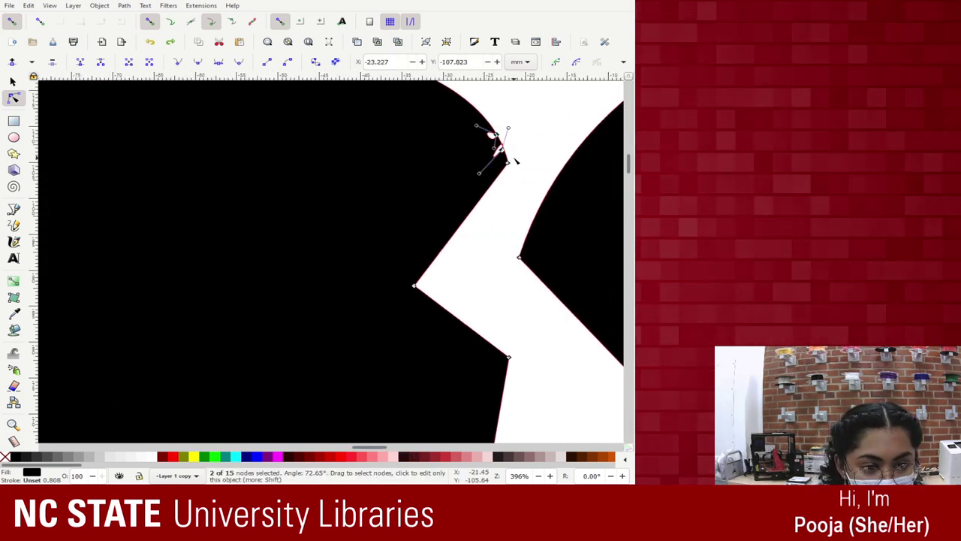
pyautogui.press('Escape')
# Form a zigzag crack by moving its lower right-side node to about X -17, Y -56 mm and its middle left-side node toward the right half
pyautogui.scroll(-3, 446, 194)
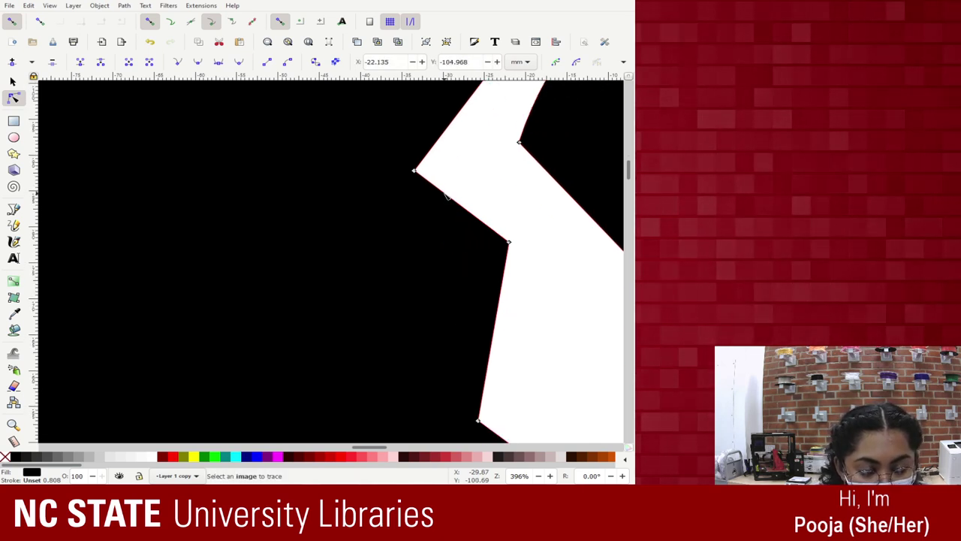
pyautogui.scroll(-1, 446, 195)
pyautogui.scroll(-3, 520, 268)
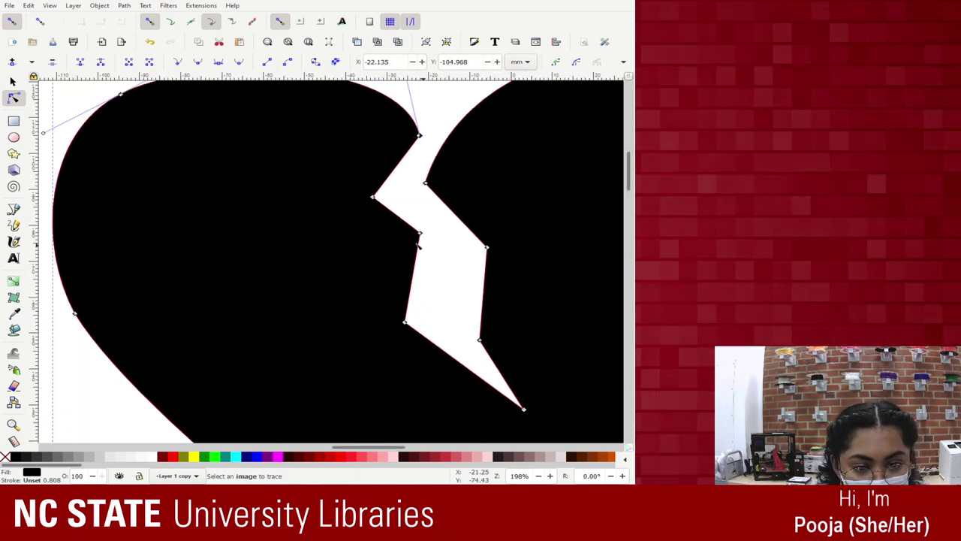
pyautogui.moveTo(438, 318); pyautogui.dragTo(412, 300)
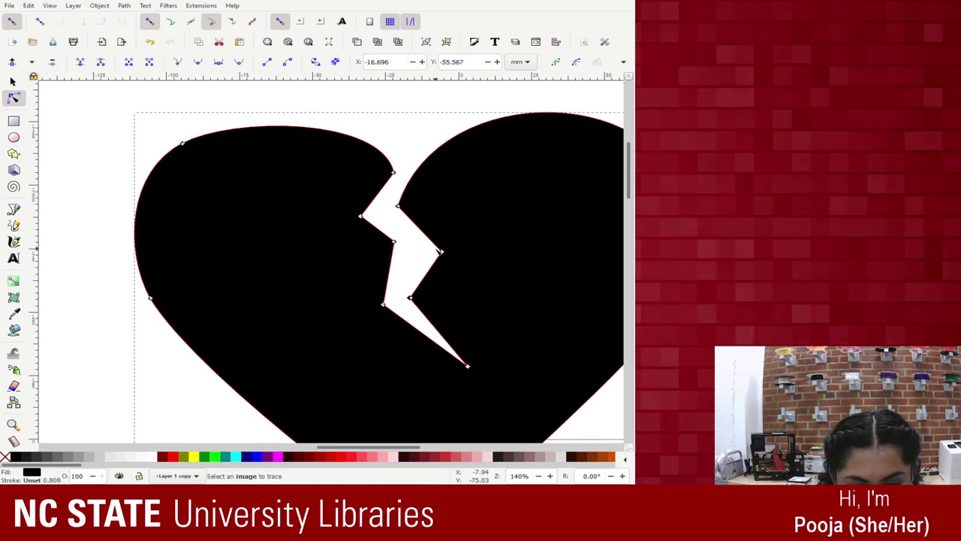
pyautogui.moveTo(392, 244); pyautogui.dragTo(419, 259)
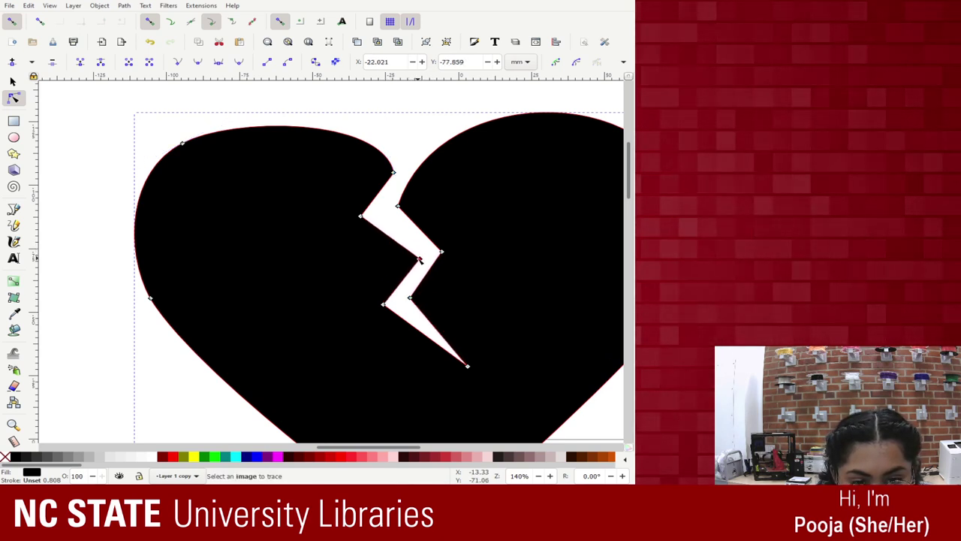
# Try to reshape the right lobe's curve where it meets the crack opening
pyautogui.click(399, 205)
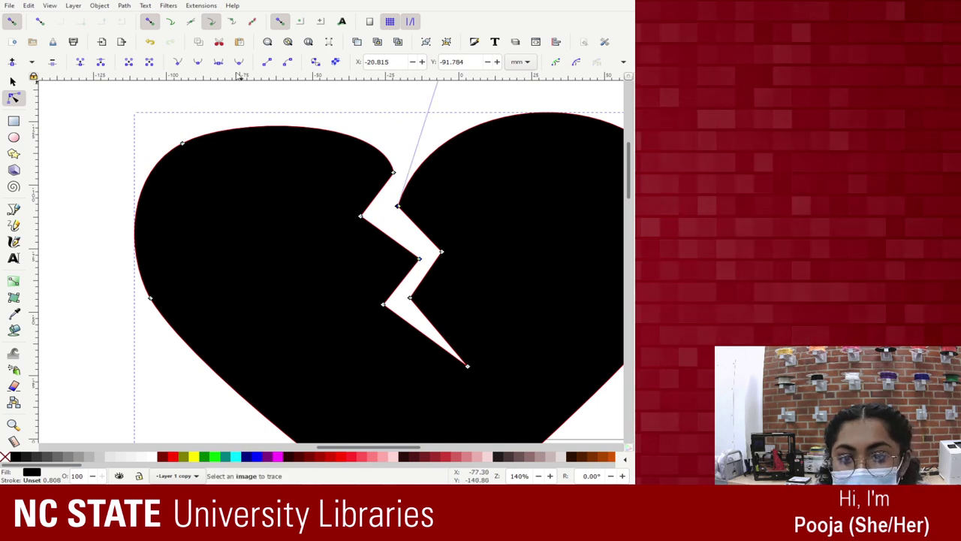
pyautogui.keyDown('ctrl'); pyautogui.click(398, 205); pyautogui.keyUp('ctrl')
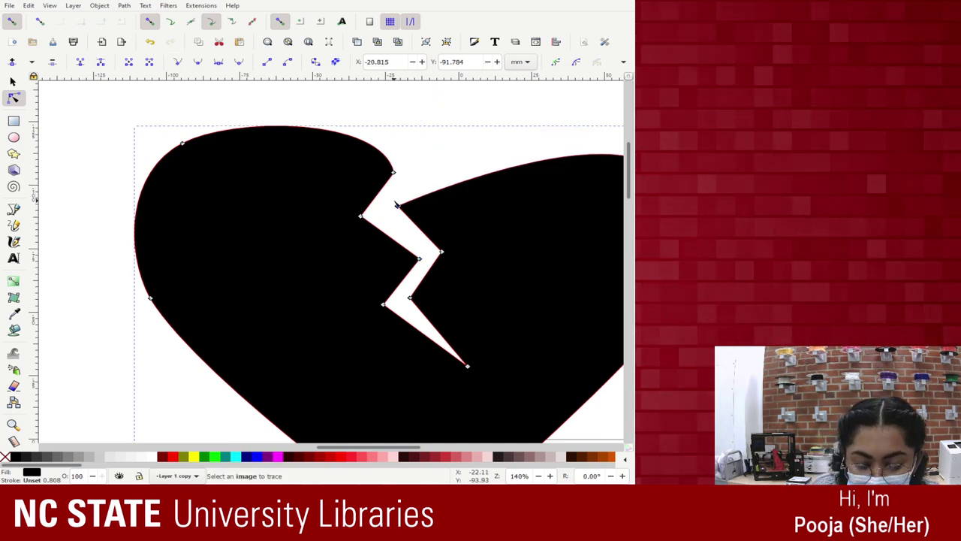
pyautogui.moveTo(397, 204); pyautogui.dragTo(436, 84)
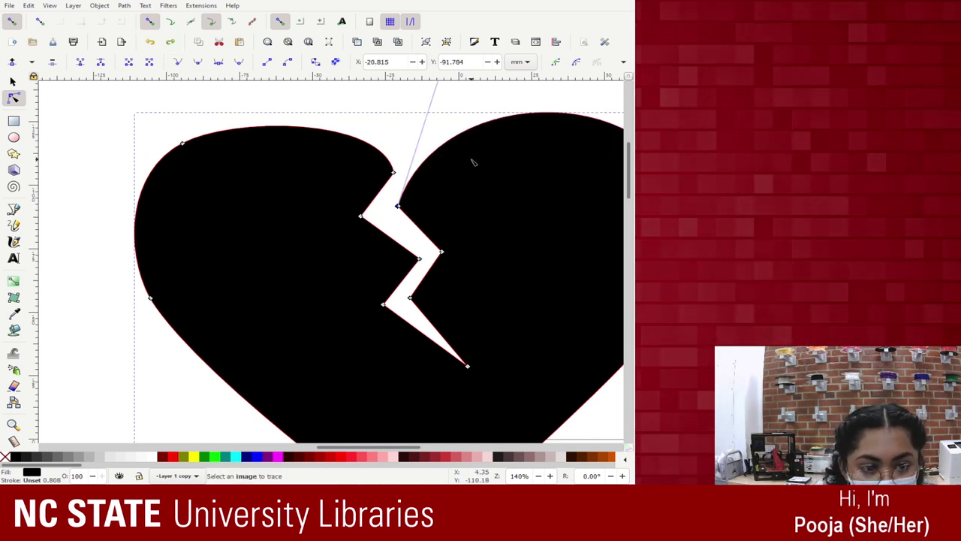
# Insert two nodes on the right lobe's upper curve, one at its peak and one between the peak and the crack opening
pyautogui.moveTo(342, 448); pyautogui.dragTo(378, 451)
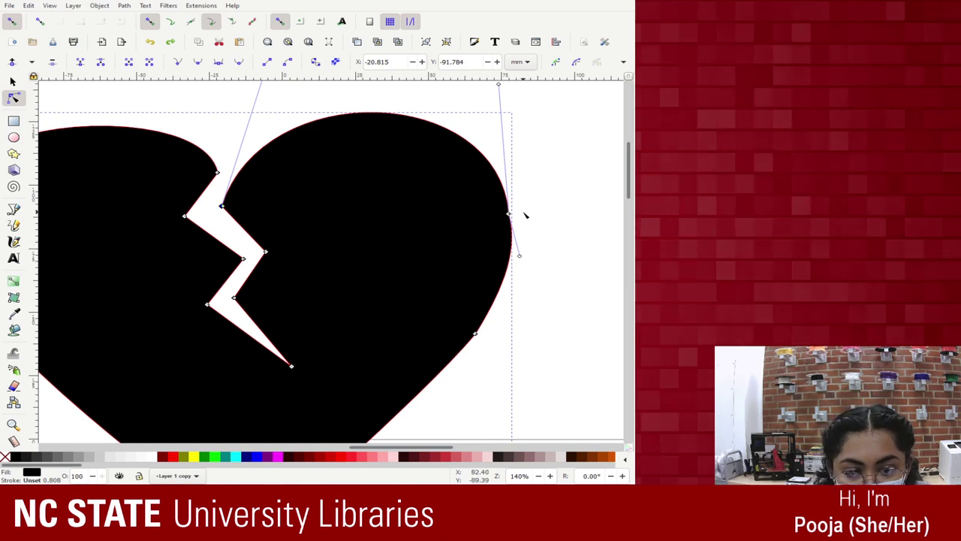
pyautogui.click(513, 218)
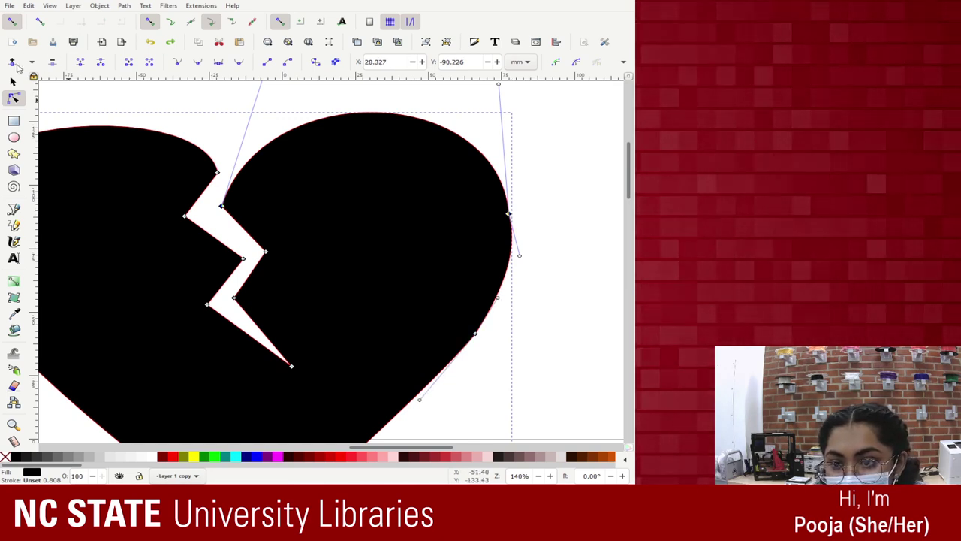
pyautogui.click(377, 113)
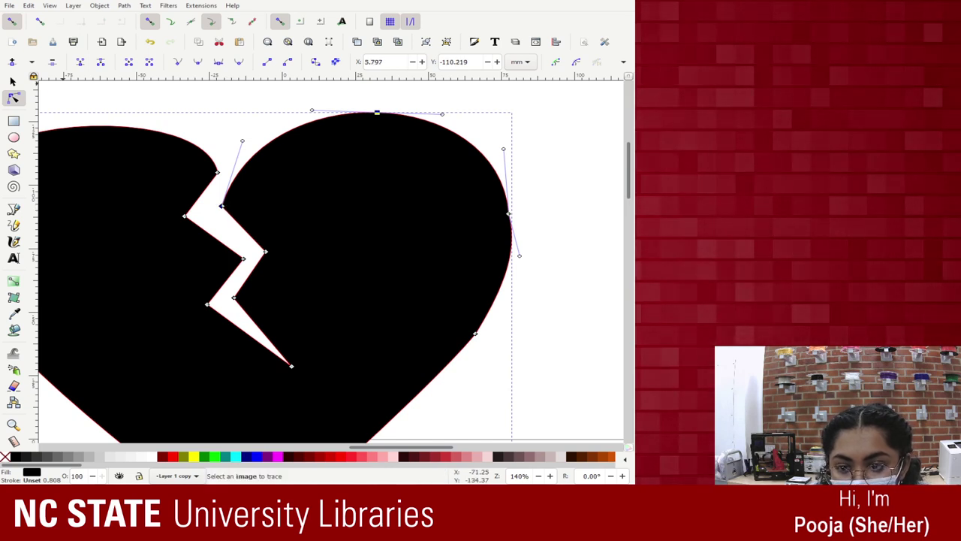
pyautogui.click(11, 64)
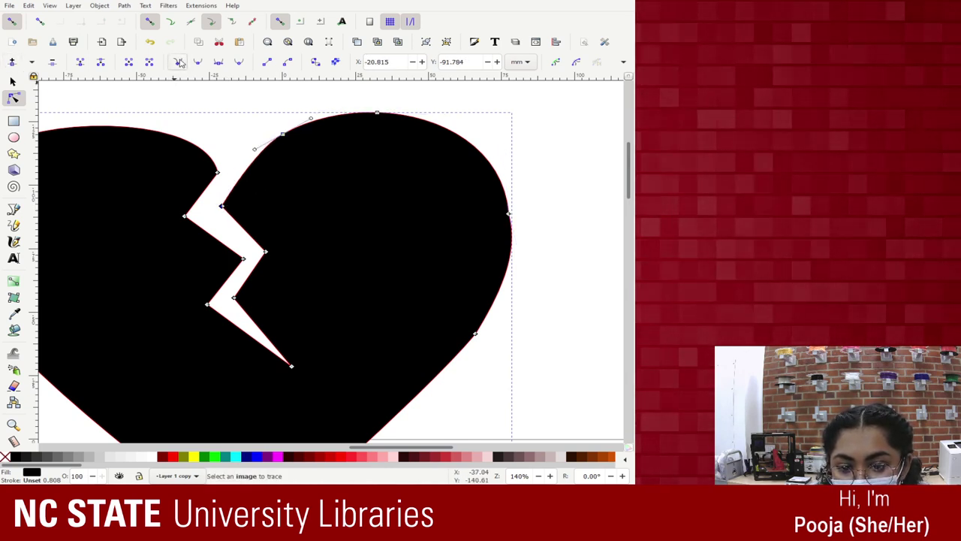
# Move the right lobe's corner at the crack opening to about X -26, Y -89 mm and compare the heart with the photo
pyautogui.moveTo(221, 205); pyautogui.dragTo(208, 216)
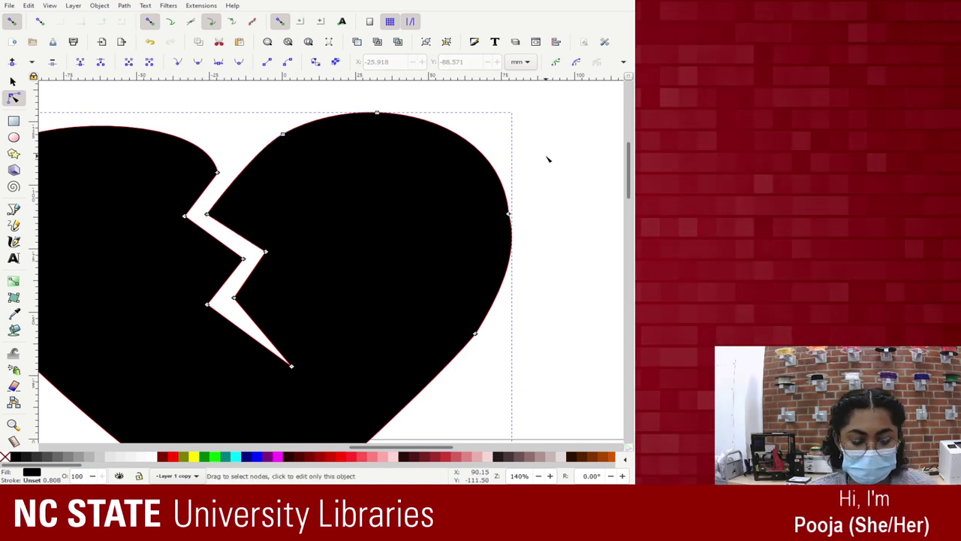
pyautogui.press('-')
pyautogui.press('-')
pyautogui.press('-')
pyautogui.press('-')
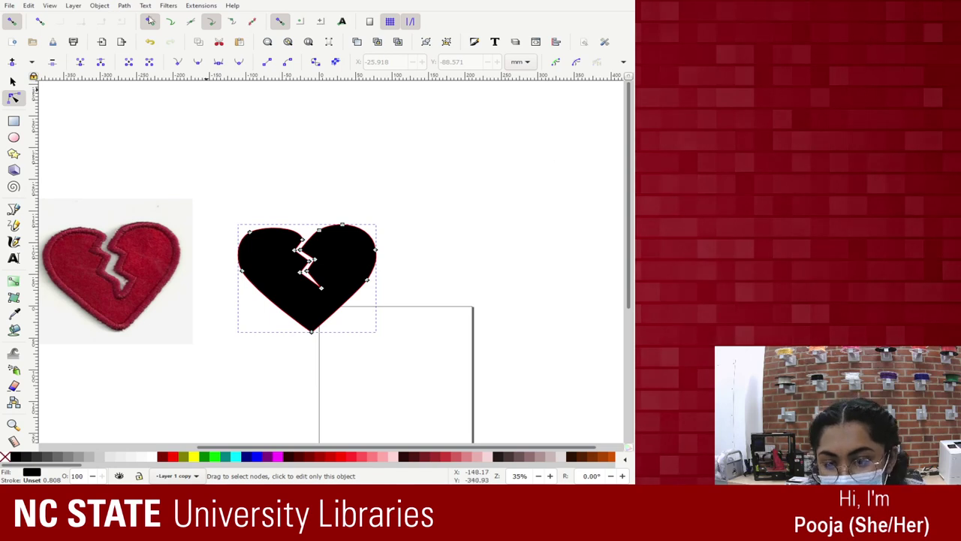
pyautogui.click(317, 156)
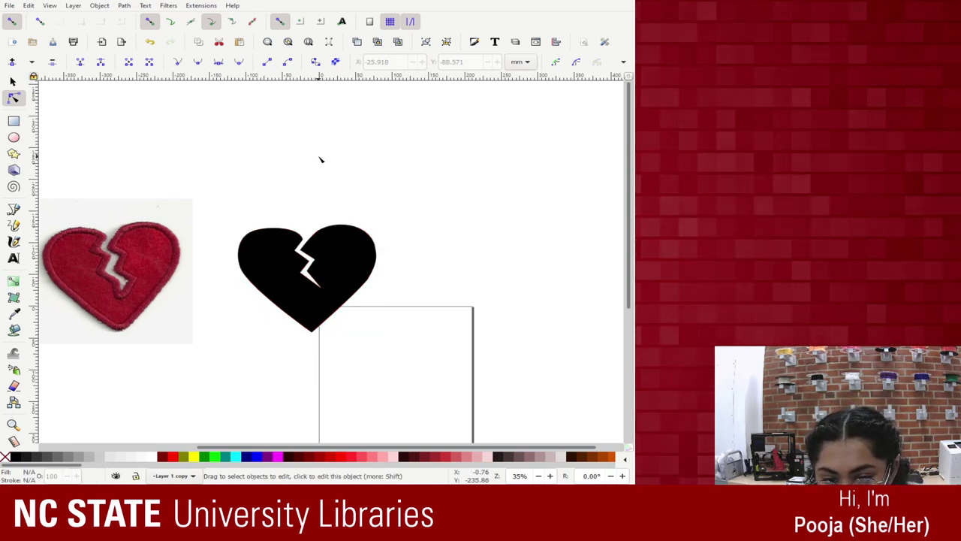
# Try to enlarge the left lobe by moving its upper-left node and handles outward, and undo the recent node moves
pyautogui.click(296, 244)
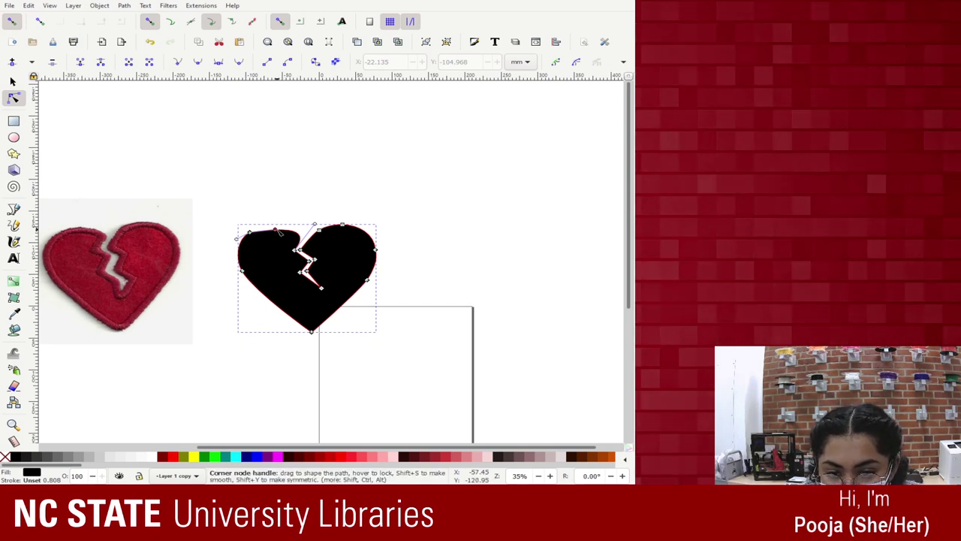
pyautogui.moveTo(281, 227); pyautogui.dragTo(244, 234)
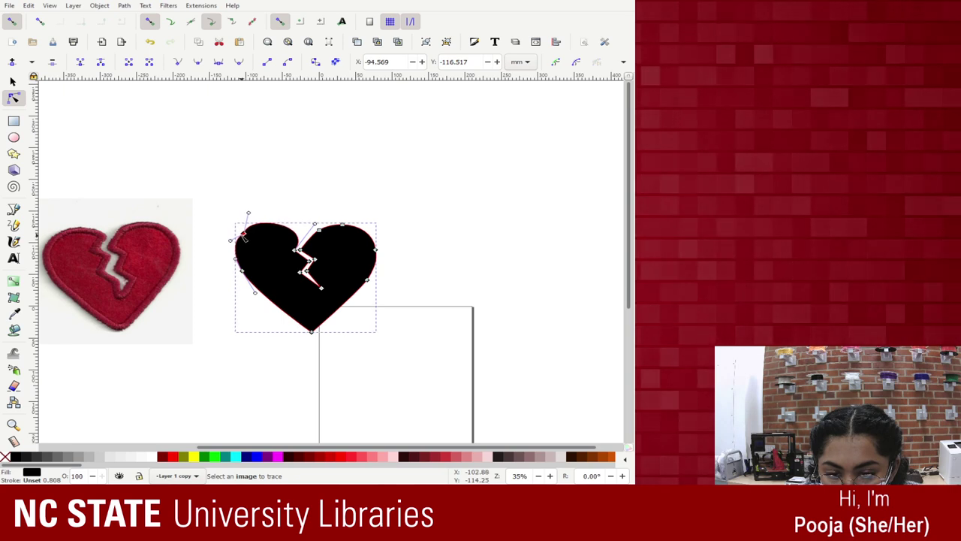
pyautogui.click(319, 228)
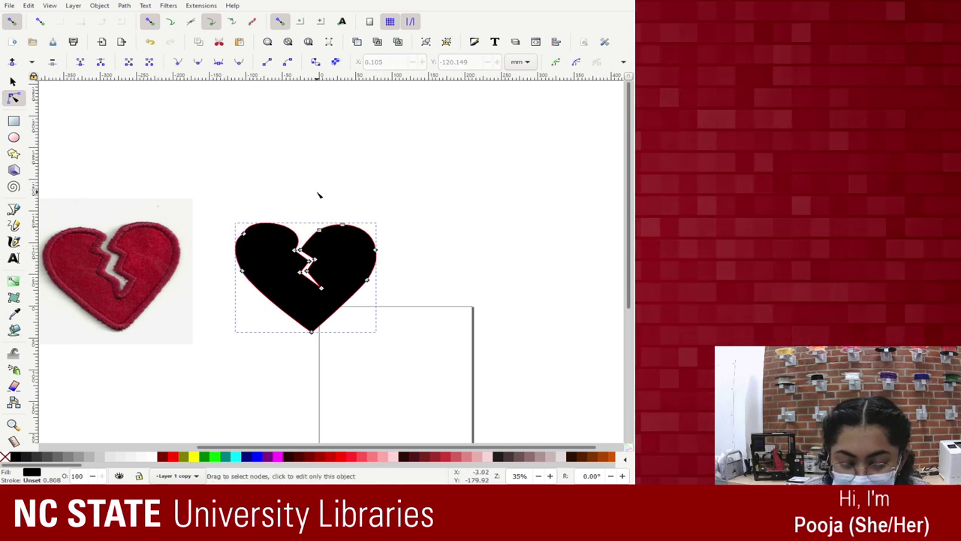
pyautogui.hotkey('ctrl', 'z')
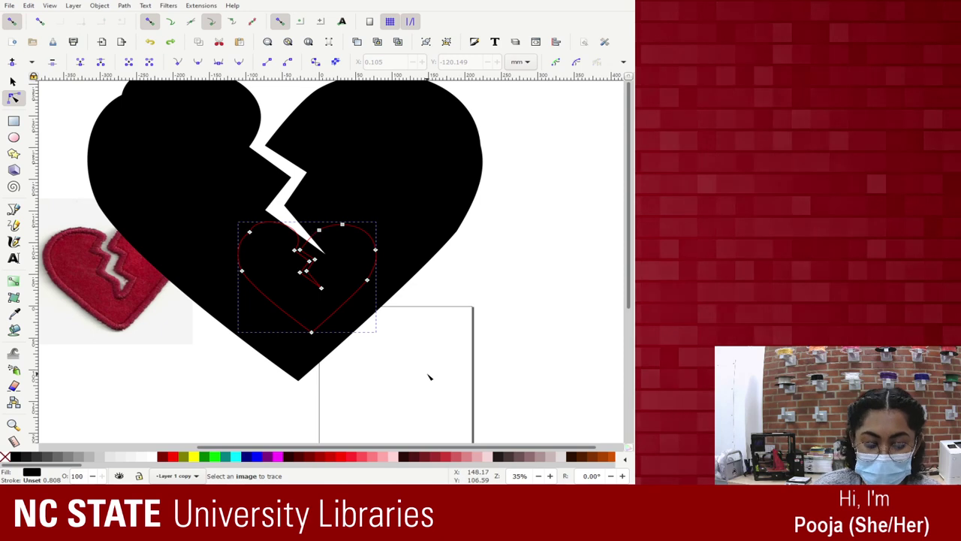
pyautogui.hotkey('ctrl', 'shift', 'z')
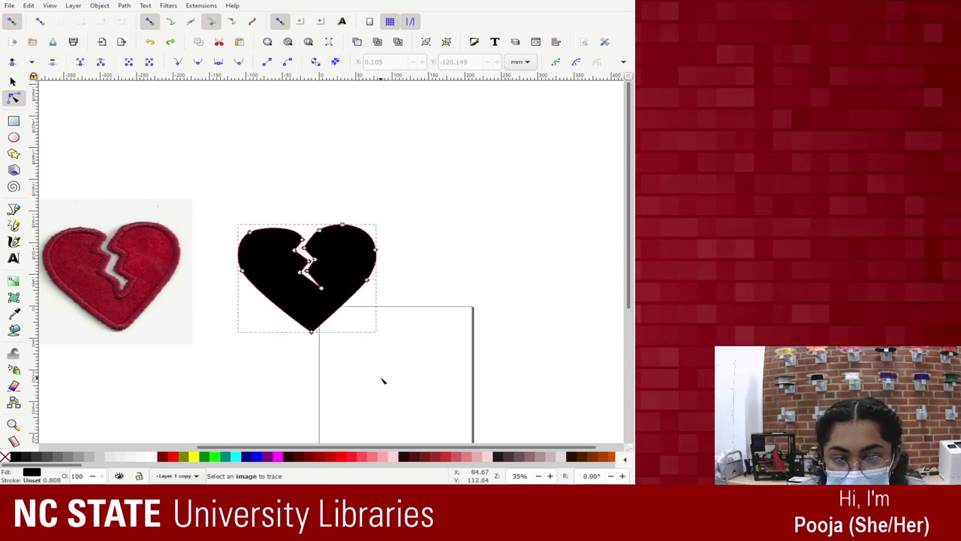
# Insert a node on the left lobe's upper curve, midway between its upper-left node and its tip at the crack
pyautogui.hotkey('ctrl', 'a')
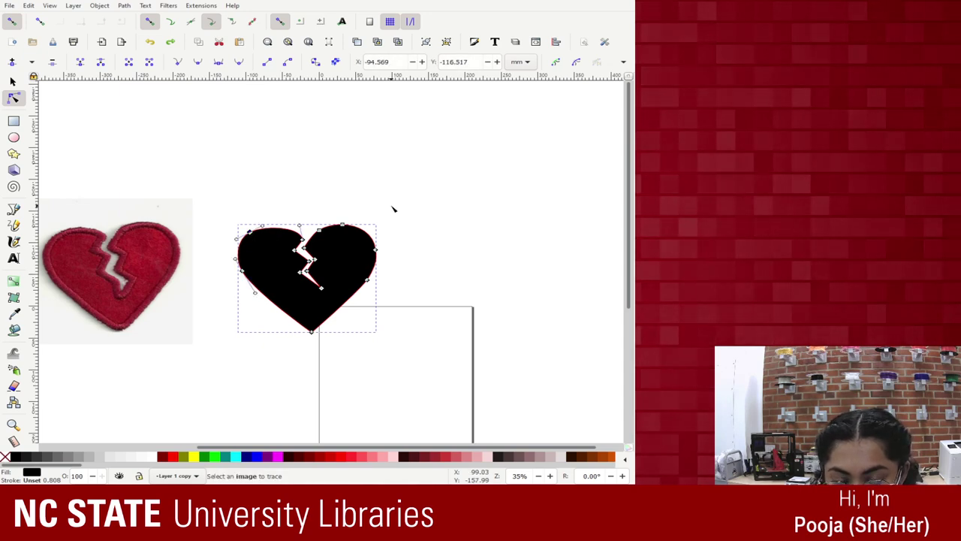
pyautogui.press('+')
pyautogui.press('+')
pyautogui.press('+')
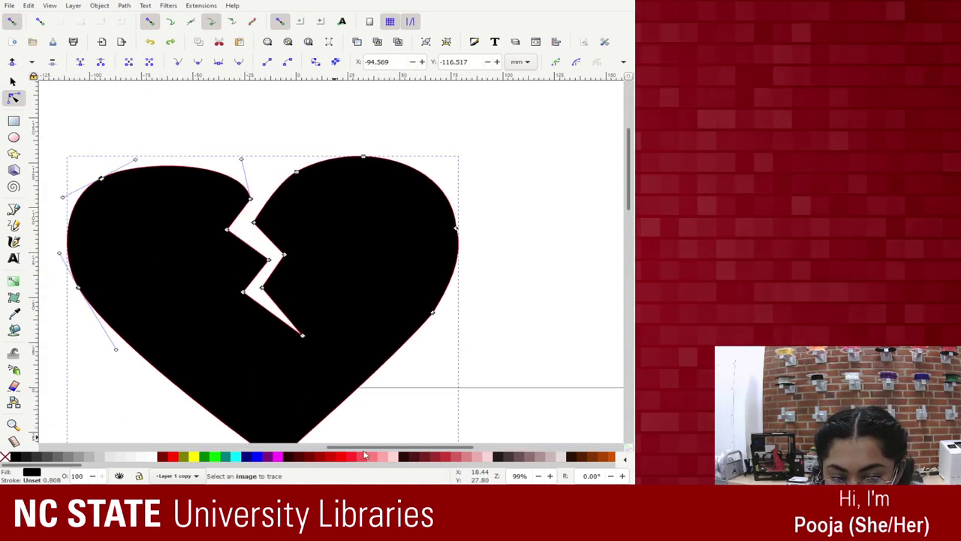
pyautogui.hscroll(-5, 363, 453)
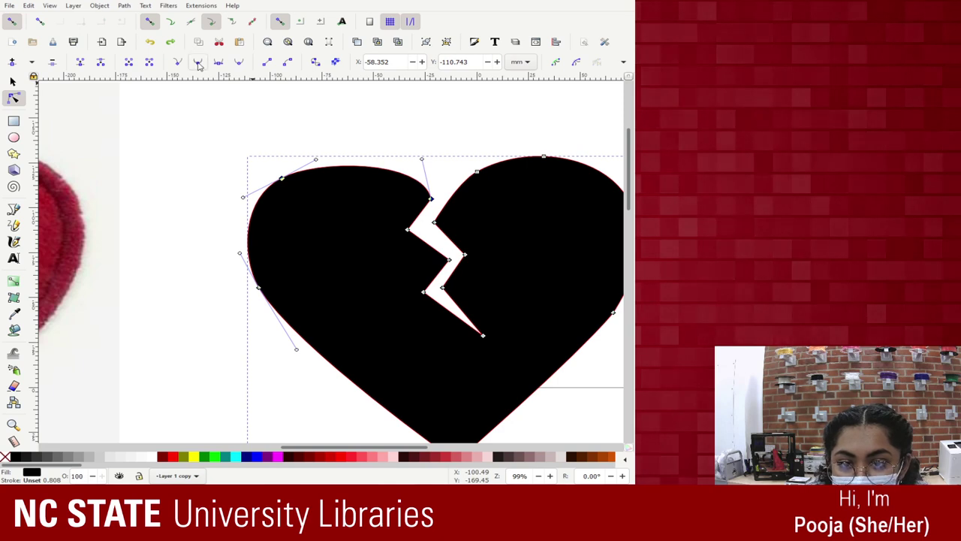
pyautogui.moveTo(421, 160); pyautogui.dragTo(456, 164)
pyautogui.hotkey('ctrl', 'z')
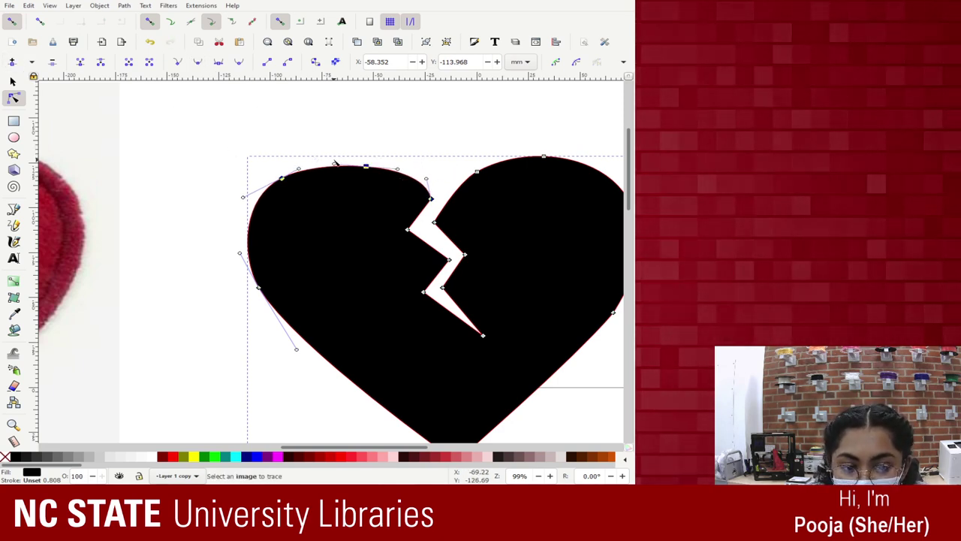
# Raise the left lobe's top node to about X -57, Y -129 mm and move its upper-left node to about X -98, Y -119 mm
pyautogui.click(336, 162)
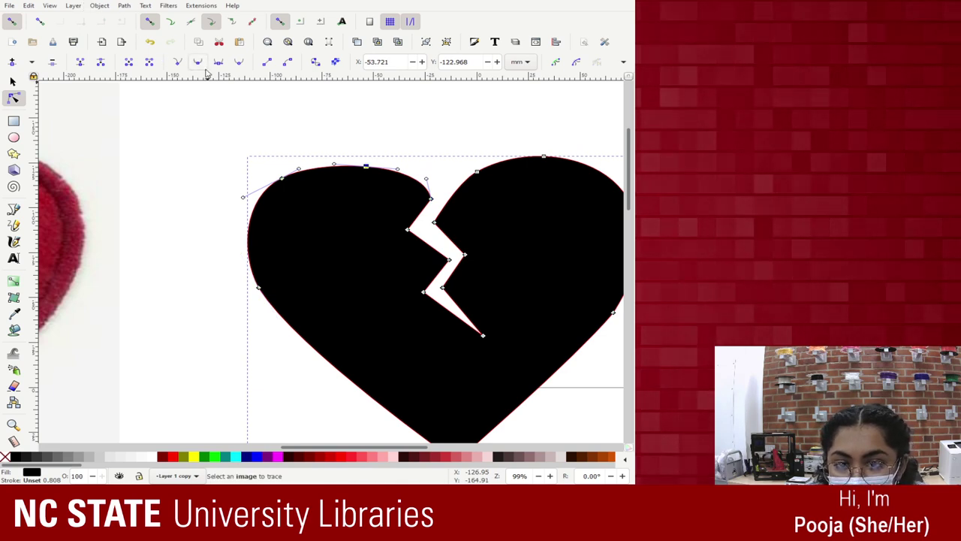
pyautogui.moveTo(373, 170); pyautogui.dragTo(358, 155)
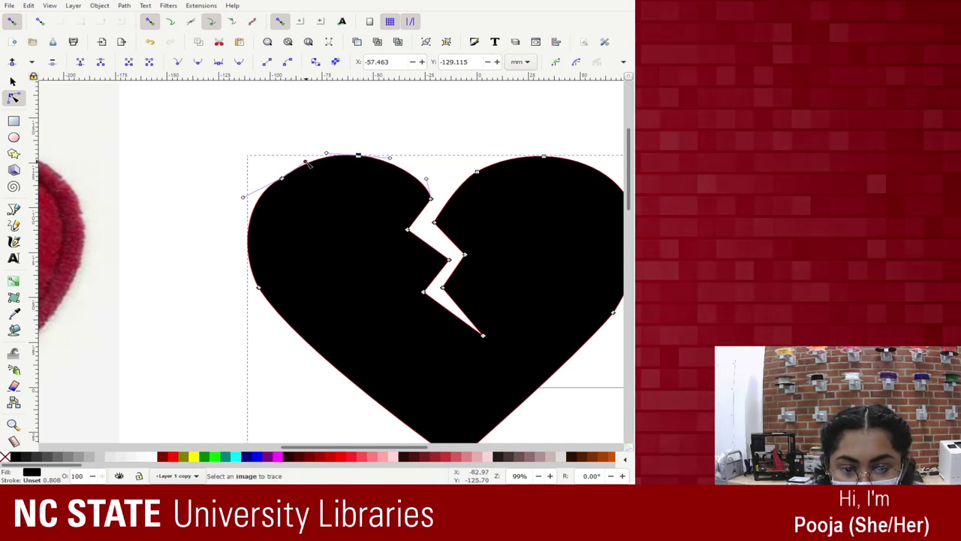
pyautogui.moveTo(282, 178); pyautogui.dragTo(276, 173)
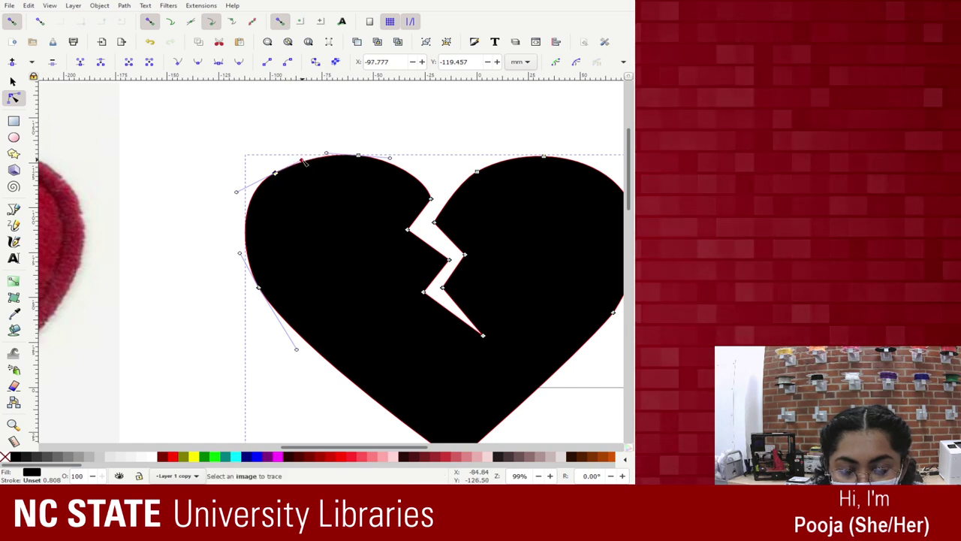
pyautogui.click(307, 135)
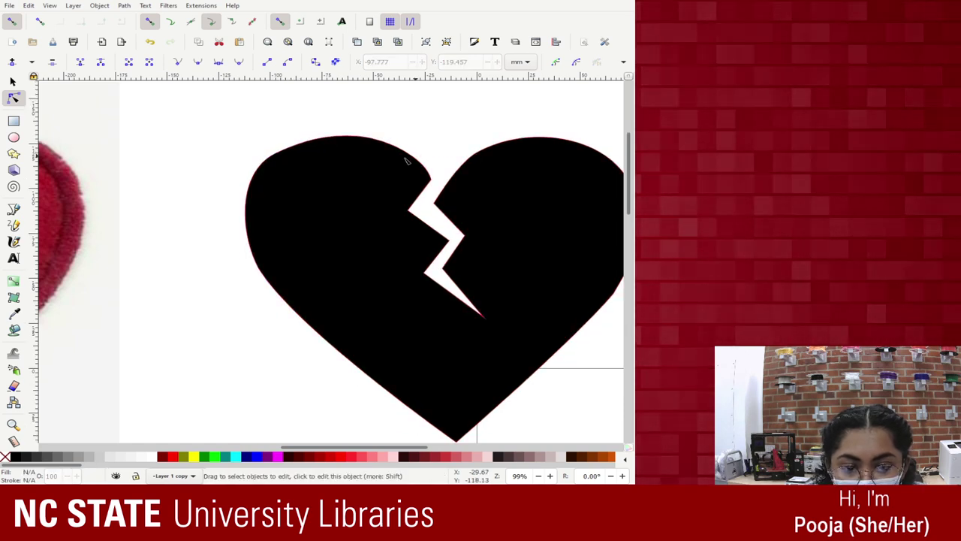
pyautogui.click(290, 161)
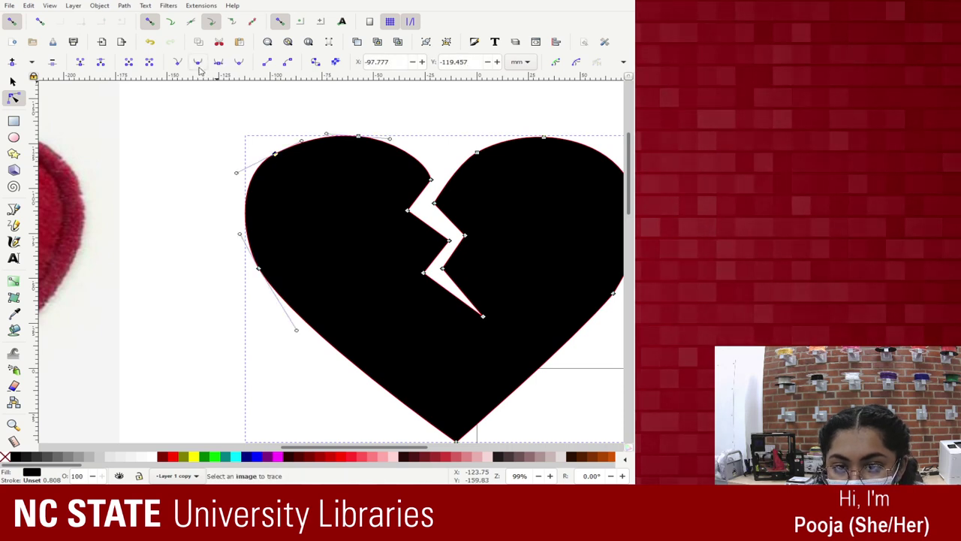
pyautogui.click(487, 114)
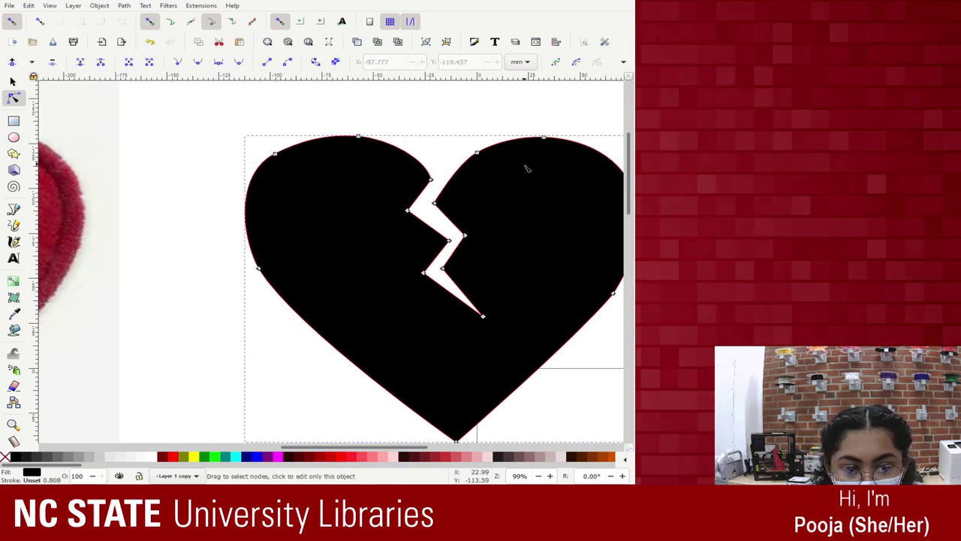
# Reshape the left lobe's shoulder by adjusting its upper-left node's handle and moving the node to about X -101, Y -115 mm
pyautogui.moveTo(277, 154); pyautogui.dragTo(283, 165)
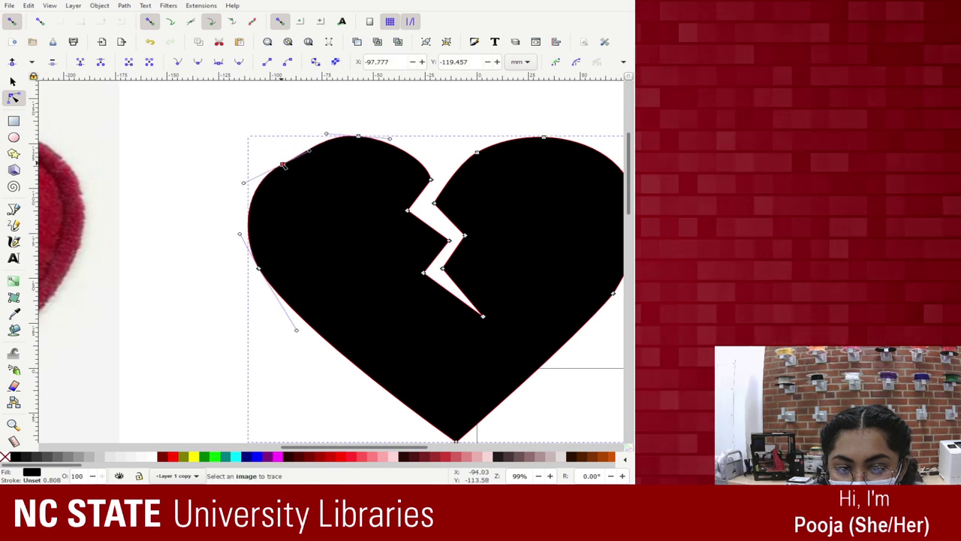
pyautogui.click(283, 164)
pyautogui.moveTo(316, 150); pyautogui.dragTo(306, 142)
pyautogui.press('Escape')
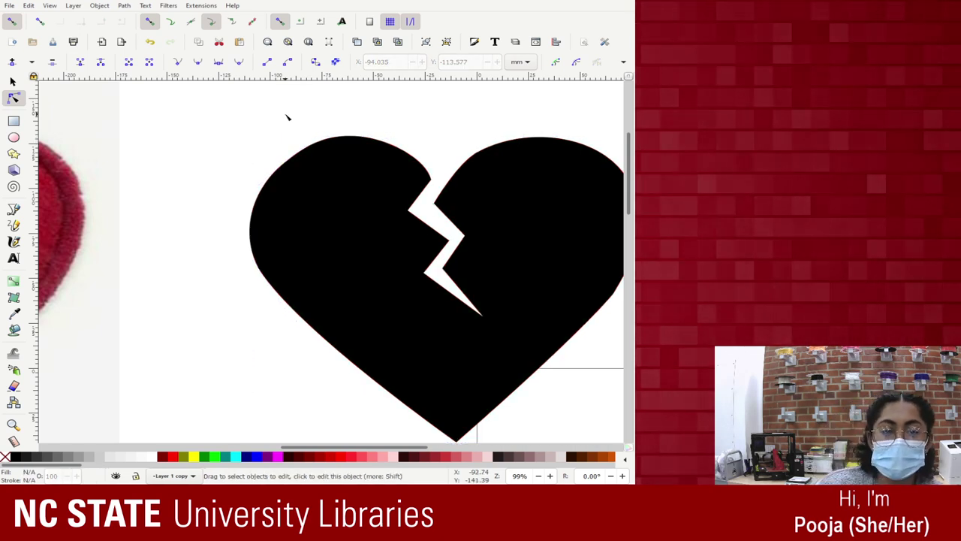
pyautogui.moveTo(285, 166); pyautogui.dragTo(268, 161)
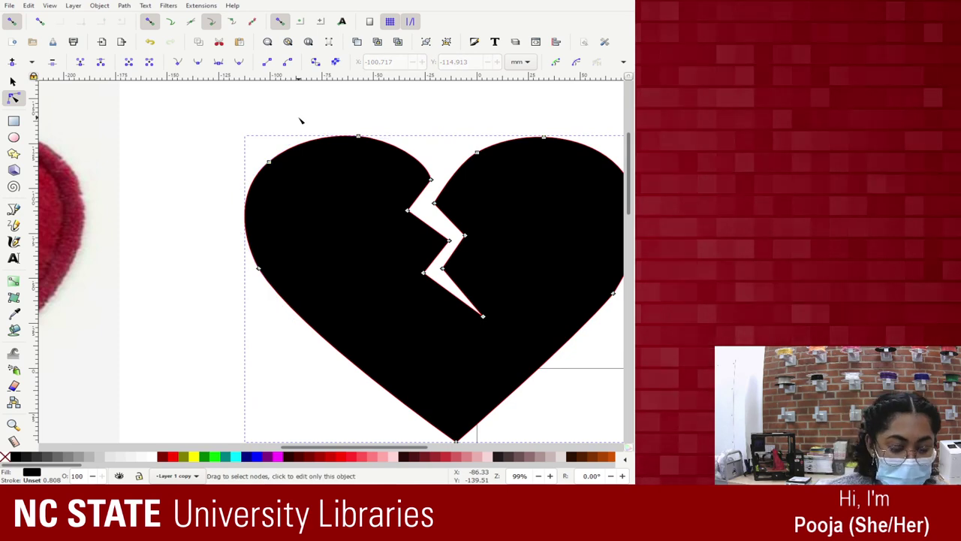
# Move the crack's lowest tip to about X -10, Y -10 mm, above the heart's bottom point
pyautogui.keyDown('ctrl'); pyautogui.scroll(-3, 300, 122); pyautogui.keyUp('ctrl')
pyautogui.click(364, 132)
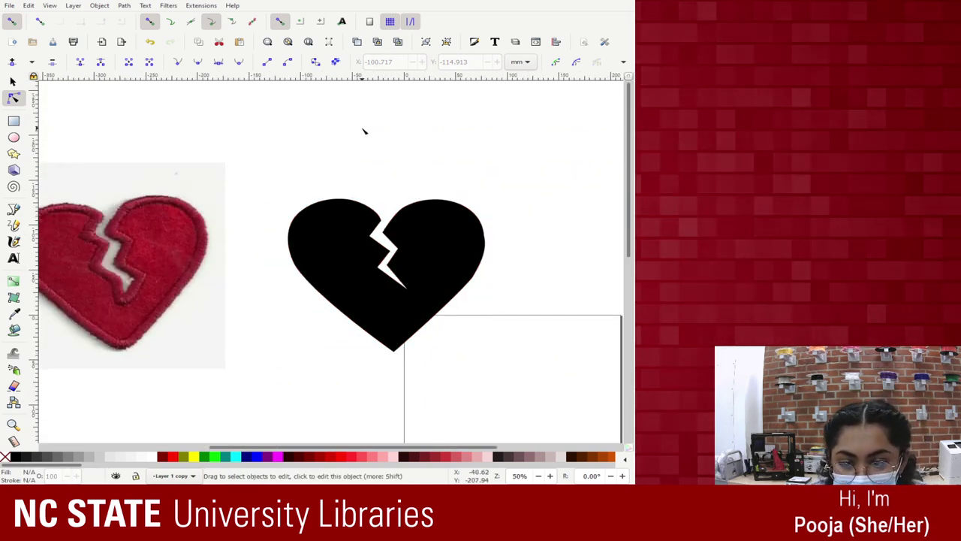
pyautogui.click(409, 295)
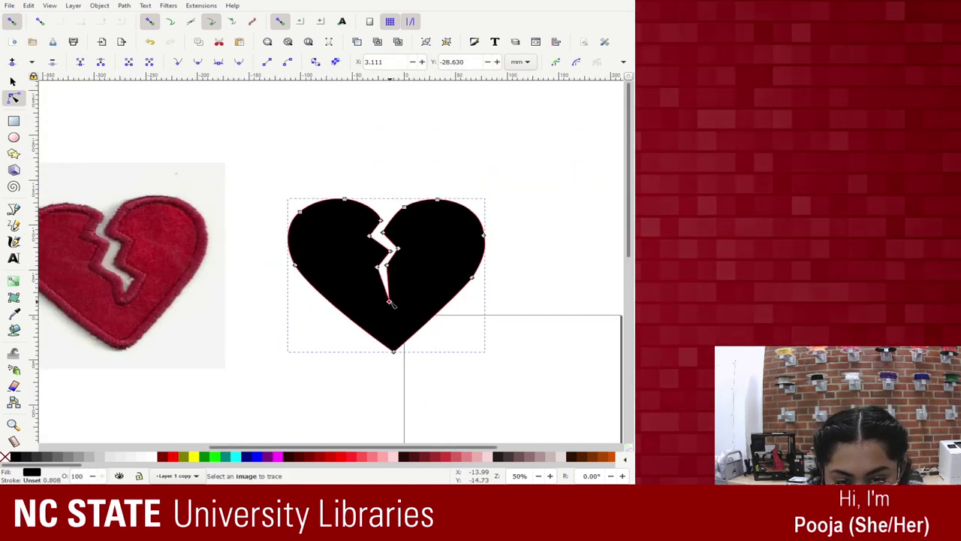
pyautogui.moveTo(398, 302); pyautogui.dragTo(394, 304)
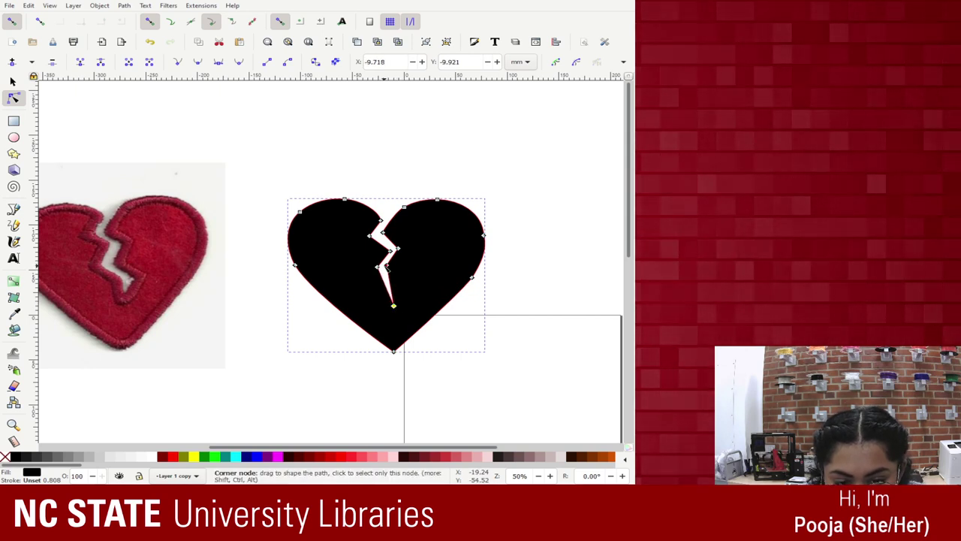
# Reposition the crack's lower pair of corners farther left and pull its middle corner on the right half to about X 8, Y -68 mm
pyautogui.moveTo(392, 268); pyautogui.dragTo(388, 270)
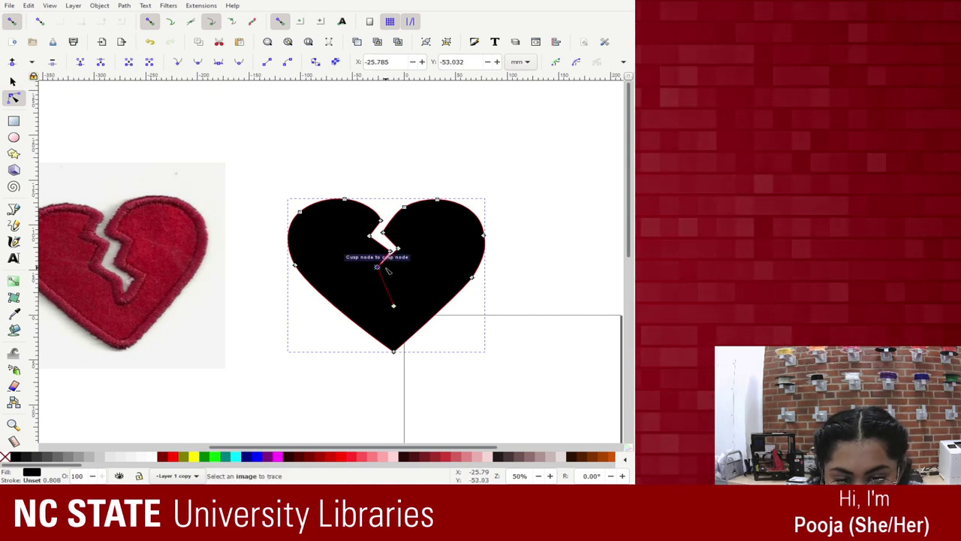
pyautogui.hotkey('ctrl', 'z')
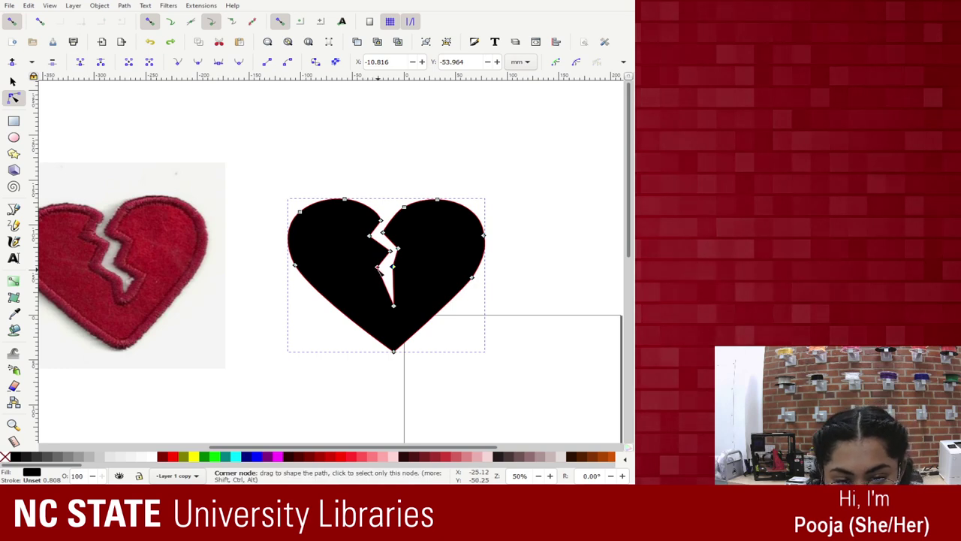
pyautogui.moveTo(369, 268); pyautogui.dragTo(413, 254)
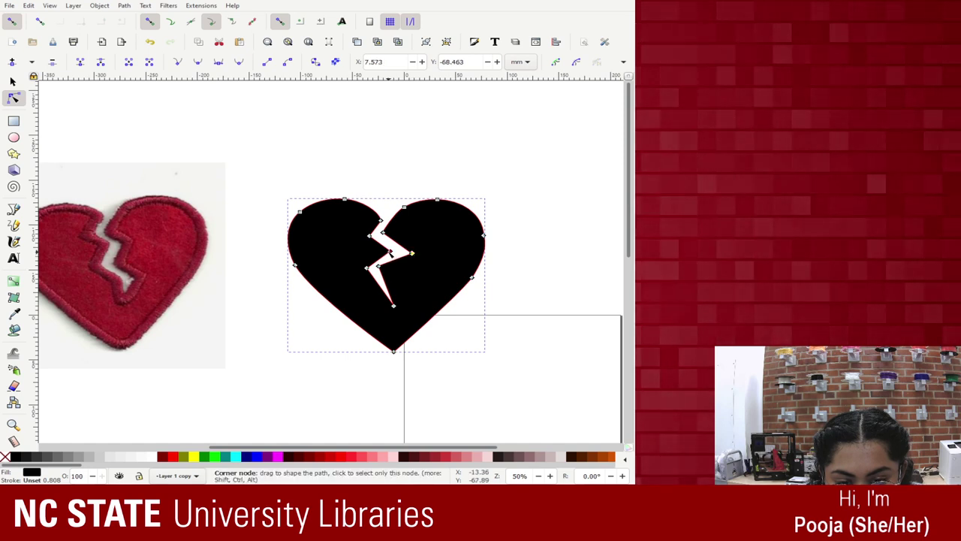
# Move the left half's middle crack tip to about X -8, Y -71 mm and the right half's opening corner to about X -23, Y -92 mm
pyautogui.click(391, 251)
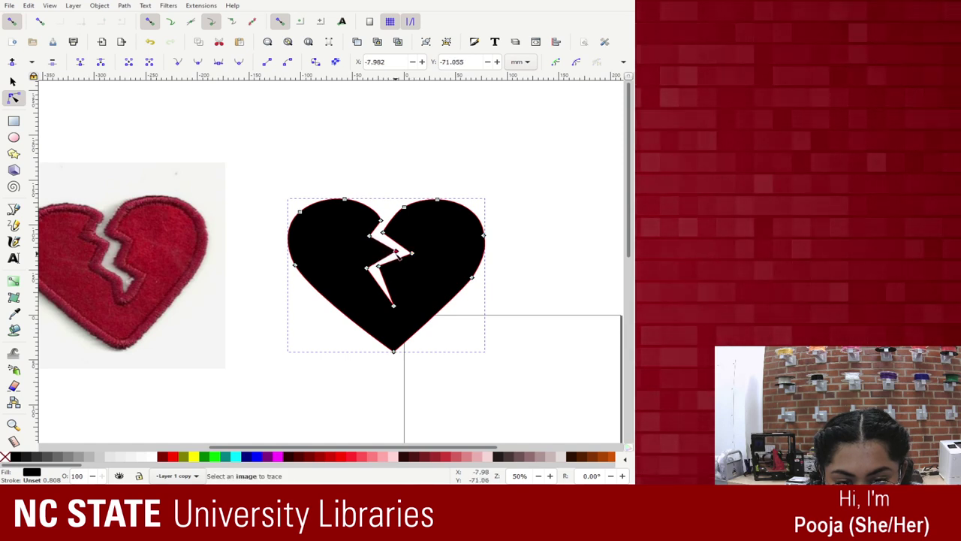
pyautogui.moveTo(377, 267); pyautogui.dragTo(379, 234)
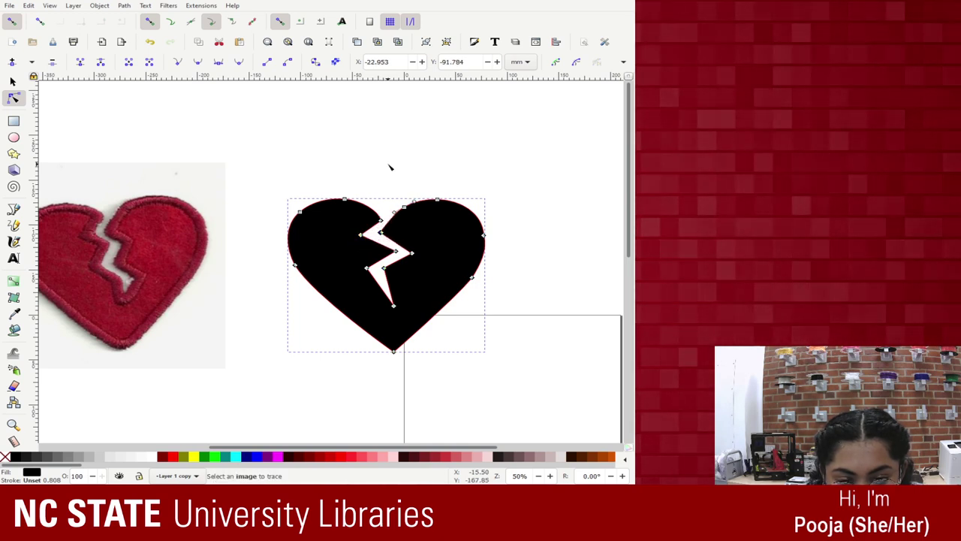
pyautogui.click(391, 167)
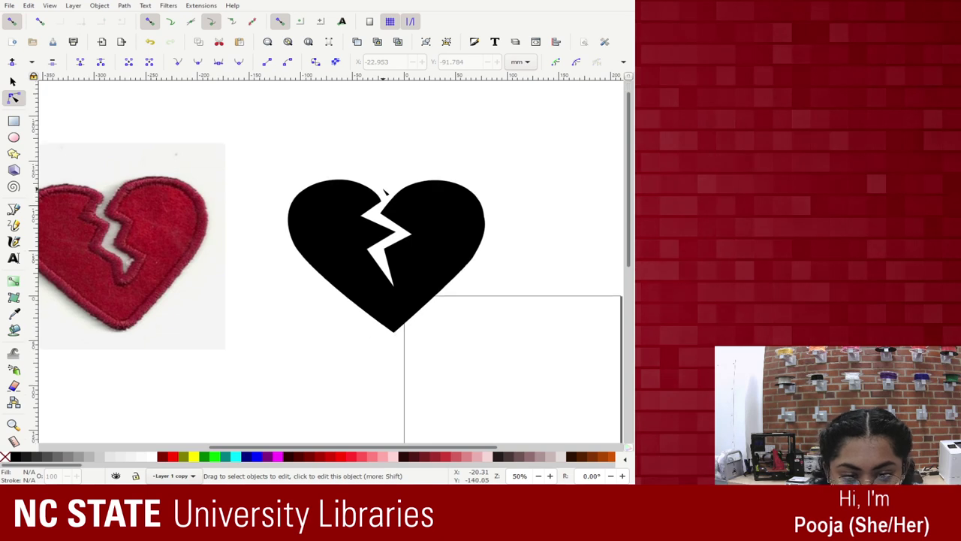
# Try a bright red fill on the black heart, then change its fill to Maroon (#800000)
pyautogui.press('-')
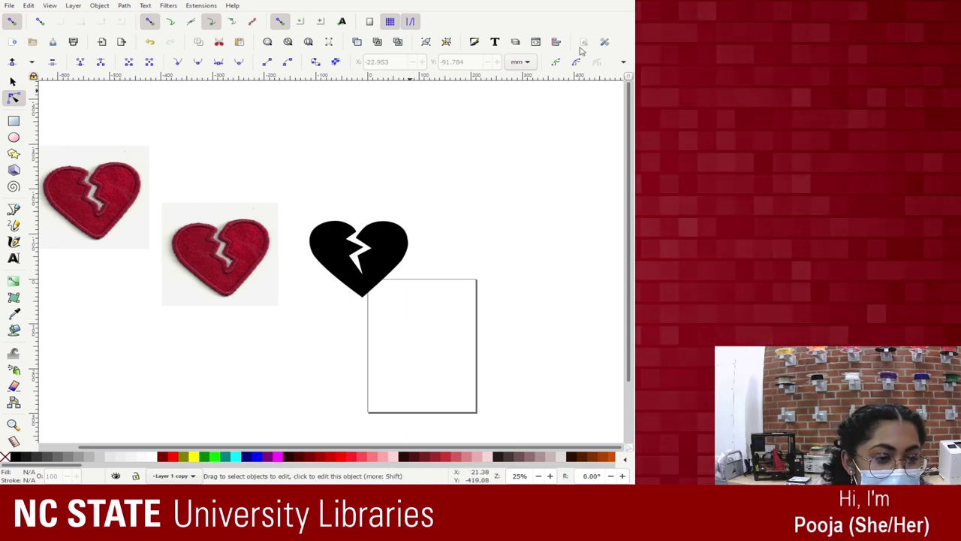
pyautogui.click(368, 233)
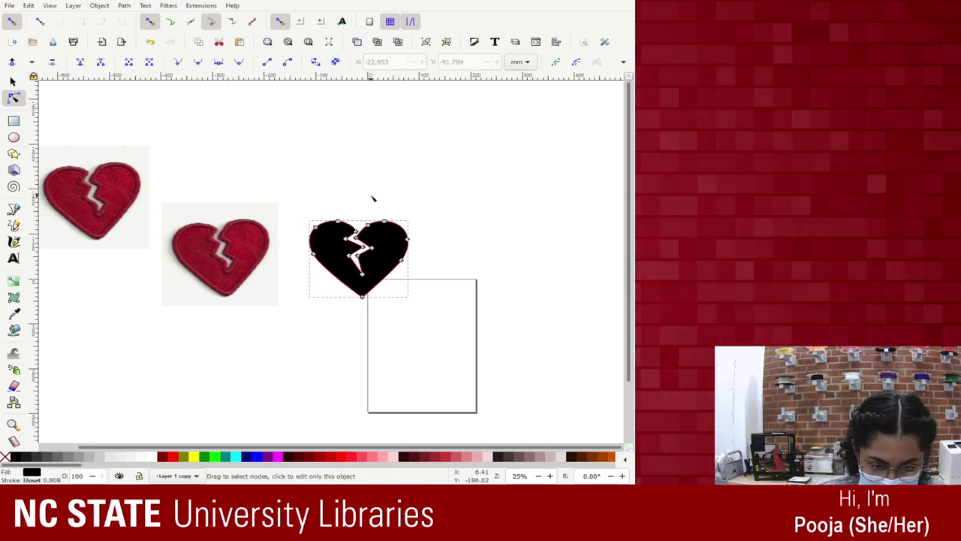
pyautogui.click(172, 455)
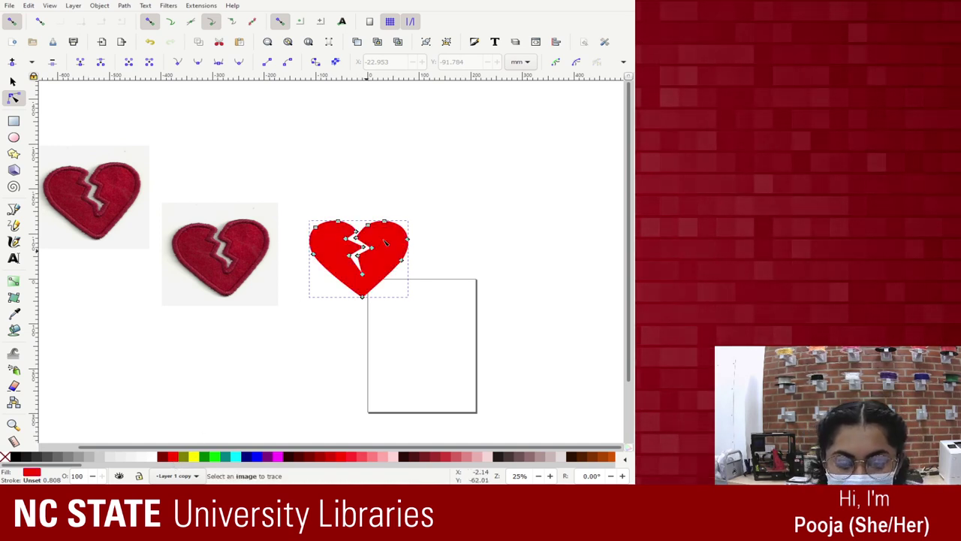
pyautogui.click(445, 173)
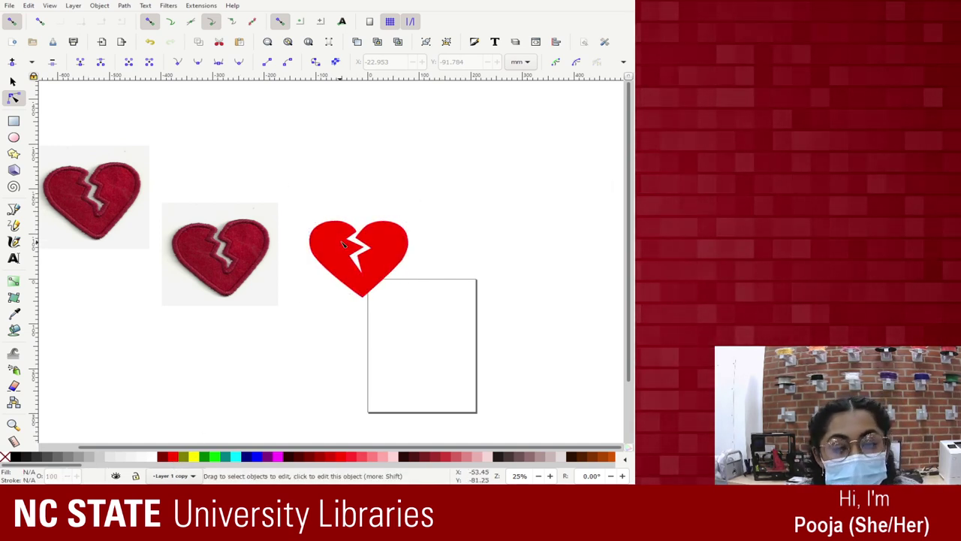
pyautogui.click(395, 233)
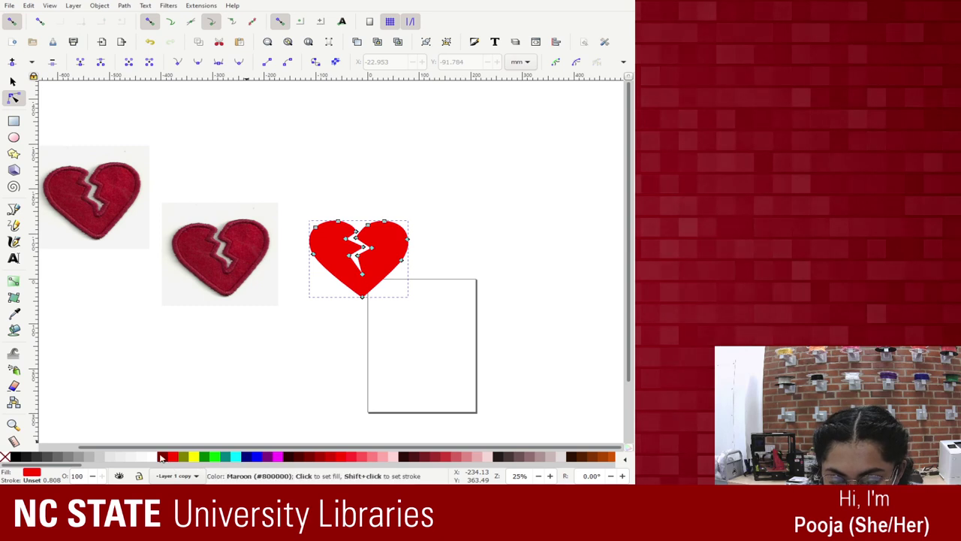
pyautogui.click(455, 214)
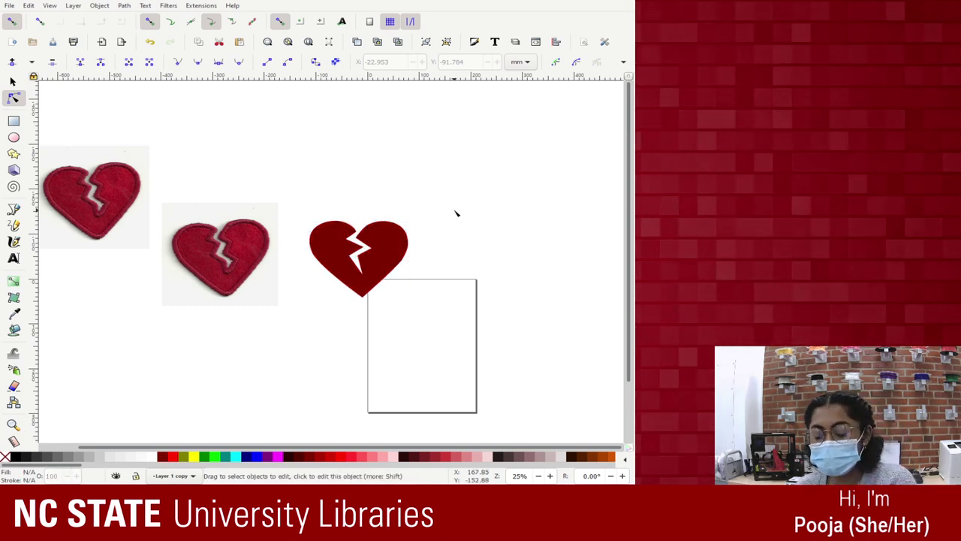
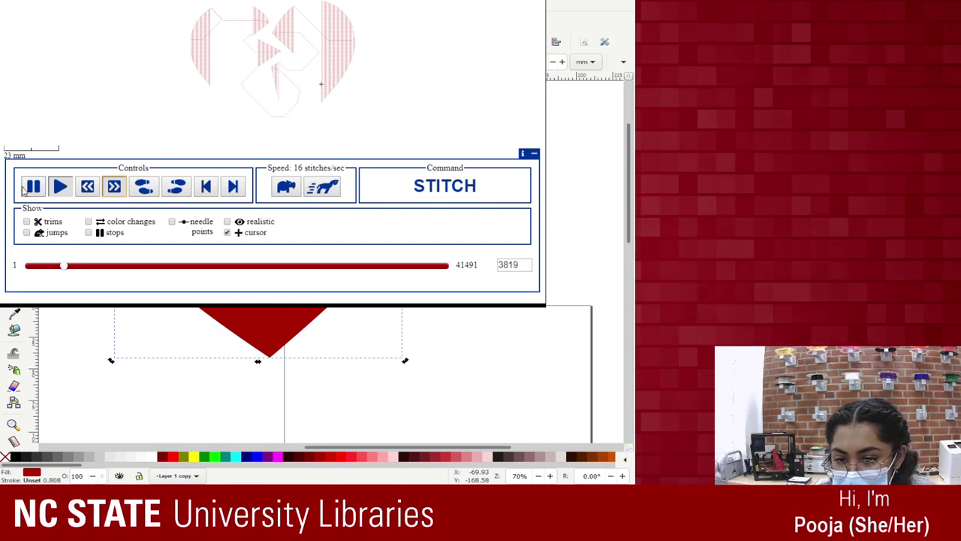
# Pause and resume the heart's stitch simulation, and skip to its final stitch
pyautogui.click(30, 187)
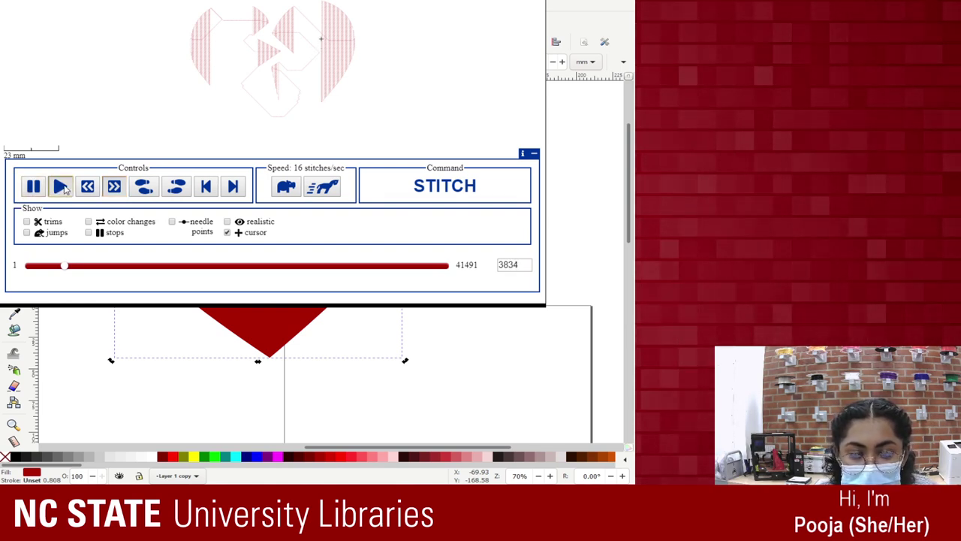
pyautogui.click(60, 188)
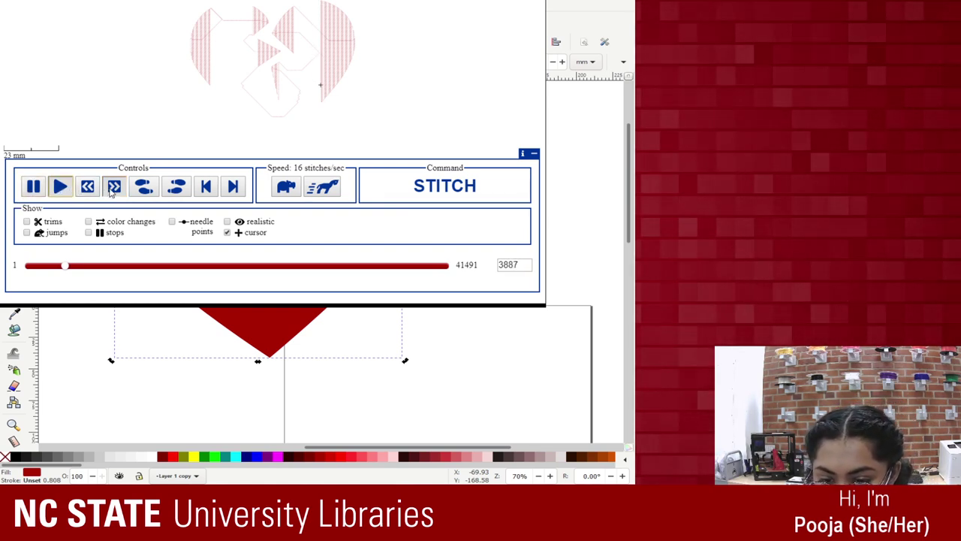
pyautogui.click(234, 187)
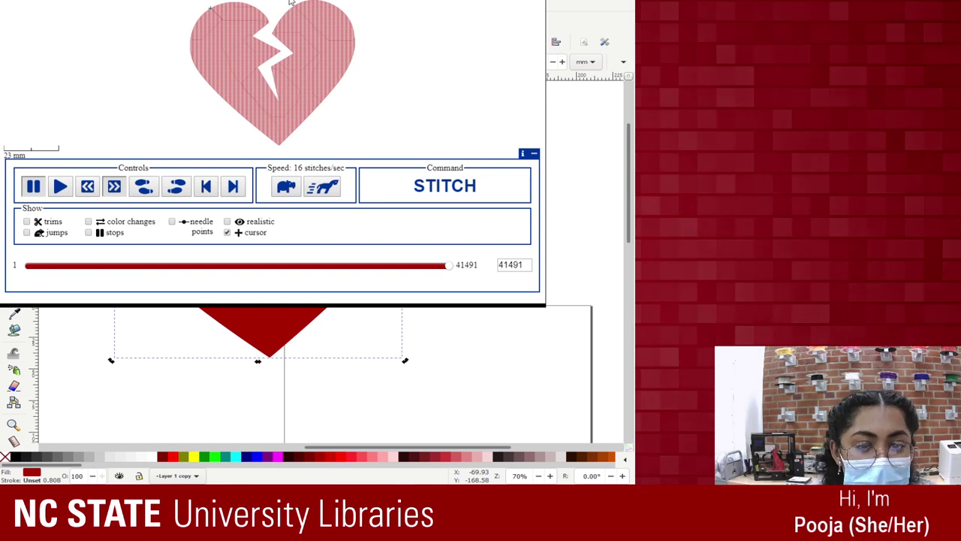
# Examine the completed stitch preview up close around the crack and the heart's lower edges
pyautogui.hotkey('ctrl', 'a')
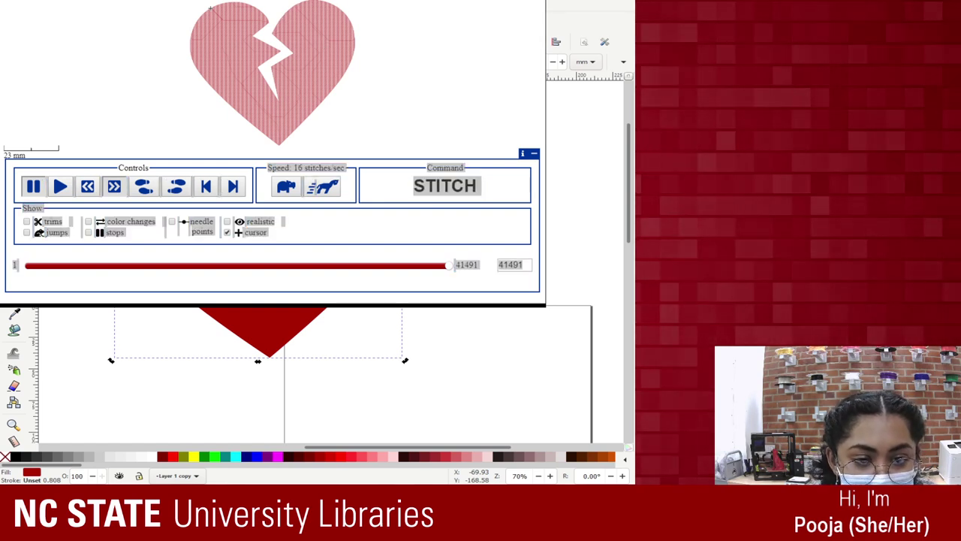
pyautogui.click(467, 51)
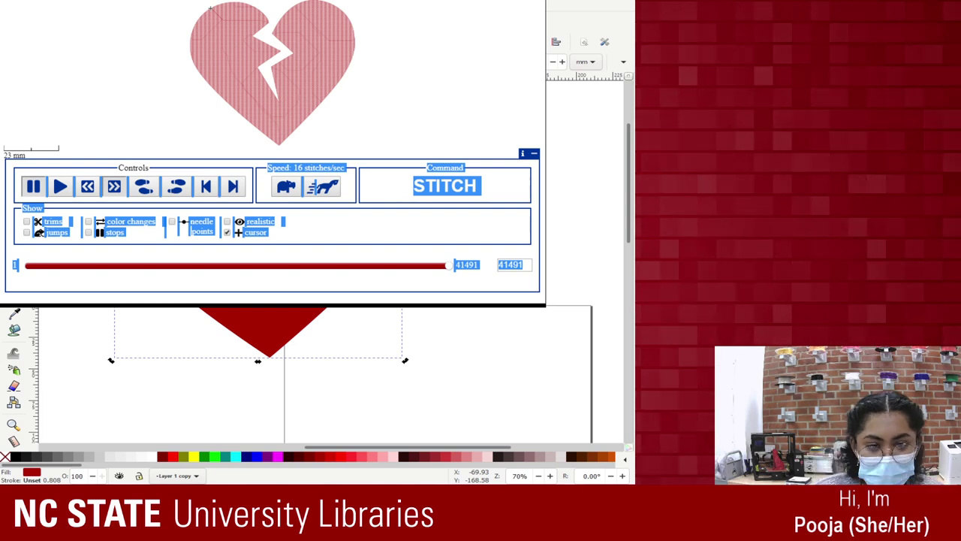
pyautogui.scroll(1, 281, 87)
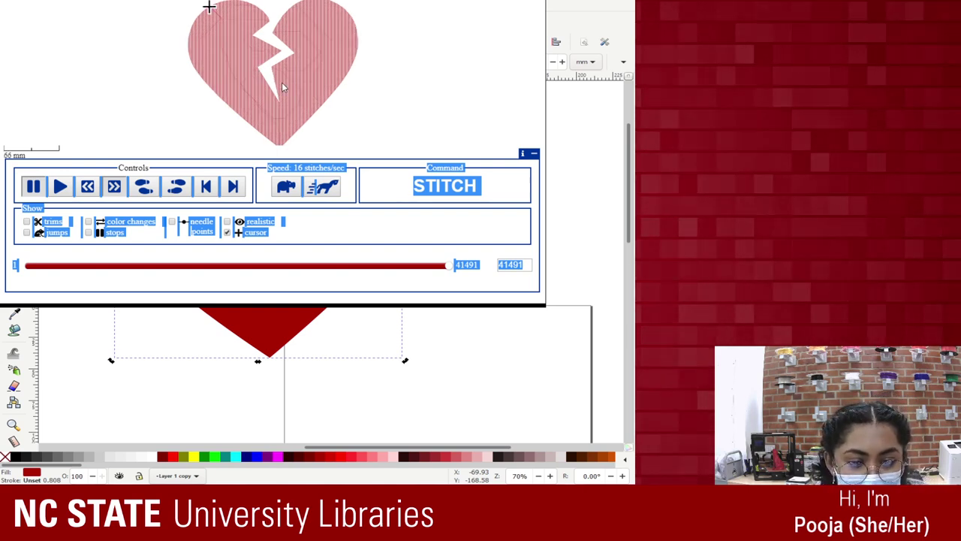
pyautogui.scroll(5, 281, 84)
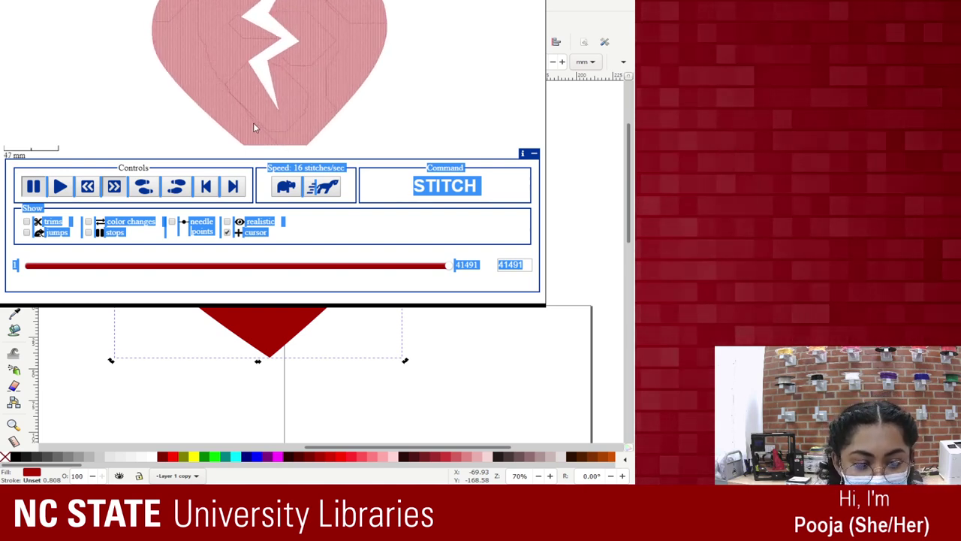
pyautogui.scroll(3, 253, 127)
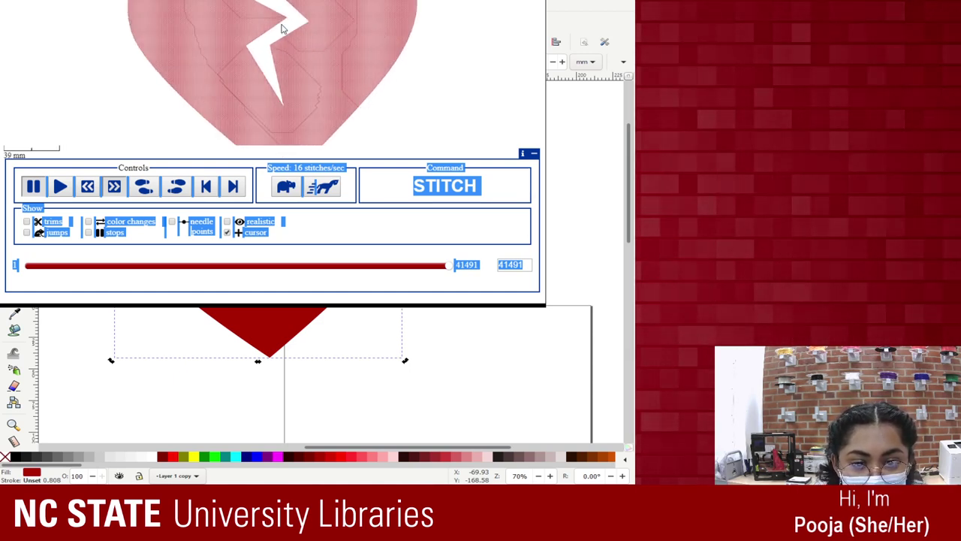
pyautogui.scroll(-2, 319, 81)
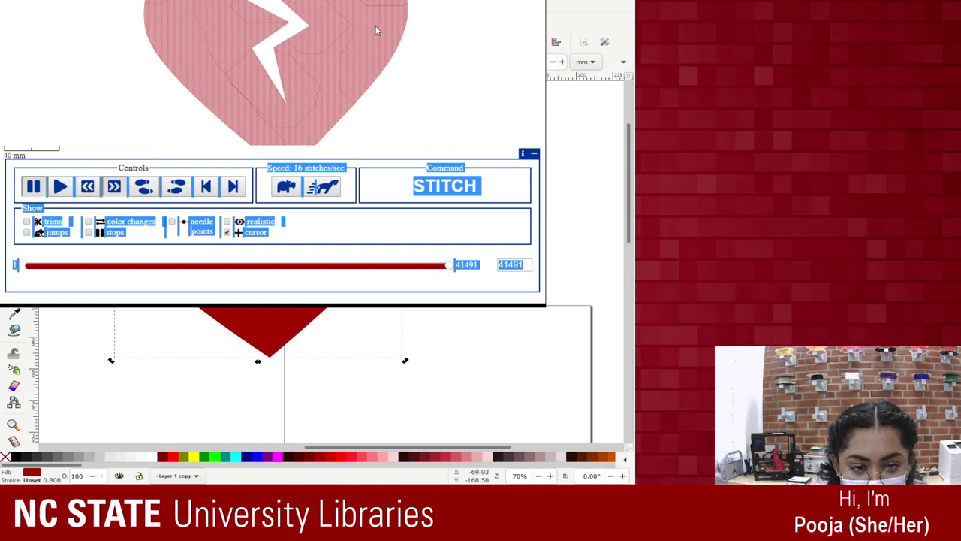
pyautogui.scroll(-4, 376, 30)
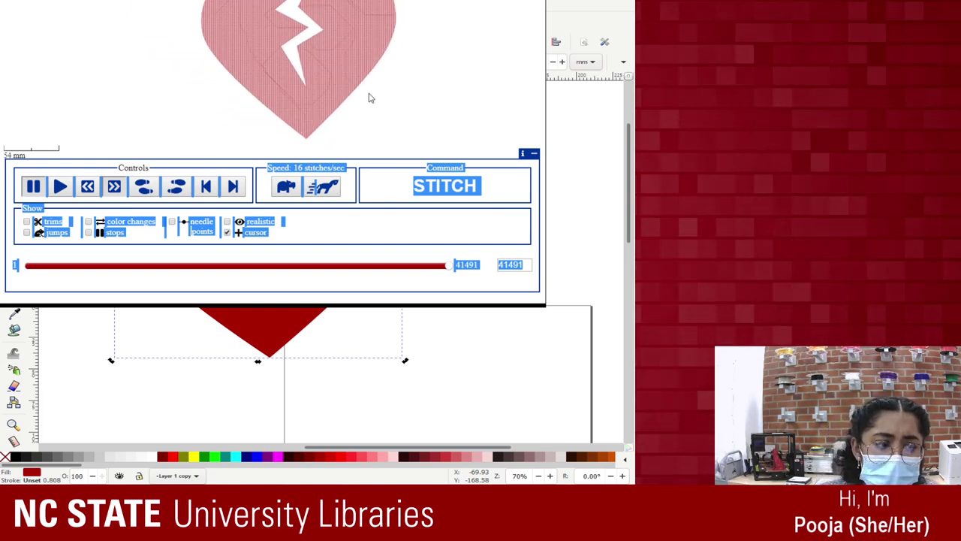
# Review the whole stitched heart at closer and wider scales in the stitch preview
pyautogui.scroll(1, 327, 11)
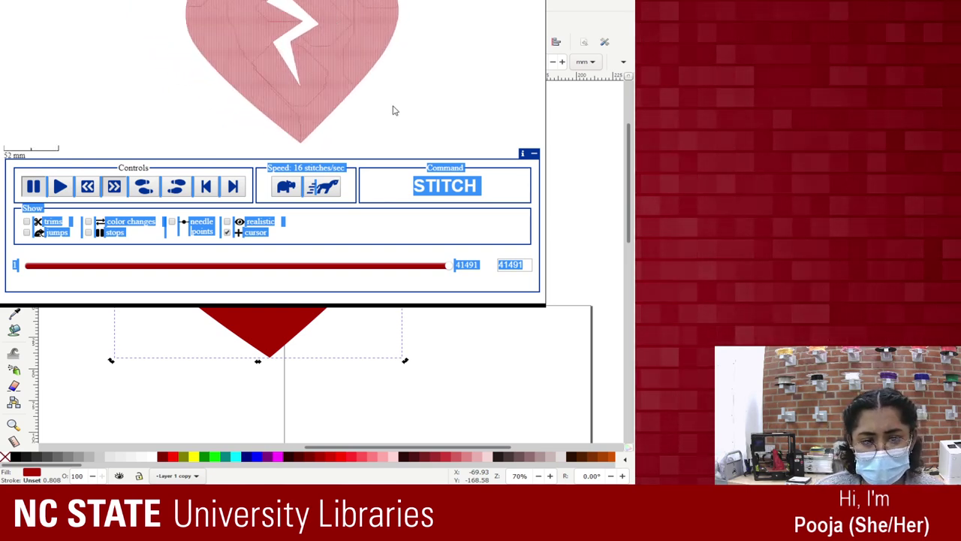
pyautogui.scroll(4, 392, 110)
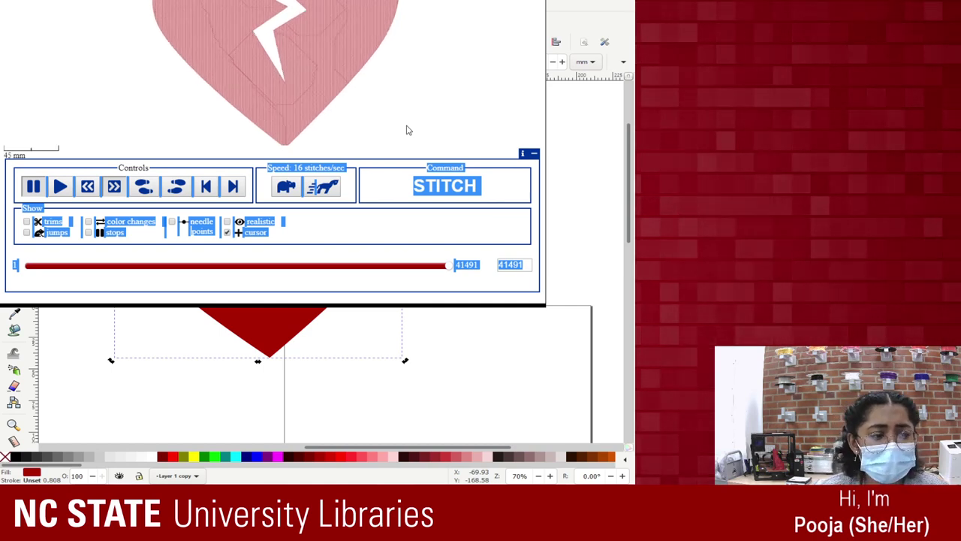
pyautogui.scroll(-1, 394, 123)
pyautogui.scroll(-2, 393, 122)
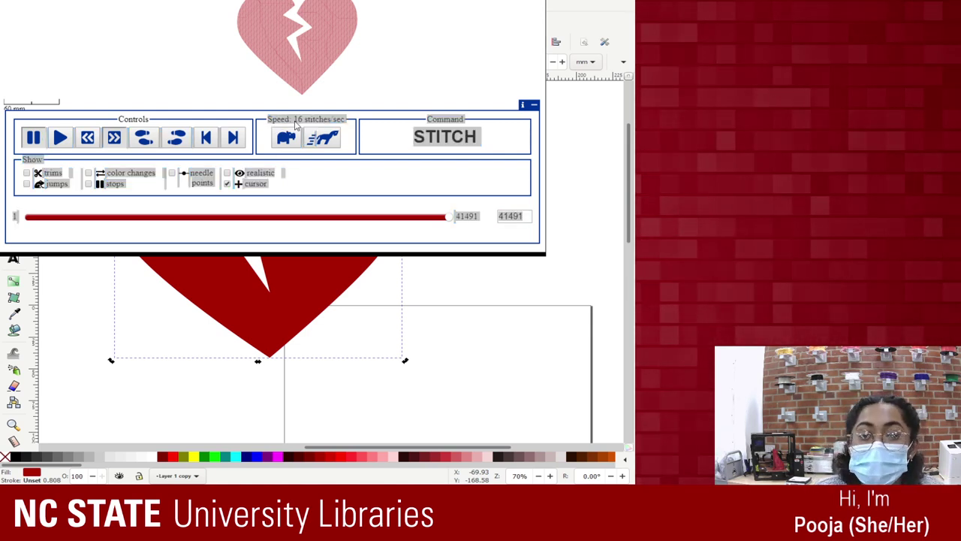
pyautogui.press('Escape')
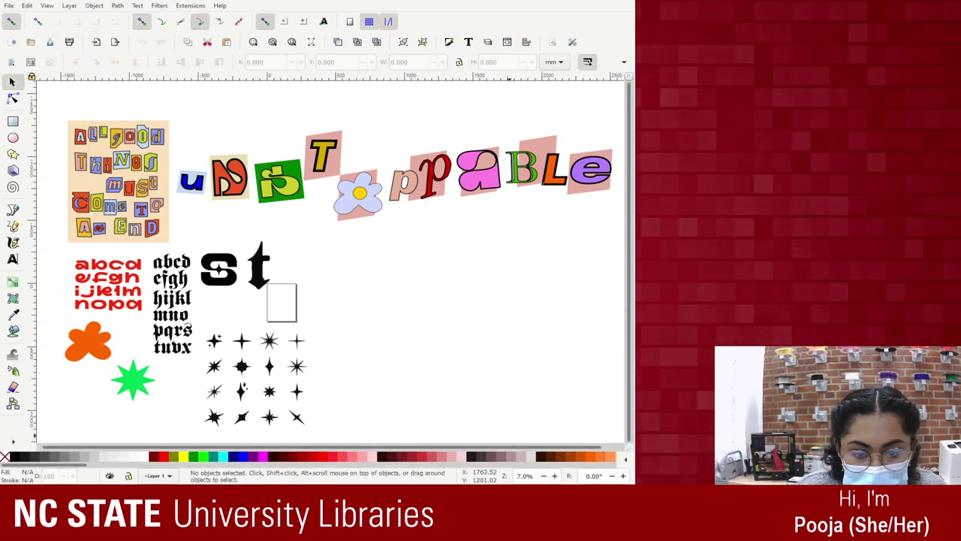
# Move the black blackletter alphabet to the empty area below the UNSTOPPABLE lettering, at about X 1174, Y -363 mm
pyautogui.click(229, 178)
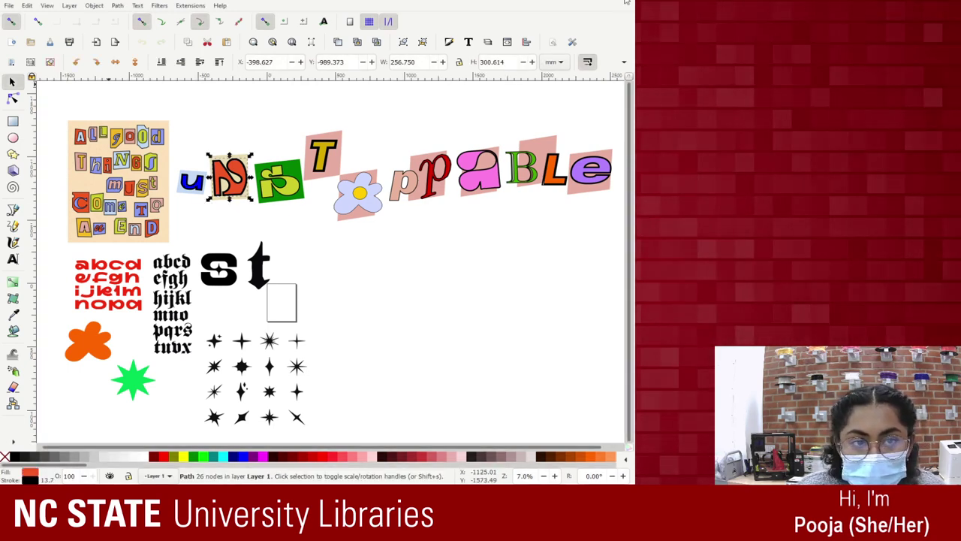
pyautogui.click(178, 292)
pyautogui.moveTo(178, 292); pyautogui.dragTo(453, 276)
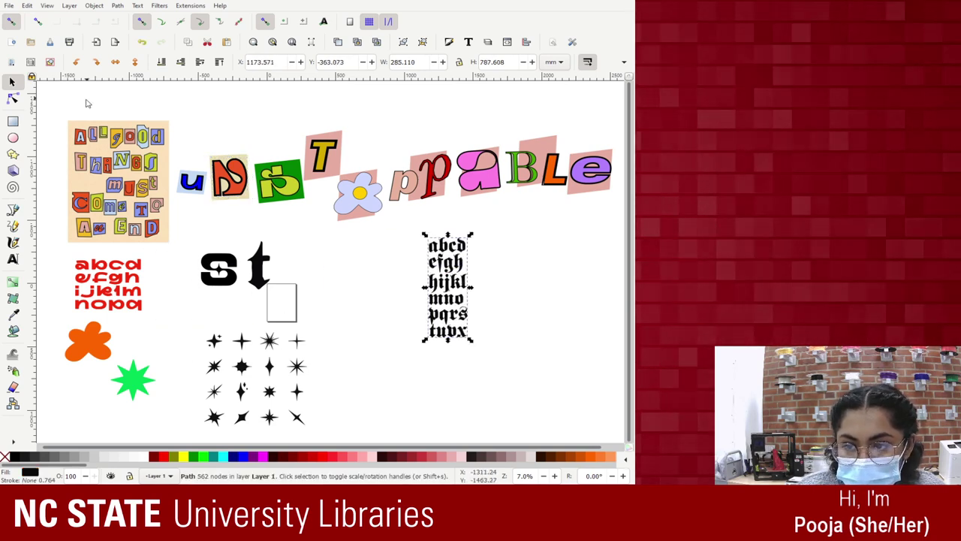
# Delete all the other artwork on the canvas, keeping only the blackletter alphabet
pyautogui.moveTo(65, 101); pyautogui.dragTo(591, 214)
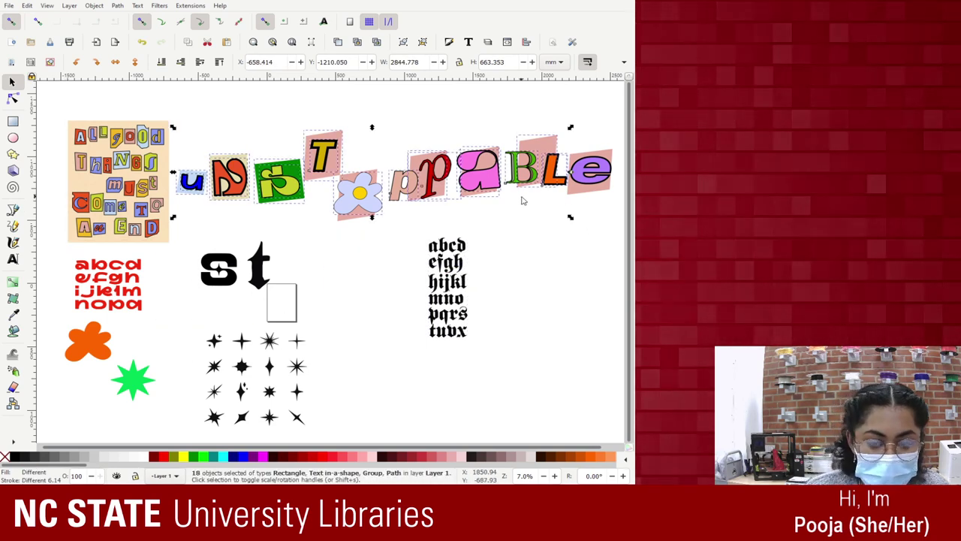
pyautogui.press('Delete')
pyautogui.moveTo(57, 109); pyautogui.dragTo(329, 425)
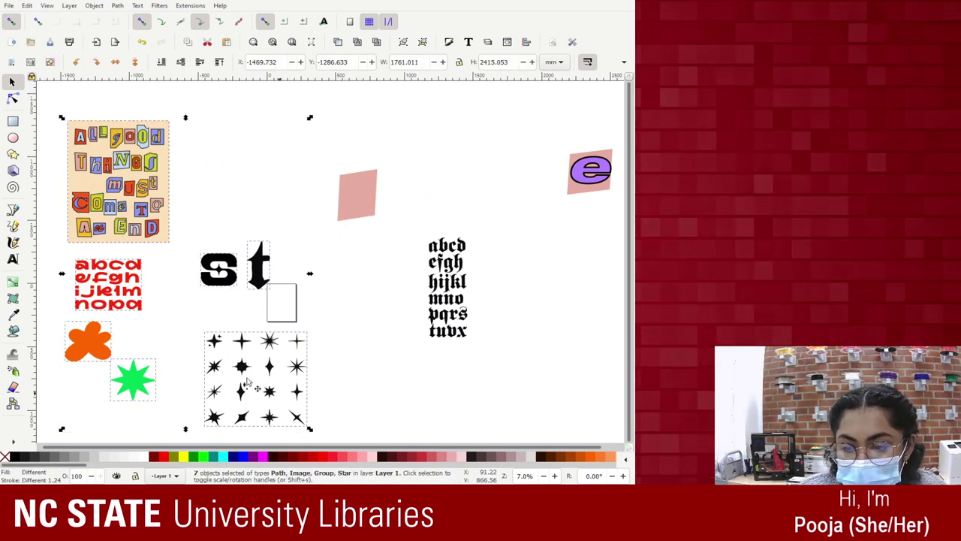
pyautogui.press('Delete')
pyautogui.moveTo(316, 129); pyautogui.dragTo(612, 215)
pyautogui.press('Delete')
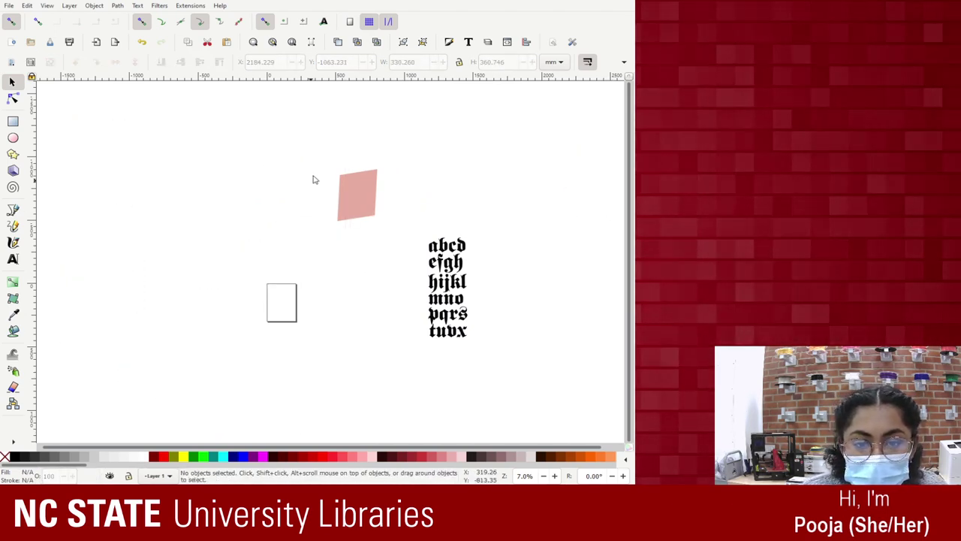
pyautogui.moveTo(338, 135); pyautogui.dragTo(415, 234)
pyautogui.press('Delete')
pyautogui.moveTo(255, 268); pyautogui.dragTo(257, 289)
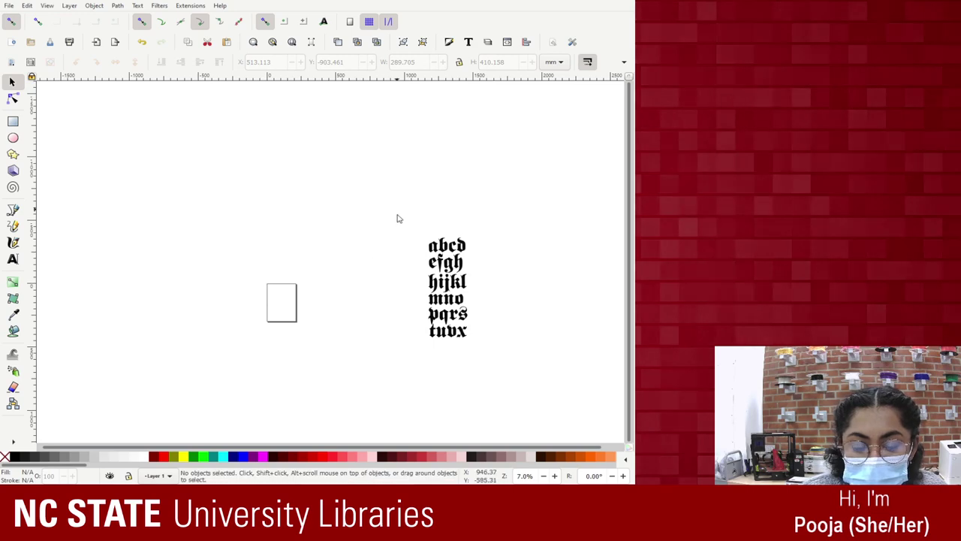
# Enlarge the blackletter alphabet proportionally to about 665 by 1837 mm and place it beside the page at about X 251, Y -868 mm
pyautogui.moveTo(397, 217); pyautogui.dragTo(489, 369)
pyautogui.moveTo(423, 232); pyautogui.dragTo(345, 175)
pyautogui.hotkey('ctrl', 'z')
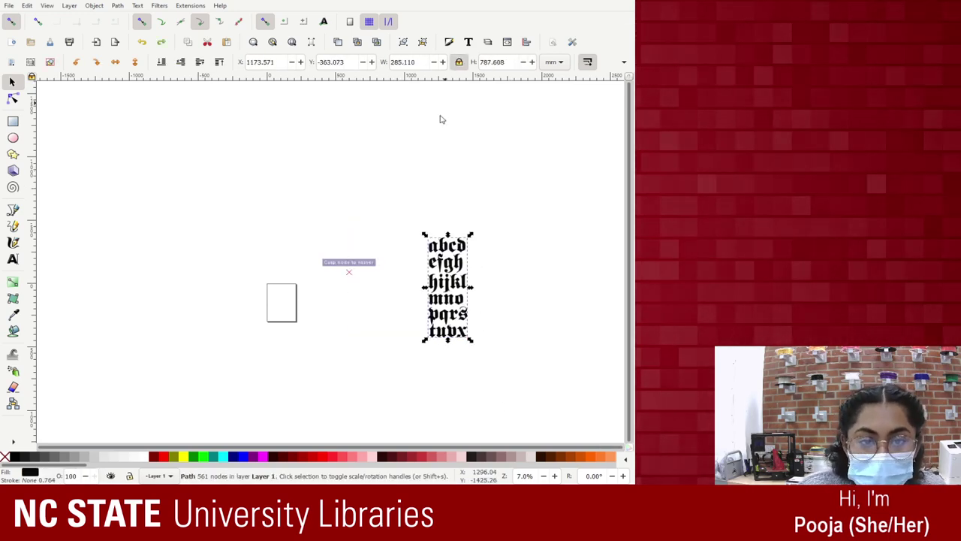
pyautogui.moveTo(424, 236); pyautogui.dragTo(296, 102)
pyautogui.moveTo(416, 217); pyautogui.dragTo(346, 287)
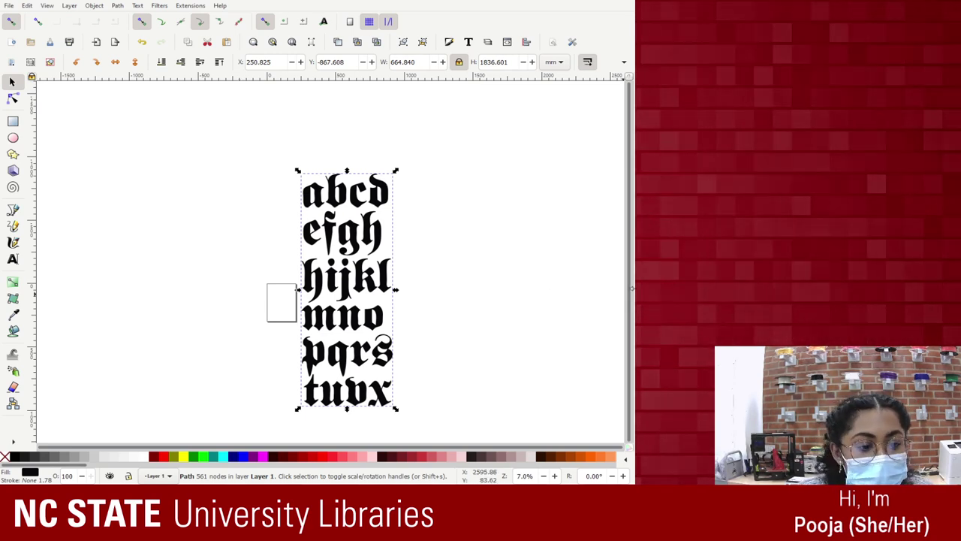
# Move the alphabet up to about X 330, Y -1288 mm and break it apart into separate paths
pyautogui.moveTo(621, 287); pyautogui.dragTo(536, 287)
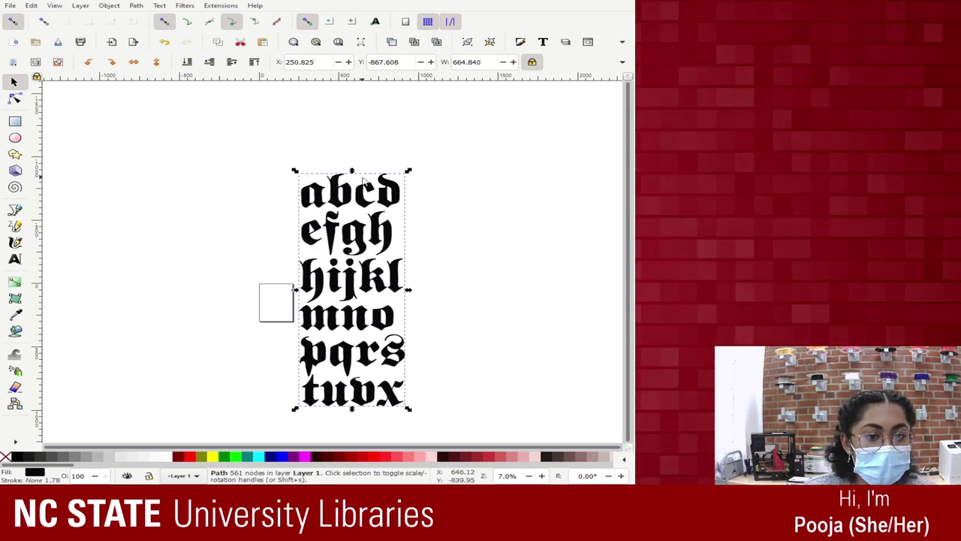
pyautogui.moveTo(365, 173); pyautogui.dragTo(370, 152)
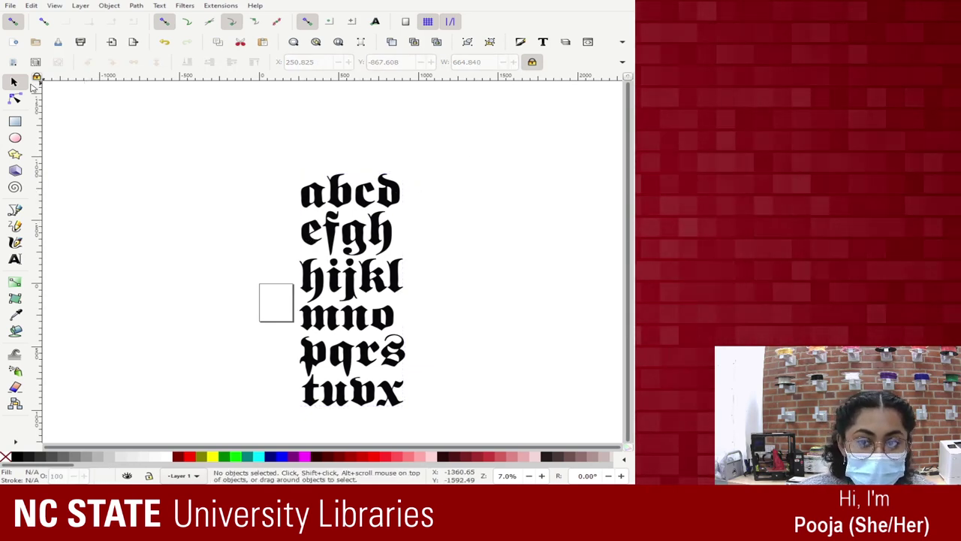
pyautogui.moveTo(337, 213); pyautogui.dragTo(350, 160)
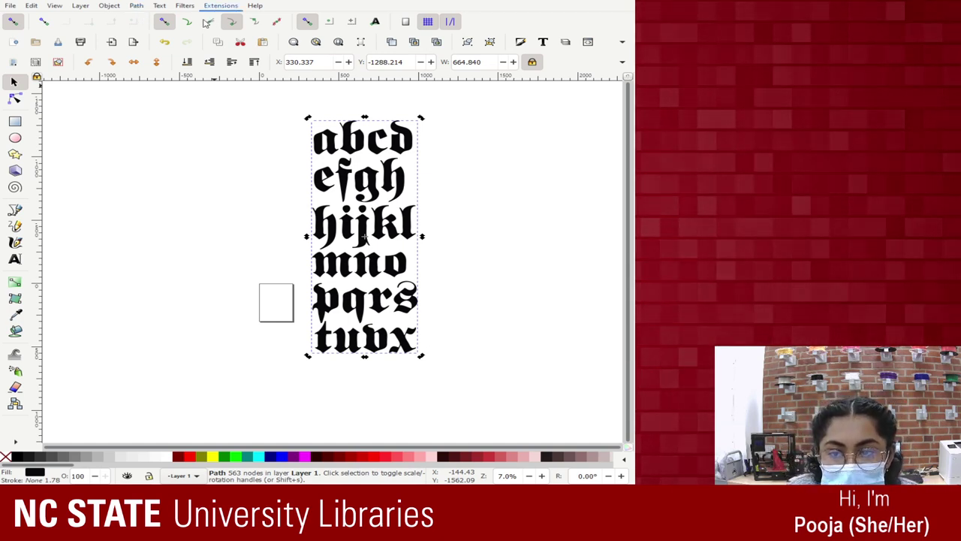
pyautogui.click(198, 141)
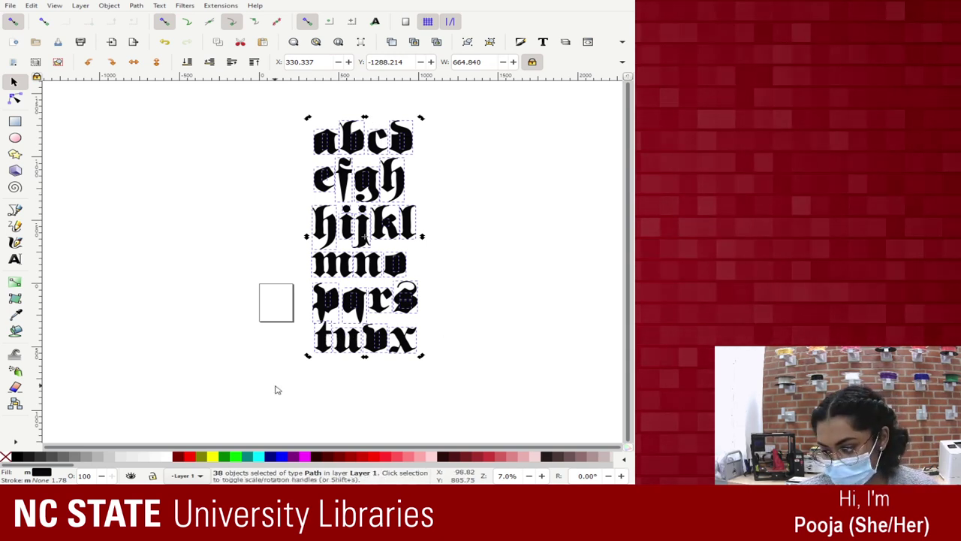
pyautogui.click(553, 170)
# Try moving the outlines of the a and the d away from their counters, and undo both moves
pyautogui.moveTo(340, 148); pyautogui.dragTo(232, 145)
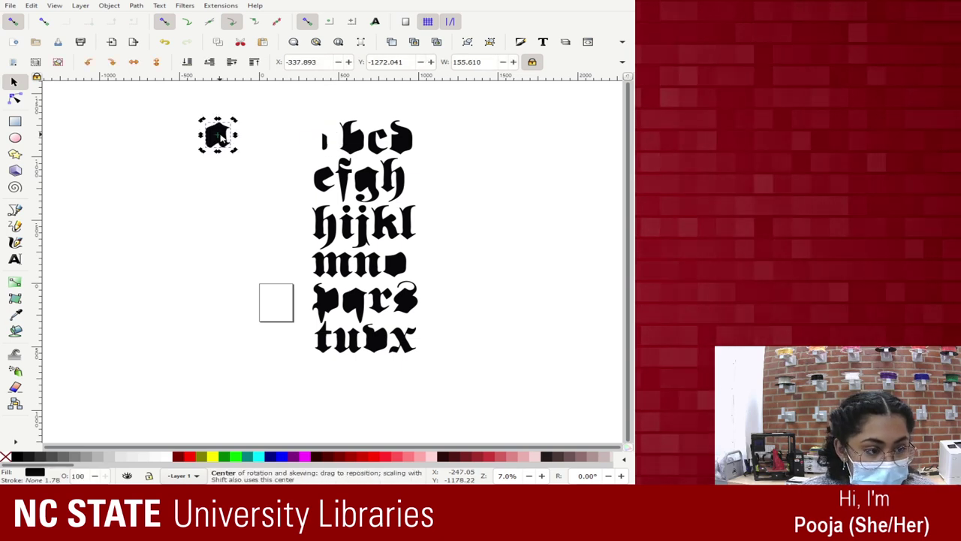
pyautogui.moveTo(405, 140); pyautogui.dragTo(489, 128)
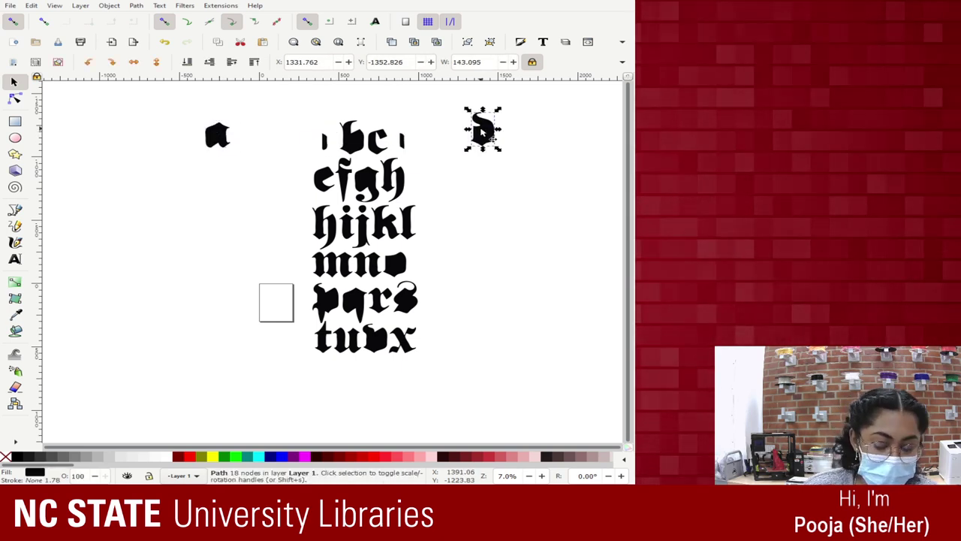
pyautogui.hotkey('ctrl', 'z')
pyautogui.hotkey('ctrl', 'z')
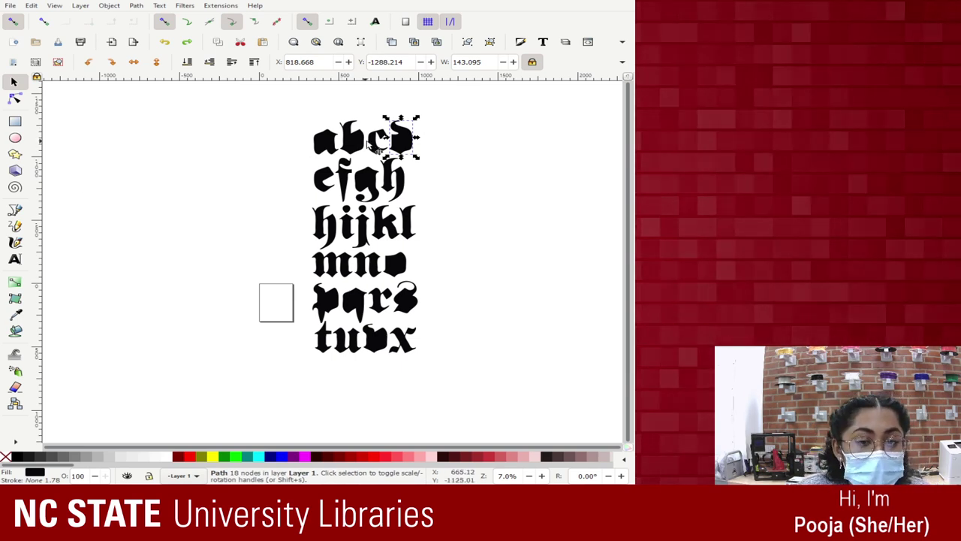
pyautogui.click(489, 232)
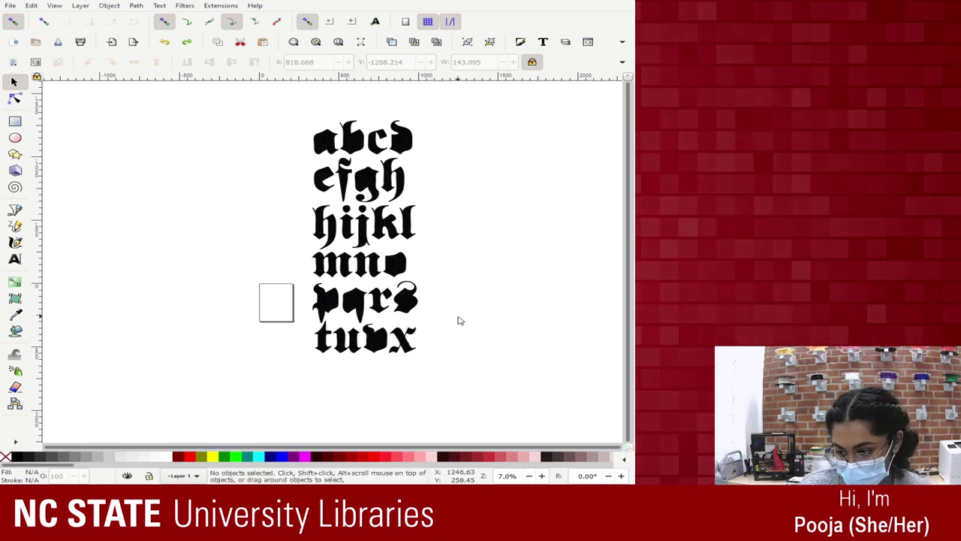
# Try pulling the a off its inner counter and moving the o outline aside, and undo both moves
pyautogui.moveTo(321, 144); pyautogui.dragTo(243, 153)
pyautogui.click(323, 143)
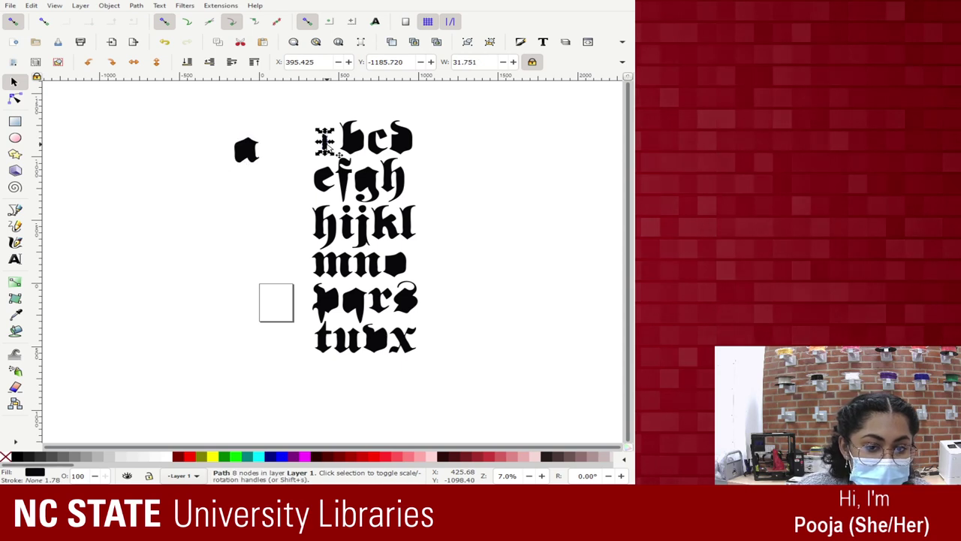
pyautogui.hotkey('ctrl', 'z')
pyautogui.moveTo(393, 263); pyautogui.dragTo(477, 247)
pyautogui.hotkey('ctrl', 'z')
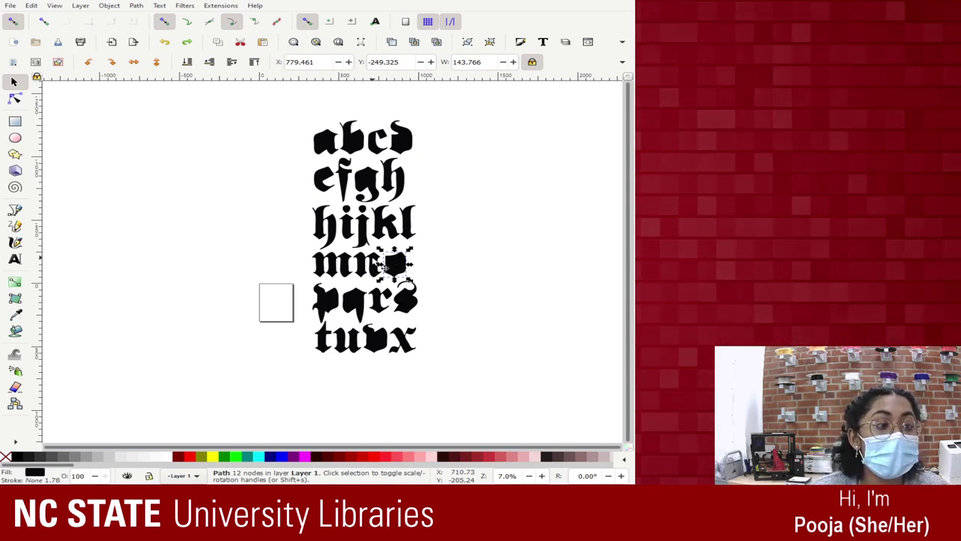
# Try switching to the layer below with the o outline selected and moving it off its counter, and undo the move
pyautogui.click(329, 151)
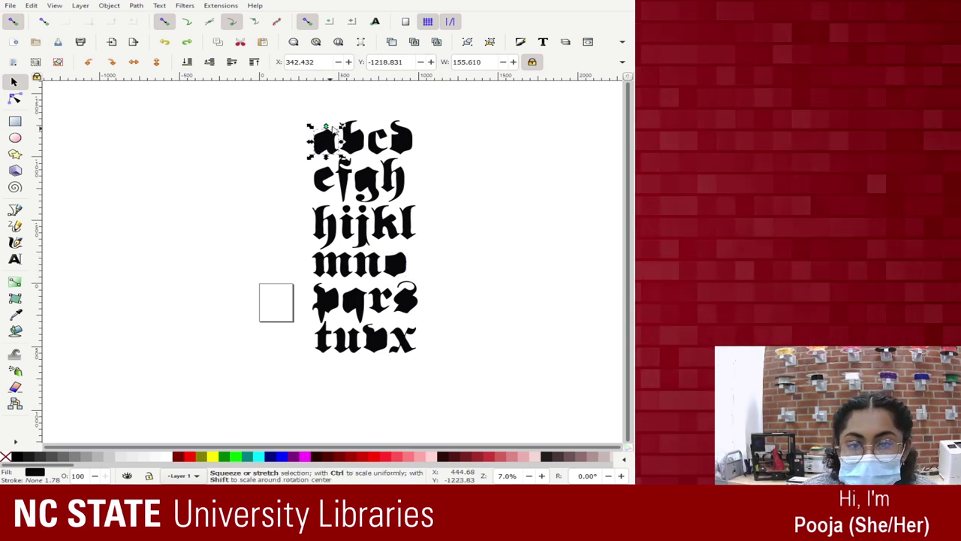
pyautogui.scroll(1, 395, 274)
pyautogui.scroll(-2, 396, 274)
pyautogui.click(396, 224)
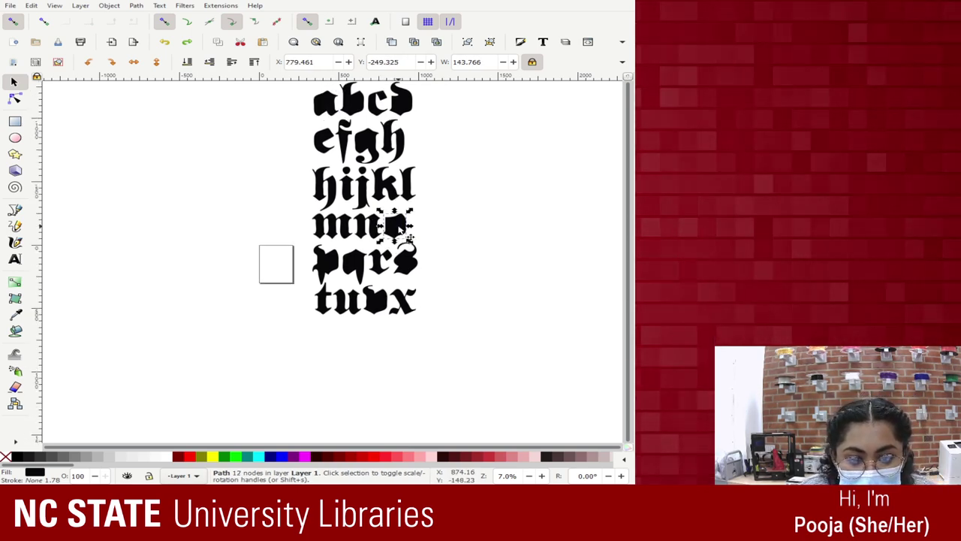
pyautogui.press('+')
pyautogui.press('+')
pyautogui.press('+')
pyautogui.press('+')
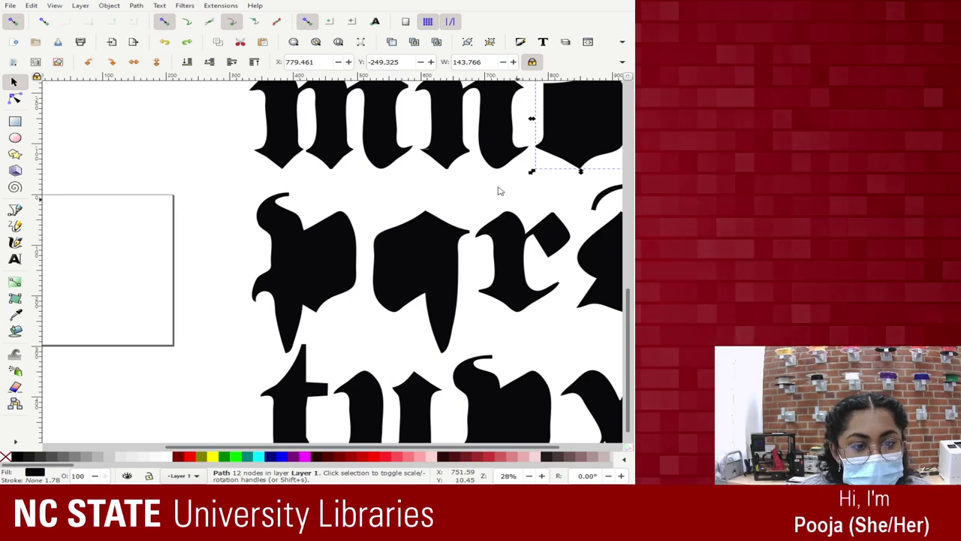
pyautogui.moveTo(440, 447); pyautogui.dragTo(524, 467)
pyautogui.scroll(8, 478, 322)
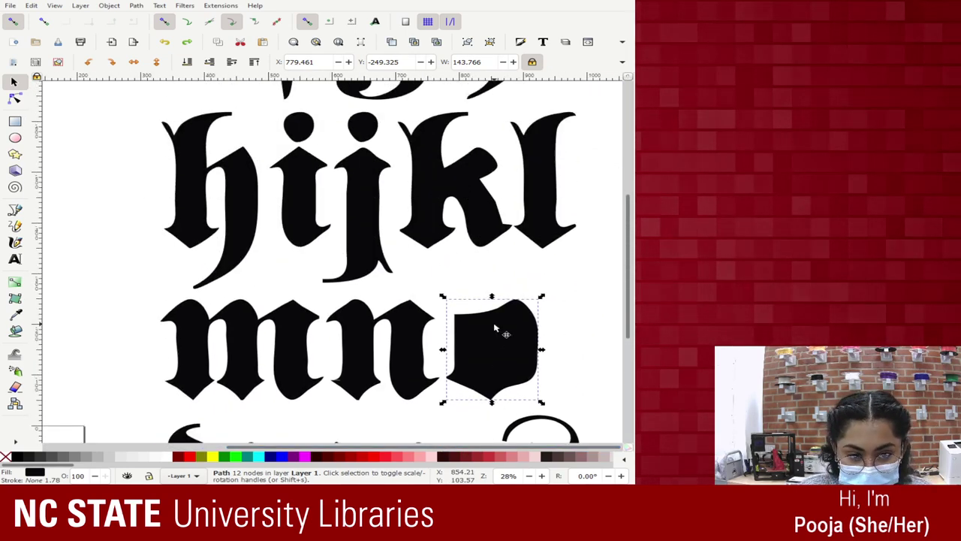
pyautogui.scroll(-5, 500, 362)
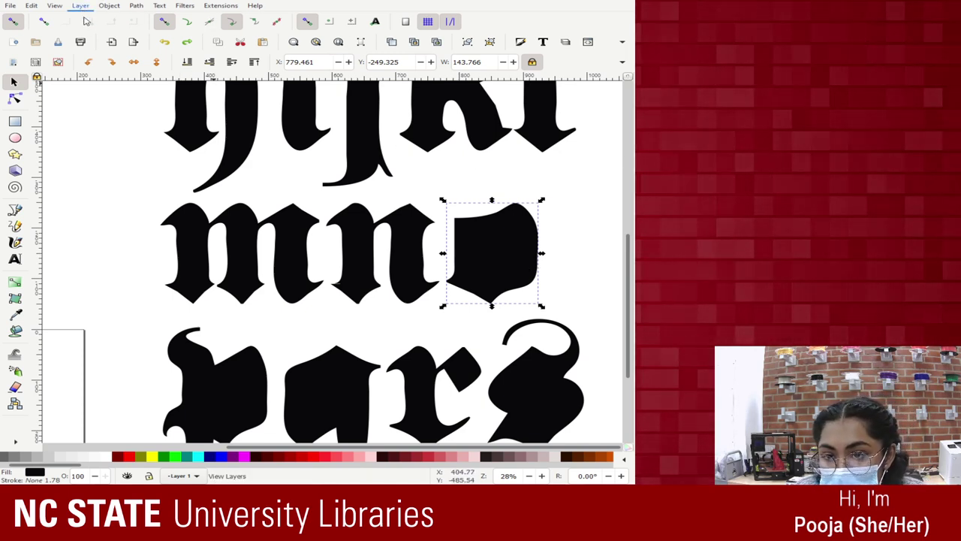
pyautogui.hotkey('ctrl', 'pagedown')
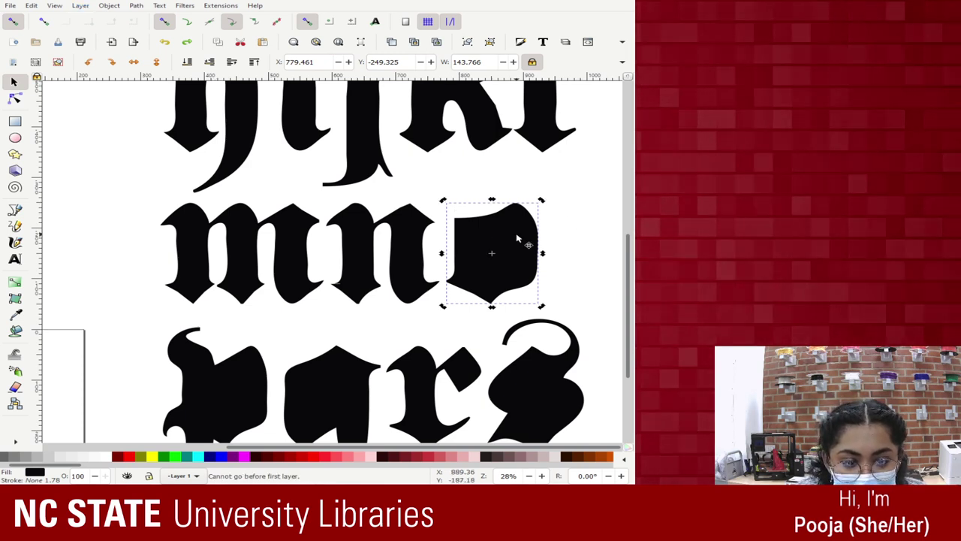
pyautogui.moveTo(529, 238); pyautogui.dragTo(612, 233)
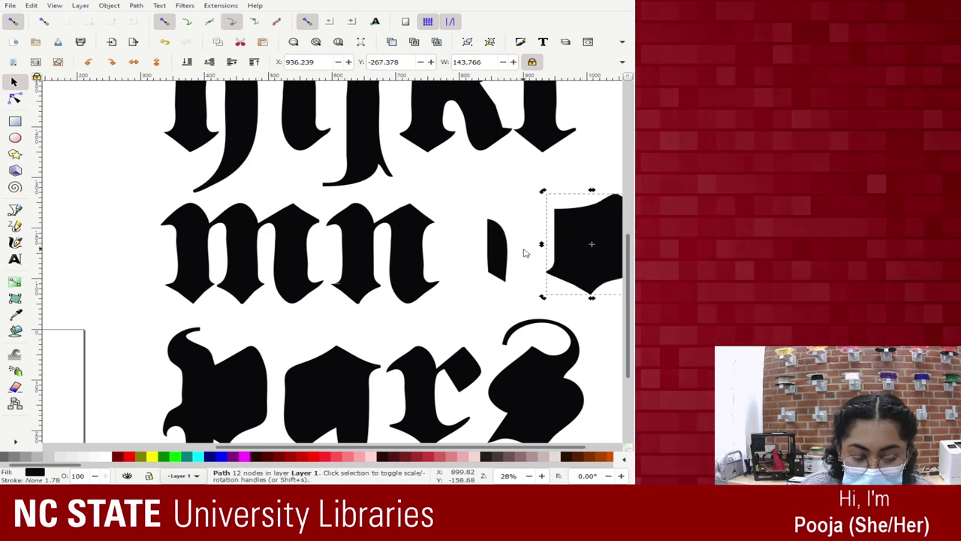
pyautogui.hotkey('ctrl', 'z')
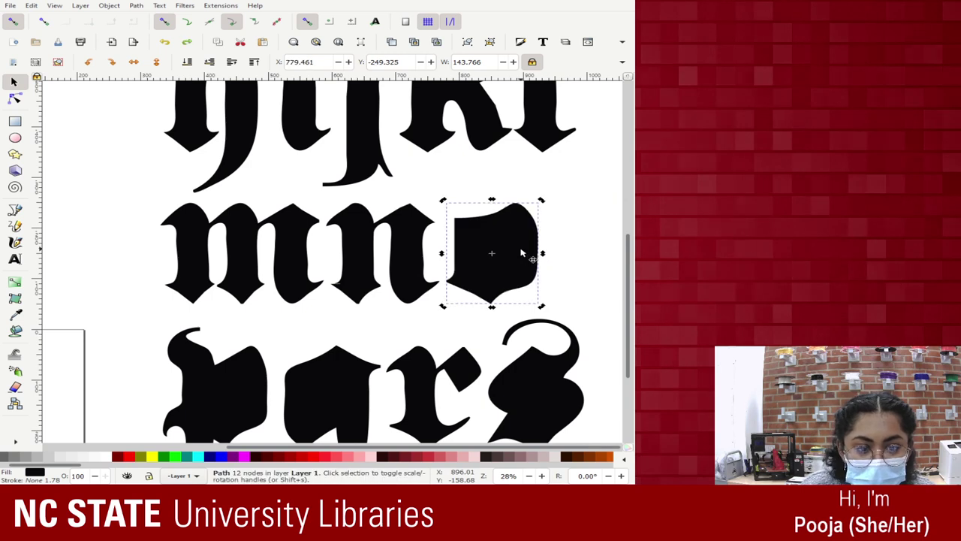
# Lower the o's outer outline to the bottom of the stacking order and fill its inner counter with White
pyautogui.click(80, 6)
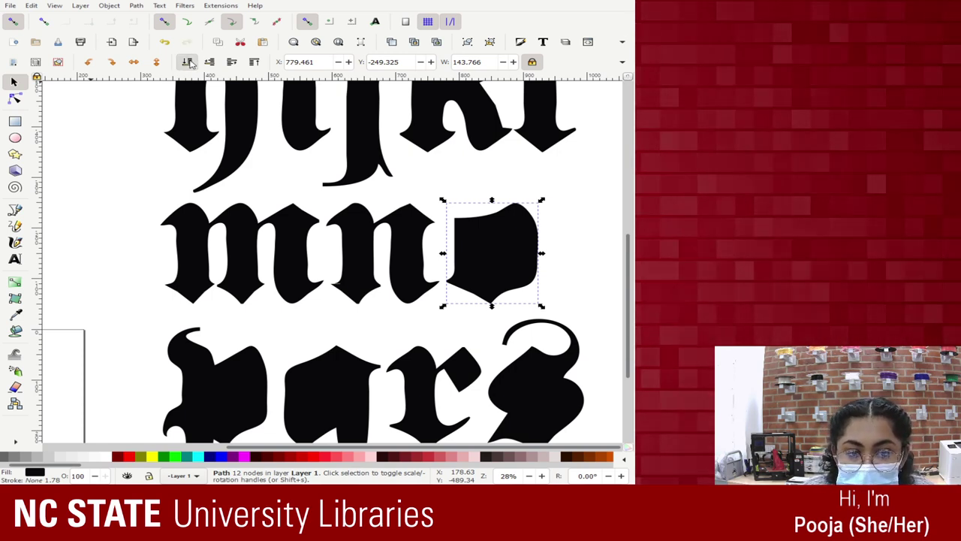
pyautogui.click(484, 258)
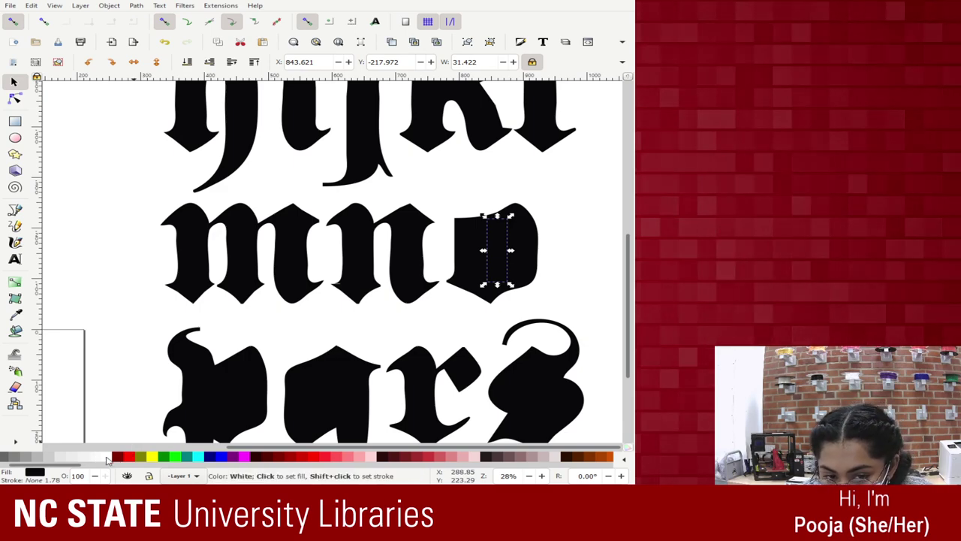
pyautogui.click(107, 459)
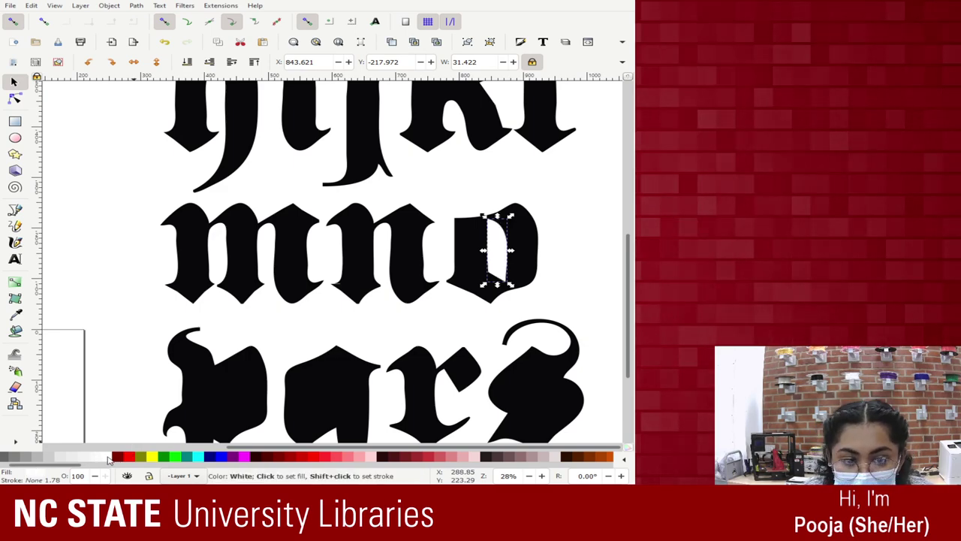
pyautogui.click(565, 210)
# Lower the a's outer outline to the bottom of the stacking order and fill its inner counter with White
pyautogui.scroll(8, 530, 232)
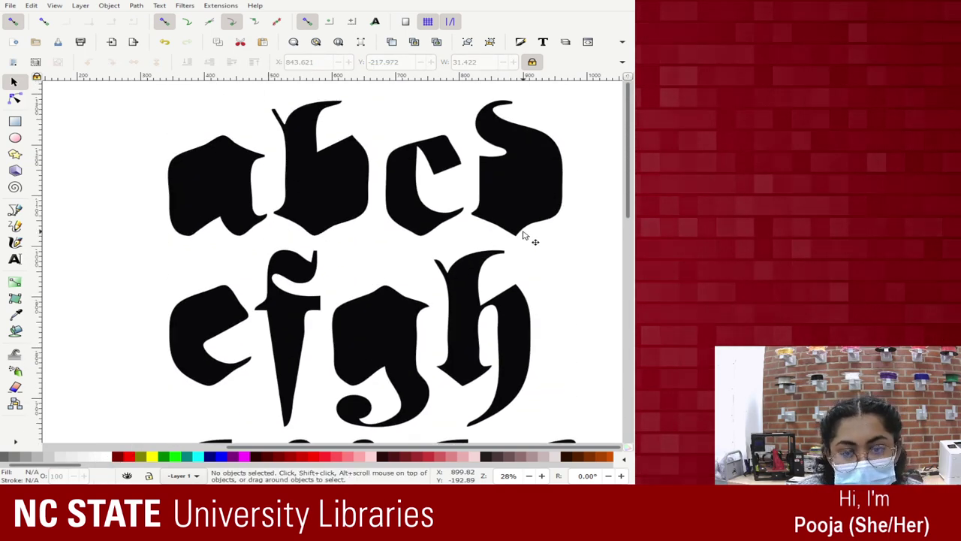
pyautogui.scroll(5, 525, 236)
pyautogui.scroll(-4, 526, 235)
pyautogui.click(256, 199)
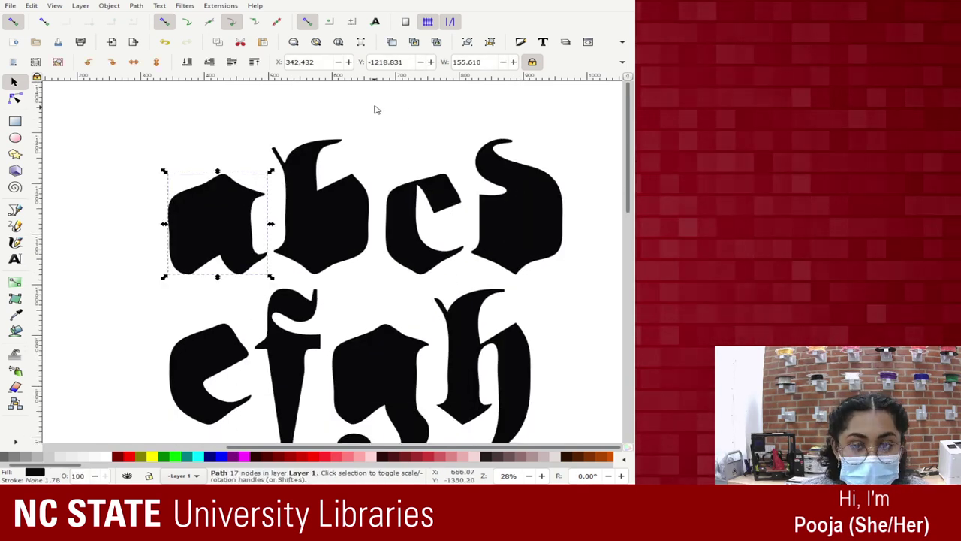
pyautogui.click(188, 62)
pyautogui.click(125, 232)
pyautogui.click(205, 218)
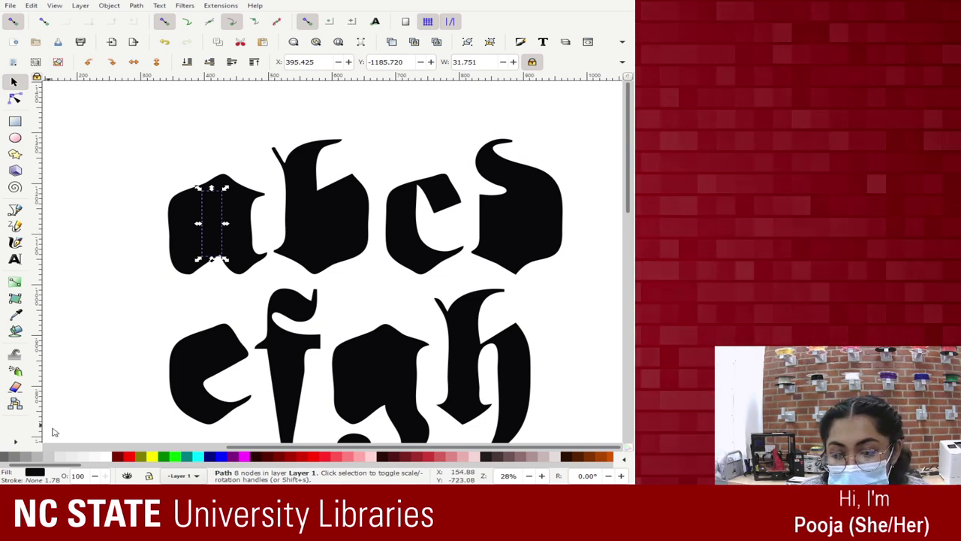
pyautogui.click(107, 457)
pyautogui.click(86, 193)
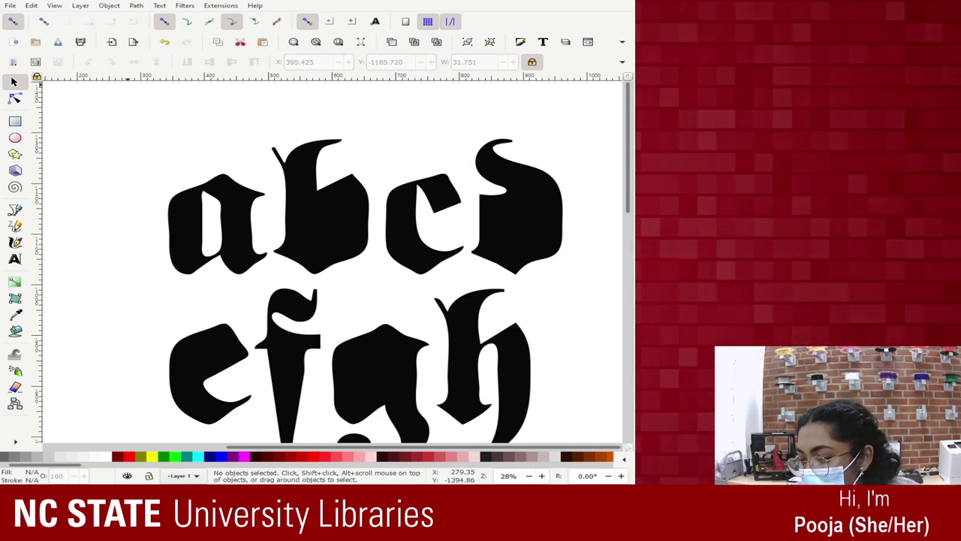
# Combine the a's outer outline and white counter into one path and fill it with dark red #2B0000
pyautogui.click(184, 214)
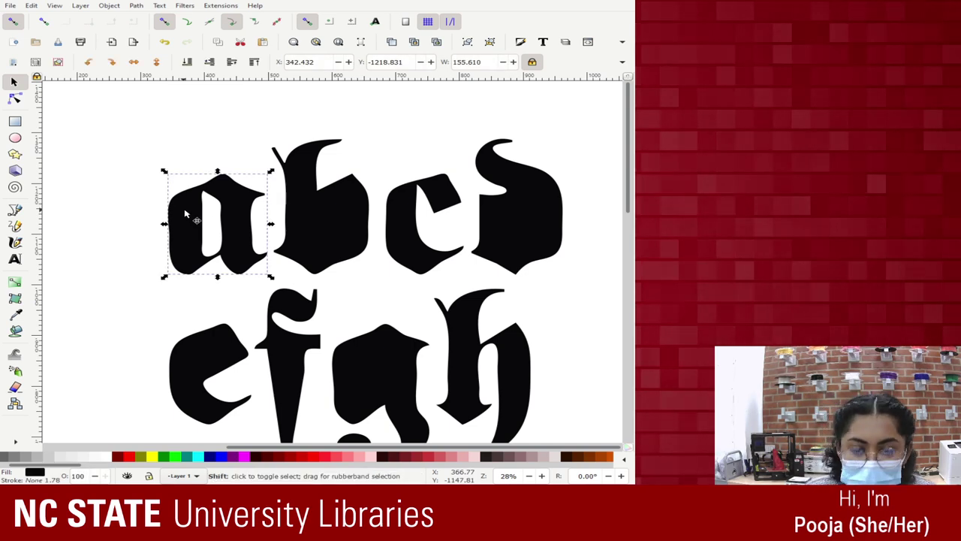
pyautogui.keyDown('shift'); pyautogui.click(215, 216); pyautogui.keyUp('shift')
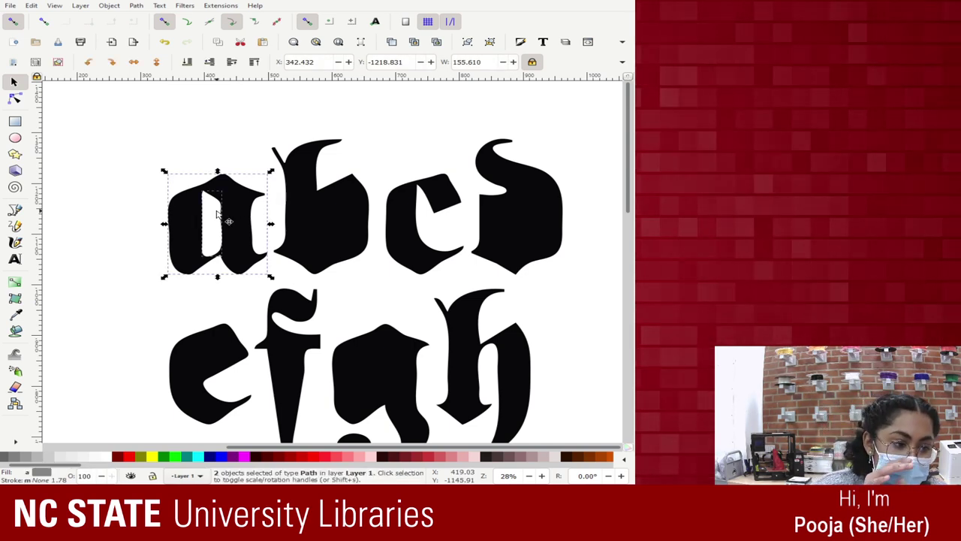
pyautogui.click(133, 6)
pyautogui.click(163, 111)
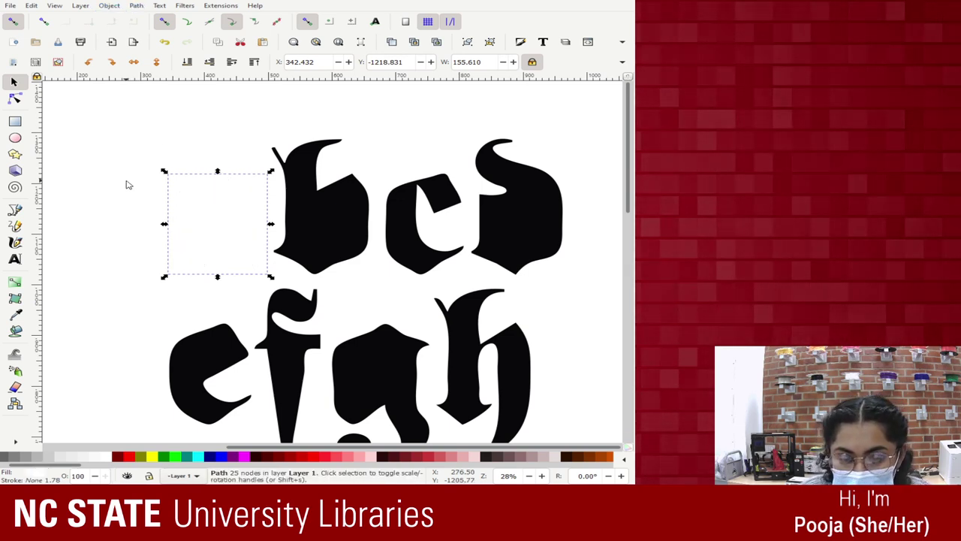
pyautogui.click(255, 457)
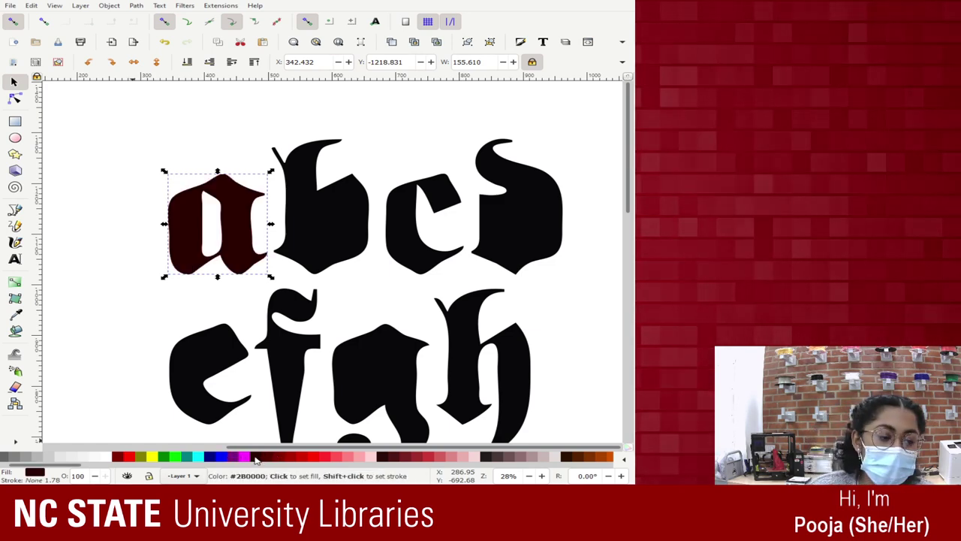
# Try moving the combined a away from the b, undo the move and deselect the letter
pyautogui.click(243, 213)
pyautogui.click(208, 221)
pyautogui.moveTo(208, 221); pyautogui.dragTo(157, 202)
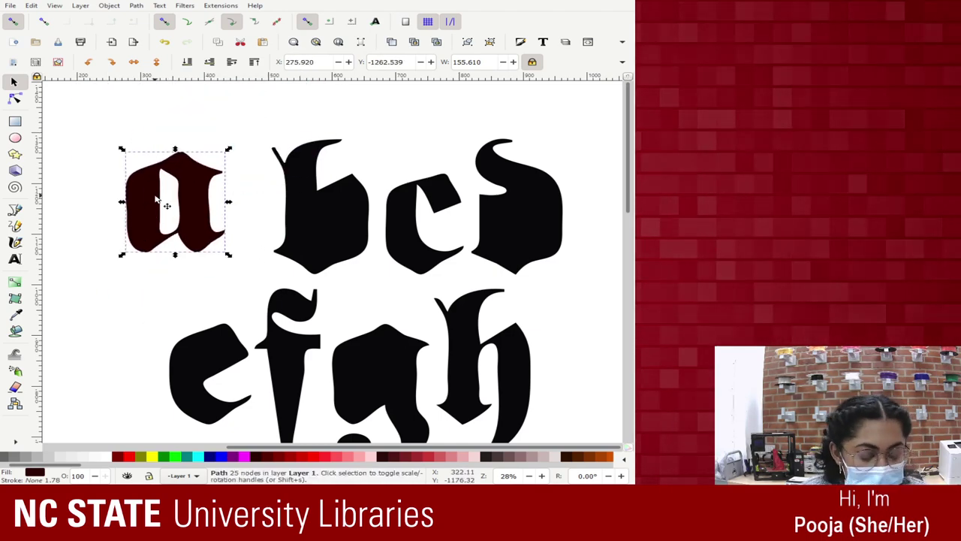
pyautogui.hotkey('ctrl', 'z')
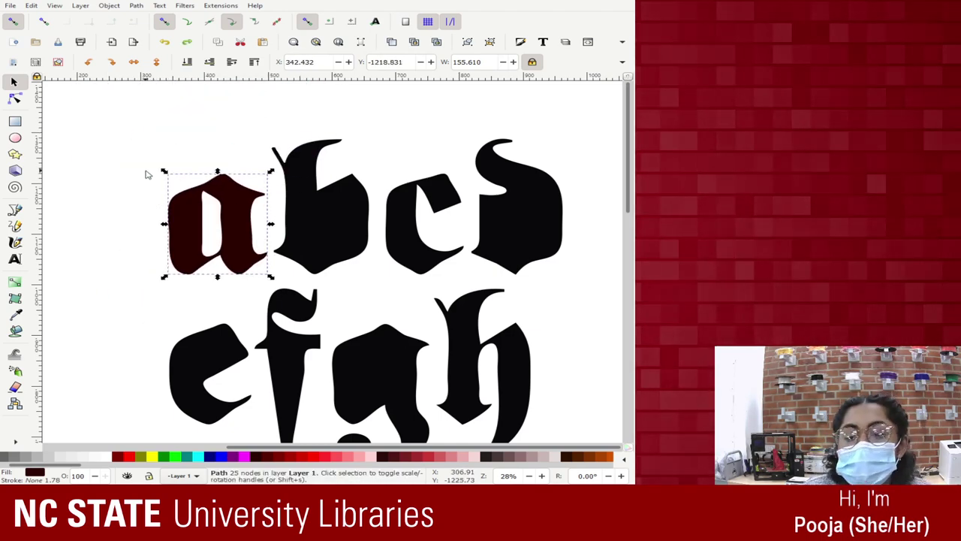
pyautogui.click(146, 175)
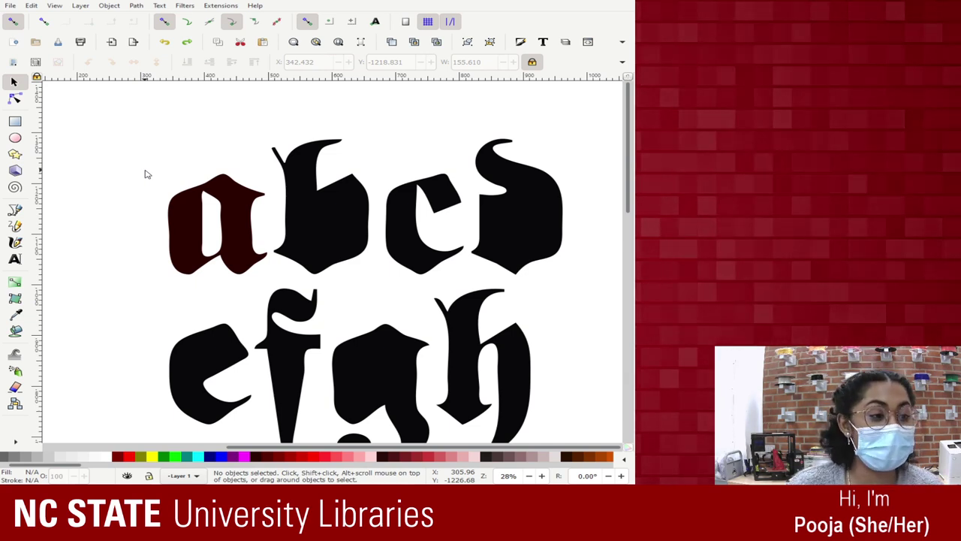
# Fill the a with Red (#FF0000) and the b's outer outline with Blue
pyautogui.click(233, 188)
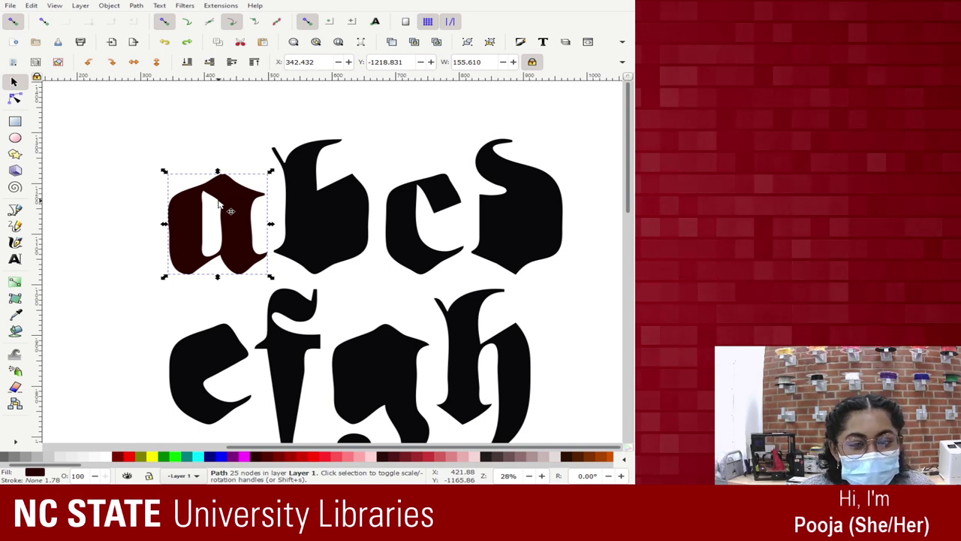
pyautogui.click(129, 456)
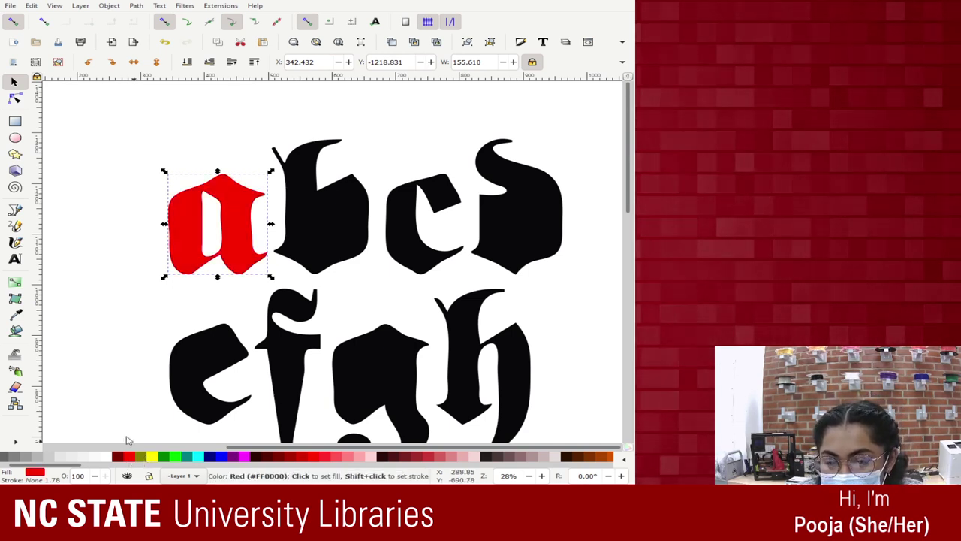
pyautogui.click(320, 248)
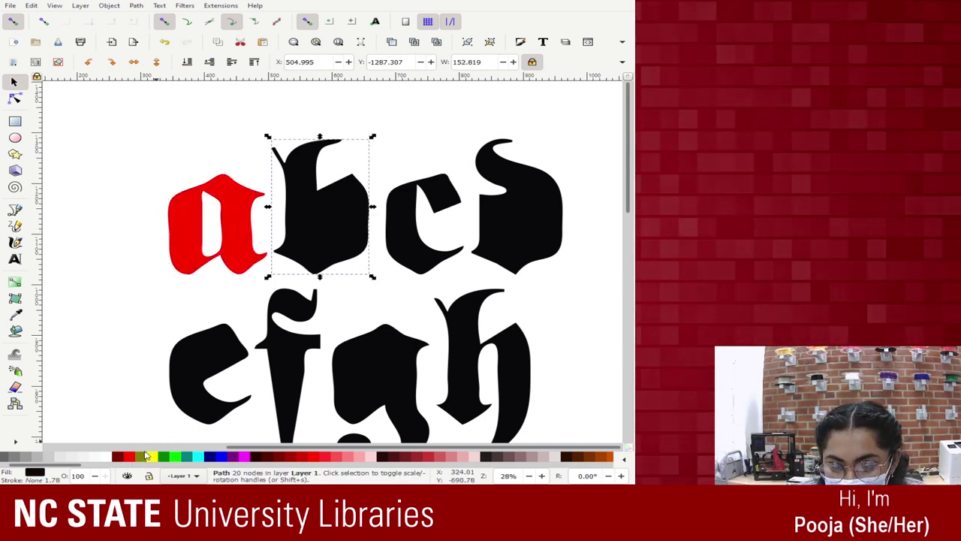
pyautogui.click(145, 456)
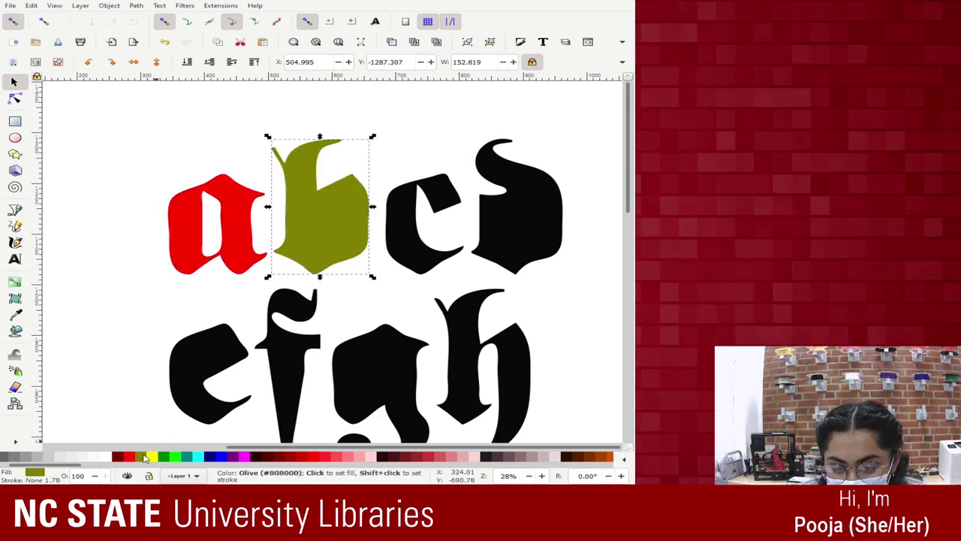
pyautogui.click(213, 456)
# Fill the c with golden yellow #FFCC00
pyautogui.click(401, 251)
pyautogui.click(151, 455)
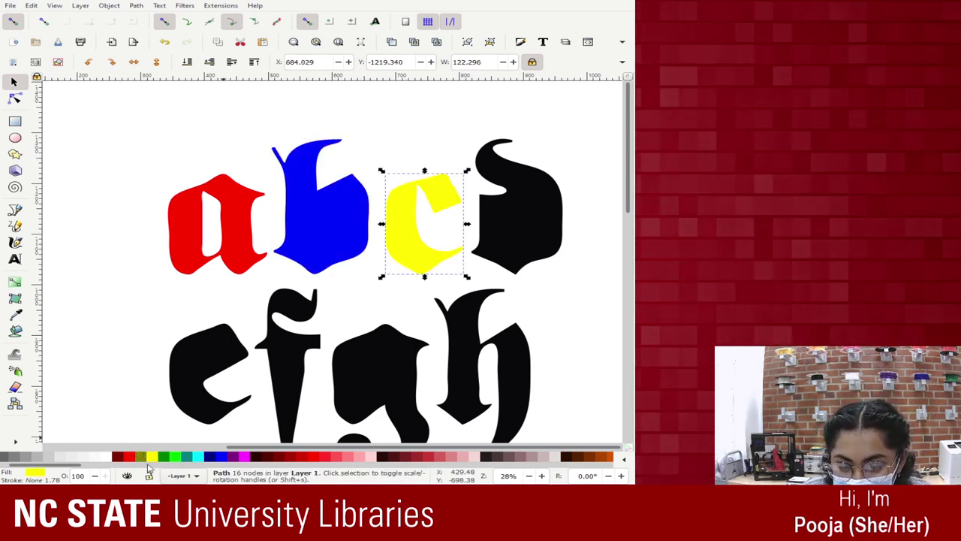
pyautogui.moveTo(68, 469); pyautogui.dragTo(153, 479)
pyautogui.click(194, 456)
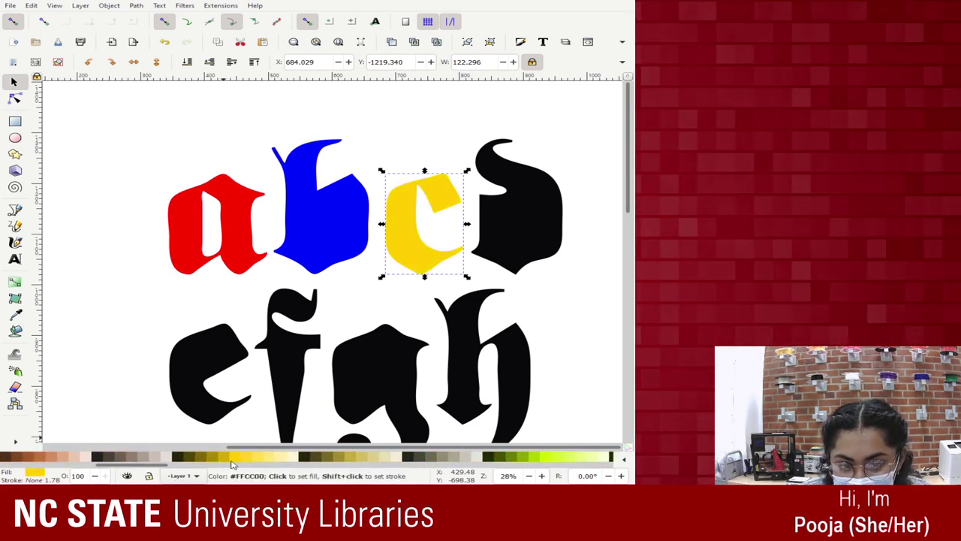
# Lower the b's blue outline to the bottom of the stacking order and fill its inner counter with White
pyautogui.click(317, 194)
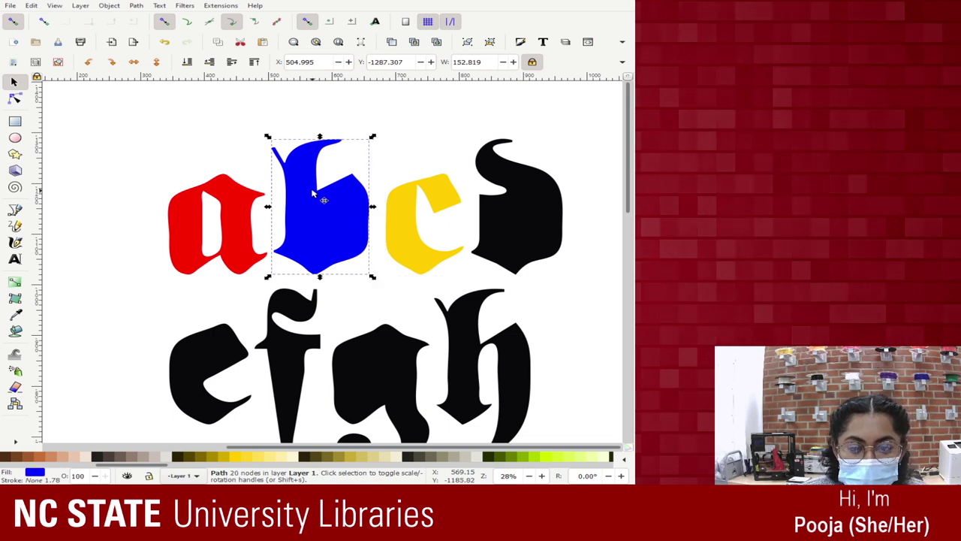
pyautogui.click(189, 62)
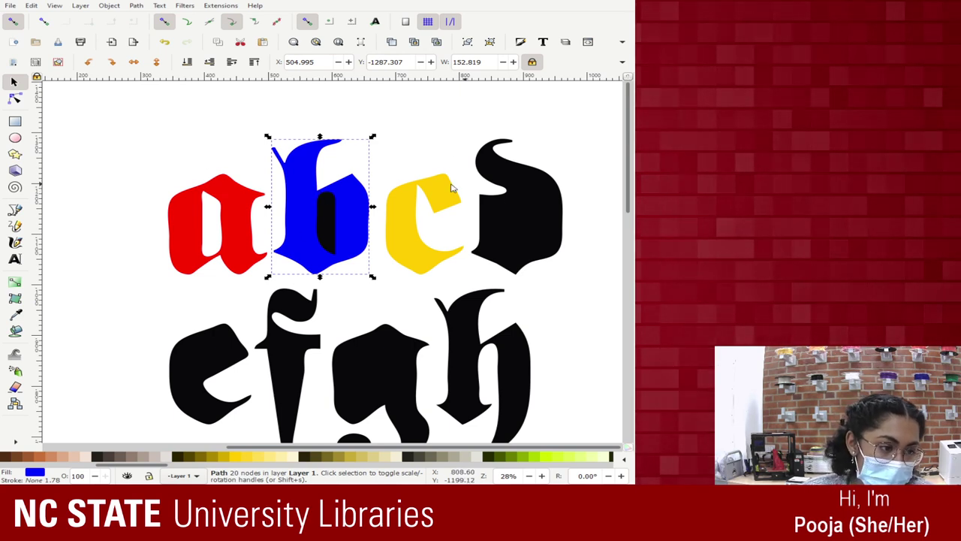
pyautogui.click(326, 217)
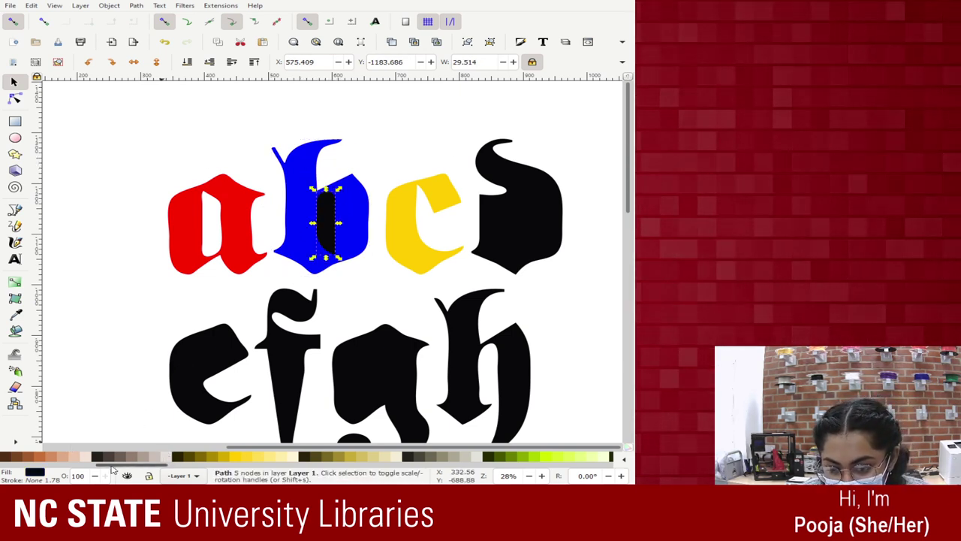
pyautogui.hscroll(-5, 17, 466)
pyautogui.hscroll(-2, 17, 465)
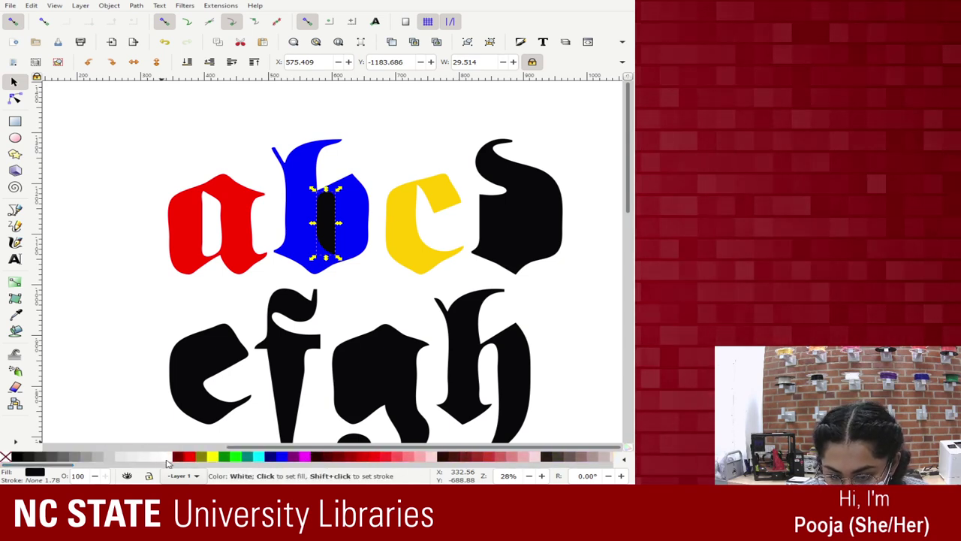
pyautogui.click(148, 455)
# Combine the b's outer outline and white counter into one path and fill it with Blue
pyautogui.keyDown('shift'); pyautogui.click(302, 243); pyautogui.keyUp('shift')
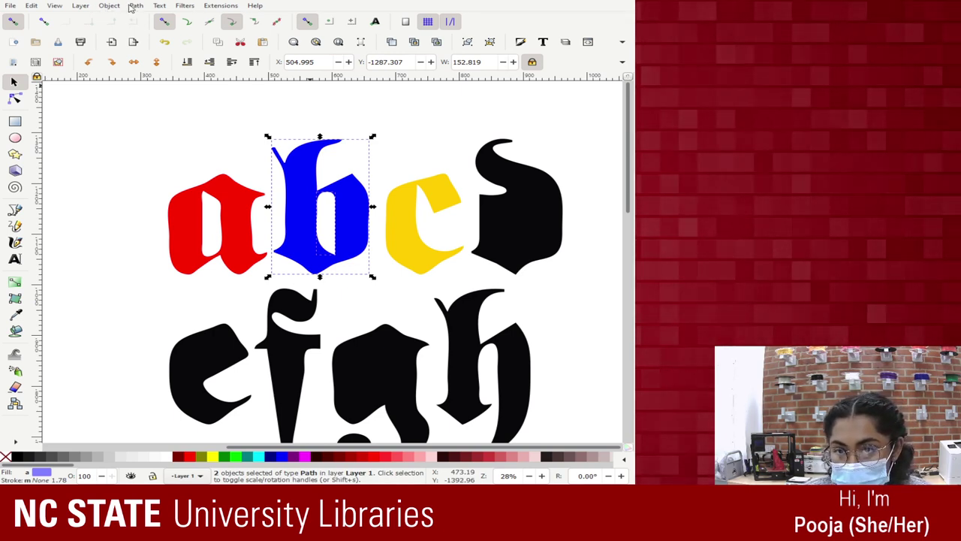
pyautogui.hotkey('ctrl', '-')
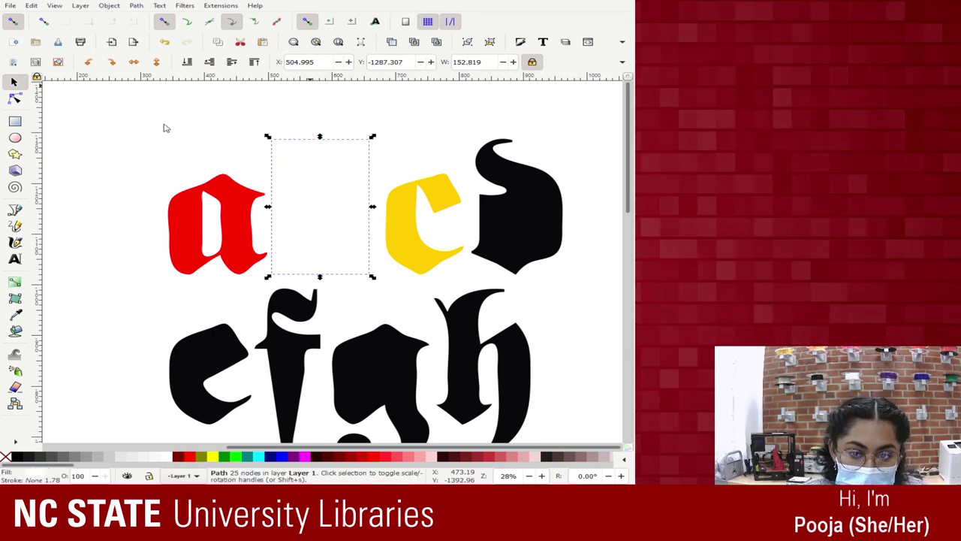
pyautogui.click(297, 456)
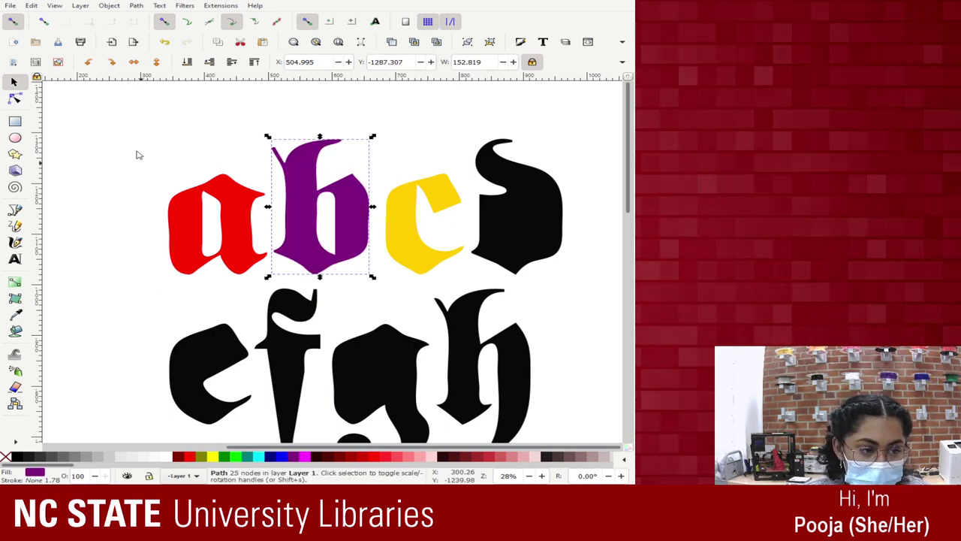
pyautogui.click(292, 456)
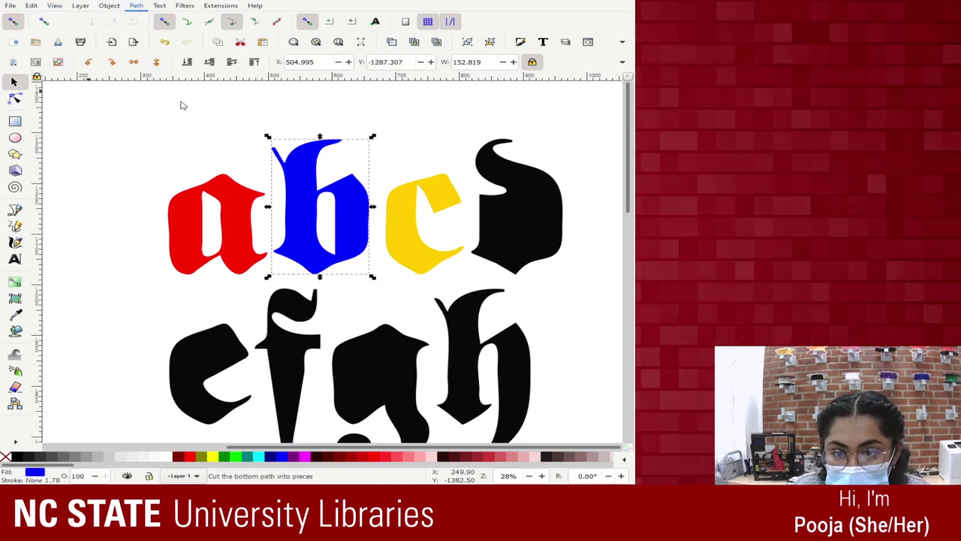
# Break the combined b apart and fill its inner counter with White
pyautogui.hotkey('ctrl', 'shift', 'k')
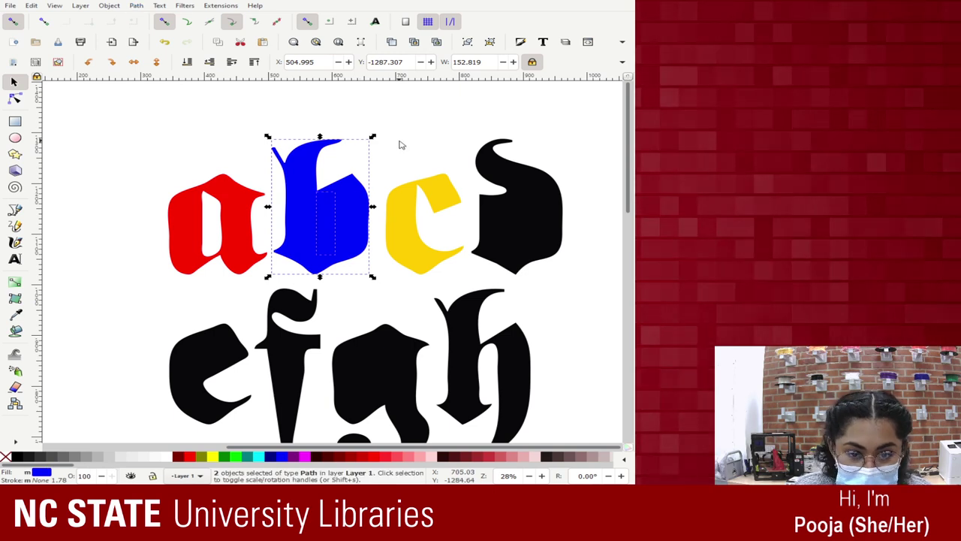
pyautogui.click(323, 217)
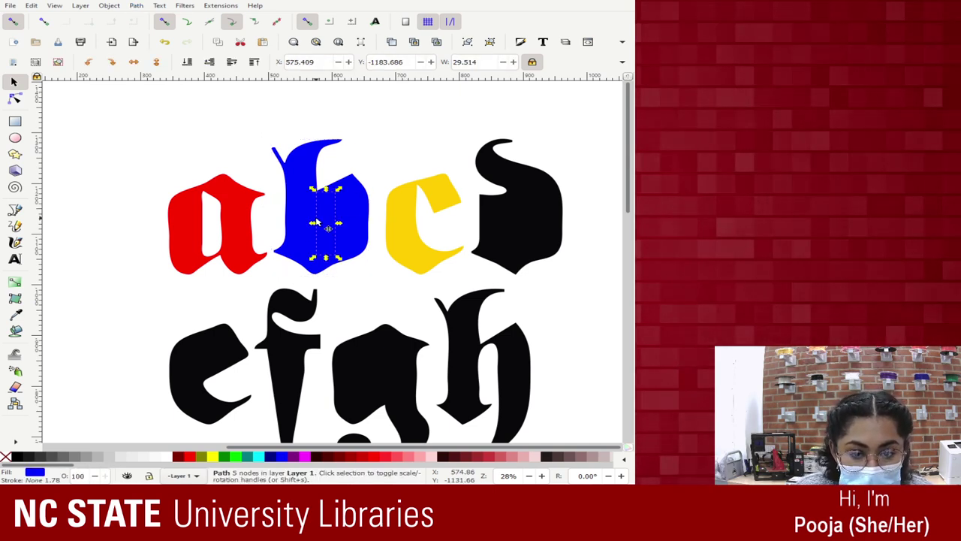
pyautogui.click(162, 457)
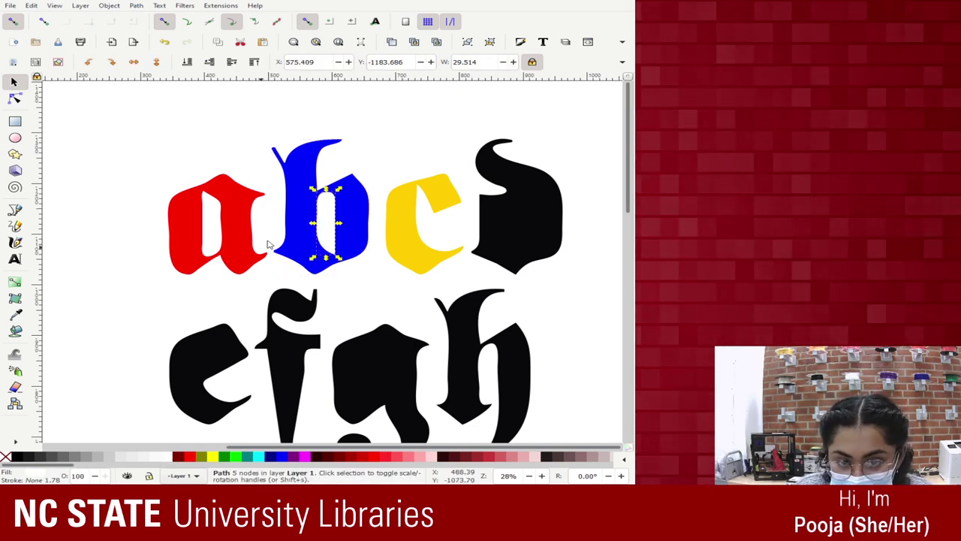
# Subtract the white counter from the b's blue outline with the Difference path operation
pyautogui.keyDown('shift'); pyautogui.click(304, 228); pyautogui.keyUp('shift')
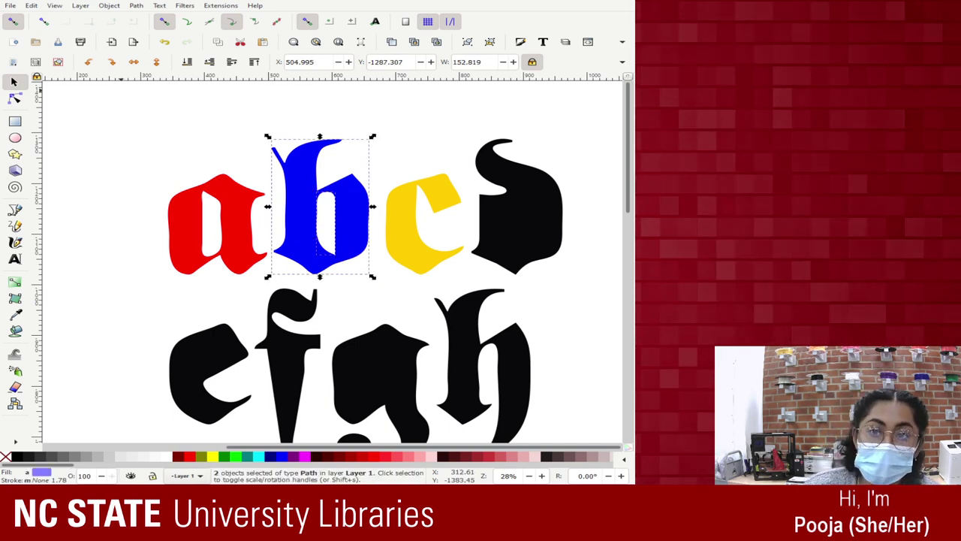
pyautogui.click(167, 66)
# Break the combined red a apart and fill its inner counter with White
pyautogui.click(184, 222)
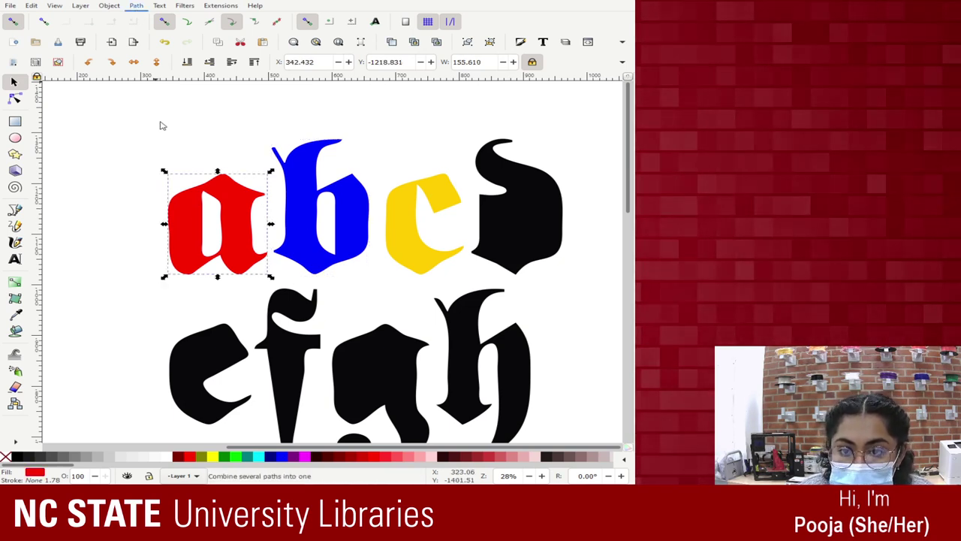
pyautogui.hotkey('ctrl', 'shift', 'k')
pyautogui.click(152, 221)
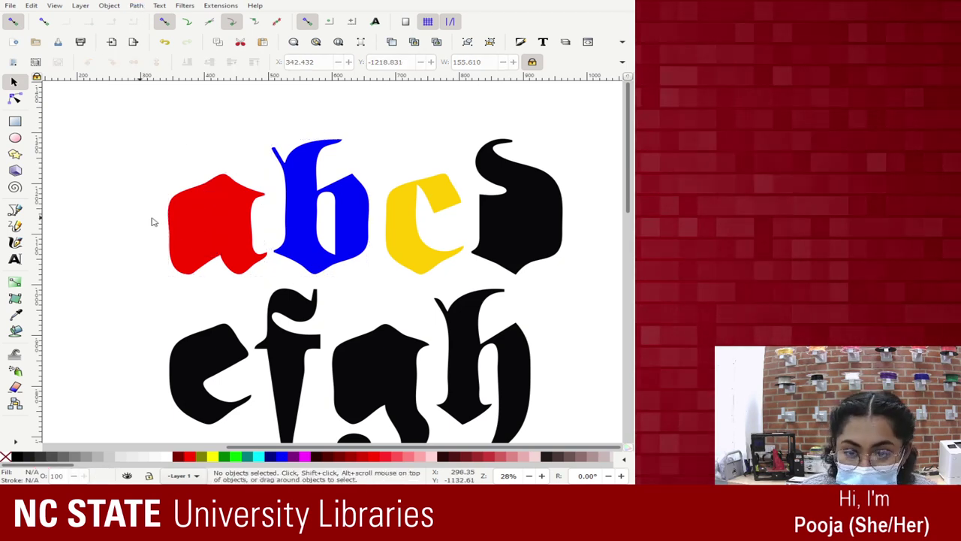
pyautogui.click(210, 218)
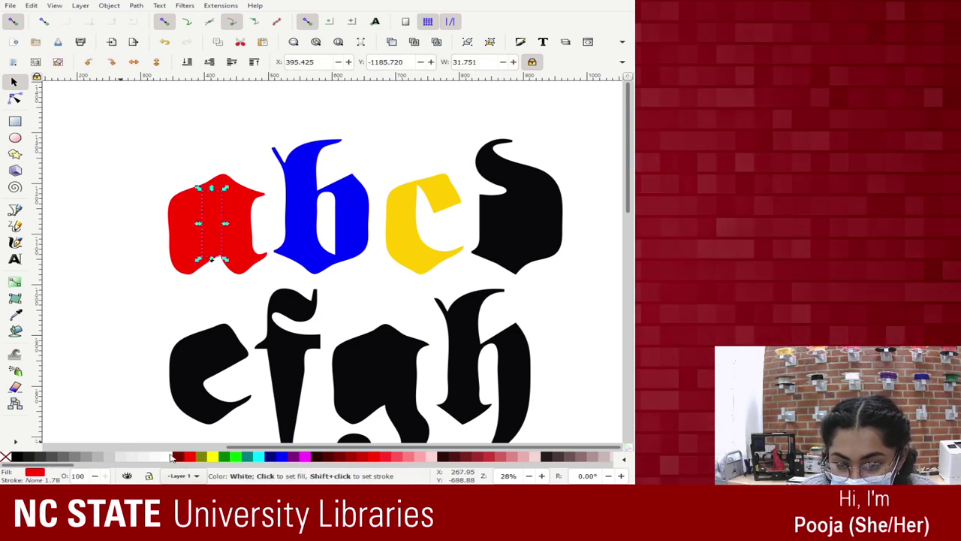
# Subtract the white counter from the a's red outline with the Difference path operation and deselect the letter
pyautogui.keyDown('shift'); pyautogui.click(185, 253); pyautogui.keyUp('shift')
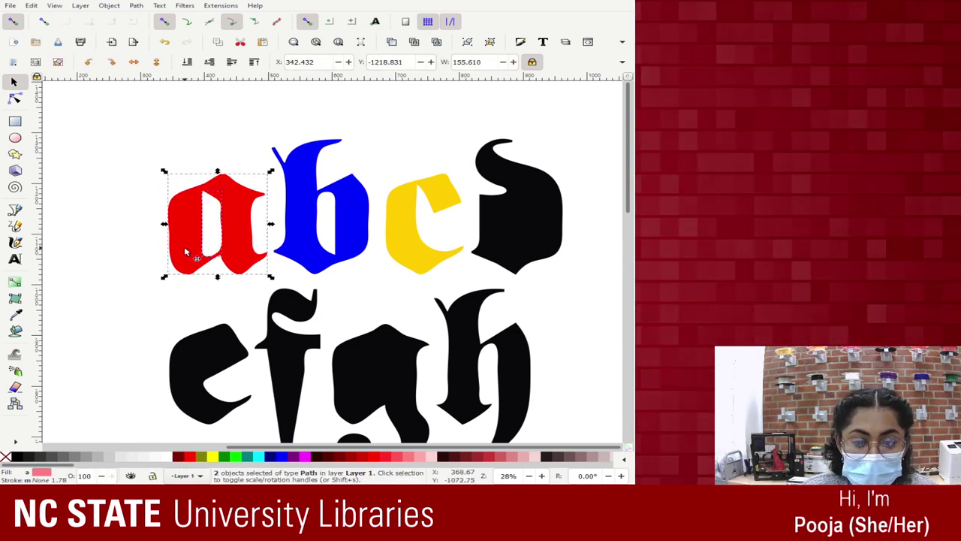
pyautogui.click(138, 6)
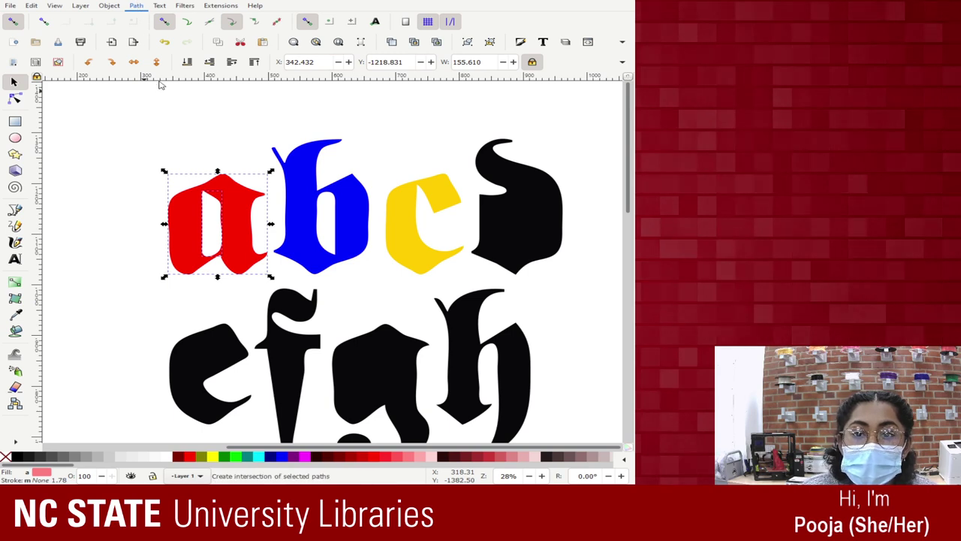
pyautogui.click(150, 72)
pyautogui.click(173, 125)
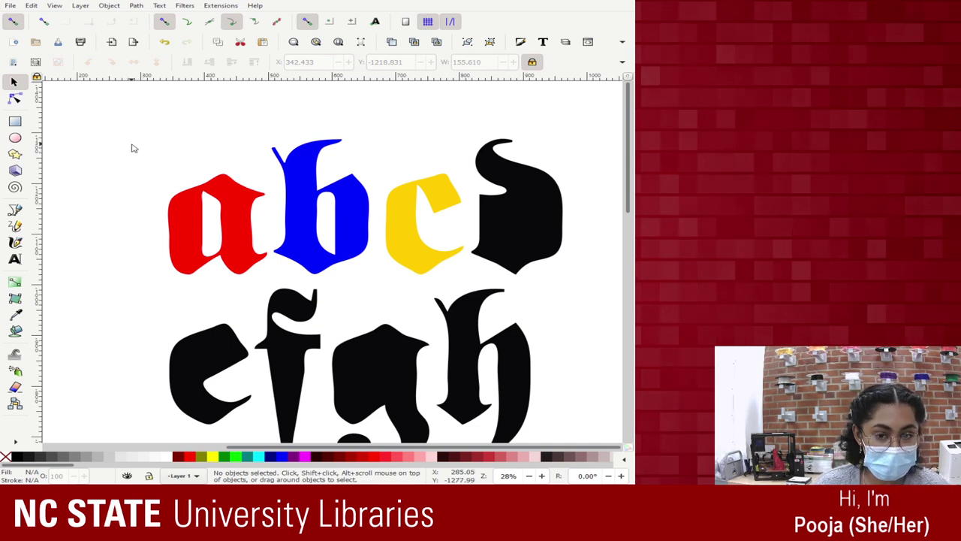
# Delete the black letter d at the end of the first row
pyautogui.click(238, 206)
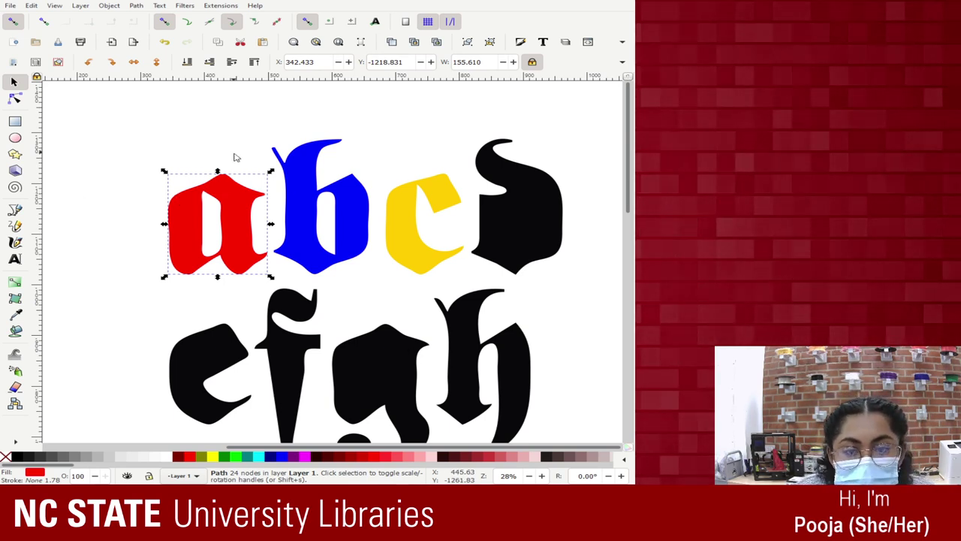
pyautogui.click(303, 129)
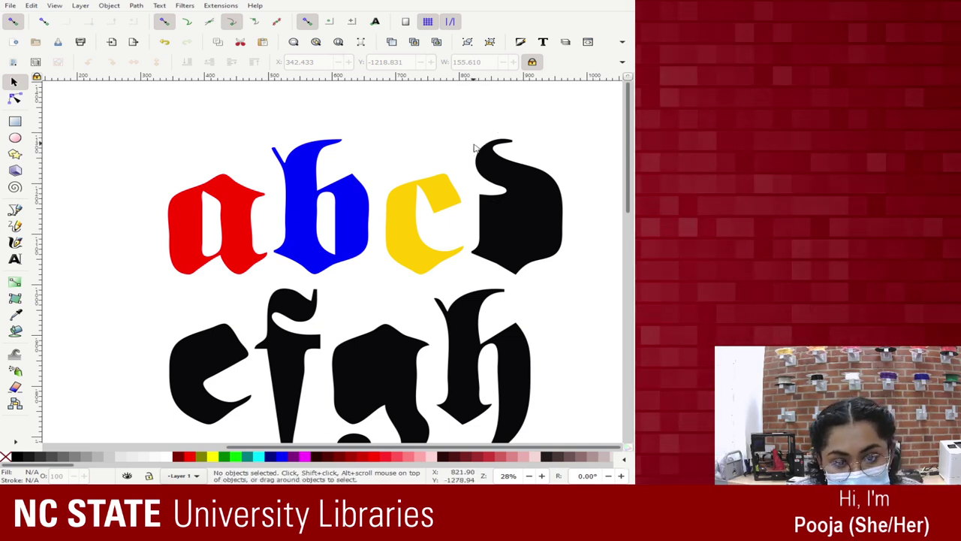
pyautogui.moveTo(475, 148); pyautogui.dragTo(579, 284)
pyautogui.press('Escape')
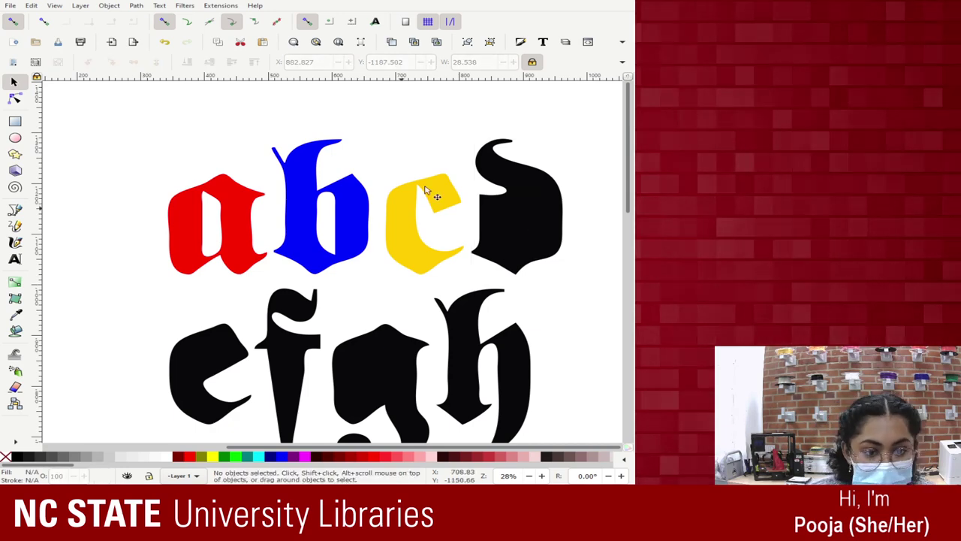
pyautogui.moveTo(491, 126); pyautogui.dragTo(568, 277)
pyautogui.click(535, 227)
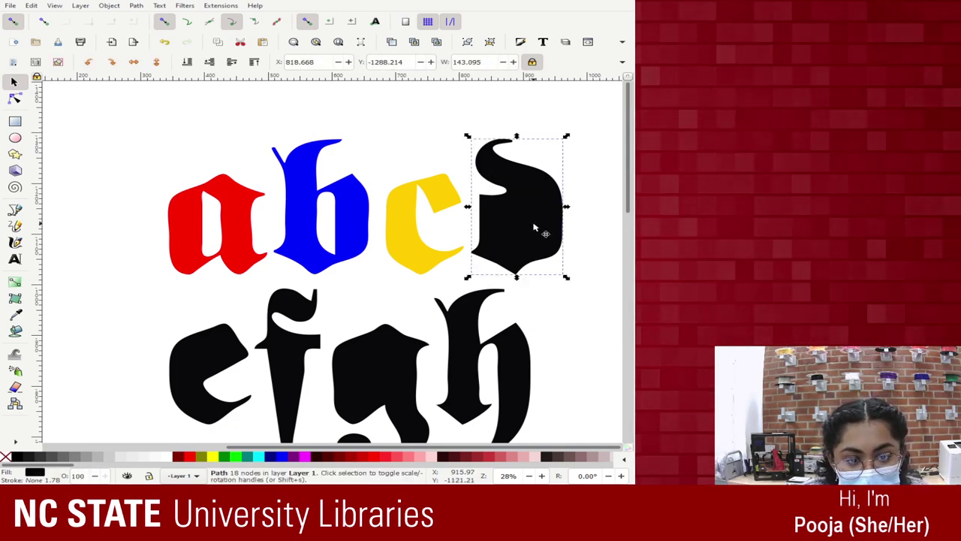
pyautogui.press('Delete')
# Delete all the remaining black letters below the coloured a, b and c
pyautogui.scroll(-3, 533, 226)
pyautogui.scroll(-5, 538, 253)
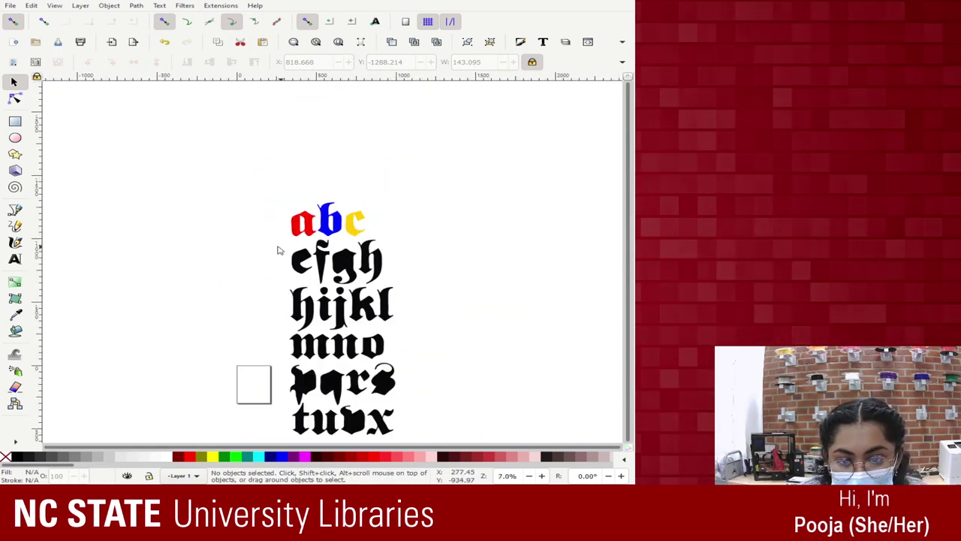
pyautogui.moveTo(277, 250); pyautogui.dragTo(473, 441)
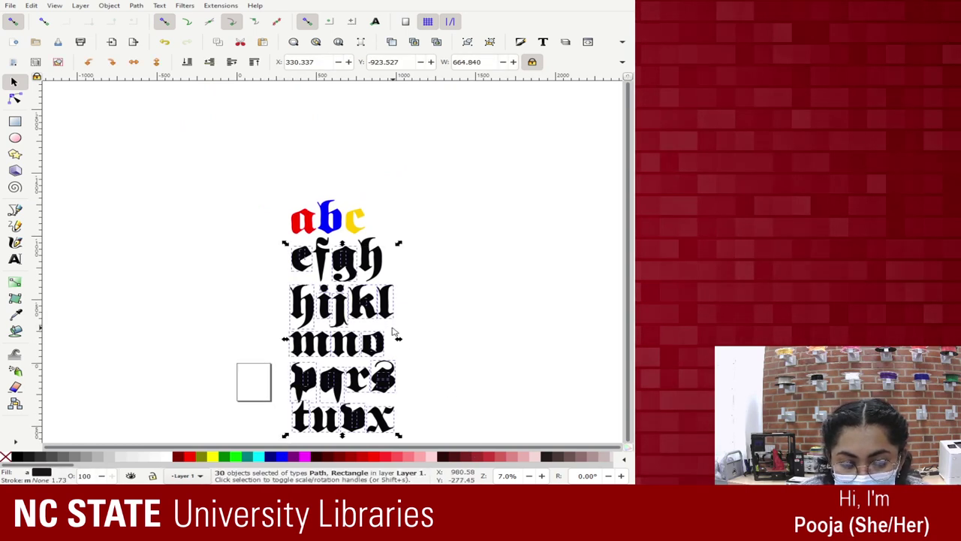
pyautogui.press('Delete')
pyautogui.moveTo(320, 244); pyautogui.dragTo(408, 300)
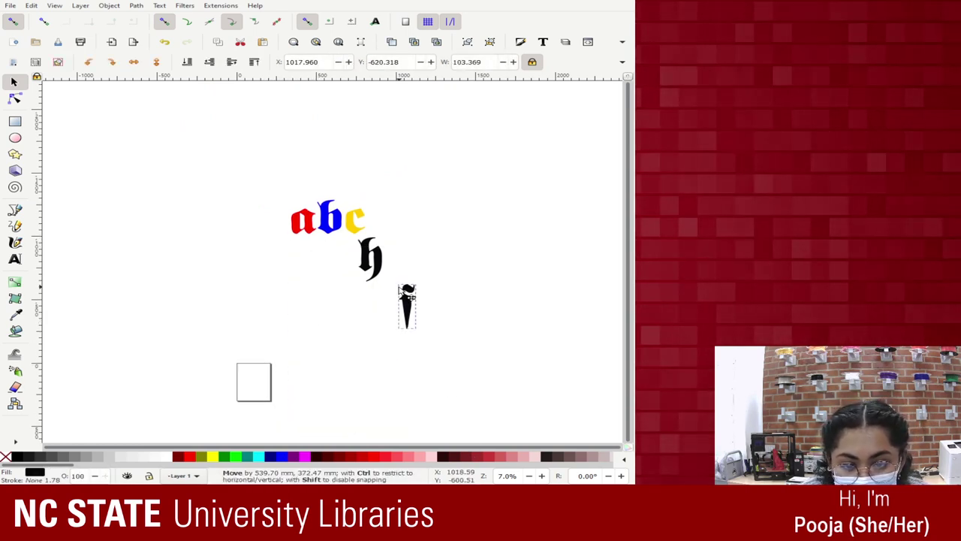
pyautogui.press('Delete')
pyautogui.click(375, 261)
pyautogui.press('Delete')
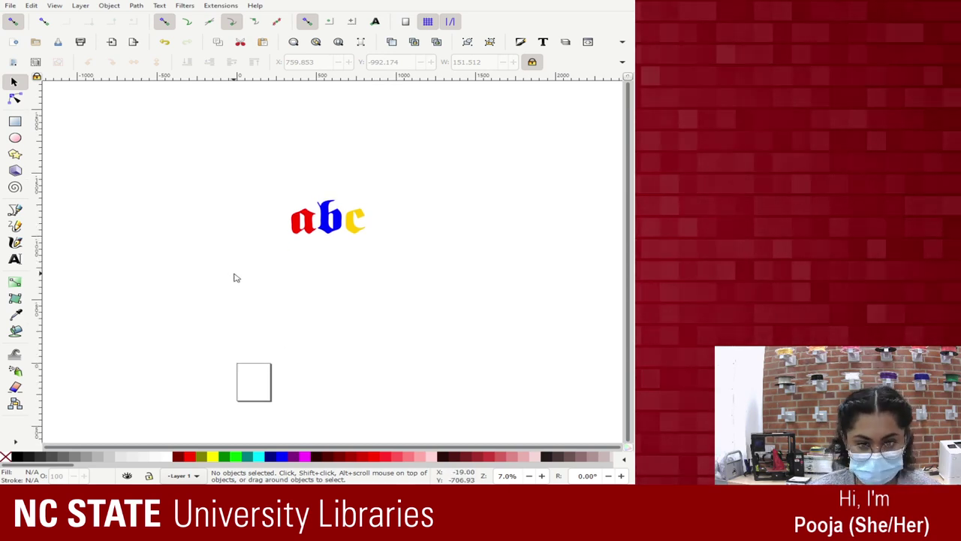
# Draw a rectangle about 607 by 155 mm beneath the three letters and fill it with dark red
pyautogui.click(331, 225)
pyautogui.click(393, 230)
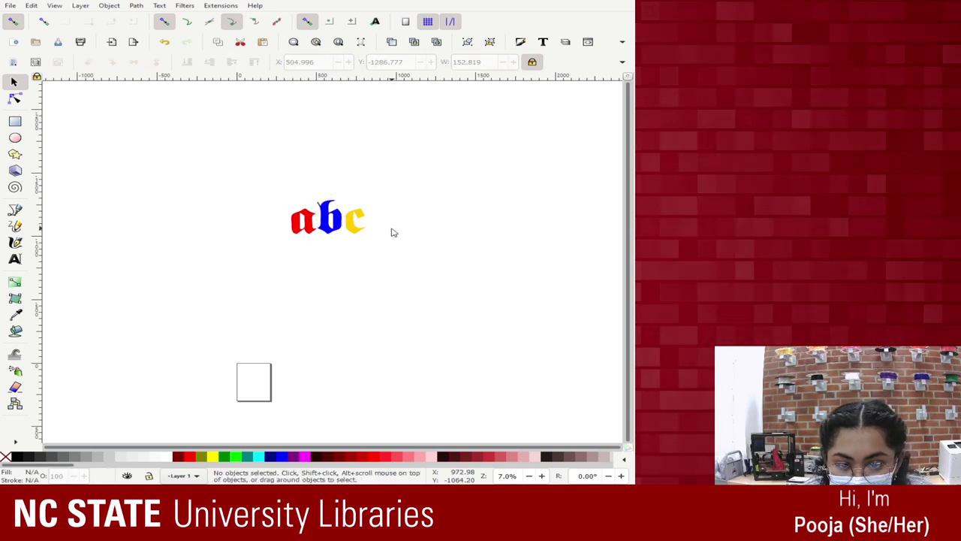
pyautogui.scroll(4, 348, 278)
pyautogui.scroll(2, 337, 262)
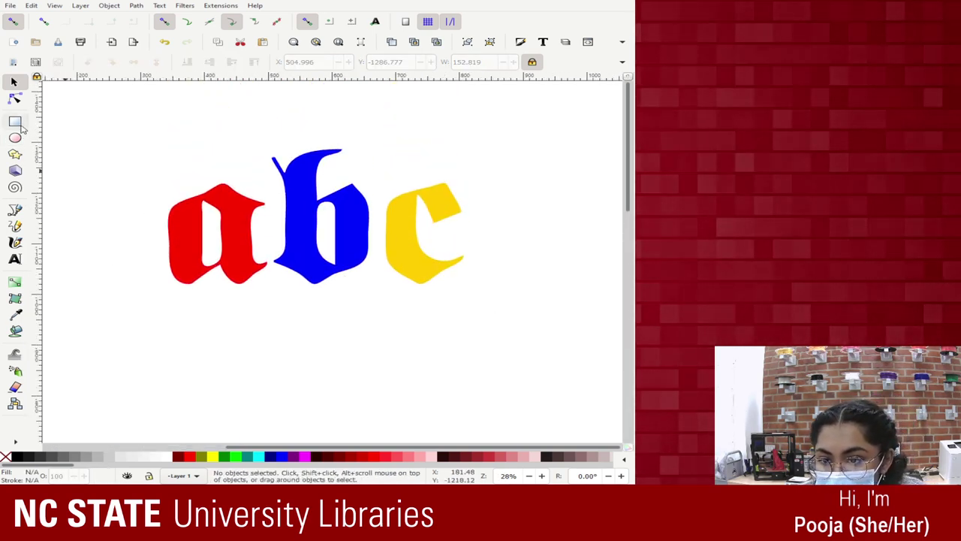
pyautogui.press('r')
pyautogui.moveTo(136, 291); pyautogui.dragTo(522, 368)
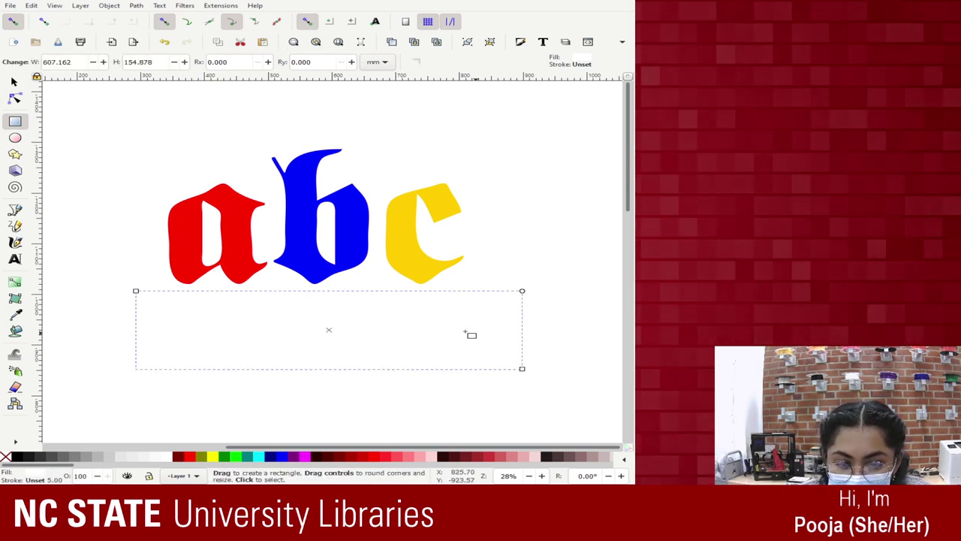
pyautogui.click(178, 456)
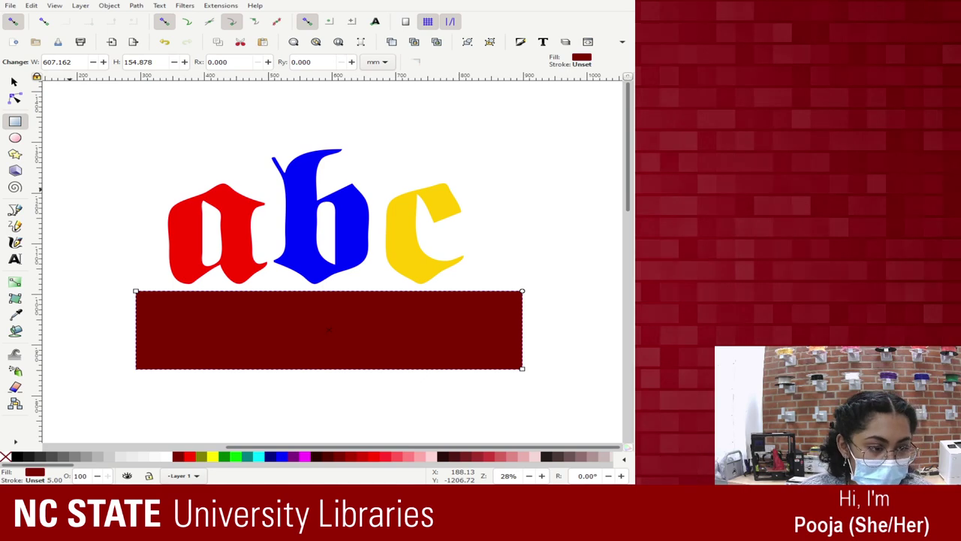
# Move the dark red rectangle up against the lower edges of the letters, and delete it
pyautogui.click(14, 82)
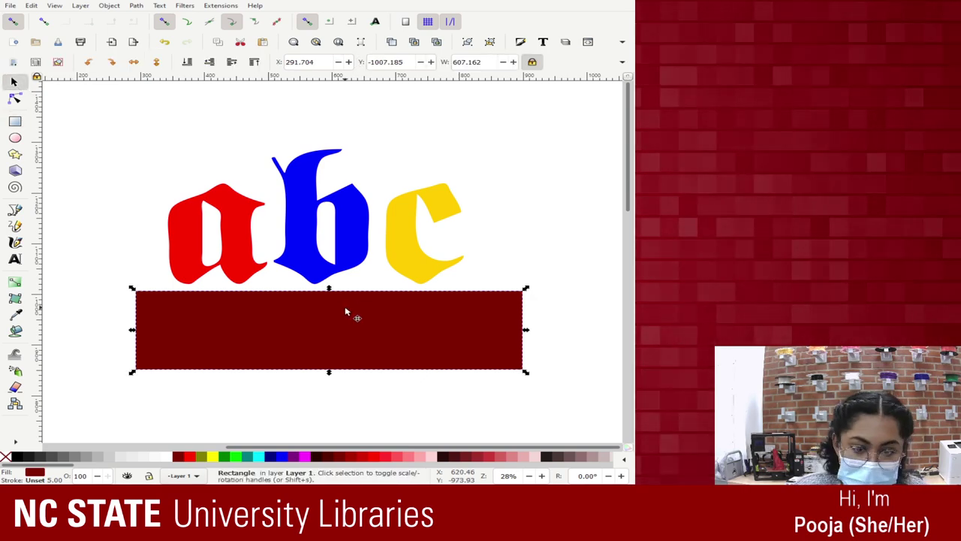
pyautogui.moveTo(350, 313)
pyautogui.mouseDown()
pyautogui.moveTo(335, 302)
pyautogui.moveTo(500, 236)
pyautogui.moveTo(318, 345)
pyautogui.moveTo(314, 322)
pyautogui.moveTo(337, 305)
pyautogui.mouseUp()
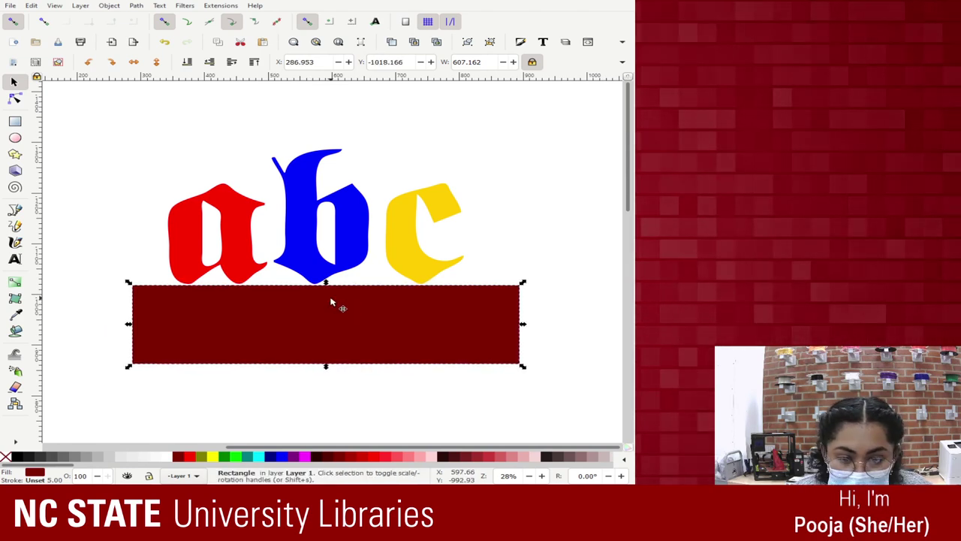
pyautogui.click(596, 230)
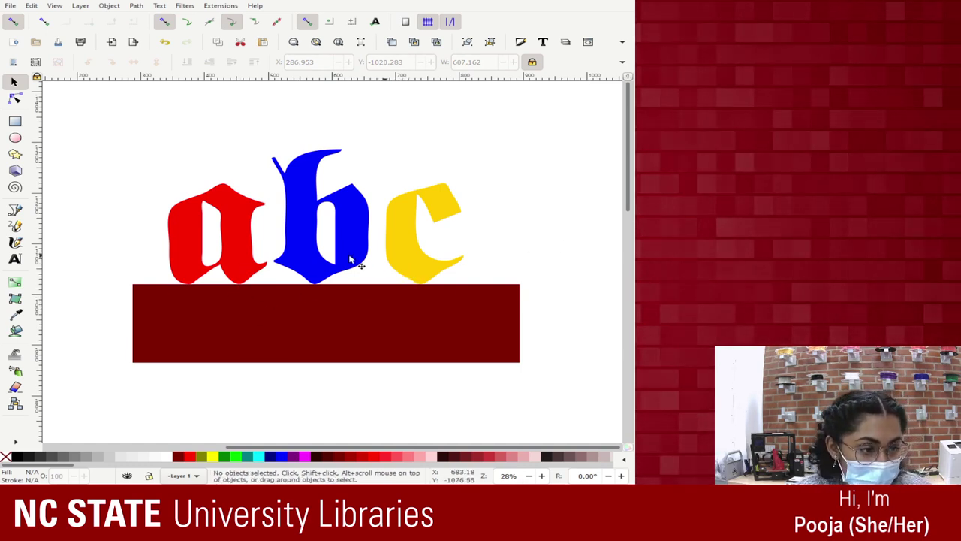
pyautogui.click(402, 340)
pyautogui.press('Delete')
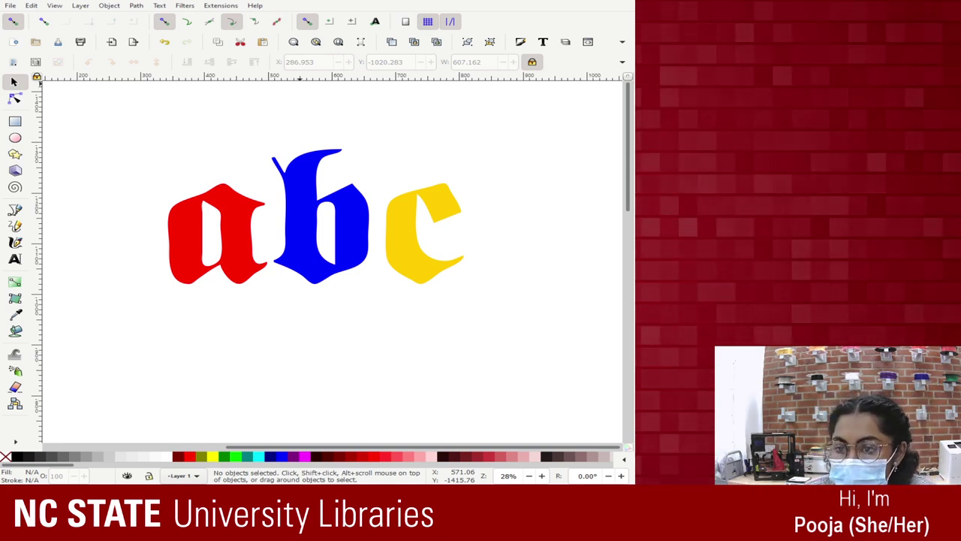
pyautogui.moveTo(132, 123); pyautogui.dragTo(506, 322)
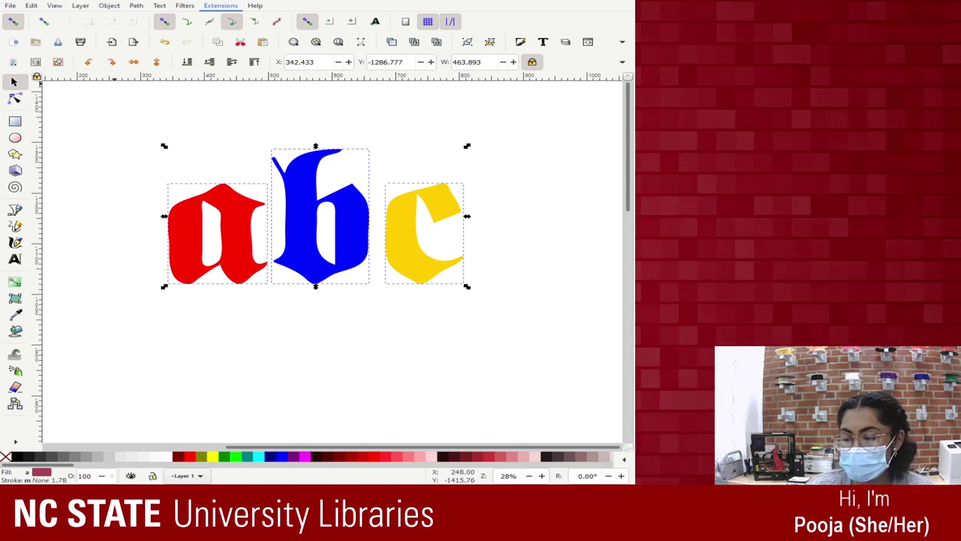
pyautogui.click(502, 204)
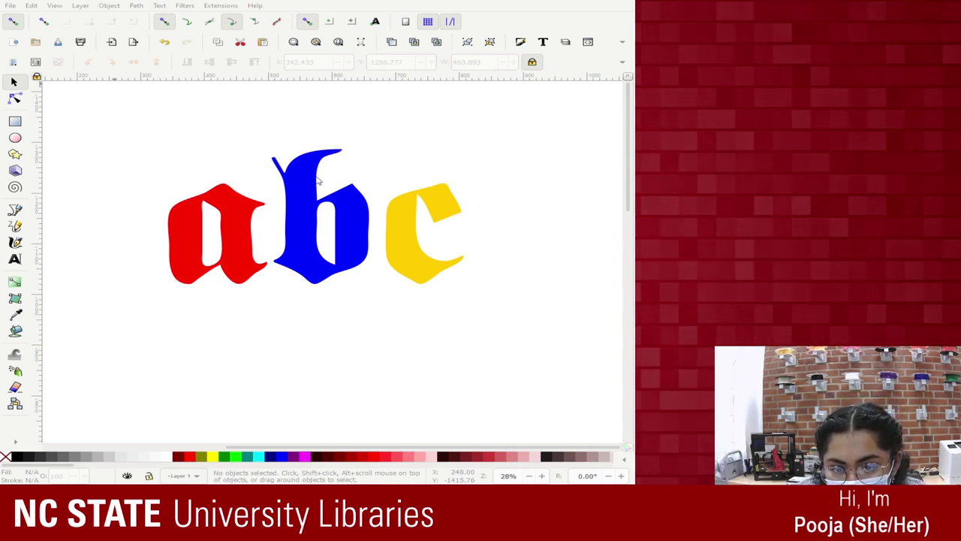
pyautogui.hotkey('ctrl', 'a')
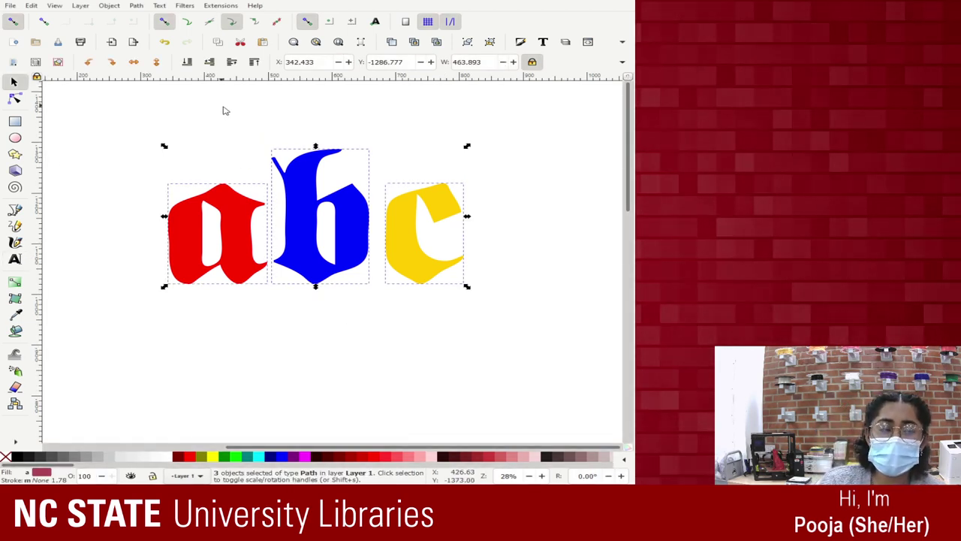
pyautogui.click(389, 150)
pyautogui.click(343, 189)
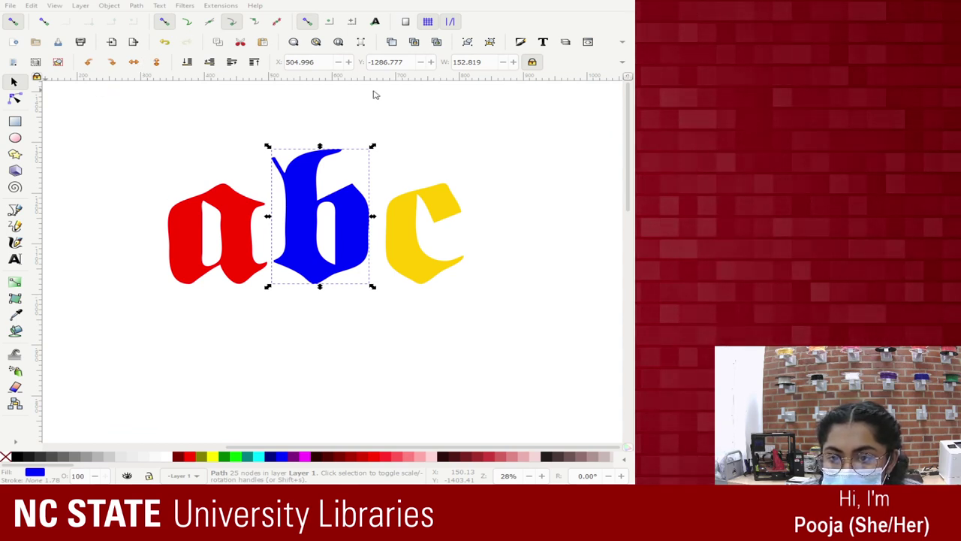
pyautogui.hotkey('ctrl', 's')
pyautogui.click(485, 181)
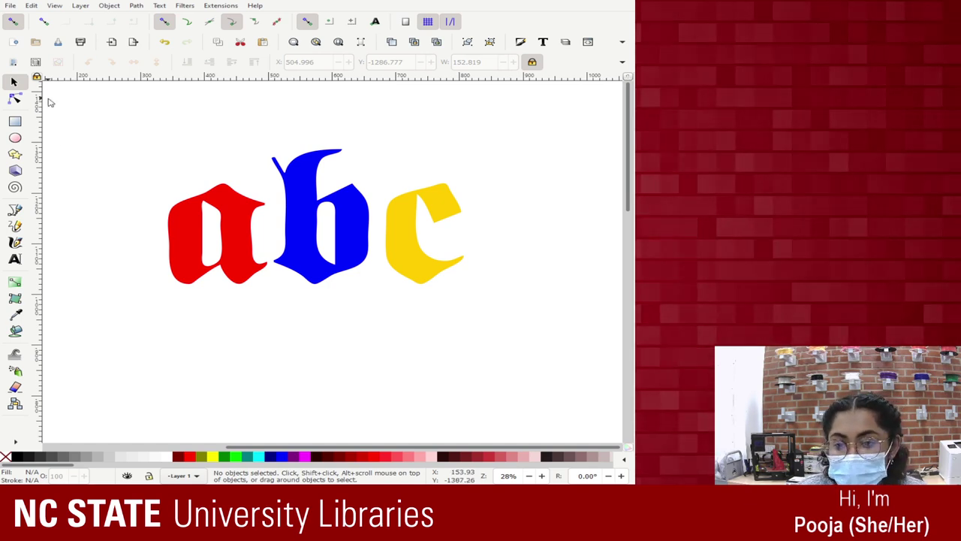
# Move the blue b about 6 mm to the right, away from the red a, and deselect it
pyautogui.moveTo(128, 112); pyautogui.dragTo(486, 307)
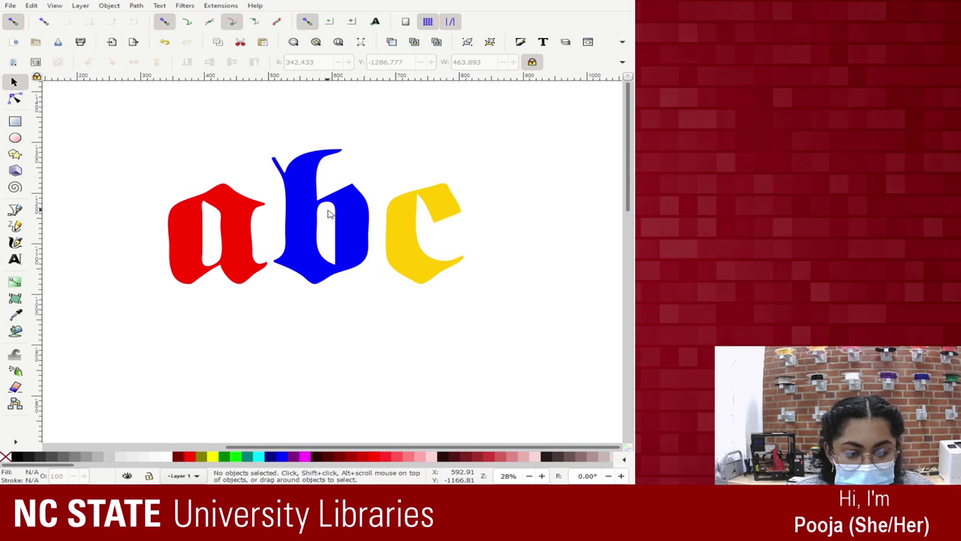
pyautogui.click(285, 183)
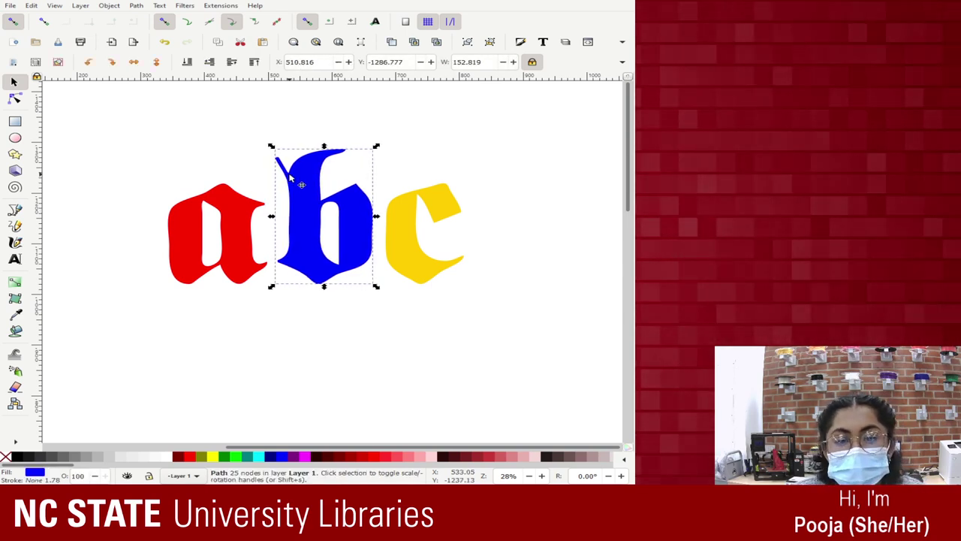
pyautogui.click(315, 326)
pyautogui.moveTo(144, 124); pyautogui.dragTo(481, 326)
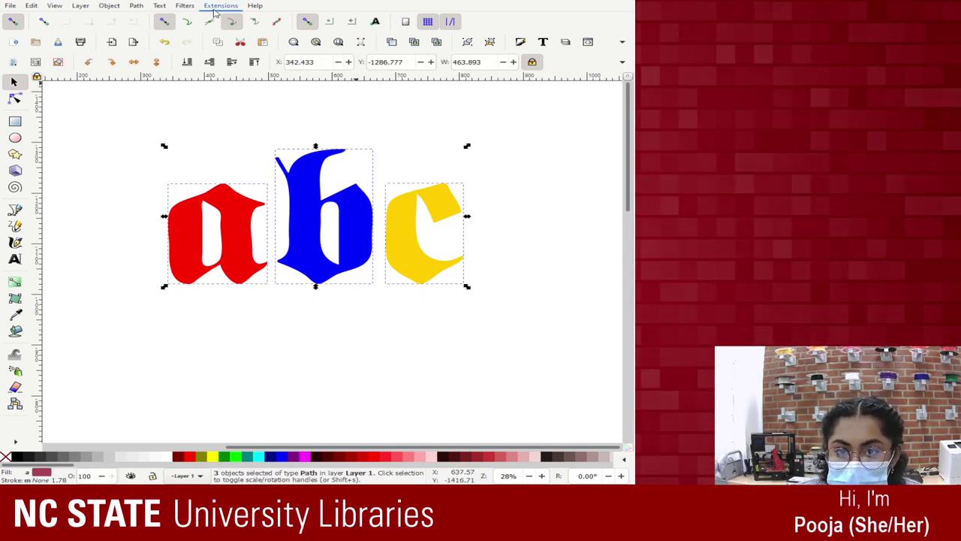
pyautogui.hotkey('ctrl', 's')
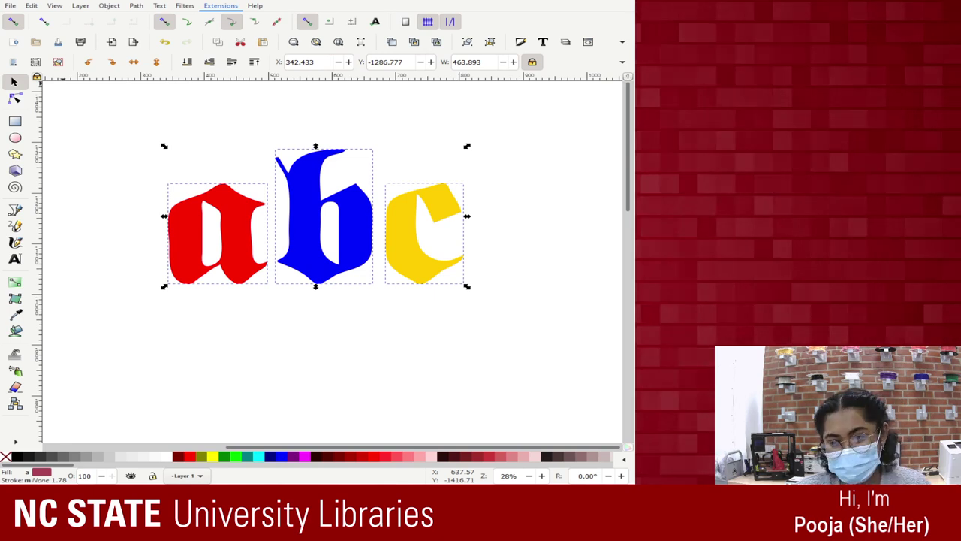
pyautogui.click(547, 286)
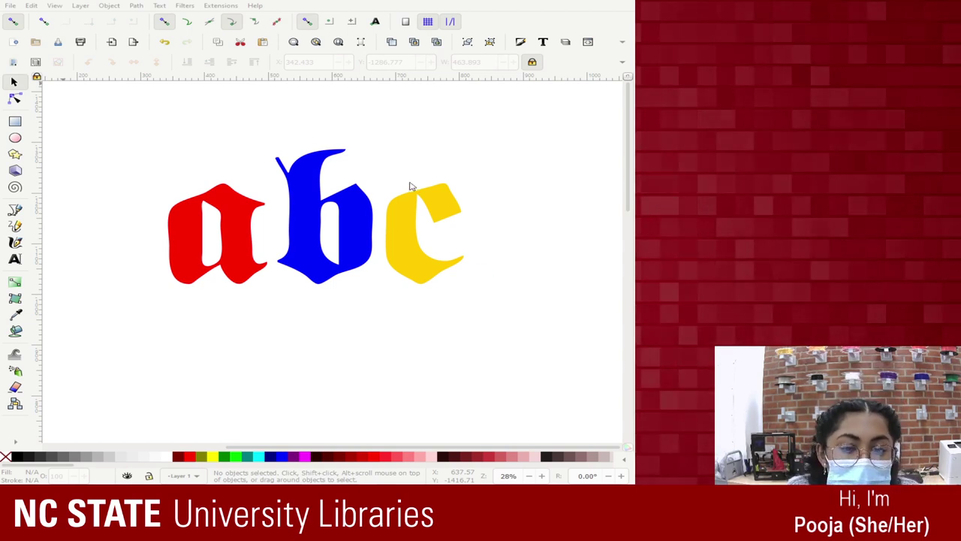
pyautogui.hotkey('ctrl', 'a')
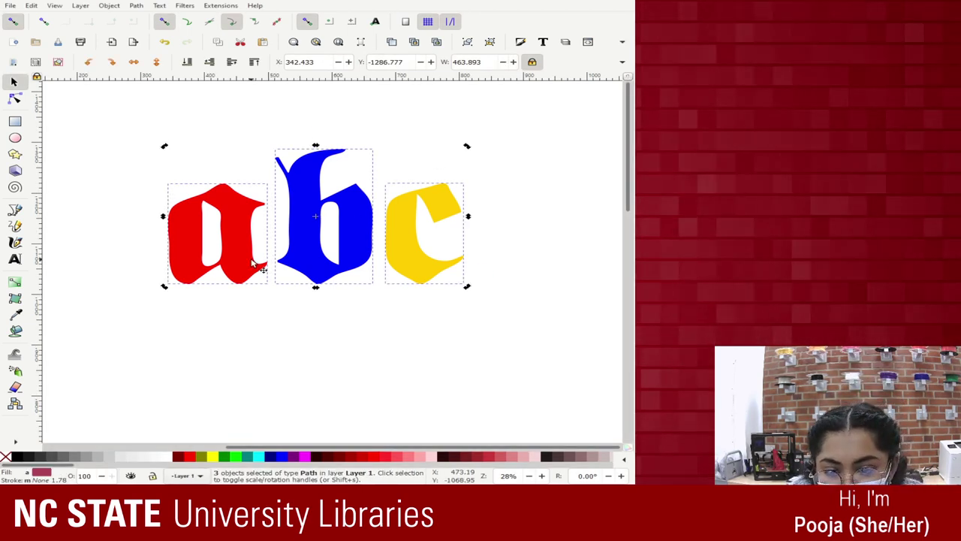
pyautogui.press('Escape')
# Break the red a and the blue b apart into their separate outline and counter paths
pyautogui.click(248, 238)
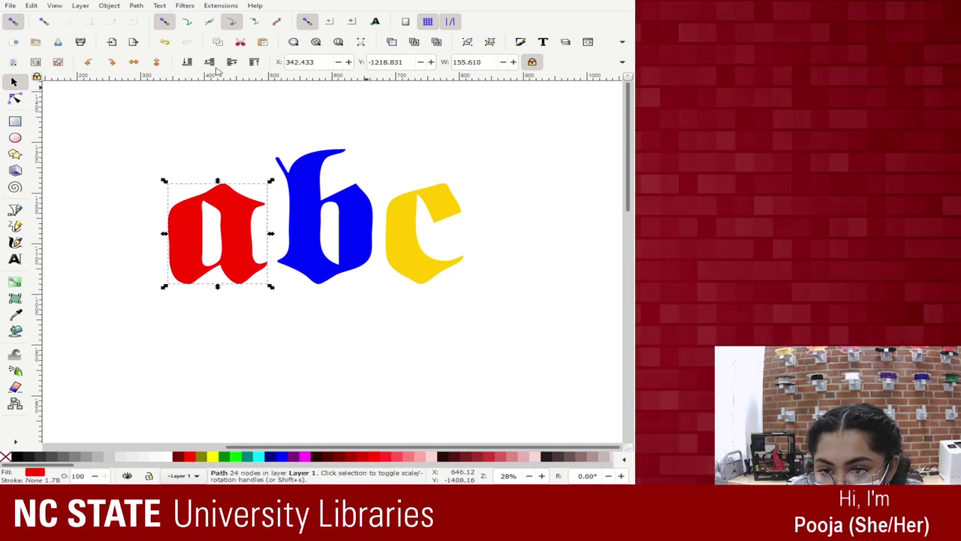
pyautogui.click(195, 220)
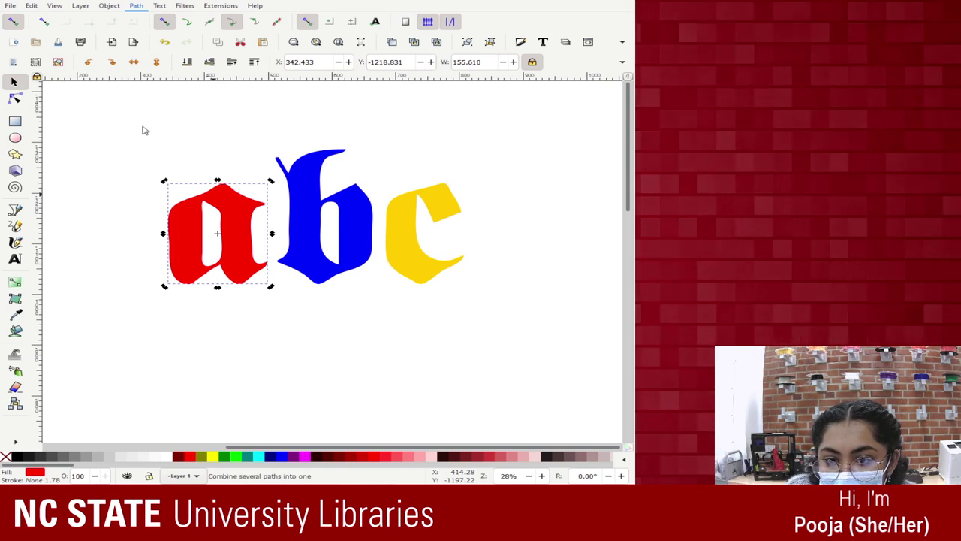
pyautogui.hotkey('ctrl', 'shift', 'k')
pyautogui.click(337, 229)
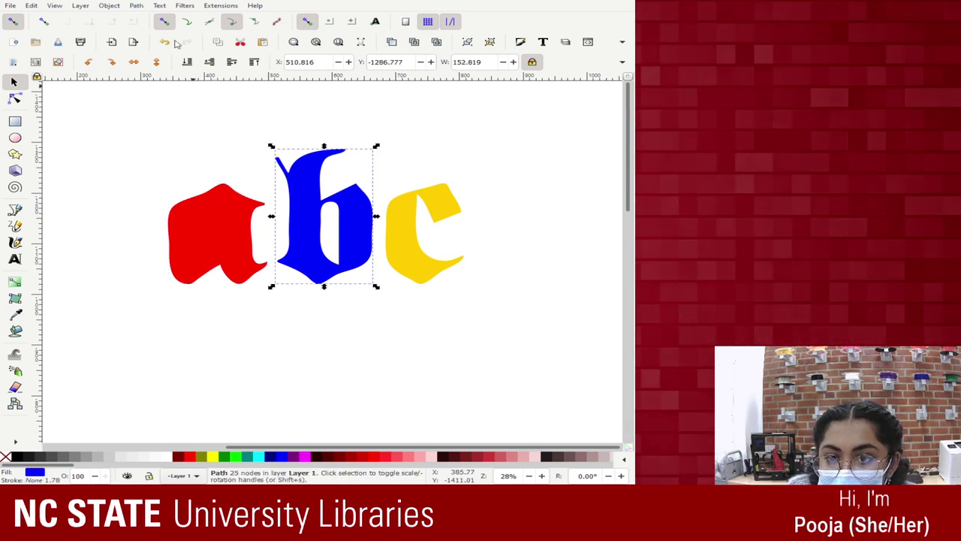
pyautogui.click(136, 6)
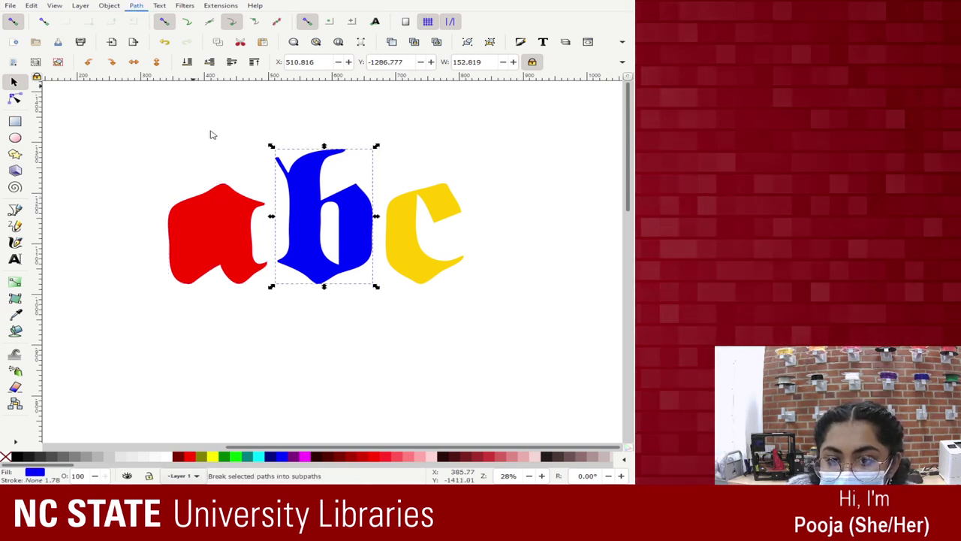
pyautogui.click(203, 137)
# Fill the inner counter of the broken-apart red a with White
pyautogui.click(401, 218)
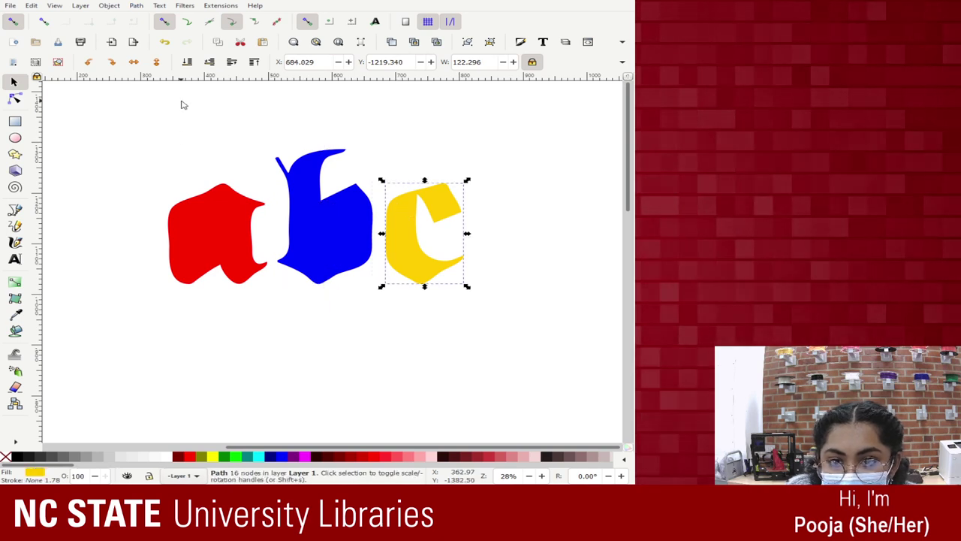
pyautogui.click(211, 216)
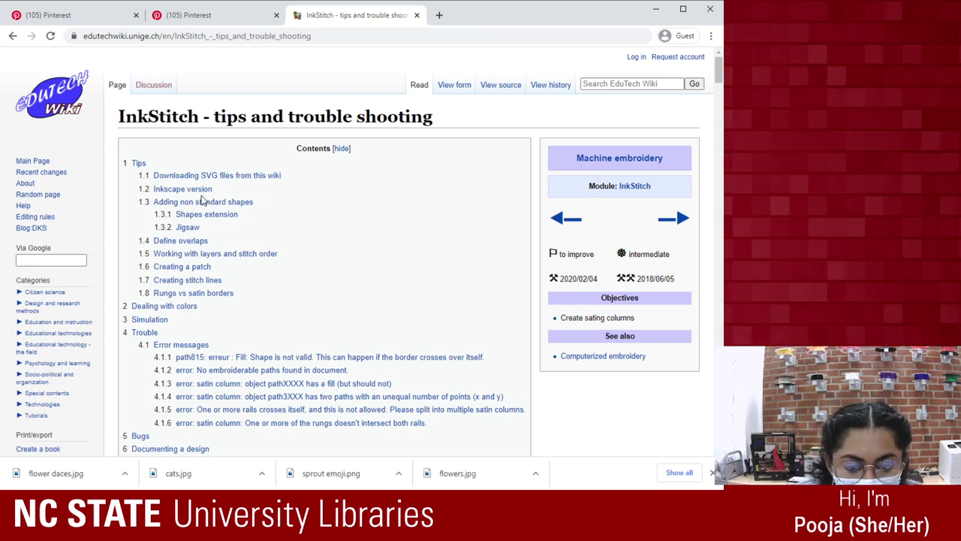
# Open the Define overlaps section of the InkStitch tips and trouble shooting page
pyautogui.click(177, 241)
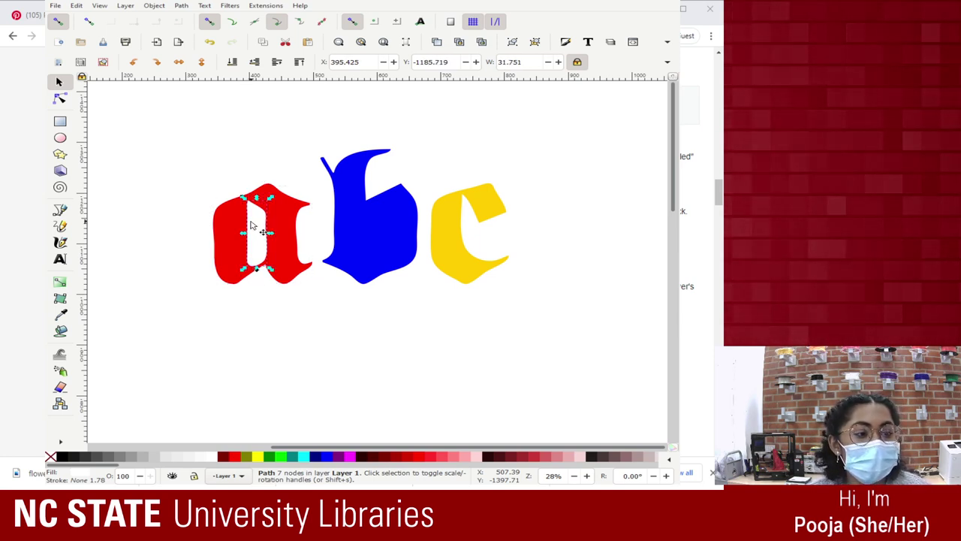
# Try to subtract the white counter from the red a with Difference and fill the result Red, and undo both changes
pyautogui.click(226, 230)
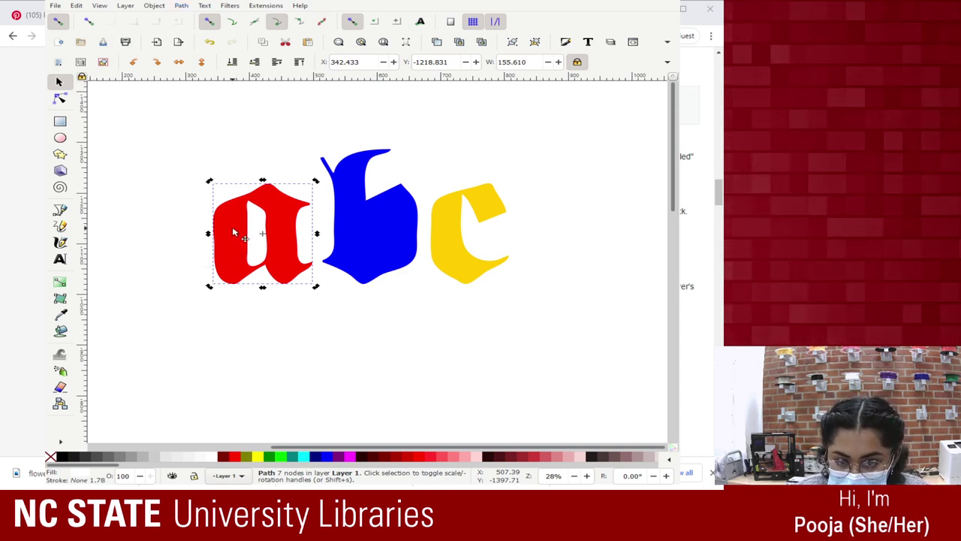
pyautogui.click(269, 211)
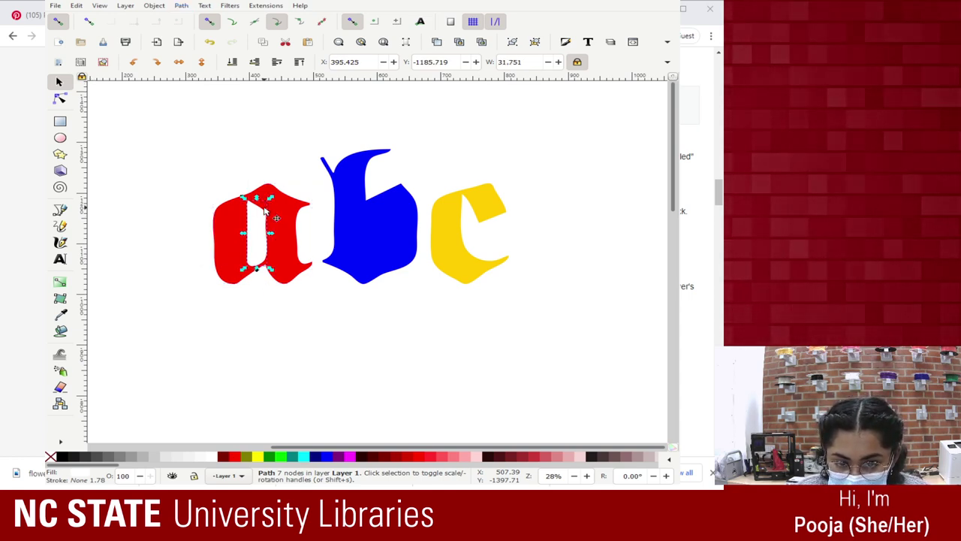
pyautogui.click(307, 215)
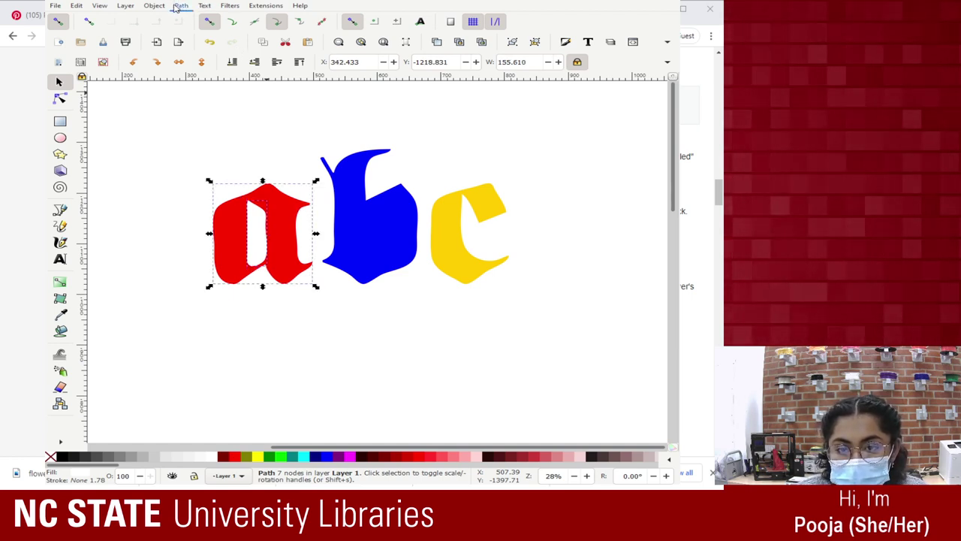
pyautogui.hotkey('ctrl', '-')
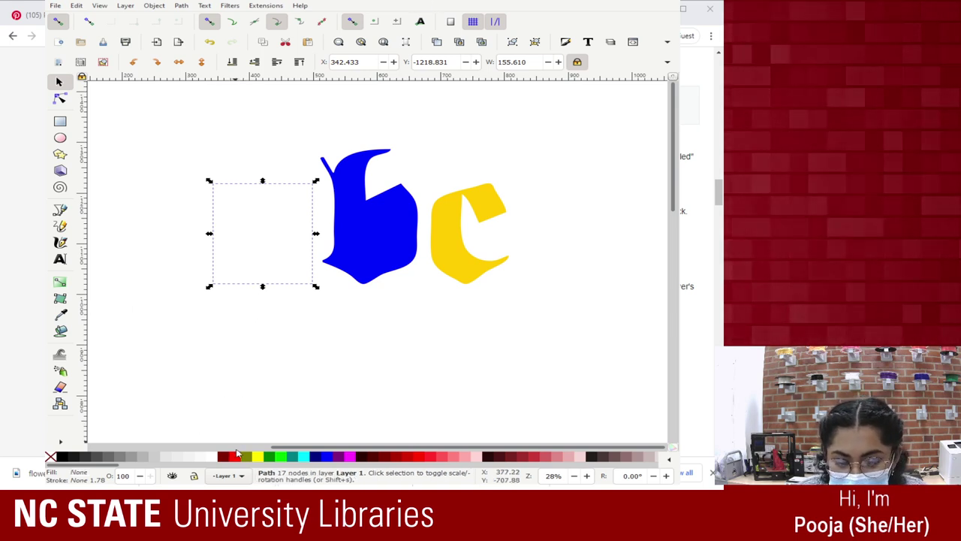
pyautogui.click(235, 455)
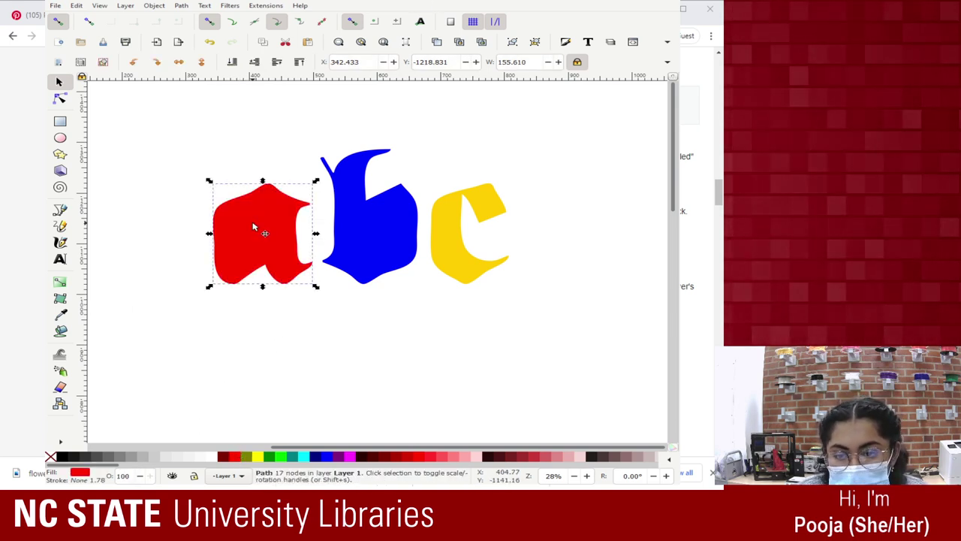
pyautogui.hotkey('ctrl', 'z')
pyautogui.hotkey('ctrl', 'z')
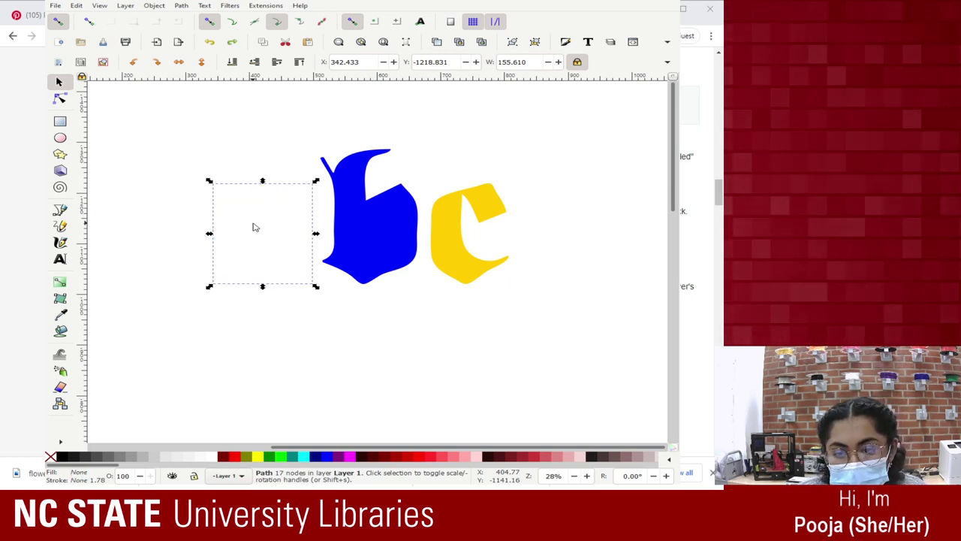
# Cut the white counter out of the red a's outline, and move the letter right until it touches the blue b
pyautogui.click(252, 227)
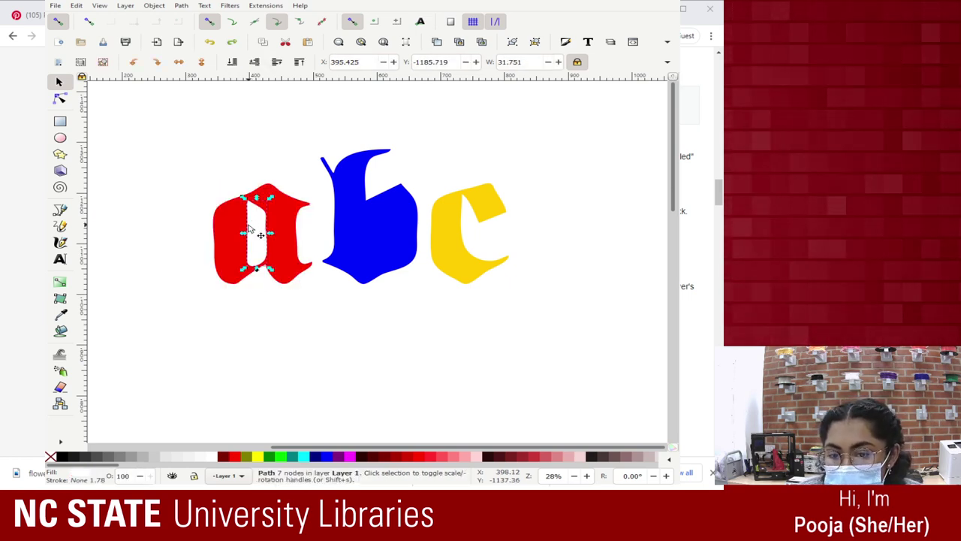
pyautogui.keyDown('shift'); pyautogui.click(235, 229); pyautogui.keyUp('shift')
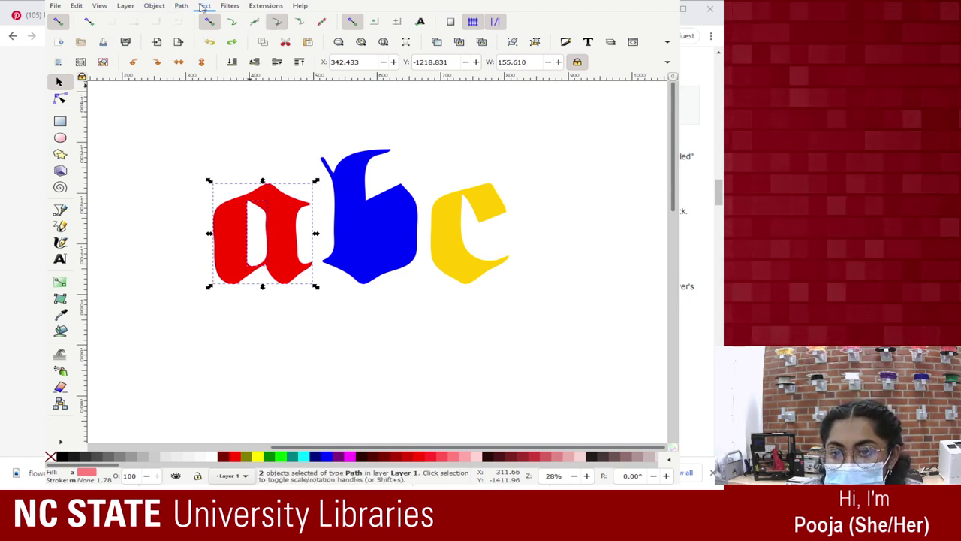
pyautogui.click(203, 68)
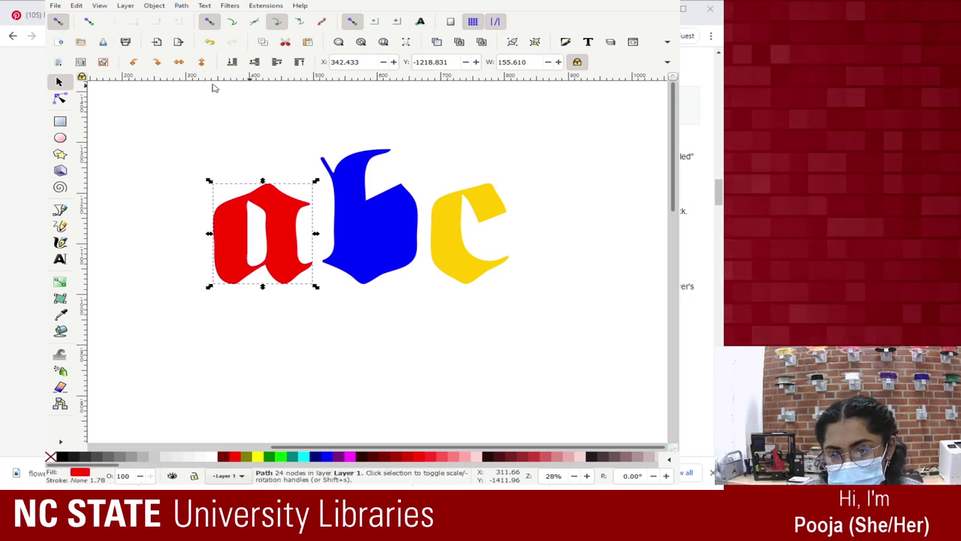
pyautogui.click(235, 399)
pyautogui.moveTo(252, 256)
pyautogui.mouseDown()
pyautogui.moveTo(139, 317)
pyautogui.moveTo(218, 201)
pyautogui.moveTo(223, 234)
pyautogui.moveTo(223, 214)
pyautogui.moveTo(193, 280)
pyautogui.moveTo(250, 234)
pyautogui.moveTo(242, 244)
pyautogui.mouseUp()
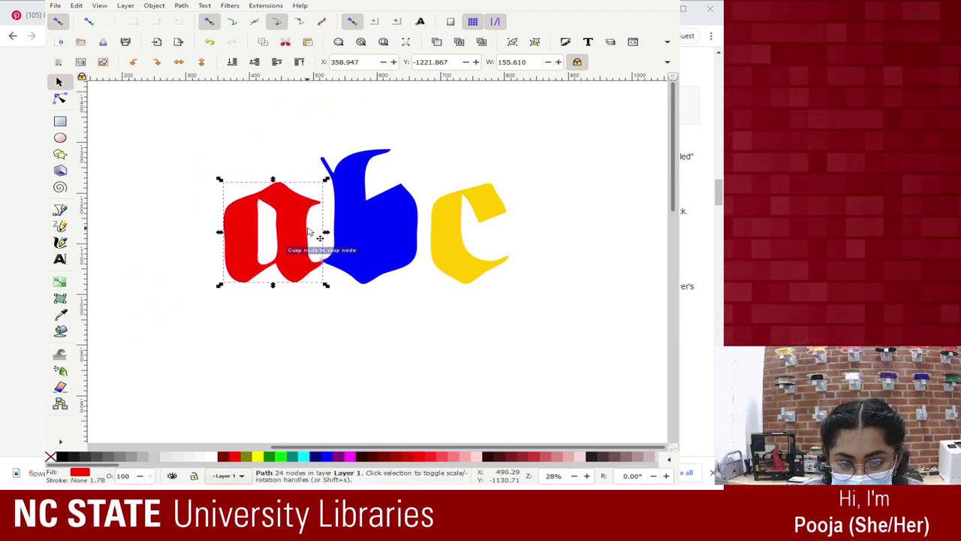
# Select the blue b's outline path and lower it to the bottom of the stacking order, behind its inner counter
pyautogui.click(352, 229)
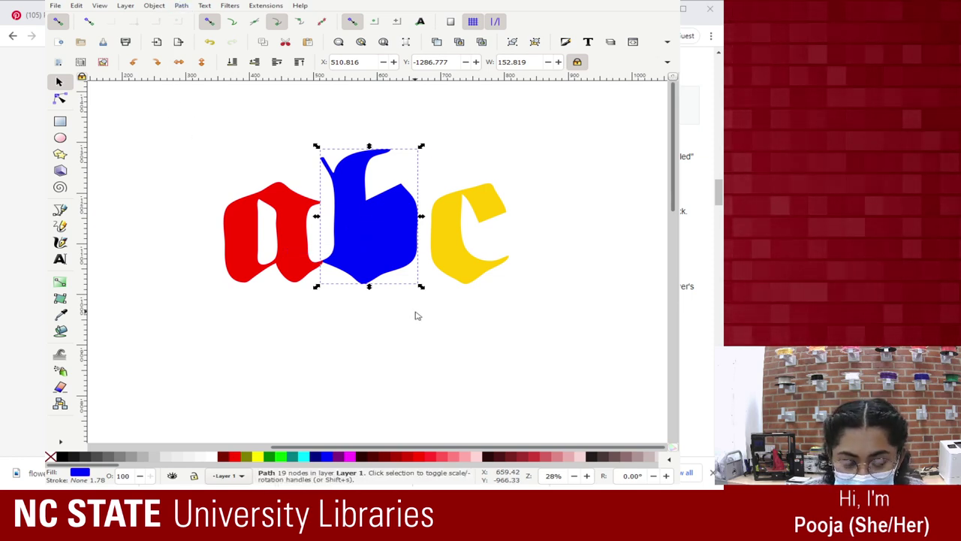
pyautogui.click(413, 316)
pyautogui.click(350, 214)
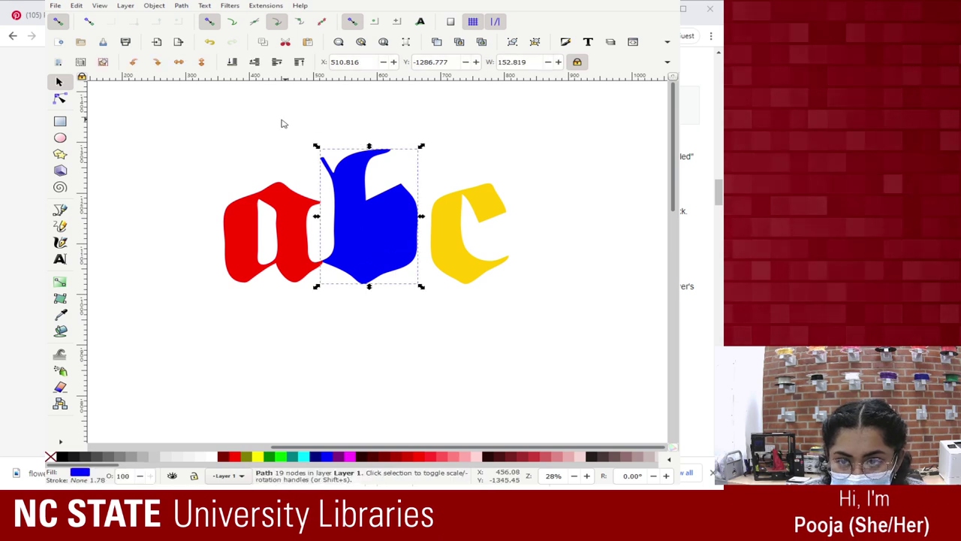
pyautogui.click(231, 62)
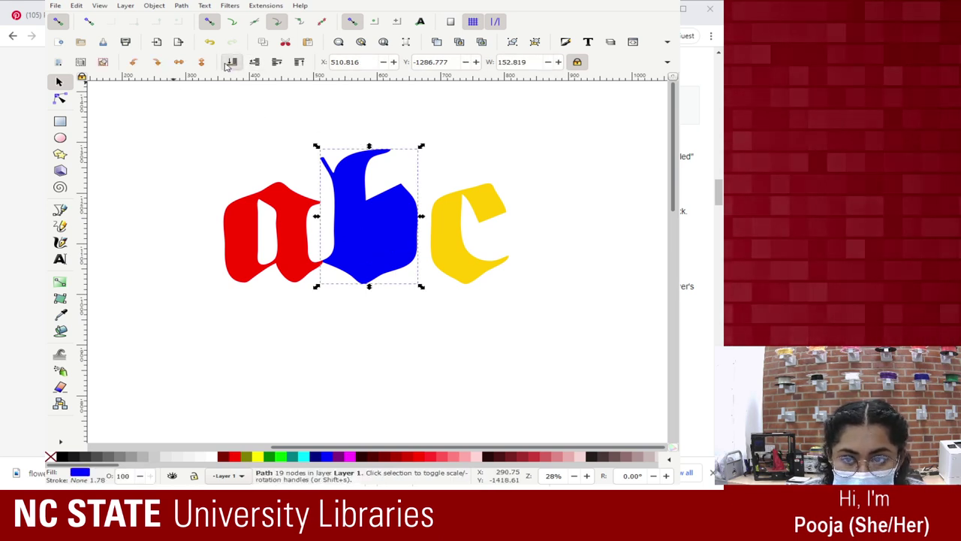
# Fill the inner counter of the blue b with White and cut it out of the letter's outline
pyautogui.click(385, 235)
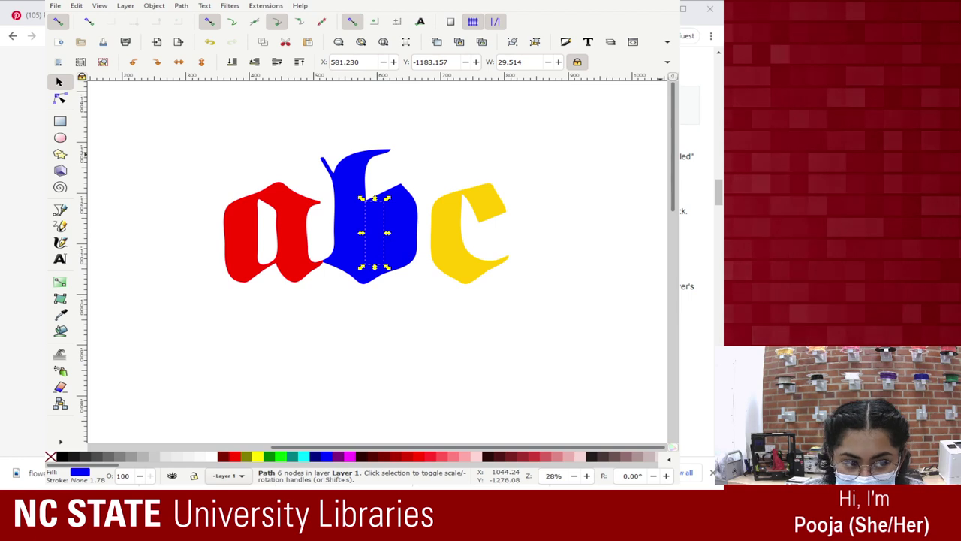
pyautogui.click(213, 458)
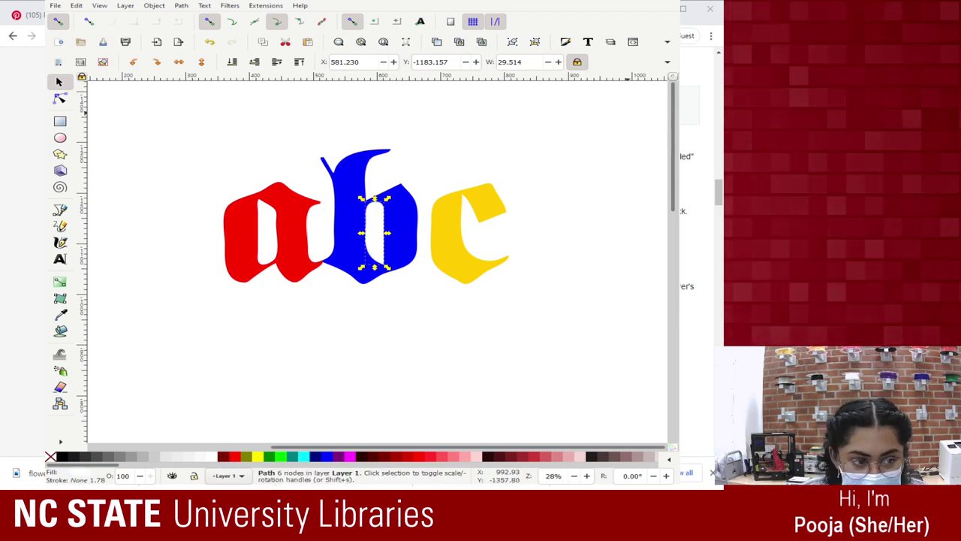
pyautogui.keyDown('shift'); pyautogui.click(405, 216); pyautogui.keyUp('shift')
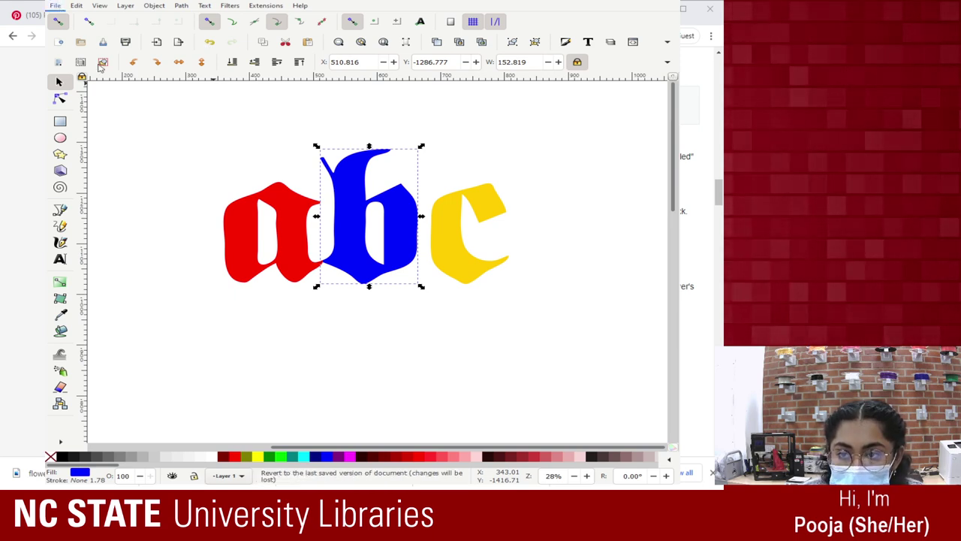
# Save the abc design document
pyautogui.hotkey('ctrl', 's')
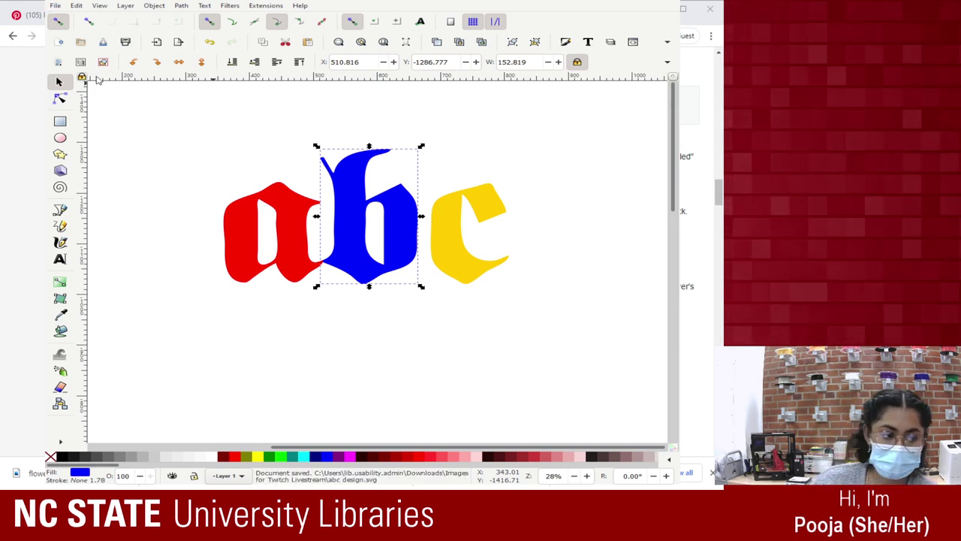
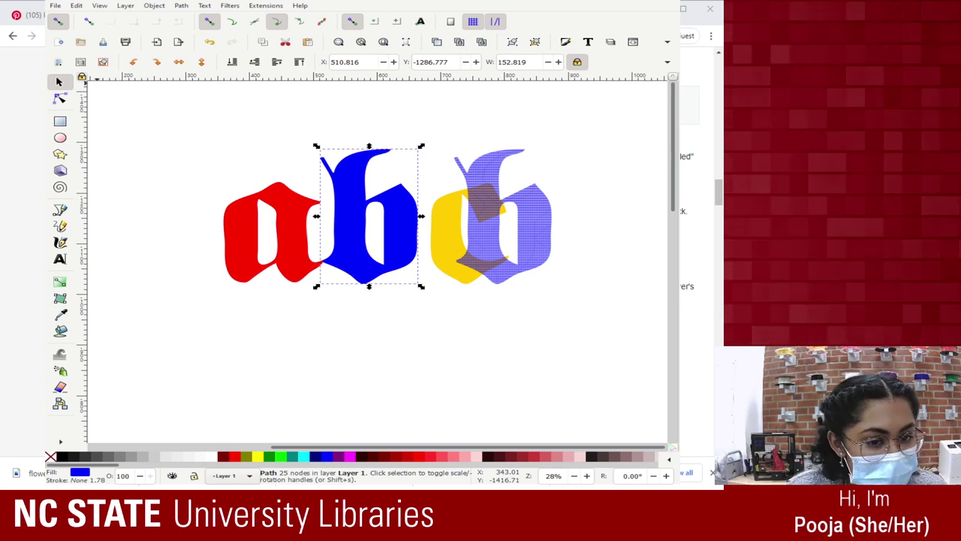
# Shift the solid blue b slightly away from the red a, and move the b stitch plan preview off the c to below the letters
pyautogui.click(473, 177)
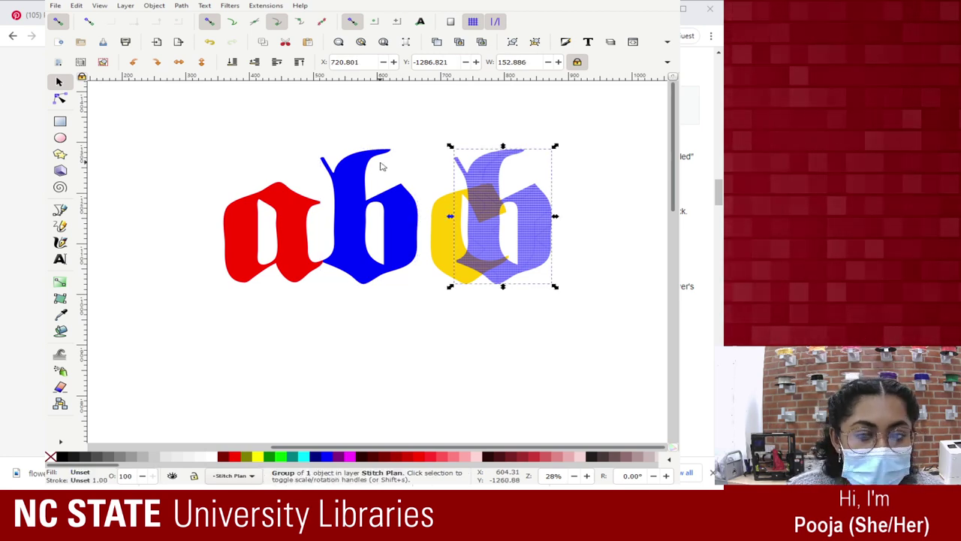
pyautogui.click(396, 209)
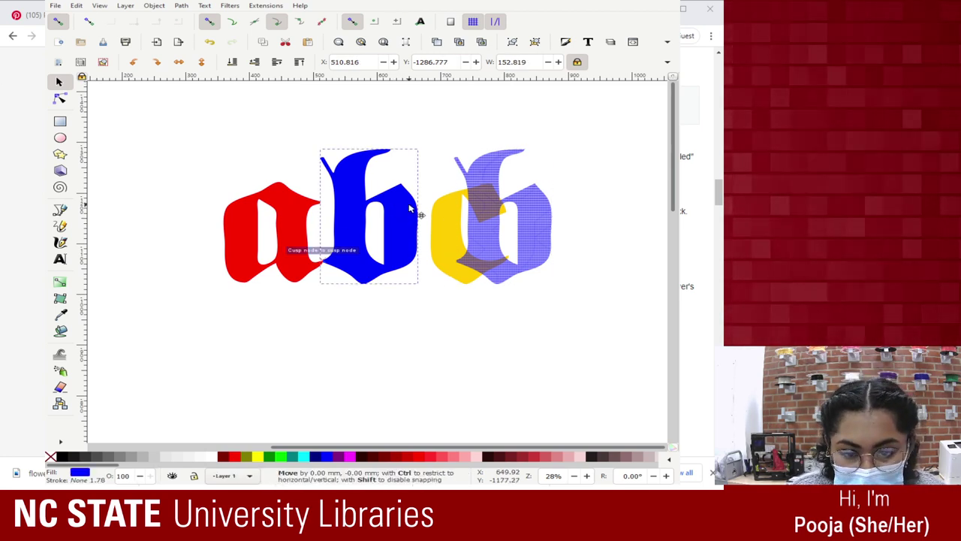
pyautogui.moveTo(408, 211); pyautogui.dragTo(405, 208)
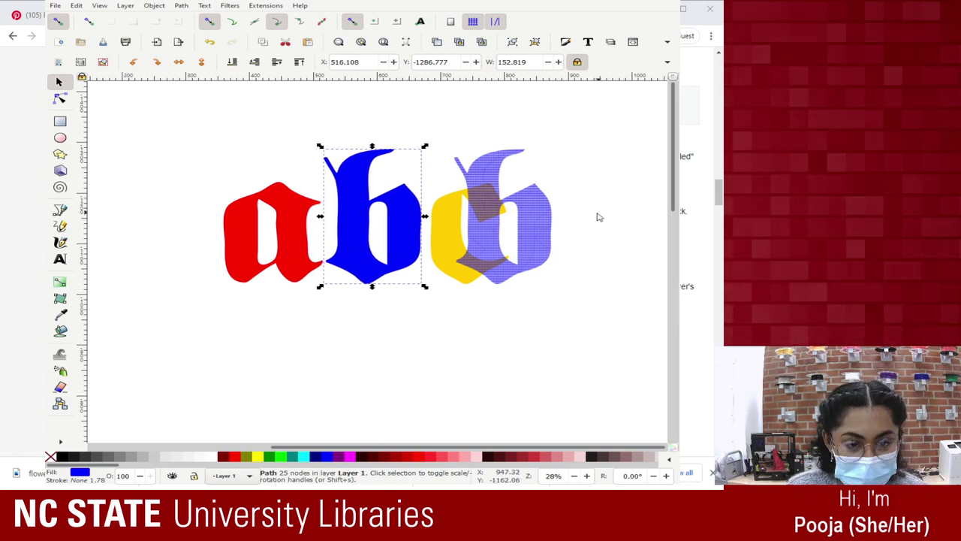
pyautogui.moveTo(535, 218); pyautogui.dragTo(392, 367)
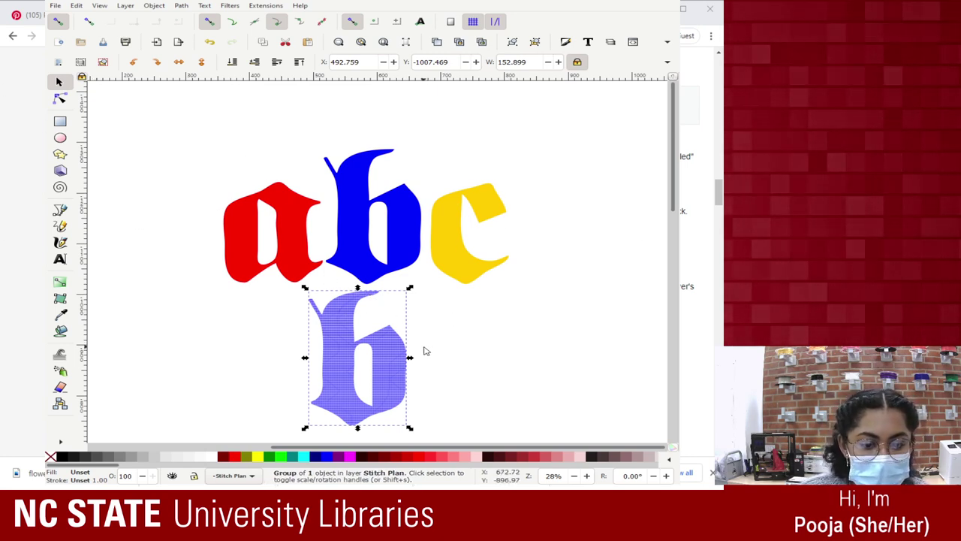
pyautogui.moveTo(349, 340); pyautogui.dragTo(389, 349)
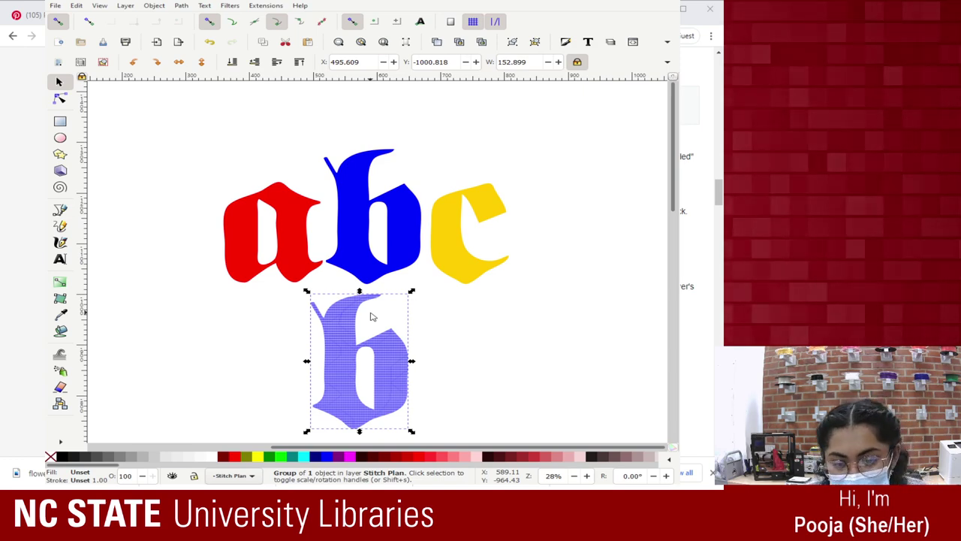
# Examine the stitch lines and travel paths of the b stitch plan up close, from its upper stem down to its base
pyautogui.scroll(2, 370, 317)
pyautogui.scroll(-2, 358, 347)
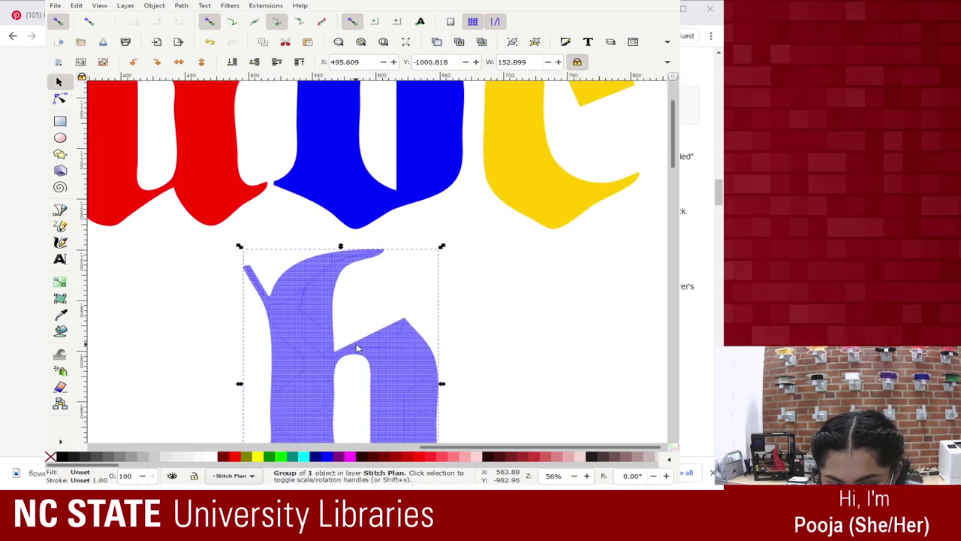
pyautogui.scroll(4, 358, 348)
pyautogui.scroll(-5, 255, 325)
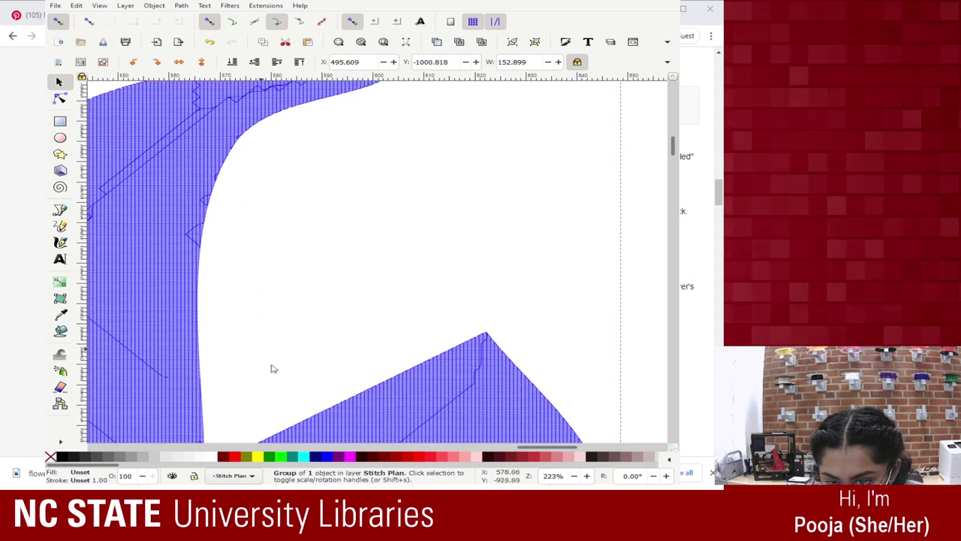
pyautogui.moveTo(530, 449); pyautogui.dragTo(495, 451)
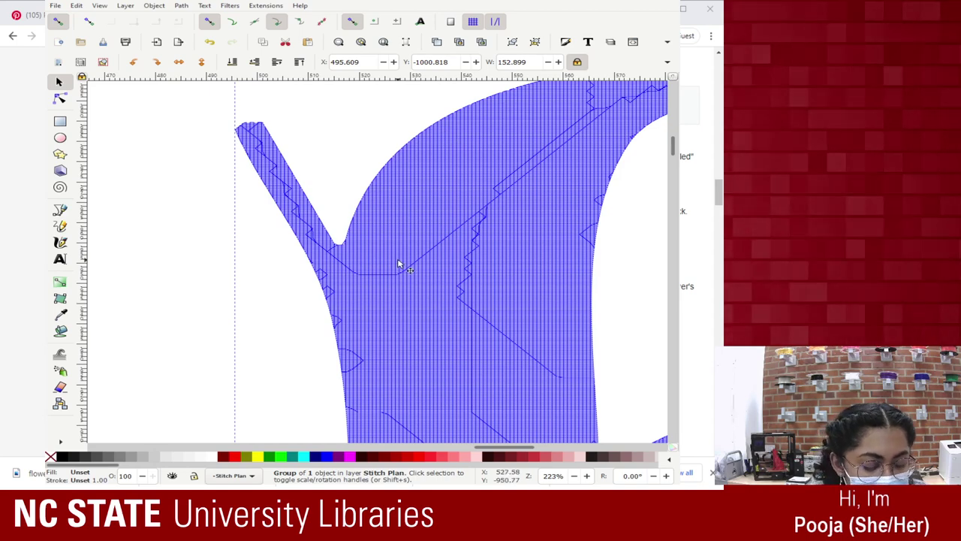
pyautogui.scroll(2, 398, 263)
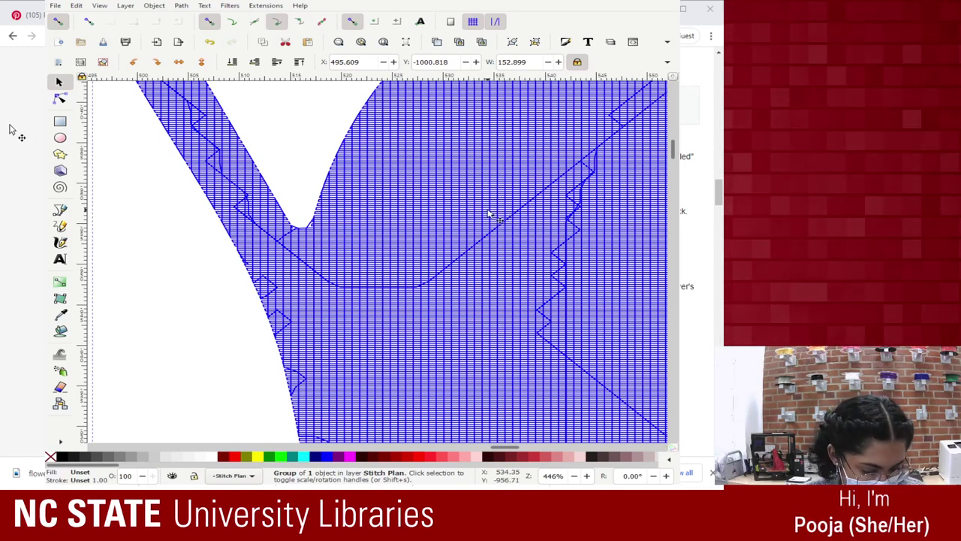
pyautogui.scroll(-1, 601, 158)
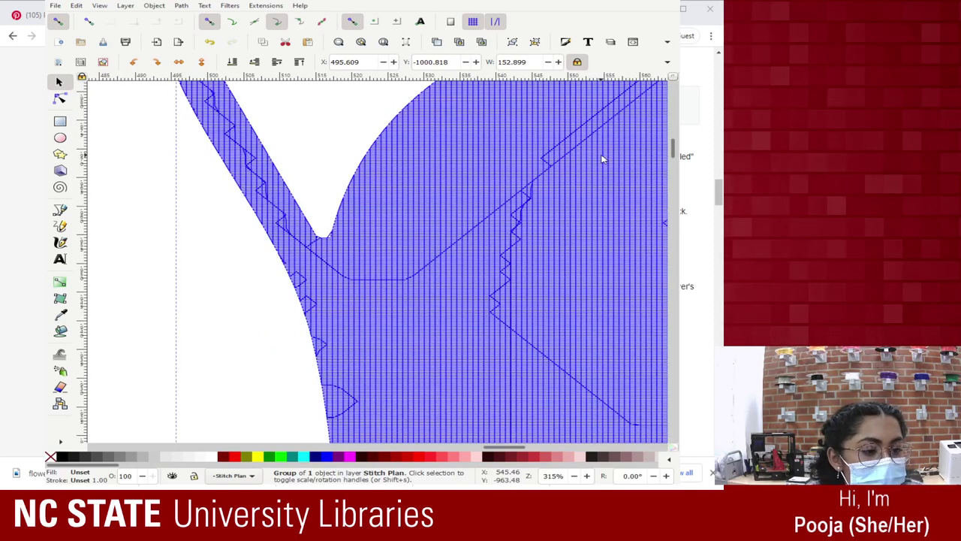
pyautogui.scroll(-2, 601, 159)
pyautogui.scroll(-3, 516, 214)
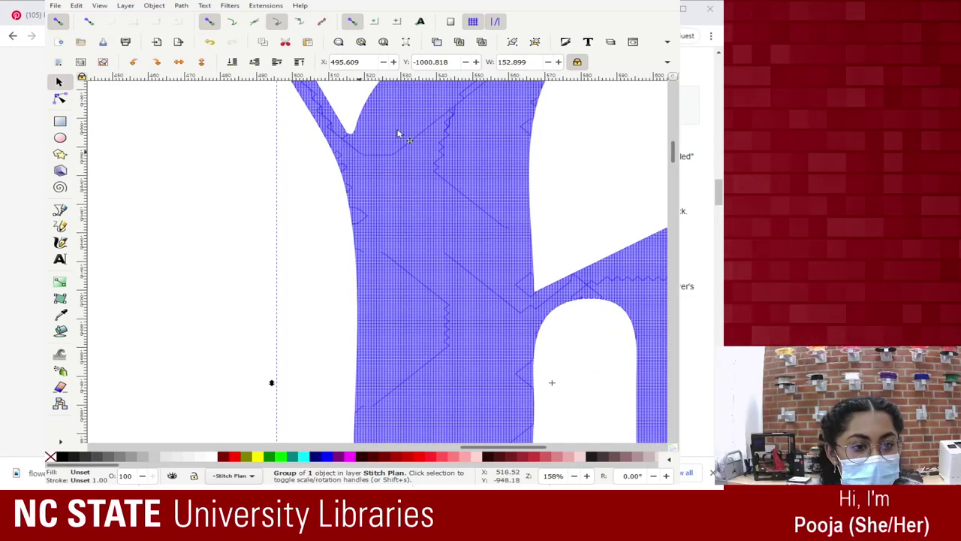
pyautogui.scroll(-6, 583, 203)
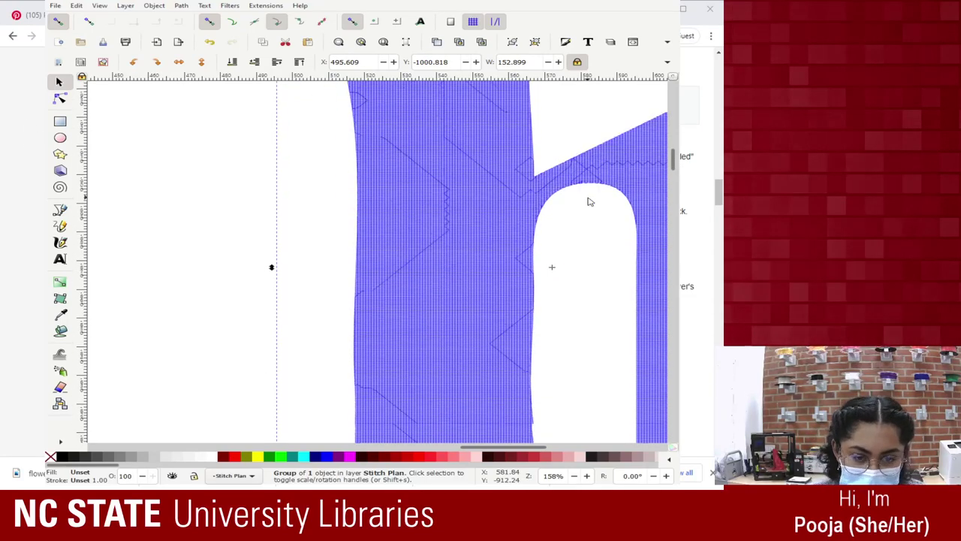
pyautogui.scroll(-3, 564, 189)
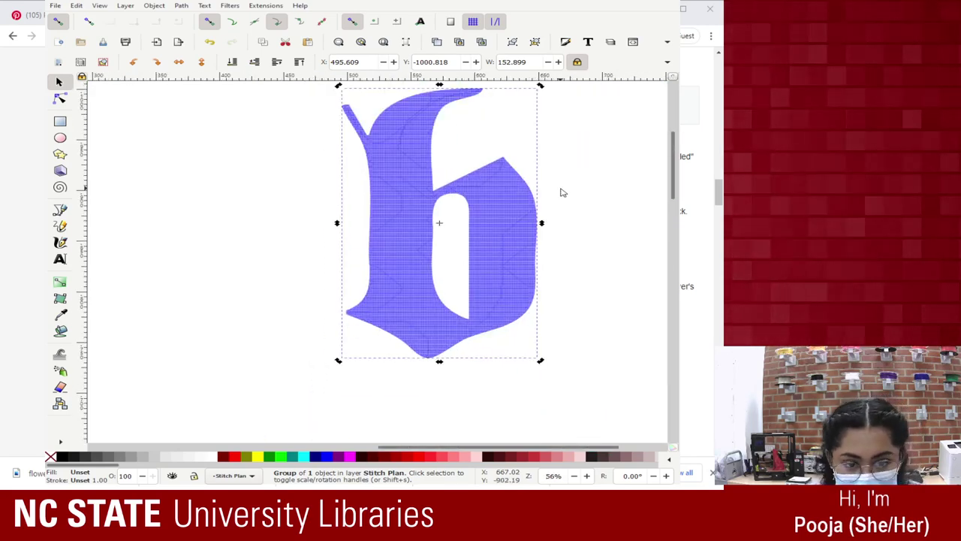
pyautogui.scroll(3, 560, 192)
pyautogui.scroll(8, 508, 270)
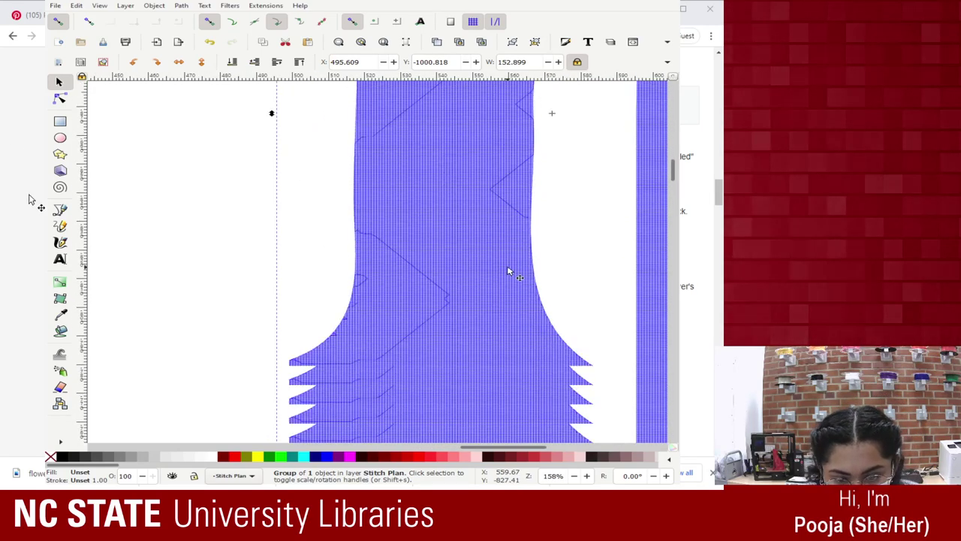
pyautogui.scroll(-12, 362, 292)
pyautogui.scroll(18, 363, 293)
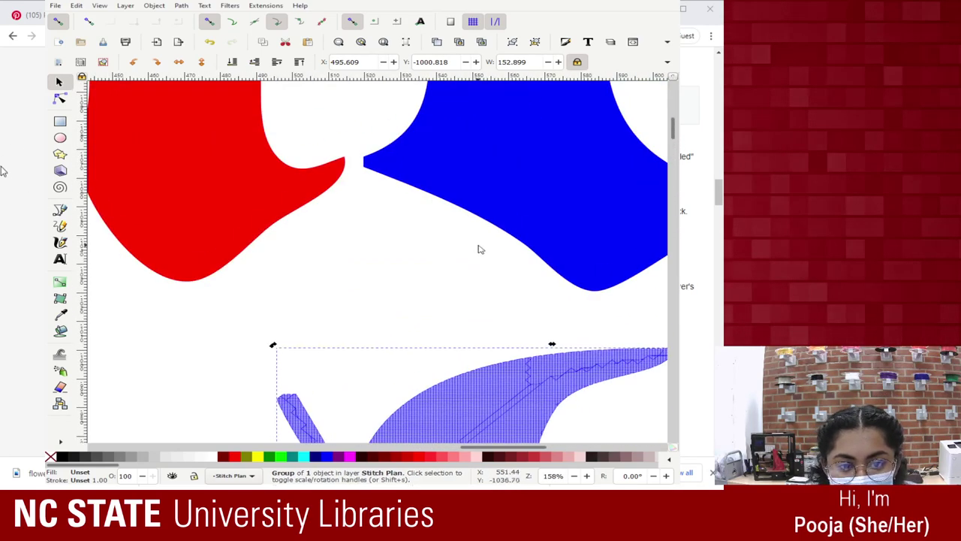
# Display the path nodes of the solid blue b with the Node tool and examine them along its outline
pyautogui.click(483, 257)
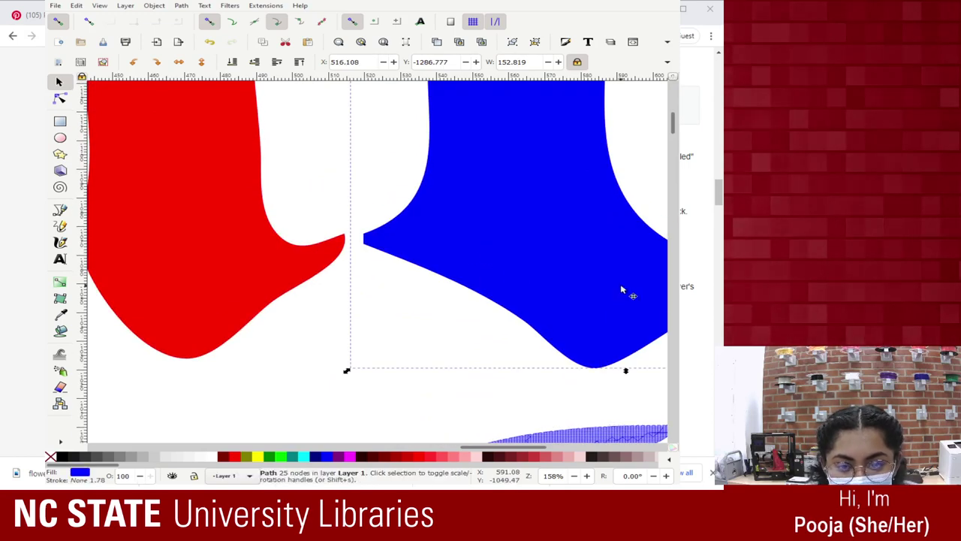
pyautogui.click(60, 99)
pyautogui.scroll(10, 568, 272)
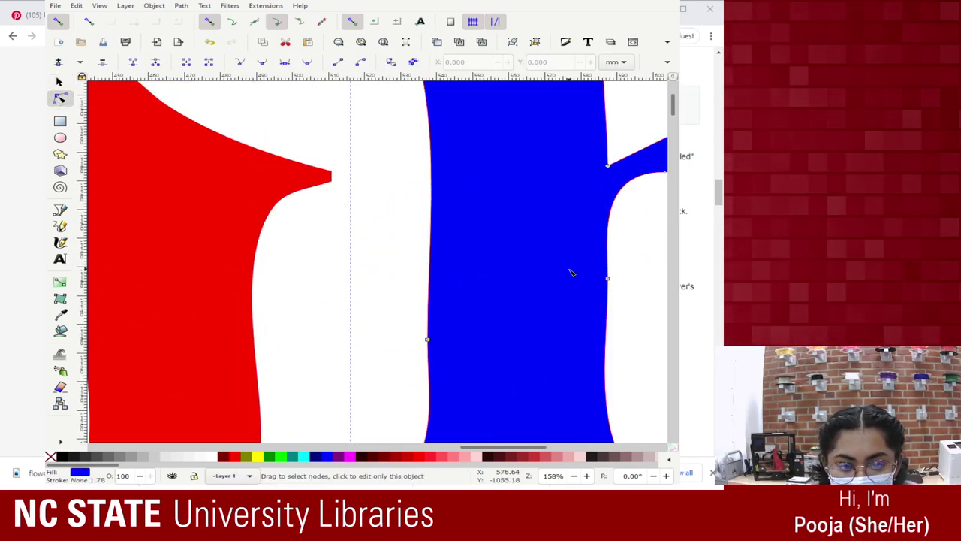
pyautogui.scroll(-5, 577, 292)
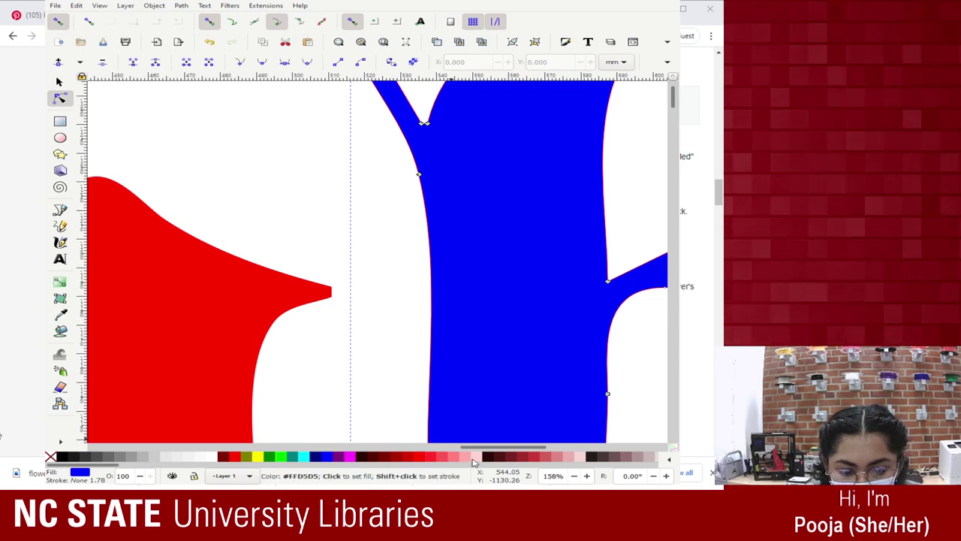
pyautogui.moveTo(474, 451); pyautogui.dragTo(516, 451)
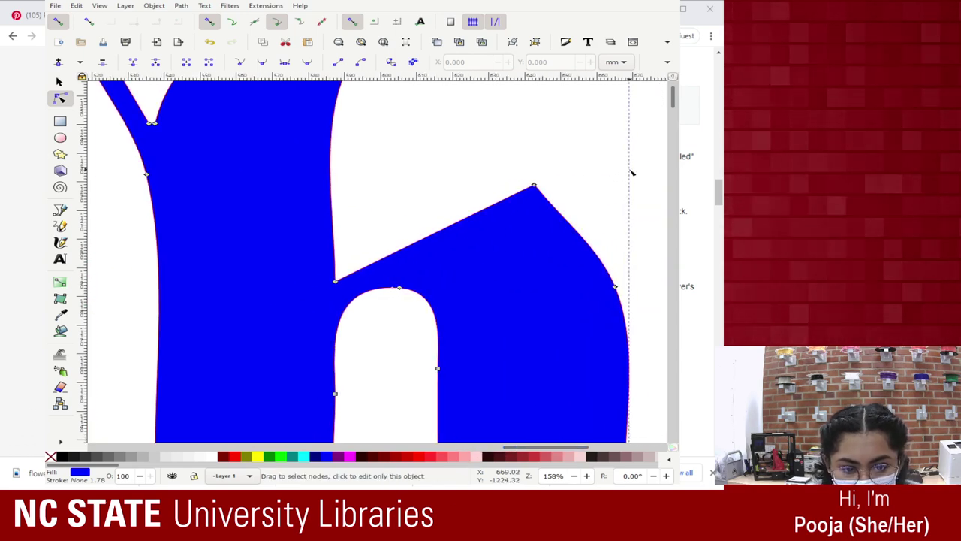
pyautogui.scroll(-15, 405, 253)
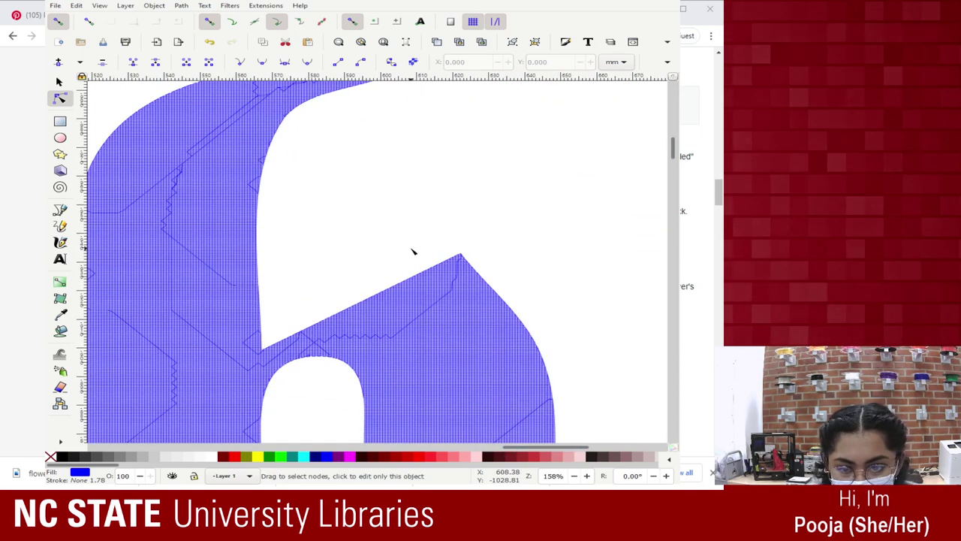
# Display the nodes of the b stitch plan path and inspect them at close and full-letter zoom
pyautogui.press('-')
pyautogui.press('-')
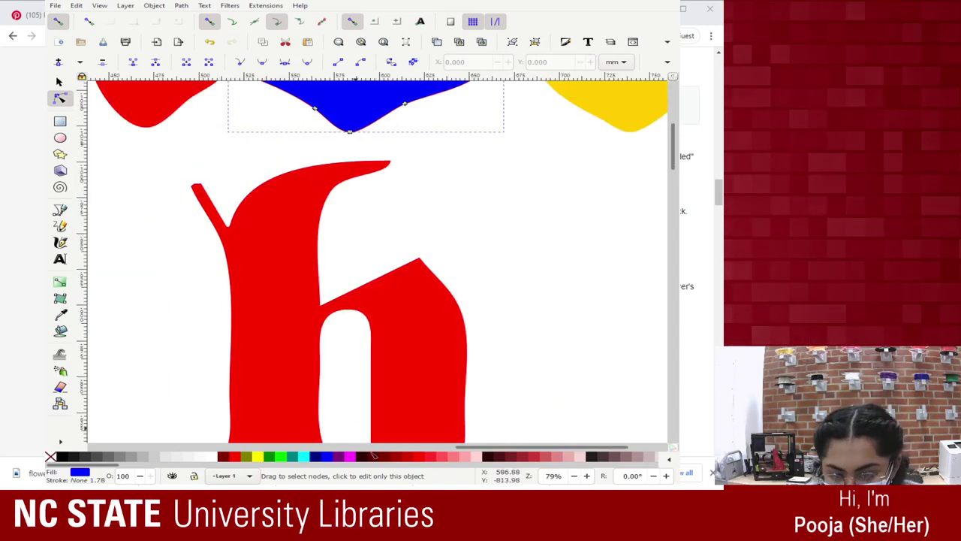
pyautogui.moveTo(517, 449); pyautogui.dragTo(479, 448)
pyautogui.scroll(-3, 515, 150)
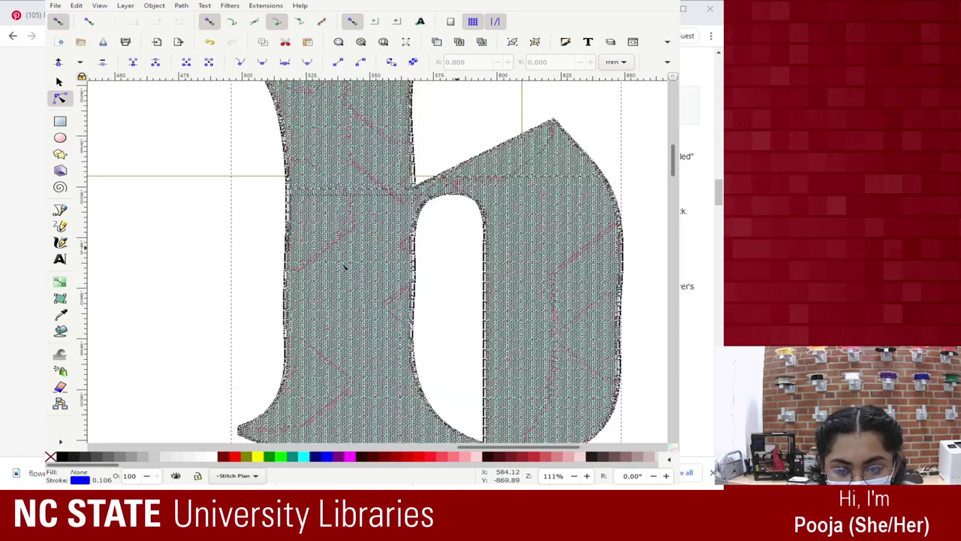
pyautogui.scroll(3, 341, 259)
pyautogui.scroll(1, 342, 259)
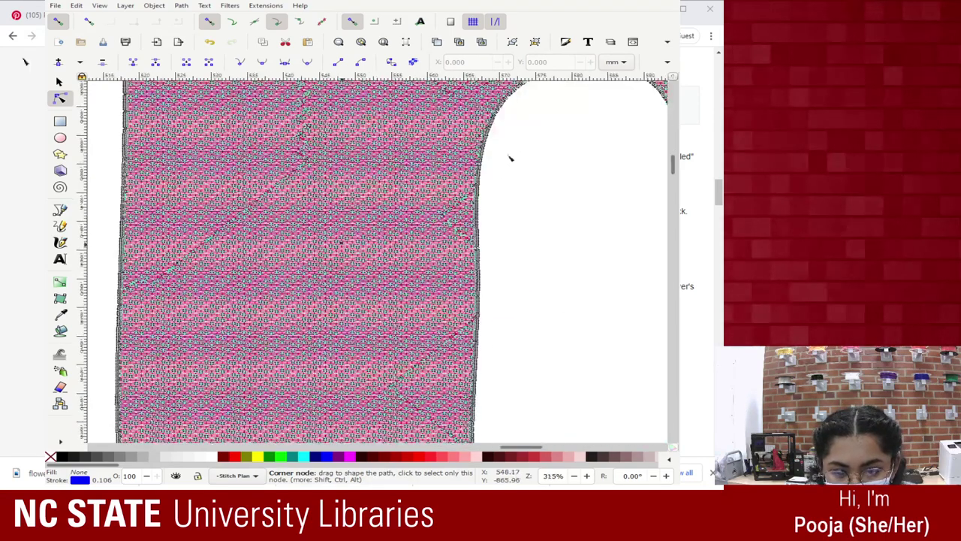
pyautogui.scroll(-3, 442, 228)
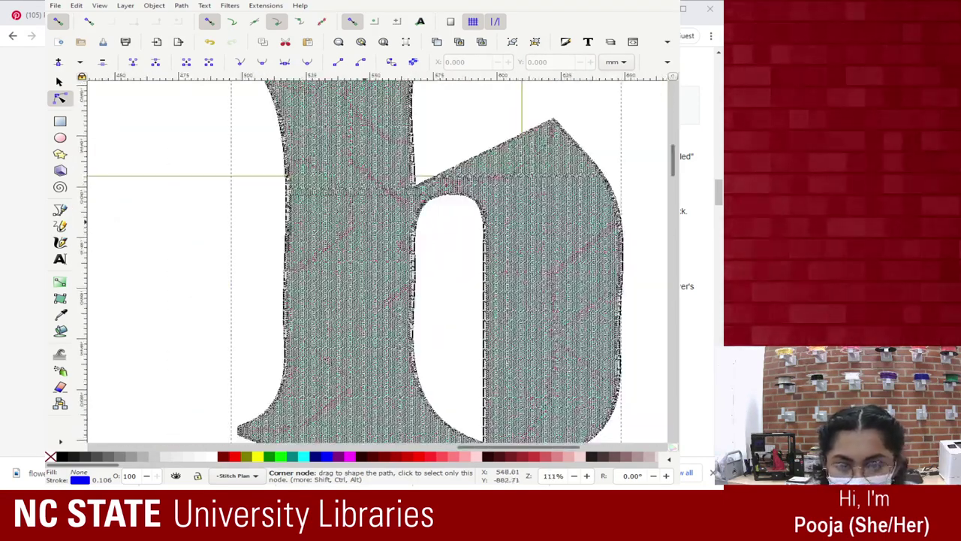
pyautogui.scroll(-1, 285, 200)
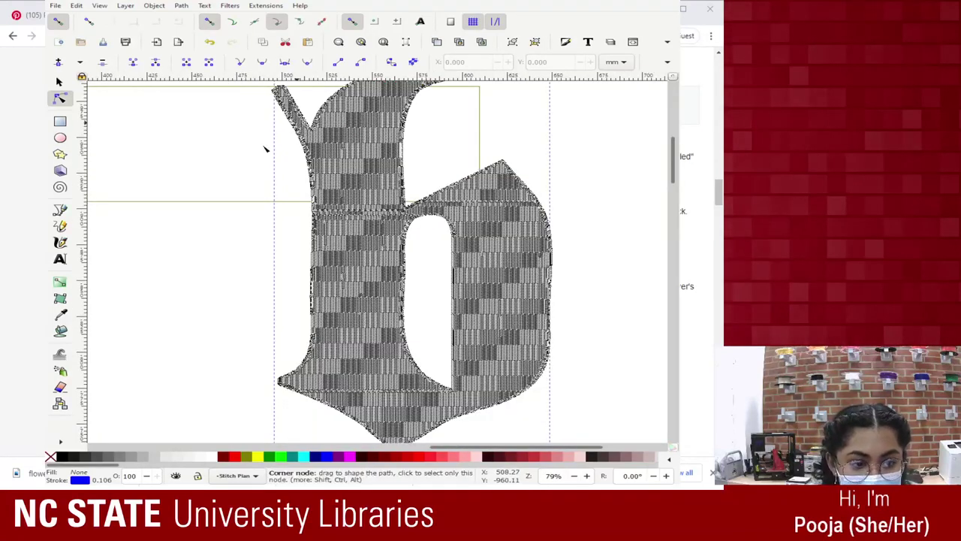
# Return to the Selector tool and examine the stitch rows and travel lines in the stitch plan's stem beside the inner opening
pyautogui.click(60, 82)
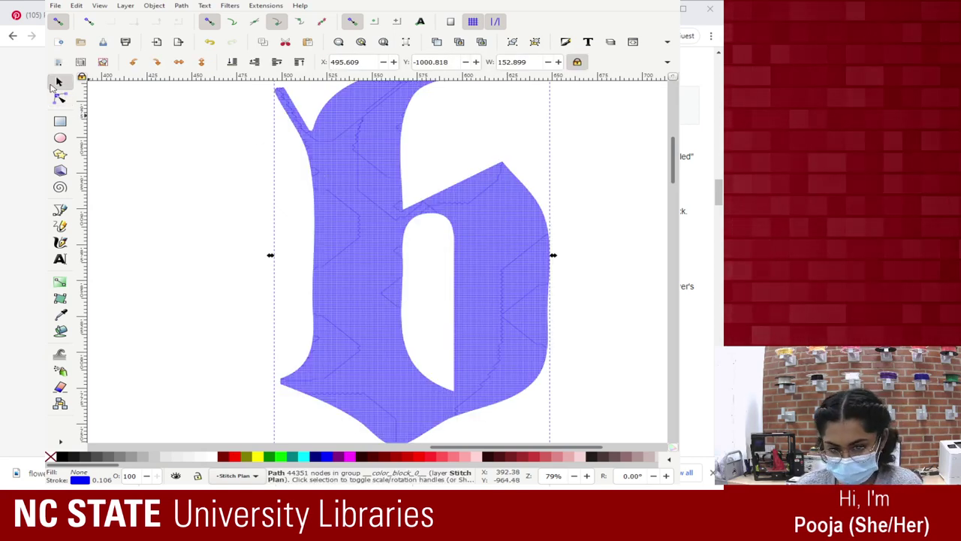
pyautogui.scroll(-5, 440, 300)
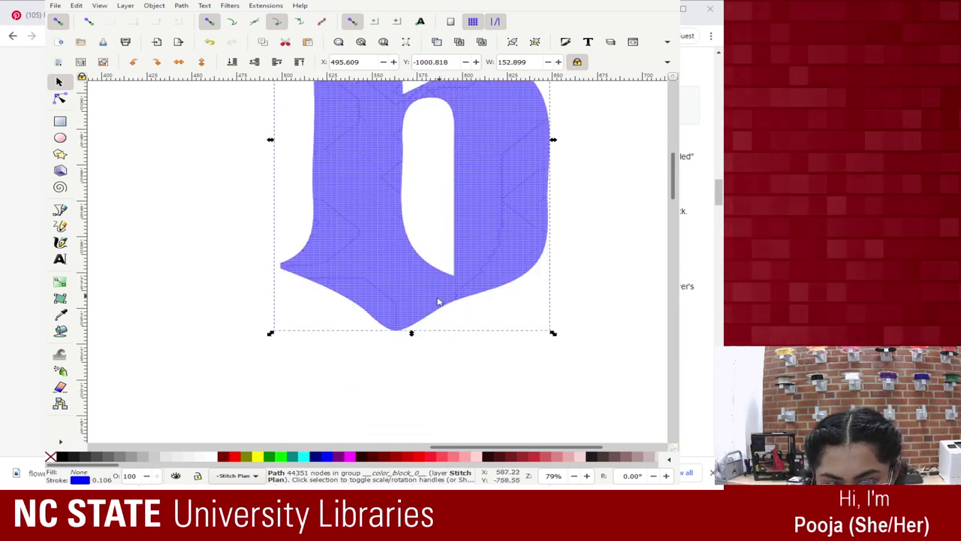
pyautogui.scroll(6, 442, 293)
pyautogui.scroll(2, 442, 293)
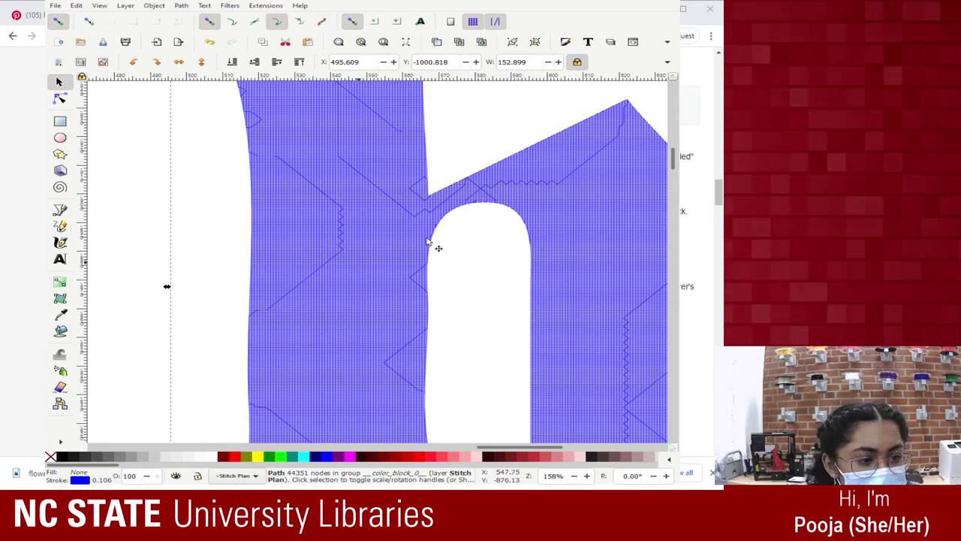
pyautogui.scroll(4, 489, 182)
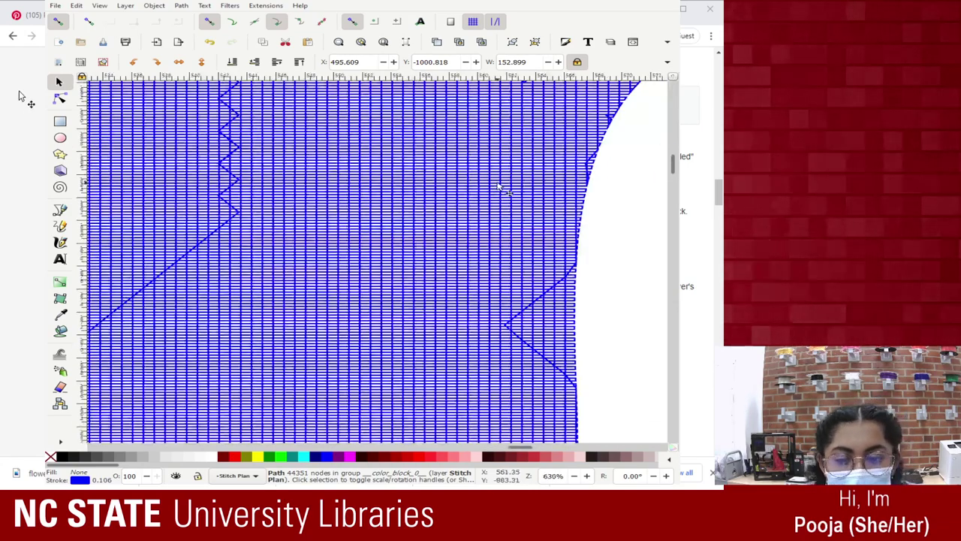
pyautogui.scroll(1, 500, 187)
pyautogui.scroll(-2, 348, 215)
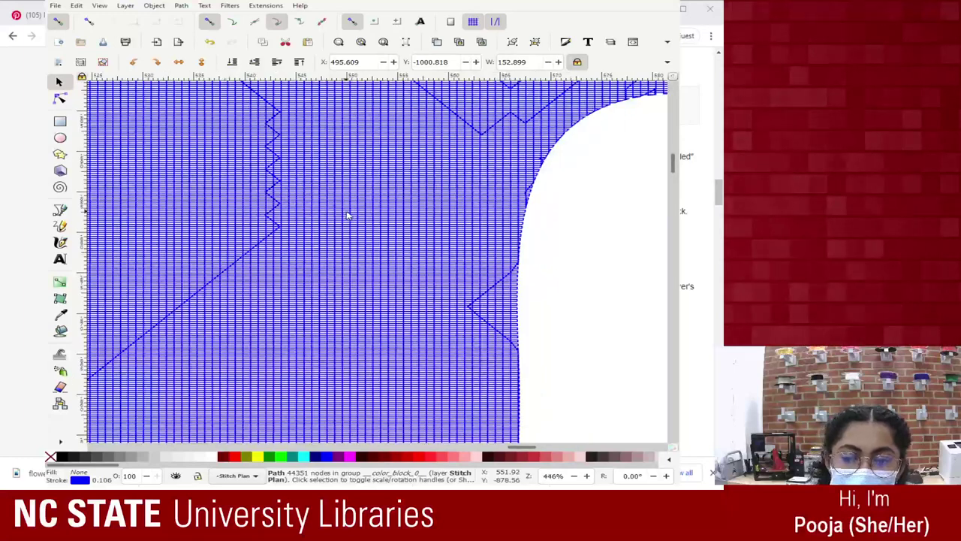
pyautogui.scroll(-5, 348, 216)
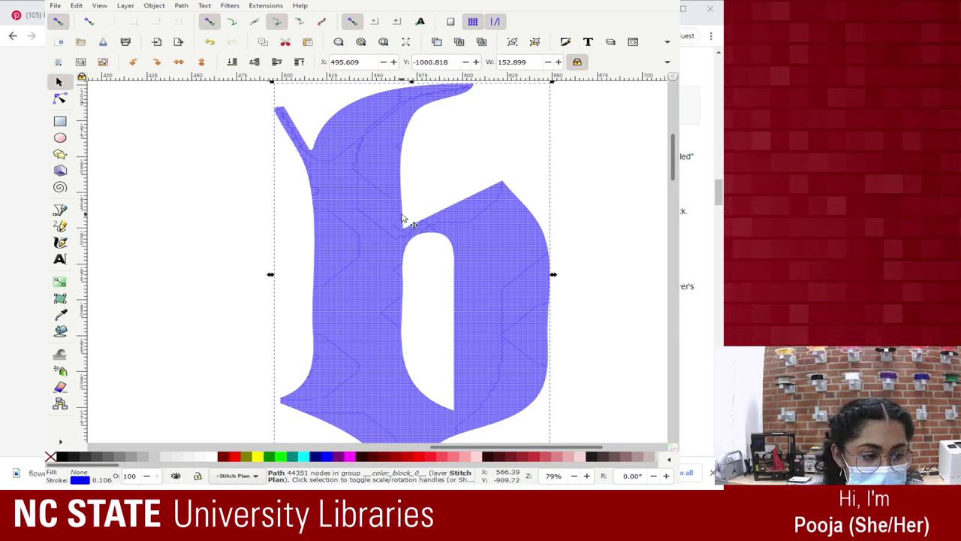
pyautogui.click(385, 268)
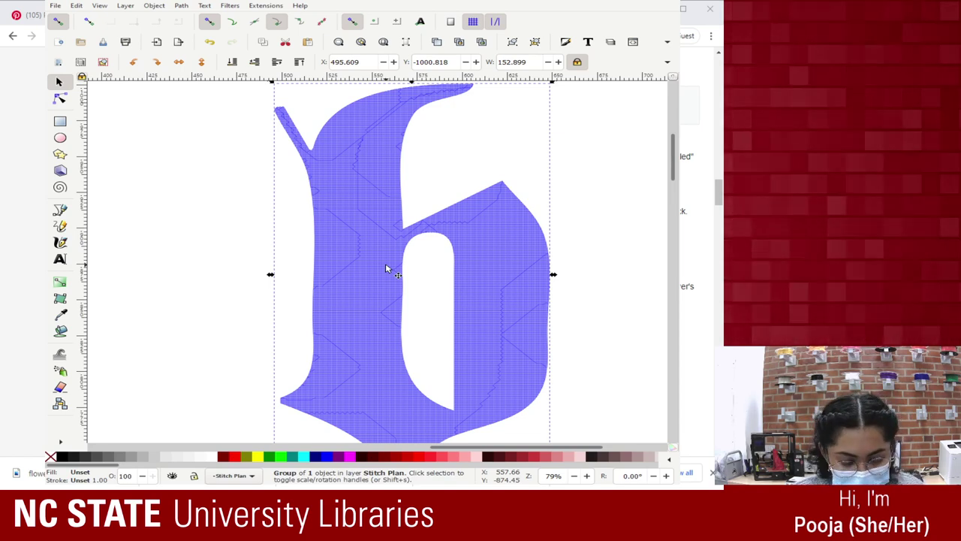
pyautogui.keyDown('ctrl'); pyautogui.scroll(6, 385, 268); pyautogui.keyUp('ctrl')
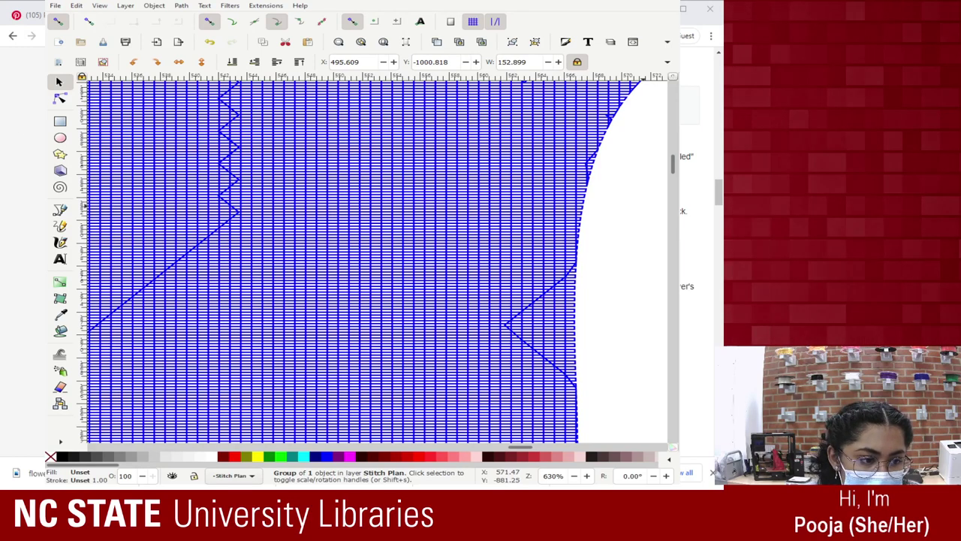
# Examine the b stitch plan's travel lines around its stem and inner opening, both in overview and up close
pyautogui.scroll(-4, 653, 223)
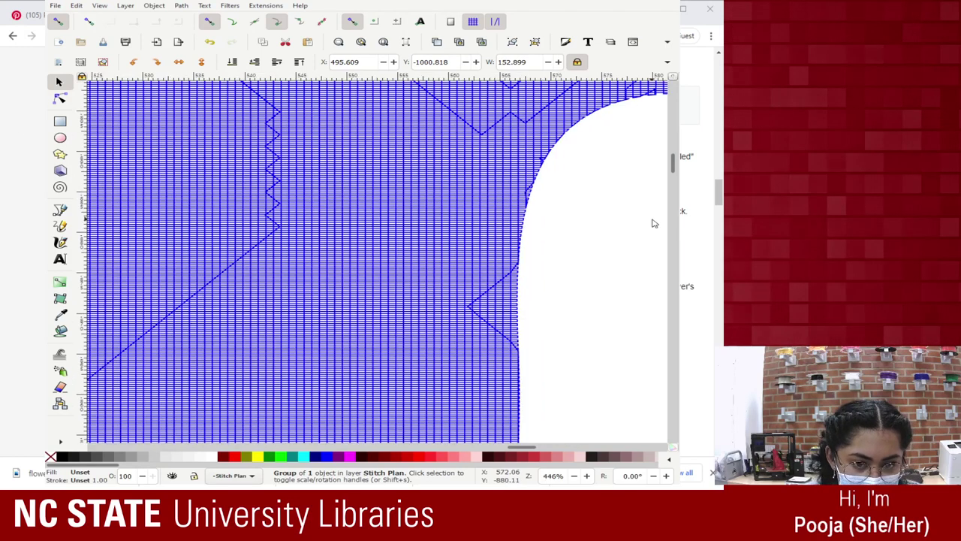
pyautogui.scroll(-1, 653, 223)
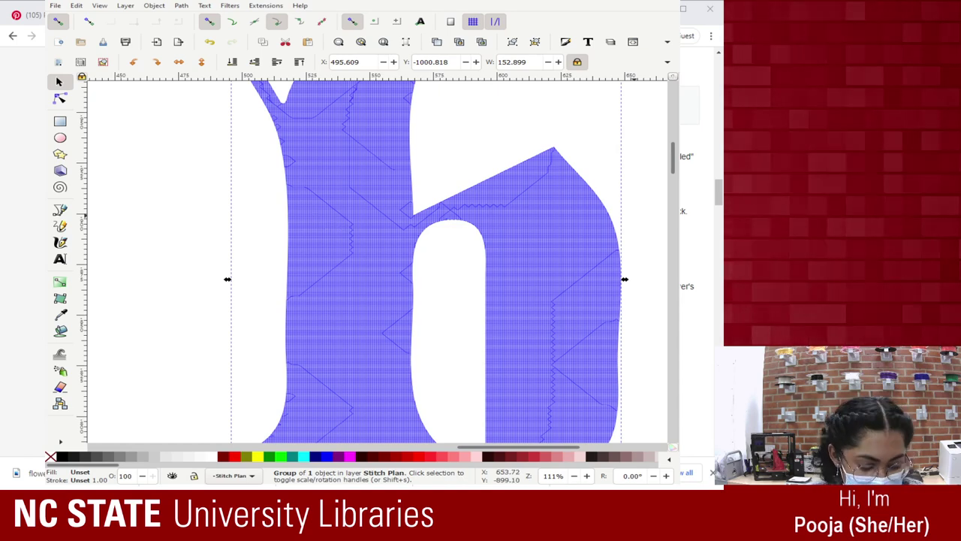
pyautogui.scroll(3, 378, 214)
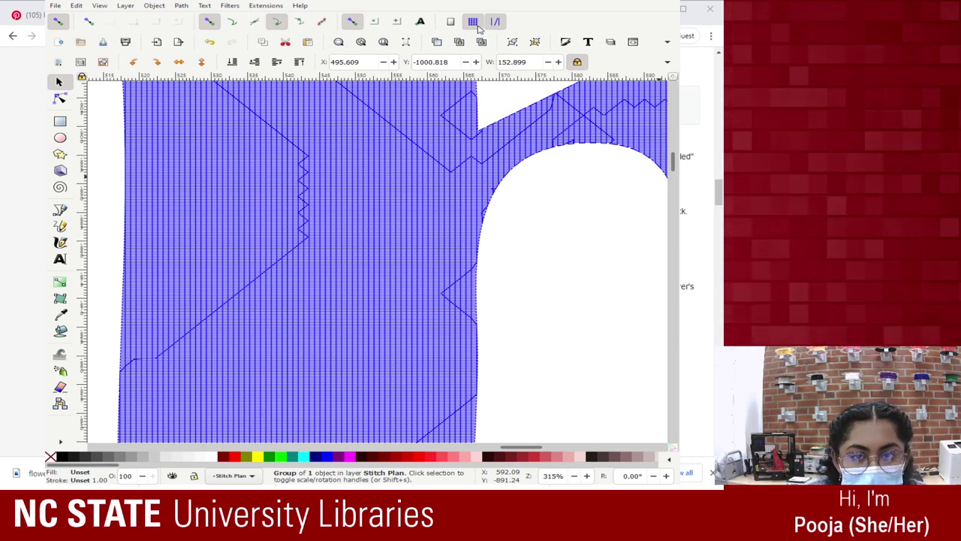
# Turn off snapping to grids, guides and paths, and disable snapping altogether
pyautogui.click(209, 23)
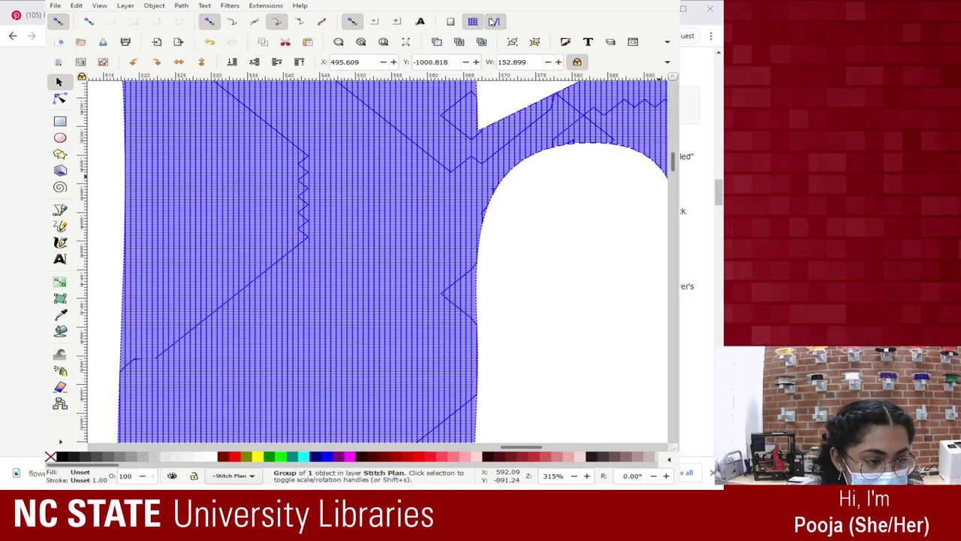
pyautogui.press('-')
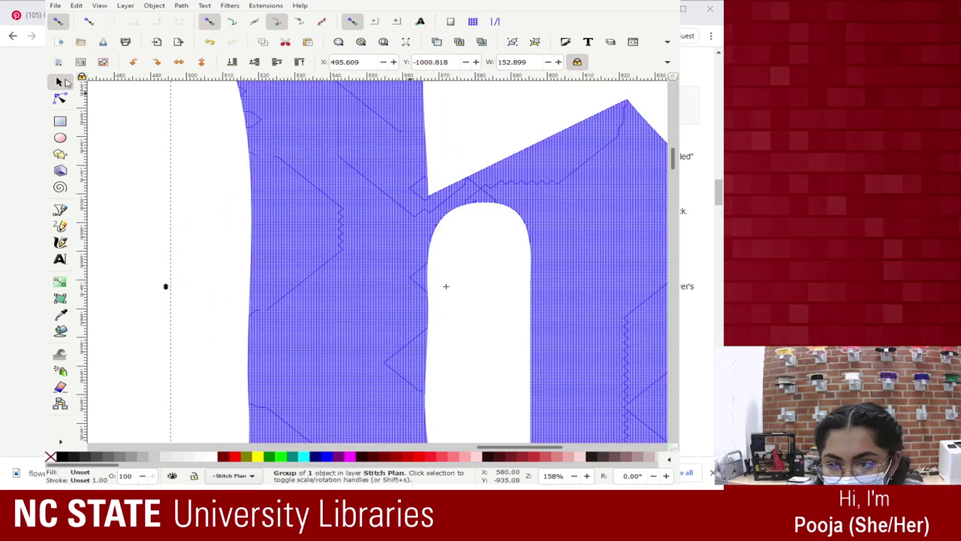
pyautogui.scroll(-4, 316, 156)
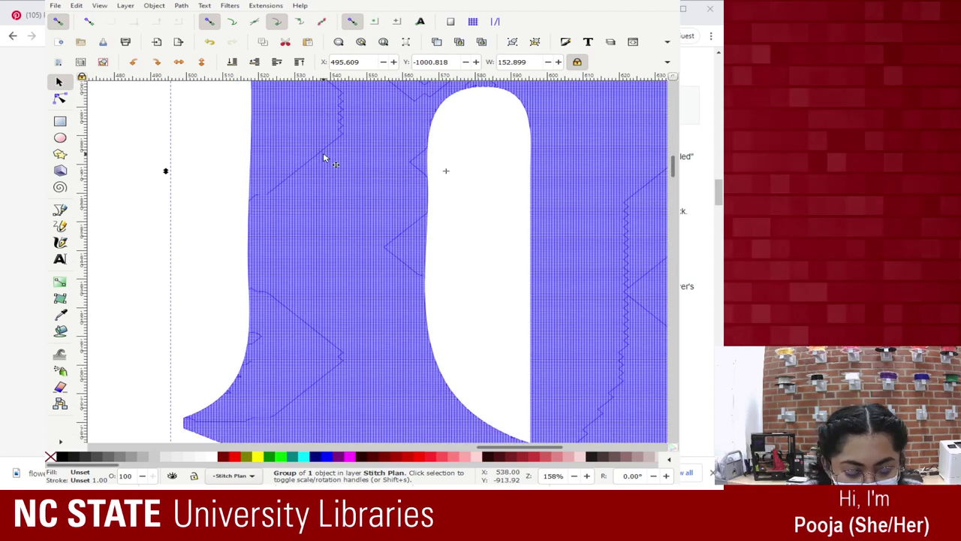
pyautogui.press('-')
pyautogui.press('-')
pyautogui.press('-')
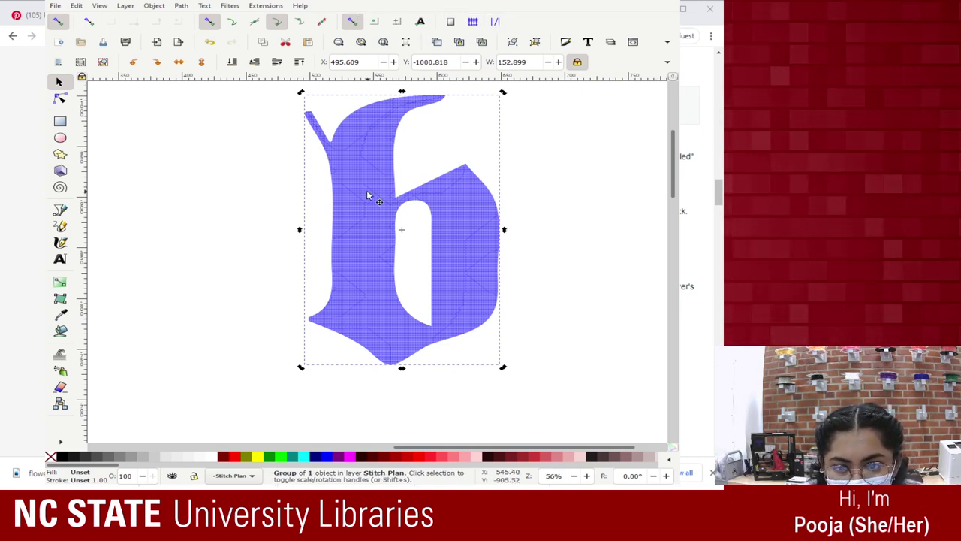
pyautogui.click(214, 25)
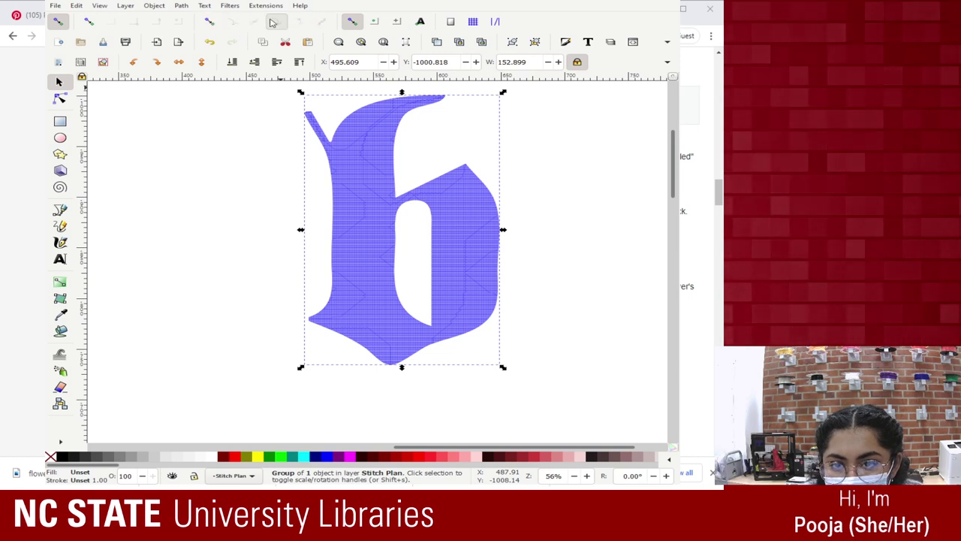
pyautogui.click(56, 23)
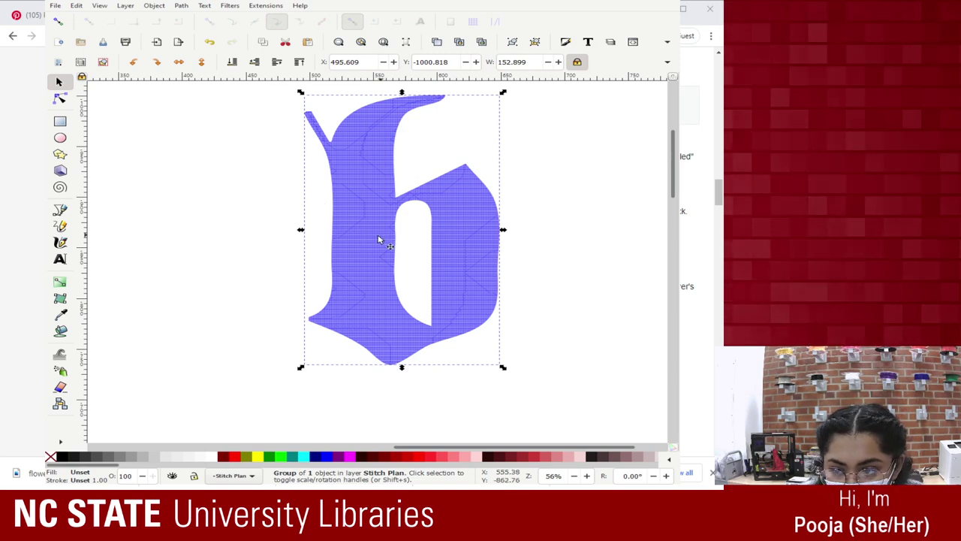
# Review the whole b stitch plan beneath the solid lettering and inspect its stitch lines at several zoom levels
pyautogui.scroll(-2, 365, 227)
pyautogui.scroll(1, 361, 228)
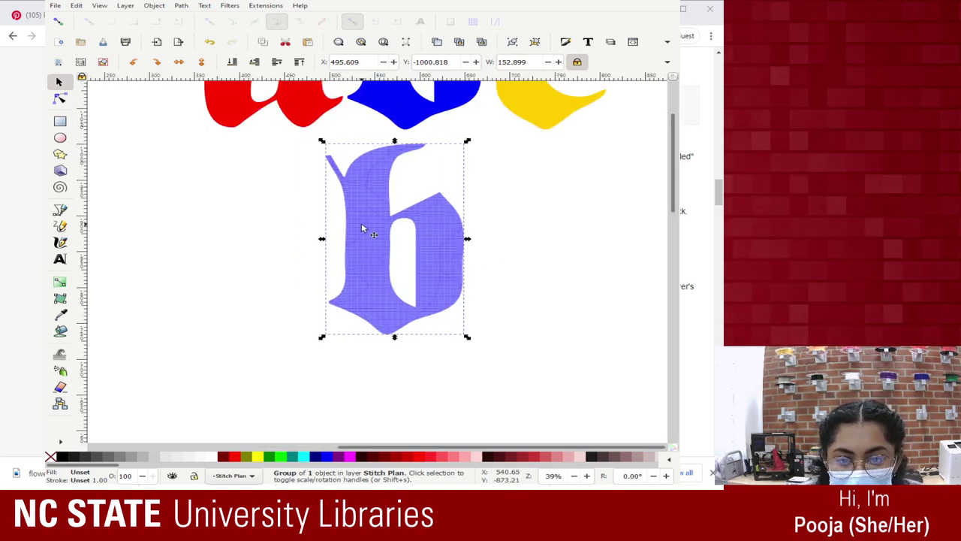
pyautogui.scroll(2, 359, 227)
pyautogui.scroll(3, 358, 226)
pyautogui.scroll(-2, 356, 222)
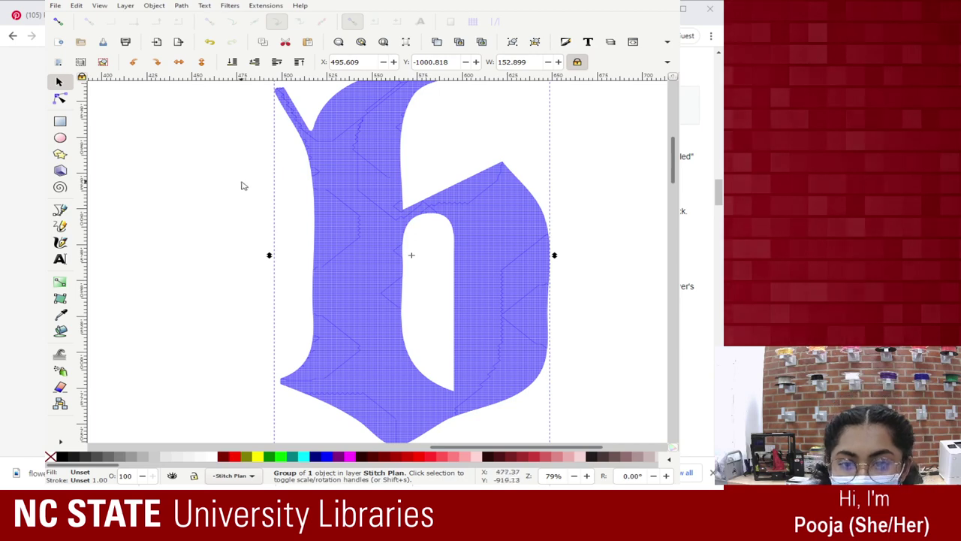
pyautogui.scroll(1, 268, 248)
pyautogui.scroll(-2, 290, 238)
pyautogui.keyDown('ctrl'); pyautogui.scroll(-1, 347, 245); pyautogui.keyUp('ctrl')
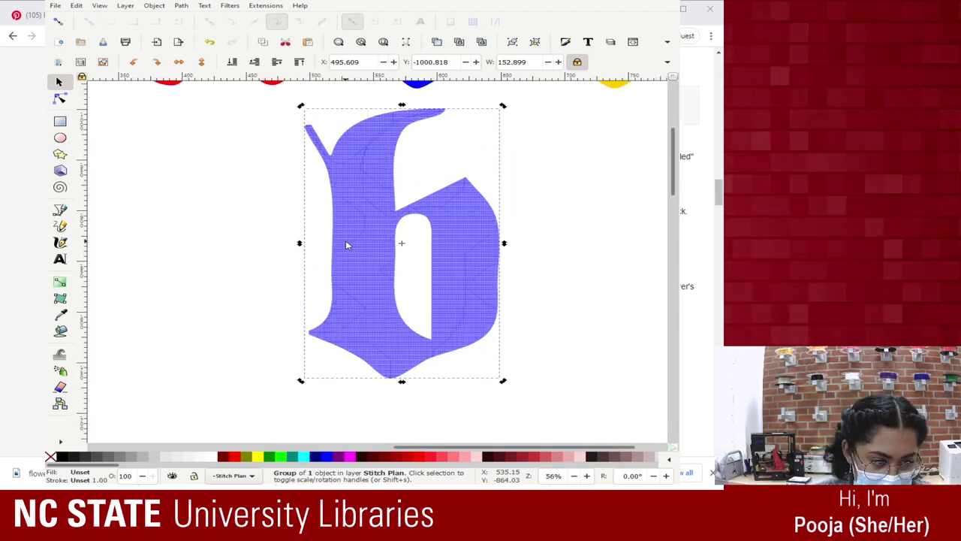
# Open the stitch simulator for the b design, pausing and resuming playback to watch the first underlay stitches
pyautogui.click(264, 8)
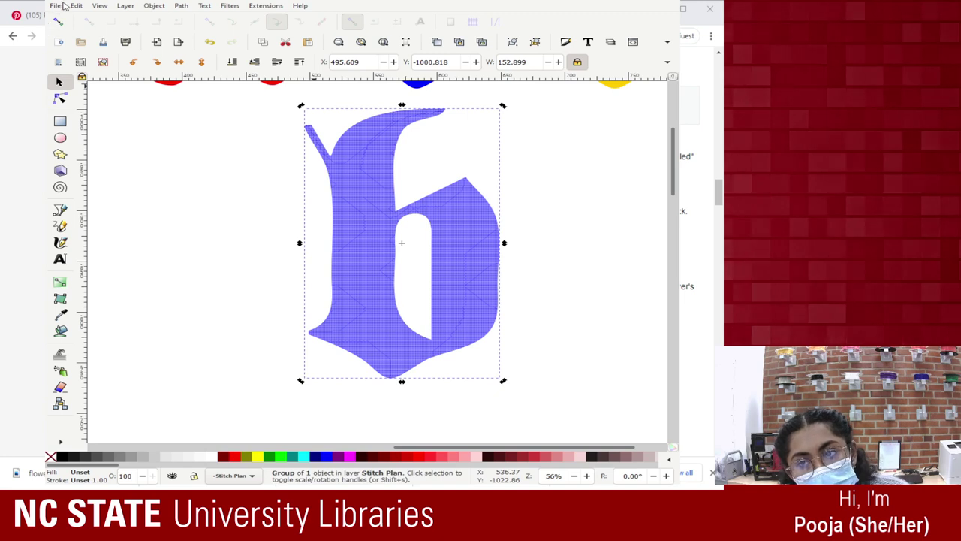
pyautogui.hotkey('ctrl', 's')
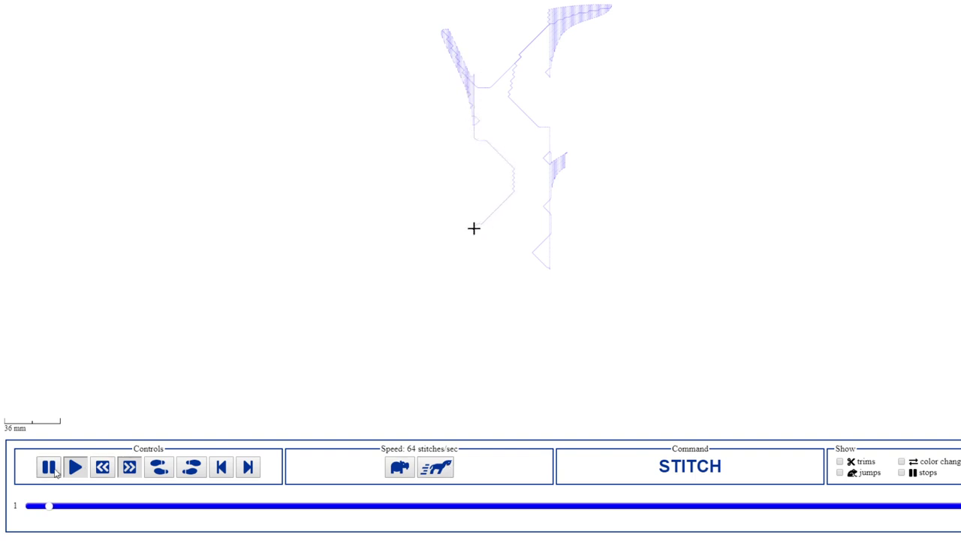
pyautogui.click(54, 468)
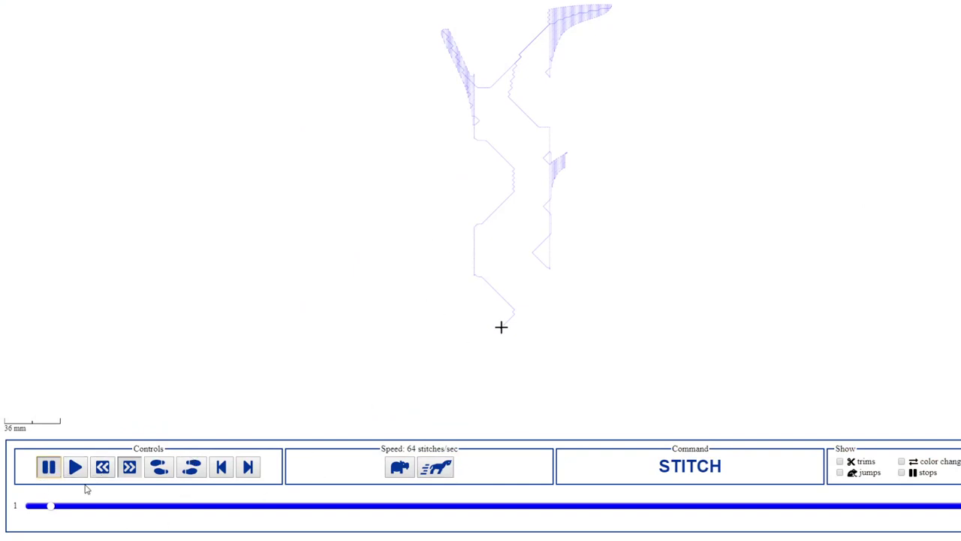
pyautogui.click(79, 474)
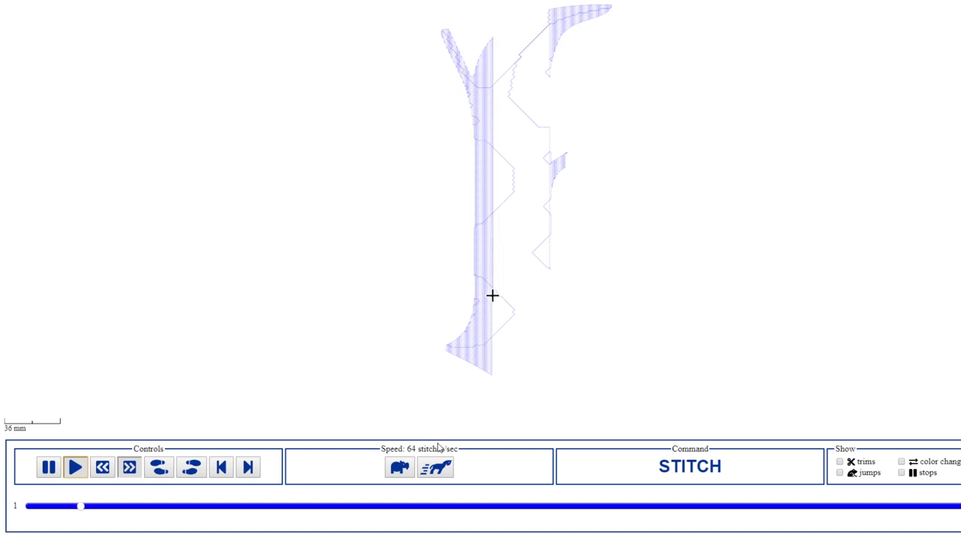
# Raise the simulation speed from the default to 4096 stitches/sec
pyautogui.click(446, 476)
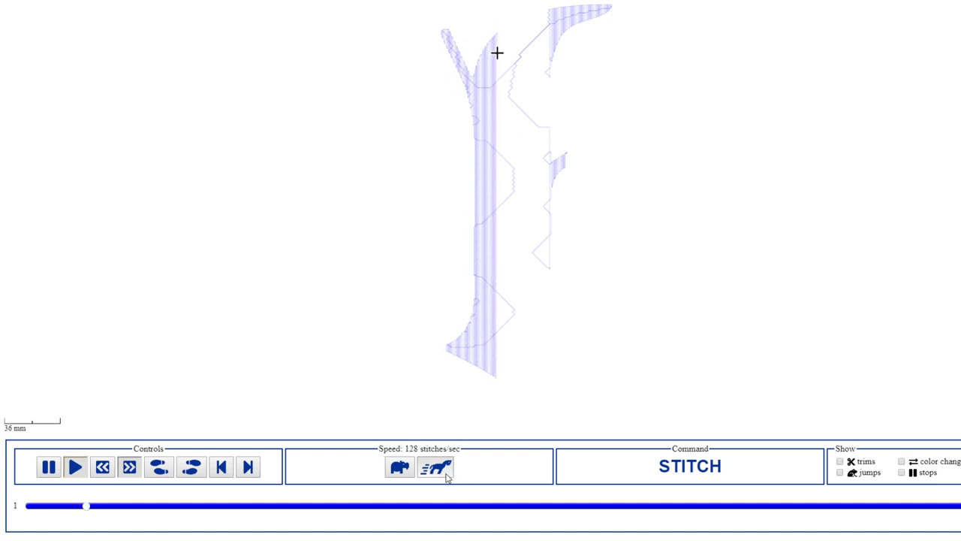
pyautogui.click(446, 476)
pyautogui.click(446, 476)
pyautogui.click(446, 476)
pyautogui.click(446, 476)
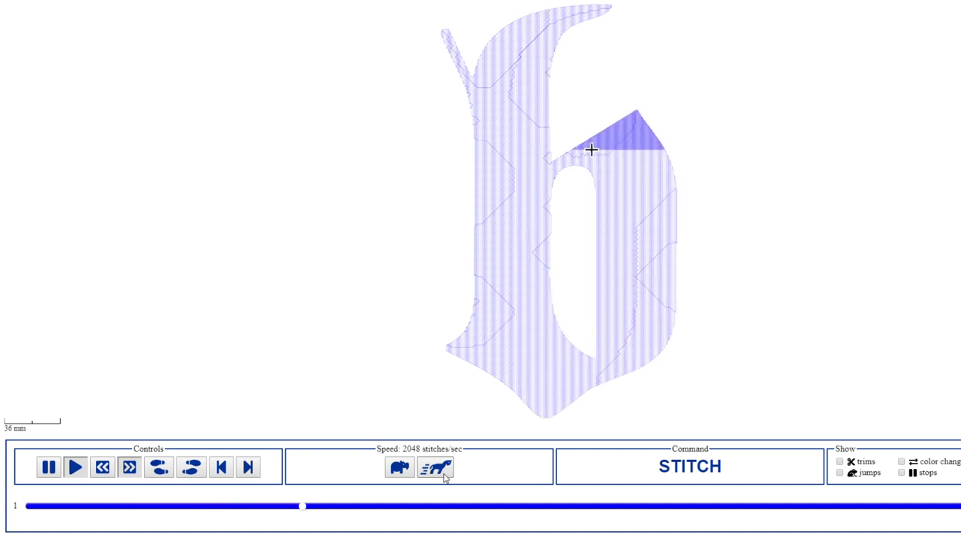
pyautogui.click(446, 476)
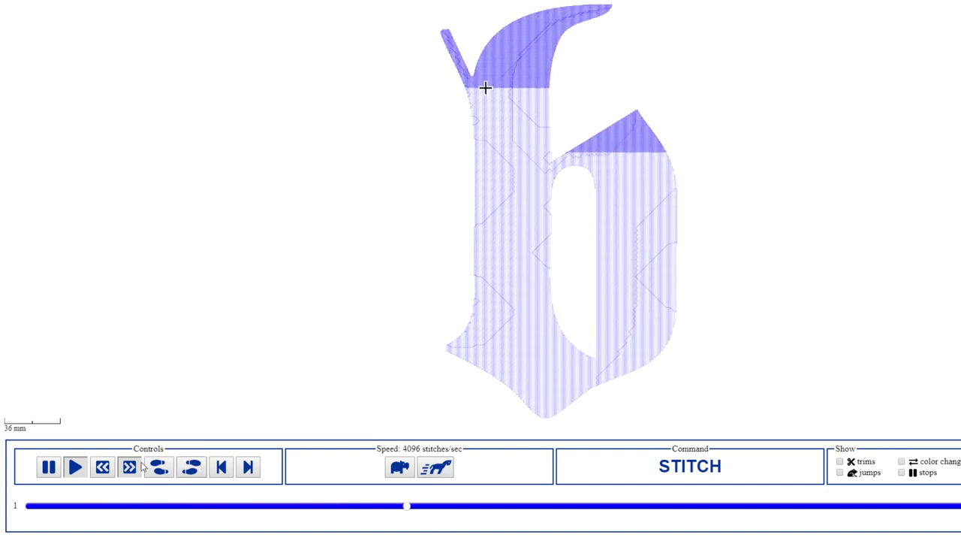
# Pause and resume the simulation, move its window over the drawing canvas, and let it play to the last stitch
pyautogui.click(48, 468)
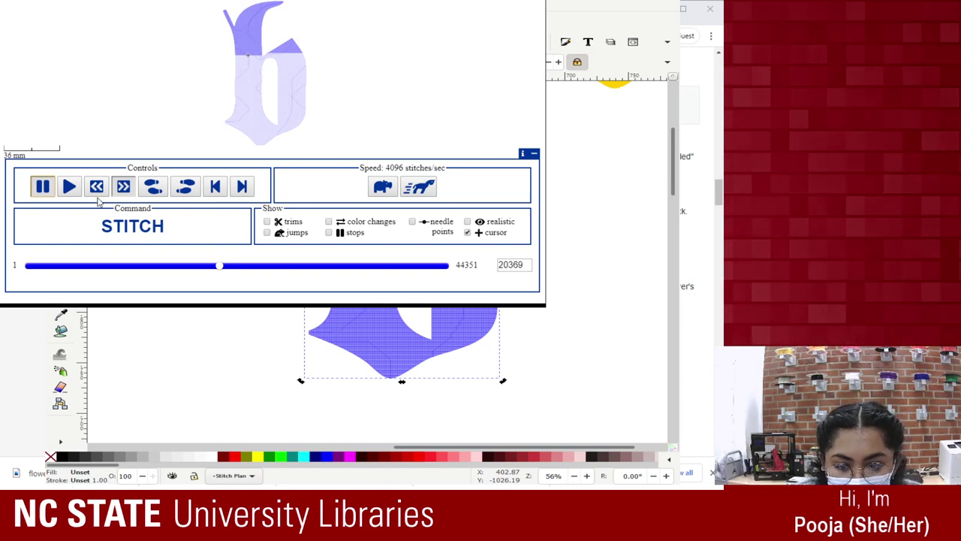
pyautogui.click(69, 189)
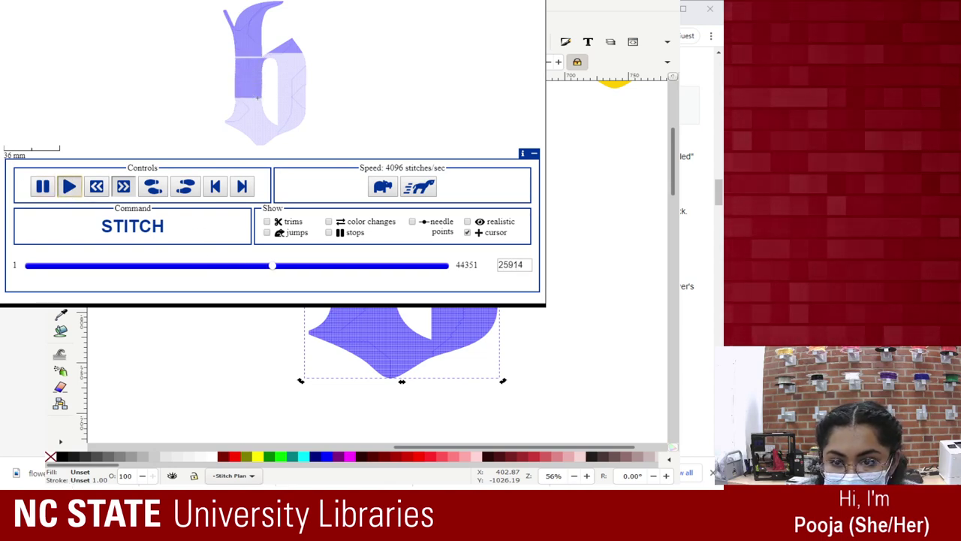
pyautogui.moveTo(250, 18); pyautogui.dragTo(336, 111)
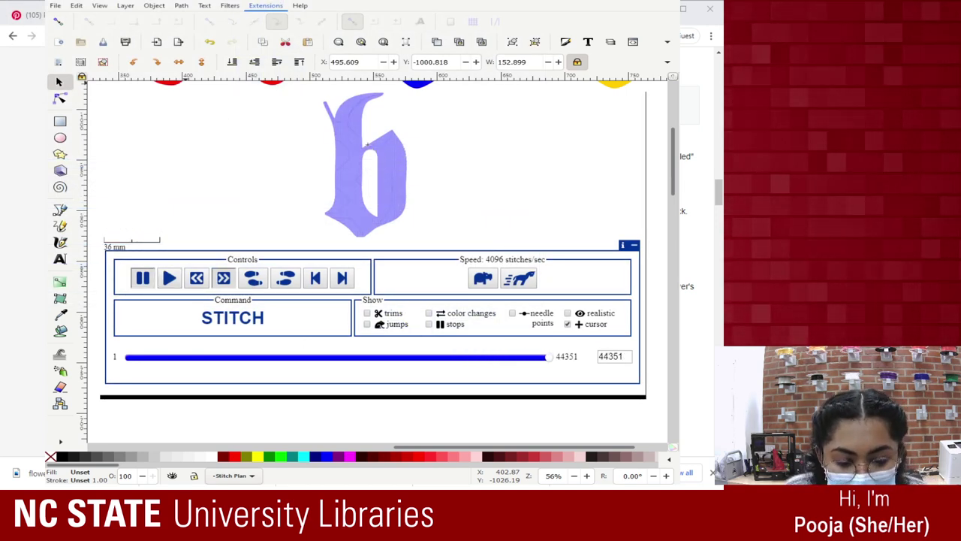
# Replay the b simulation from the first stitch and slow it to 512 stitches/sec
pyautogui.click(308, 280)
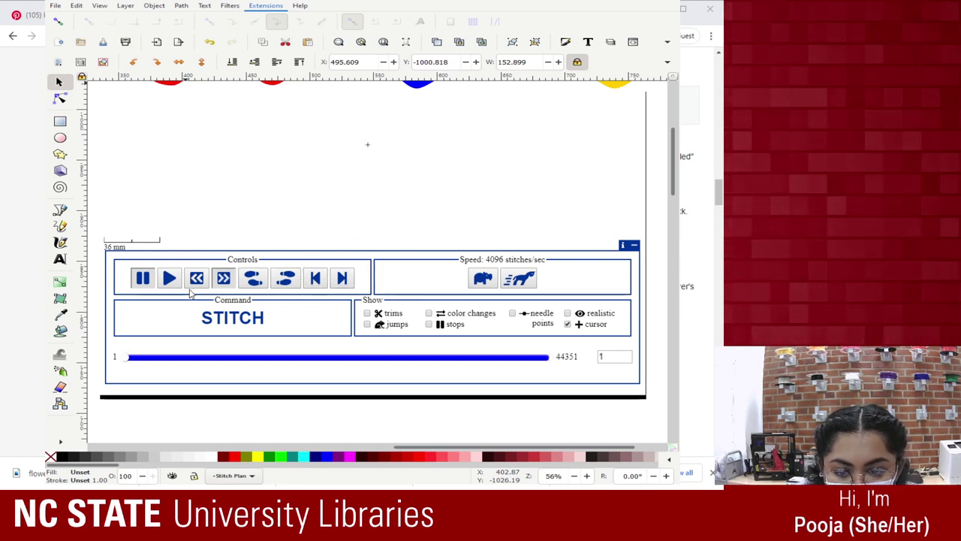
pyautogui.click(170, 280)
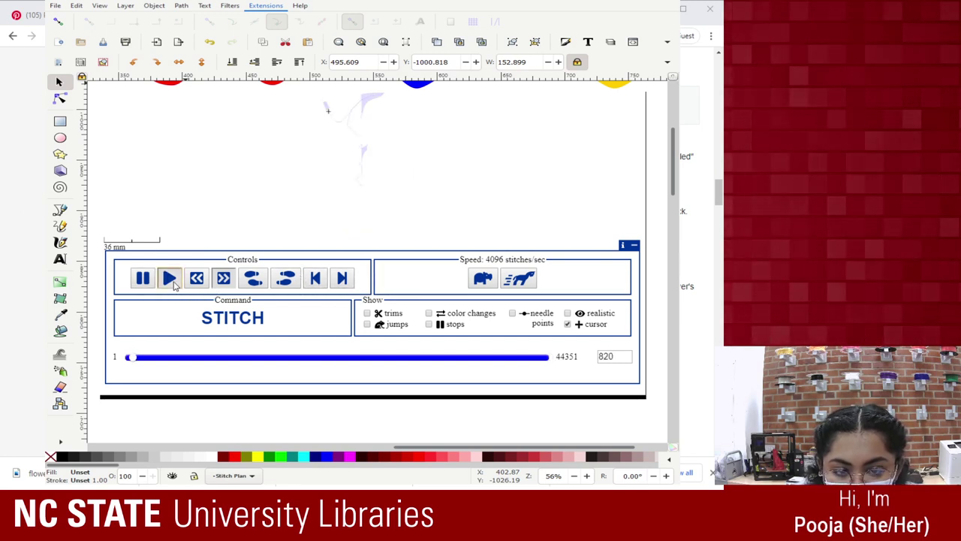
pyautogui.click(482, 278)
pyautogui.click(481, 277)
pyautogui.click(481, 278)
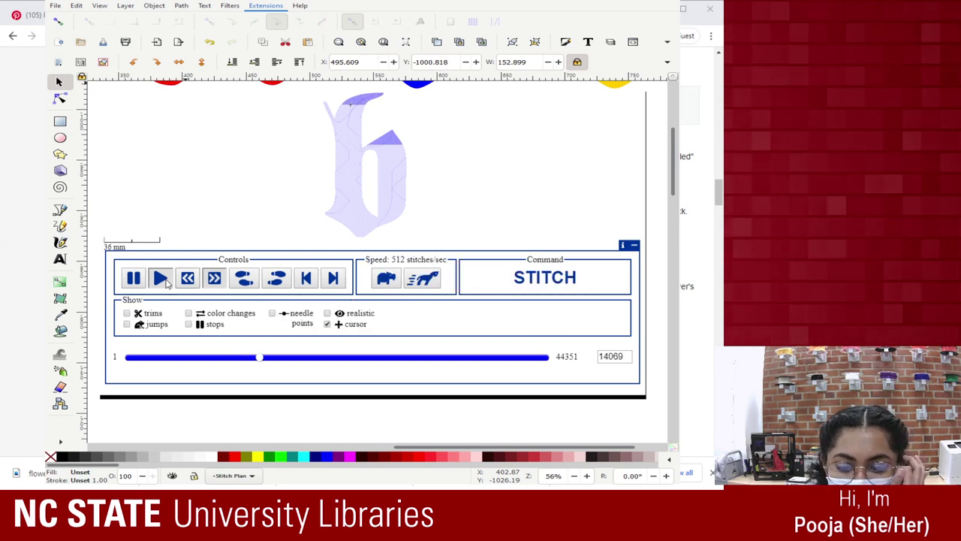
# Restart the simulation from stitch 1 to watch the underlay being sewn, and pause it at stitch 11363
pyautogui.click(307, 279)
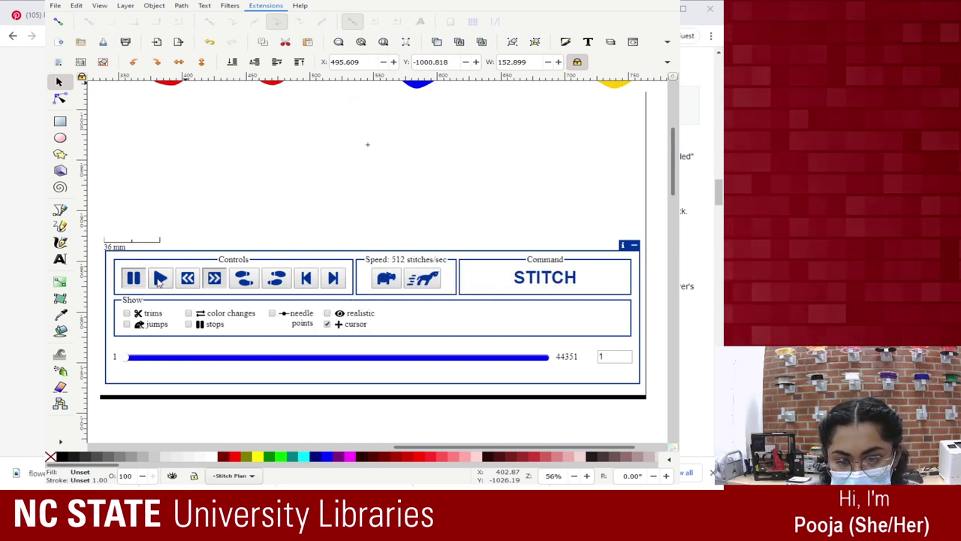
pyautogui.click(160, 280)
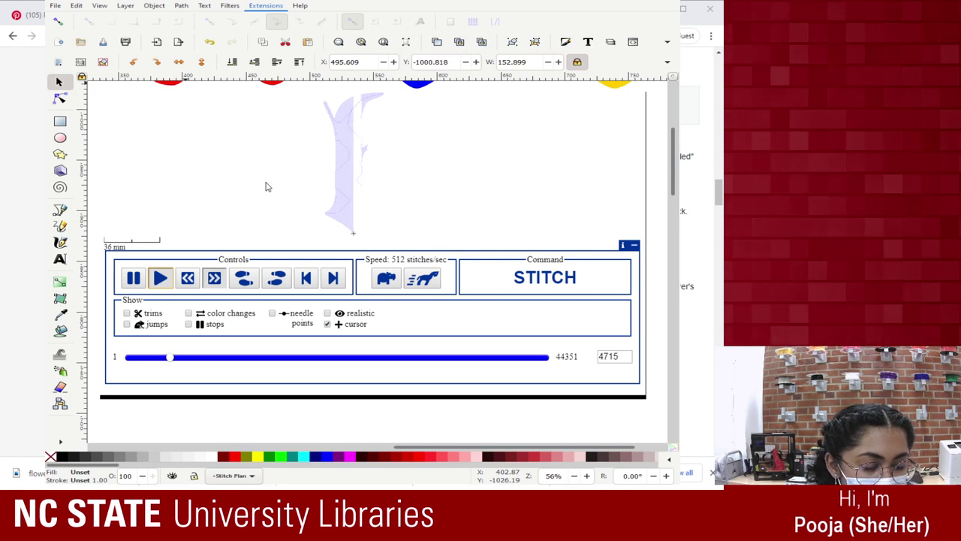
pyautogui.click(132, 278)
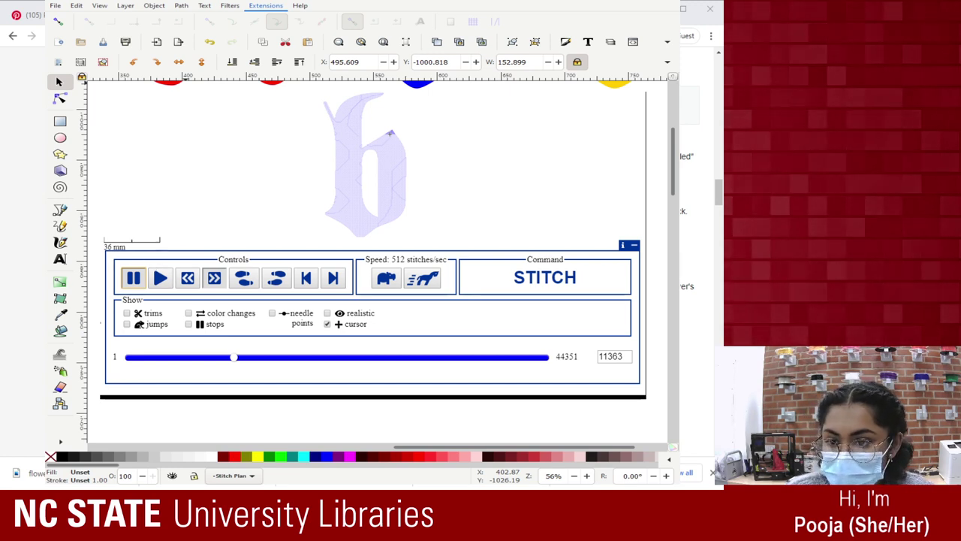
# Resume the simulation, speed it up to 2048 stitches/sec, and pause it at stitch 24913
pyautogui.click(160, 278)
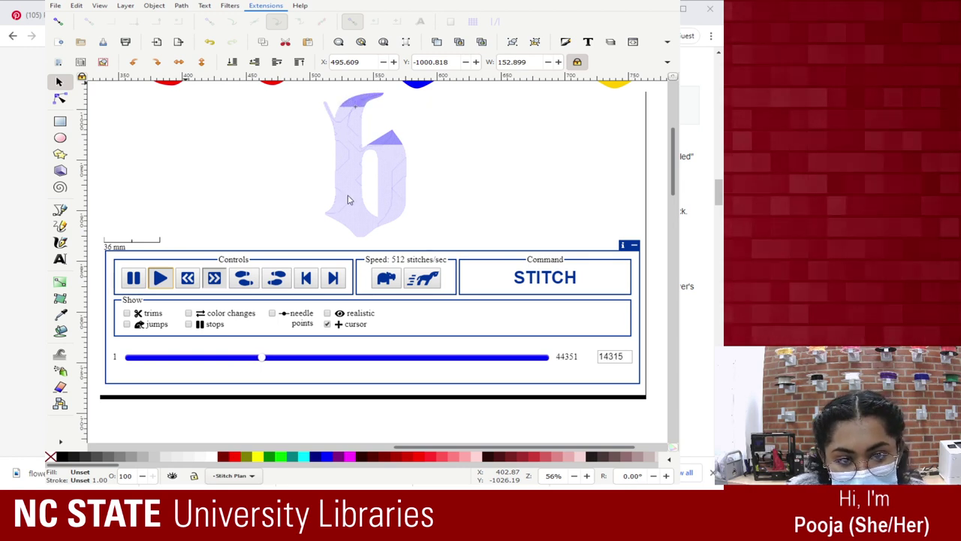
pyautogui.click(425, 280)
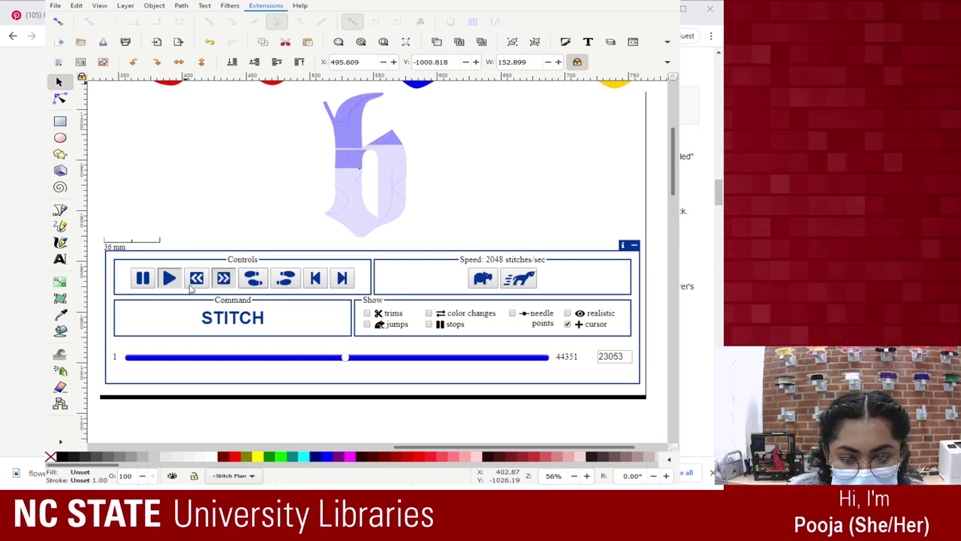
pyautogui.click(141, 282)
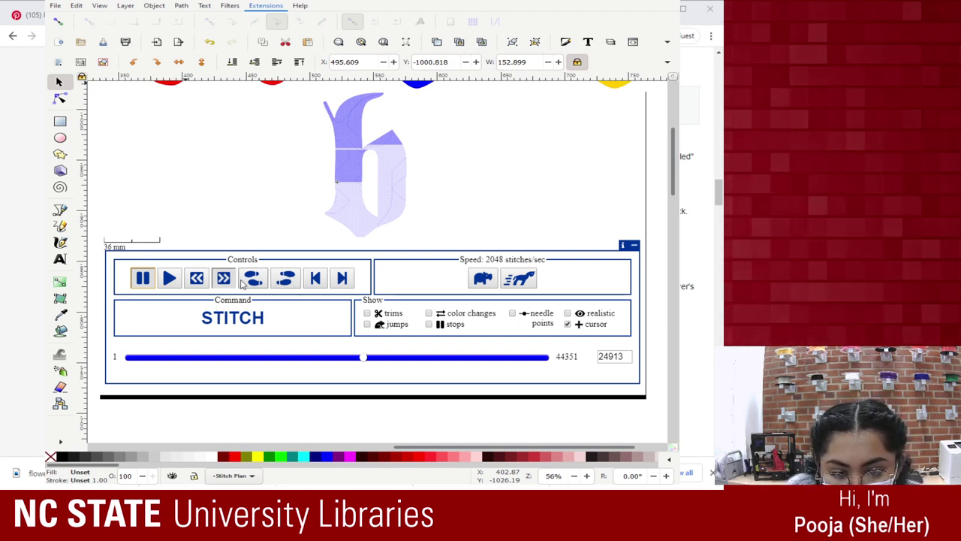
# Show trims, jumps, color changes, stops and the realistic view in the simulator, and close it
pyautogui.click(367, 313)
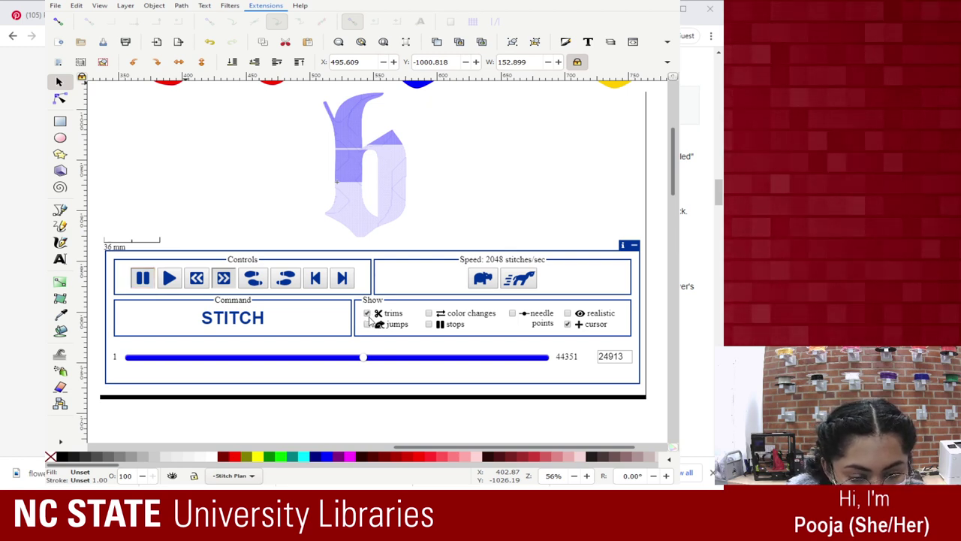
pyautogui.click(367, 323)
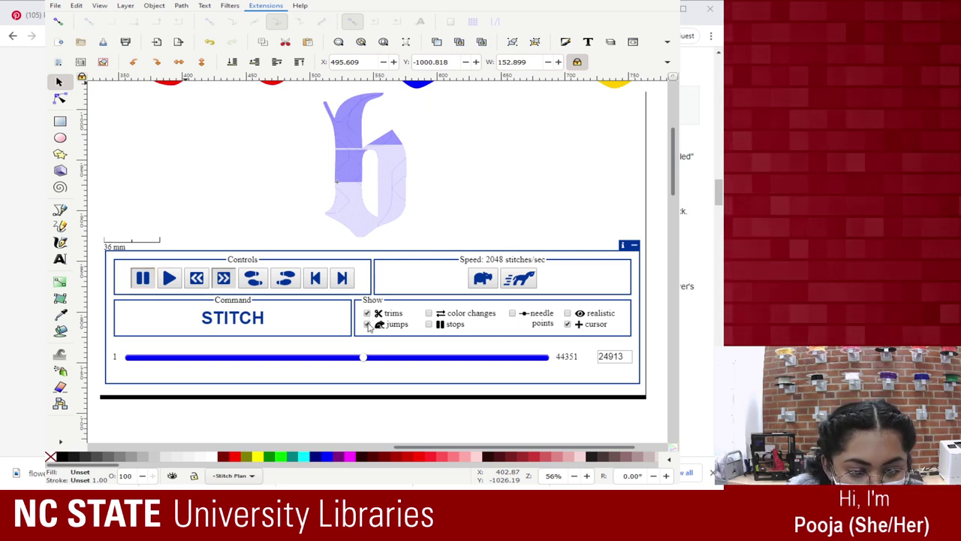
pyautogui.click(428, 324)
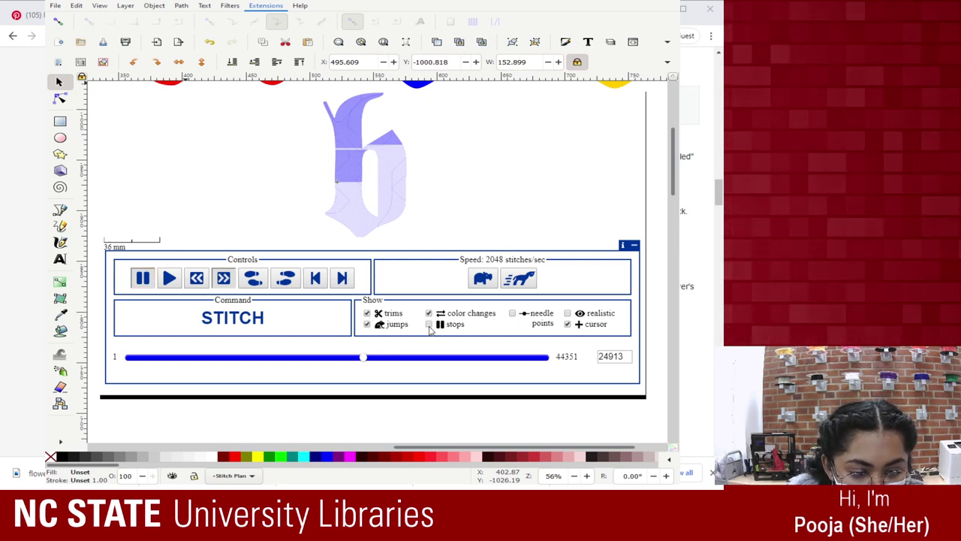
pyautogui.click(567, 313)
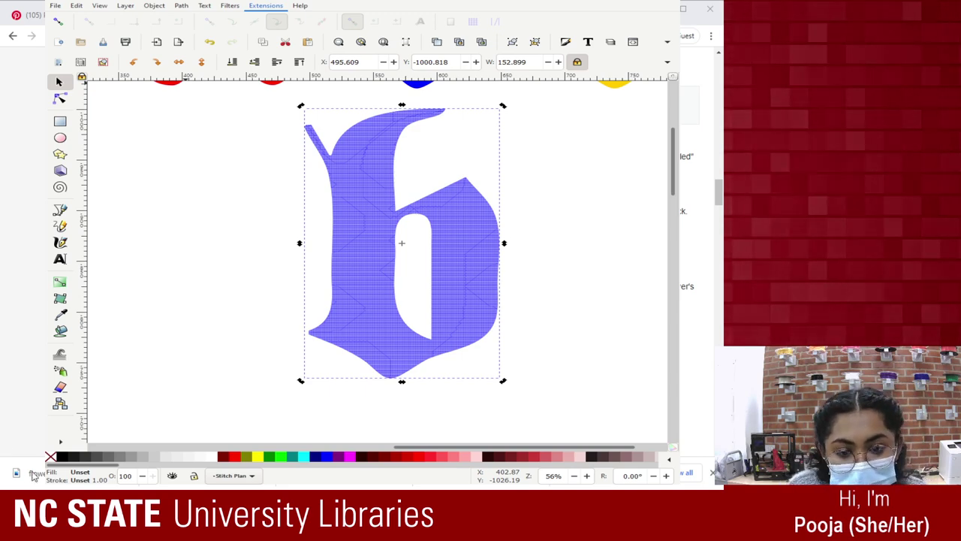
pyautogui.scroll(5, 447, 264)
pyautogui.scroll(3, 447, 265)
pyautogui.click(243, 247)
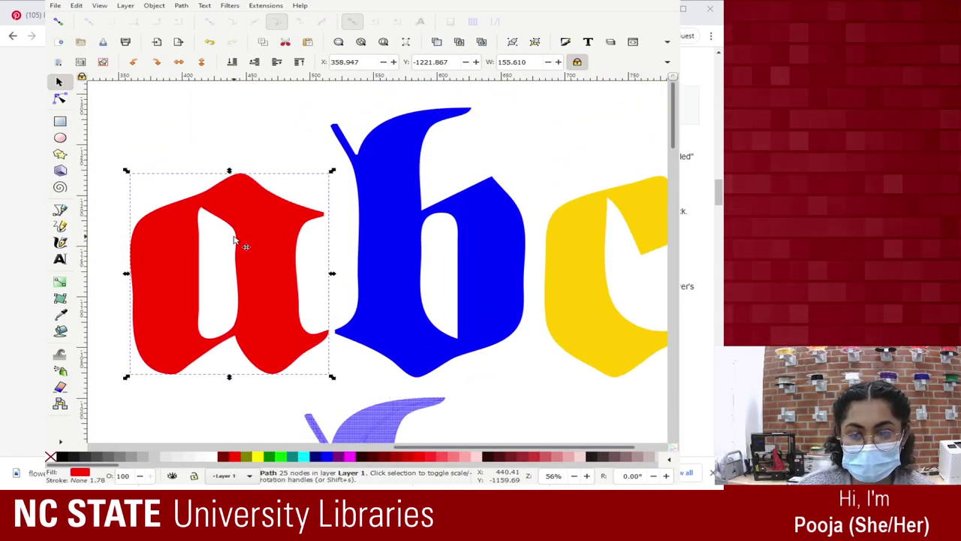
pyautogui.keyDown('shift'); pyautogui.click(400, 245); pyautogui.keyUp('shift')
pyautogui.keyDown('shift'); pyautogui.click(570, 253); pyautogui.keyUp('shift')
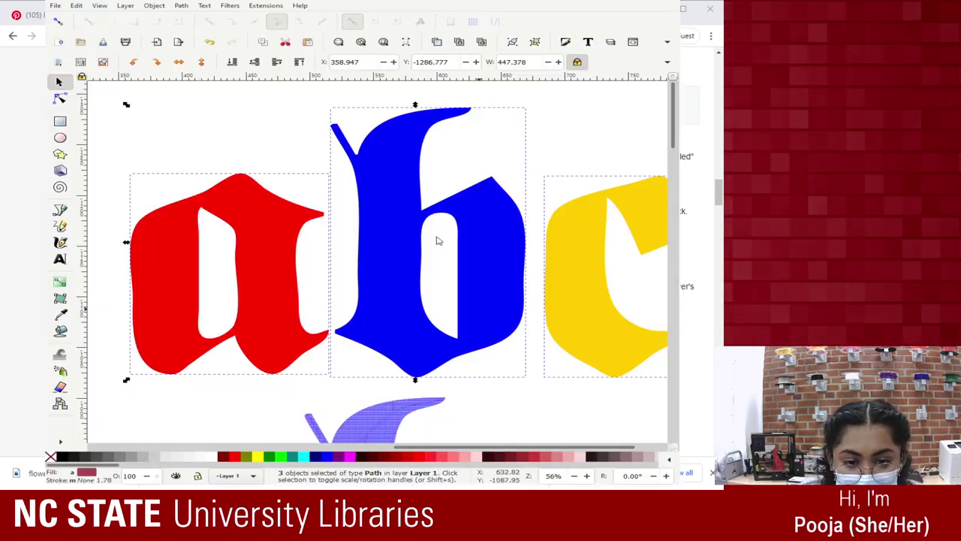
pyautogui.click(279, 135)
# Simulate the stitch-out of the red a and blue b together, speeding it up to 1024 stitches/sec
pyautogui.click(297, 199)
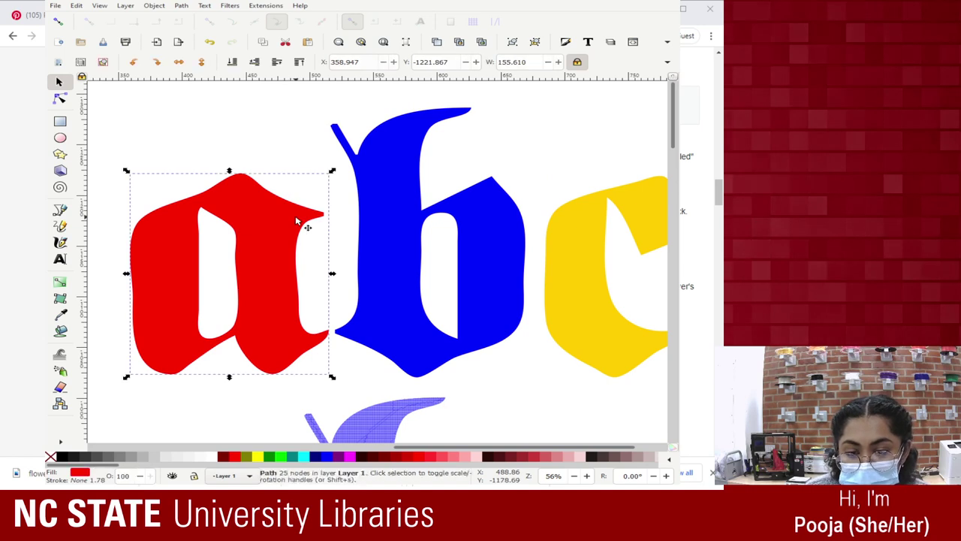
pyautogui.keyDown('shift'); pyautogui.click(473, 216); pyautogui.keyUp('shift')
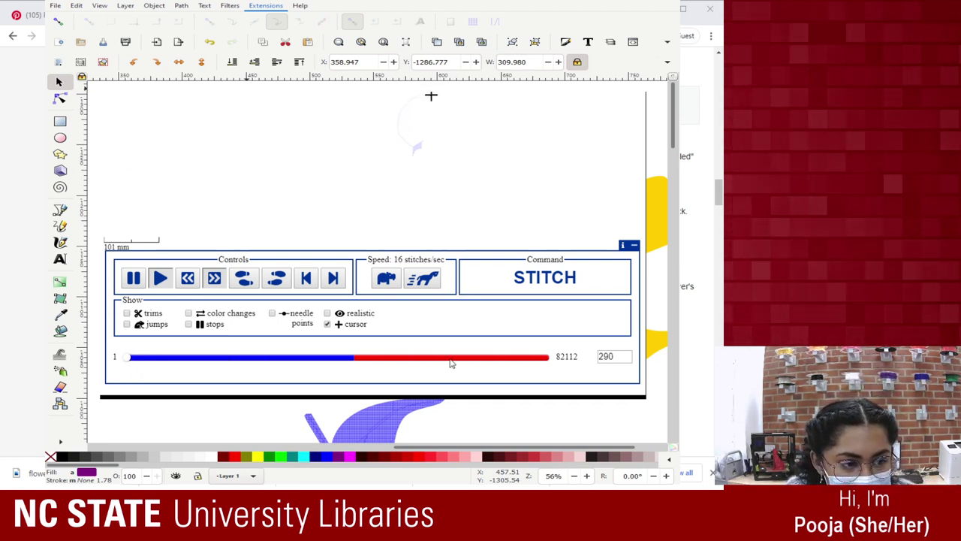
pyautogui.click(434, 279)
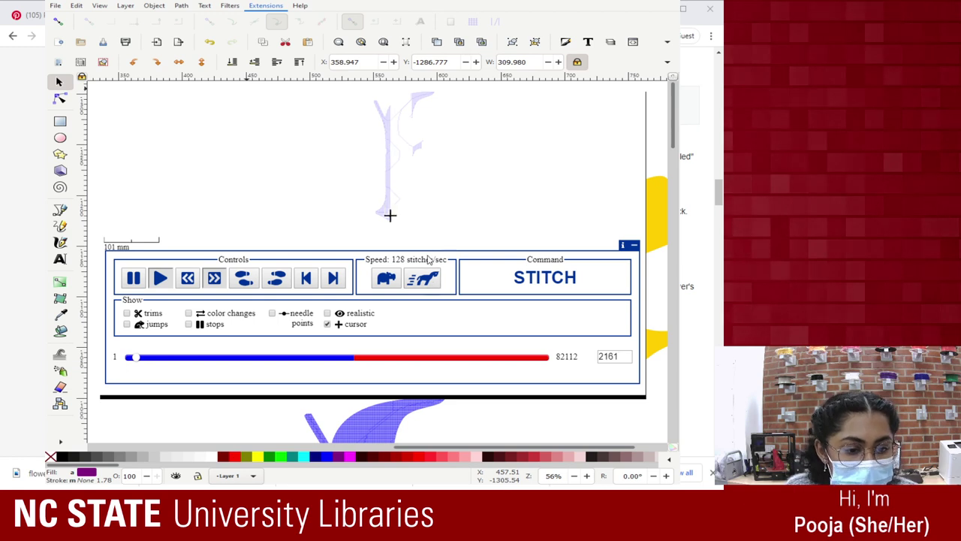
pyautogui.click(424, 279)
pyautogui.click(426, 280)
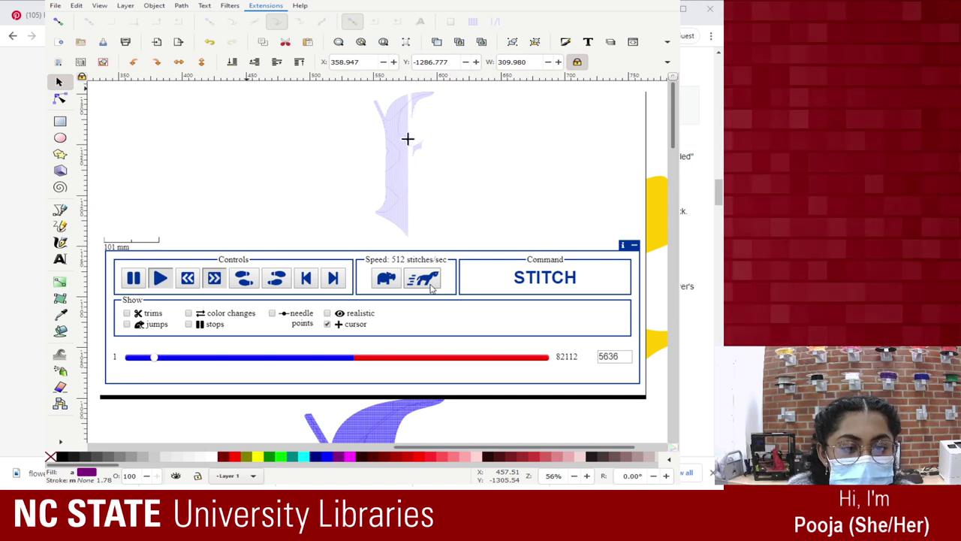
pyautogui.click(430, 284)
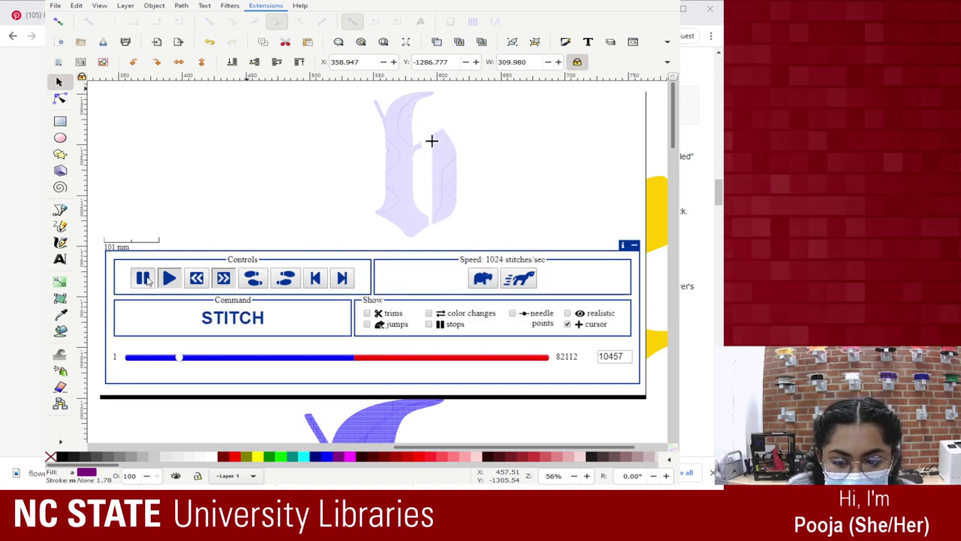
# Pause the simulation at stitch 10561 and show trims, jumps, color changes, stops, needle points and the realistic view
pyautogui.click(142, 279)
pyautogui.click(367, 313)
pyautogui.click(367, 324)
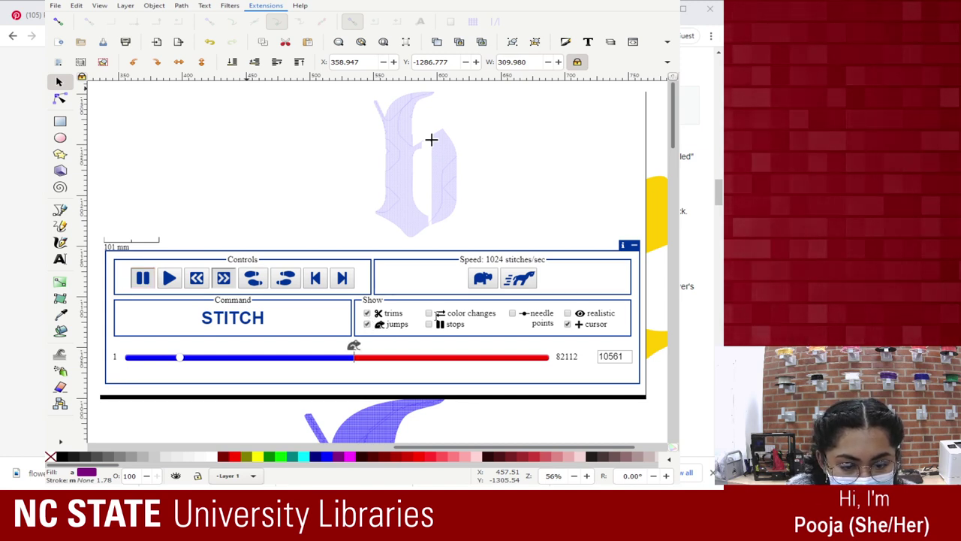
pyautogui.click(429, 314)
pyautogui.click(429, 324)
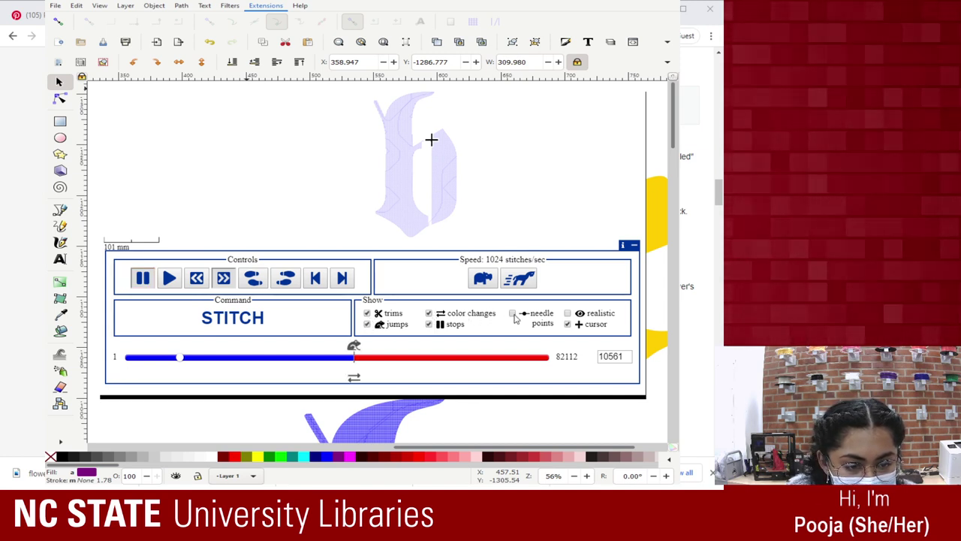
pyautogui.click(513, 314)
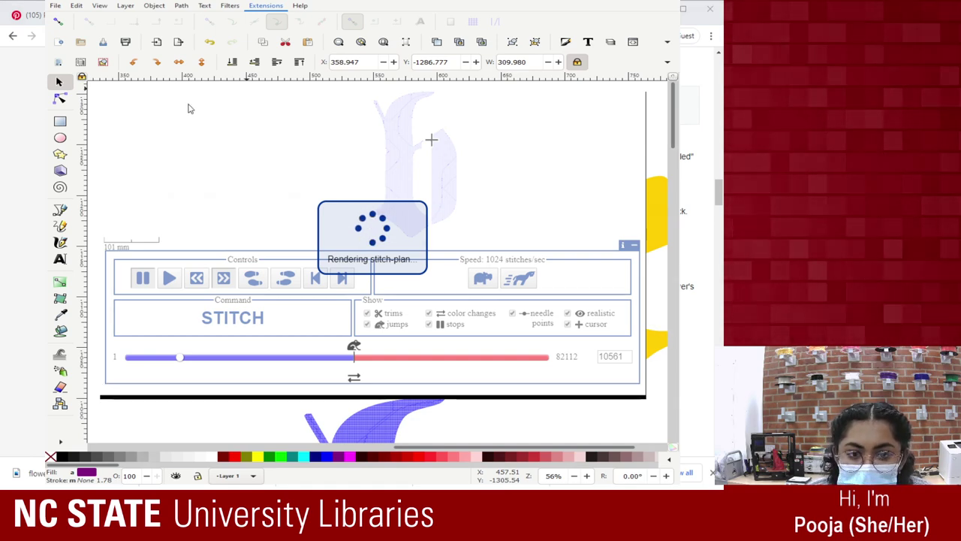
# Switch to the Chrome browser, search the web for "inkscape" and open the official Inkscape website
pyautogui.hotkey('alt', 'Tab')
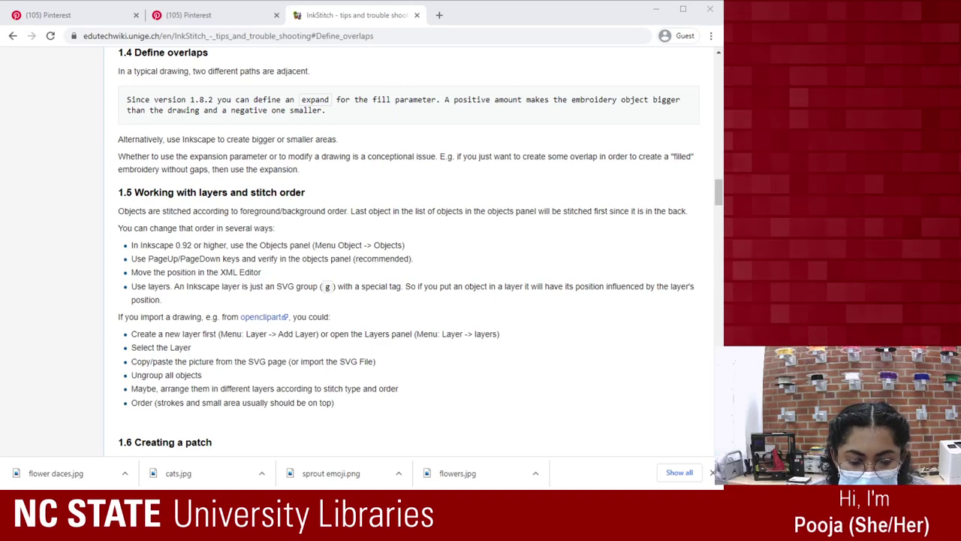
pyautogui.click(188, 35)
pyautogui.write('inkscape')
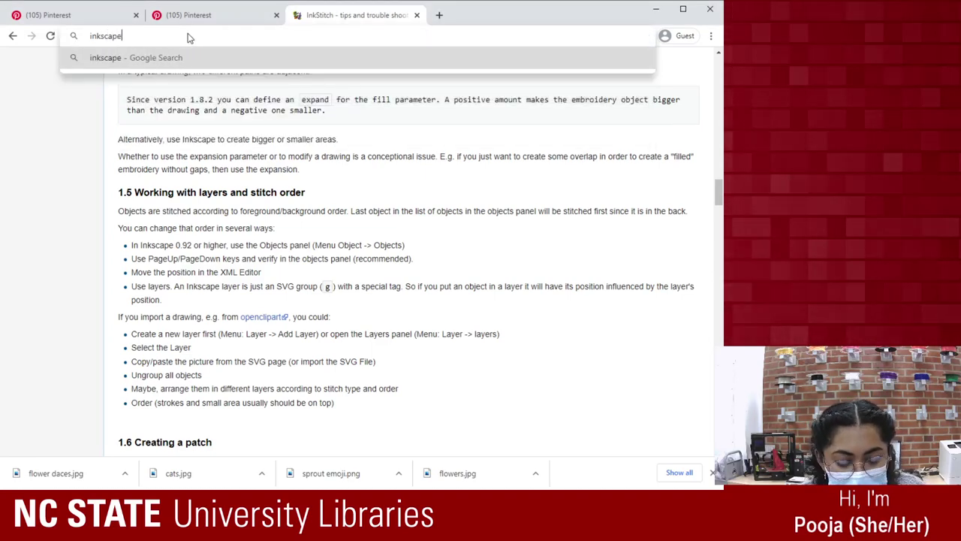
pyautogui.press('Return')
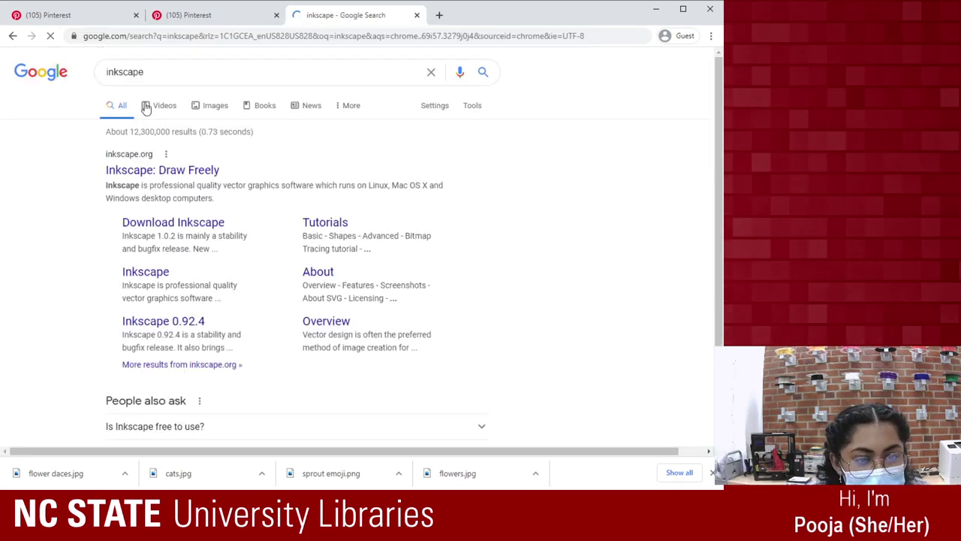
pyautogui.click(173, 170)
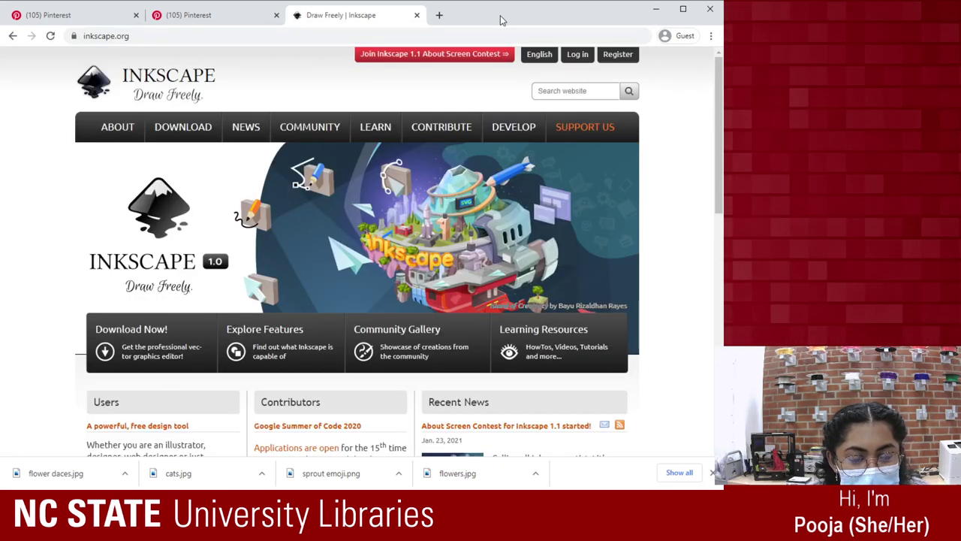
# Open the Inkscape Tutorials page and look through its official and user-recommended tutorials
pyautogui.moveTo(314, 131)
pyautogui.moveTo(425, 129)
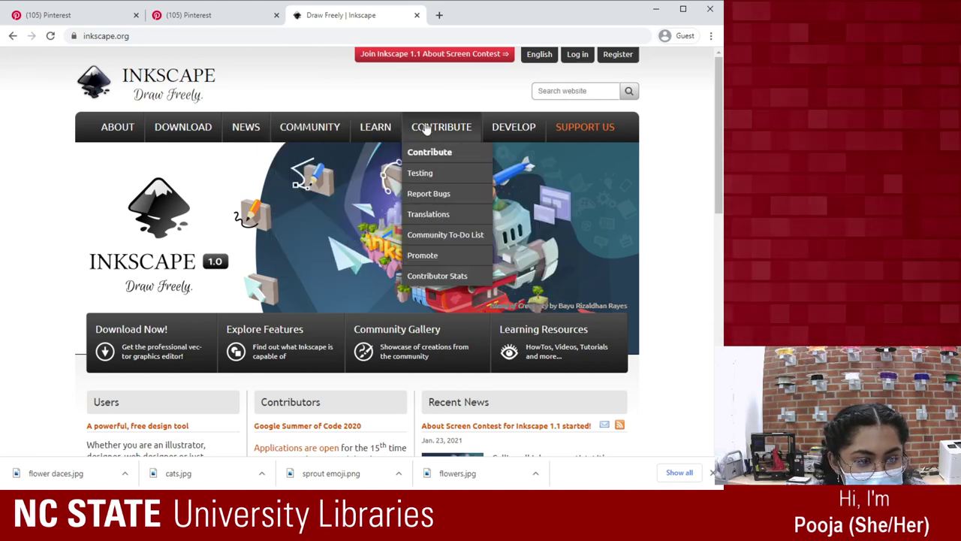
pyautogui.moveTo(390, 131)
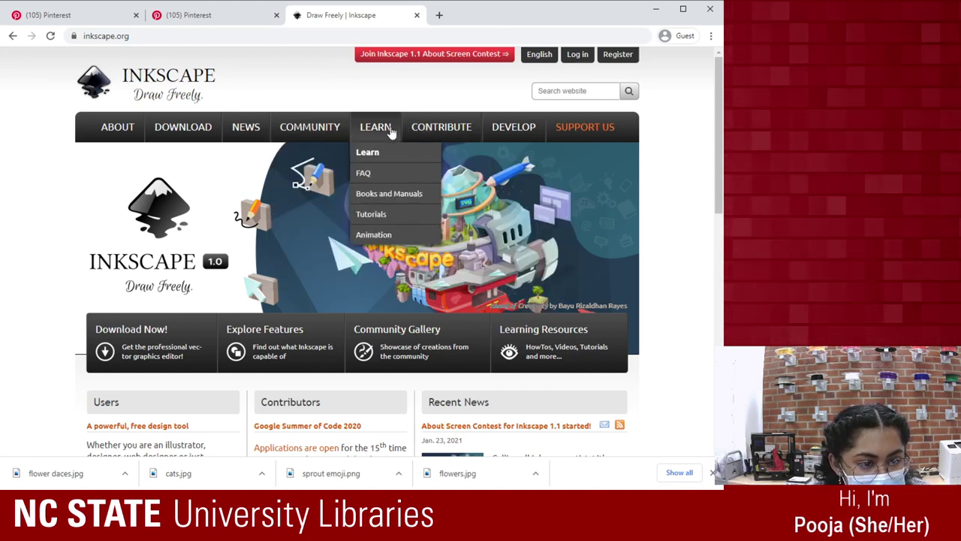
pyautogui.click(371, 214)
pyautogui.scroll(-1, 350, 256)
pyautogui.scroll(-3, 350, 256)
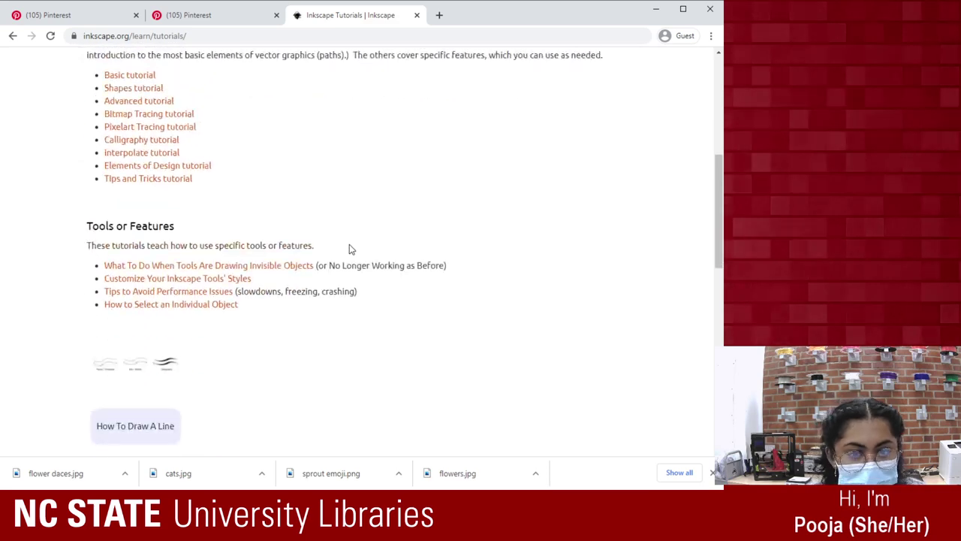
pyautogui.scroll(2, 333, 175)
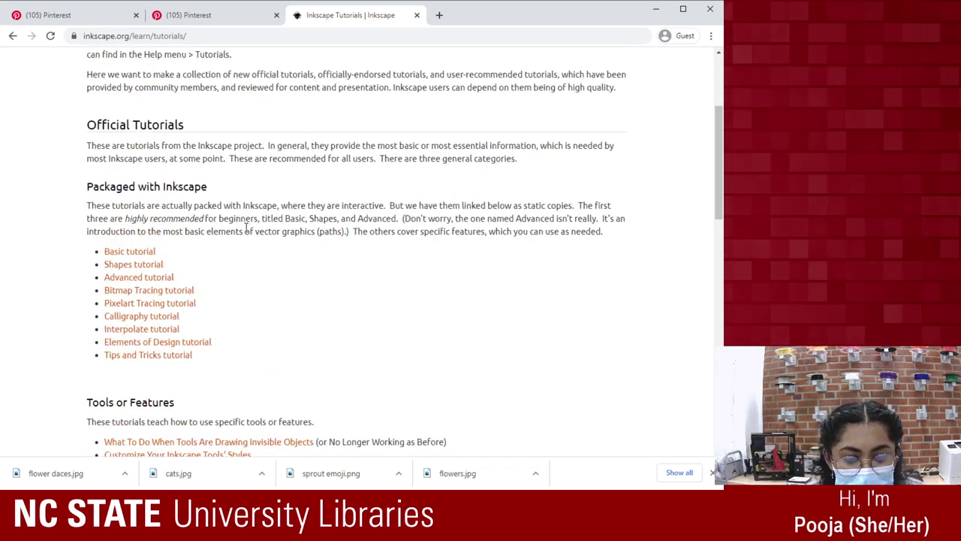
pyautogui.scroll(-3, 120, 240)
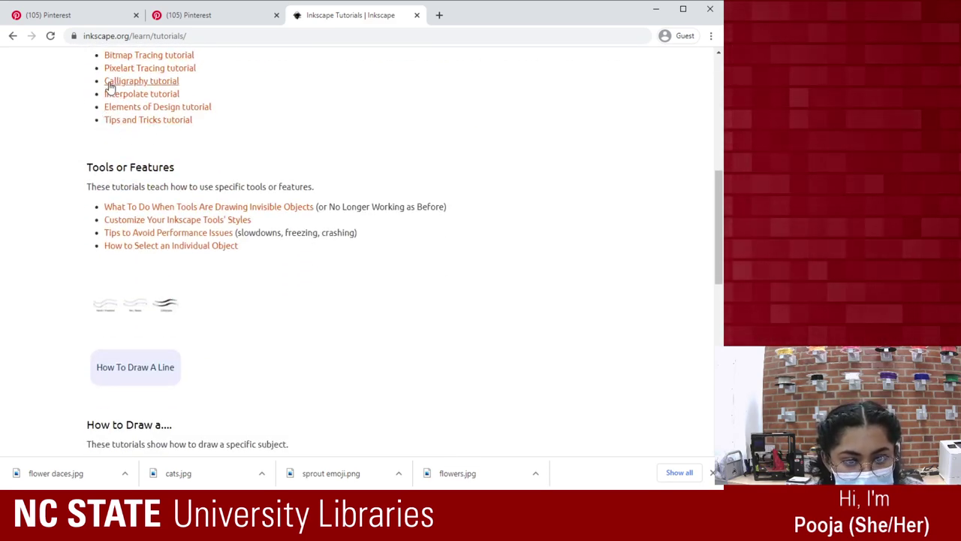
pyautogui.scroll(-4, 150, 172)
pyautogui.scroll(-3, 145, 180)
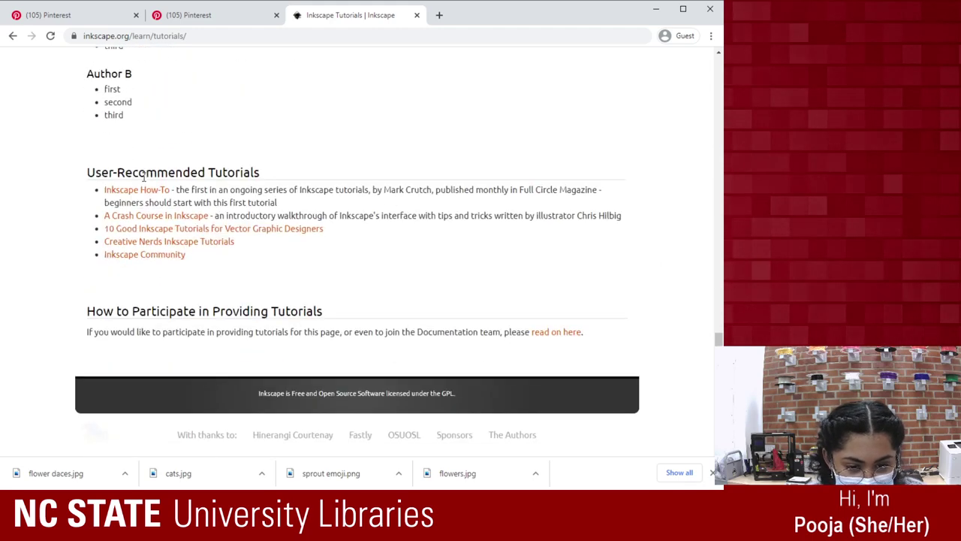
pyautogui.scroll(15, 155, 157)
# Open the Inkscape community gallery and browse its most popular artworks
pyautogui.moveTo(323, 139)
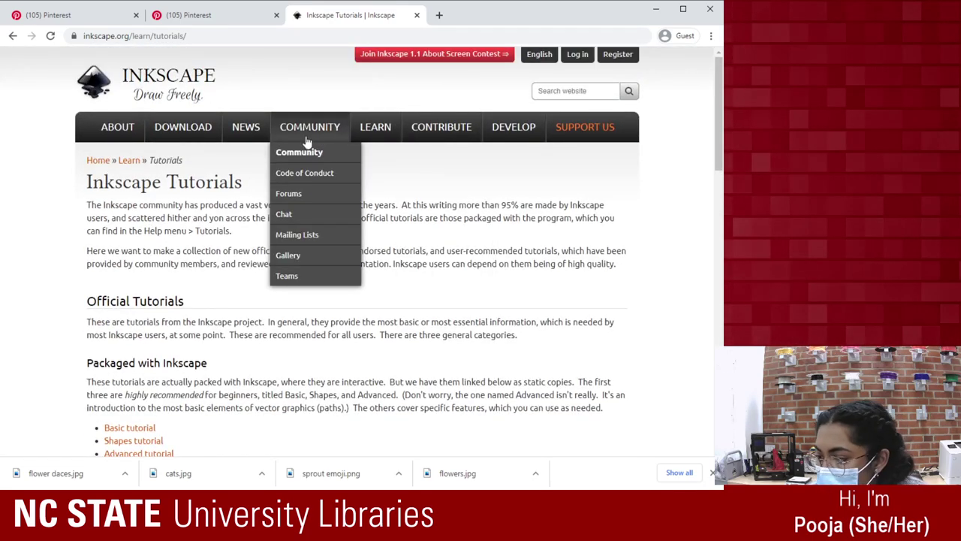
pyautogui.moveTo(439, 143)
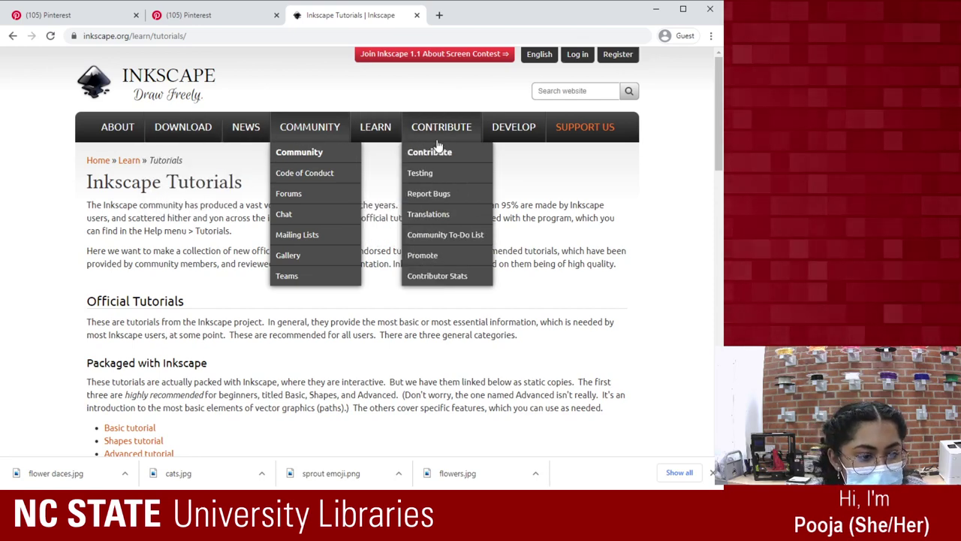
pyautogui.click(299, 255)
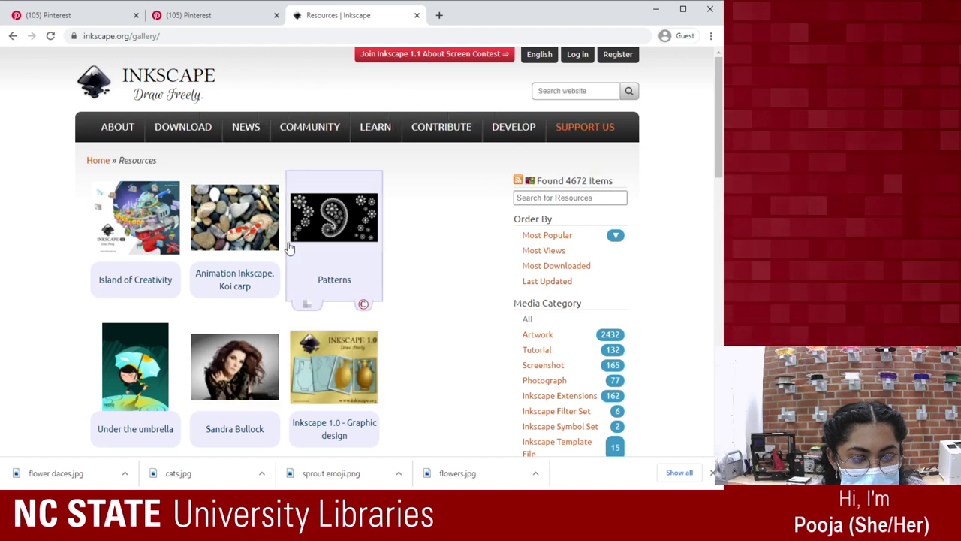
pyautogui.scroll(-3, 234, 180)
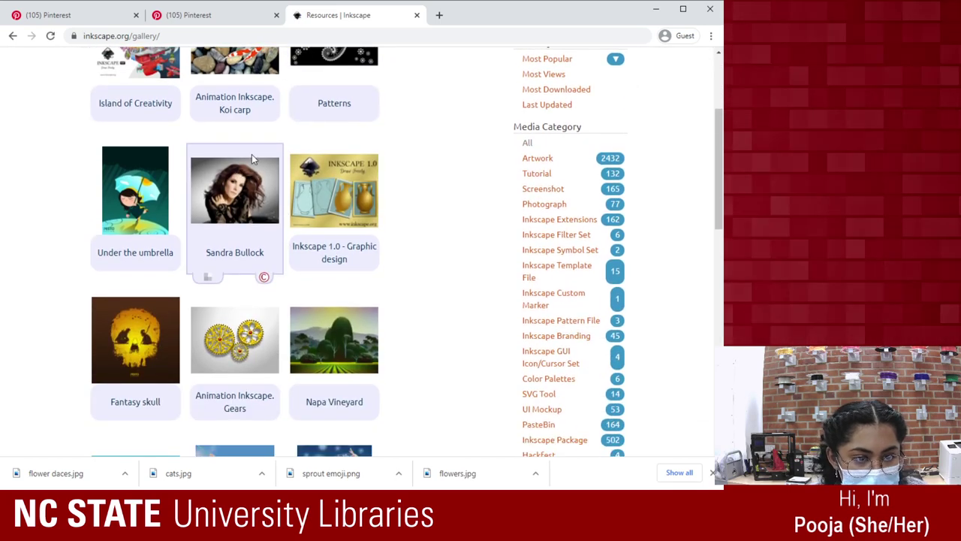
pyautogui.scroll(-4, 252, 154)
pyautogui.scroll(3, 398, 185)
pyautogui.scroll(3, 398, 185)
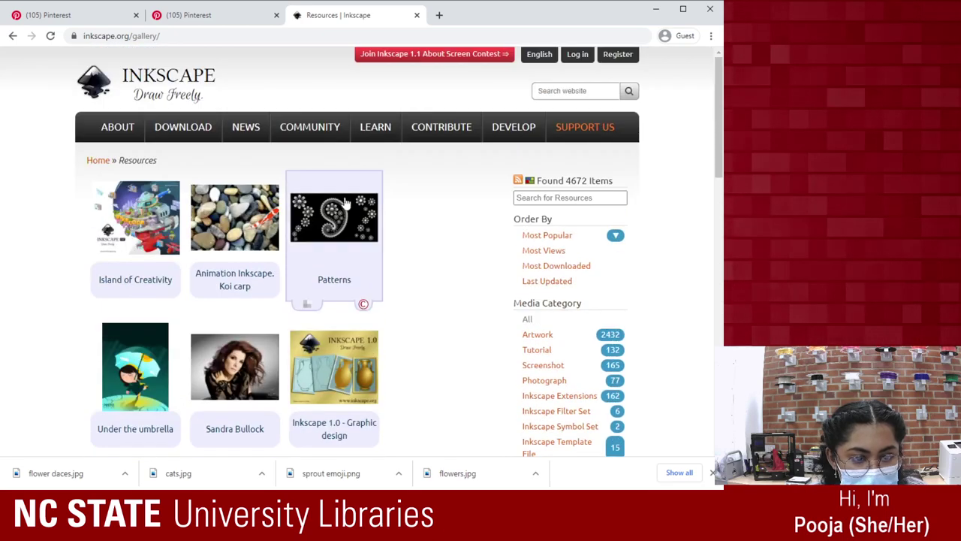
# View the Patterns artwork's page with its description and comments, and return to the gallery
pyautogui.click(322, 251)
pyautogui.scroll(-7, 316, 233)
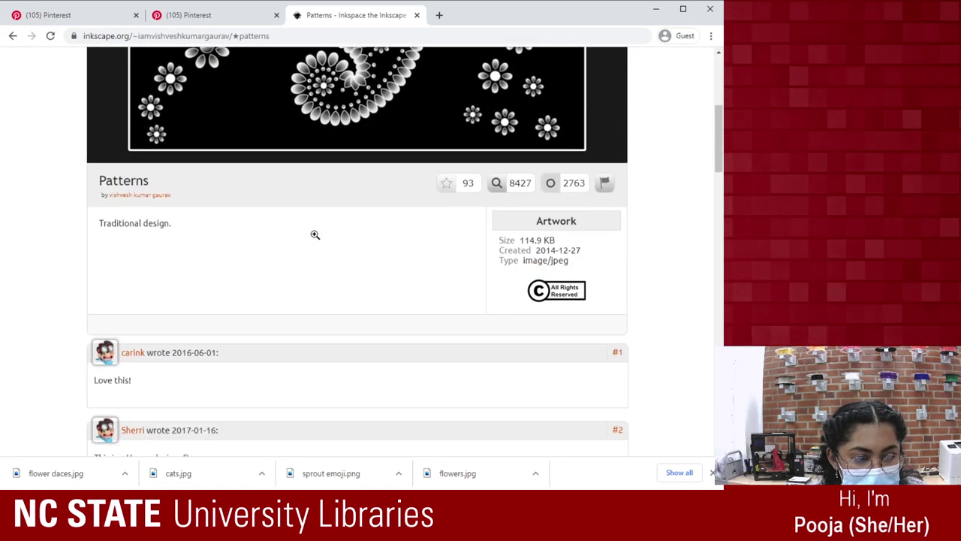
pyautogui.scroll(7, 316, 233)
pyautogui.click(197, 162)
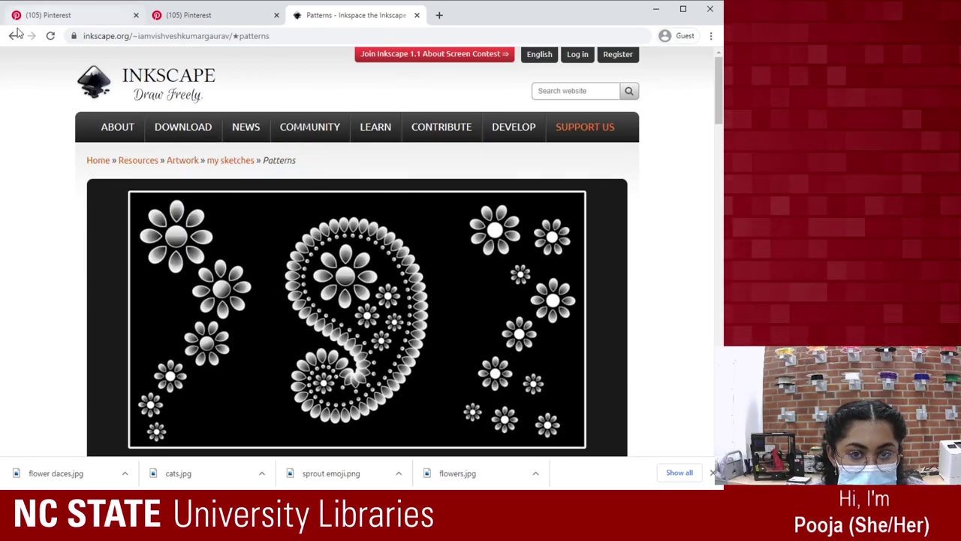
# Look through the gallery's further artworks and license filters, and review the site's Community options
pyautogui.scroll(-5, 324, 296)
pyautogui.scroll(-7, 324, 296)
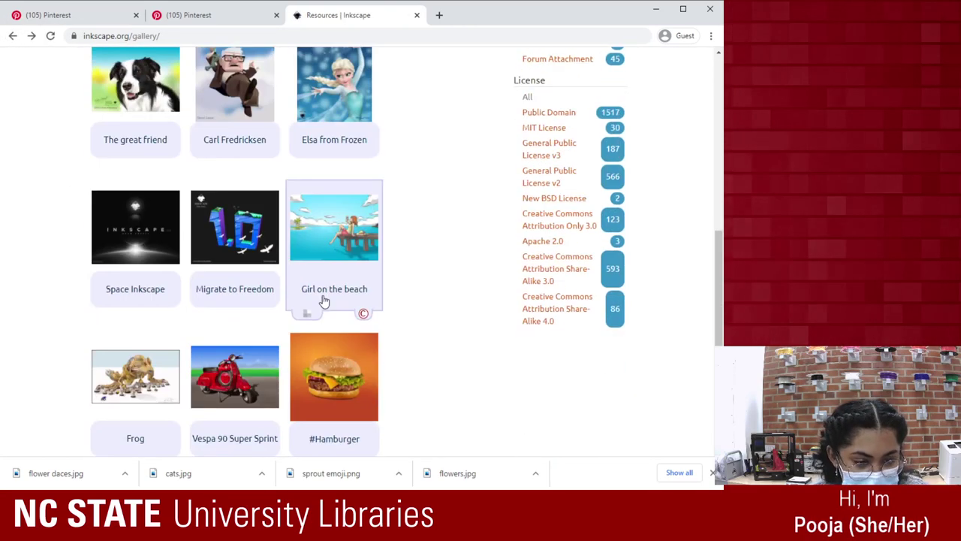
pyautogui.scroll(3, 322, 301)
pyautogui.scroll(6, 301, 295)
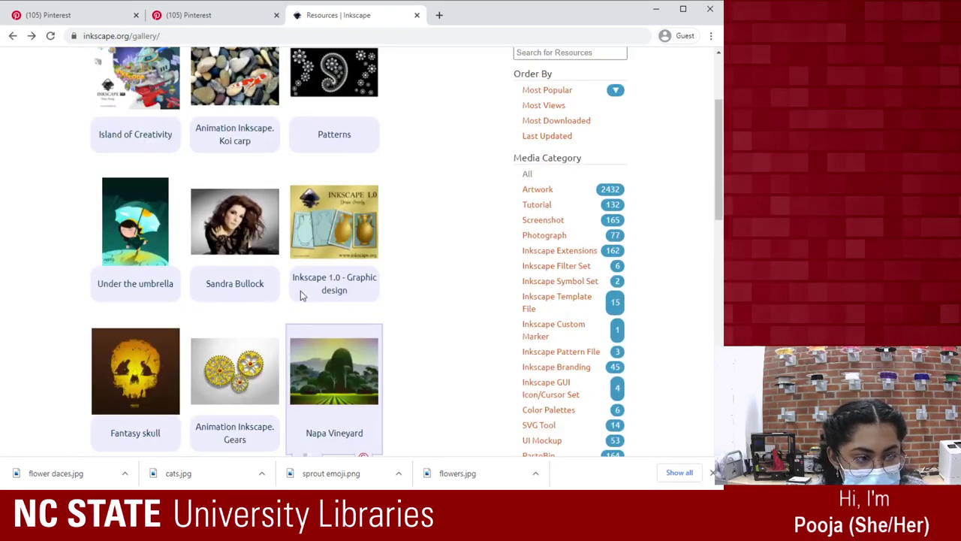
pyautogui.moveTo(353, 135)
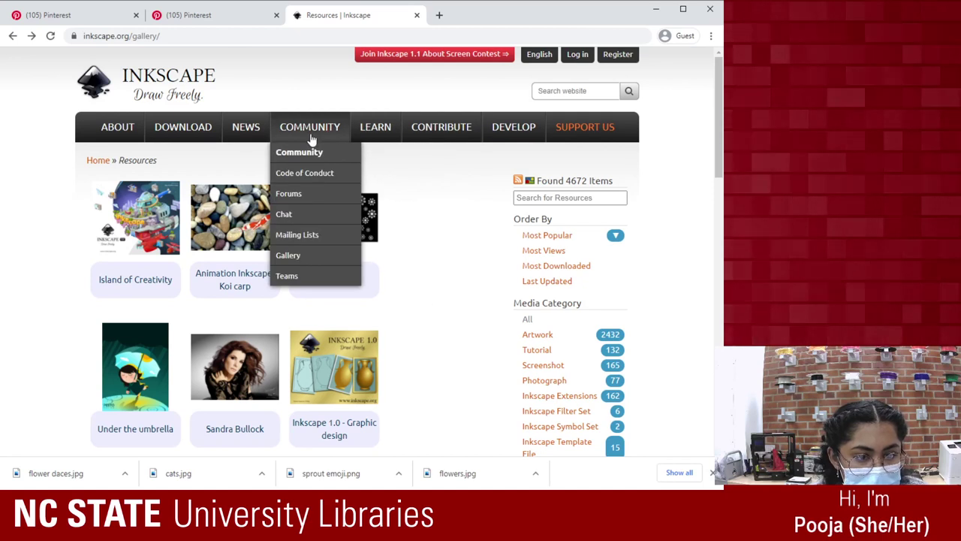
pyautogui.moveTo(325, 141)
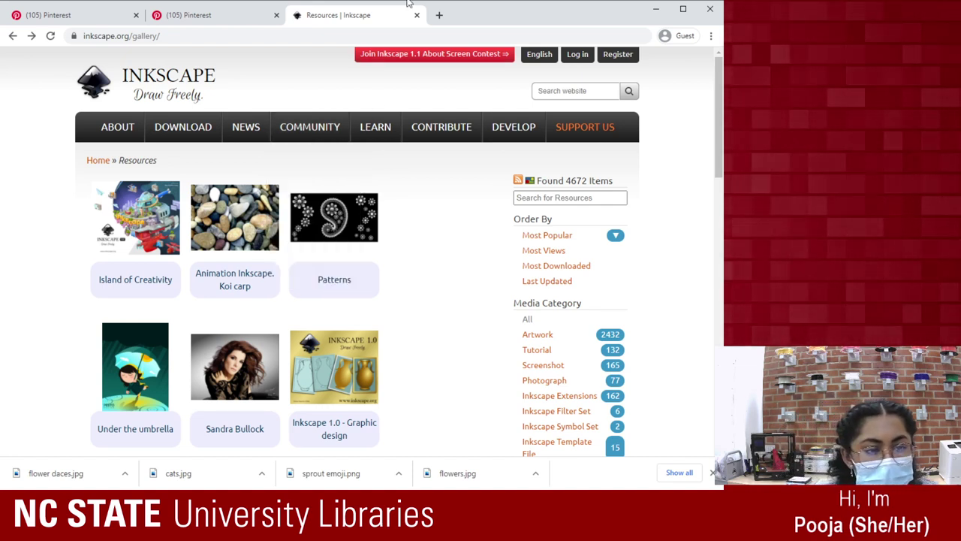
# Search the web for Inkscape extensions and open the Inkscape Extensions page of the Inkscape gallery
pyautogui.click(251, 33)
pyautogui.write('inkl')
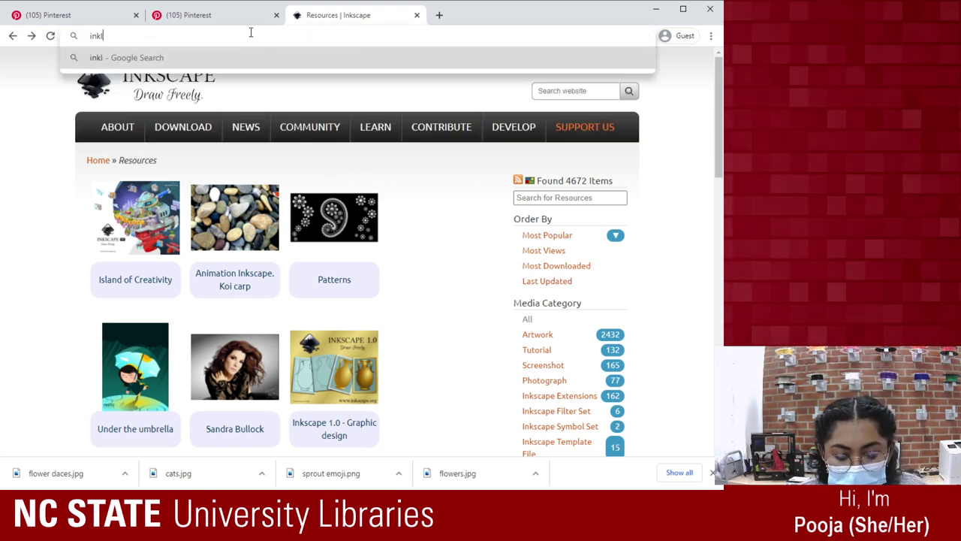
pyautogui.write('scape extension')
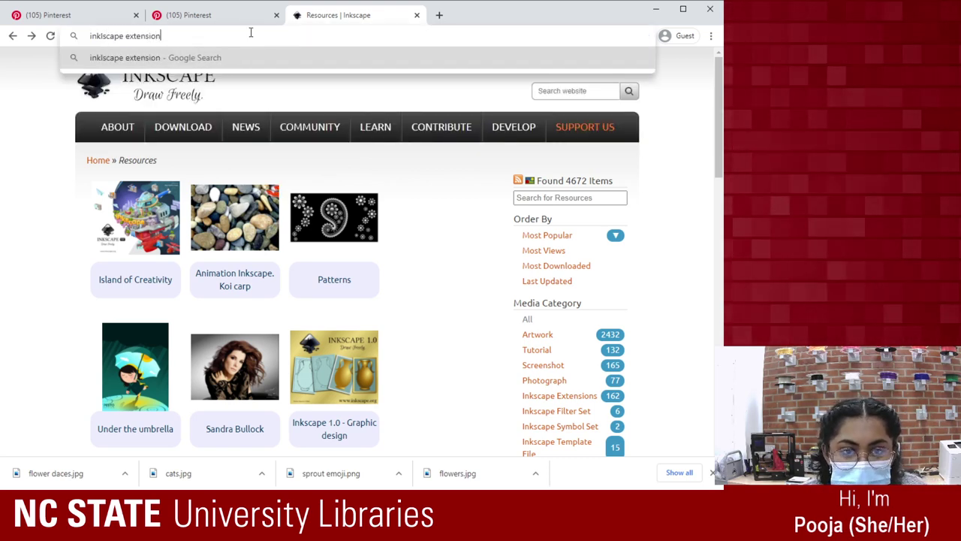
pyautogui.write('s')
pyautogui.press('Return')
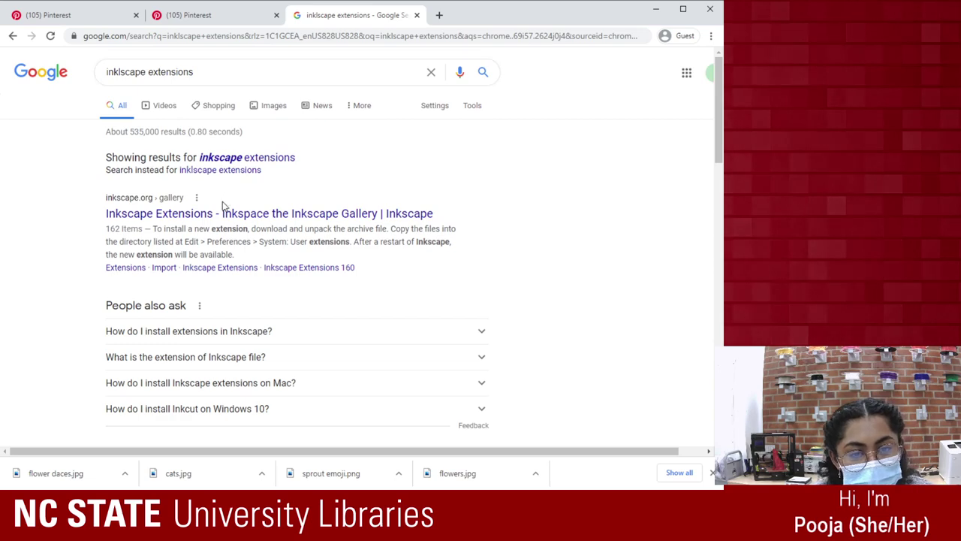
pyautogui.click(218, 214)
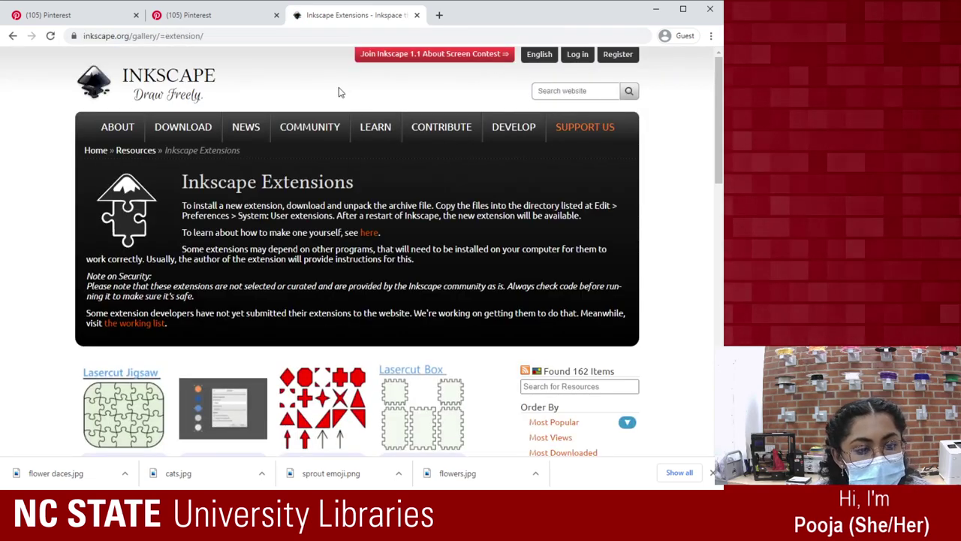
# Browse the first page of Inkscape extensions along with the media category and license filters
pyautogui.scroll(-7, 248, 131)
pyautogui.scroll(2, 249, 131)
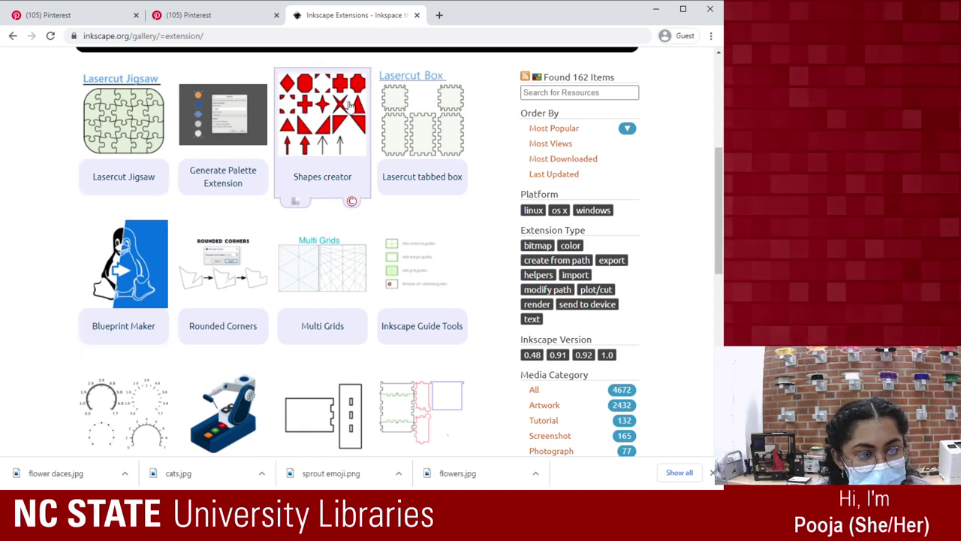
pyautogui.scroll(-8, 294, 296)
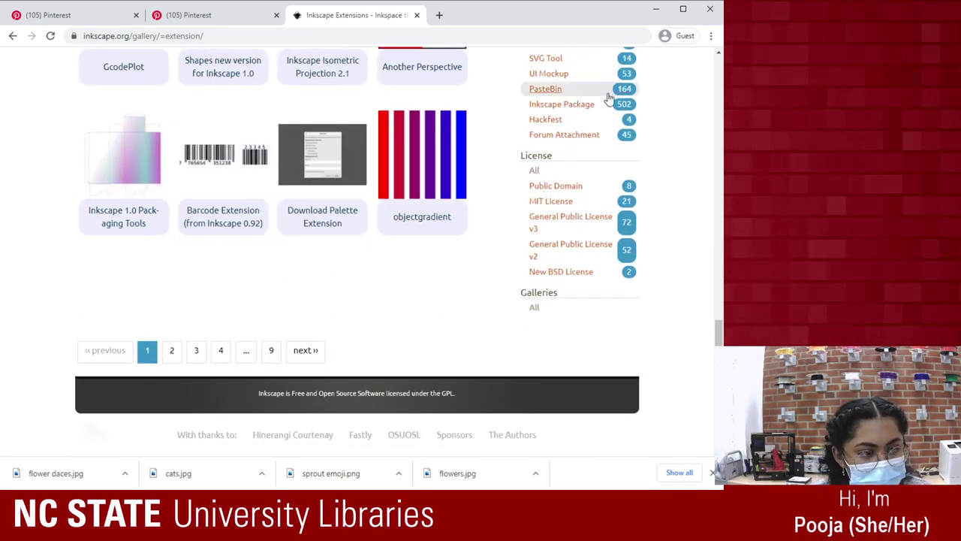
pyautogui.scroll(3, 425, 160)
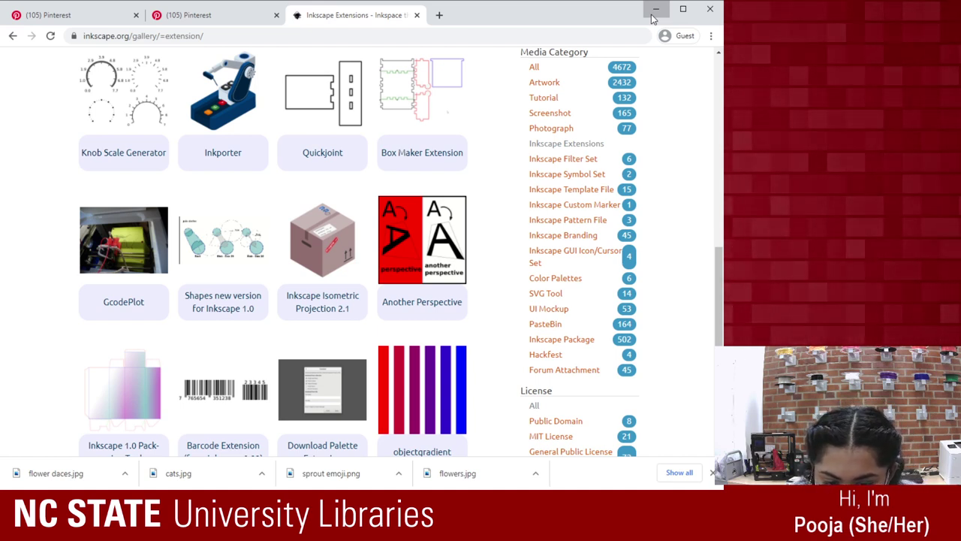
# Switch back to Inkscape and paste the copied cat playing-card image beside the abc lettering
pyautogui.click(654, 10)
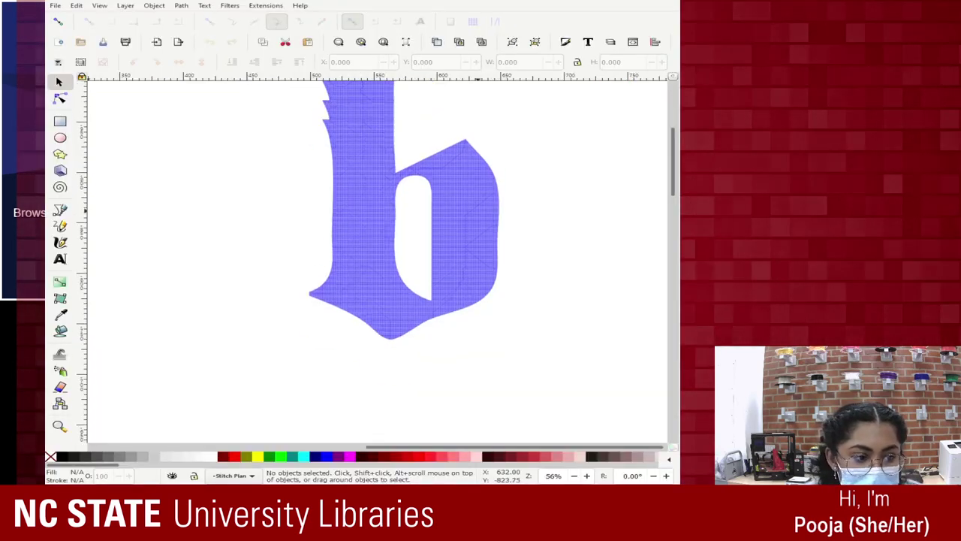
pyautogui.scroll(3, 375, 262)
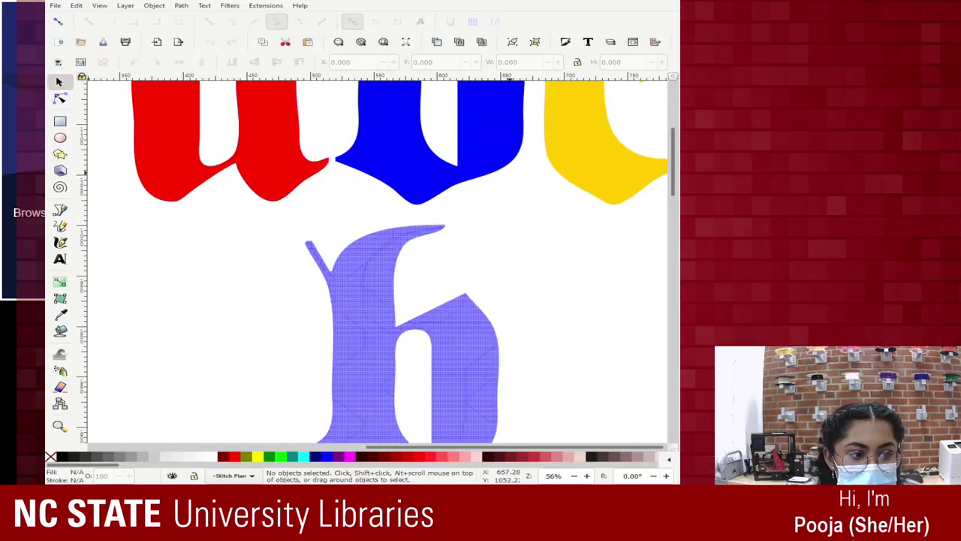
pyautogui.scroll(-2, 375, 263)
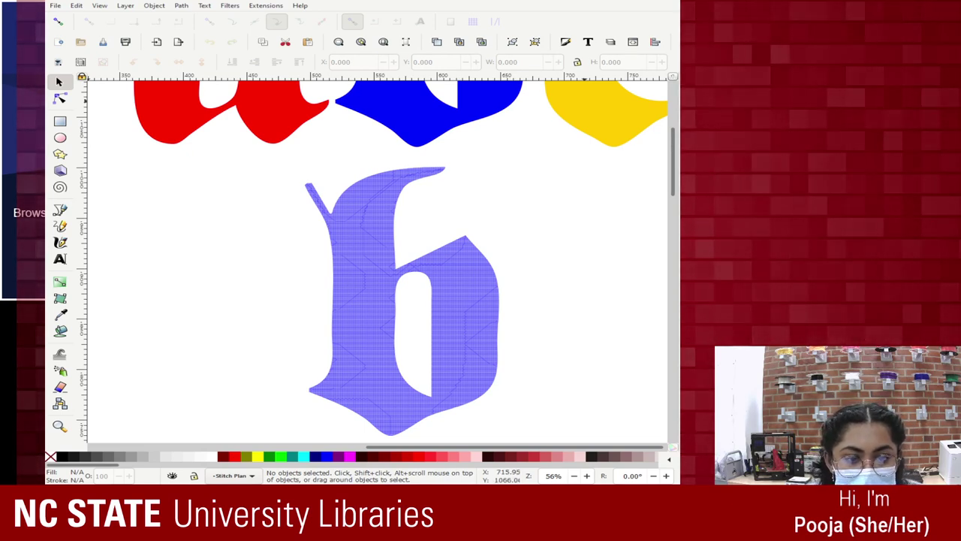
pyautogui.press('-')
pyautogui.press('-')
pyautogui.press('-')
pyautogui.press('-')
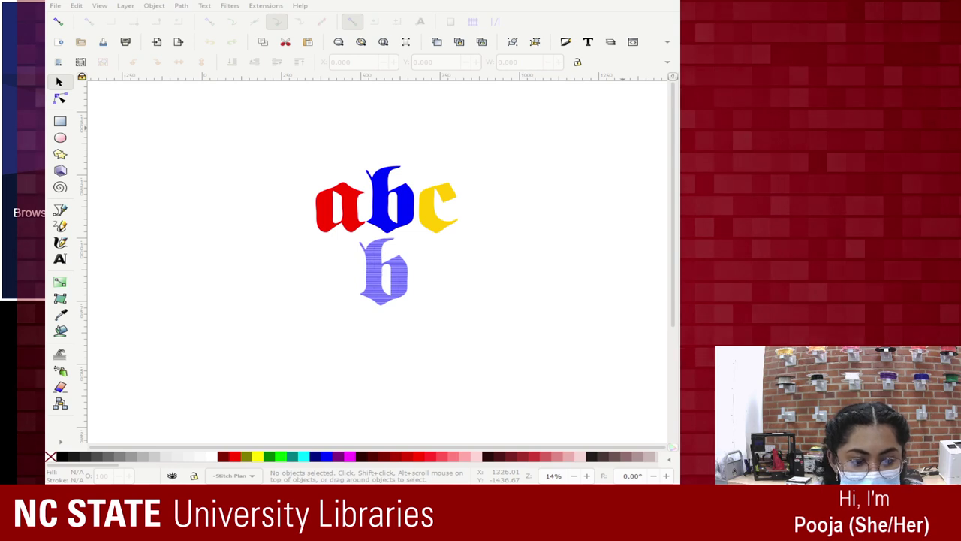
pyautogui.hotkey('ctrl', 'v')
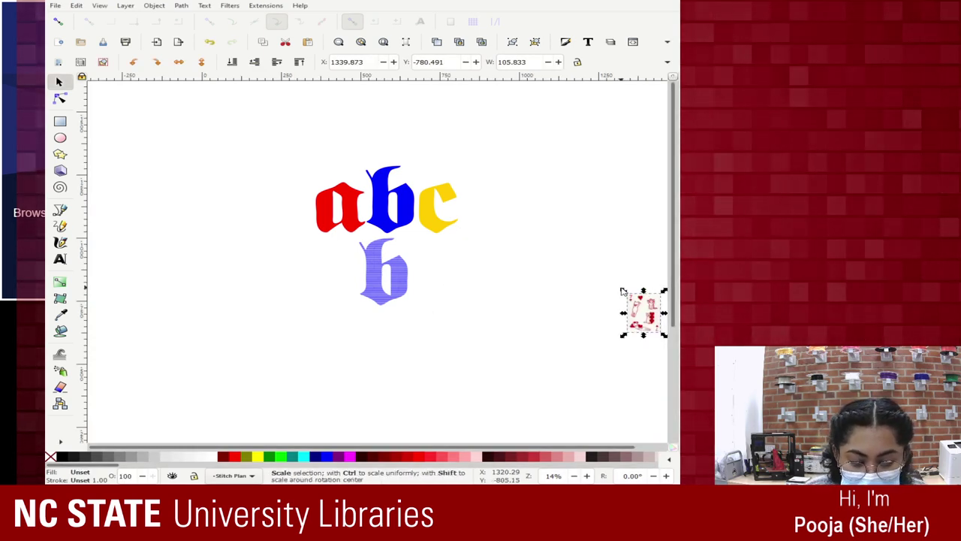
# Lock the width-to-height ratio and enlarge the pasted card image to about 629 mm wide, placing it beside the lettering
pyautogui.moveTo(622, 291); pyautogui.dragTo(590, 250)
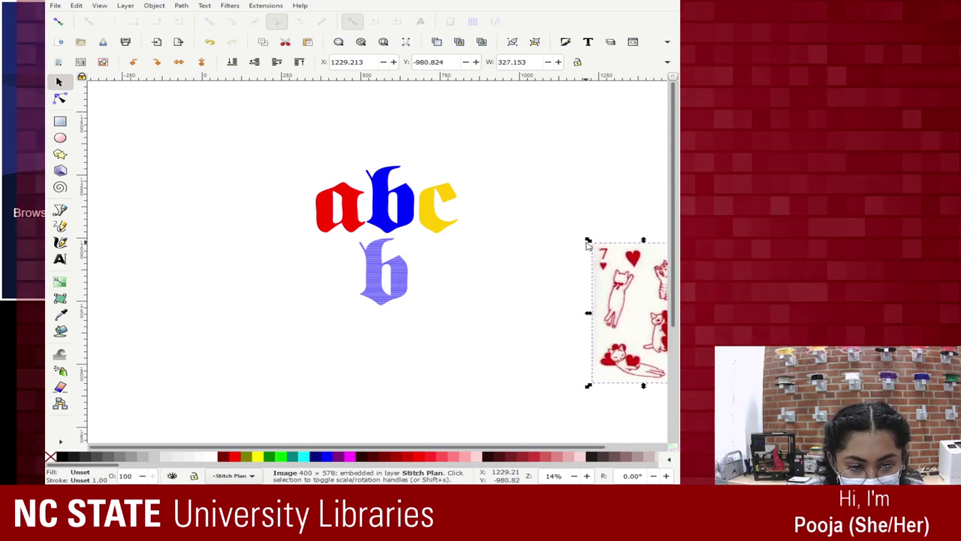
pyautogui.hotkey('ctrl', 'z')
pyautogui.click(577, 62)
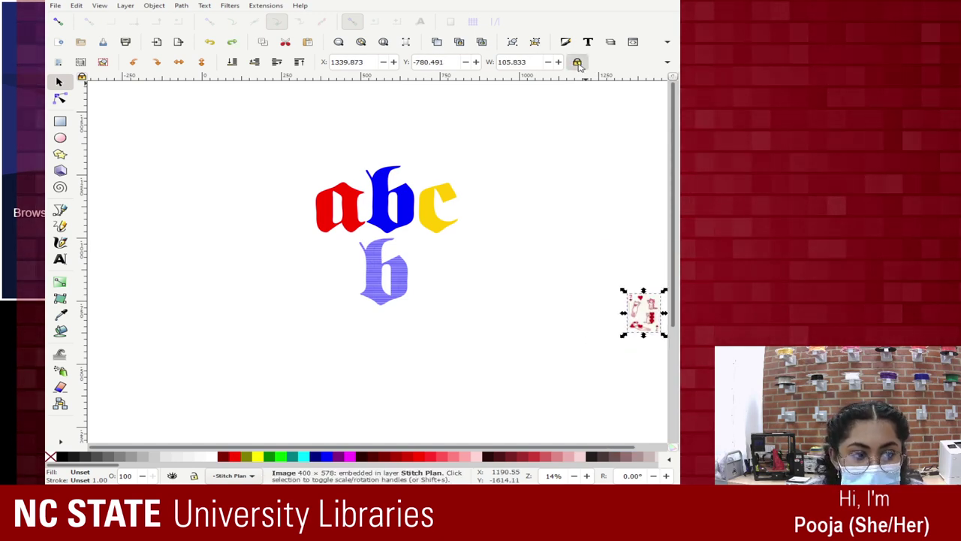
pyautogui.moveTo(624, 293); pyautogui.dragTo(495, 199)
pyautogui.moveTo(592, 263); pyautogui.dragTo(511, 276)
# Move the card image down below the lettering and close beside the blank page
pyautogui.scroll(-4, 421, 361)
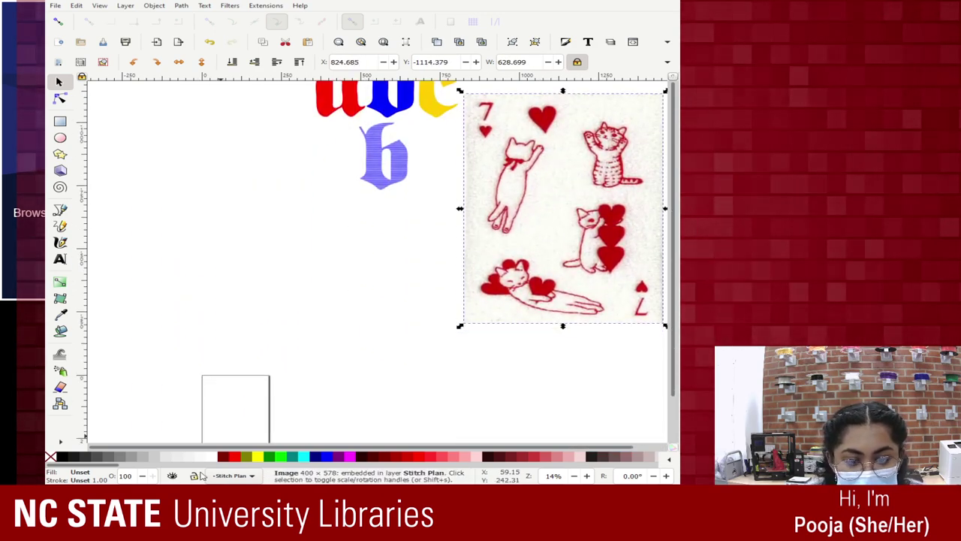
pyautogui.hscroll(1, 345, 450)
pyautogui.moveTo(497, 194); pyautogui.dragTo(461, 383)
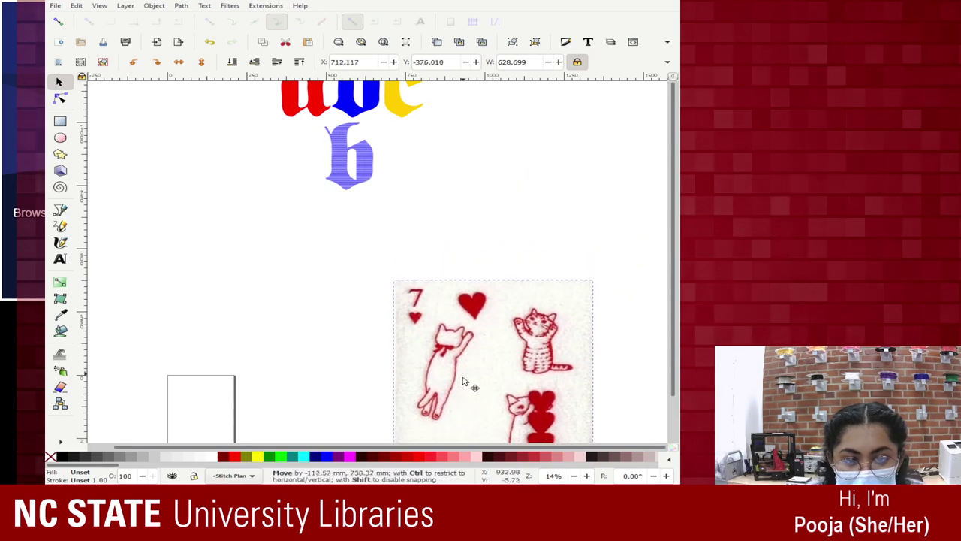
pyautogui.scroll(-3, 255, 333)
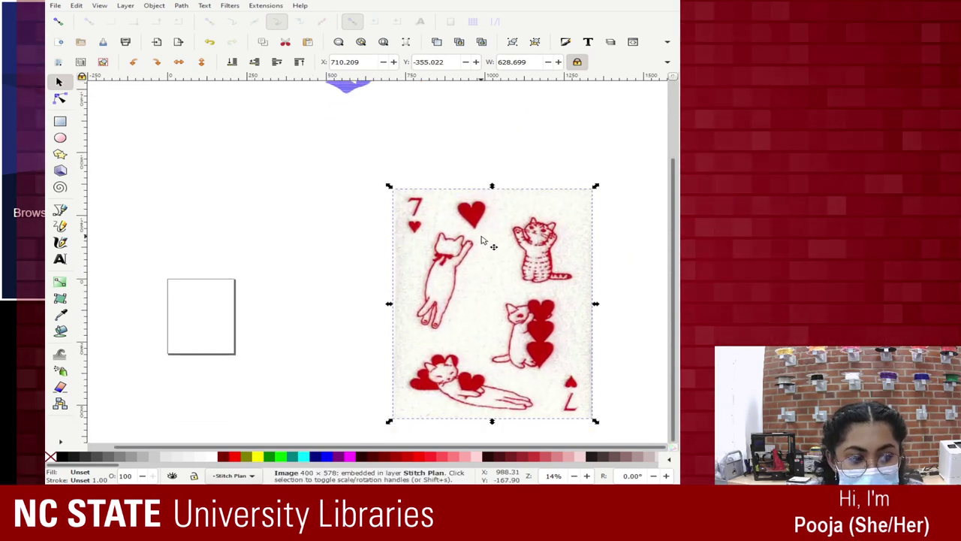
pyautogui.scroll(6, 459, 266)
pyautogui.scroll(-5, 456, 264)
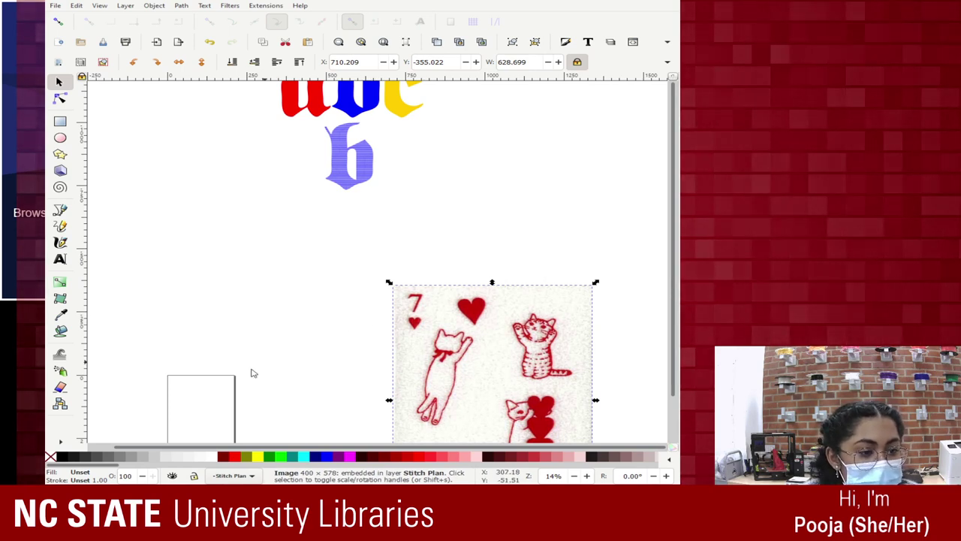
pyautogui.scroll(-2, 241, 383)
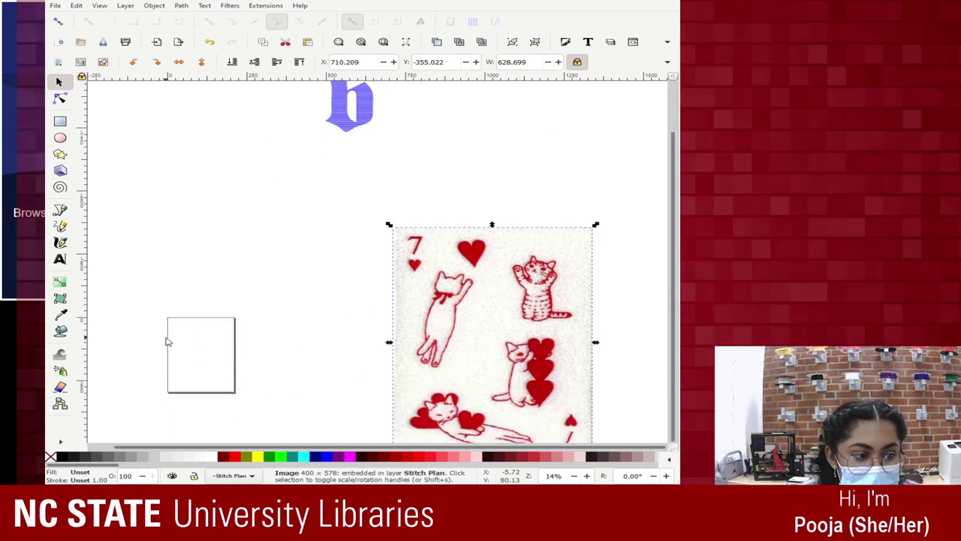
pyautogui.scroll(-3, 410, 206)
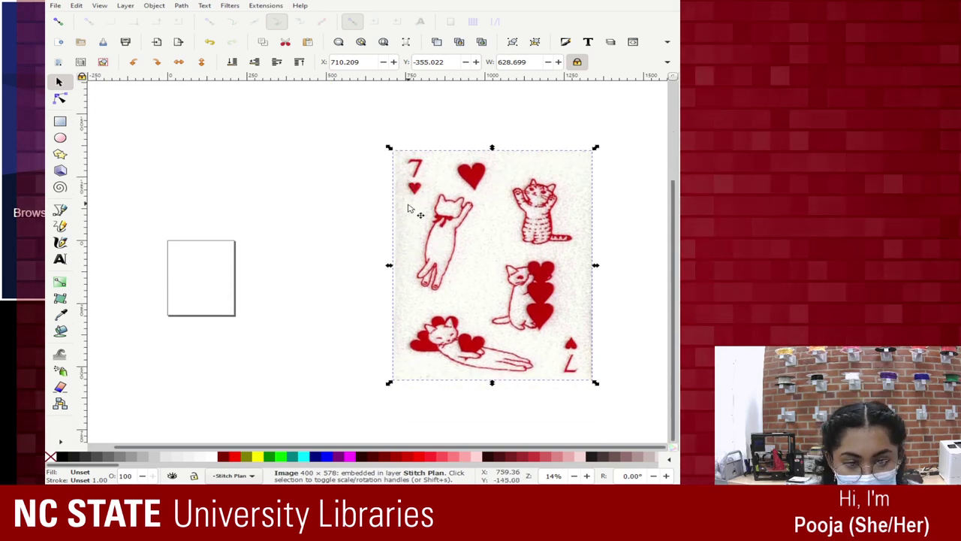
pyautogui.click(637, 176)
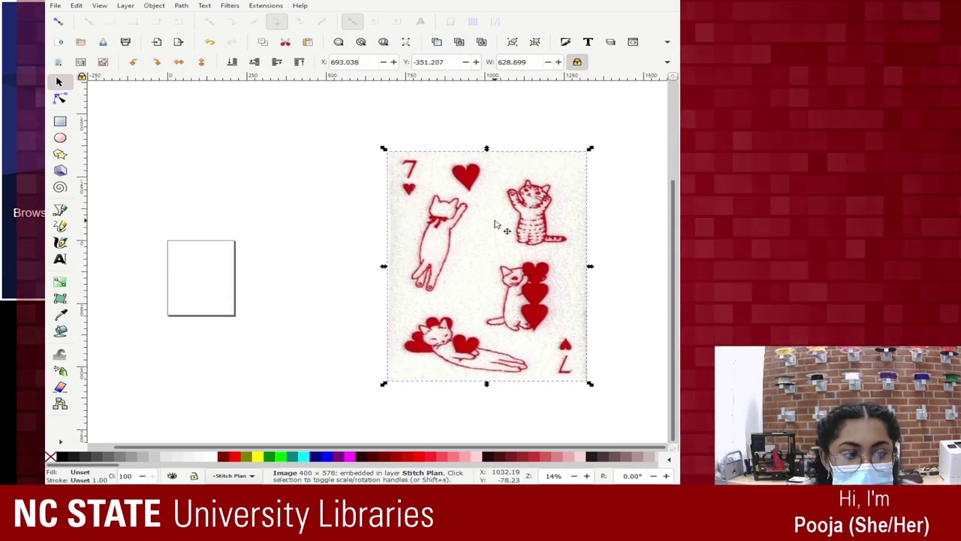
pyautogui.moveTo(500, 223); pyautogui.dragTo(346, 225)
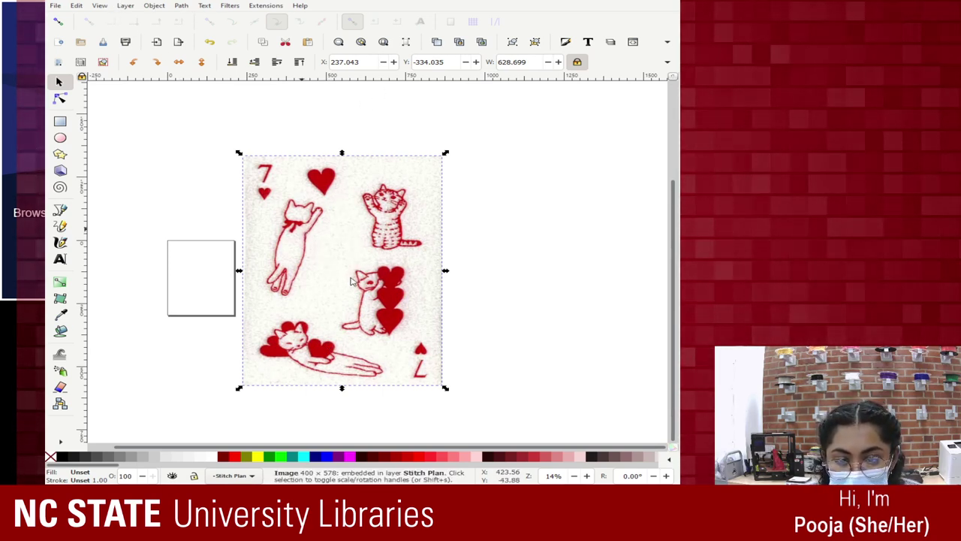
# Open Trace Bitmap for the card image, compare the single and multiple scan options, and choose multiple scans
pyautogui.hotkey('shift', 'alt', 'b')
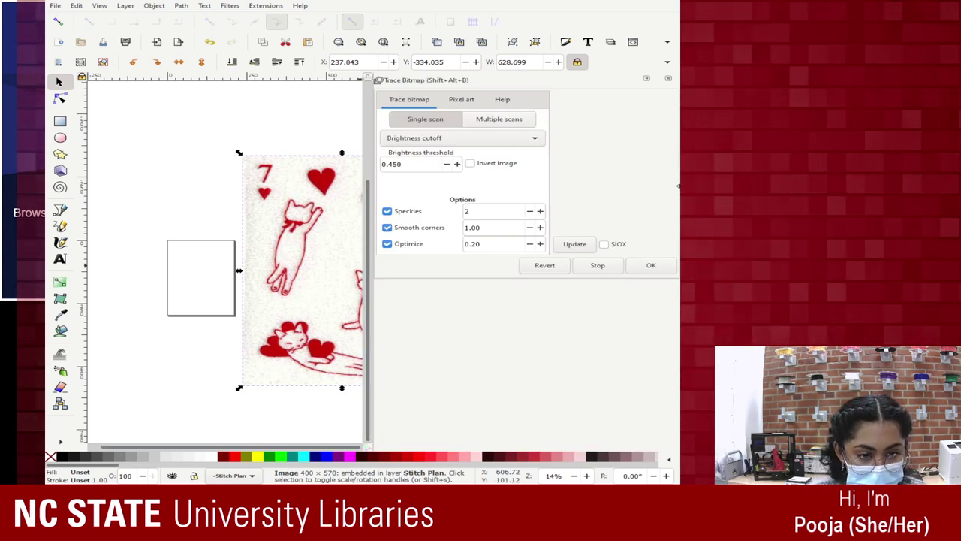
pyautogui.moveTo(679, 188); pyautogui.dragTo(676, 183)
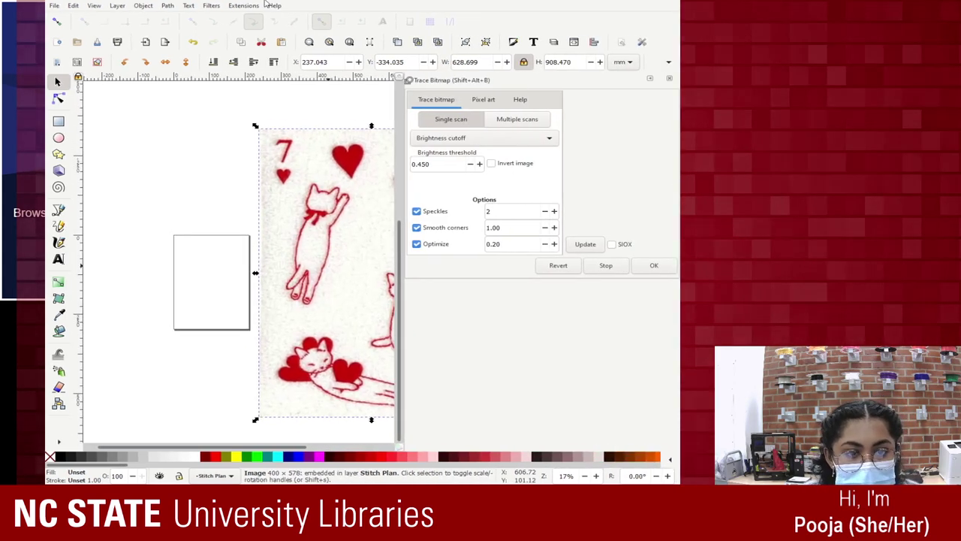
pyautogui.click(515, 120)
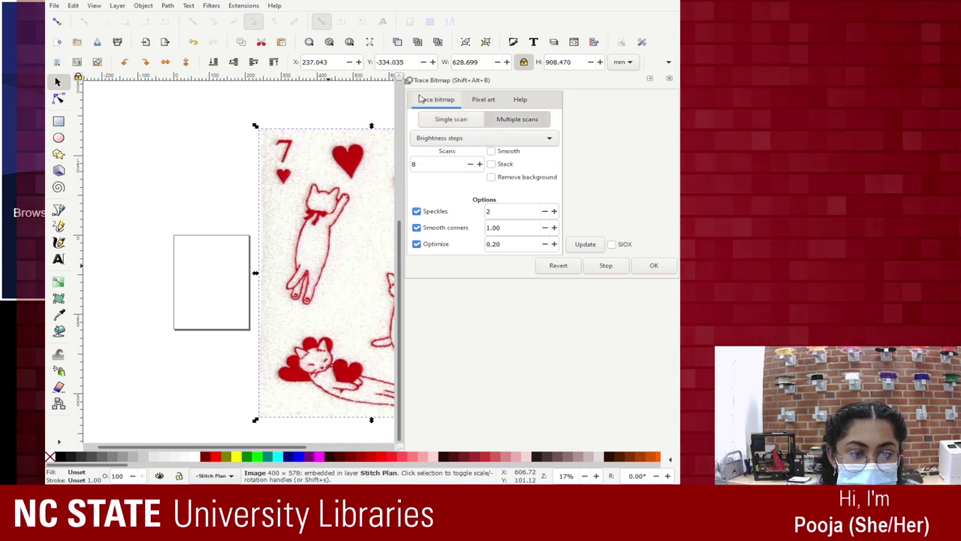
pyautogui.click(448, 120)
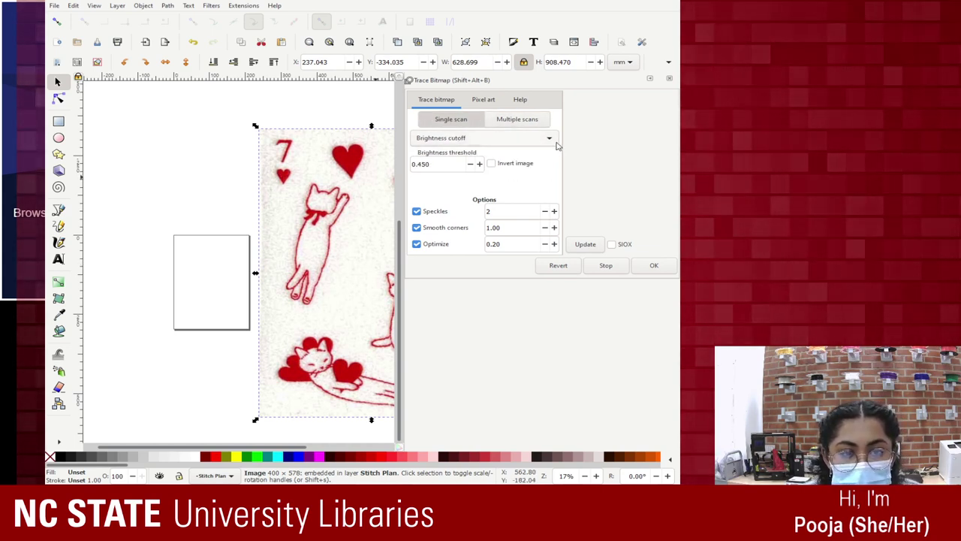
pyautogui.click(525, 120)
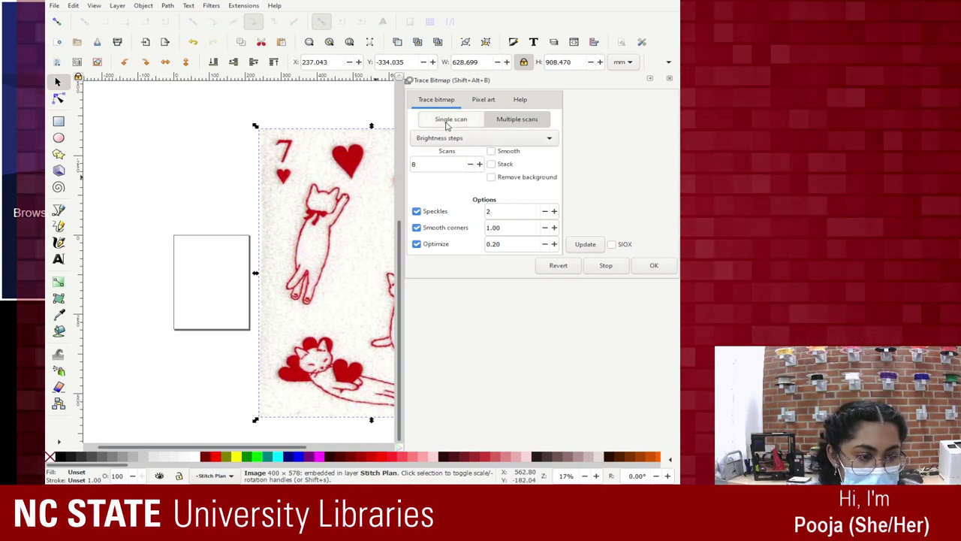
pyautogui.click(449, 121)
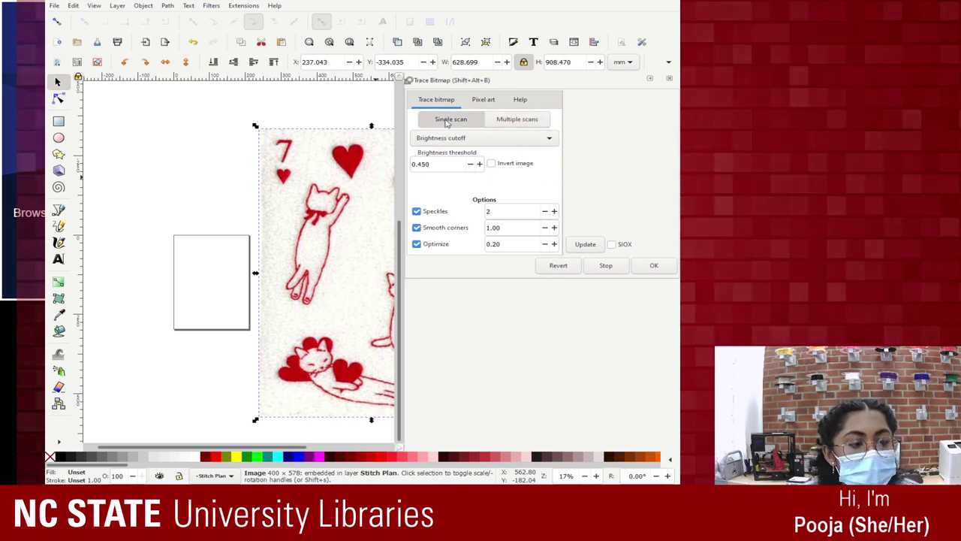
pyautogui.click(535, 120)
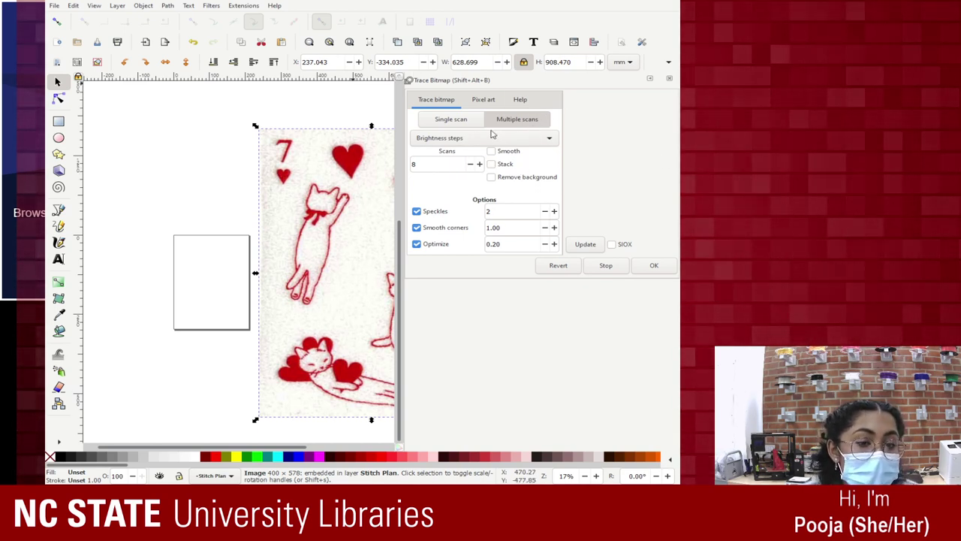
# Preview and trace the card image with 8 brightness-step scans and background removal enabled, after moving it over the page
pyautogui.click(505, 177)
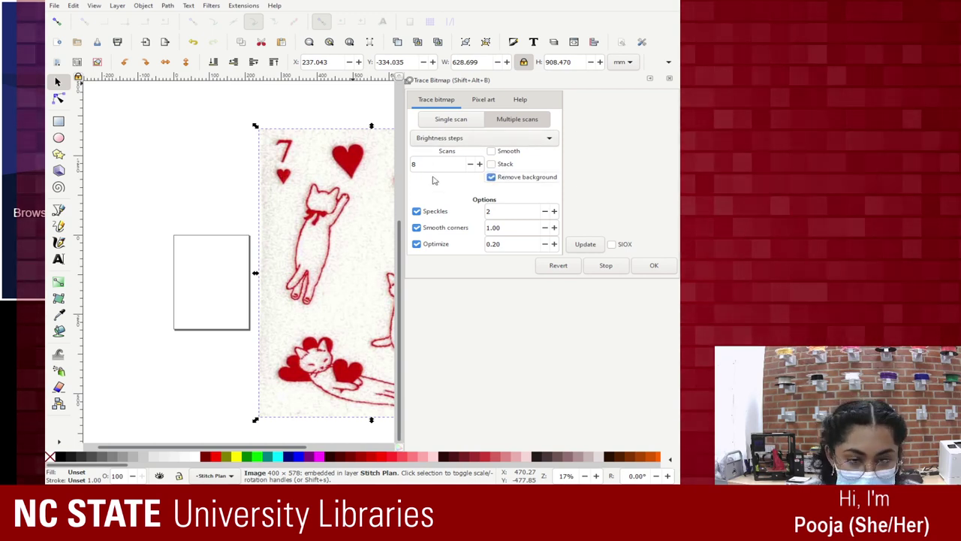
pyautogui.click(587, 245)
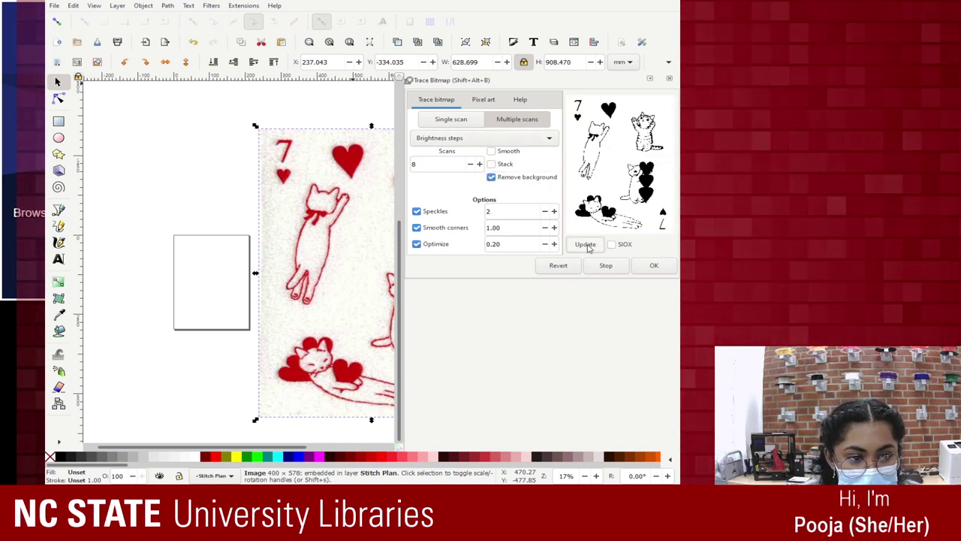
pyautogui.moveTo(375, 181); pyautogui.dragTo(293, 138)
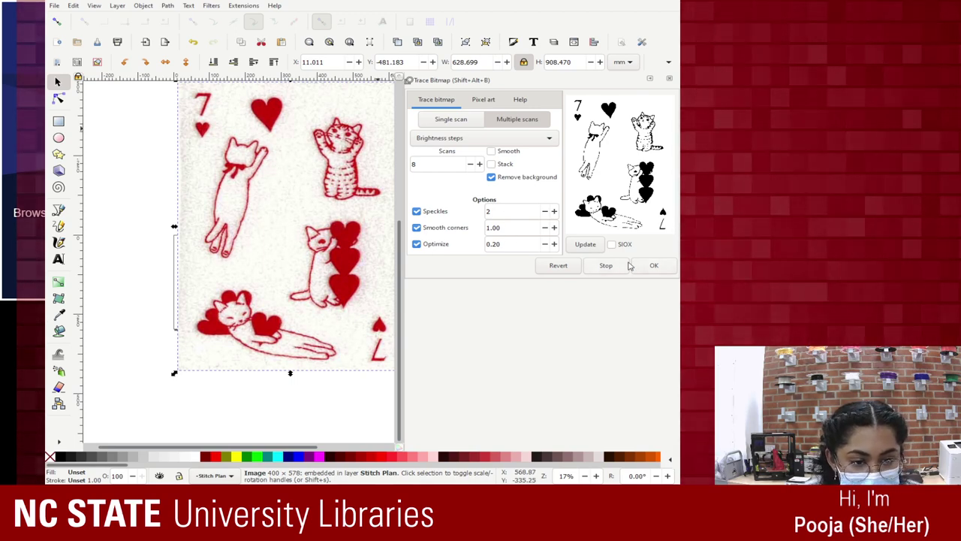
pyautogui.click(654, 267)
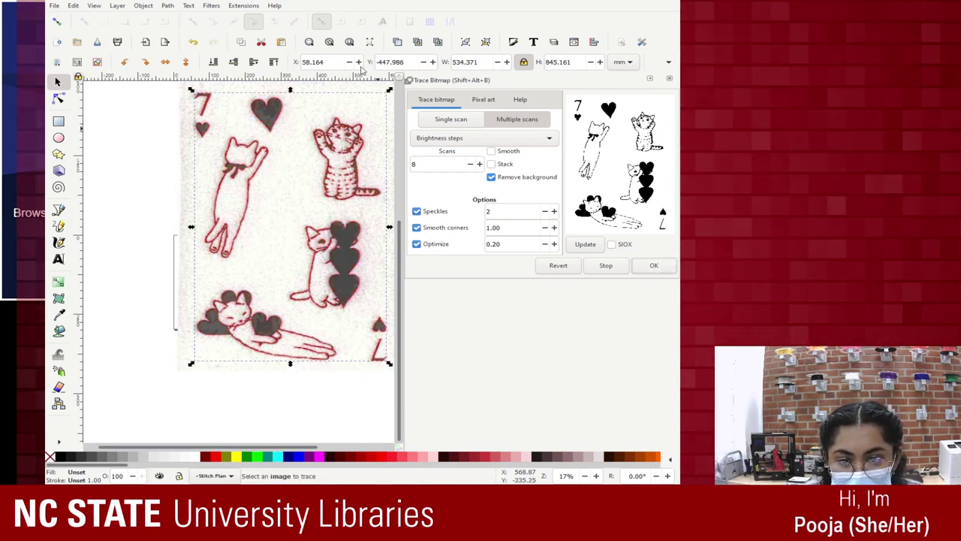
# Move the original card image off the grey tracing, delete the tracing, and bring the image back over the page
pyautogui.moveTo(367, 128)
pyautogui.mouseDown()
pyautogui.moveTo(353, 188)
pyautogui.moveTo(180, 176)
pyautogui.moveTo(161, 111)
pyautogui.moveTo(138, 105)
pyautogui.mouseUp()
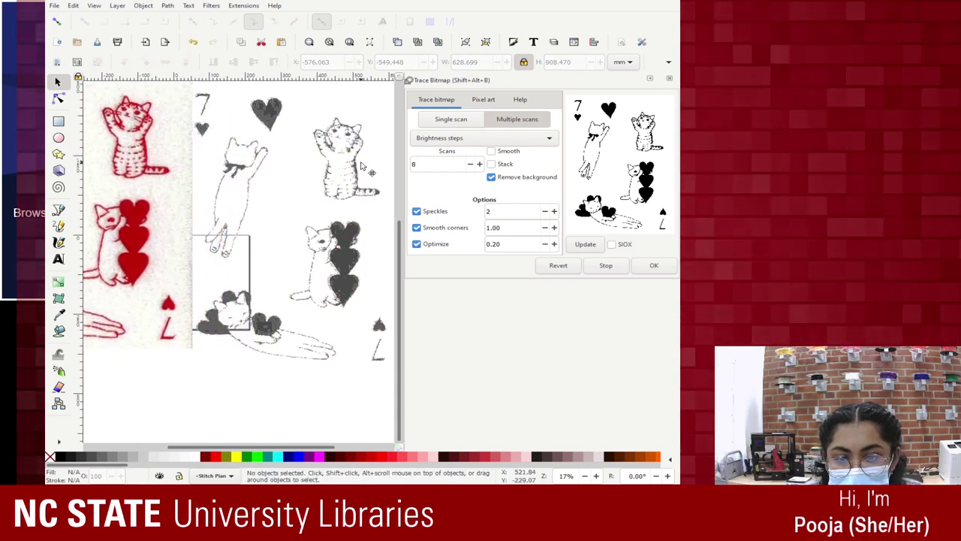
pyautogui.moveTo(362, 169)
pyautogui.mouseDown()
pyautogui.moveTo(334, 192)
pyautogui.moveTo(351, 178)
pyautogui.mouseUp()
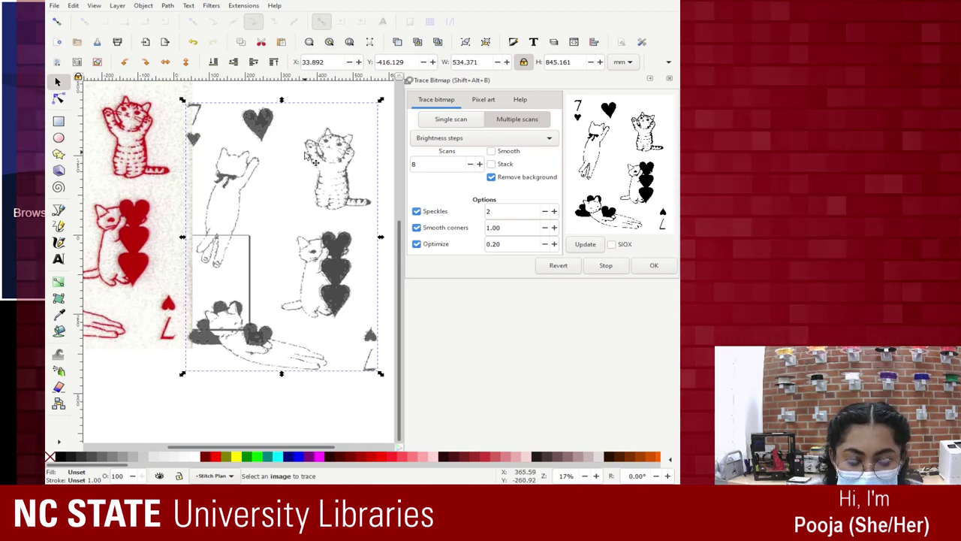
pyautogui.press('Delete')
pyautogui.moveTo(126, 158)
pyautogui.mouseDown()
pyautogui.moveTo(310, 157)
pyautogui.moveTo(324, 195)
pyautogui.mouseUp()
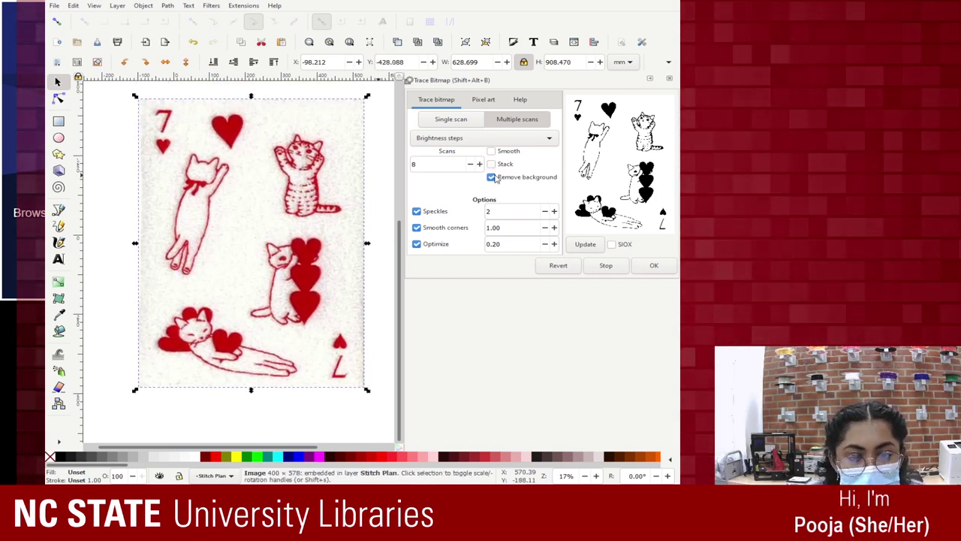
# Trace the card image again with background removal turned off, and delete the resulting tracing
pyautogui.click(492, 177)
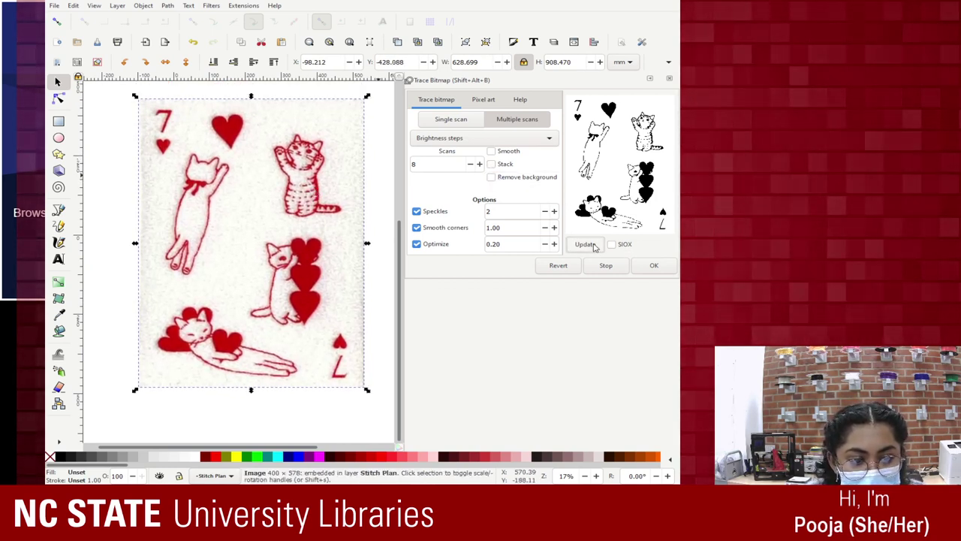
pyautogui.click(651, 265)
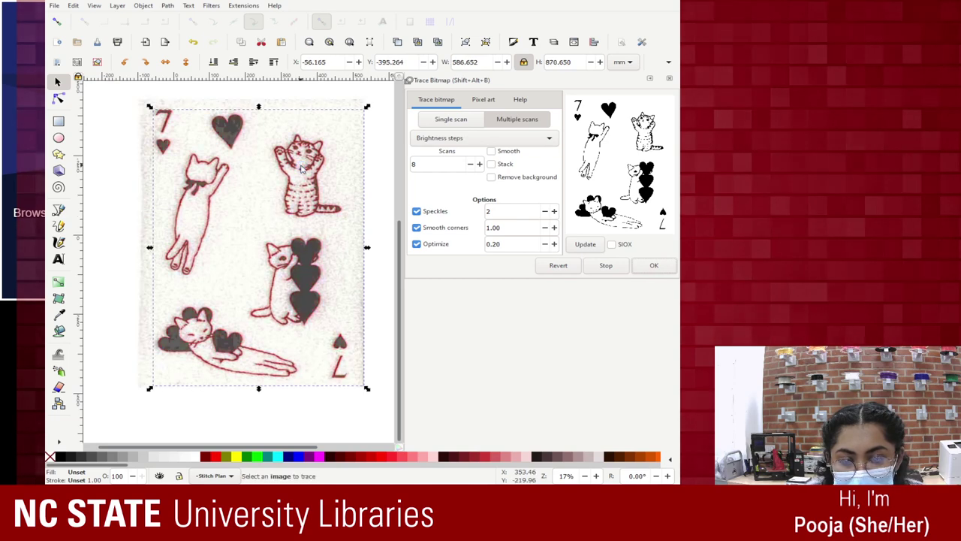
pyautogui.moveTo(323, 177)
pyautogui.mouseDown()
pyautogui.moveTo(380, 218)
pyautogui.moveTo(369, 221)
pyautogui.mouseUp()
pyautogui.press('Delete')
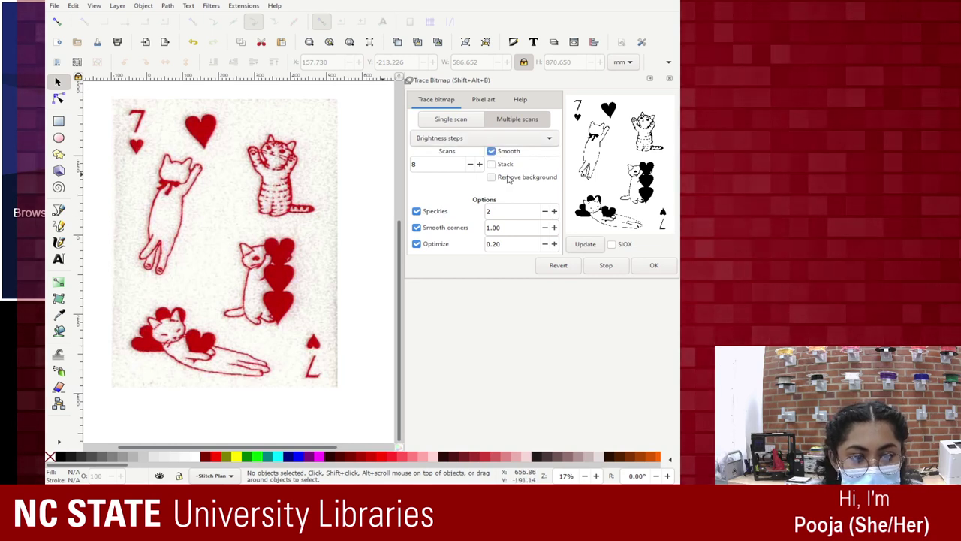
# Turn background removal back on and set Smooth corners to 0 for the next tracing
pyautogui.click(493, 178)
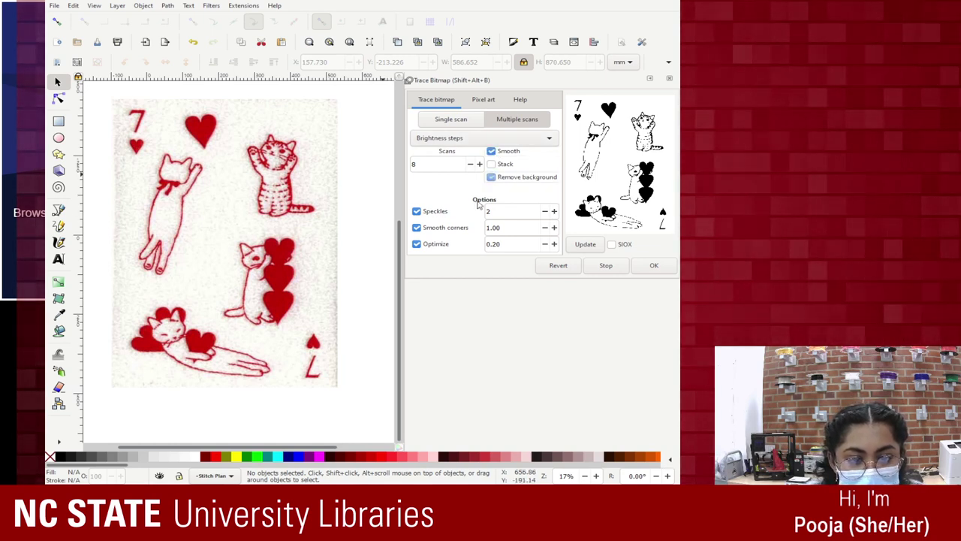
pyautogui.click(553, 227)
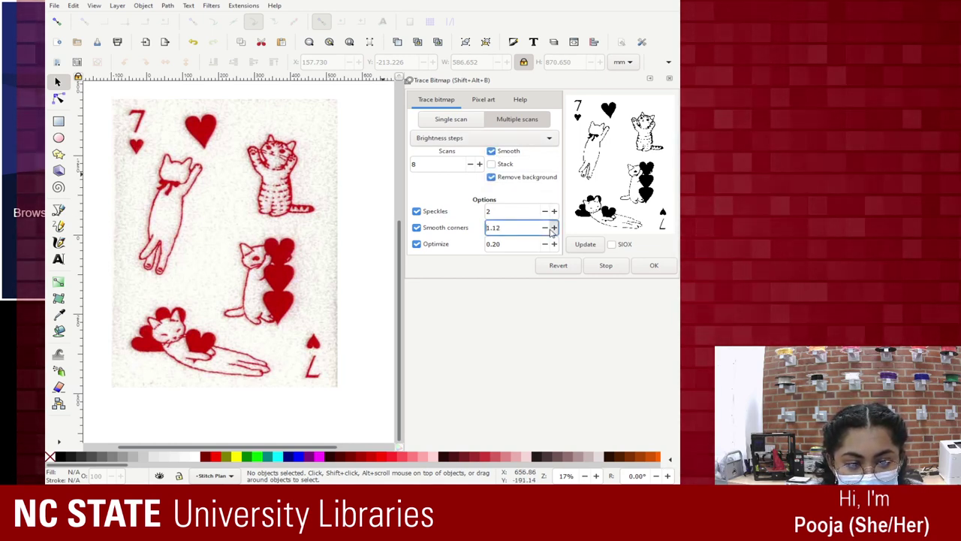
pyautogui.moveTo(525, 227); pyautogui.dragTo(431, 228)
pyautogui.write('0')
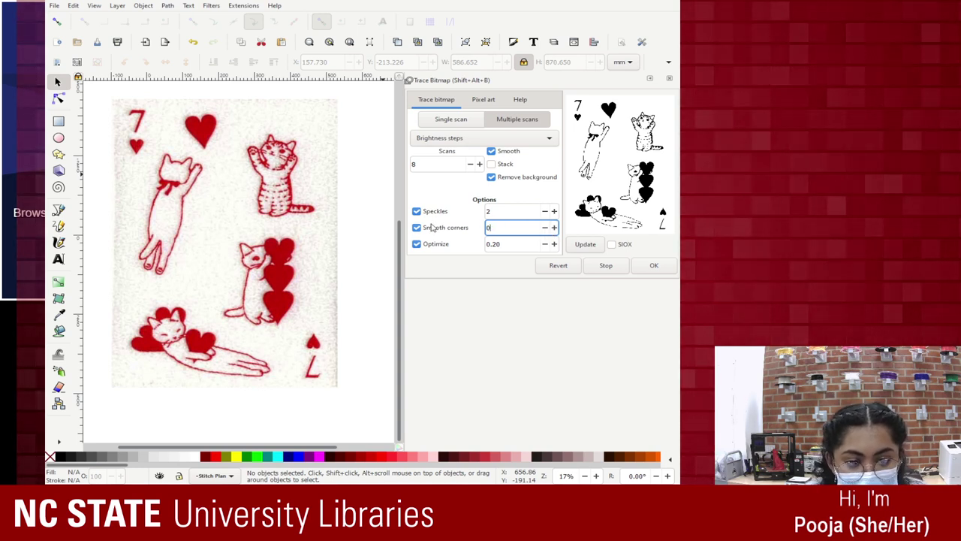
pyautogui.click(509, 247)
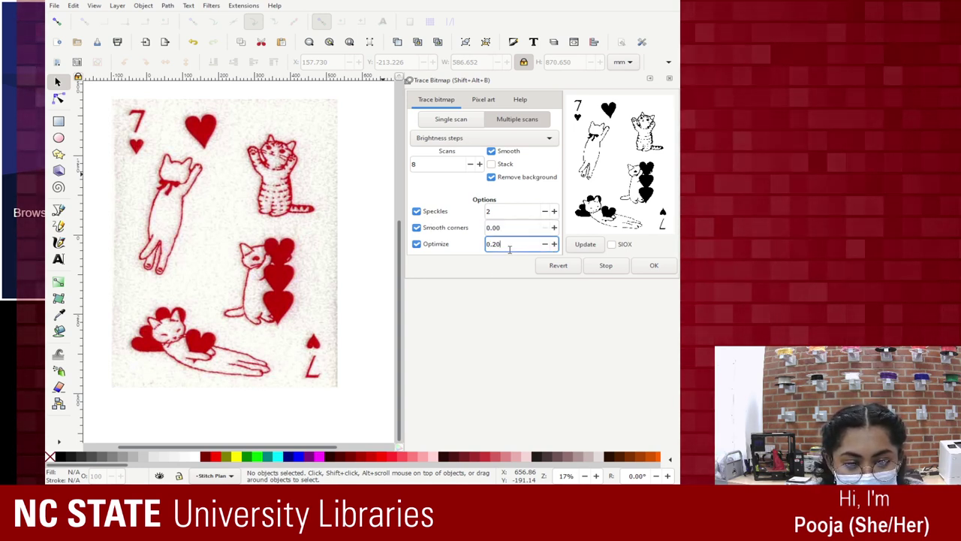
# Select the card image, trace it with 8 Colors scans, and move the resulting tracing off the image
pyautogui.click(585, 244)
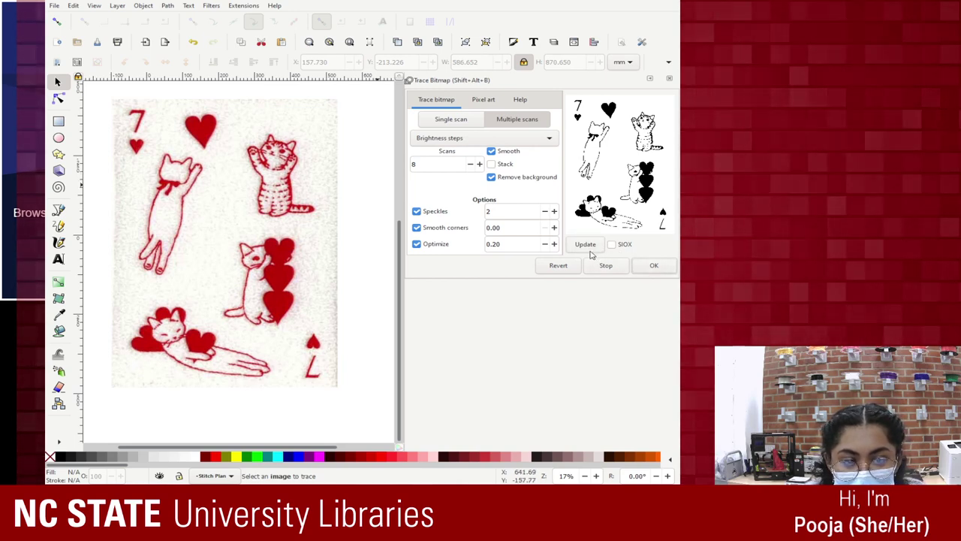
pyautogui.moveTo(328, 215); pyautogui.dragTo(295, 249)
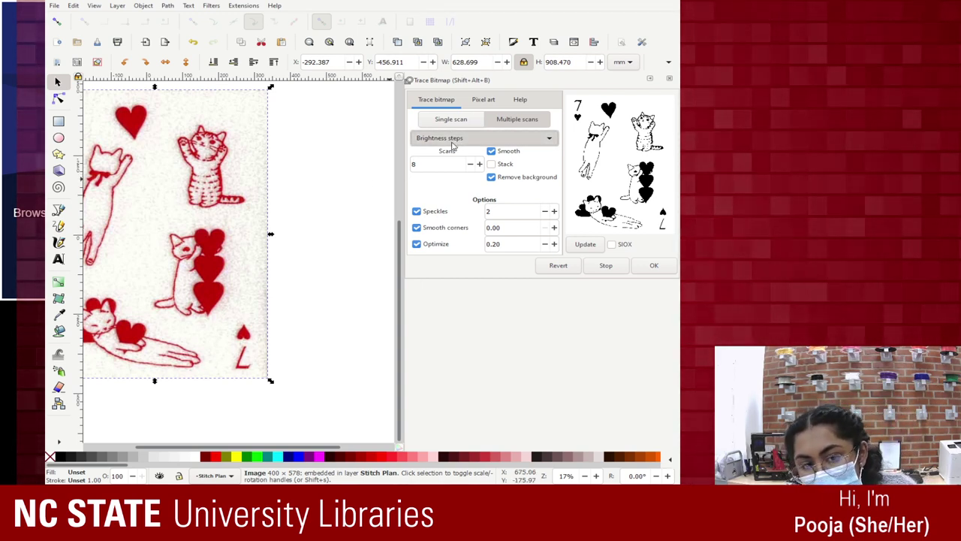
pyautogui.scroll(-1, 451, 141)
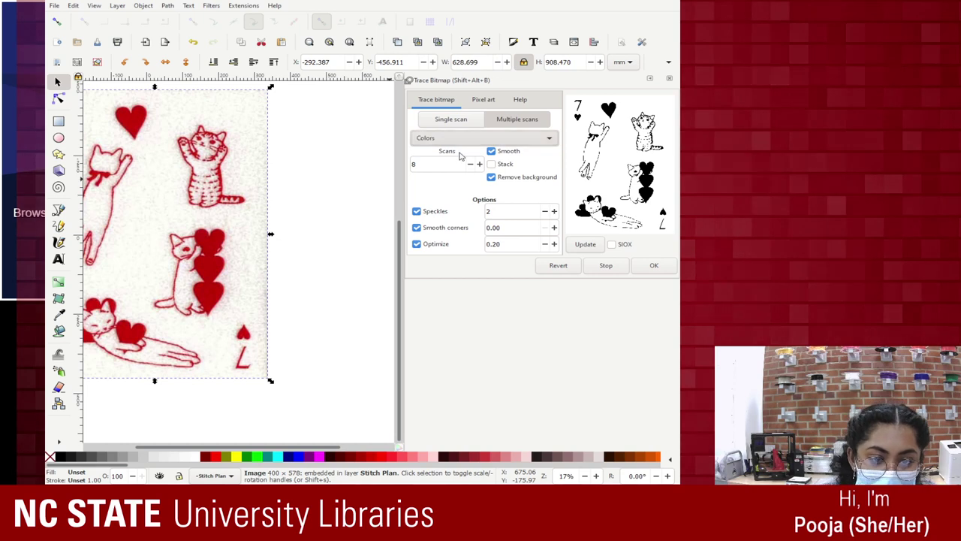
pyautogui.click(593, 246)
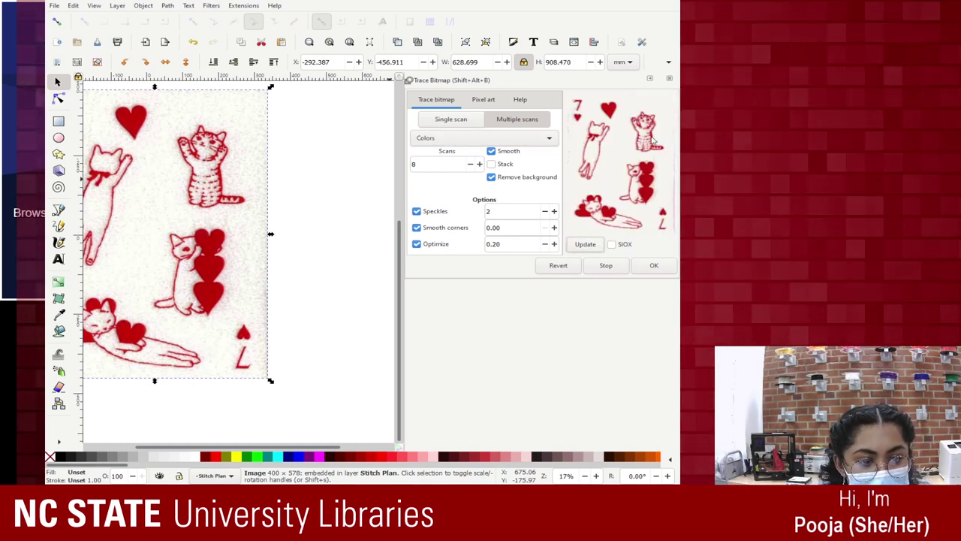
pyautogui.click(657, 272)
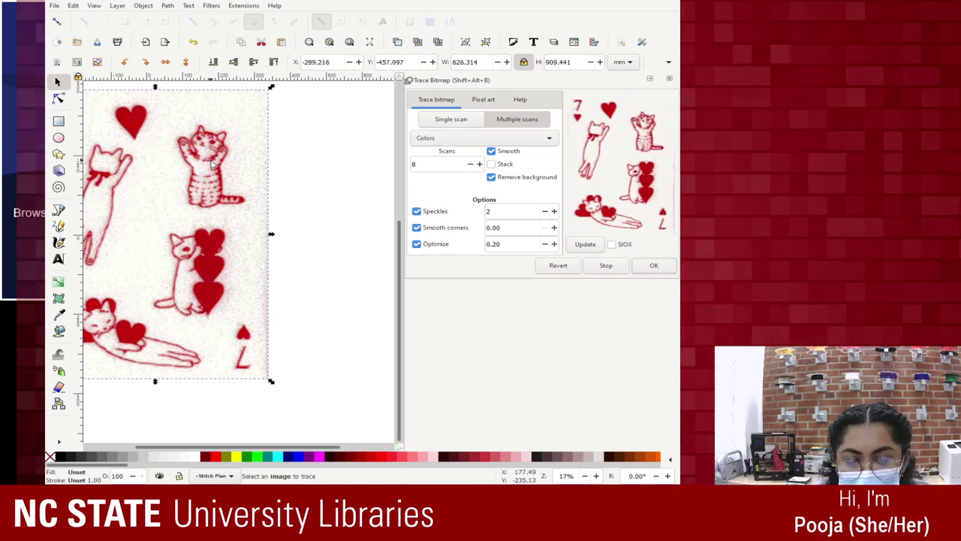
pyautogui.moveTo(208, 162)
pyautogui.mouseDown()
pyautogui.moveTo(421, 189)
pyautogui.moveTo(304, 178)
pyautogui.mouseUp()
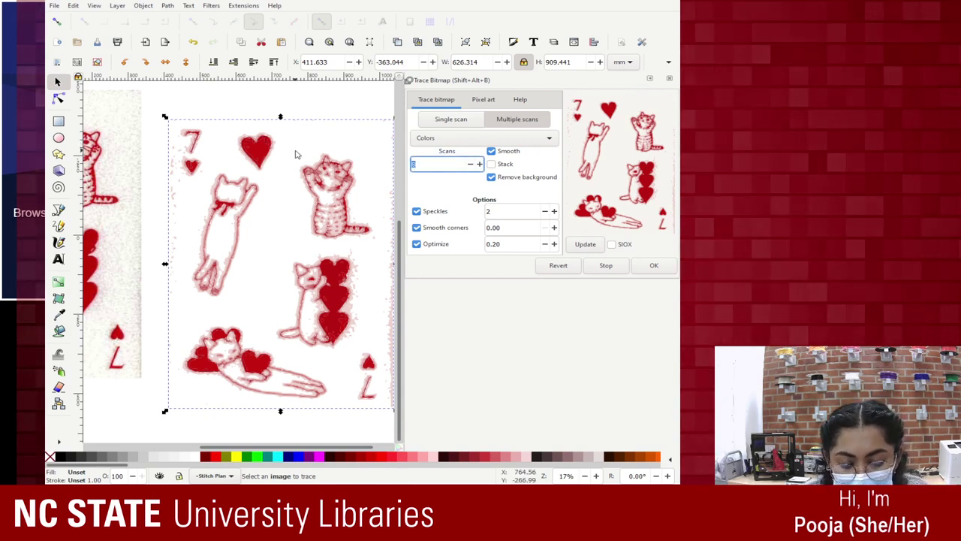
# Replace the color tracing with one made from 15 scans of the card image, and place it beside the original
pyautogui.write('15')
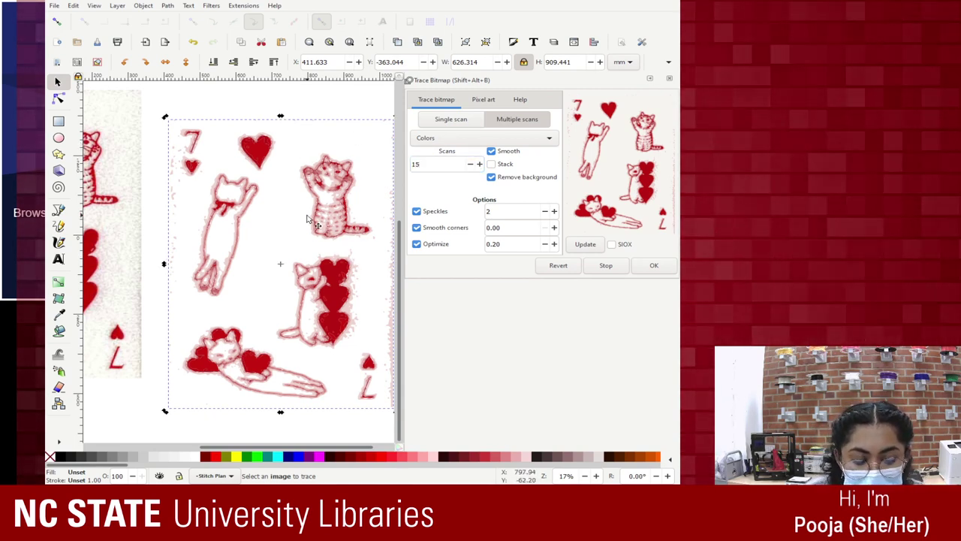
pyautogui.moveTo(327, 238)
pyautogui.mouseDown()
pyautogui.moveTo(146, 185)
pyautogui.moveTo(83, 203)
pyautogui.mouseUp()
pyautogui.moveTo(324, 221); pyautogui.dragTo(330, 225)
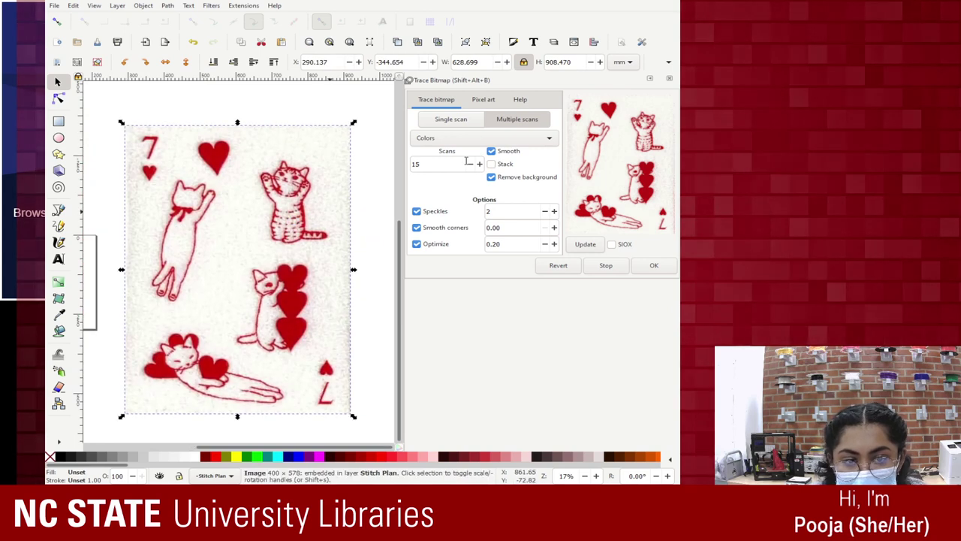
pyautogui.click(644, 266)
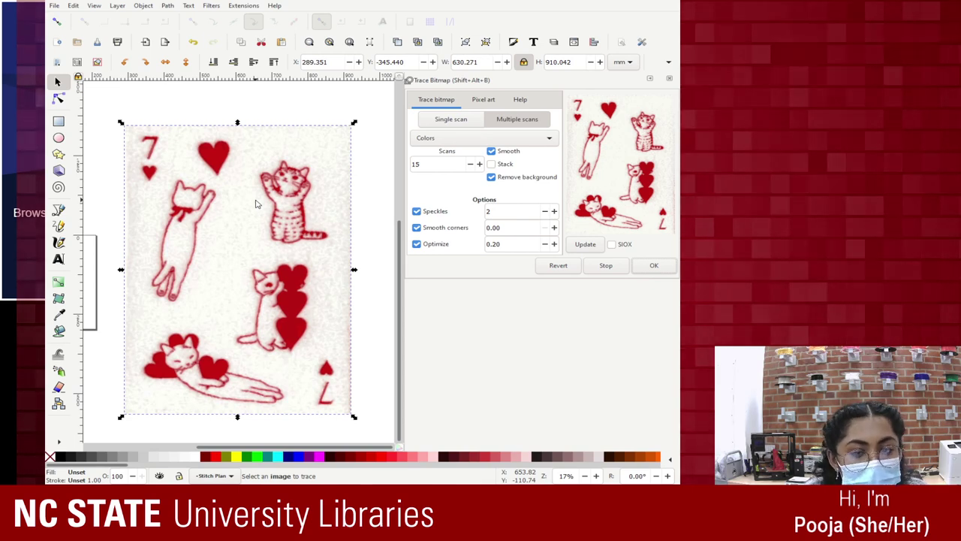
pyautogui.moveTo(286, 194); pyautogui.dragTo(408, 199)
pyautogui.moveTo(171, 138); pyautogui.dragTo(68, 113)
pyautogui.moveTo(346, 223)
pyautogui.mouseDown()
pyautogui.moveTo(296, 218)
pyautogui.moveTo(210, 180)
pyautogui.moveTo(199, 214)
pyautogui.moveTo(314, 204)
pyautogui.mouseUp()
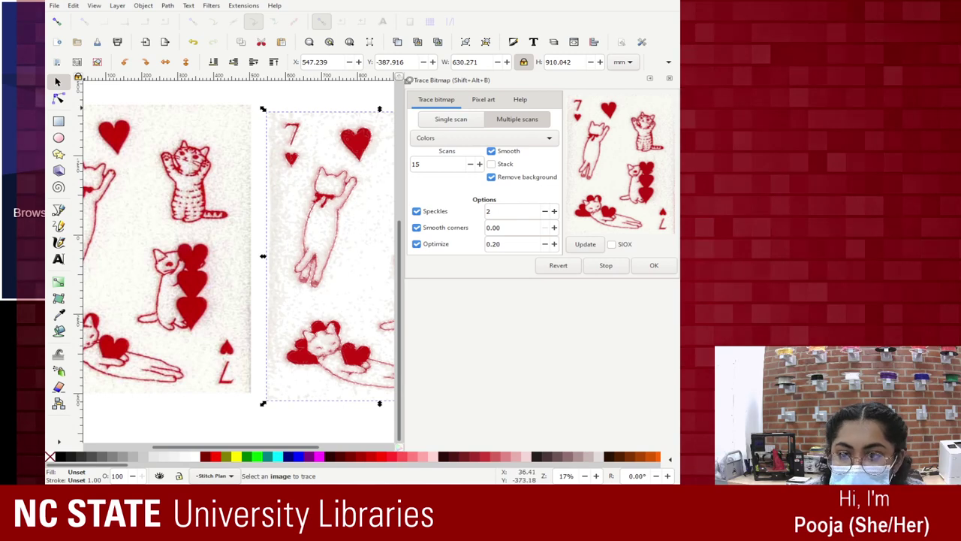
# Examine the traced path outlines in the 15-scan color tracing with the Node tool
pyautogui.click(57, 99)
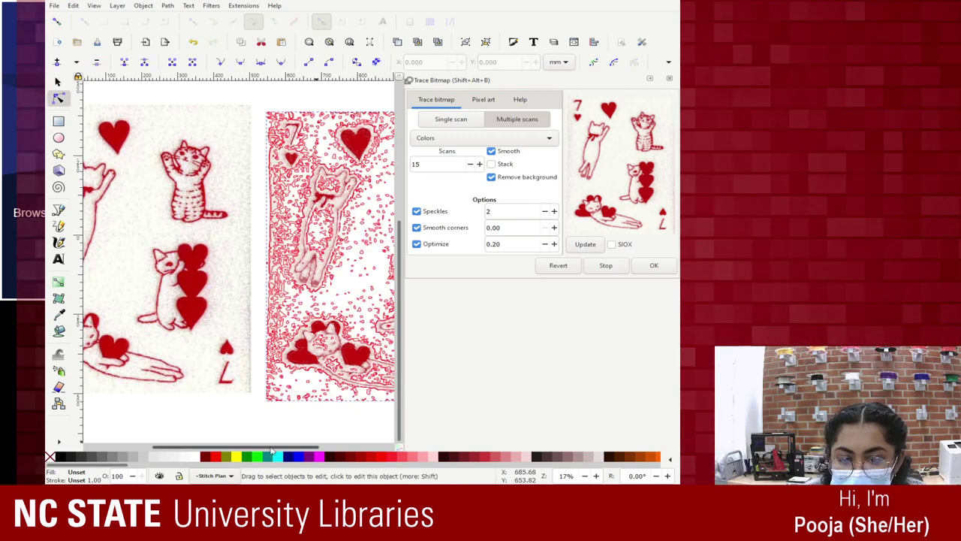
pyautogui.moveTo(272, 449); pyautogui.dragTo(343, 449)
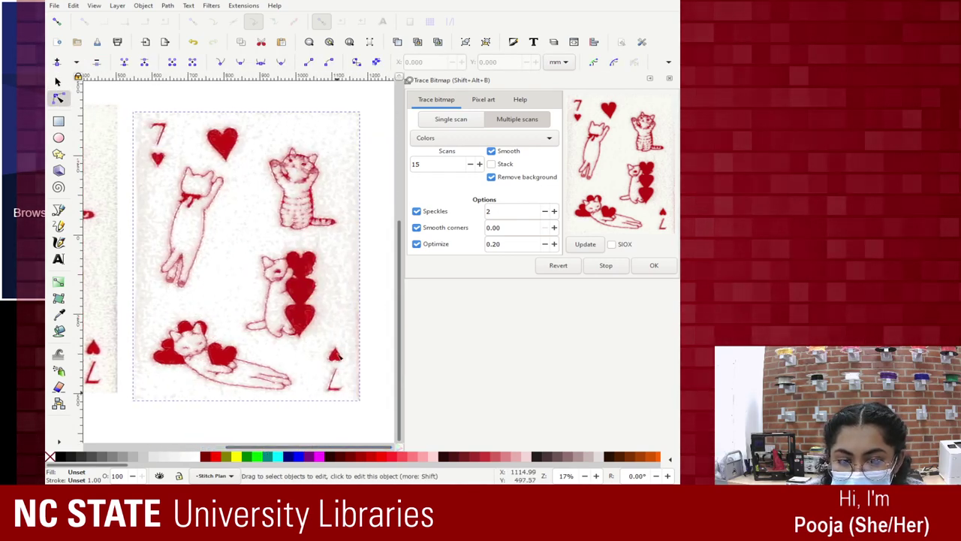
pyautogui.click(336, 358)
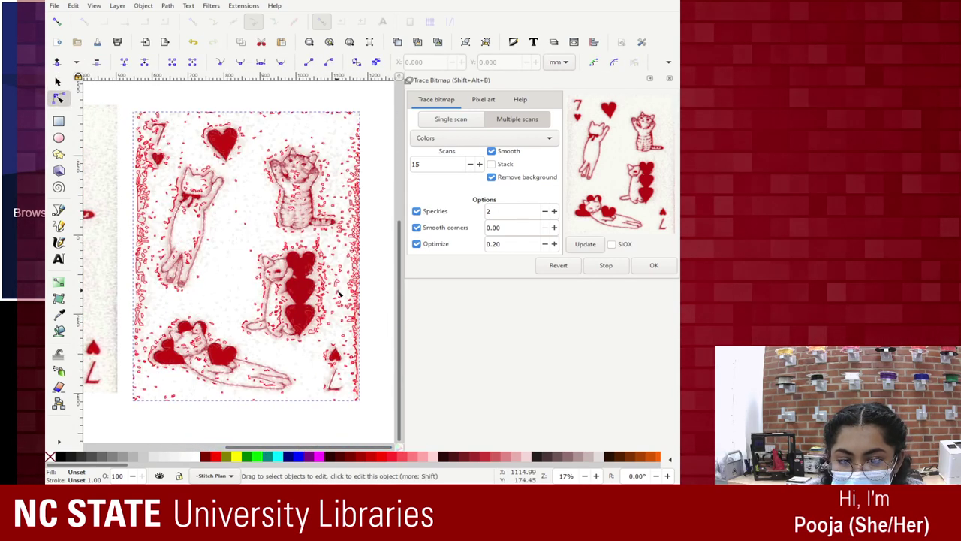
pyautogui.click(384, 250)
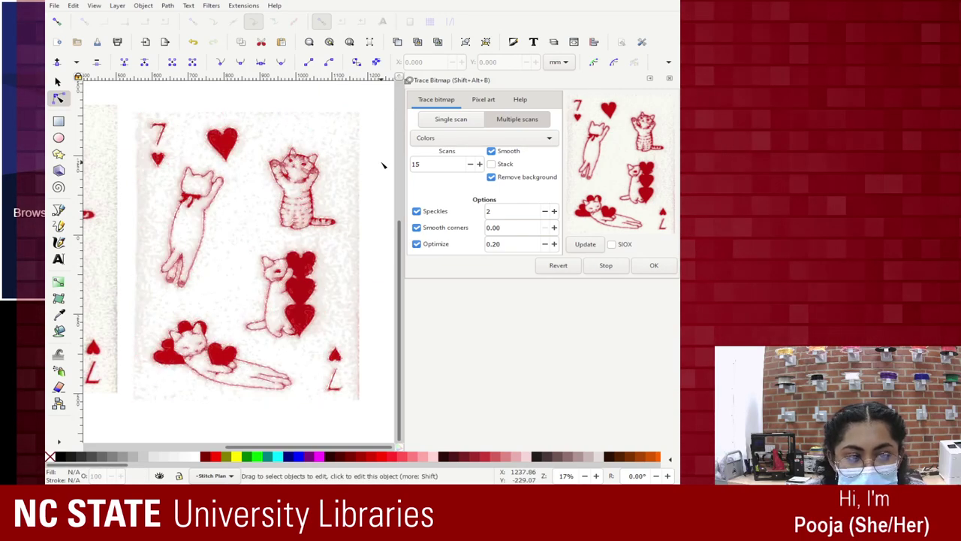
pyautogui.click(286, 193)
pyautogui.press('s')
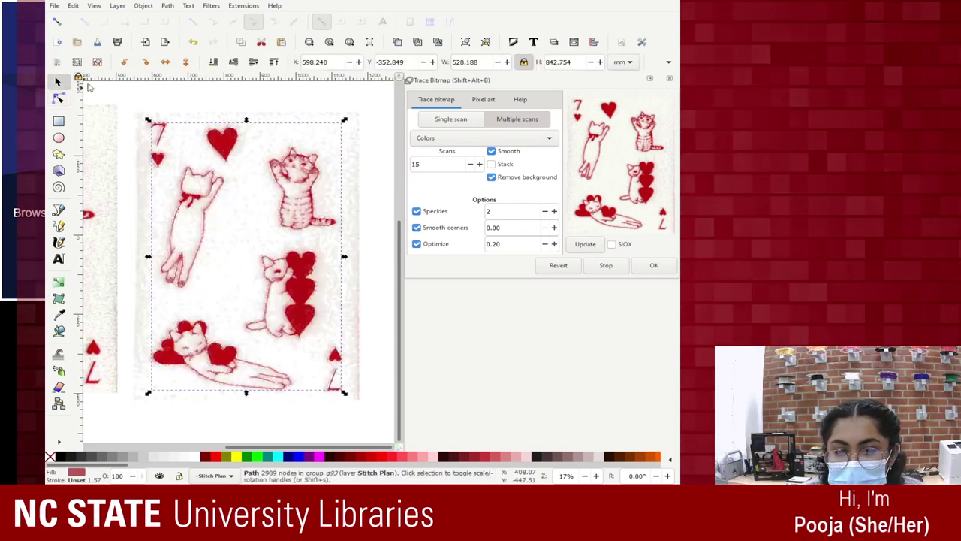
# Select the whole 15-scan color tracing group and delete it, hiding the open dialog
pyautogui.click(303, 148)
pyautogui.press('F12')
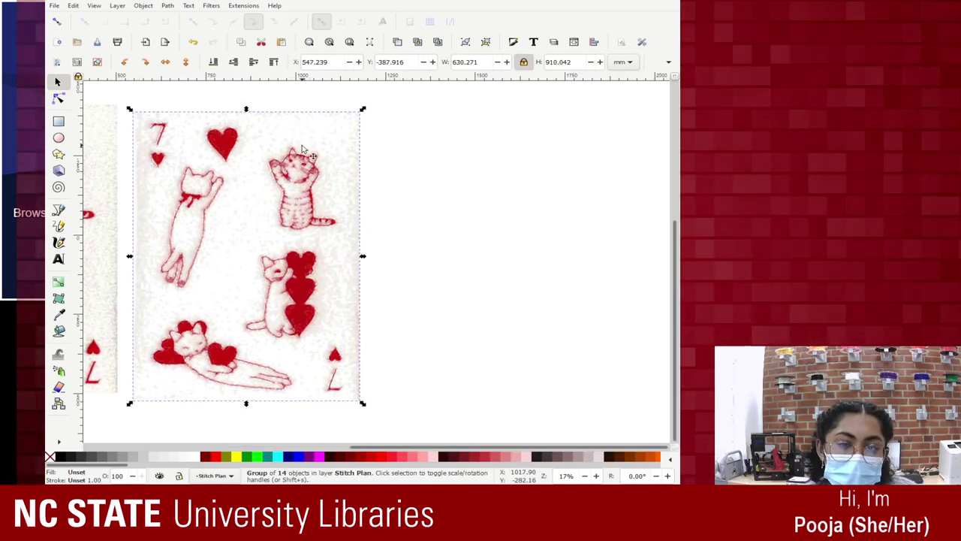
pyautogui.hotkey('ctrl', 'z')
pyautogui.press('Delete')
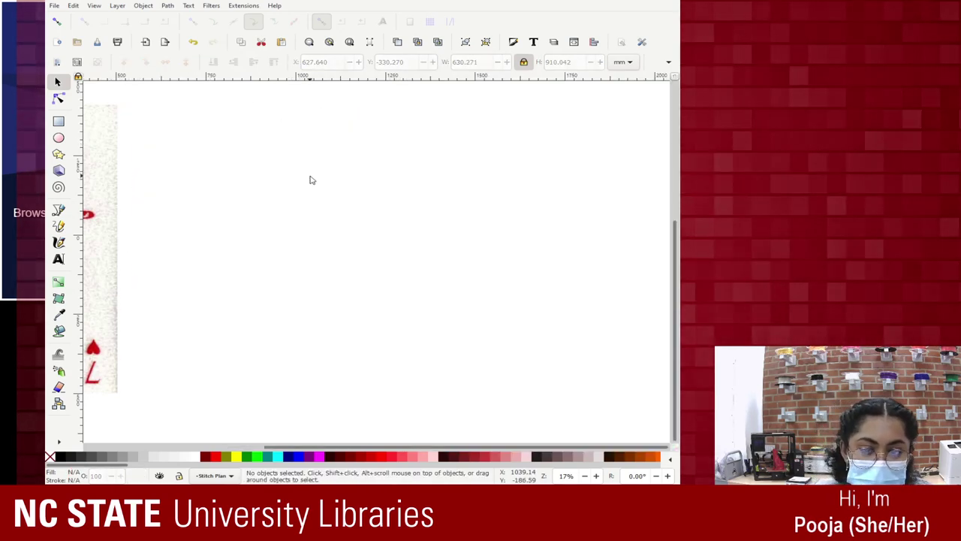
# Select the original card image, reopen Trace Bitmap, and switch the tracing to single scan
pyautogui.moveTo(323, 449); pyautogui.dragTo(145, 449)
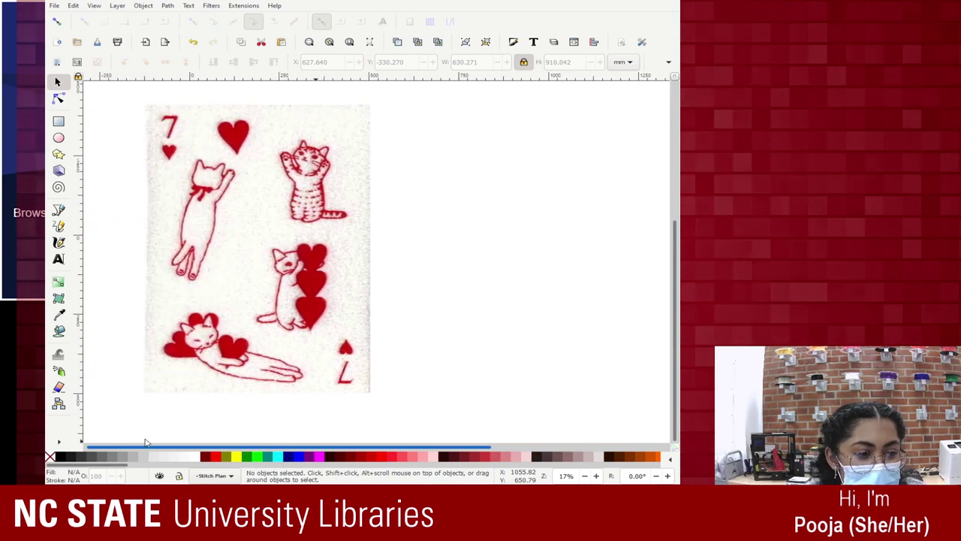
pyautogui.click(248, 248)
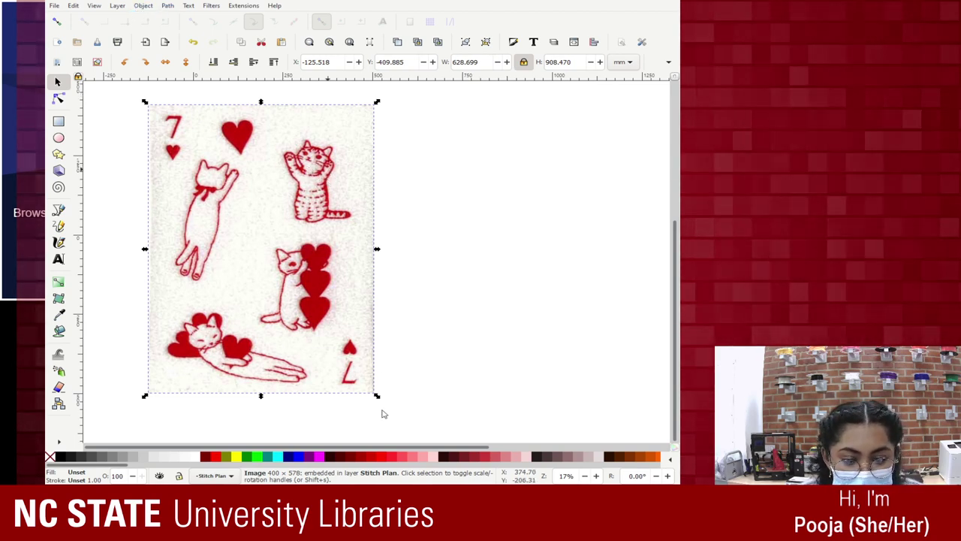
pyautogui.hotkey('shift', 'alt', 'b')
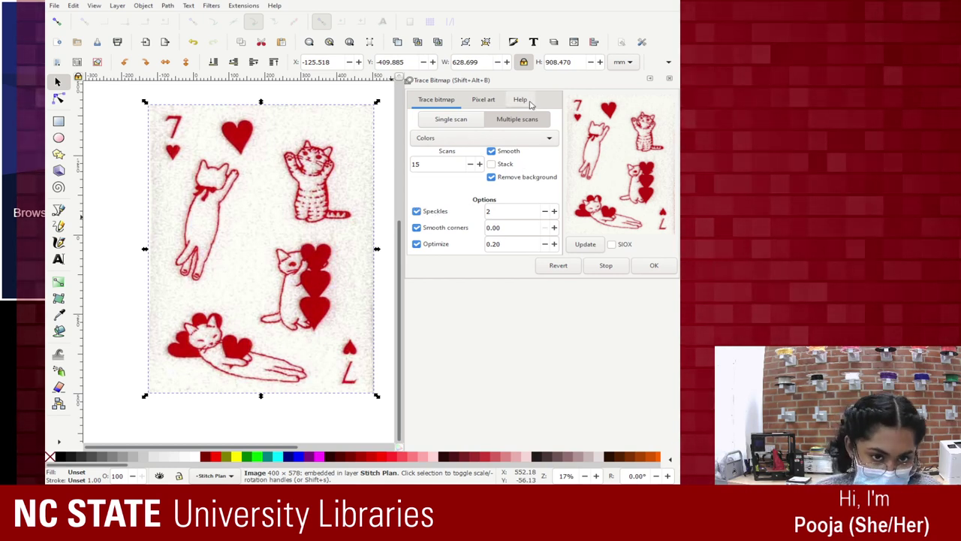
pyautogui.click(435, 120)
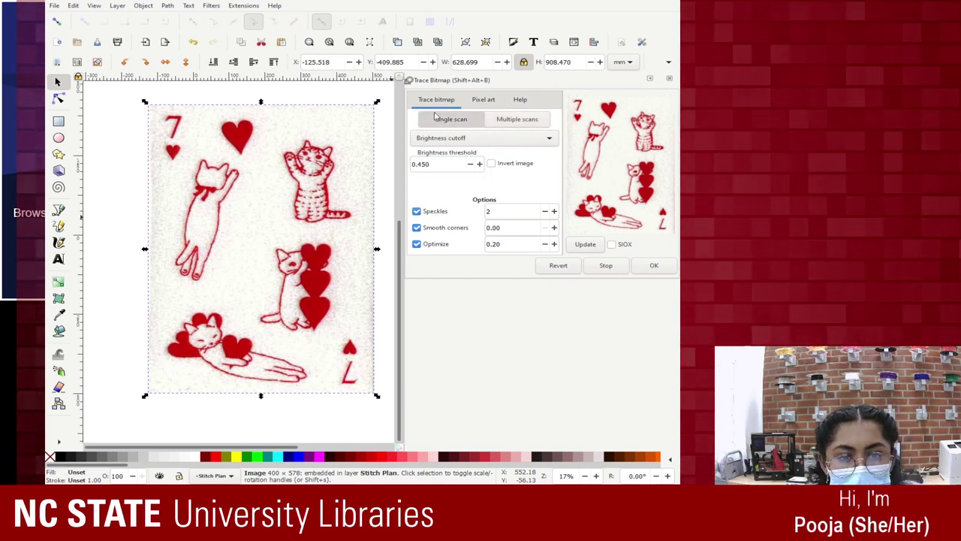
pyautogui.click(484, 100)
pyautogui.click(426, 105)
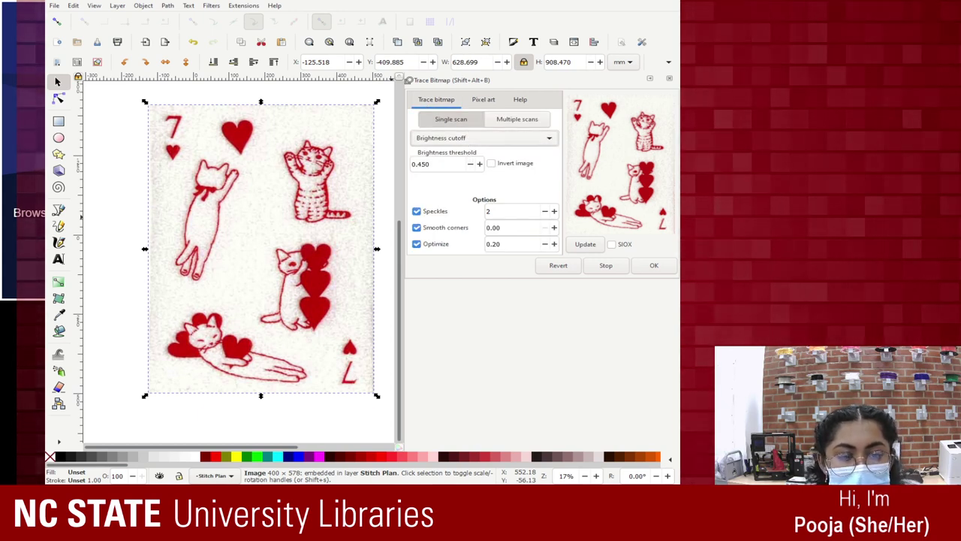
# Trace the card image by brightness cutoff with a 0.450 threshold, and move the black tracing off the image
pyautogui.click(583, 246)
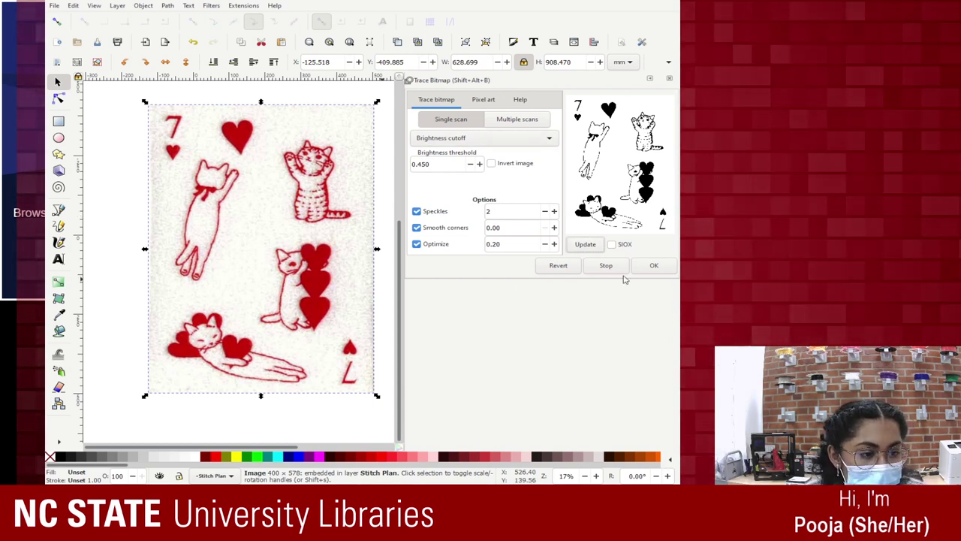
pyautogui.click(653, 265)
pyautogui.moveTo(253, 200)
pyautogui.mouseDown()
pyautogui.moveTo(215, 215)
pyautogui.moveTo(177, 252)
pyautogui.moveTo(144, 210)
pyautogui.moveTo(258, 234)
pyautogui.moveTo(214, 223)
pyautogui.moveTo(112, 270)
pyautogui.mouseUp()
# Reselect the original card image and trace it as a single scan using edge detection with a 0.650 threshold
pyautogui.click(228, 214)
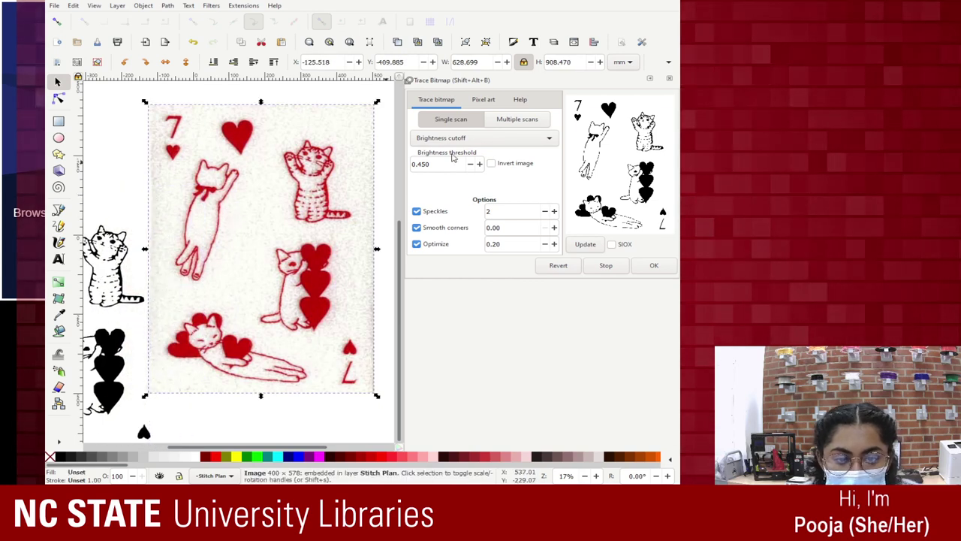
pyautogui.click(481, 138)
pyautogui.click(441, 154)
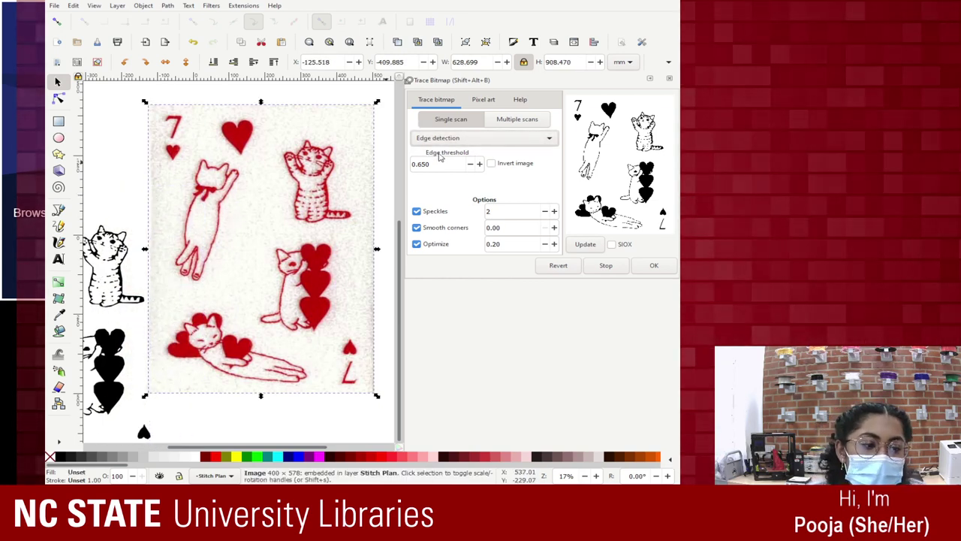
pyautogui.click(517, 119)
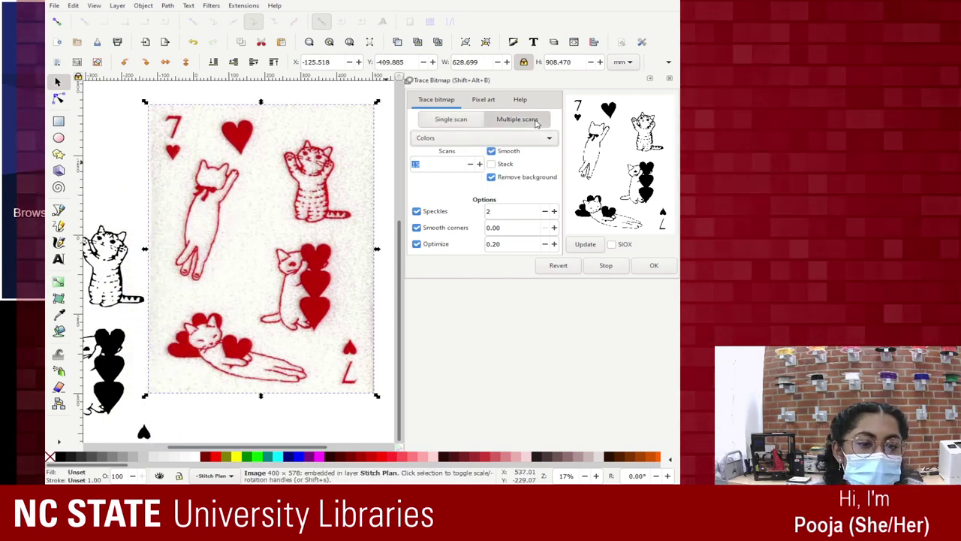
pyautogui.click(443, 119)
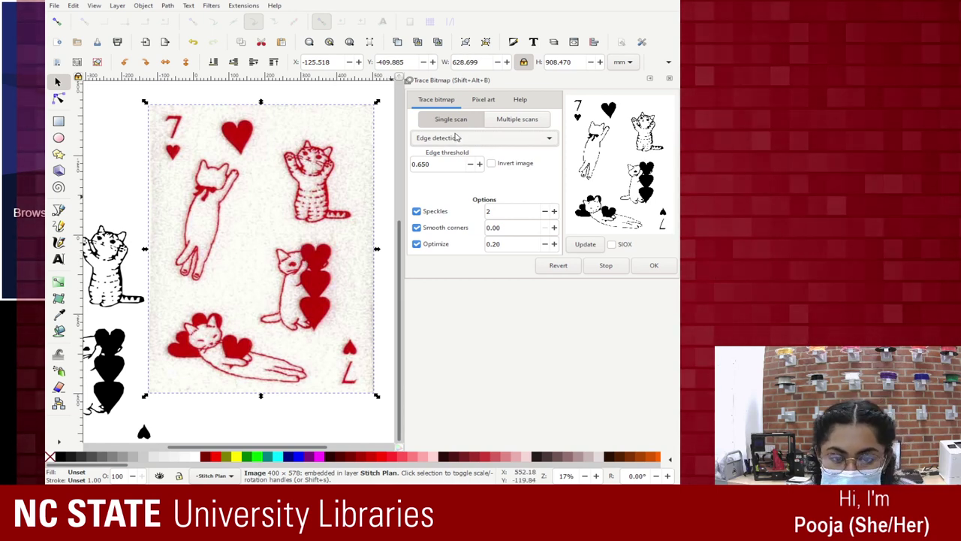
pyautogui.click(584, 245)
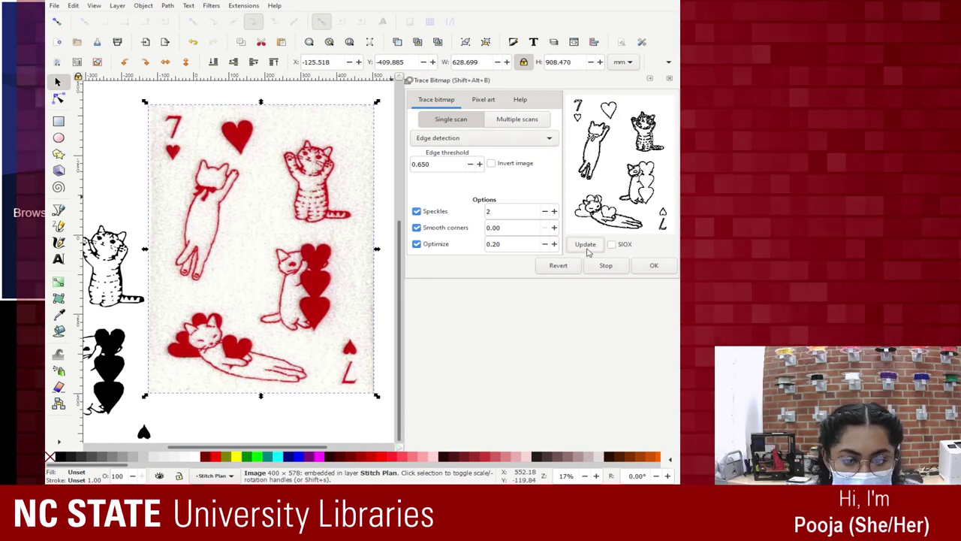
pyautogui.click(654, 265)
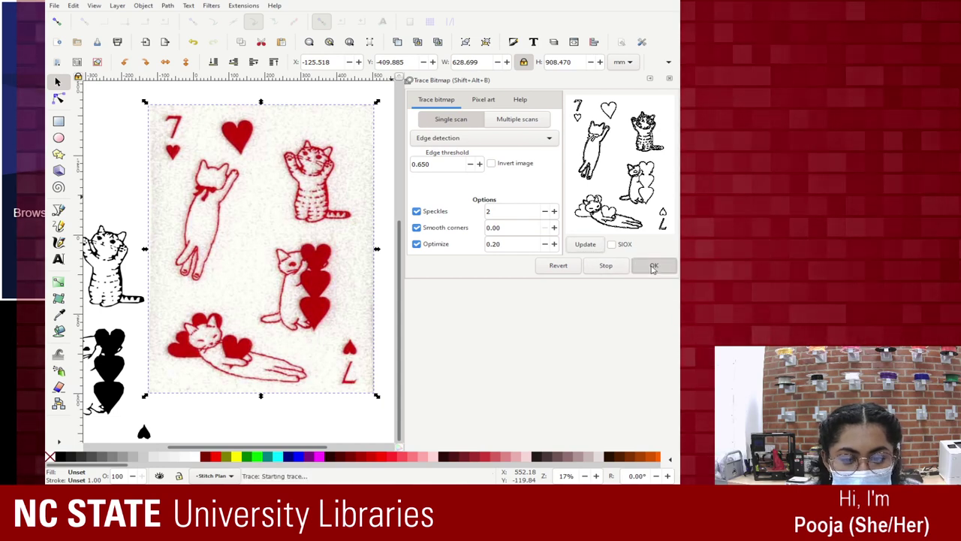
# Move the edge-detection tracing below the card image and reselect the original image
pyautogui.moveTo(323, 197)
pyautogui.mouseDown()
pyautogui.moveTo(317, 375)
pyautogui.moveTo(317, 343)
pyautogui.mouseUp()
pyautogui.scroll(-5, 317, 344)
pyautogui.scroll(3, 302, 293)
pyautogui.scroll(8, 301, 293)
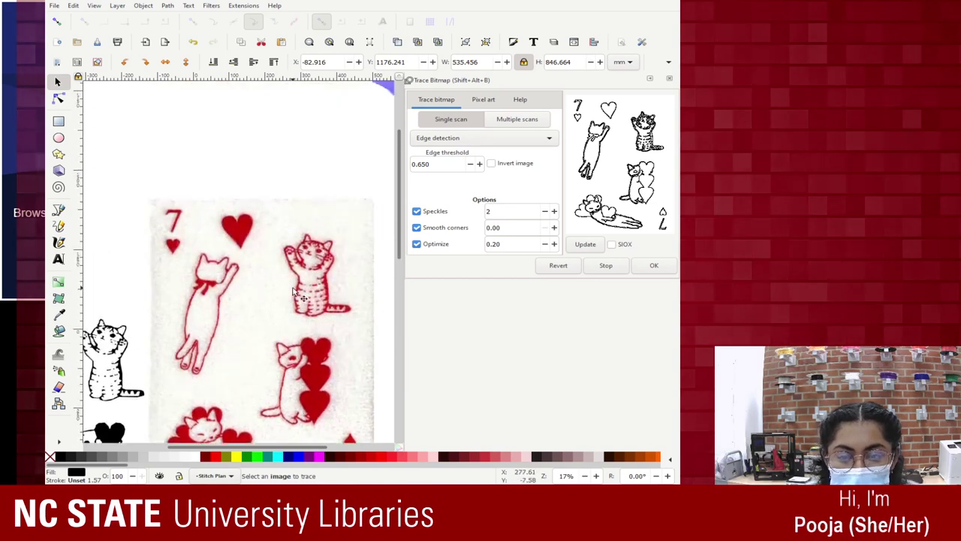
pyautogui.click(301, 293)
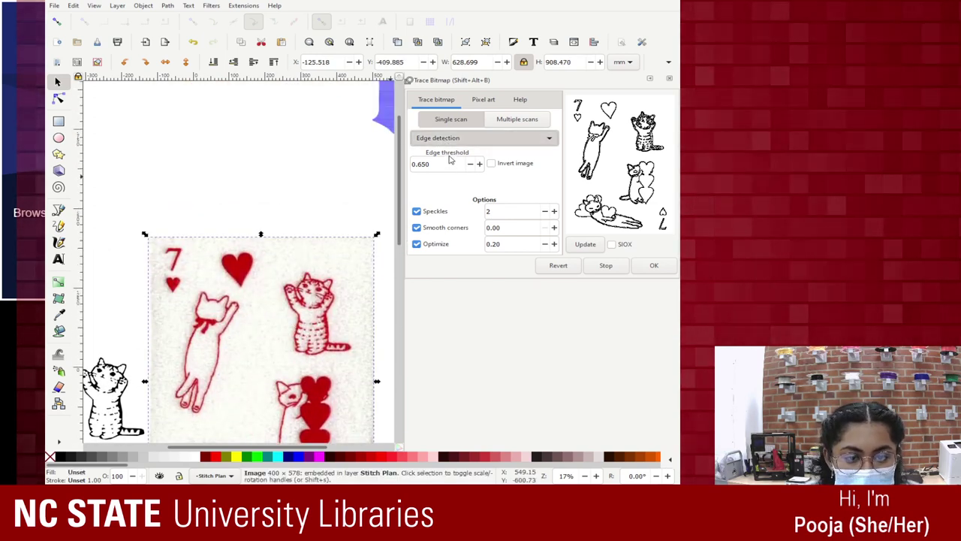
# Preview the card image as a single scan using color quantization with 8 colors and the image inverted
pyautogui.click(484, 138)
pyautogui.click(484, 154)
pyautogui.click(592, 242)
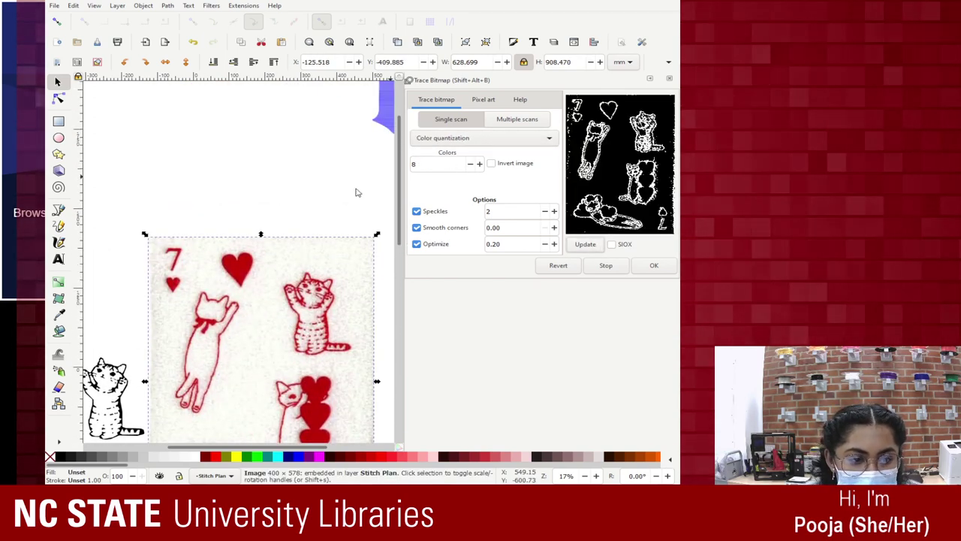
pyautogui.click(491, 164)
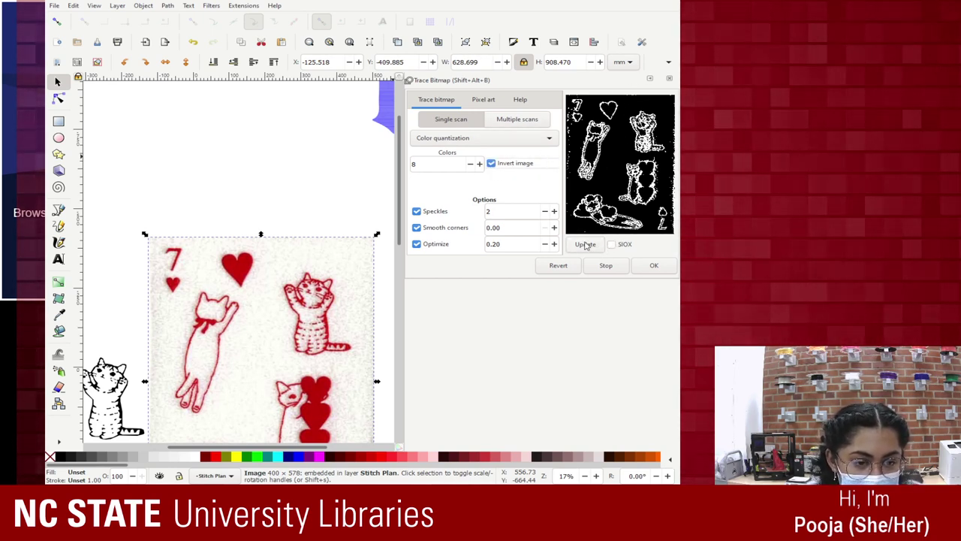
pyautogui.click(586, 244)
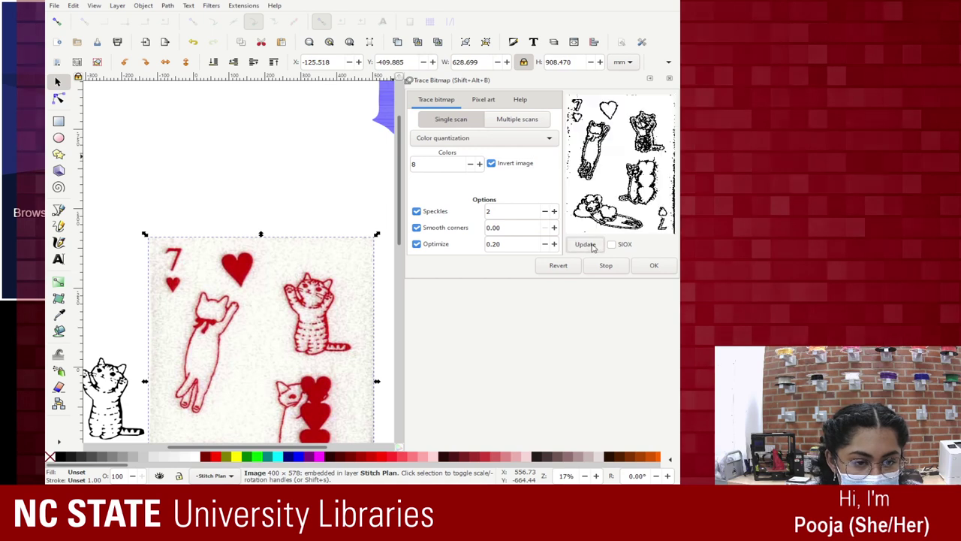
# Trace the card image with Autotrace, uninverted, at error threshold 2.0 and 4 filter iterations, and move the tracing below the image
pyautogui.click(486, 141)
pyautogui.click(468, 153)
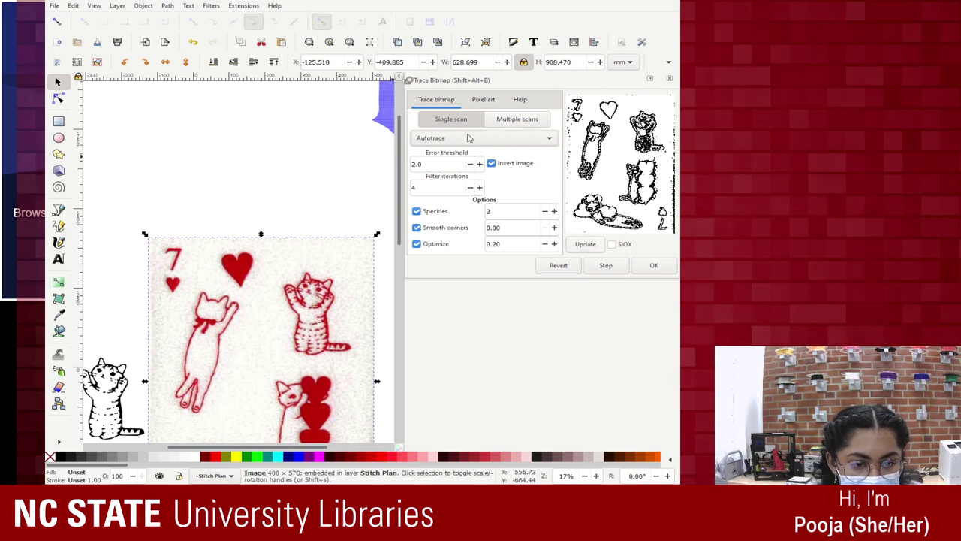
pyautogui.click(492, 163)
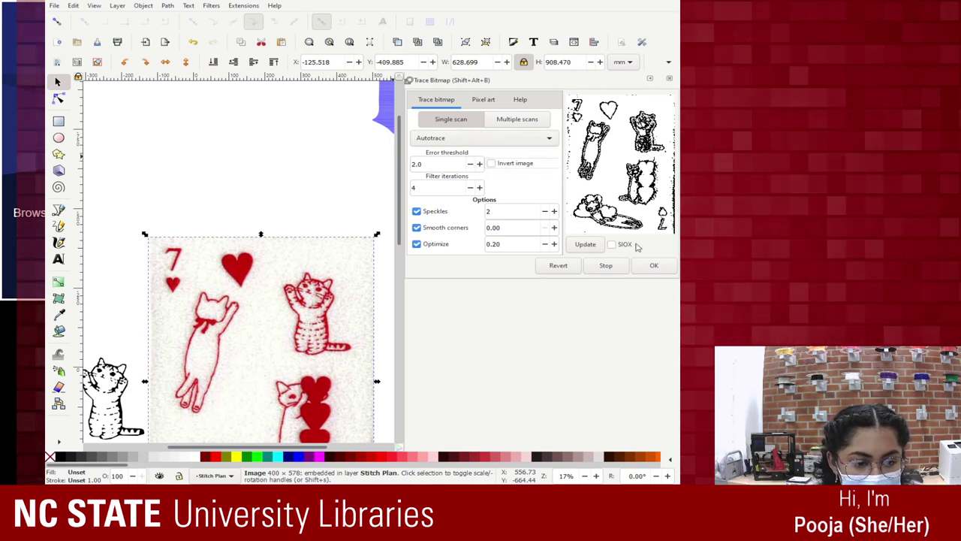
pyautogui.click(586, 245)
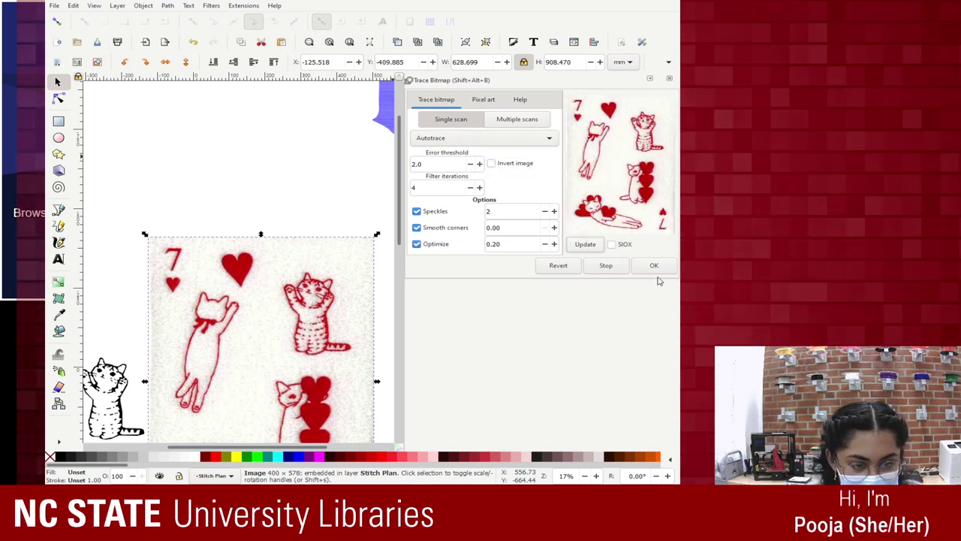
pyautogui.press('Return')
pyautogui.moveTo(325, 387)
pyautogui.mouseDown()
pyautogui.moveTo(373, 398)
pyautogui.moveTo(362, 525)
pyautogui.mouseUp()
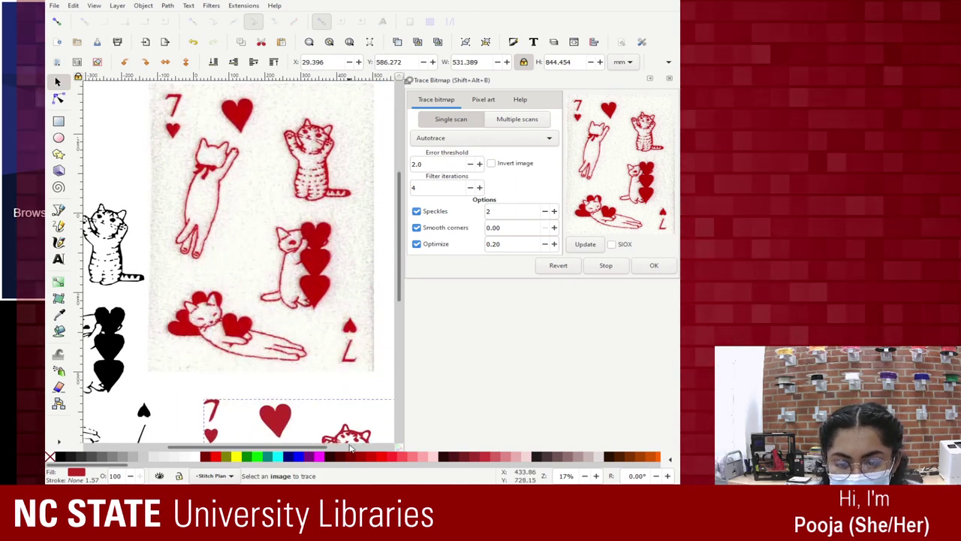
# Try centerline tracing (autotrace) on the original card image and move the image aside to check the traced lines
pyautogui.click(450, 138)
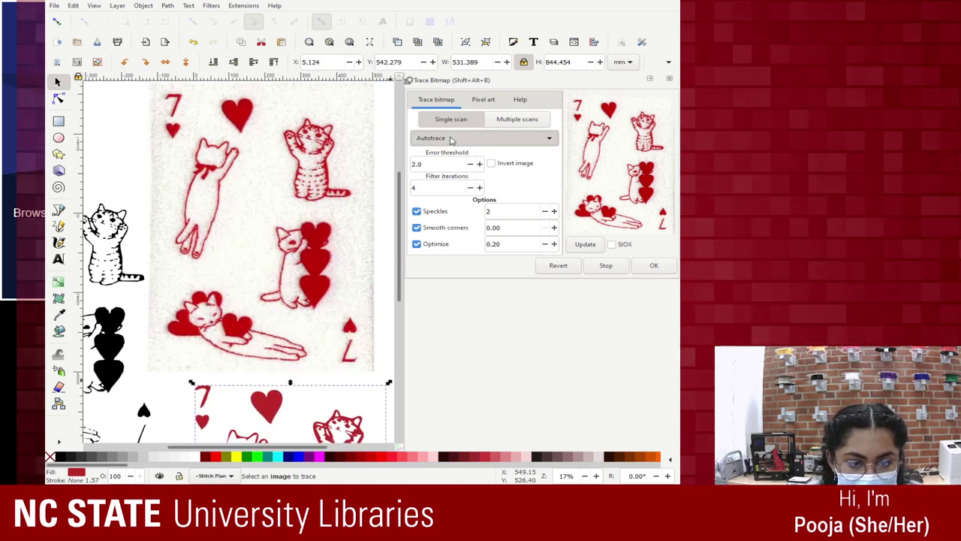
pyautogui.click(452, 155)
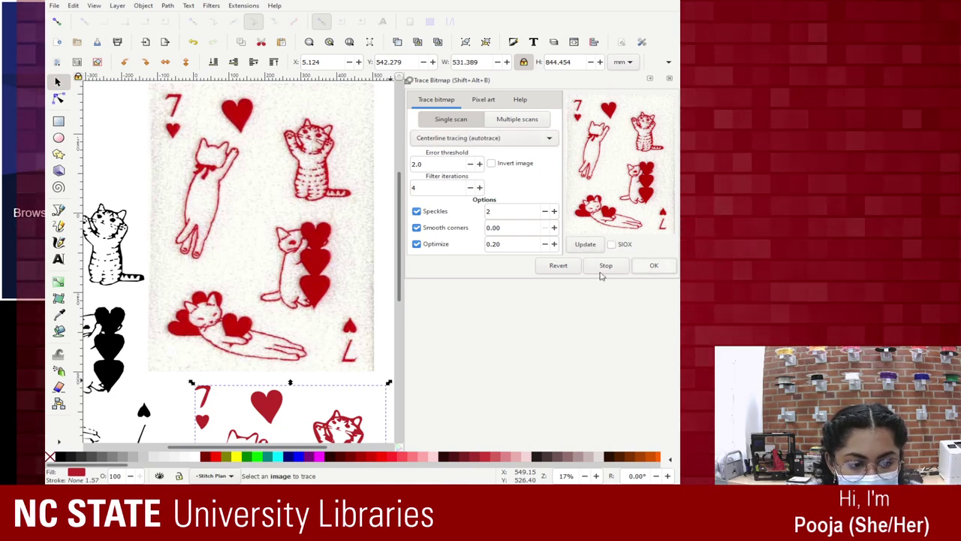
pyautogui.moveTo(308, 190); pyautogui.dragTo(329, 191)
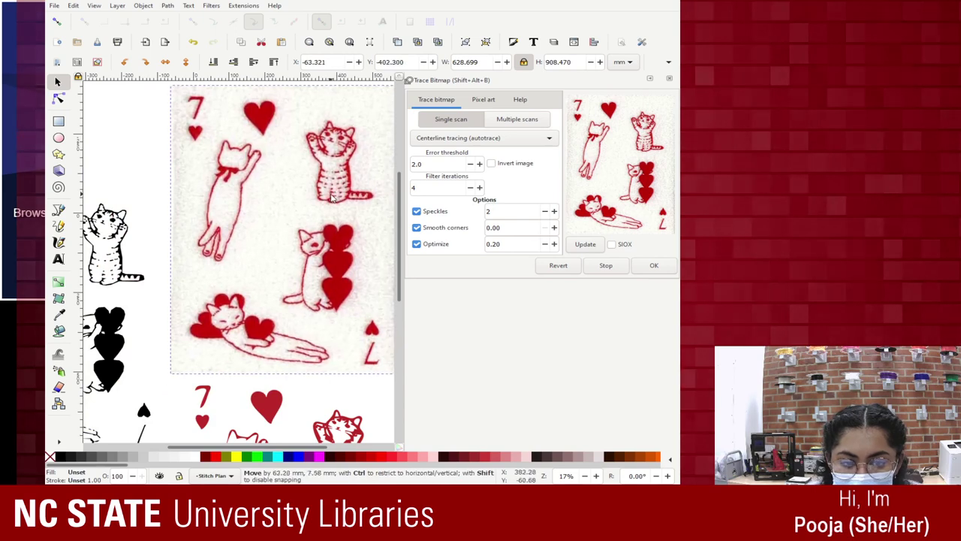
pyautogui.moveTo(293, 155); pyautogui.dragTo(368, 459)
pyautogui.press('Escape')
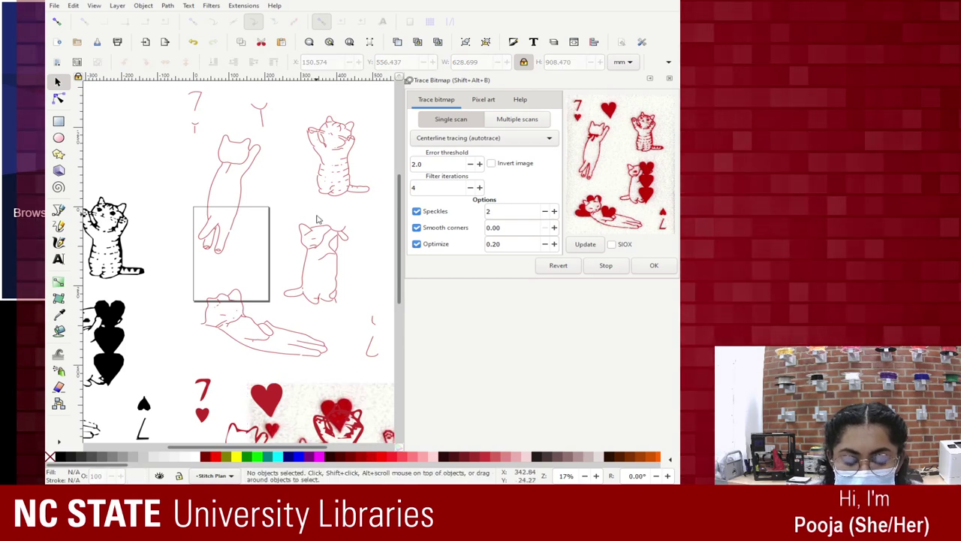
pyautogui.hotkey('ctrl', 'z')
# Try an Autotrace of the card image with error threshold 5.0 and 10 filter iterations, and delete the resulting tracing
pyautogui.click(264, 249)
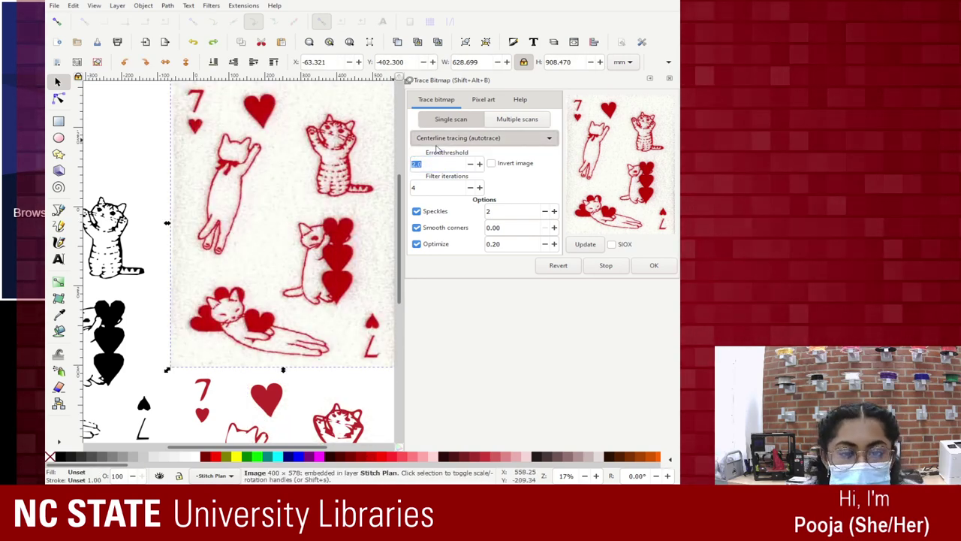
pyautogui.scroll(1, 439, 137)
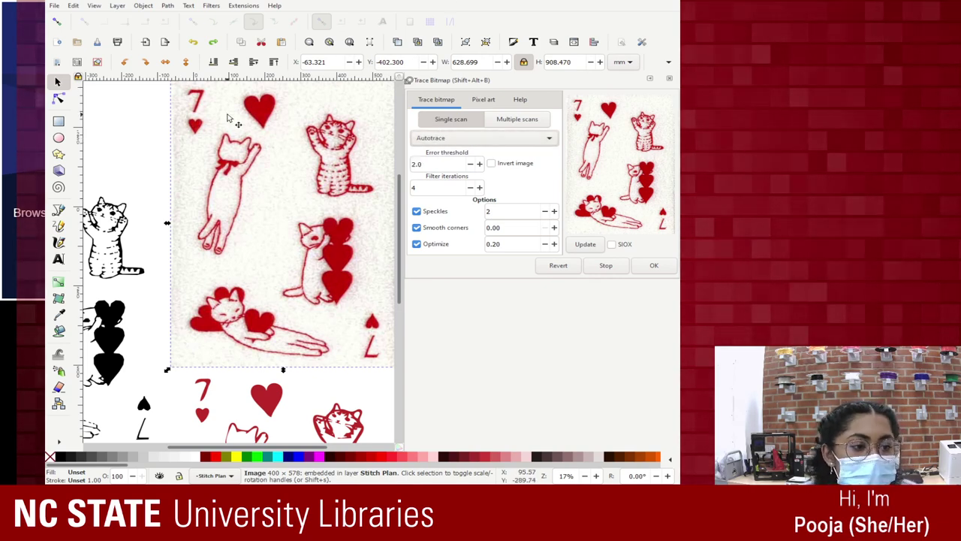
pyautogui.moveTo(443, 164); pyautogui.dragTo(405, 166)
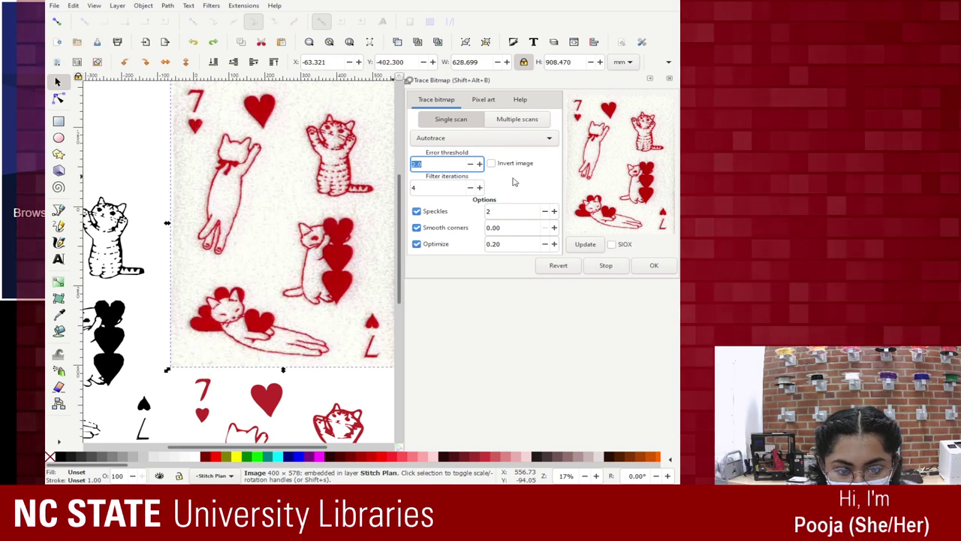
pyautogui.moveTo(453, 186); pyautogui.dragTo(382, 188)
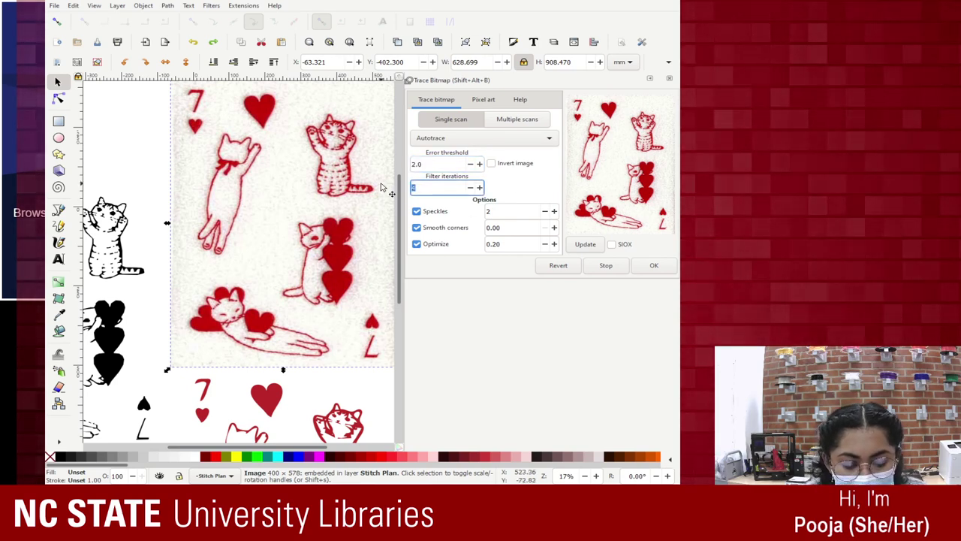
pyautogui.moveTo(448, 165); pyautogui.dragTo(400, 172)
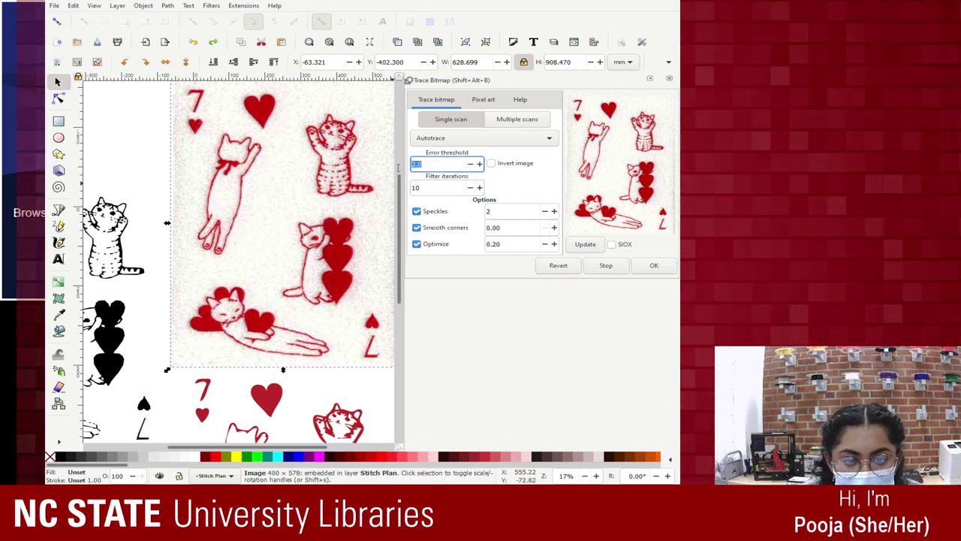
pyautogui.write('5.0')
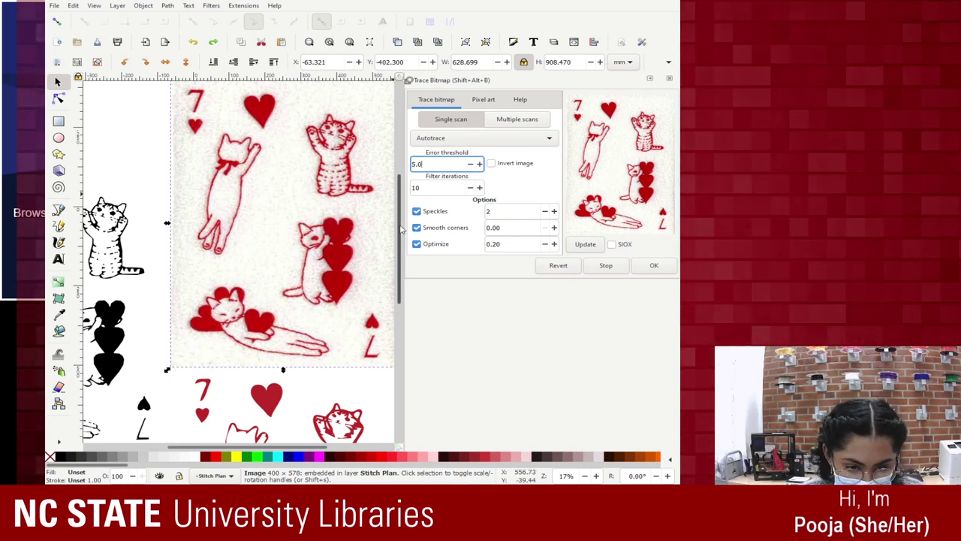
pyautogui.click(645, 268)
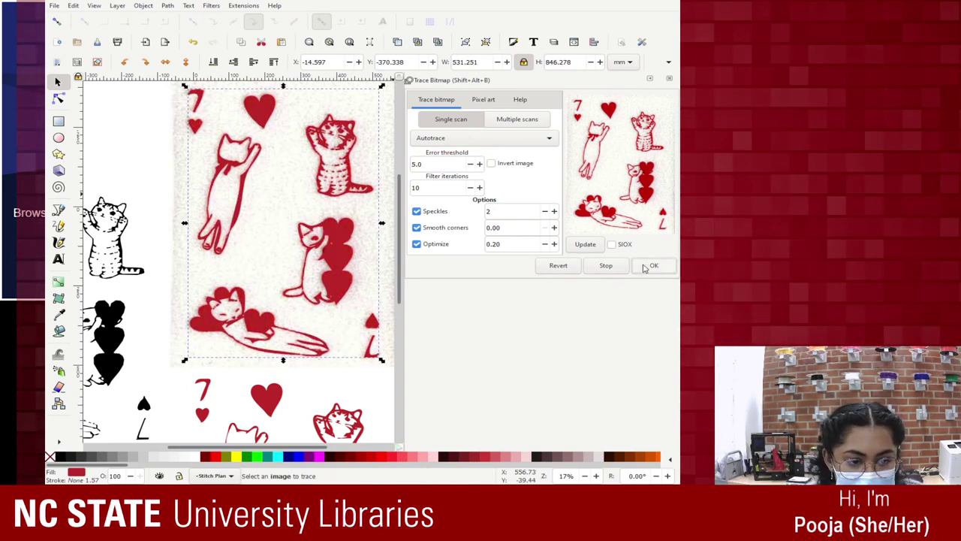
pyautogui.moveTo(329, 149)
pyautogui.mouseDown()
pyautogui.moveTo(334, 390)
pyautogui.moveTo(348, 353)
pyautogui.moveTo(337, 441)
pyautogui.moveTo(368, 117)
pyautogui.moveTo(162, 235)
pyautogui.moveTo(311, 236)
pyautogui.mouseUp()
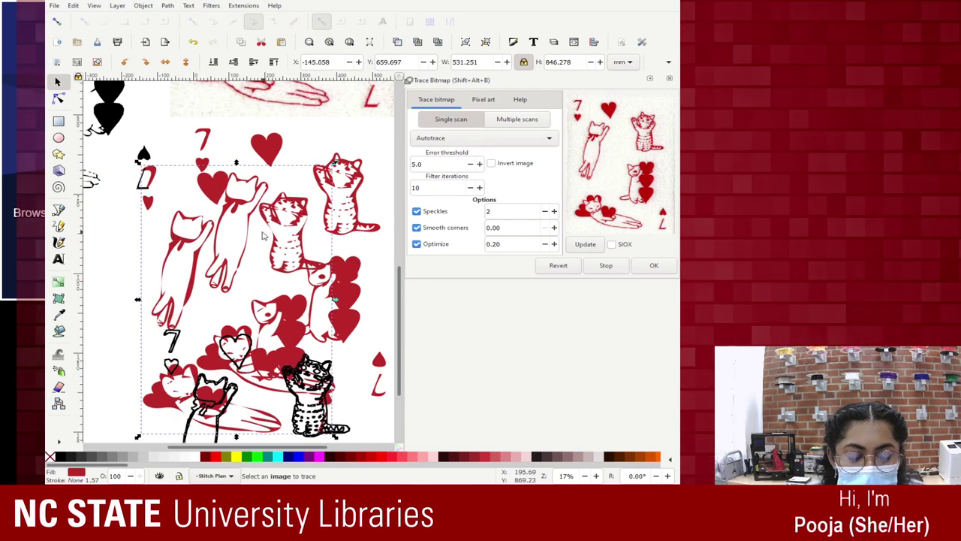
pyautogui.press('Delete')
# Reselect the original card image and trace it with Autotrace at error threshold 1.0 and 2 filter iterations
pyautogui.scroll(8, 315, 293)
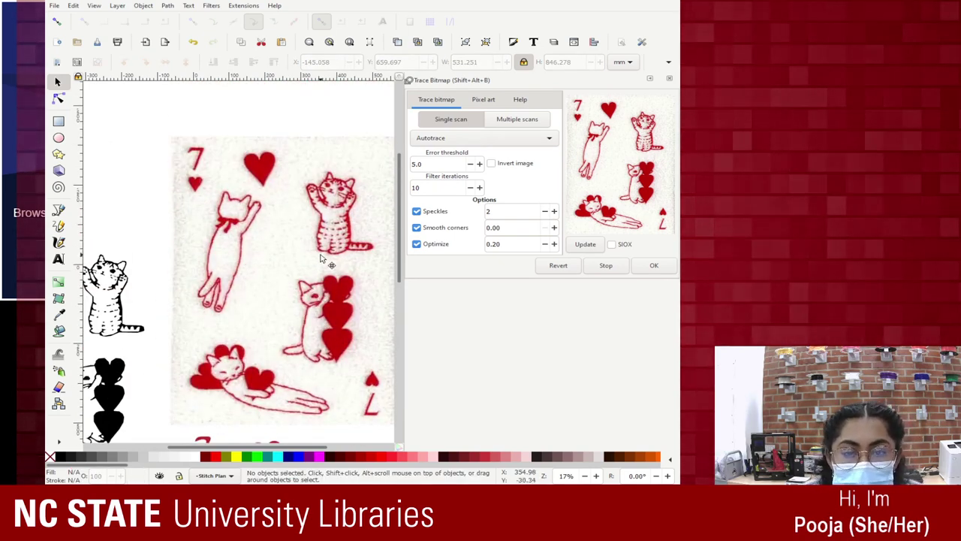
pyautogui.click(315, 293)
pyautogui.write('1.')
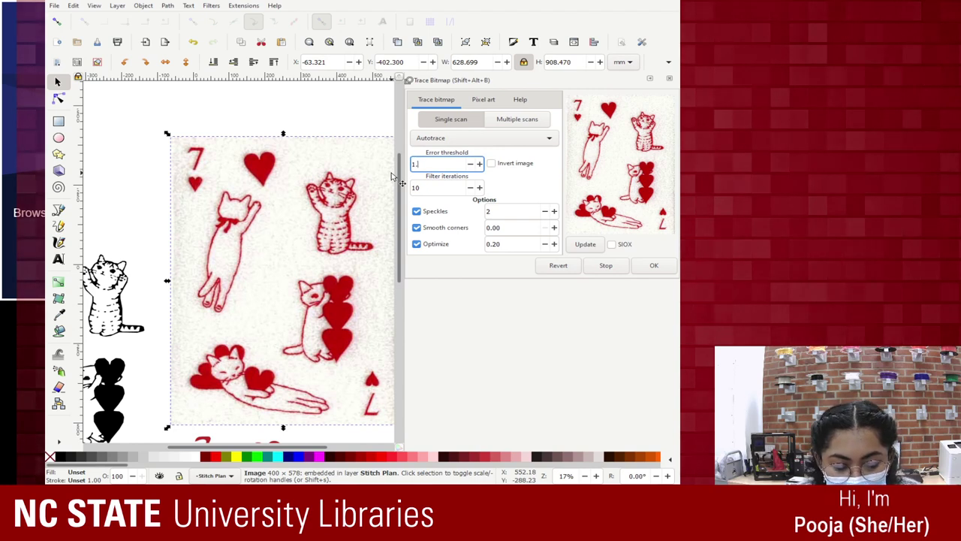
pyautogui.write('0')
pyautogui.press('Tab')
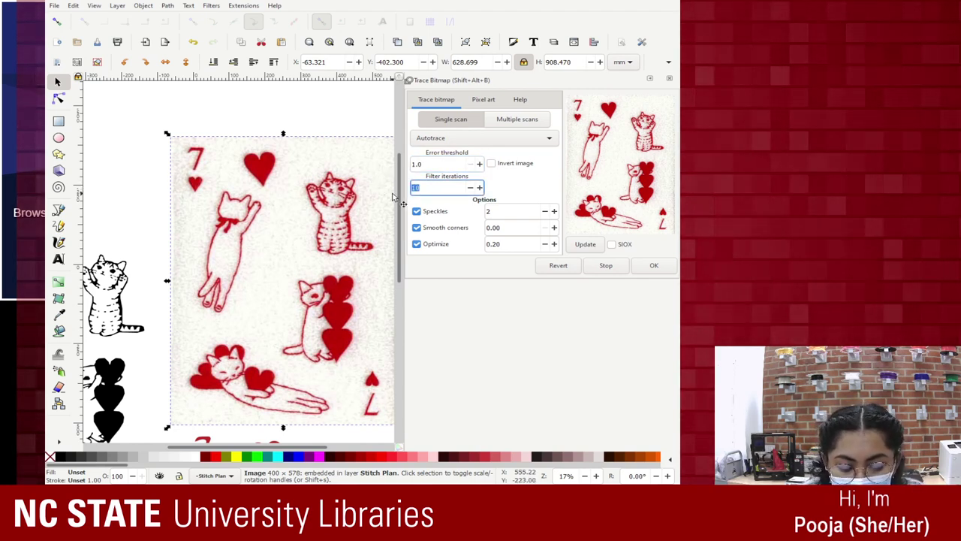
pyautogui.write('2')
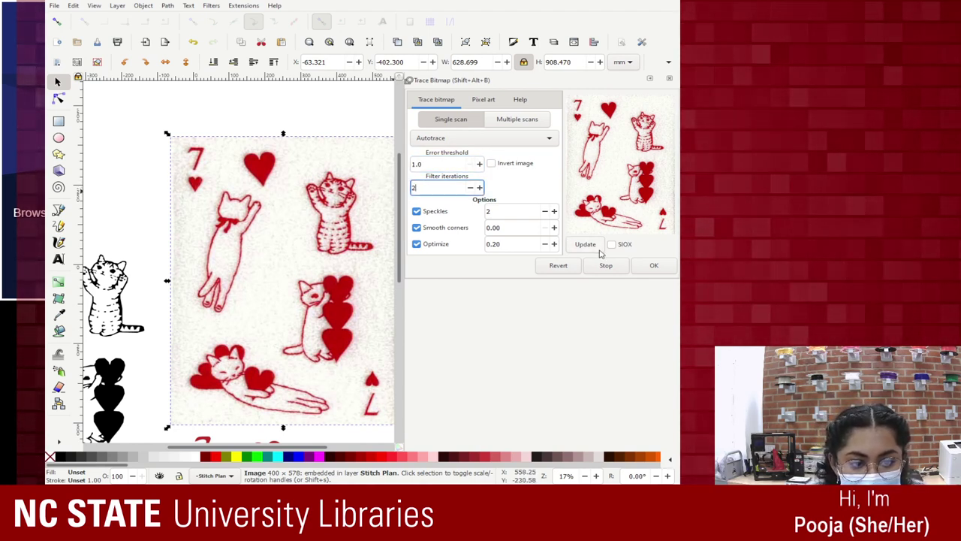
pyautogui.press('Tab')
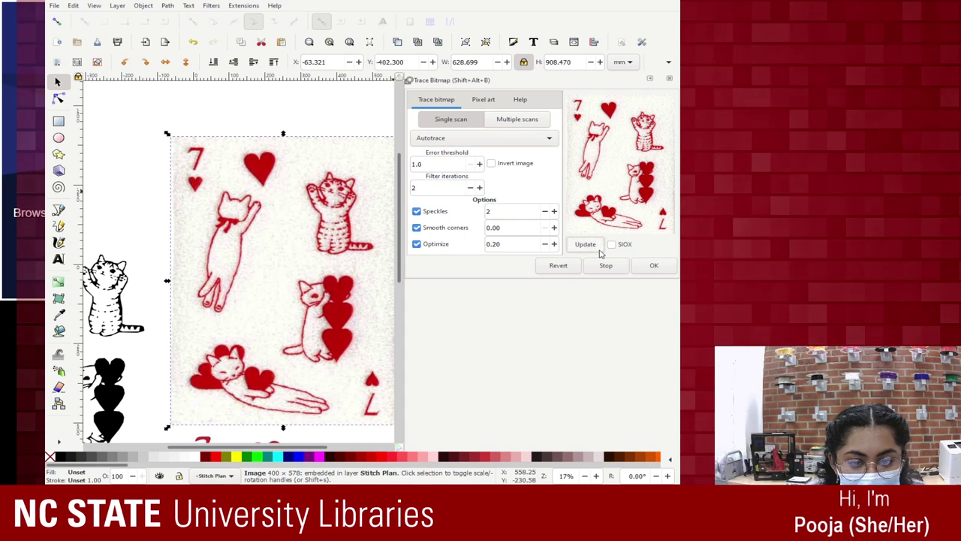
pyautogui.click(655, 266)
# Move the newest red tracing sideways off its original position and close Trace Bitmap
pyautogui.moveTo(298, 217)
pyautogui.mouseDown()
pyautogui.moveTo(145, 203)
pyautogui.moveTo(217, 220)
pyautogui.mouseUp()
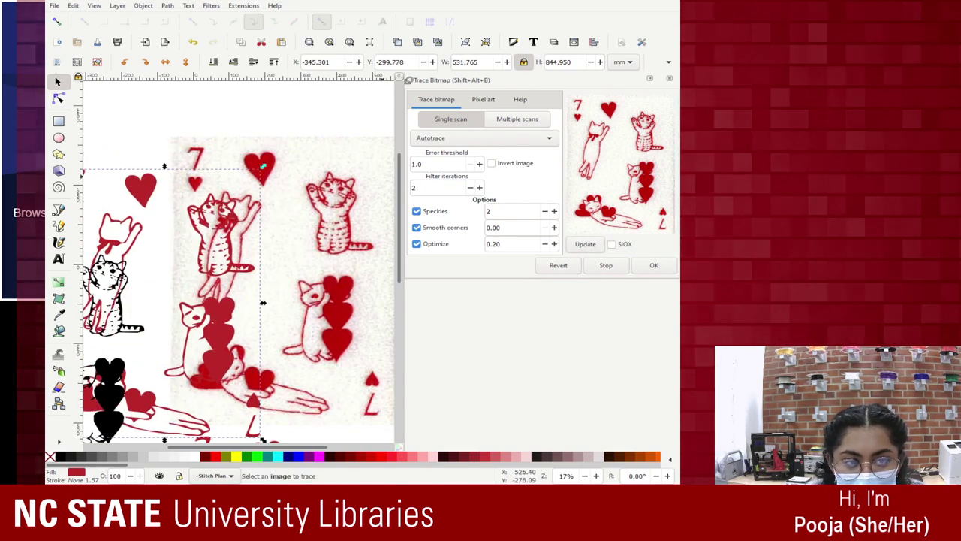
pyautogui.click(670, 78)
pyautogui.scroll(-1, 306, 227)
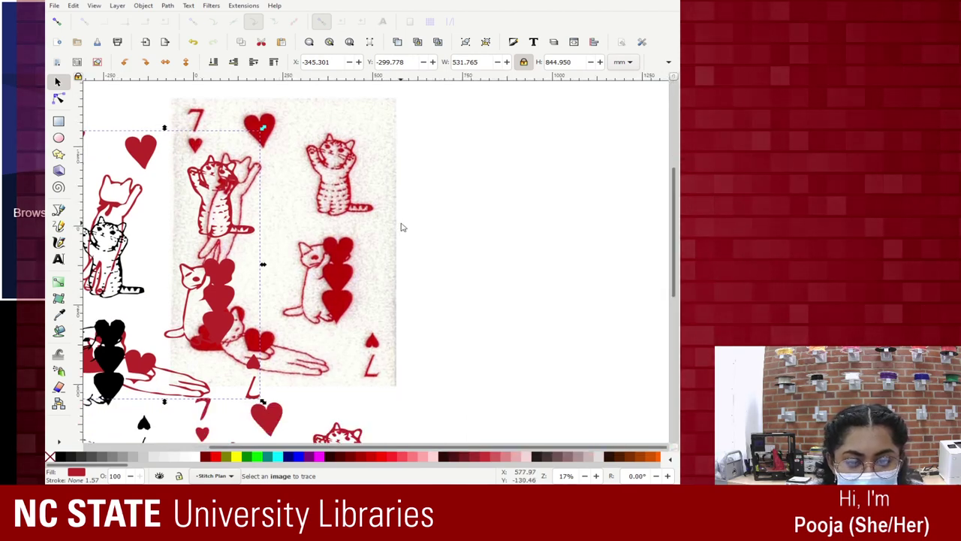
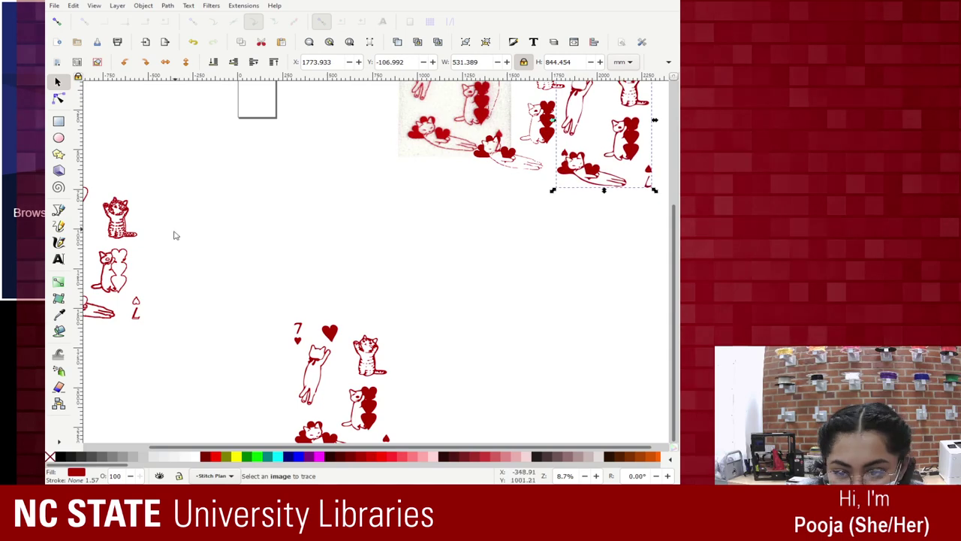
# Move the tracing with outlined hearts onto the card image, and move the separate filled-heart tracing up into the empty canvas
pyautogui.moveTo(126, 283); pyautogui.dragTo(495, 135)
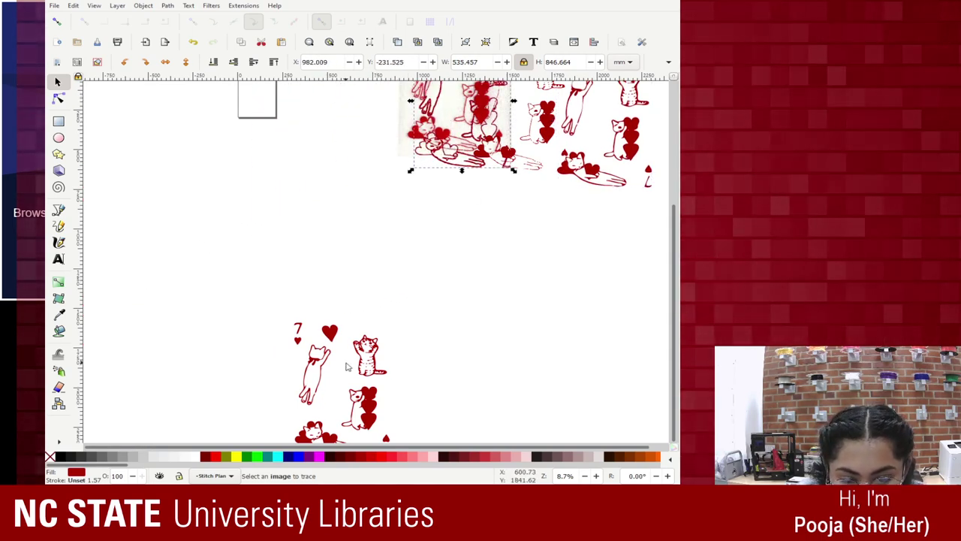
pyautogui.moveTo(353, 375); pyautogui.dragTo(365, 267)
pyautogui.click(451, 278)
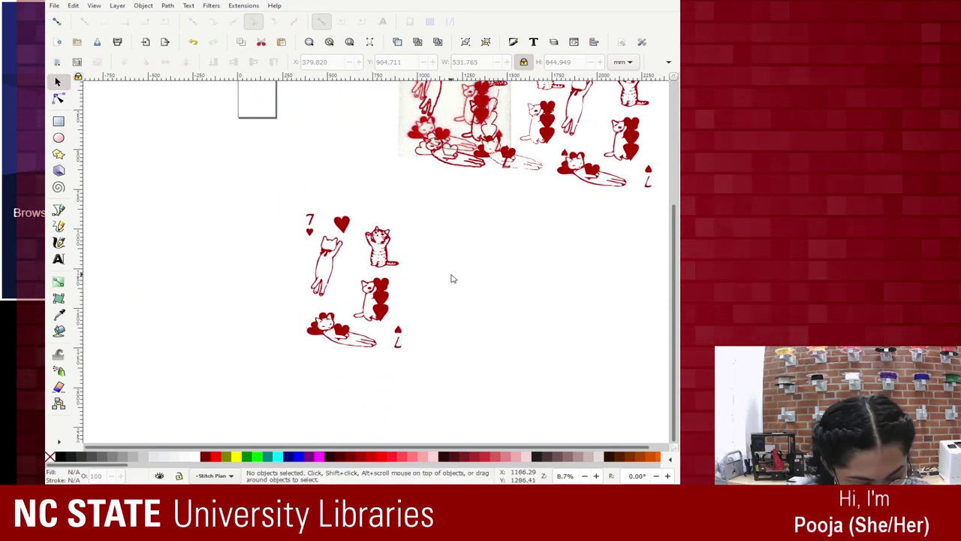
# Select the isolated filled-heart tracing and show its path nodes for editing around the cat figures
pyautogui.press('+')
pyautogui.press('+')
pyautogui.press('+')
pyautogui.press('-')
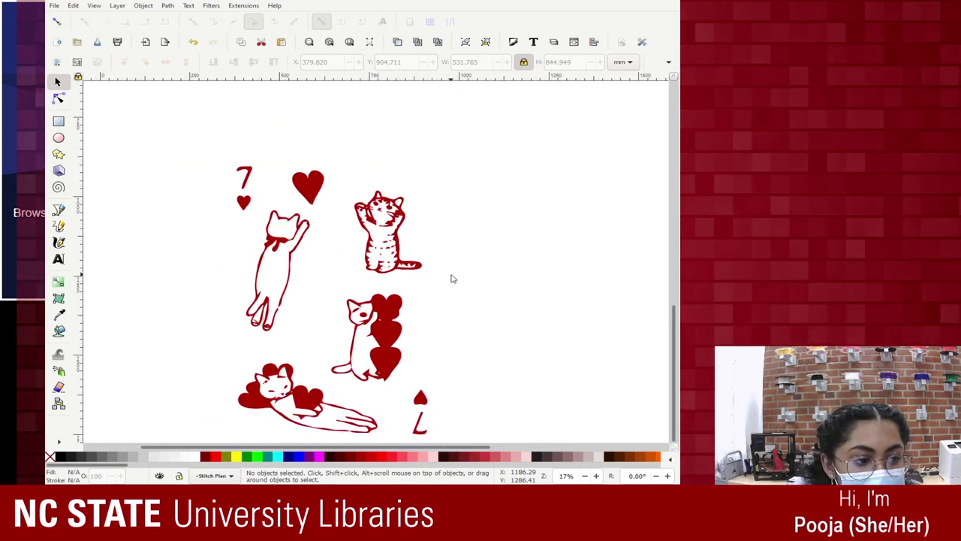
pyautogui.hscroll(-2, 397, 304)
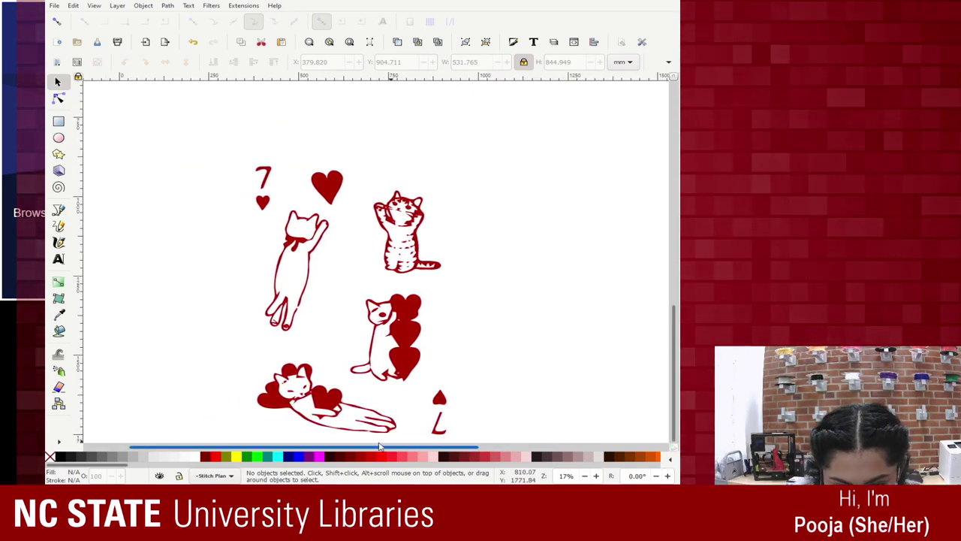
pyautogui.scroll(-2, 472, 217)
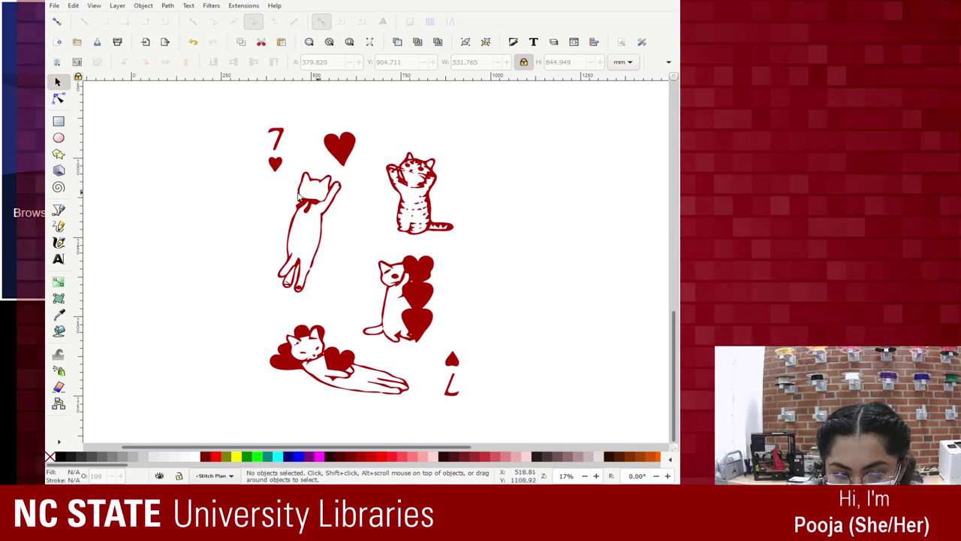
pyautogui.click(348, 153)
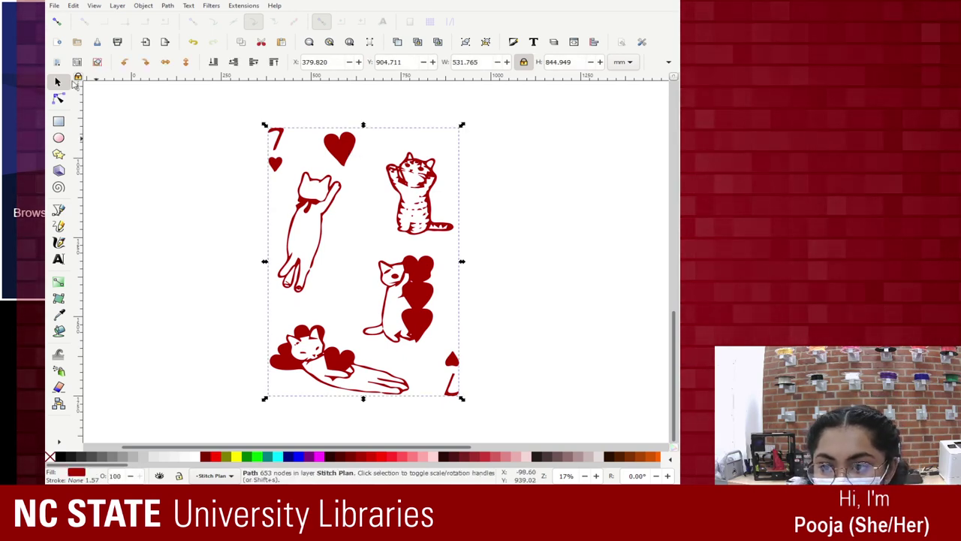
pyautogui.click(60, 100)
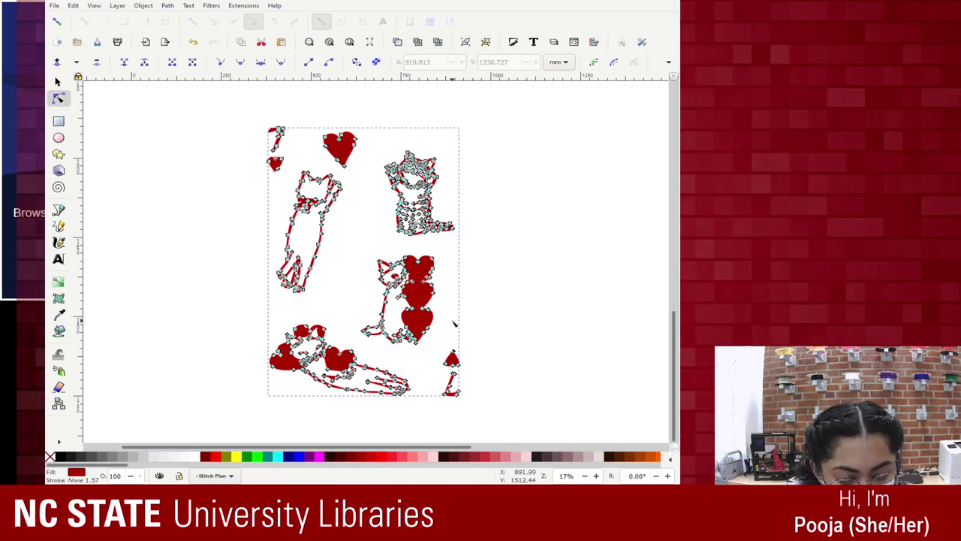
pyautogui.scroll(3, 459, 323)
pyautogui.scroll(-1, 455, 325)
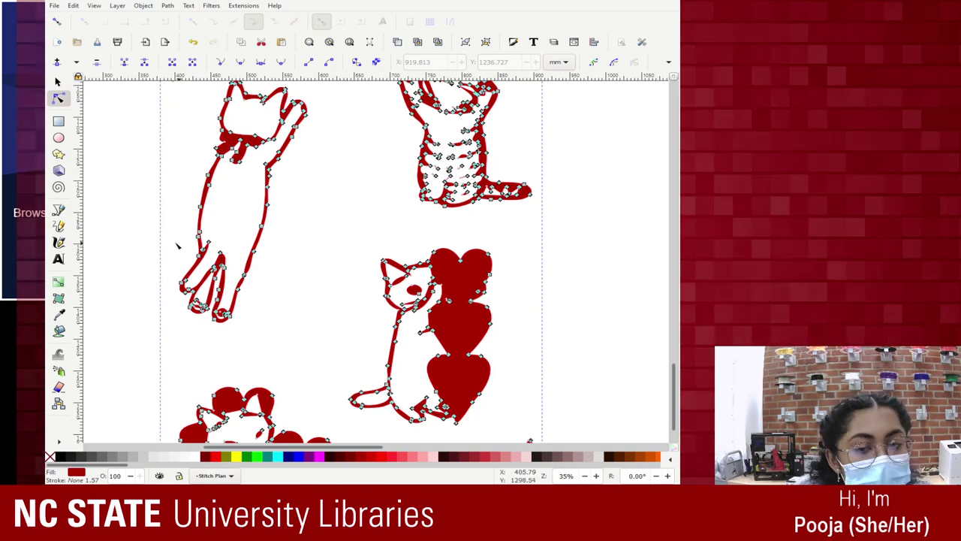
# Examine the stretching cat's outline and nodes around its head, raised arm and body, and compare it with the other figures
pyautogui.scroll(4, 373, 393)
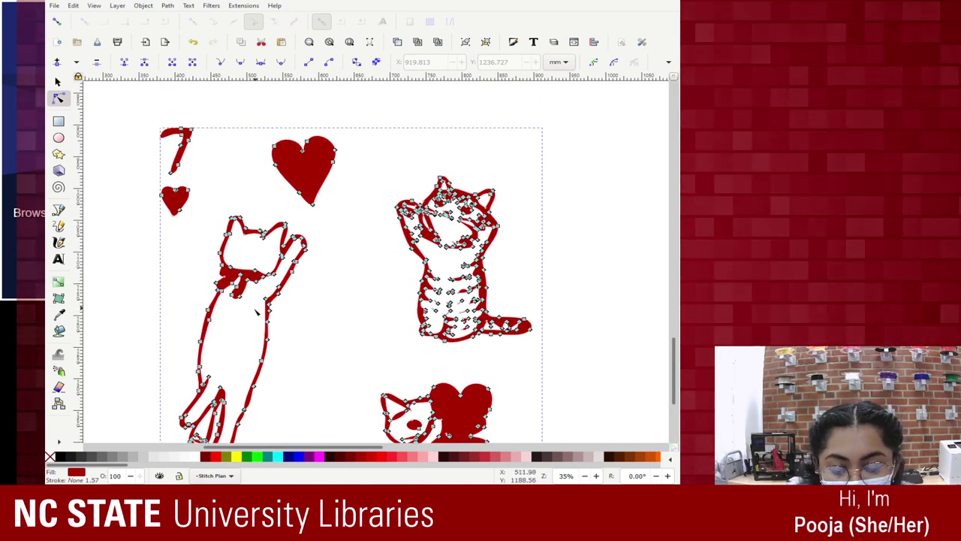
pyautogui.scroll(5, 273, 311)
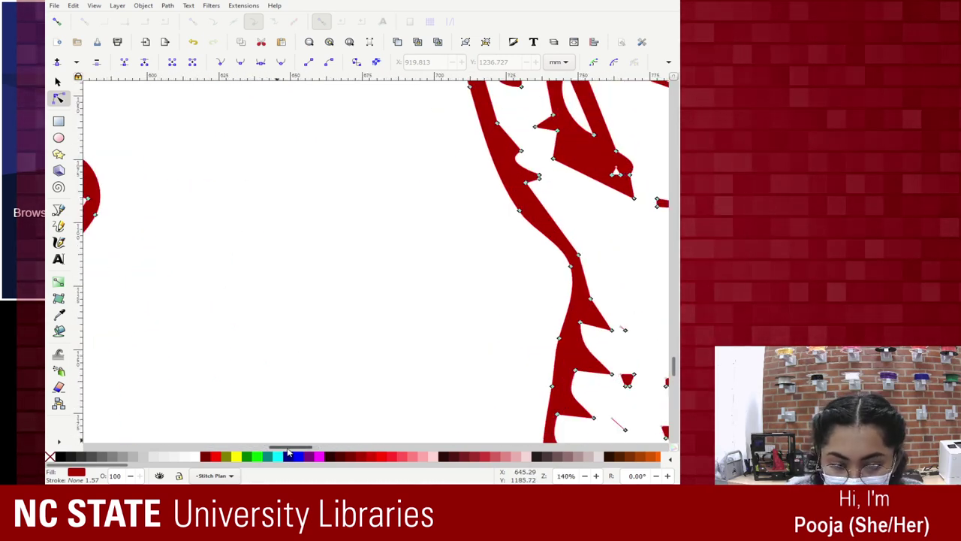
pyautogui.moveTo(280, 449); pyautogui.dragTo(240, 451)
pyautogui.hscroll(5, 508, 260)
pyautogui.scroll(-4, 506, 263)
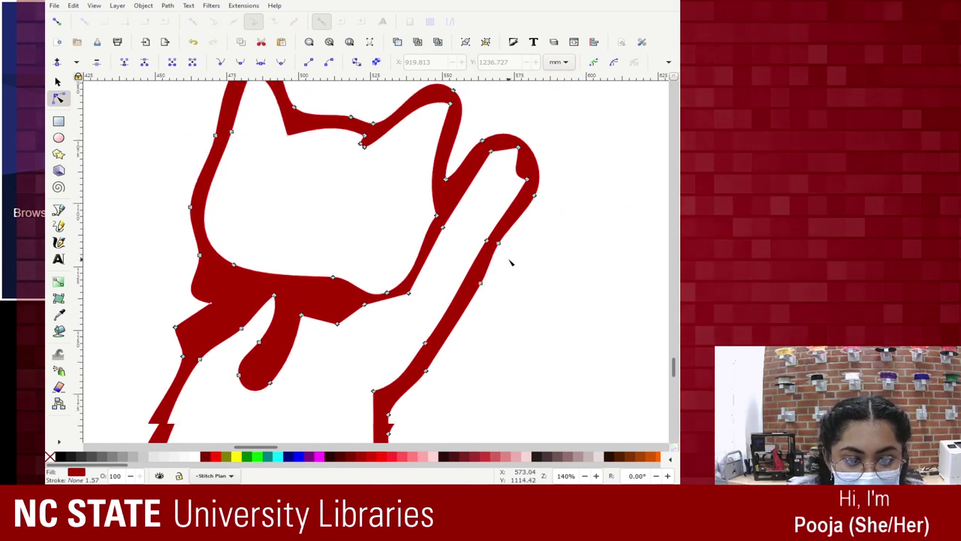
pyautogui.scroll(-1, 481, 280)
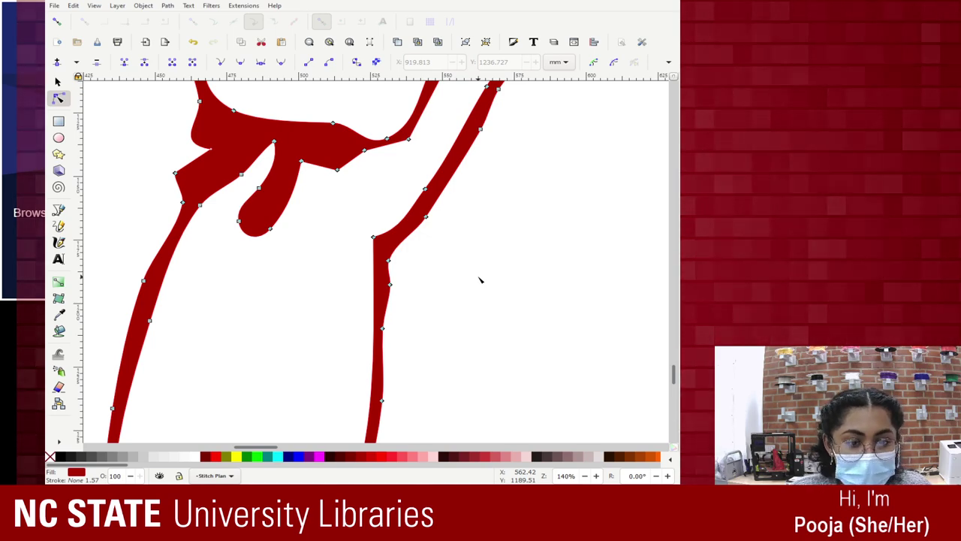
pyautogui.scroll(-5, 420, 136)
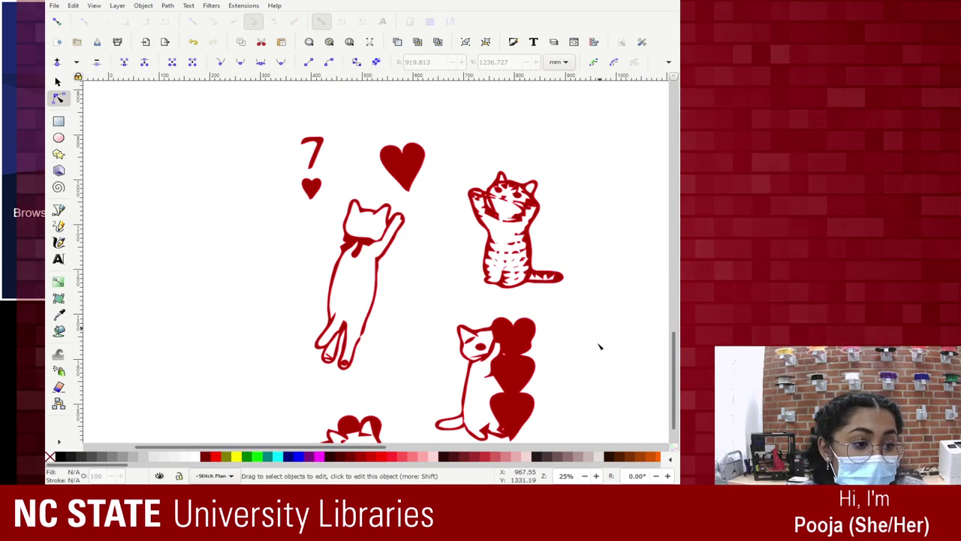
pyautogui.scroll(-1, 375, 279)
pyautogui.scroll(-1, 374, 279)
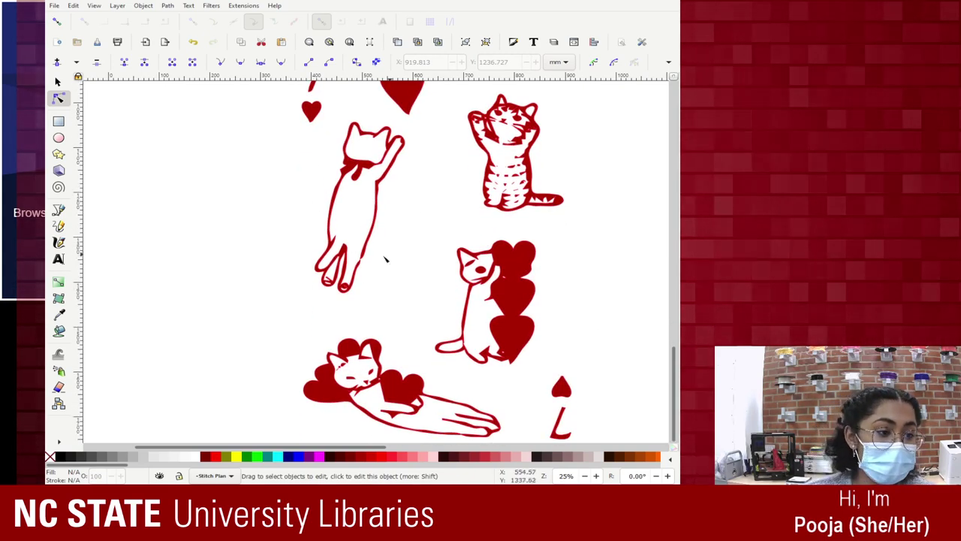
# Show all nodes of the tracing and inspect those where the stretching cat's raised arm meets its body
pyautogui.hotkey('ctrl', 'a')
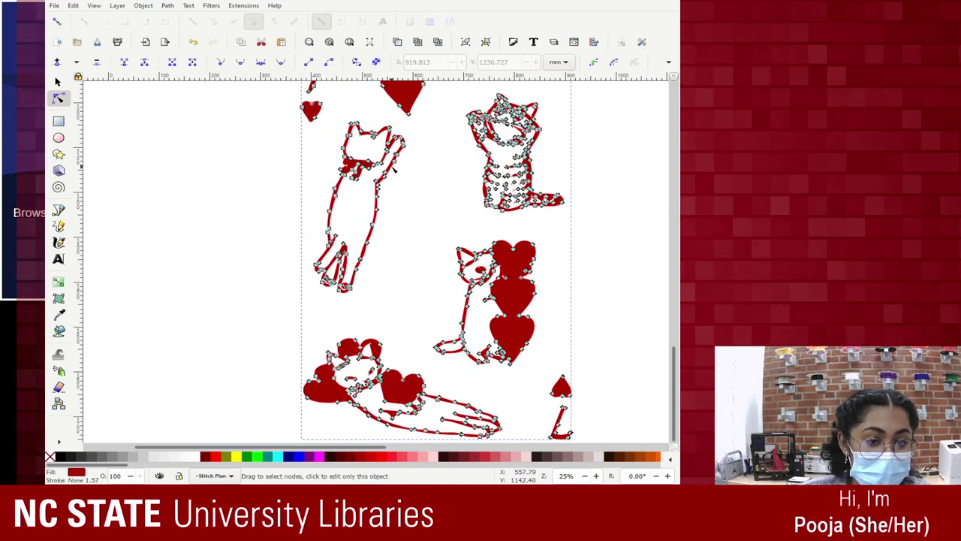
pyautogui.scroll(5, 389, 235)
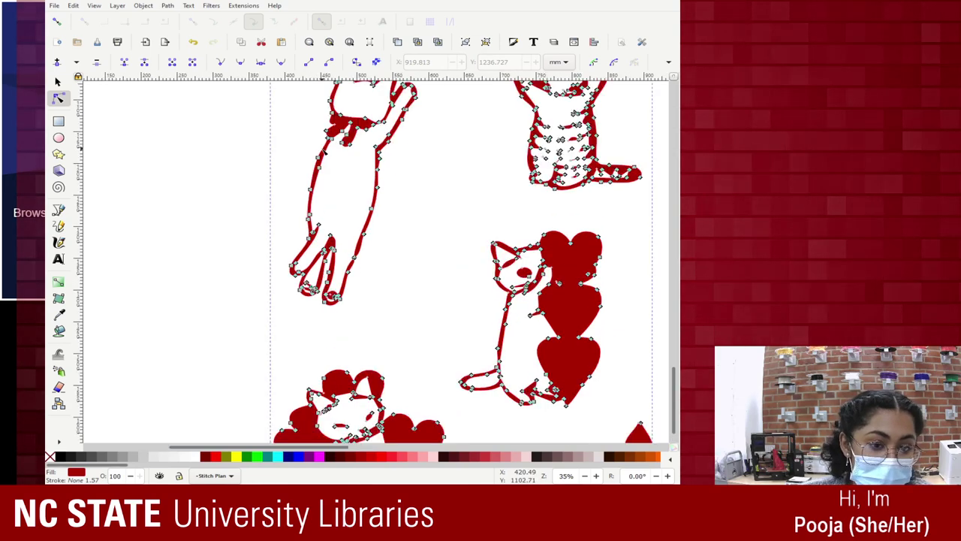
pyautogui.scroll(8, 389, 235)
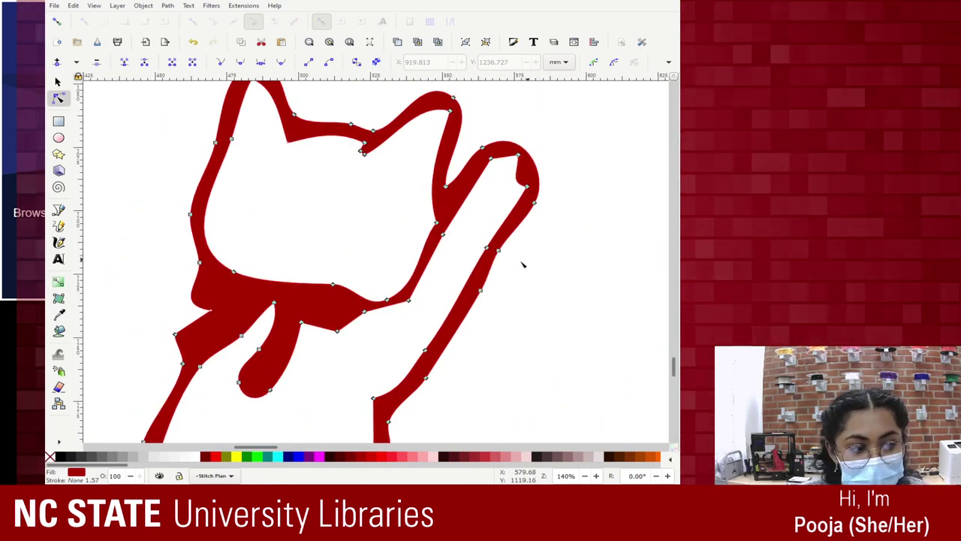
pyautogui.scroll(-2, 446, 263)
pyautogui.scroll(-2, 446, 263)
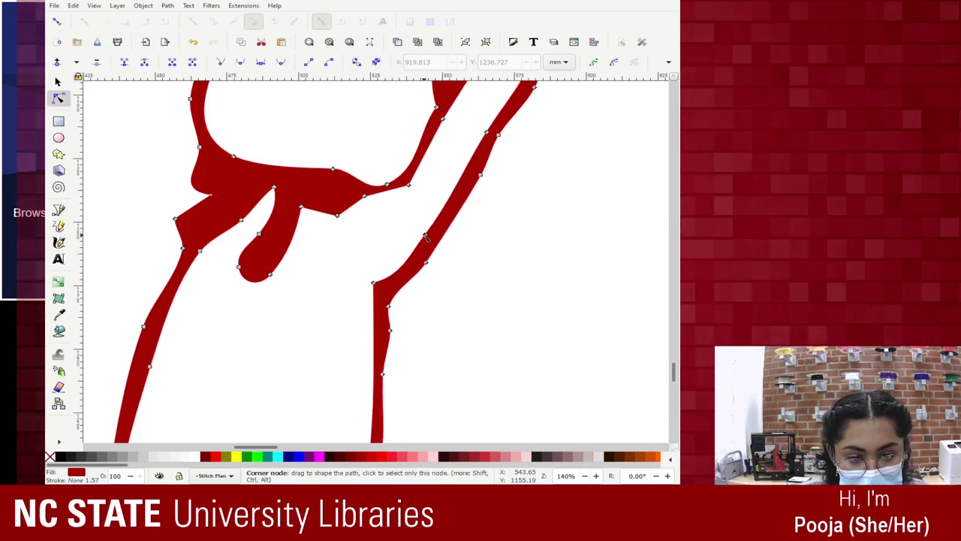
pyautogui.click(433, 266)
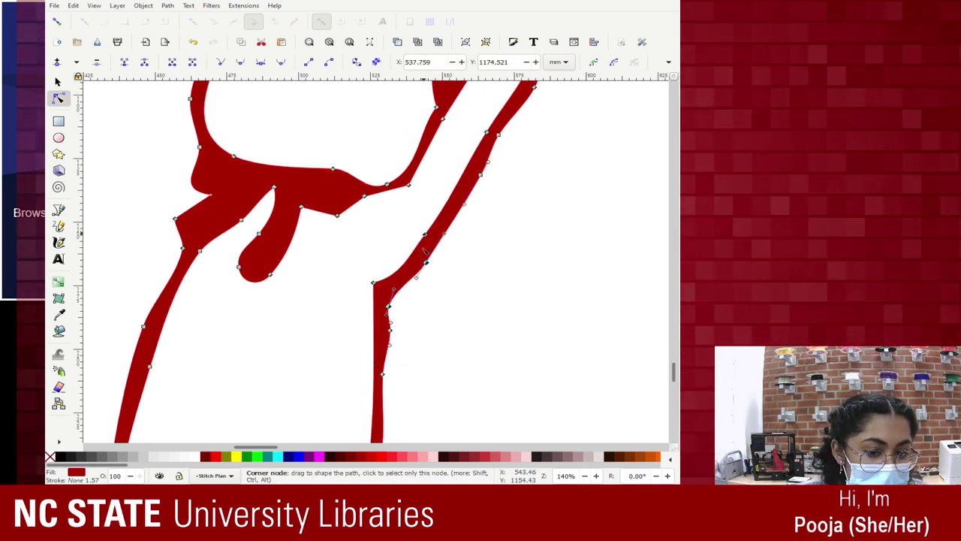
pyautogui.click(435, 264)
pyautogui.keyDown('ctrl'); pyautogui.scroll(3, 438, 262); pyautogui.keyUp('ctrl')
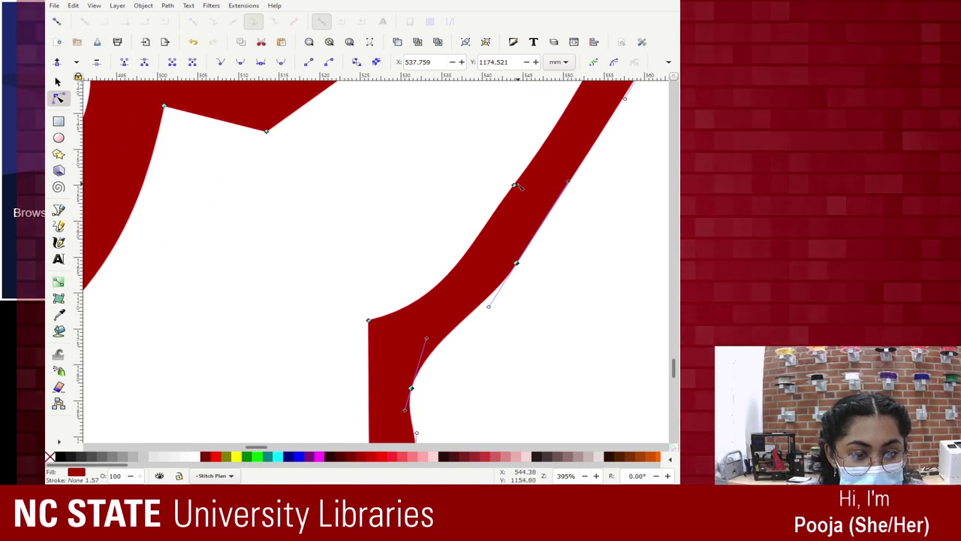
pyautogui.scroll(-2, 526, 262)
pyautogui.keyDown('ctrl'); pyautogui.scroll(-5, 526, 261); pyautogui.keyUp('ctrl')
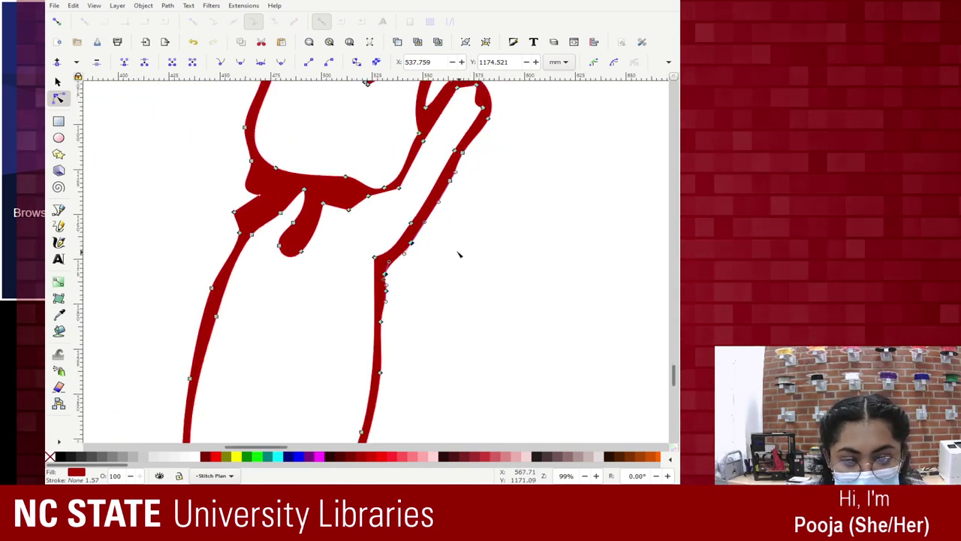
pyautogui.keyDown('ctrl'); pyautogui.scroll(-2, 446, 255); pyautogui.keyUp('ctrl')
pyautogui.hotkey('ctrl', 'a')
pyautogui.keyDown('ctrl'); pyautogui.scroll(-1, 446, 257); pyautogui.keyUp('ctrl')
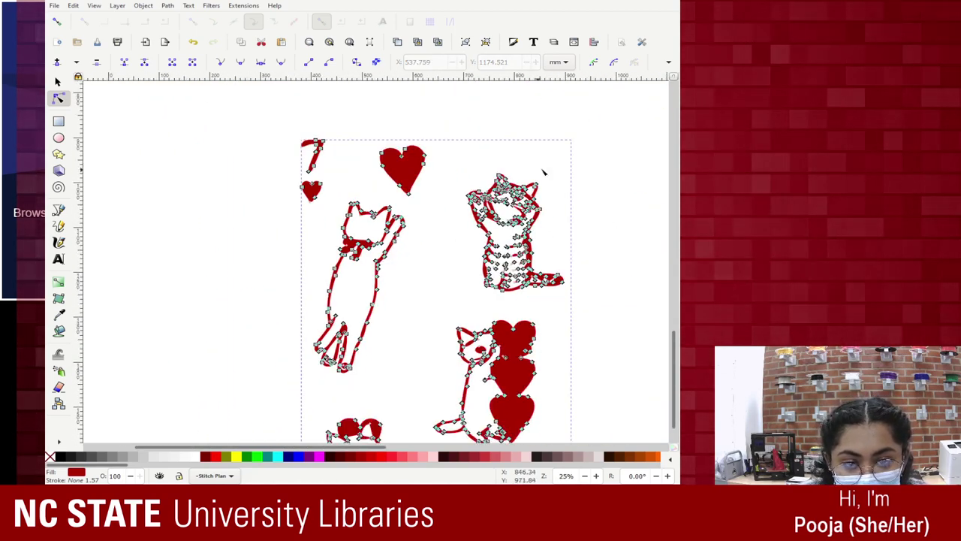
# Deselect the tracing, then show the path nodes of the small upside-down heart above the upside-down 7
pyautogui.click(594, 172)
pyautogui.scroll(-5, 607, 200)
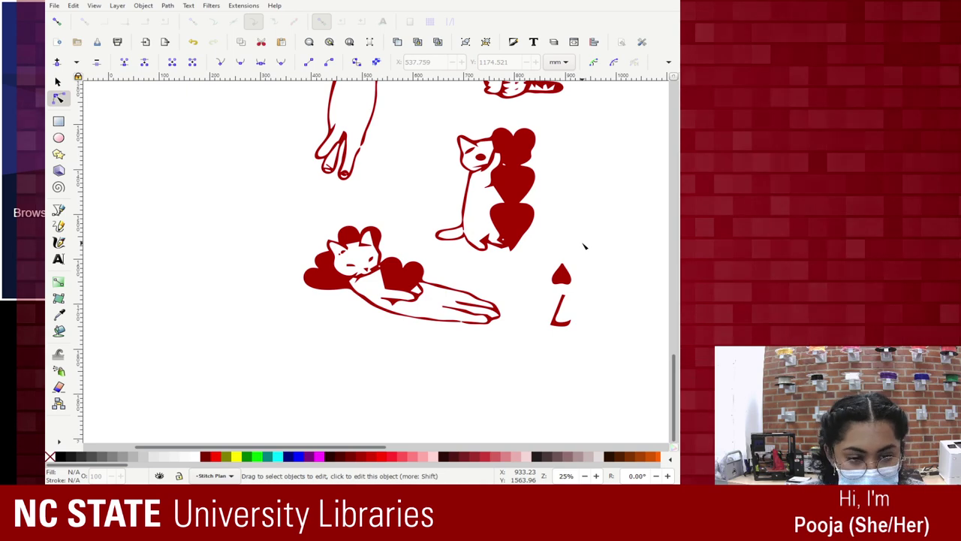
pyautogui.scroll(7, 584, 246)
pyautogui.scroll(-7, 583, 246)
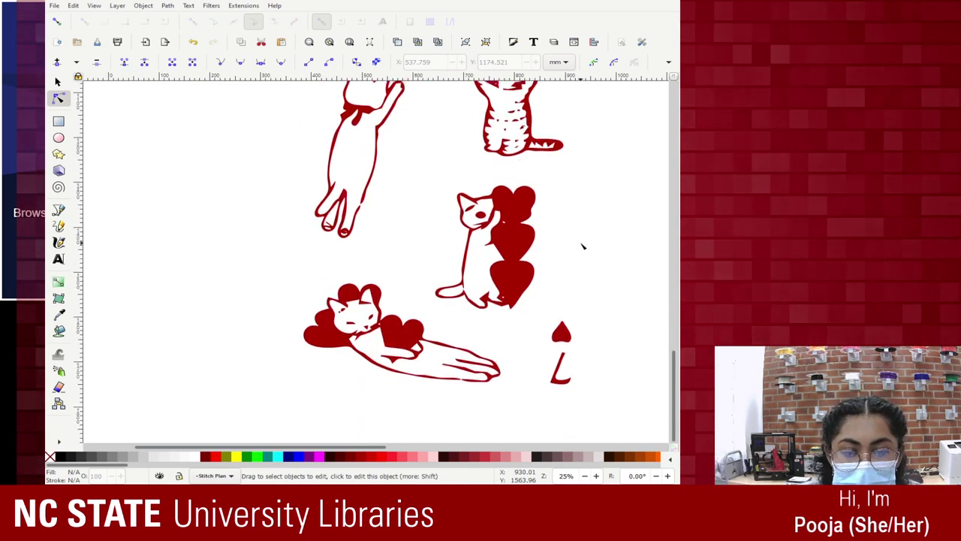
pyautogui.hotkey('ctrl', 'a')
pyautogui.click(631, 284)
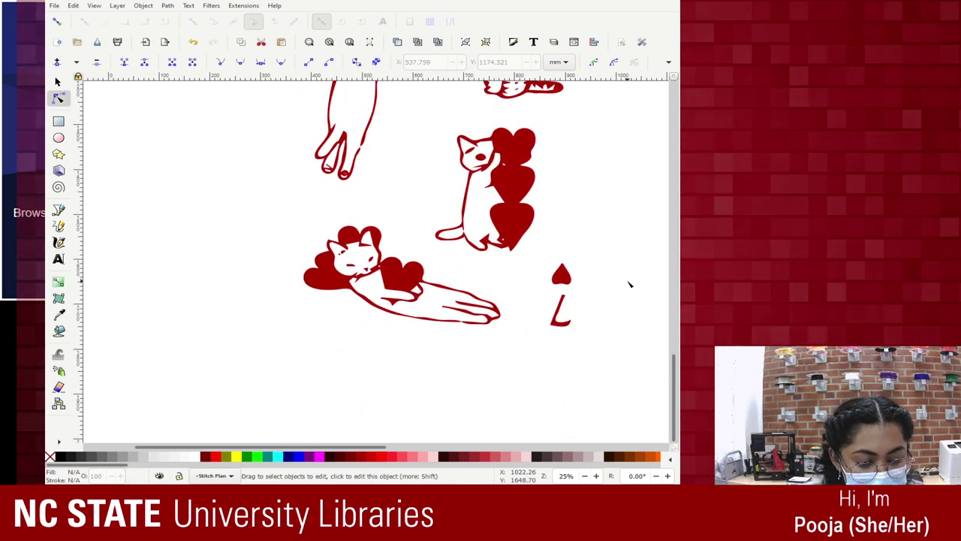
pyautogui.press('+')
pyautogui.press('+')
pyautogui.press('+')
pyautogui.moveTo(286, 449); pyautogui.dragTo(363, 450)
pyautogui.scroll(3, 374, 323)
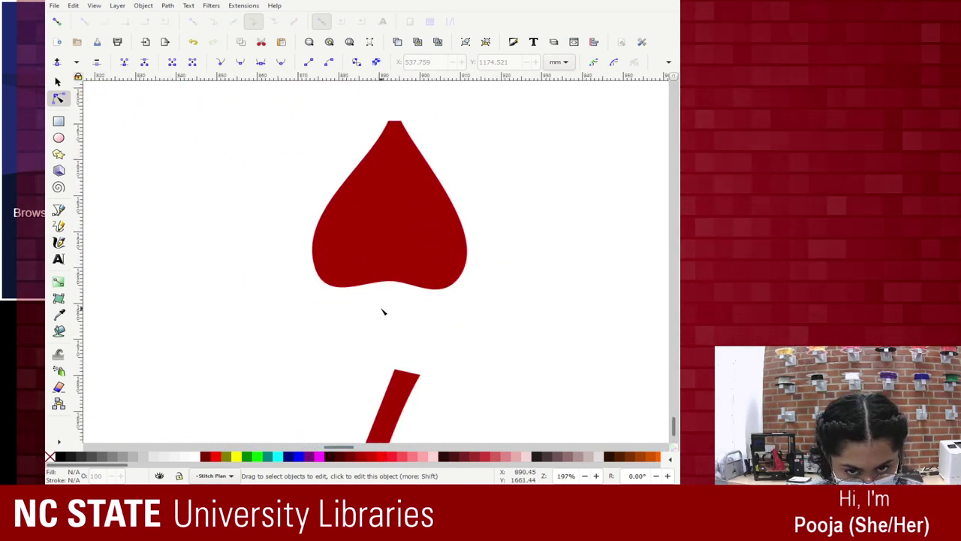
pyautogui.click(397, 246)
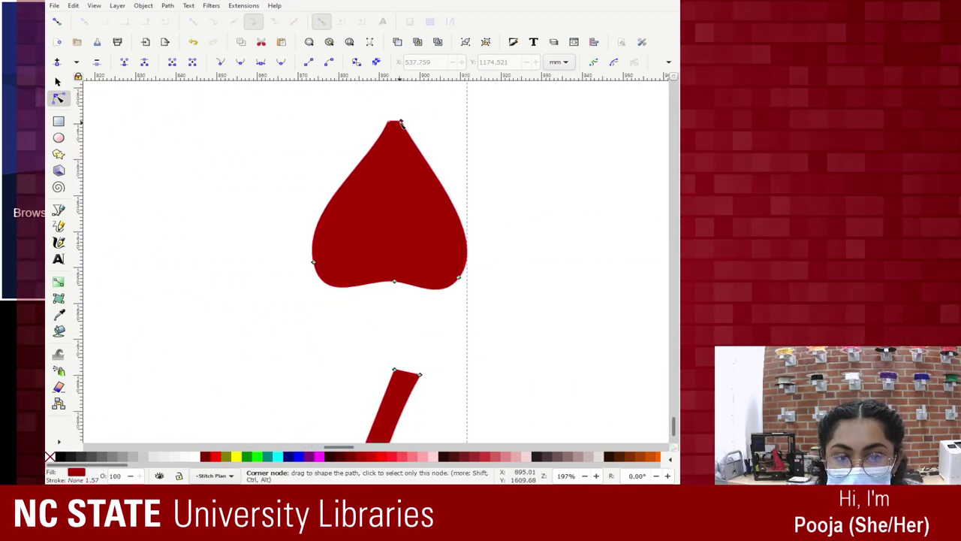
# Delete the left of the two nodes at the flat tip of the small upside-down heart
pyautogui.click(401, 123)
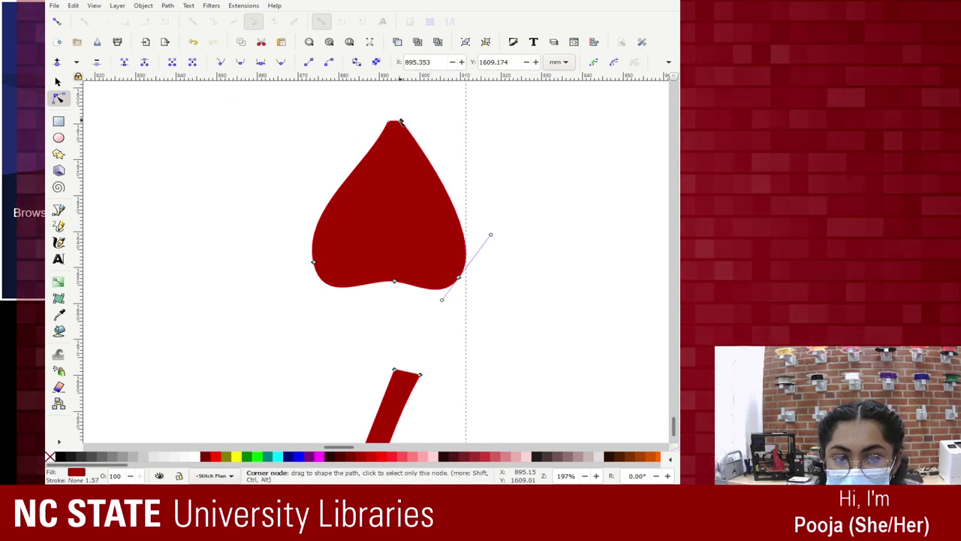
pyautogui.click(389, 122)
pyautogui.press('Escape')
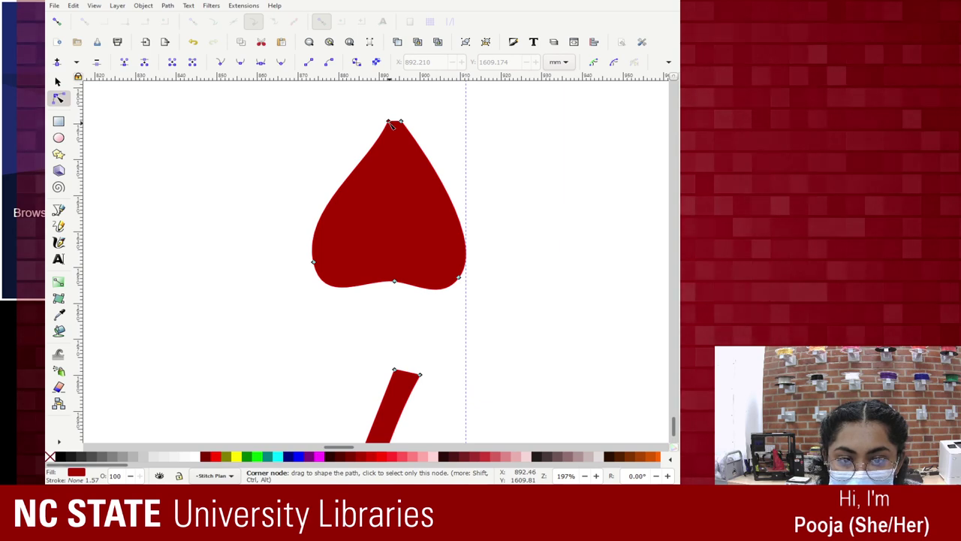
pyautogui.click(389, 123)
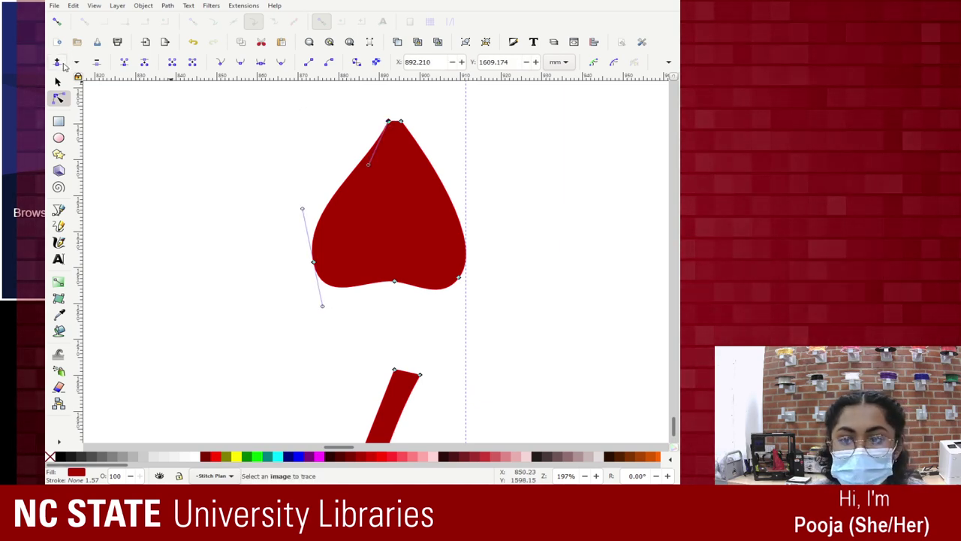
pyautogui.click(96, 63)
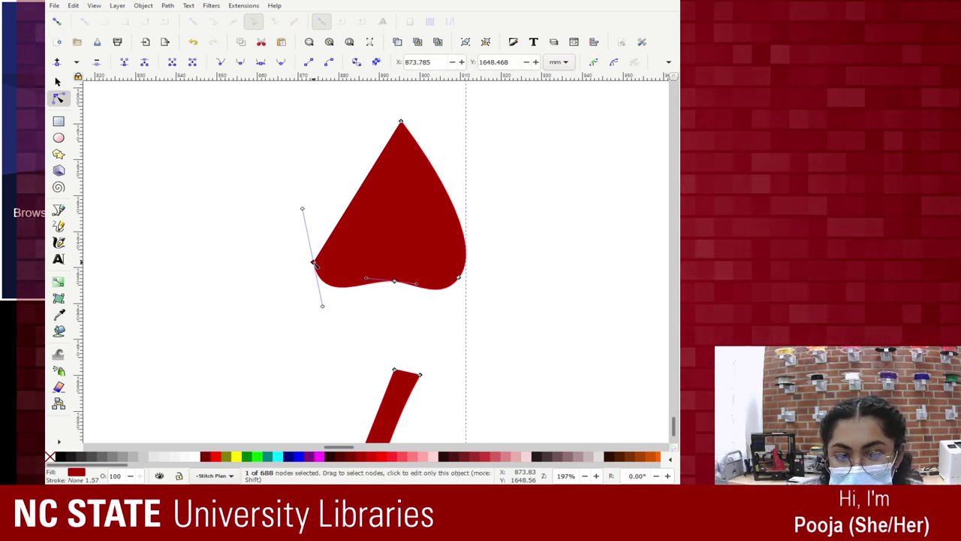
# Select the nodes at both ends of the heart's straightened left side, and undo the tip node deletion
pyautogui.click(314, 263)
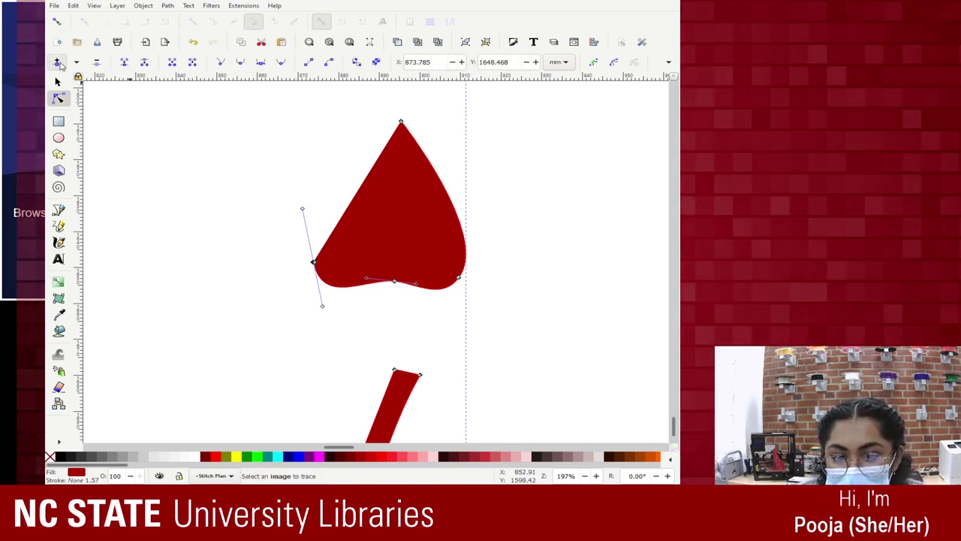
pyautogui.click(458, 278)
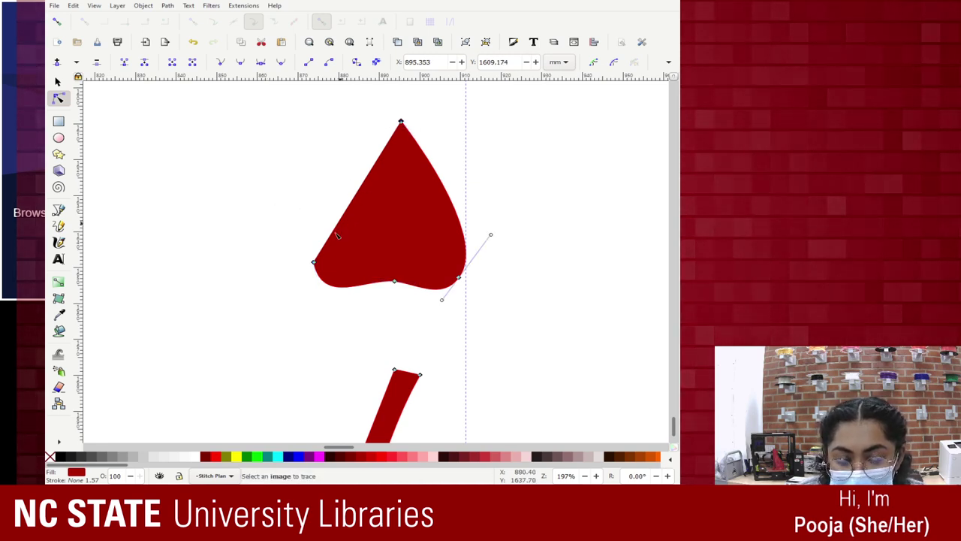
pyautogui.hotkey('ctrl', 'a')
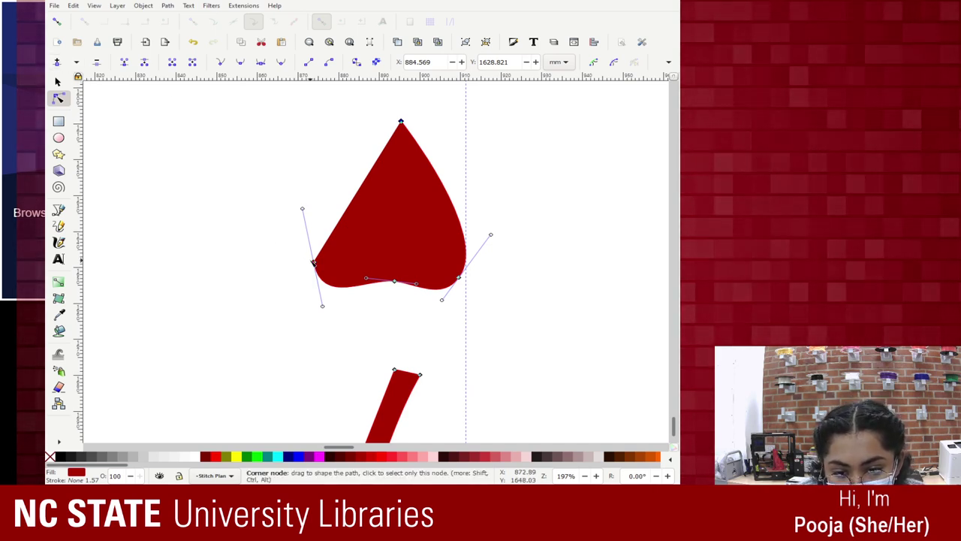
pyautogui.click(338, 248)
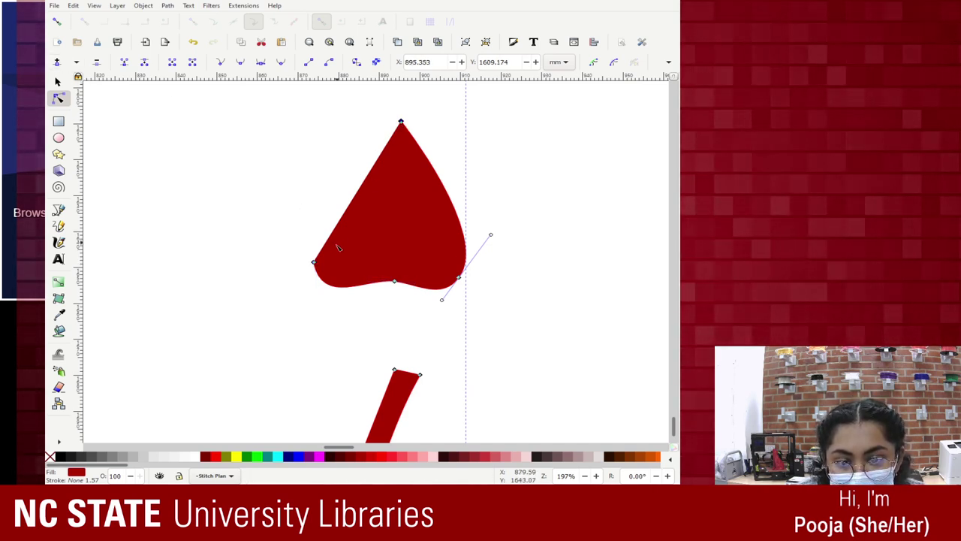
pyautogui.click(316, 262)
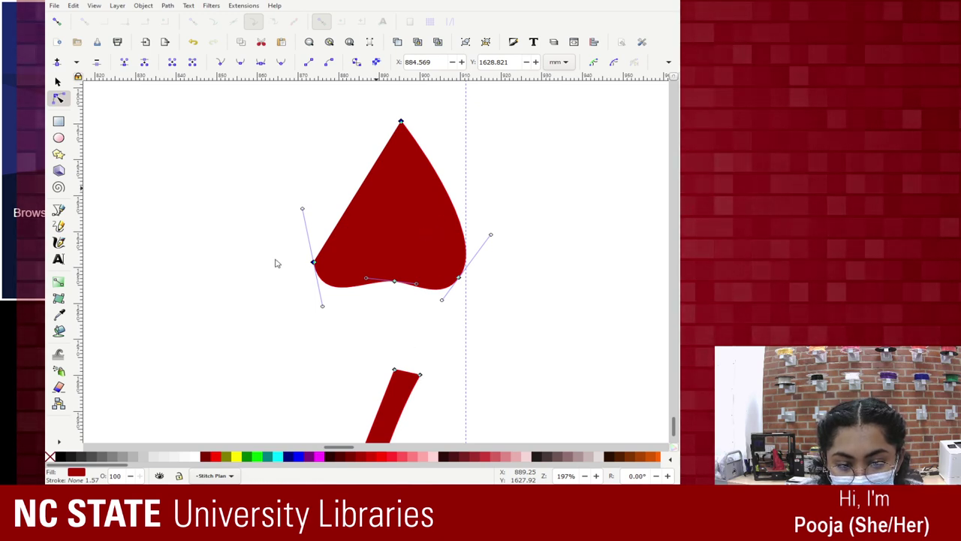
pyautogui.hotkey('ctrl', 'z')
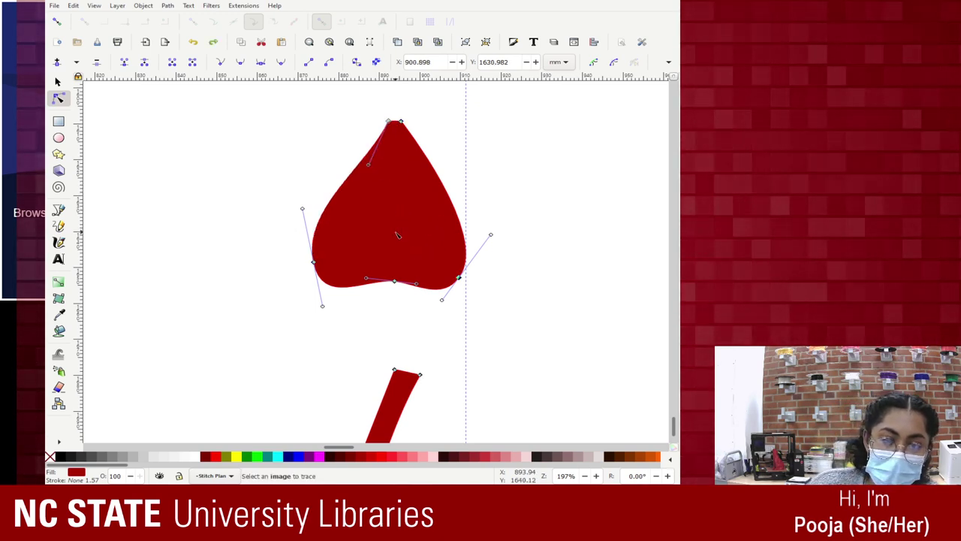
# Try inserting a node between the heart's two tip nodes and pulling it down into the shape, and undo the move
pyautogui.click(398, 123)
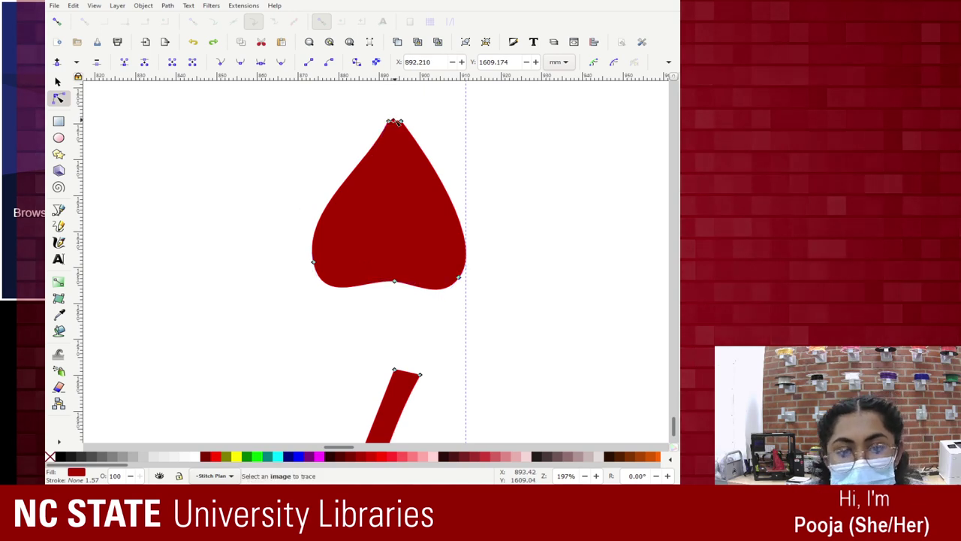
pyautogui.moveTo(401, 124); pyautogui.dragTo(399, 230)
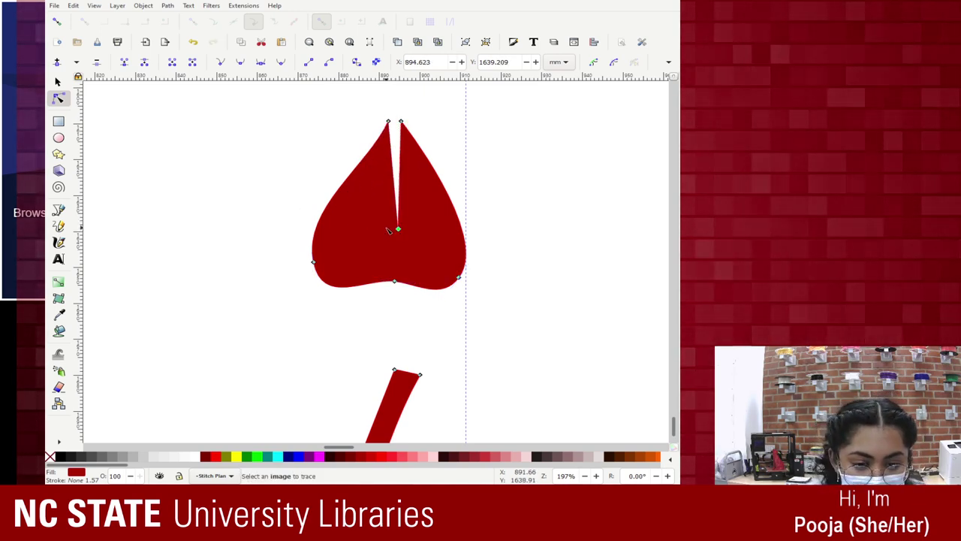
pyautogui.hotkey('ctrl', 'z')
# Try moving the node on the heart's left lobe up along the straightened side, and undo the move
pyautogui.click(313, 262)
pyautogui.moveTo(339, 169); pyautogui.dragTo(372, 170)
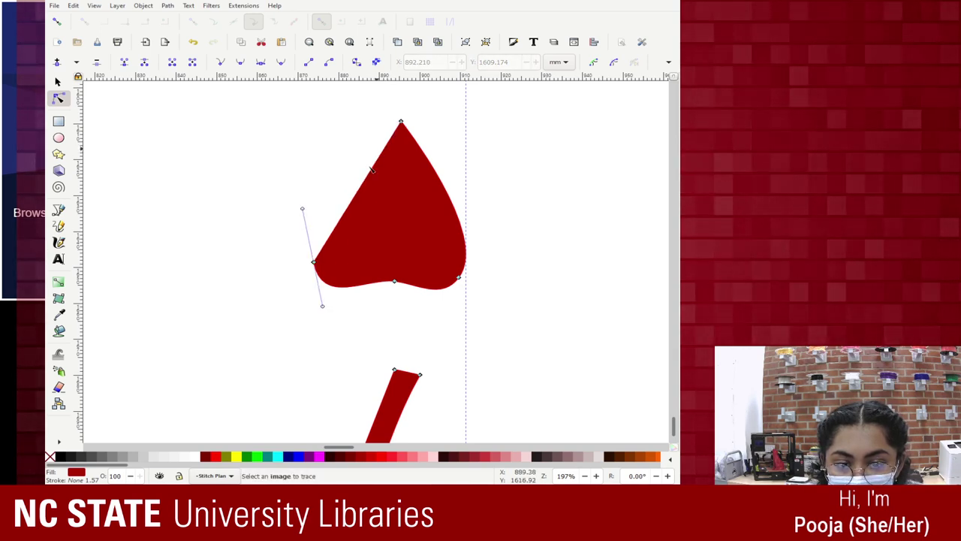
pyautogui.moveTo(313, 261); pyautogui.dragTo(333, 188)
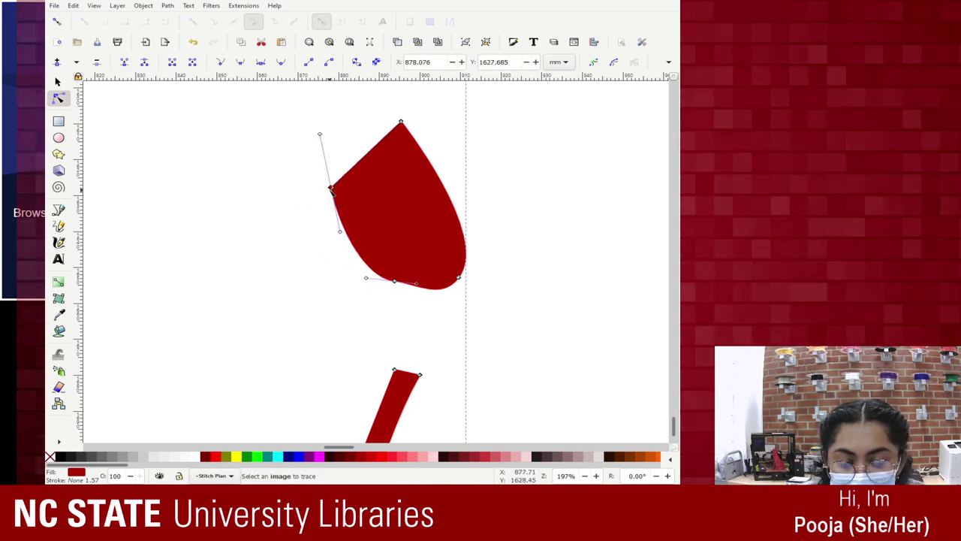
pyautogui.hotkey('ctrl', 'z')
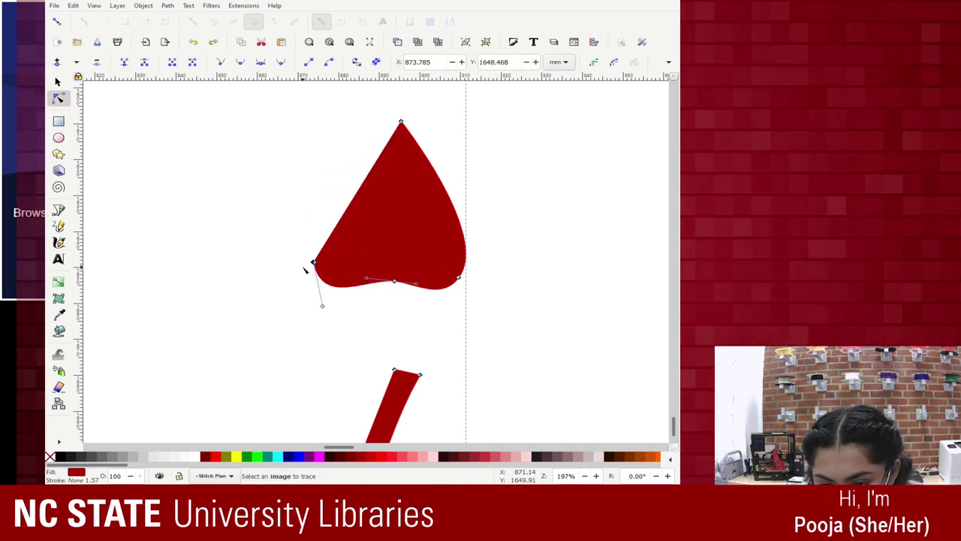
# Select the tip node and the left-lobe node as a pair, and undo back to the heart's flat two-node tip
pyautogui.keyDown('shift'); pyautogui.click(401, 122); pyautogui.keyUp('shift')
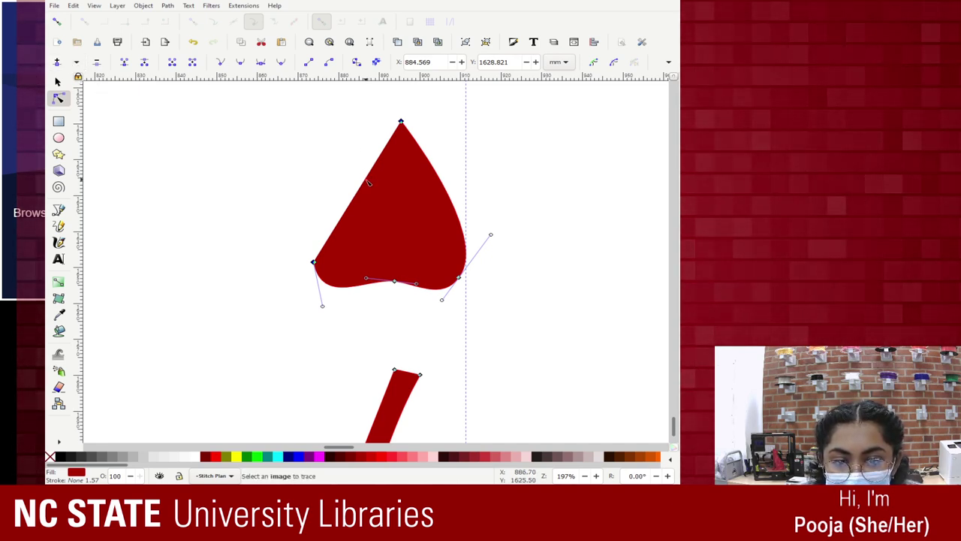
pyautogui.click(401, 121)
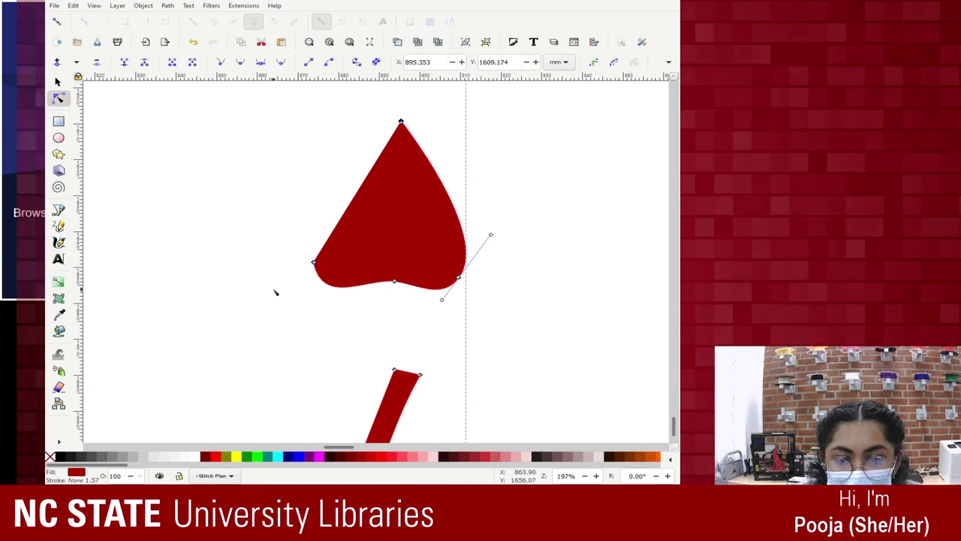
pyautogui.click(314, 263)
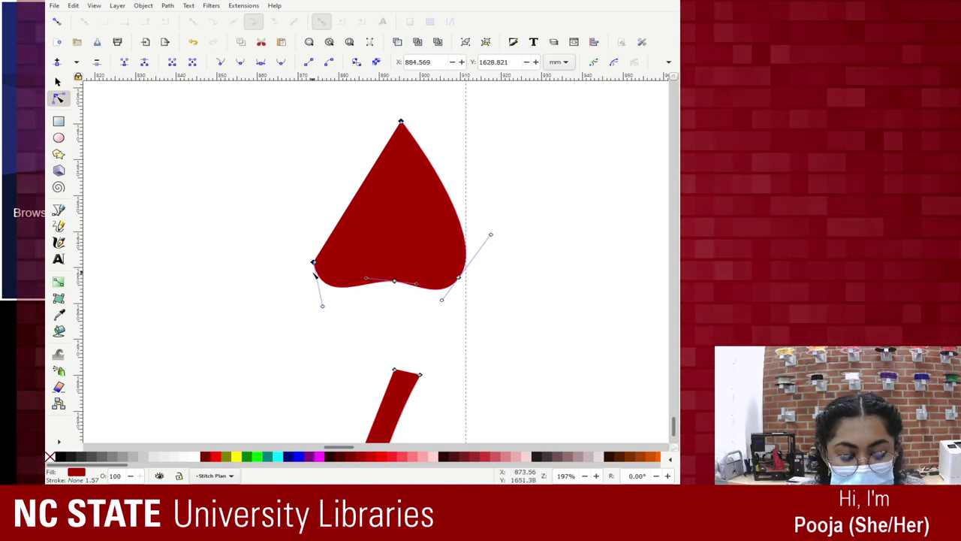
pyautogui.scroll(3, 316, 264)
pyautogui.scroll(2, 315, 276)
pyautogui.scroll(3, 315, 276)
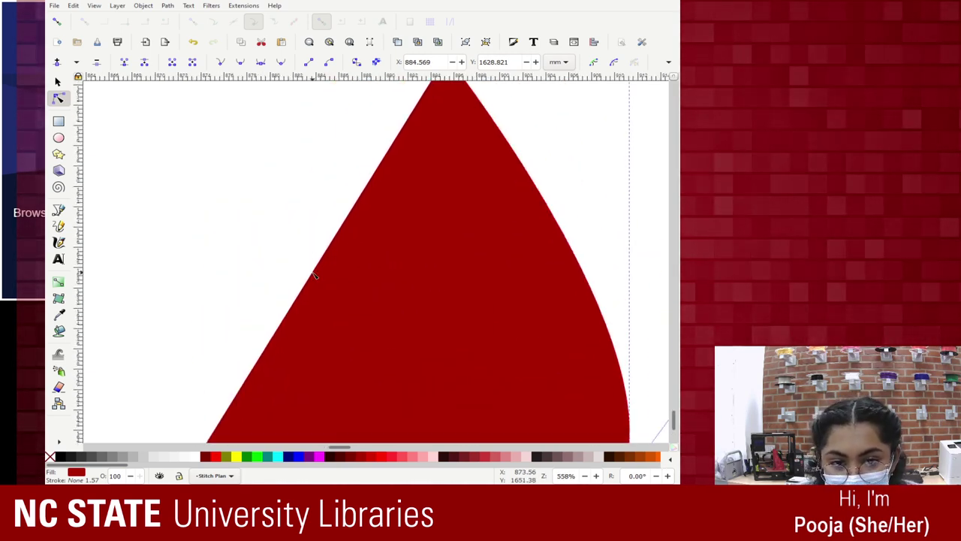
pyautogui.scroll(-1, 315, 275)
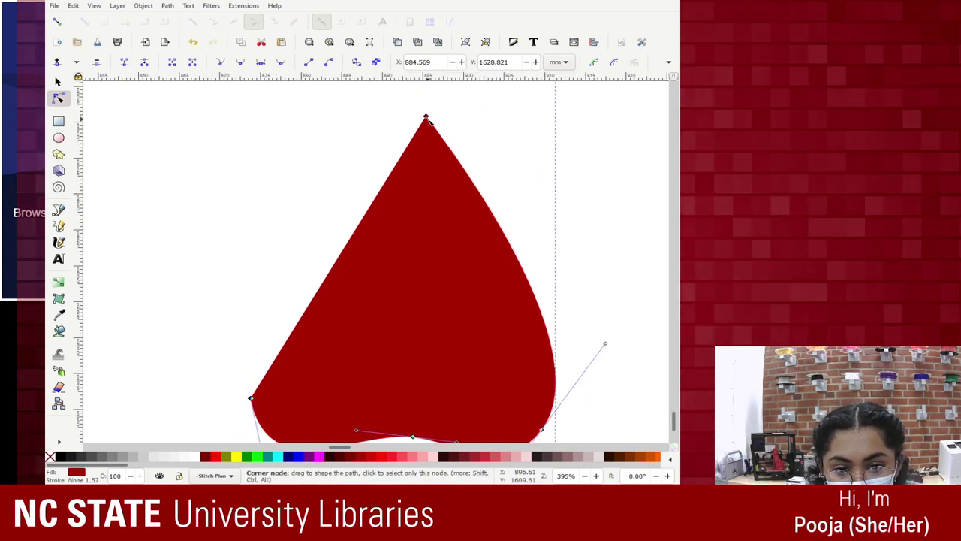
pyautogui.click(251, 401)
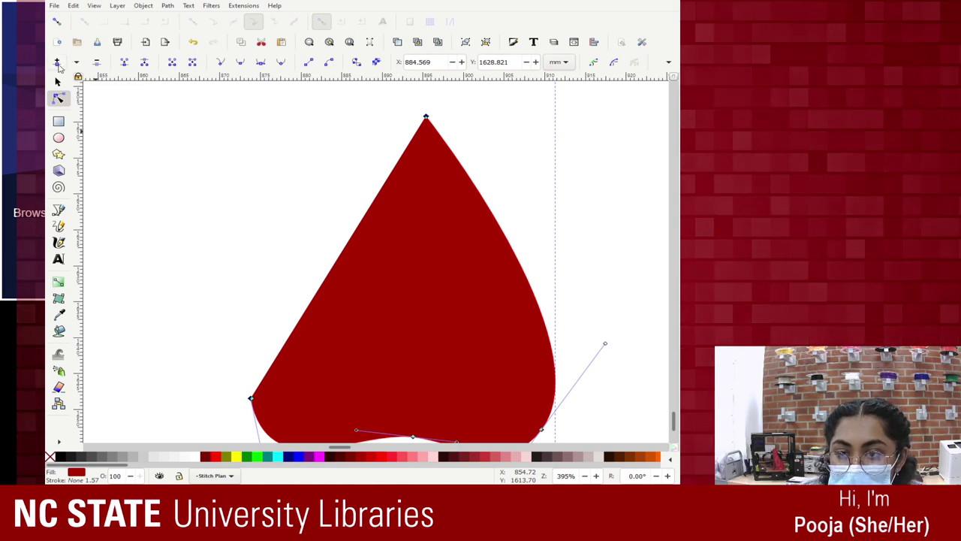
pyautogui.click(426, 118)
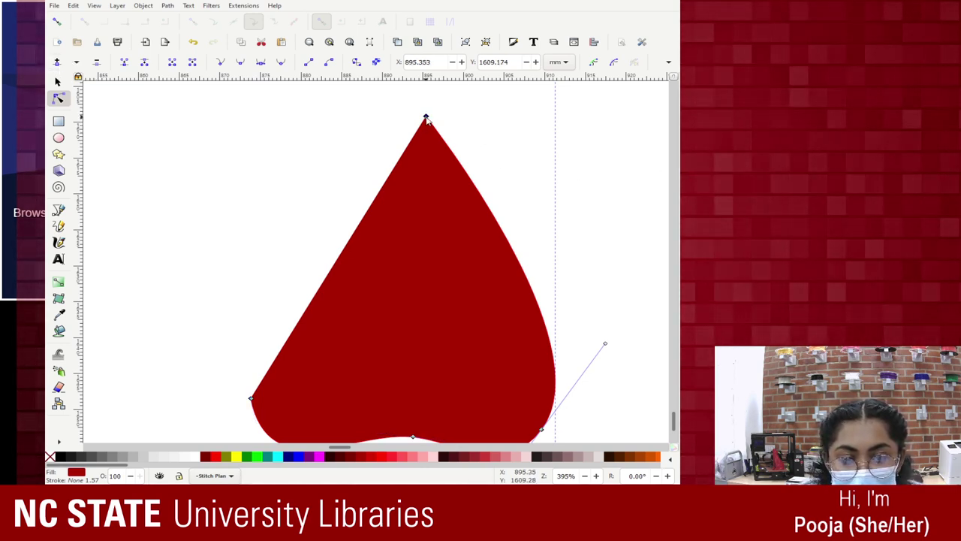
pyautogui.hotkey('ctrl', 'z')
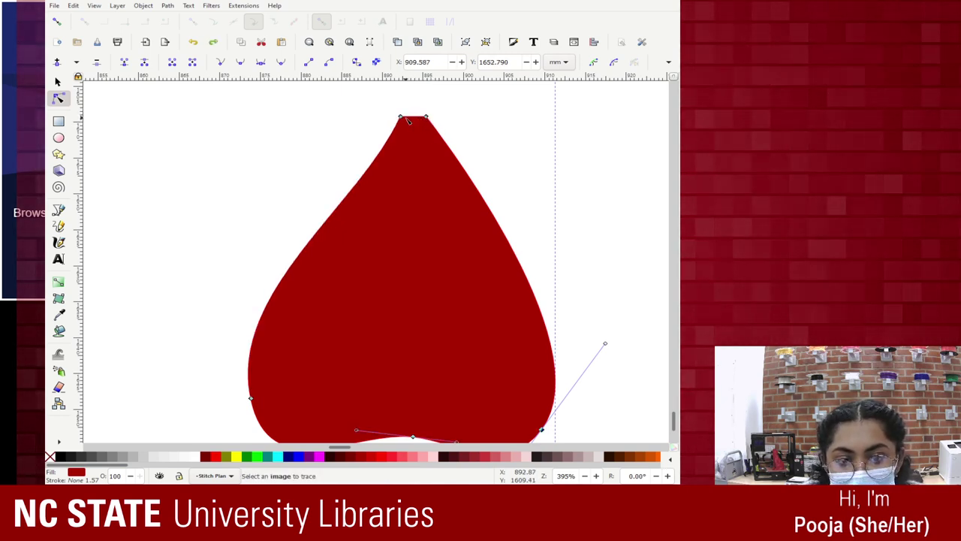
# Insert a node midway along the heart's curved left side, between the left tip node and the left-lobe node
pyautogui.click(401, 118)
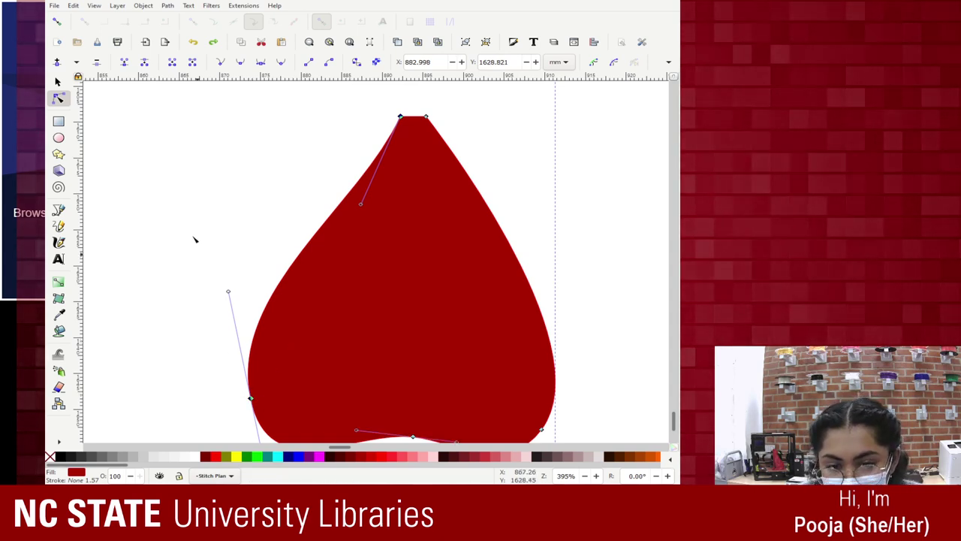
pyautogui.click(63, 65)
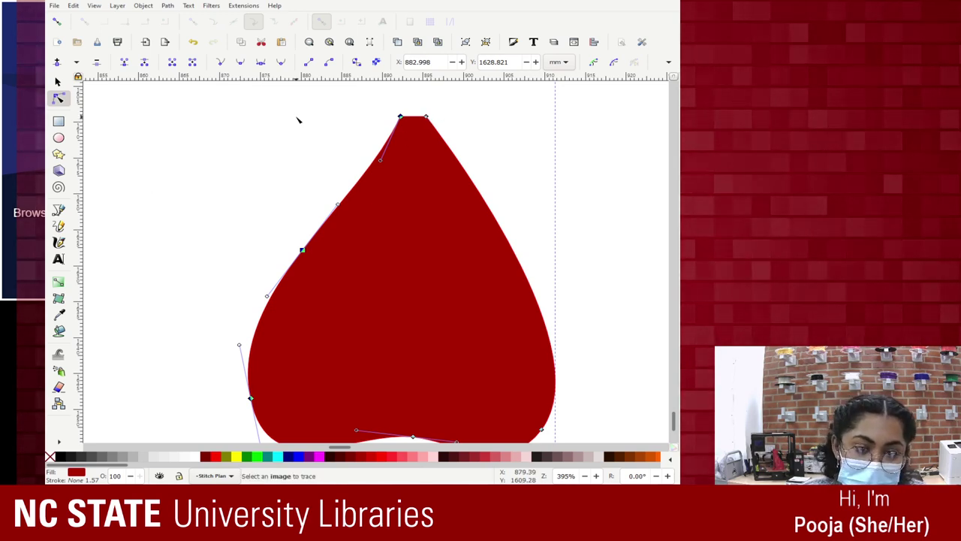
# Delete the left node of the heart's flat tip and move the remaining tip node left to about X 893.2, Y 1608.8 mm
pyautogui.click(400, 117)
pyautogui.press('Delete')
pyautogui.scroll(-2, 338, 120)
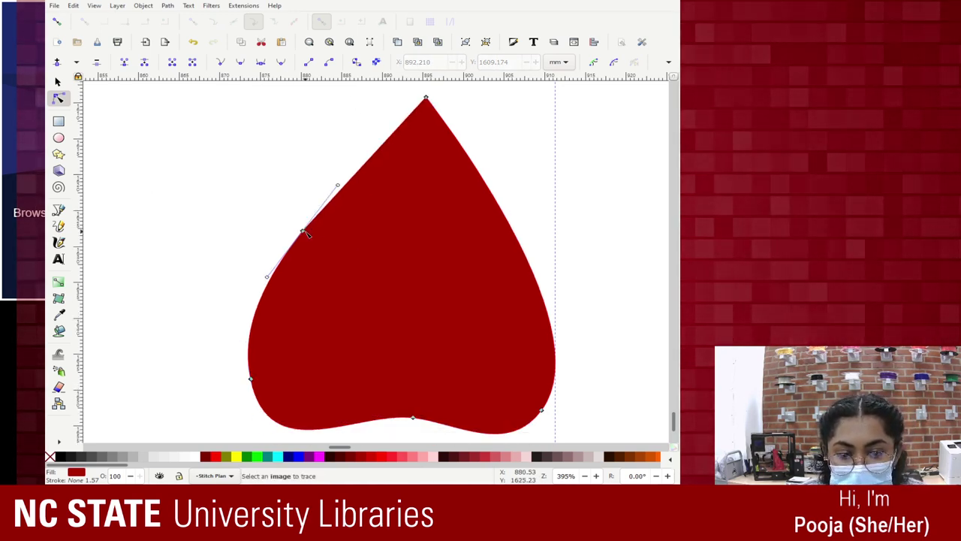
pyautogui.scroll(2, 346, 178)
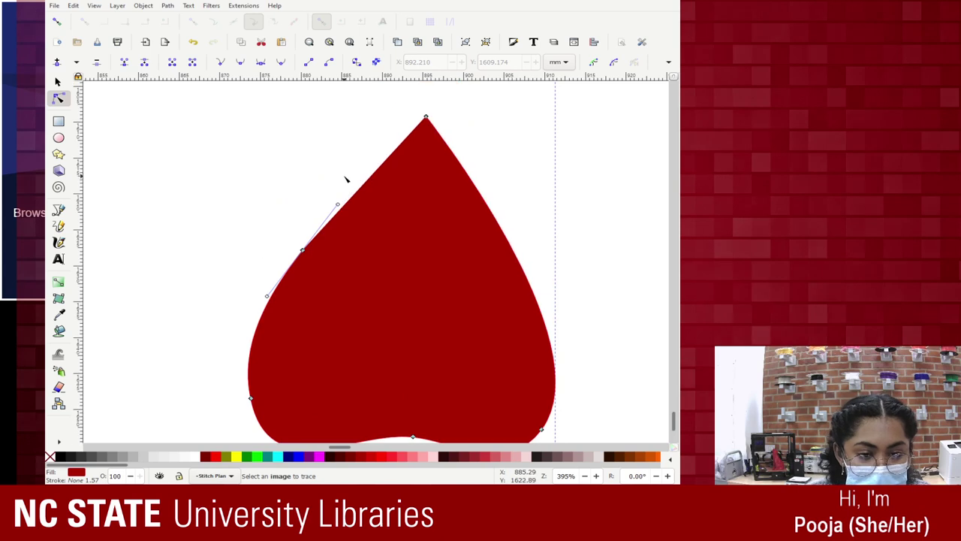
pyautogui.click(424, 117)
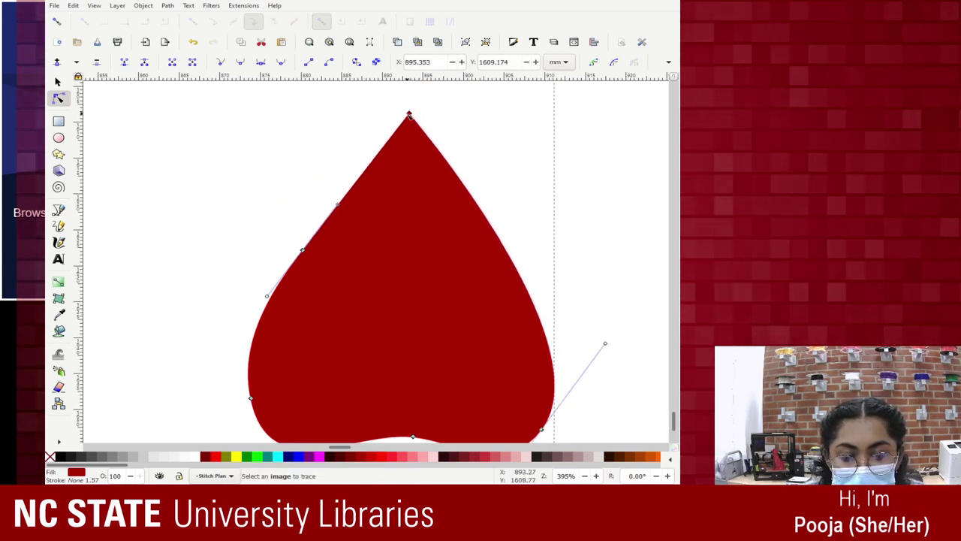
# Try pulling the node in the notch between the heart's lobes upward, undo the move, and deselect the path
pyautogui.scroll(-5, 400, 298)
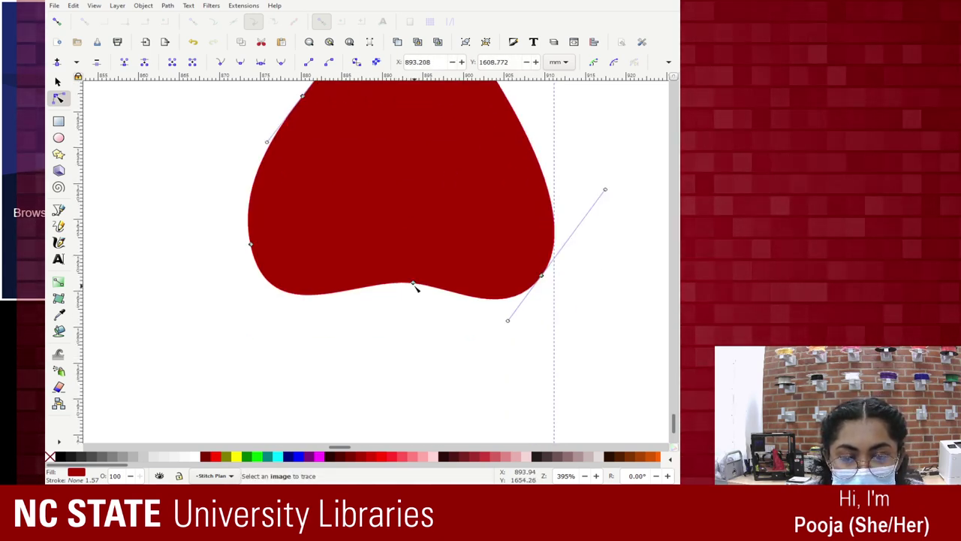
pyautogui.moveTo(413, 284); pyautogui.dragTo(398, 217)
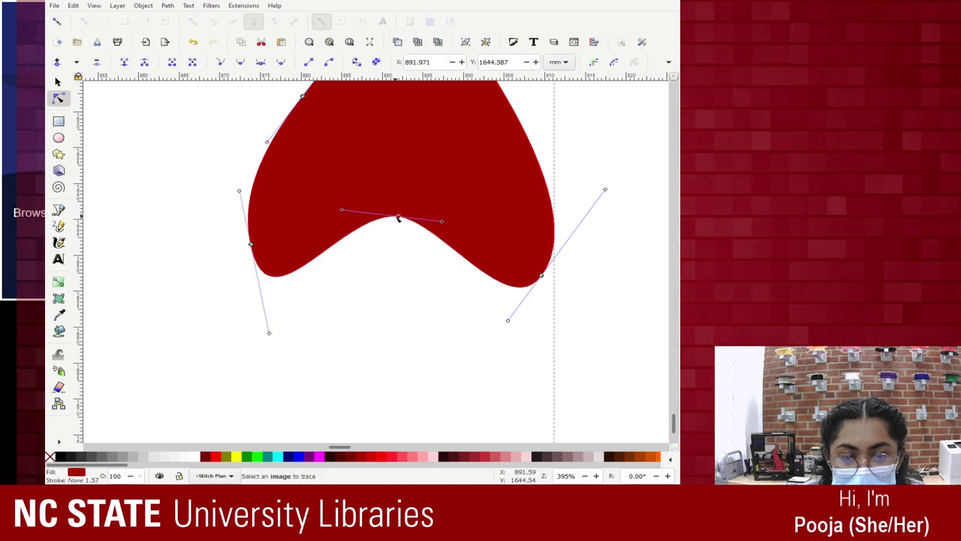
pyautogui.hotkey('ctrl', 'z')
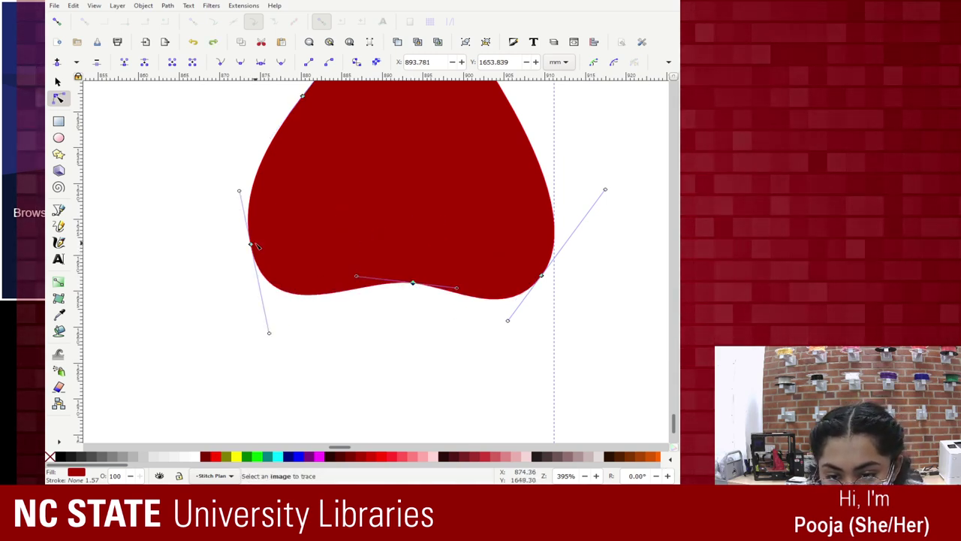
pyautogui.press('Escape')
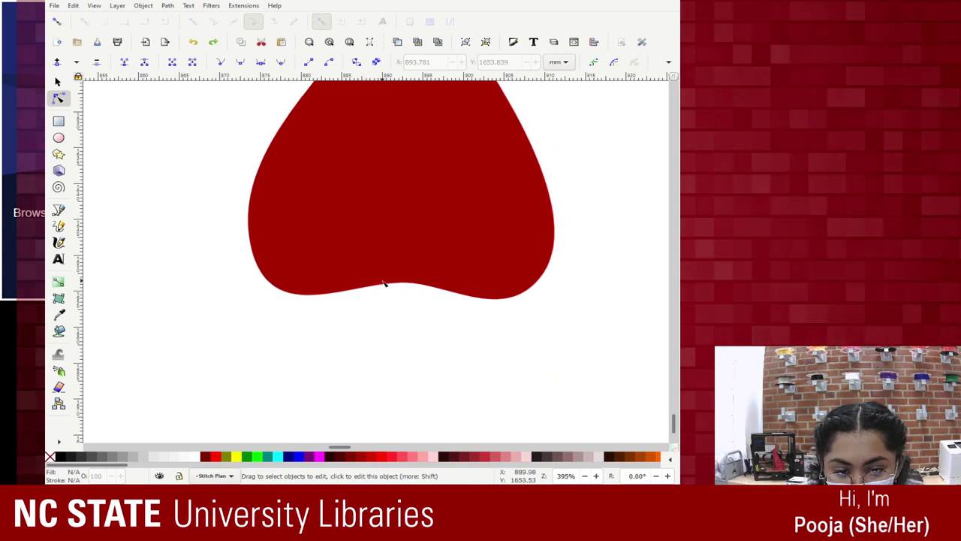
# Insert one node on each side of the heart's notch node, between it and the outer node of each lobe
pyautogui.click(414, 284)
pyautogui.click(252, 246)
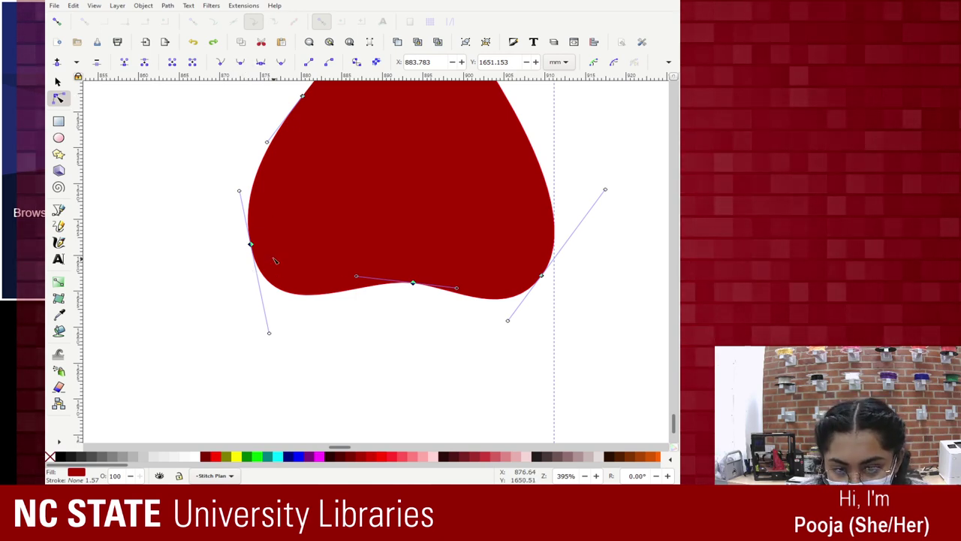
pyautogui.click(251, 246)
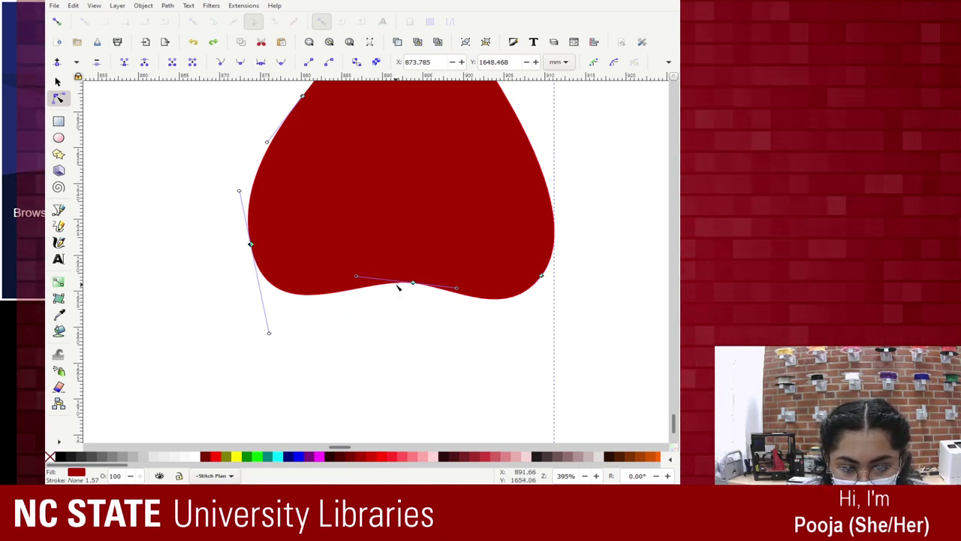
pyautogui.keyDown('shift'); pyautogui.click(412, 284); pyautogui.keyUp('shift')
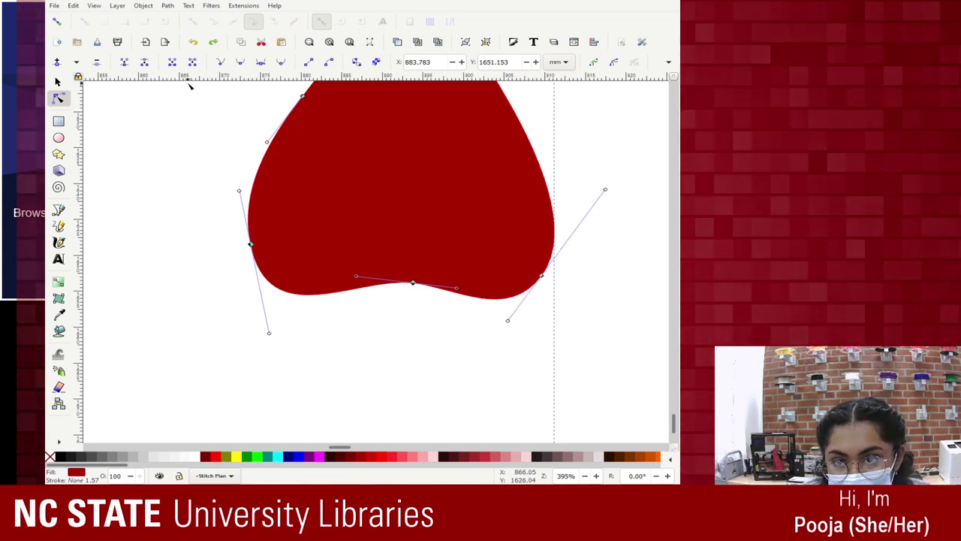
pyautogui.keyDown('shift'); pyautogui.click(251, 244); pyautogui.keyUp('shift')
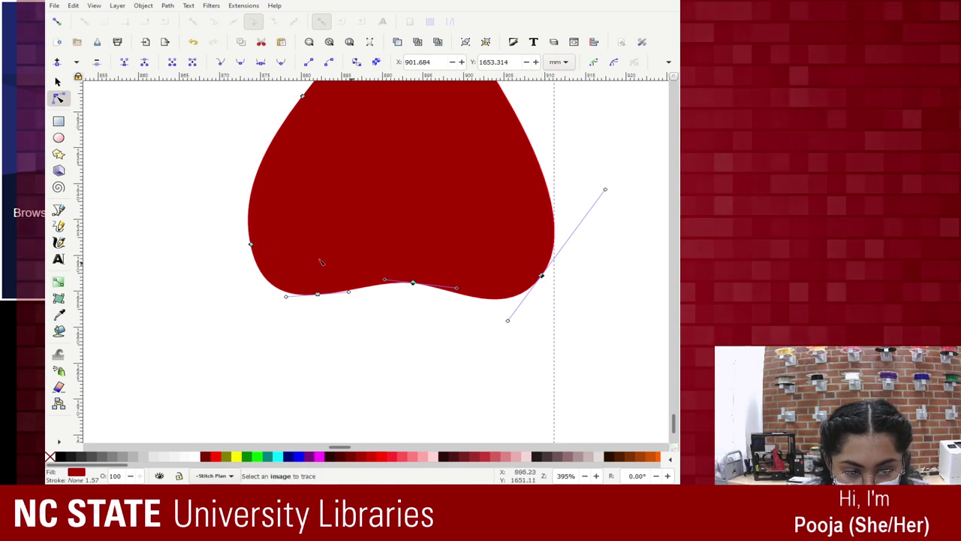
pyautogui.press('Insert')
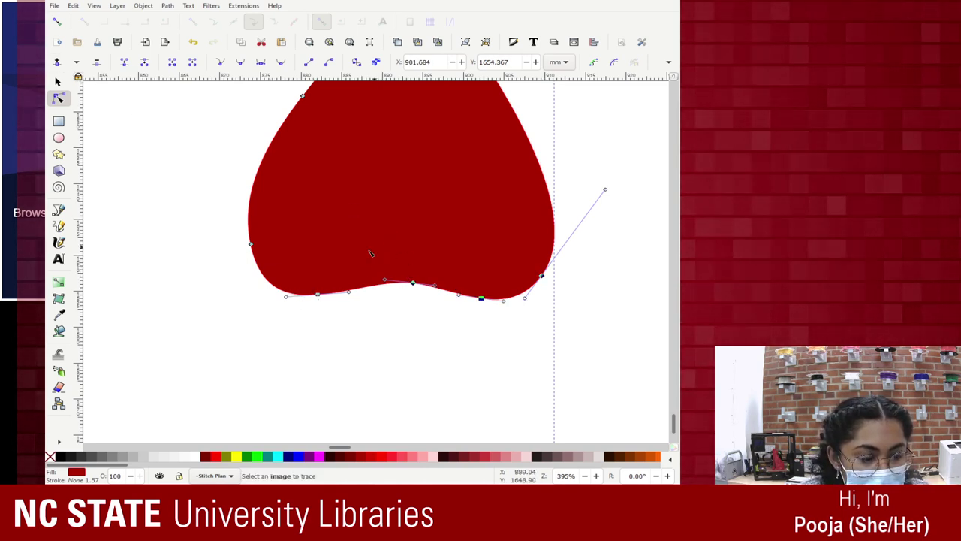
# Select the two new nodes at the bottoms of the heart's lobes and make them auto-smooth
pyautogui.click(317, 294)
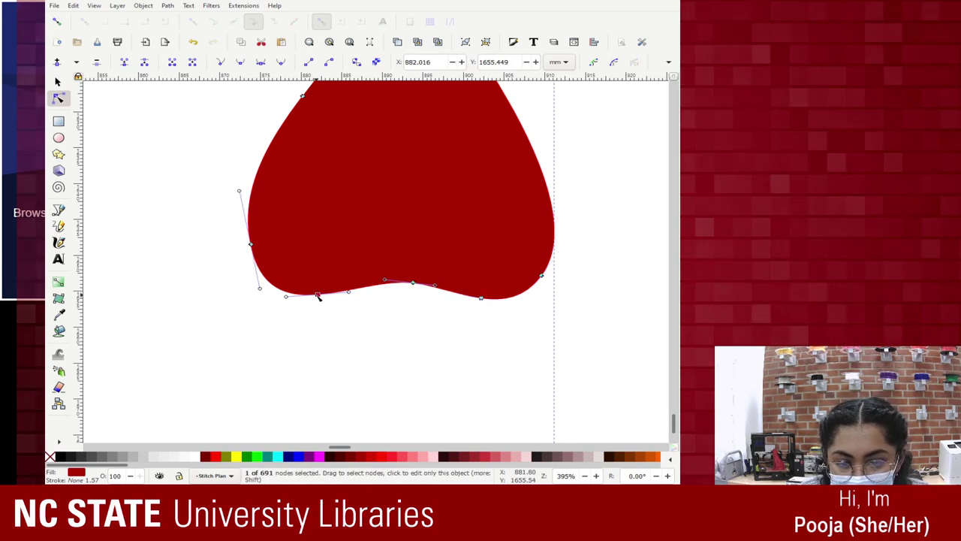
pyautogui.click(481, 299)
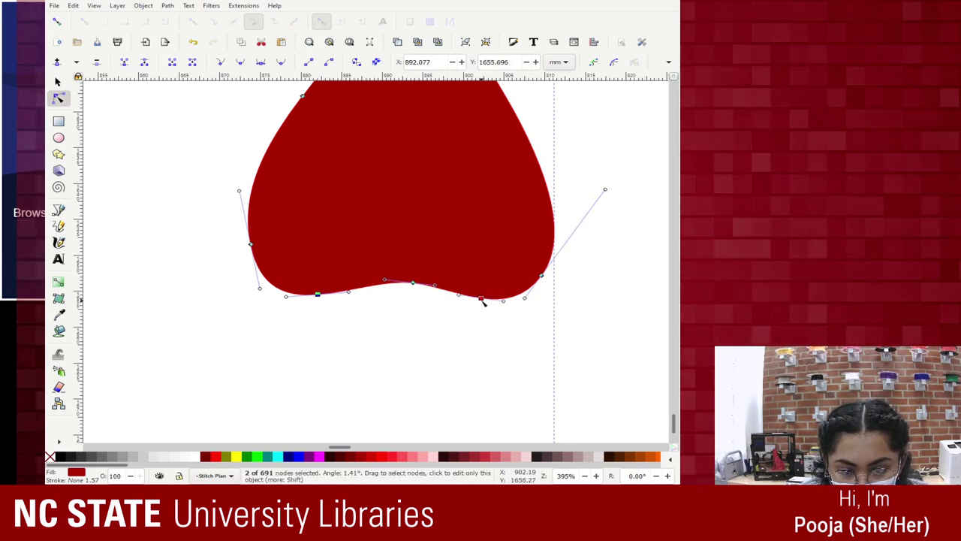
pyautogui.click(286, 63)
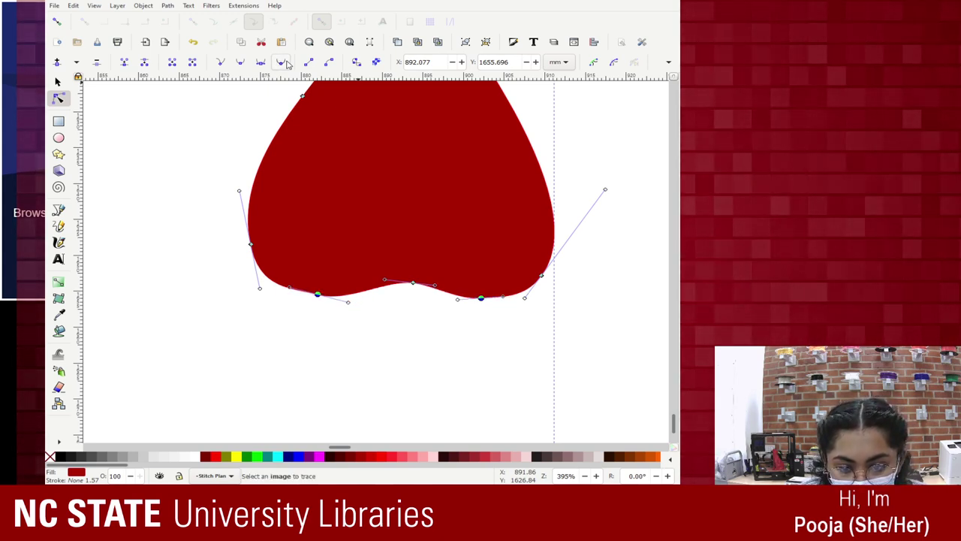
# Move the heart's notch node up to about X 892.2, Y 1644.7 mm and make it a corner node
pyautogui.click(413, 284)
pyautogui.moveTo(413, 284); pyautogui.dragTo(400, 217)
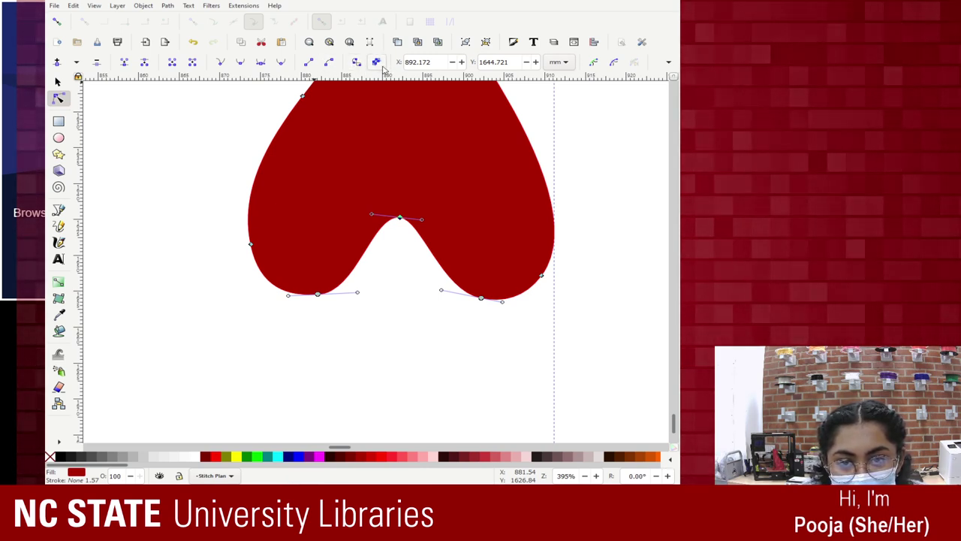
pyautogui.click(220, 62)
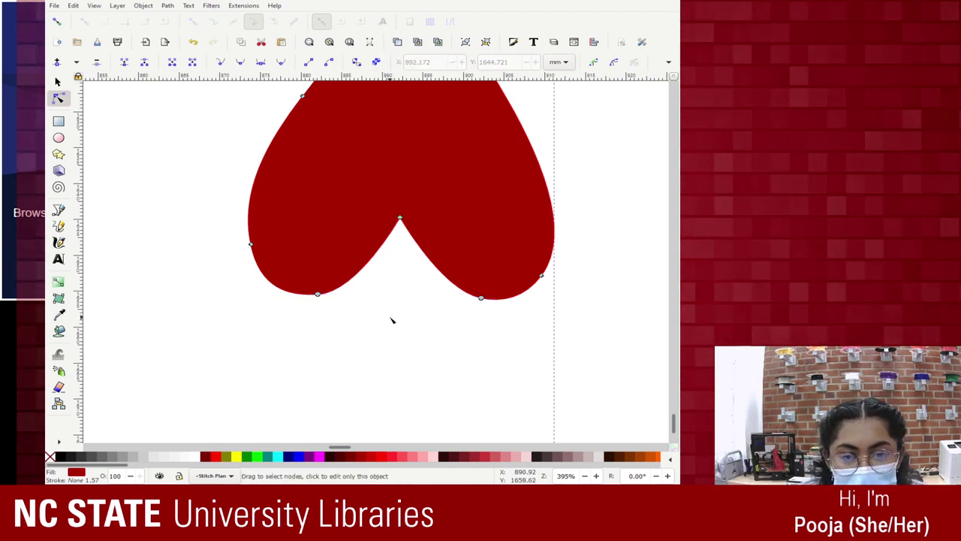
# Examine the reshaped heart's outline and the nodes around its notch, leaving no node selected
pyautogui.scroll(3, 388, 319)
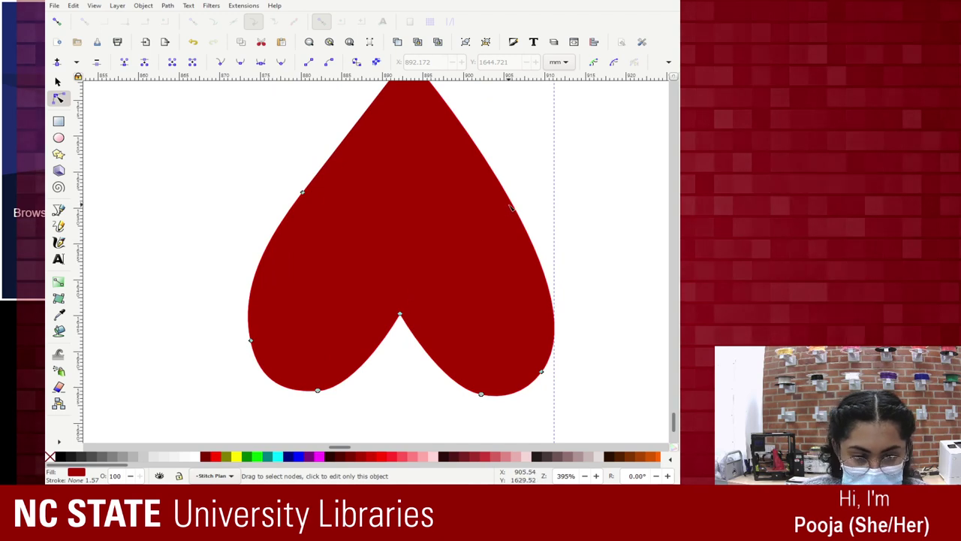
pyautogui.hotkey('ctrl', 'z')
pyautogui.hotkey('ctrl', 'z')
pyautogui.hotkey('ctrl', 'z')
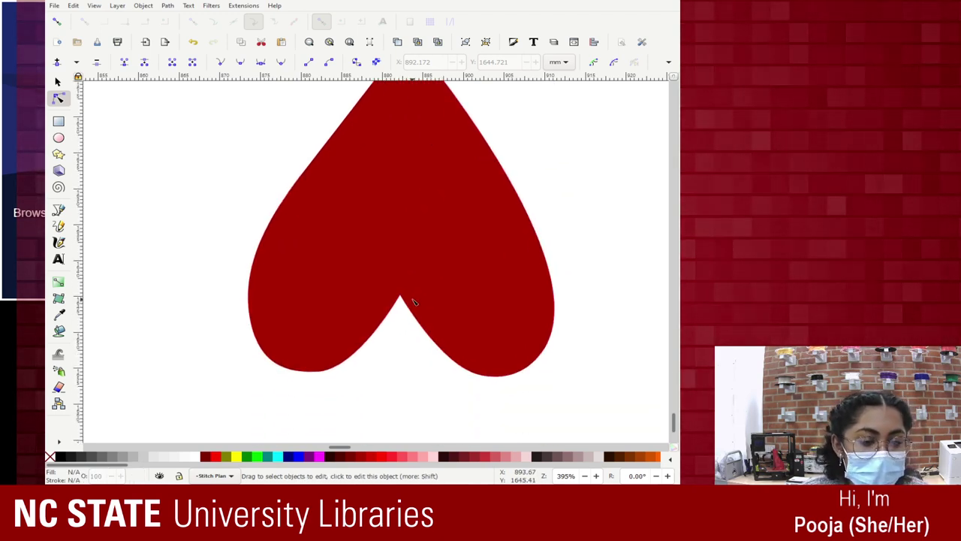
pyautogui.click(411, 301)
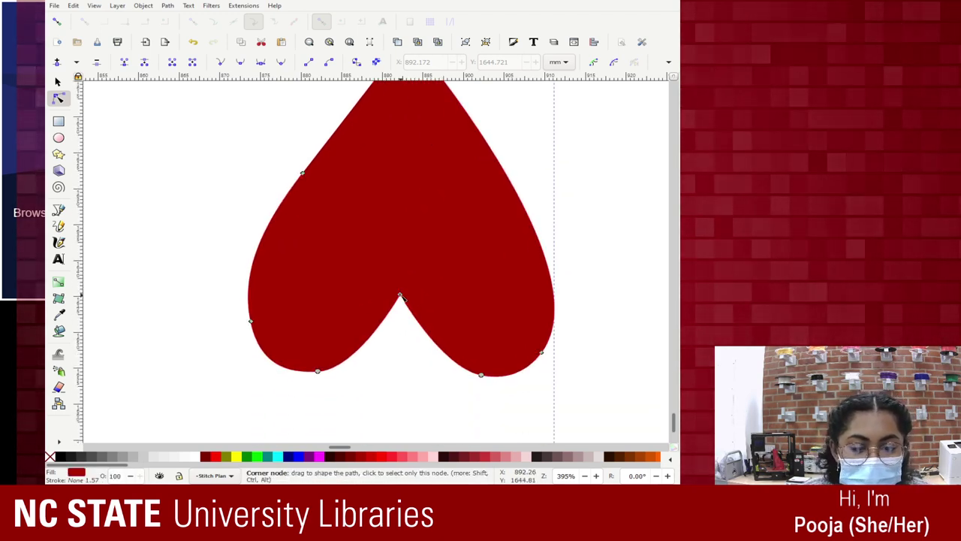
pyautogui.click(400, 296)
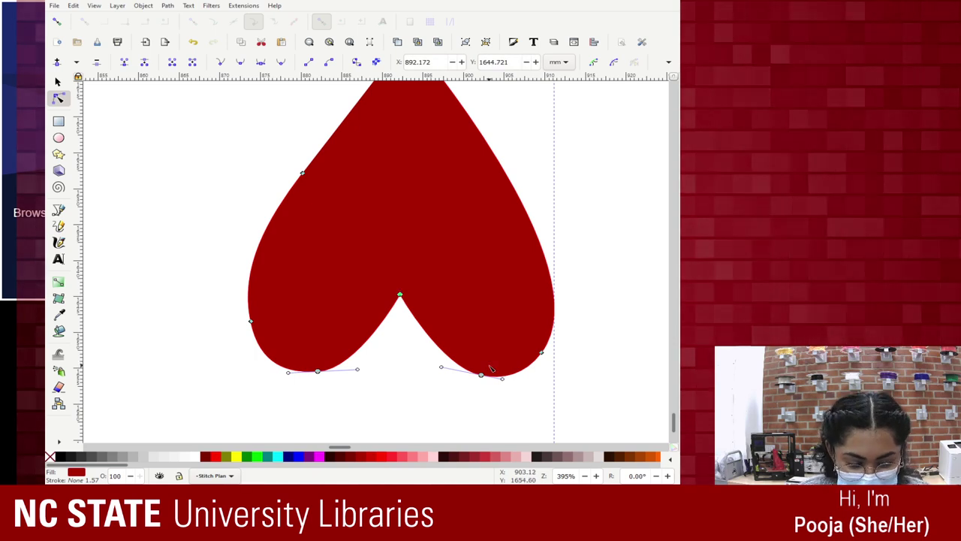
pyautogui.press('Escape')
pyautogui.press('-')
pyautogui.press('-')
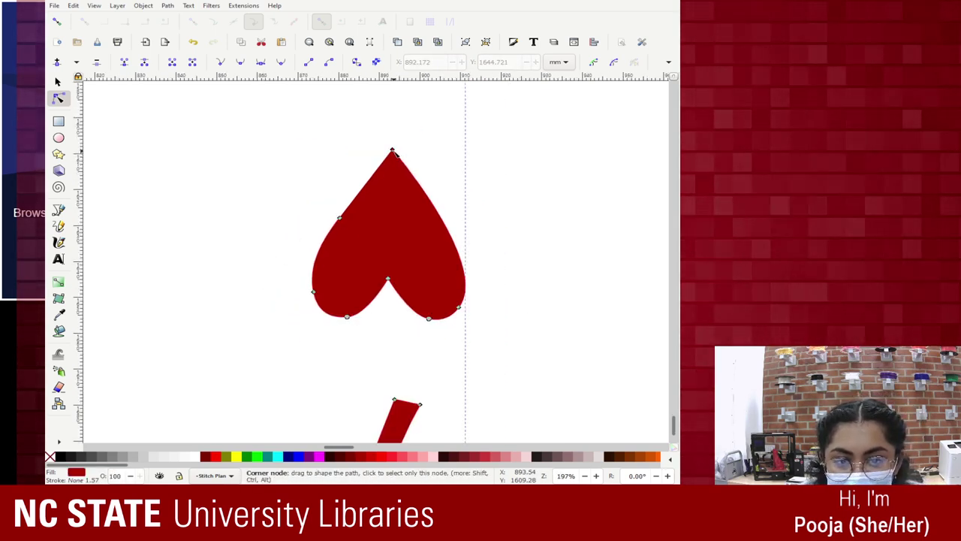
# Move the heart's tip node to about X 892.3, Y 1609.3 mm and nudge the notch node slightly to the right
pyautogui.click(391, 152)
pyautogui.click(389, 154)
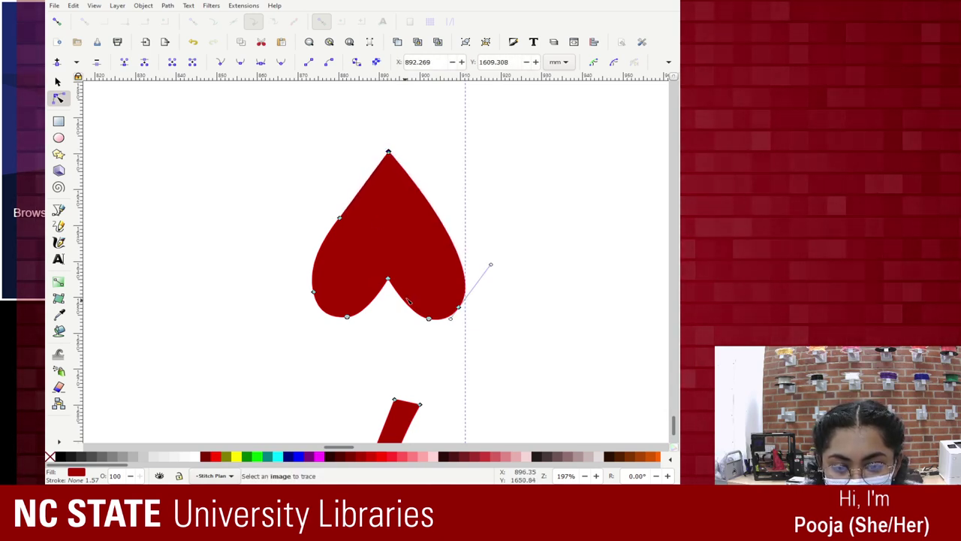
pyautogui.click(390, 281)
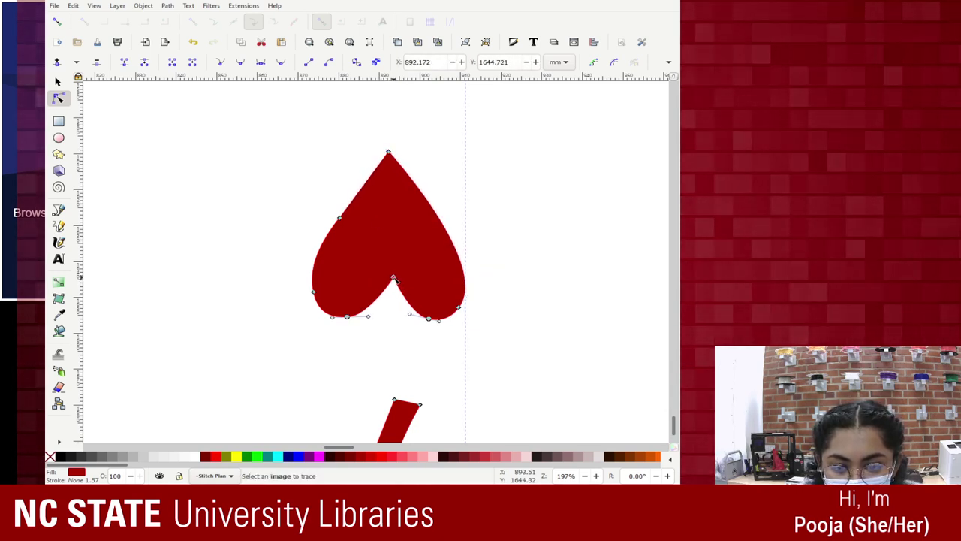
# Make the two bottom lobe nodes symmetric, shift them down together to about Y 1656.6 mm, and clear the selection
pyautogui.click(347, 317)
pyautogui.click(431, 319)
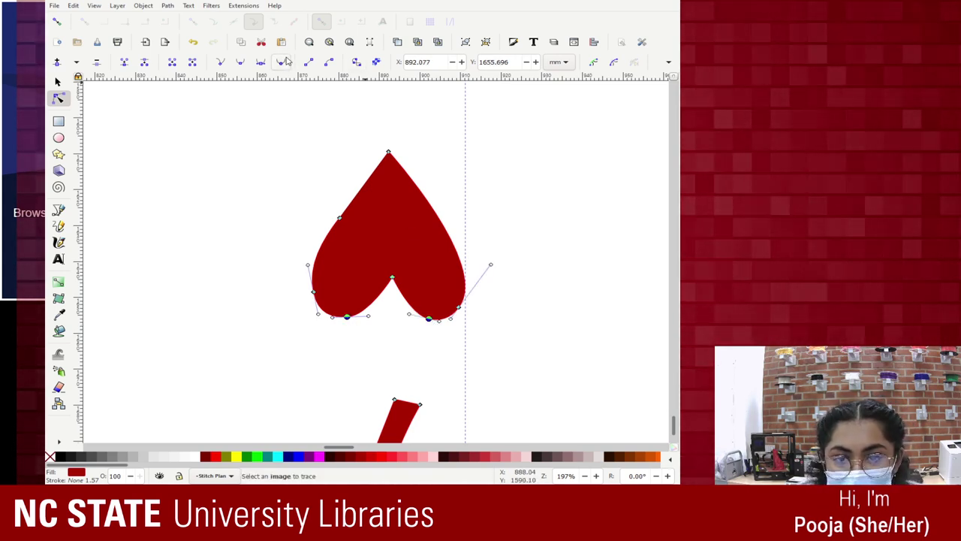
pyautogui.click(260, 62)
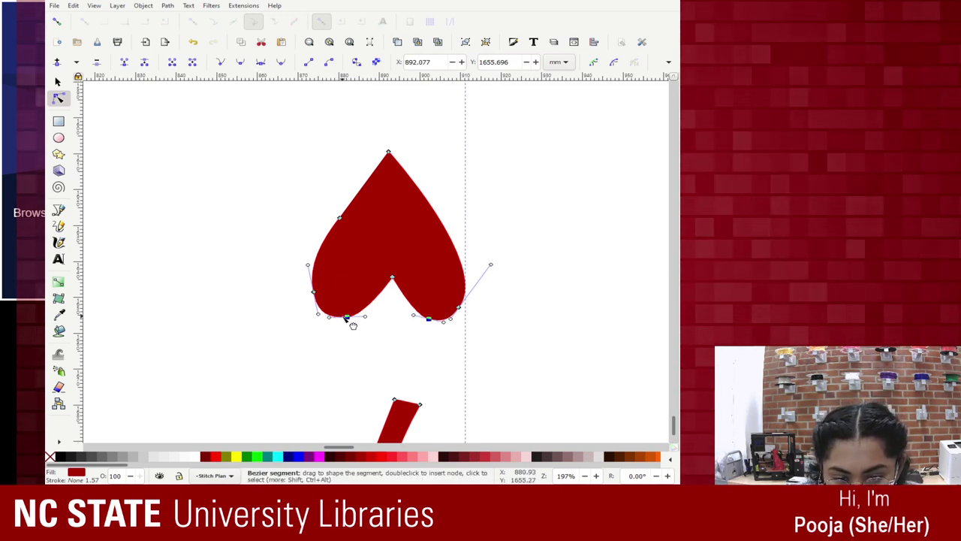
pyautogui.moveTo(348, 318); pyautogui.dragTo(351, 324)
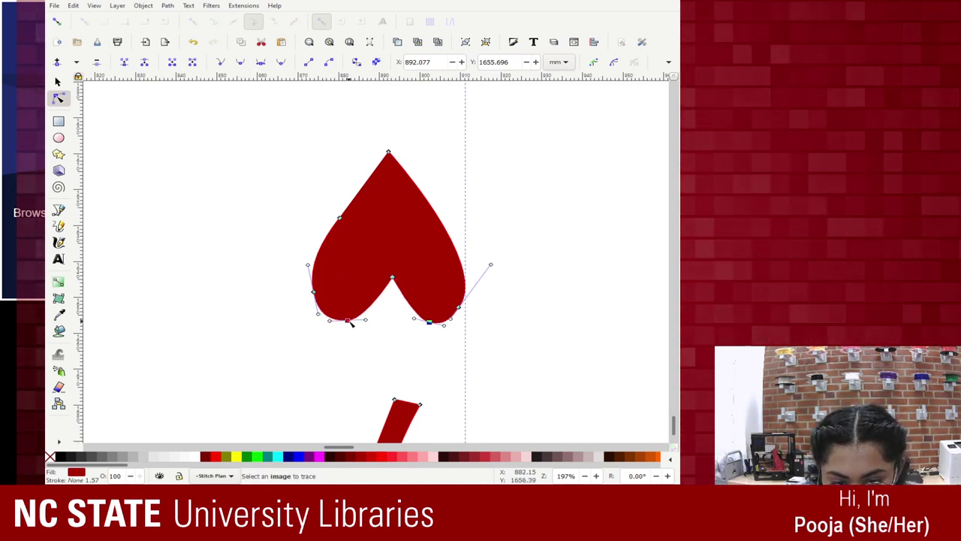
pyautogui.click(392, 317)
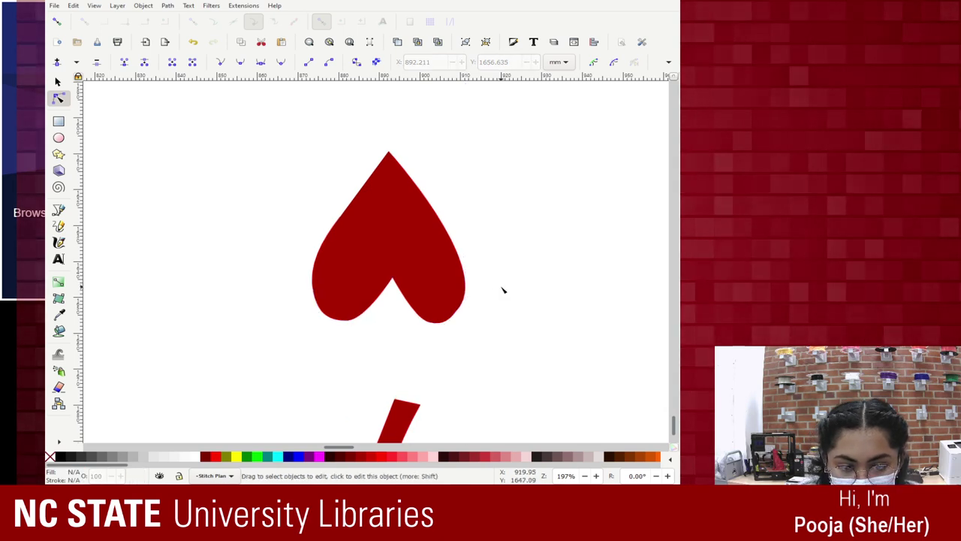
# Level the handles of the right lobe's bottom node horizontally and adjust their length to round the lobe
pyautogui.press('+')
pyautogui.press('+')
pyautogui.scroll(-3, 486, 325)
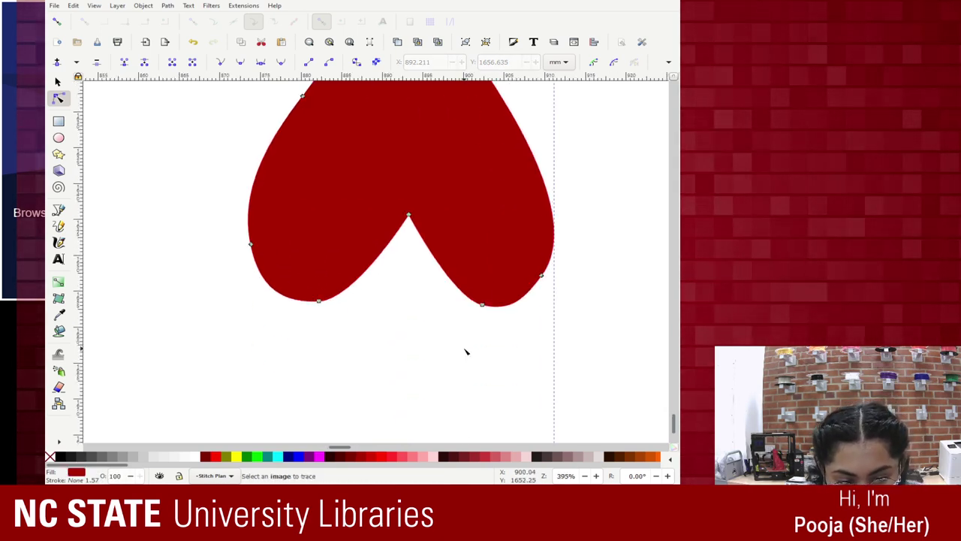
pyautogui.click(482, 305)
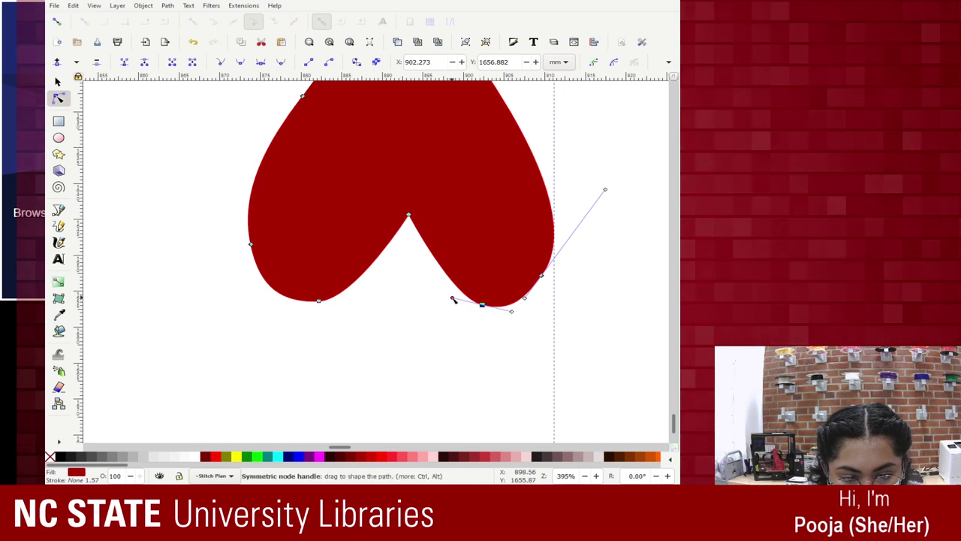
pyautogui.moveTo(452, 303); pyautogui.dragTo(412, 307)
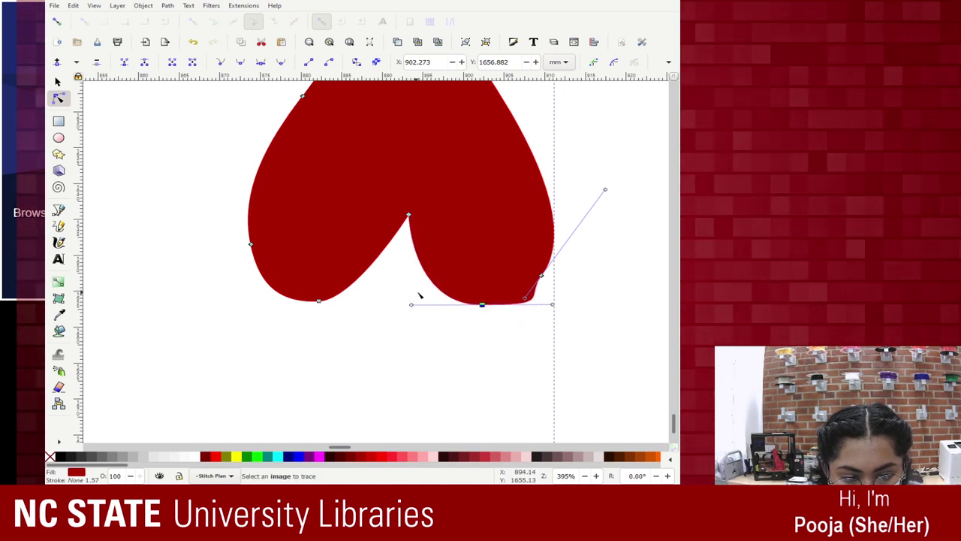
pyautogui.click(444, 307)
pyautogui.click(482, 305)
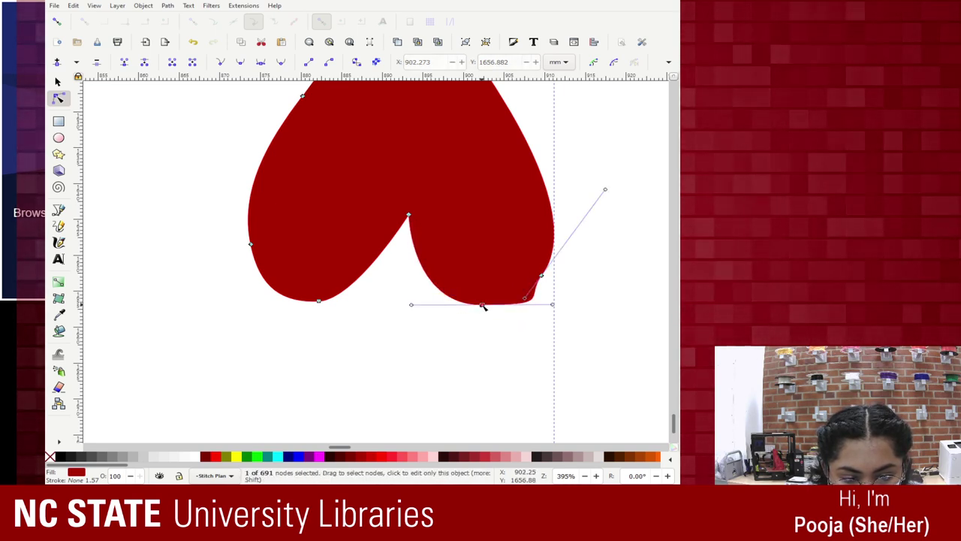
pyautogui.moveTo(553, 306); pyautogui.dragTo(510, 307)
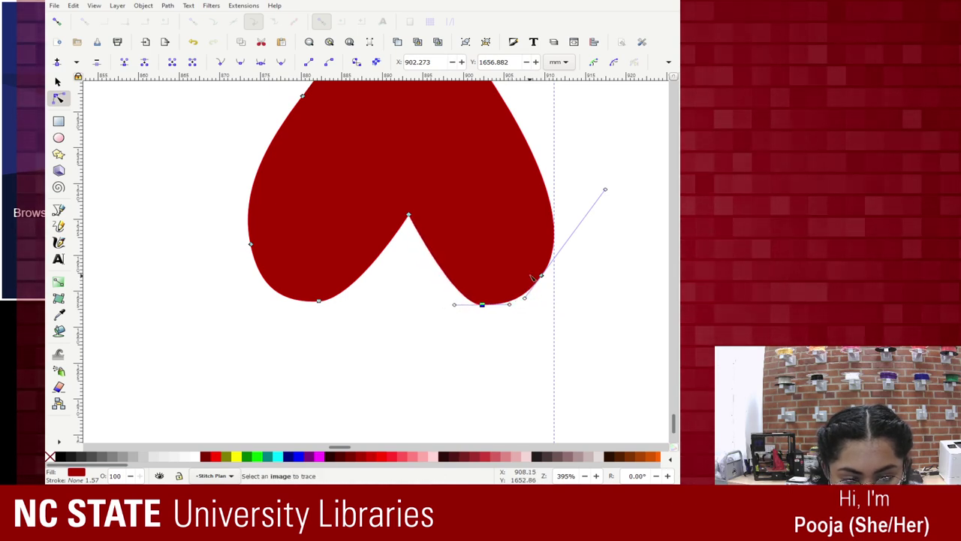
# Delete the right lobe's outer node, move its bottom node to about X 904.0, Y 1656.8 mm and make that node auto-smooth
pyautogui.press('+')
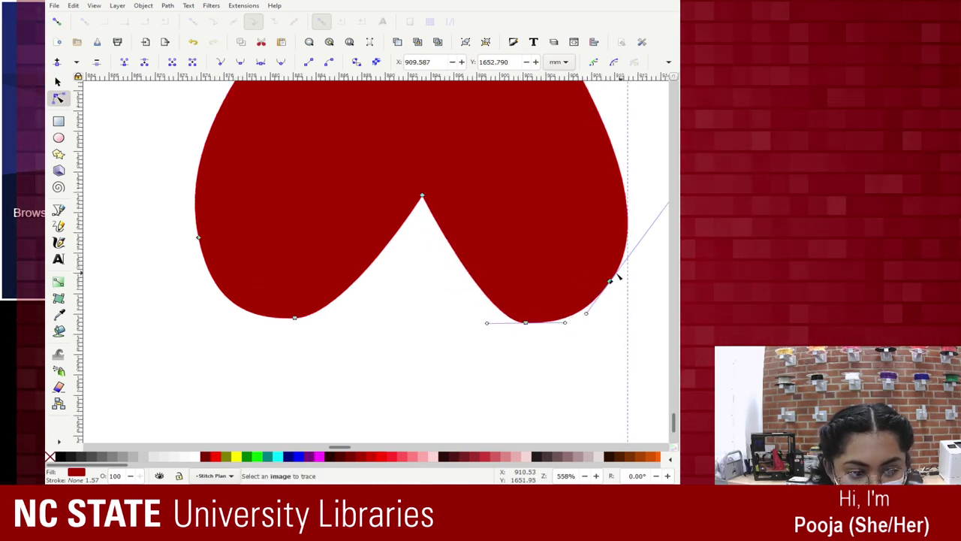
pyautogui.keyDown('ctrl'); pyautogui.keyDown('alt'); pyautogui.click(610, 282); pyautogui.keyUp('alt'); pyautogui.keyUp('ctrl')
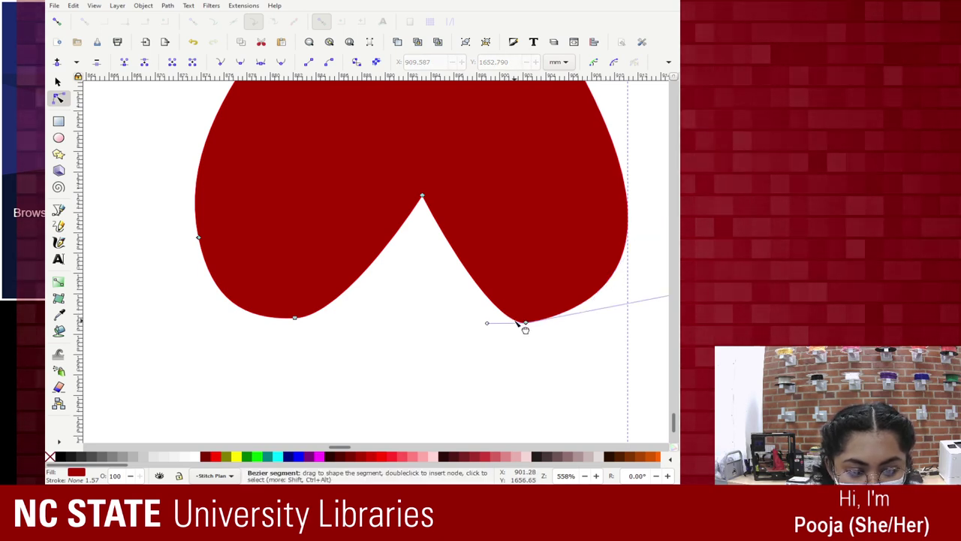
pyautogui.moveTo(526, 321); pyautogui.dragTo(547, 323)
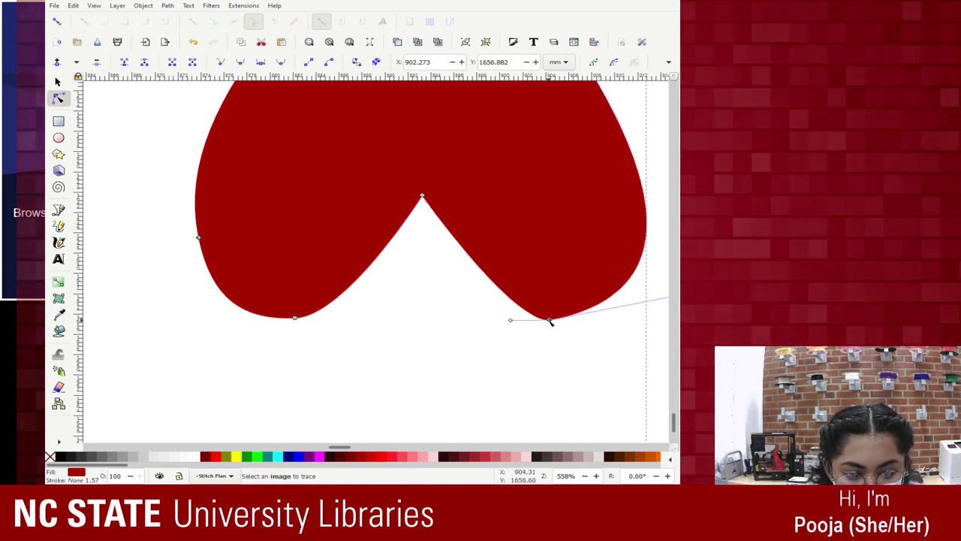
pyautogui.click(279, 63)
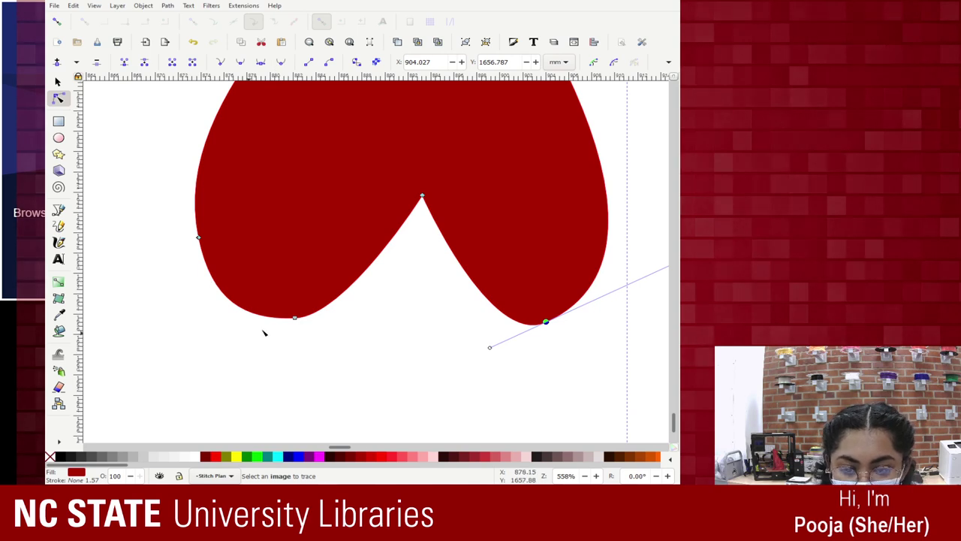
# Try auto-smooth on the left lobe's bottom node, then make the bottom nodes of both lobes symmetric
pyautogui.click(294, 318)
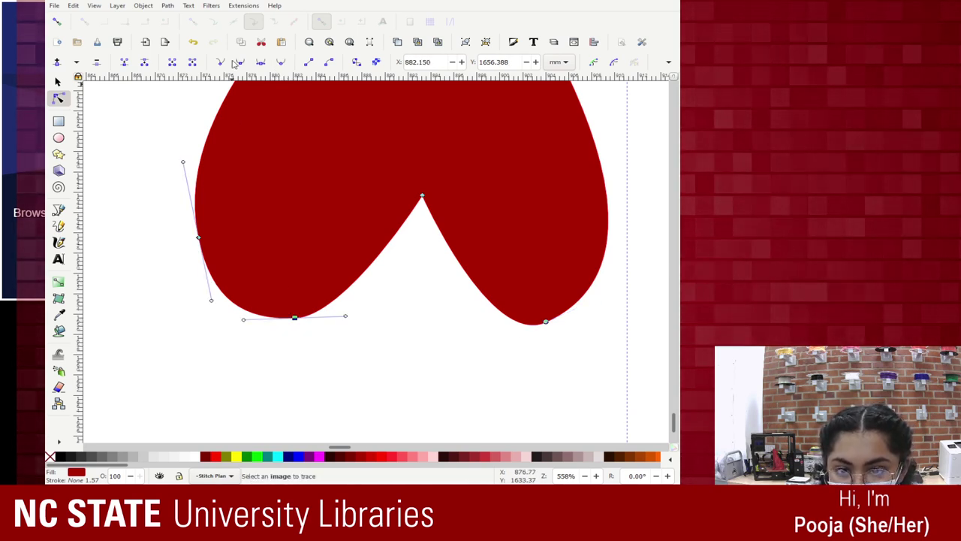
pyautogui.click(281, 62)
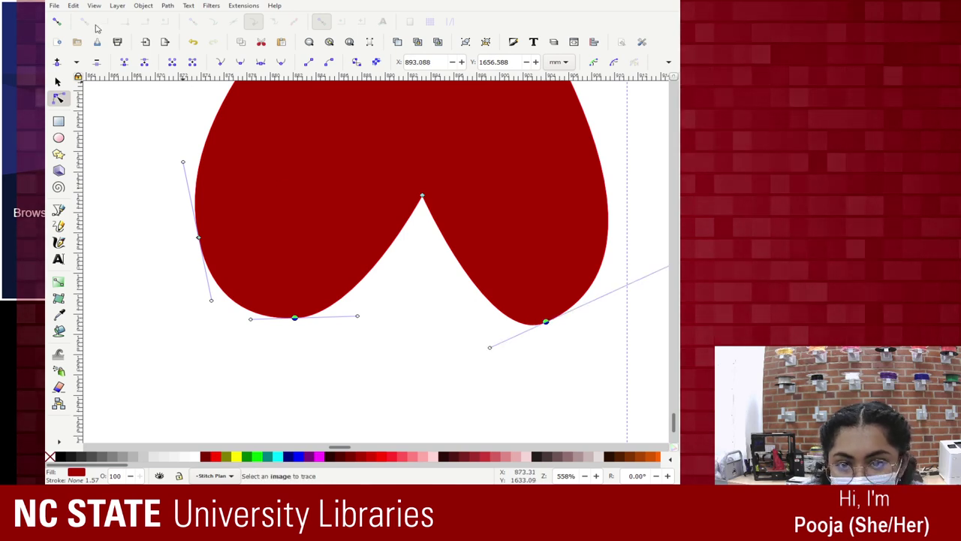
pyautogui.click(260, 62)
pyautogui.click(450, 353)
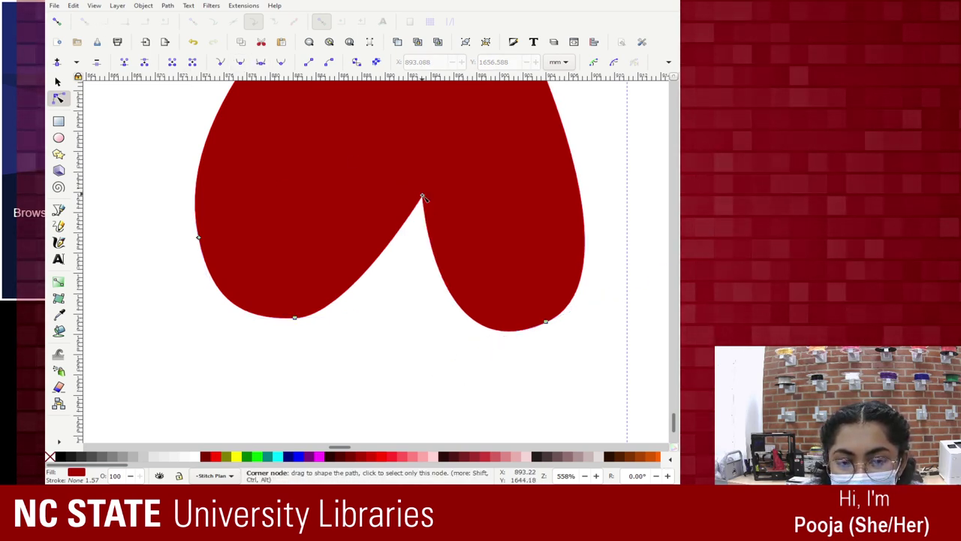
# Move the notch node to about X 889.5, Y 1643.3 mm and the lobes' bottom nodes to about X 903.6, Y 1655.8 and X 883.0, Y 1656.3 mm
pyautogui.moveTo(422, 196); pyautogui.dragTo(380, 183)
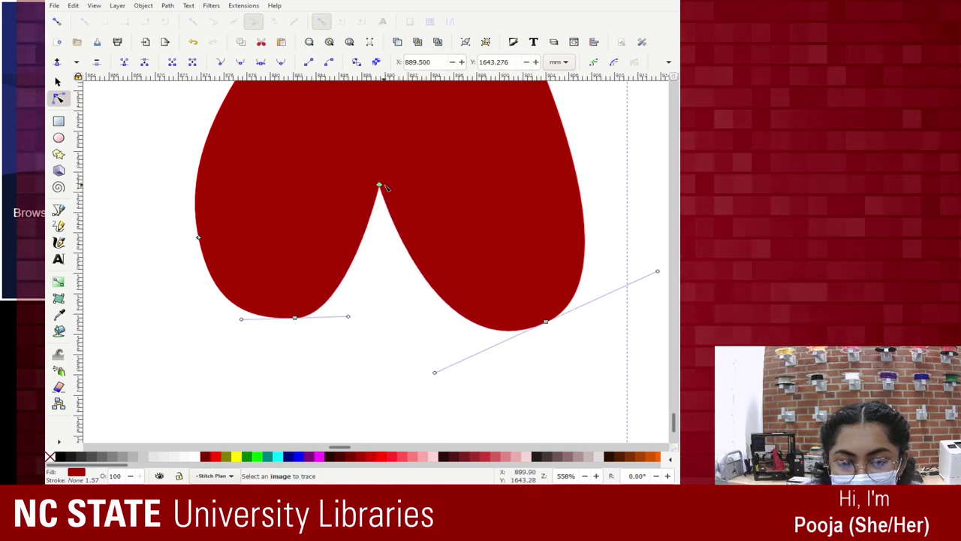
pyautogui.scroll(-3, 389, 185)
pyautogui.scroll(2, 388, 184)
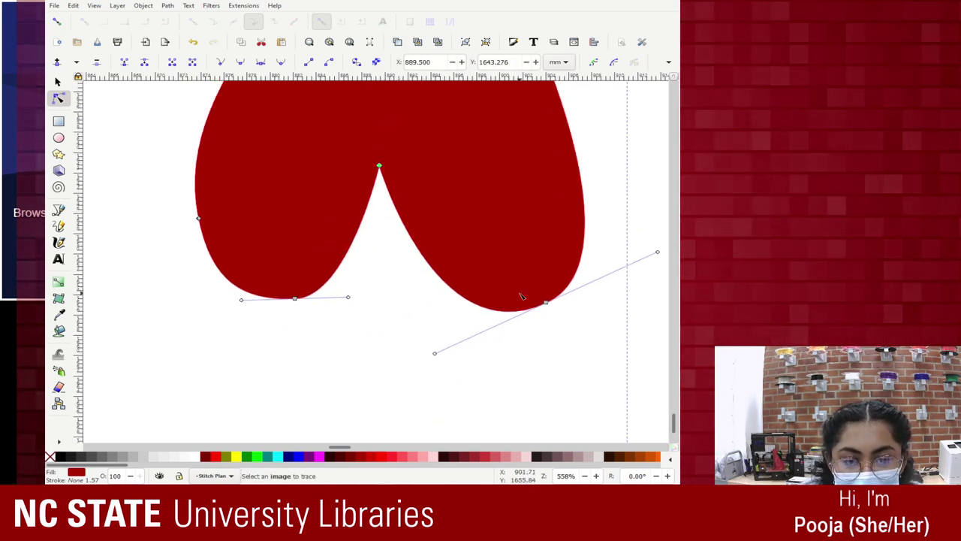
pyautogui.moveTo(545, 303); pyautogui.dragTo(541, 292)
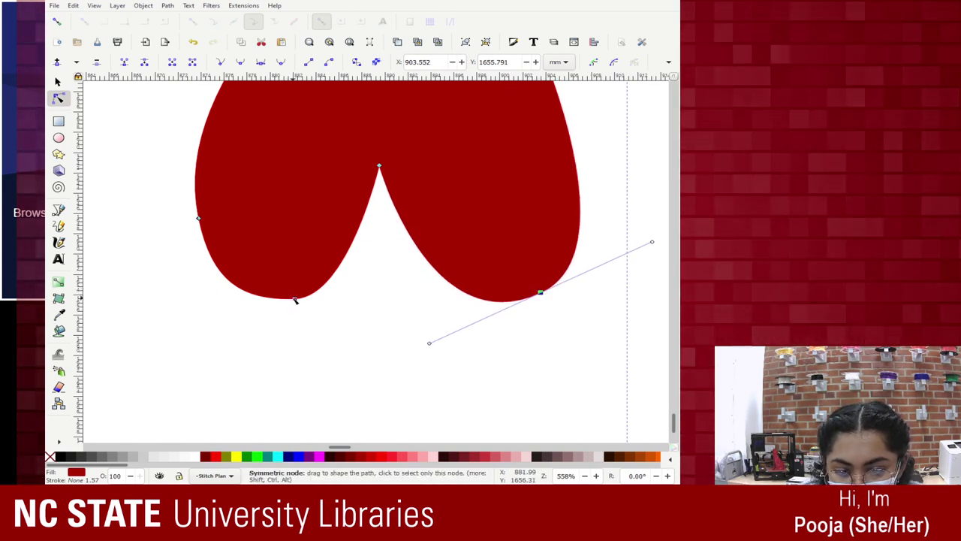
pyautogui.moveTo(294, 298)
pyautogui.mouseDown()
pyautogui.moveTo(273, 293)
pyautogui.moveTo(329, 308)
pyautogui.moveTo(304, 298)
pyautogui.mouseUp()
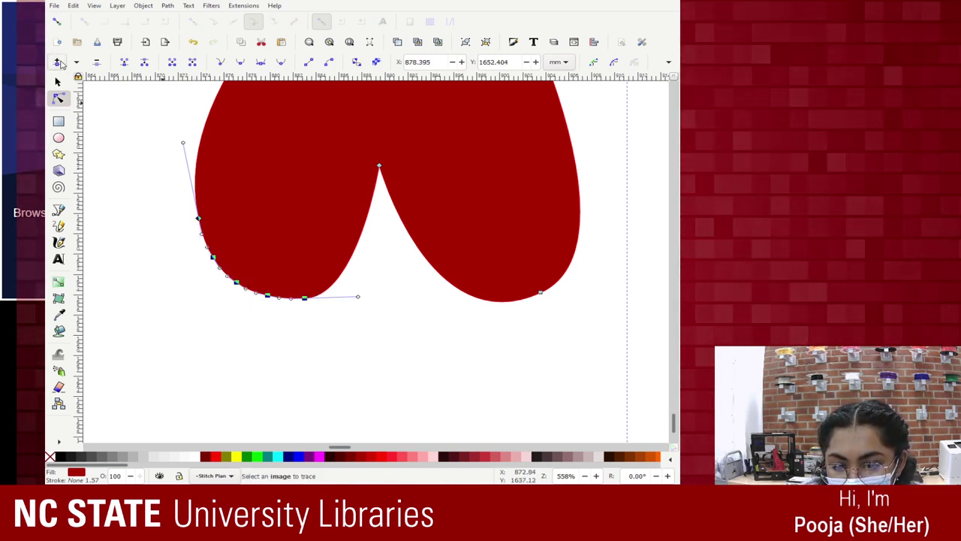
# Insert nodes along the left lobe's outer curve, and delete the surplus and old bottom nodes, keeping one new node near the lobe's bottom
pyautogui.click(231, 291)
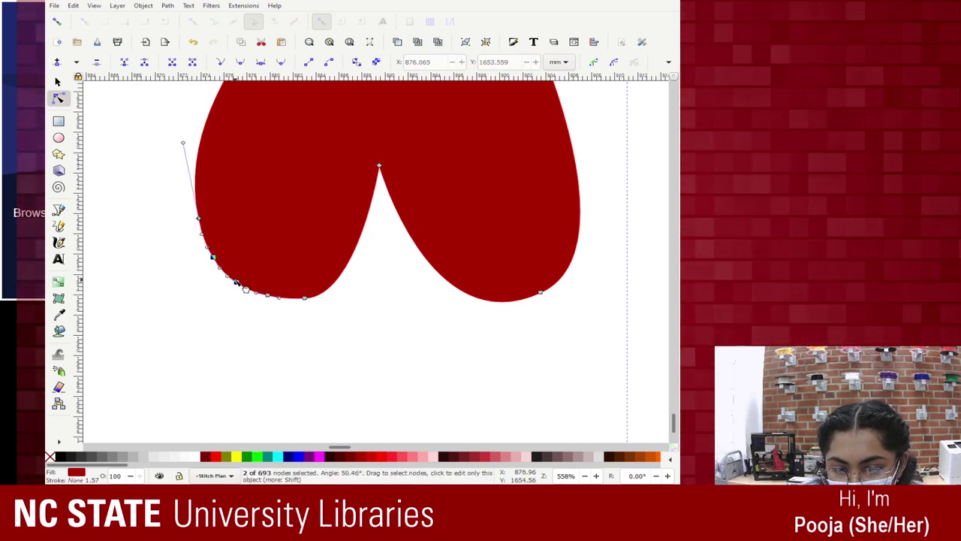
pyautogui.click(230, 279)
pyautogui.moveTo(305, 300); pyautogui.dragTo(352, 313)
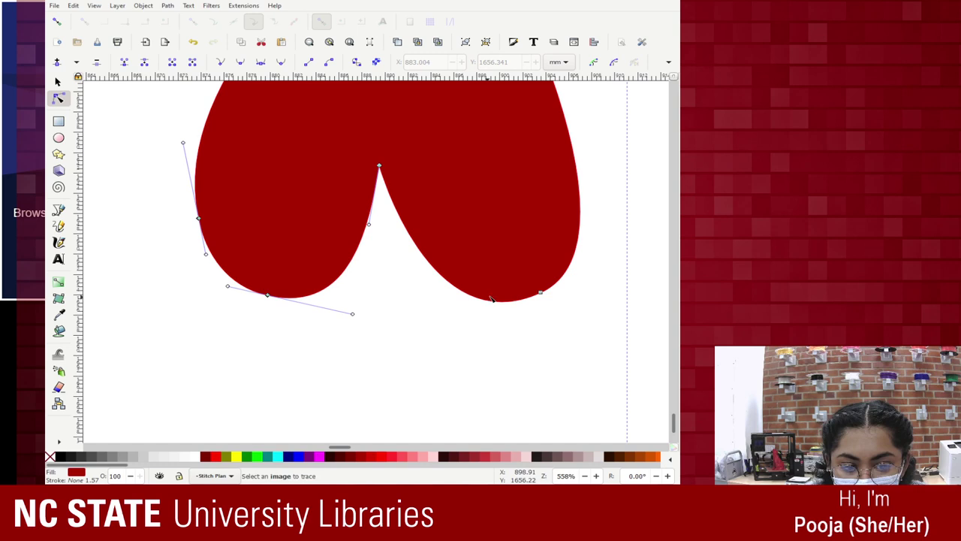
# Select the notch node and the right lobe's bottom node, and insert evenly spread nodes along the curve between them
pyautogui.click(540, 293)
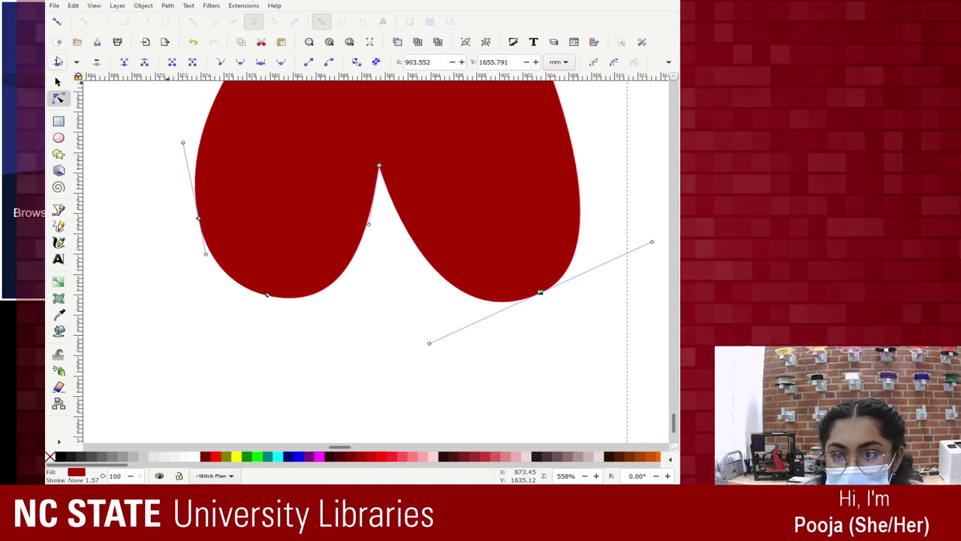
pyautogui.click(379, 166)
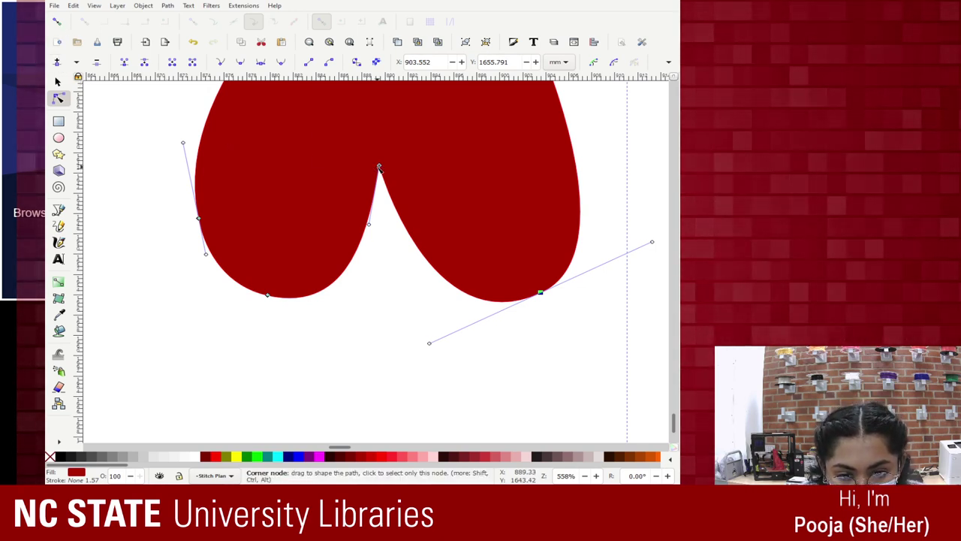
pyautogui.click(543, 295)
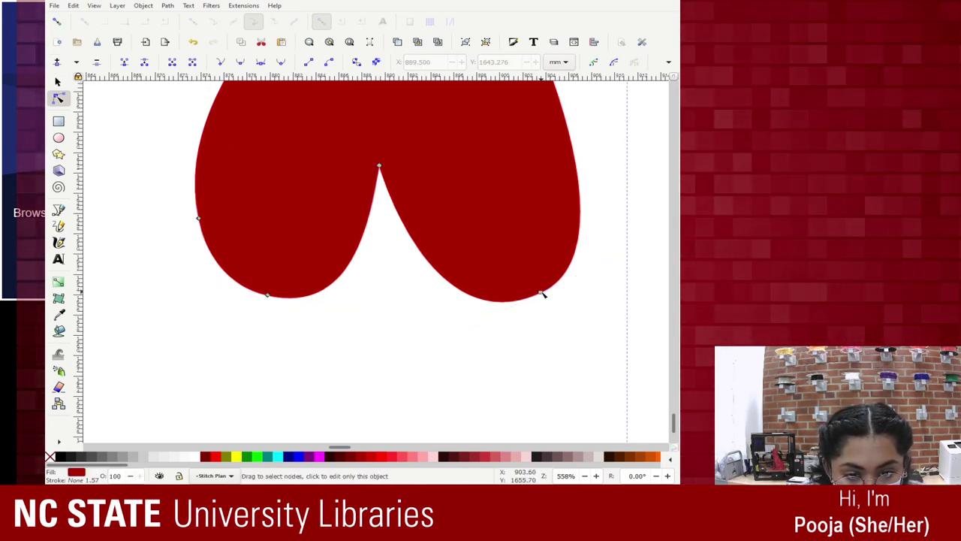
pyautogui.click(380, 167)
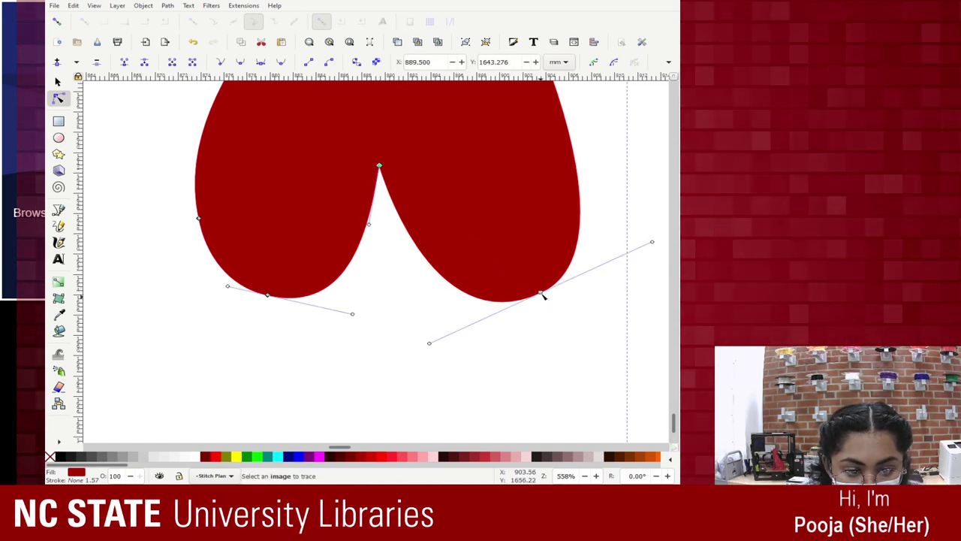
pyautogui.keyDown('shift'); pyautogui.click(543, 295); pyautogui.keyUp('shift')
pyautogui.click(57, 62)
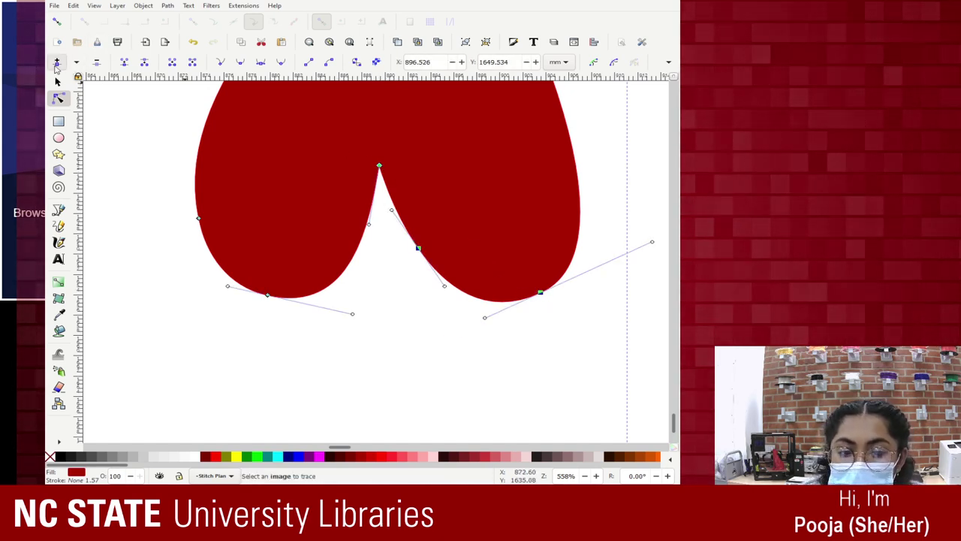
pyautogui.click(56, 62)
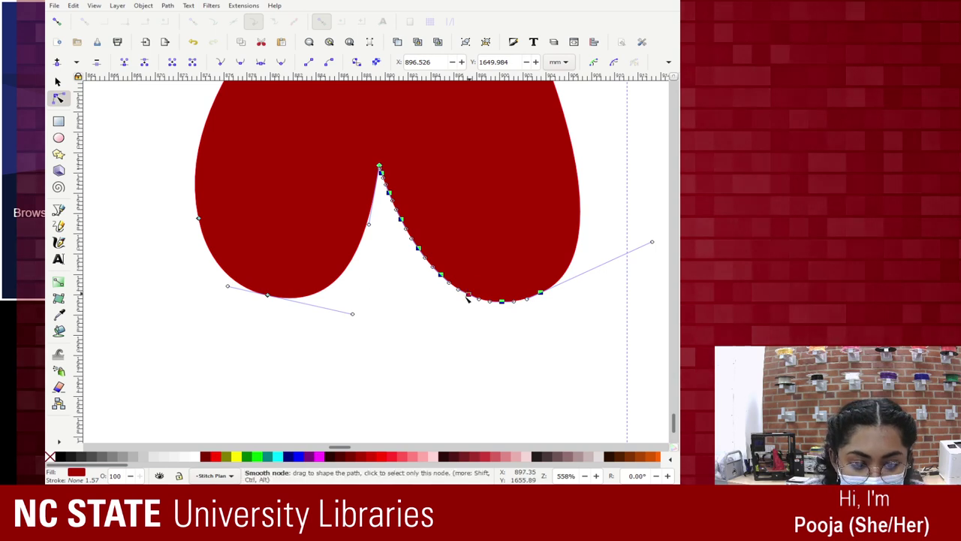
# Delete the right lobe's old bottom node and the surplus nodes along its inner curve, keeping the two new nodes nearest the lobe's bottom
pyautogui.click(502, 301)
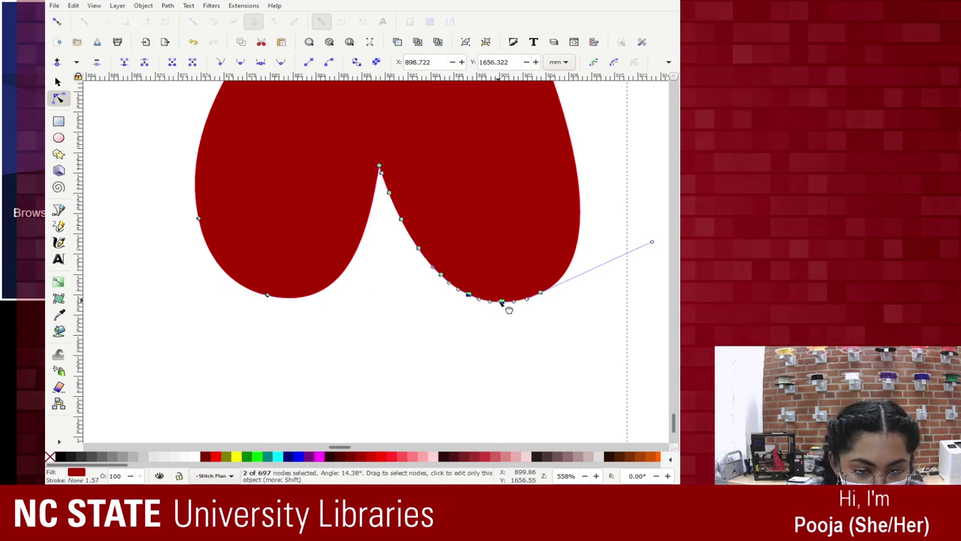
pyautogui.click(541, 293)
pyautogui.press('Delete')
pyautogui.moveTo(478, 288); pyautogui.dragTo(382, 204)
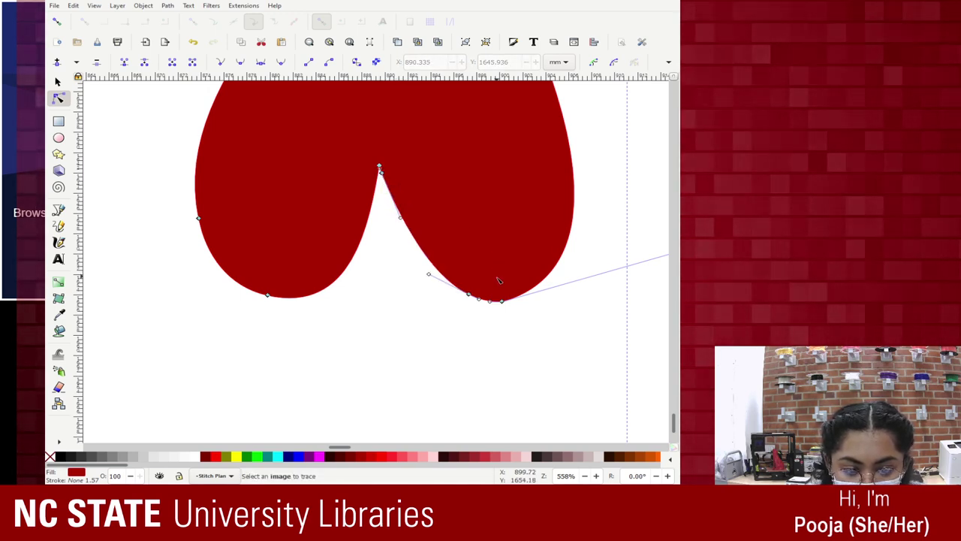
# Remove the extra node beside the right lobe's new bottom node and lengthen the bottom node's outer handle to widen the lobe
pyautogui.click(501, 301)
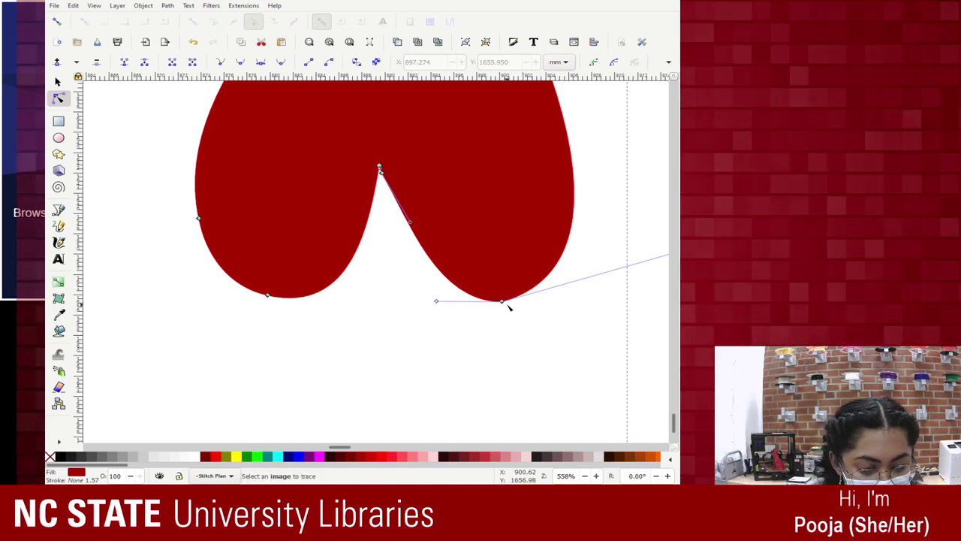
pyautogui.press('-')
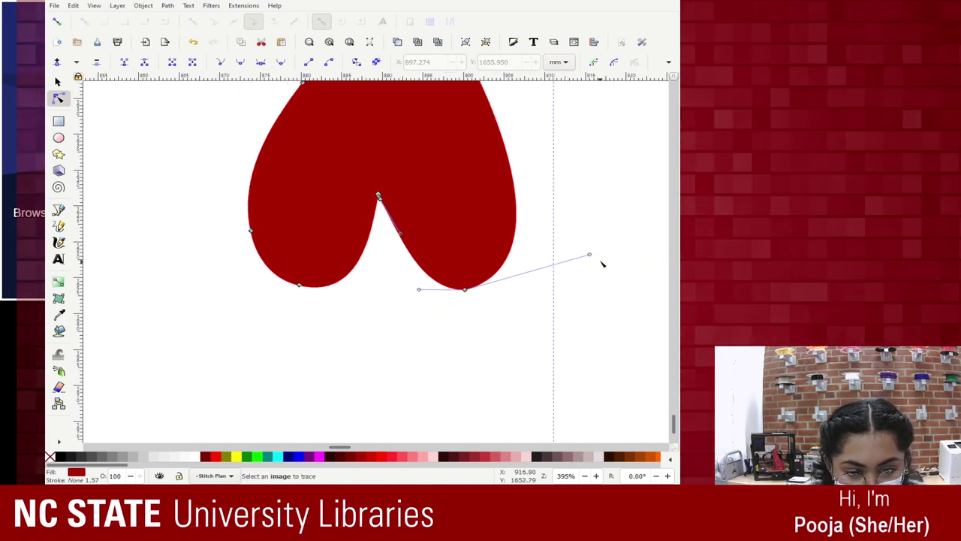
pyautogui.moveTo(589, 255); pyautogui.dragTo(629, 254)
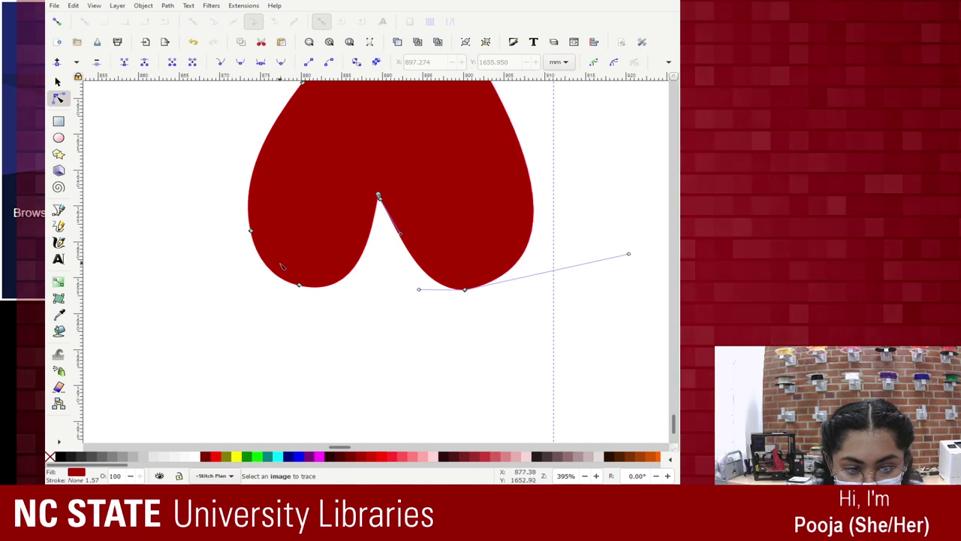
# Bend the outer-edge curve of the upside-down heart's left lobe, and delete the outer-edge node above the lobe's bottom node
pyautogui.click(299, 285)
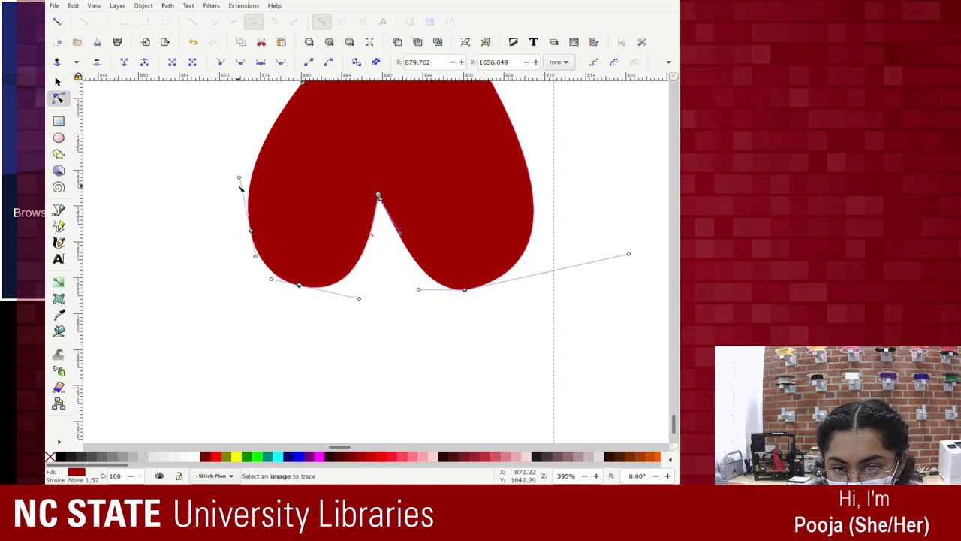
pyautogui.moveTo(239, 179)
pyautogui.mouseDown()
pyautogui.moveTo(222, 181)
pyautogui.moveTo(231, 180)
pyautogui.mouseUp()
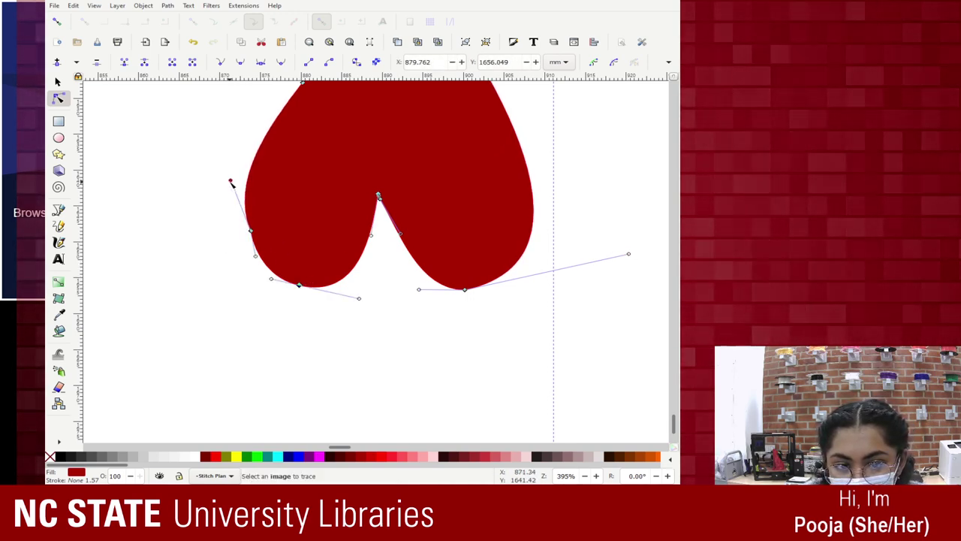
pyautogui.moveTo(243, 223); pyautogui.dragTo(281, 245)
pyautogui.press('Delete')
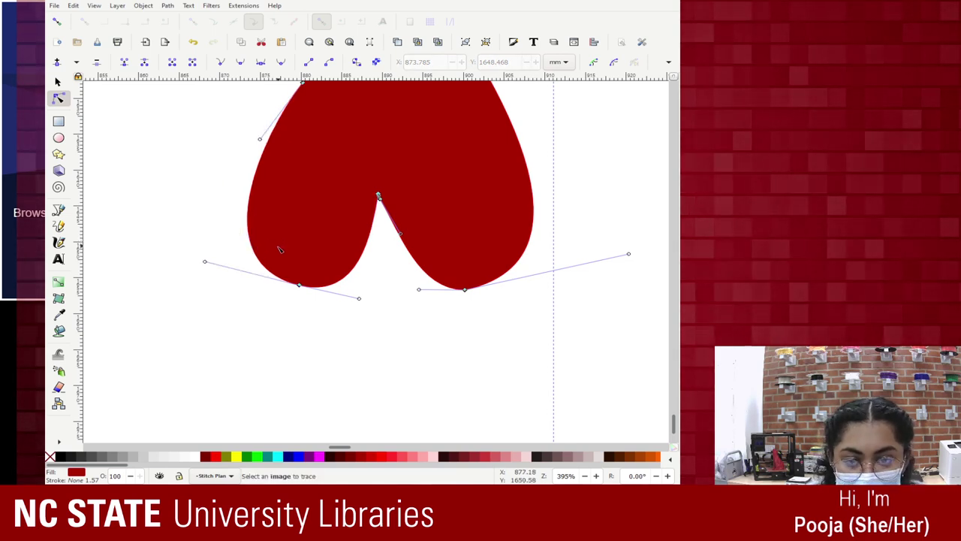
# Move one notch node up between the lobes, delete the duplicate notch node, and pull the remaining handle in to reshape the notch
pyautogui.scroll(3, 200, 236)
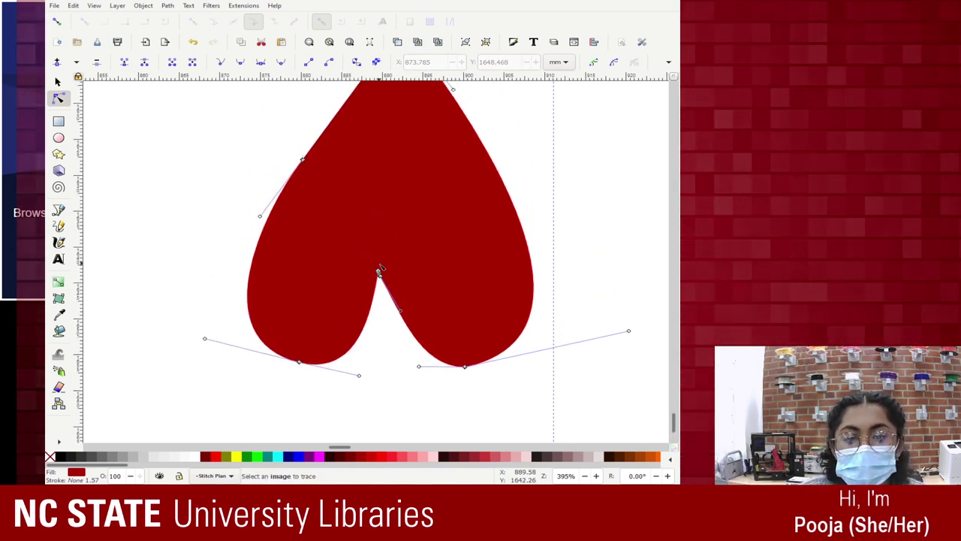
pyautogui.moveTo(379, 273); pyautogui.dragTo(398, 240)
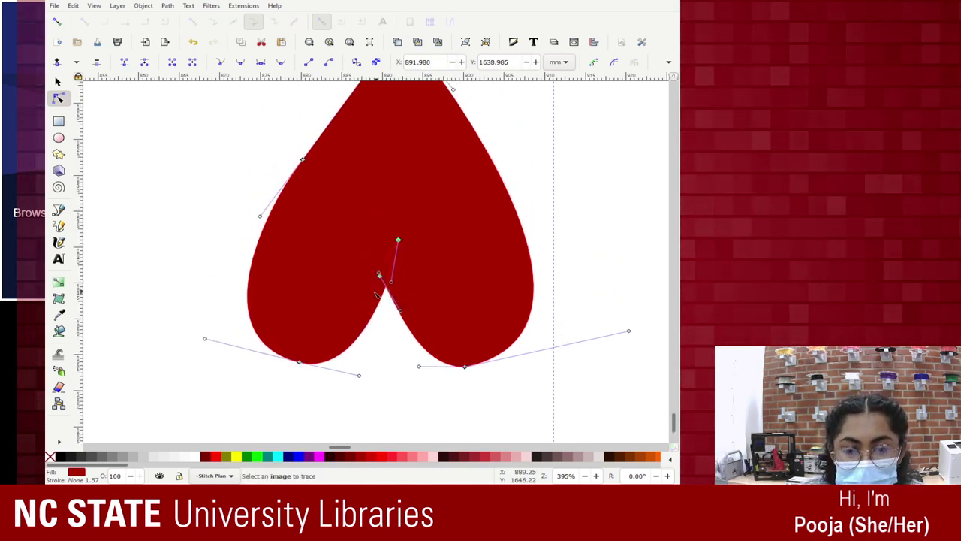
pyautogui.moveTo(386, 273); pyautogui.dragTo(410, 270)
pyautogui.doubleClick(410, 270)
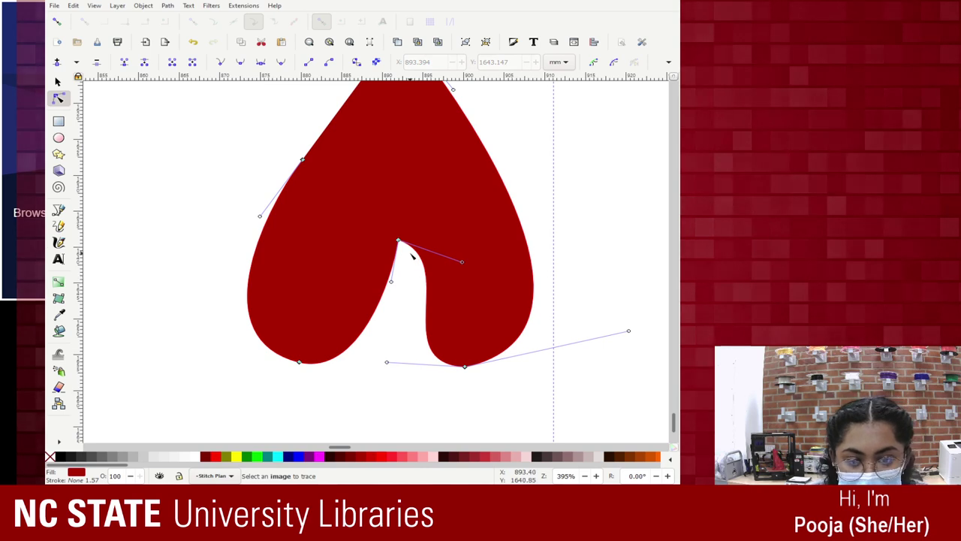
pyautogui.moveTo(462, 262); pyautogui.dragTo(398, 270)
pyautogui.press('-')
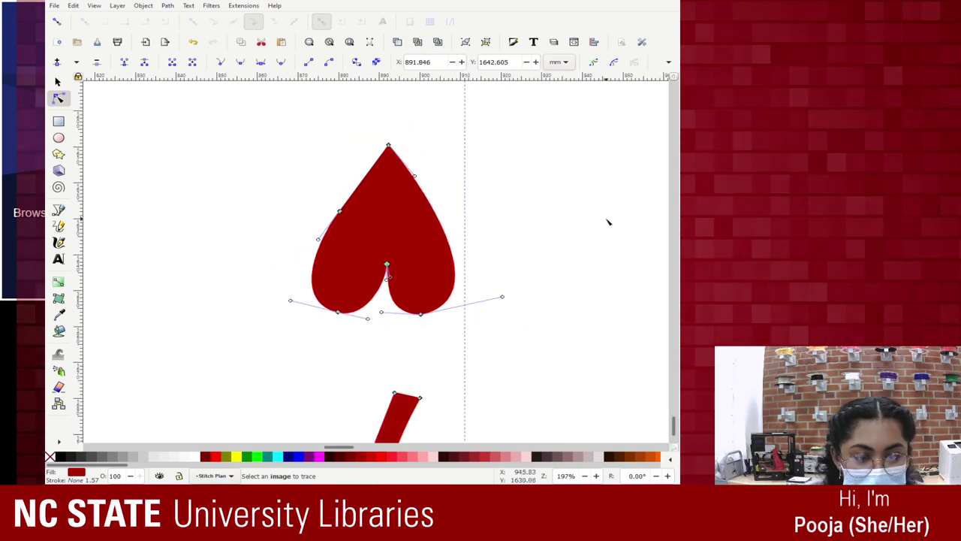
# Examine the reshaped upside-down heart against the other hearts and cats of the whole traced card design
pyautogui.click(515, 238)
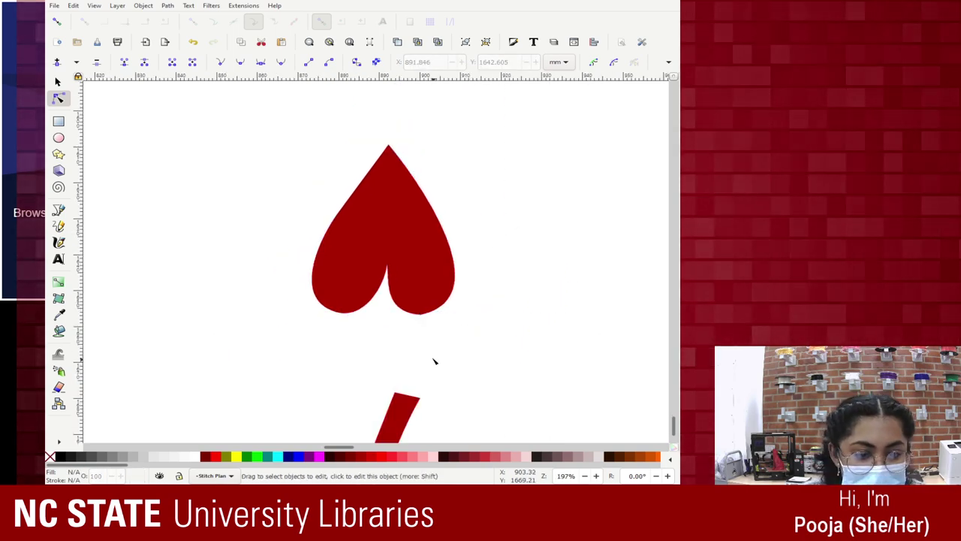
pyautogui.scroll(-3, 404, 343)
pyautogui.scroll(3, 405, 340)
pyautogui.press('-')
pyautogui.press('-')
pyautogui.press('-')
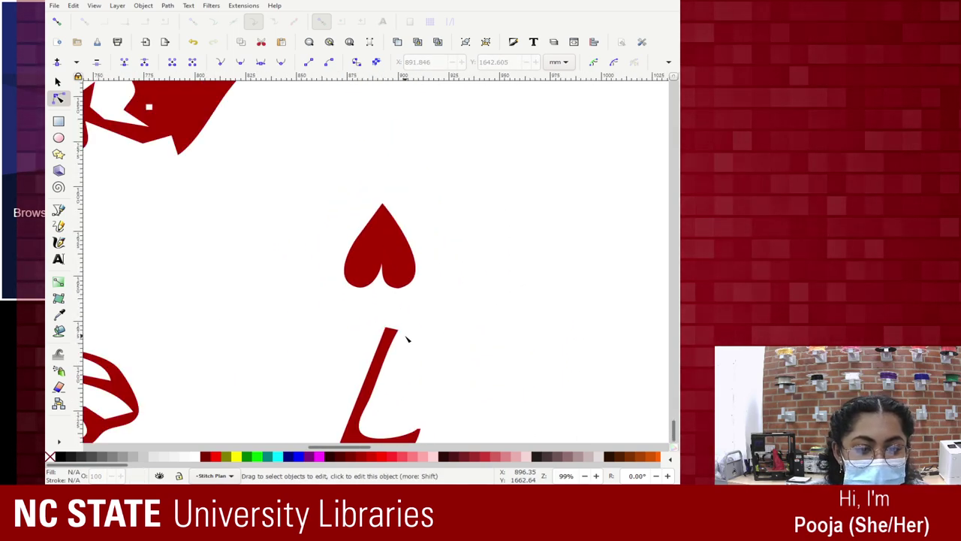
pyautogui.press('-')
pyautogui.press('-')
pyautogui.press('-')
pyautogui.press('-')
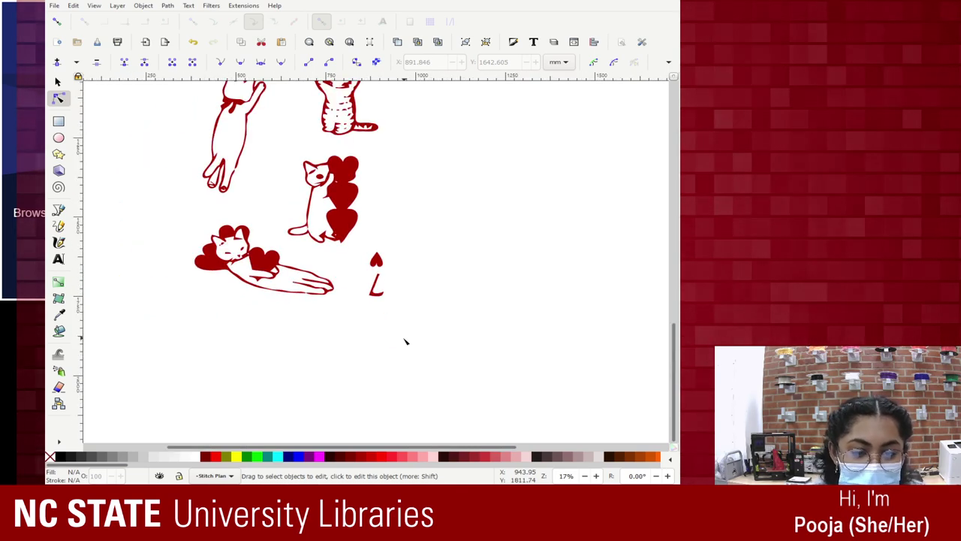
pyautogui.scroll(3, 391, 325)
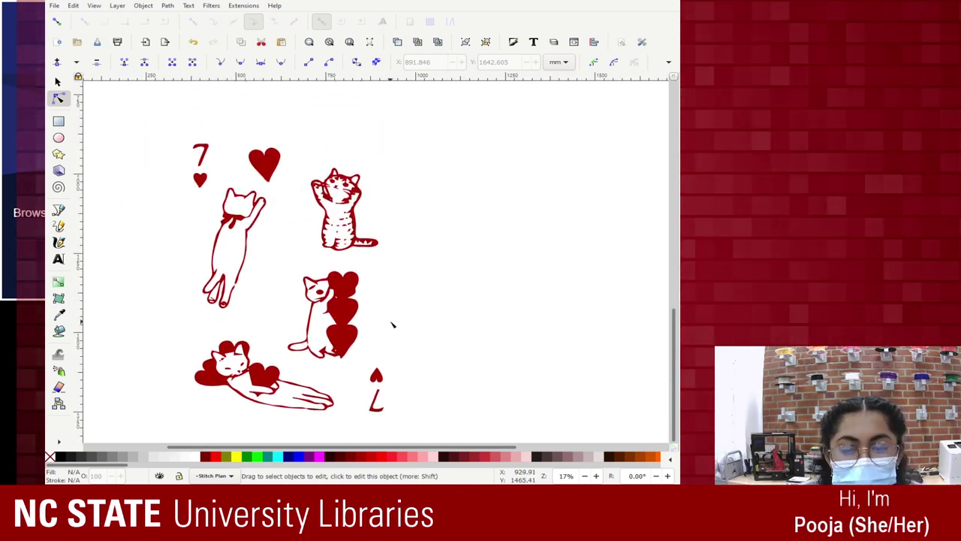
pyautogui.scroll(-2, 389, 325)
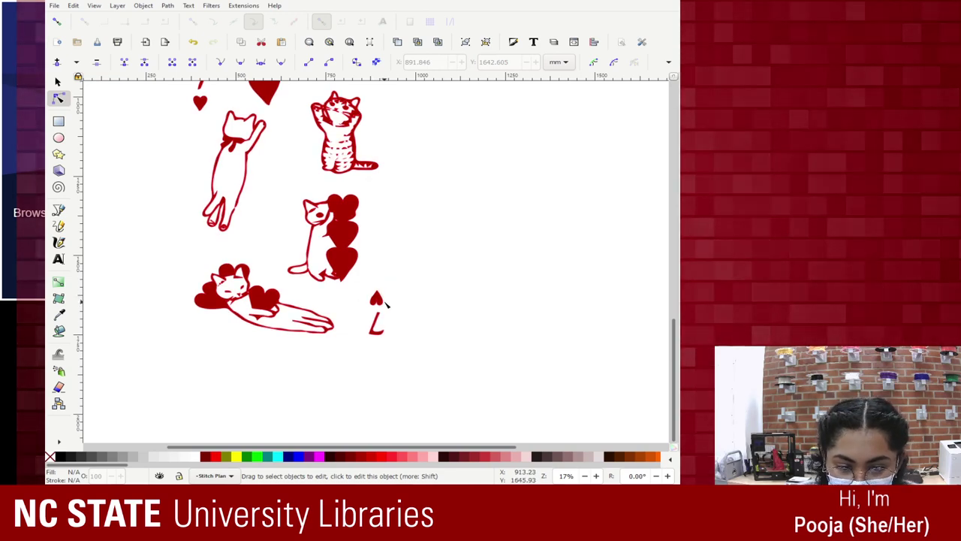
# Select the traced path again, and insert a node on the heart's right edge between the tip and the right lobe's bottom node
pyautogui.hotkey('ctrl', 'a')
pyautogui.click(412, 296)
pyautogui.press('+')
pyautogui.press('+')
pyautogui.press('+')
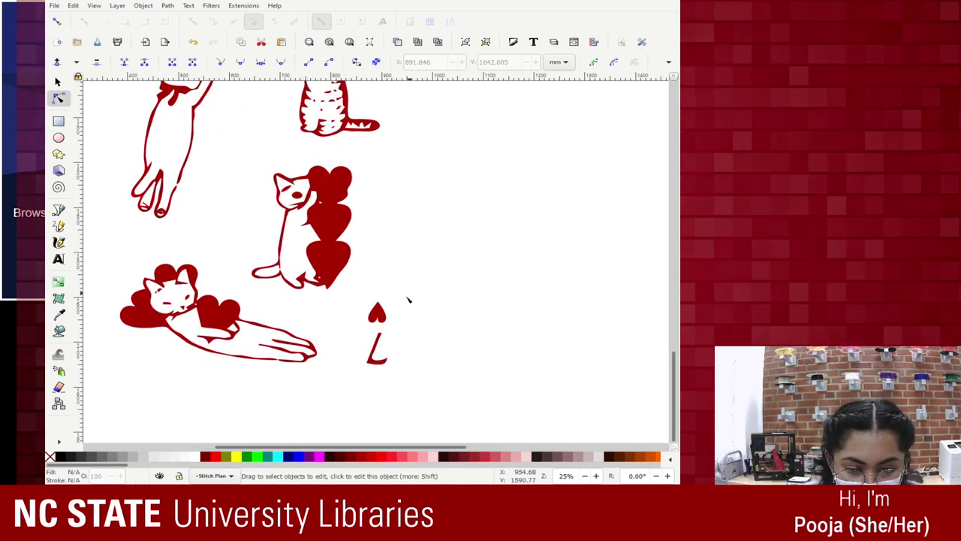
pyautogui.hotkey('ctrl', 'a')
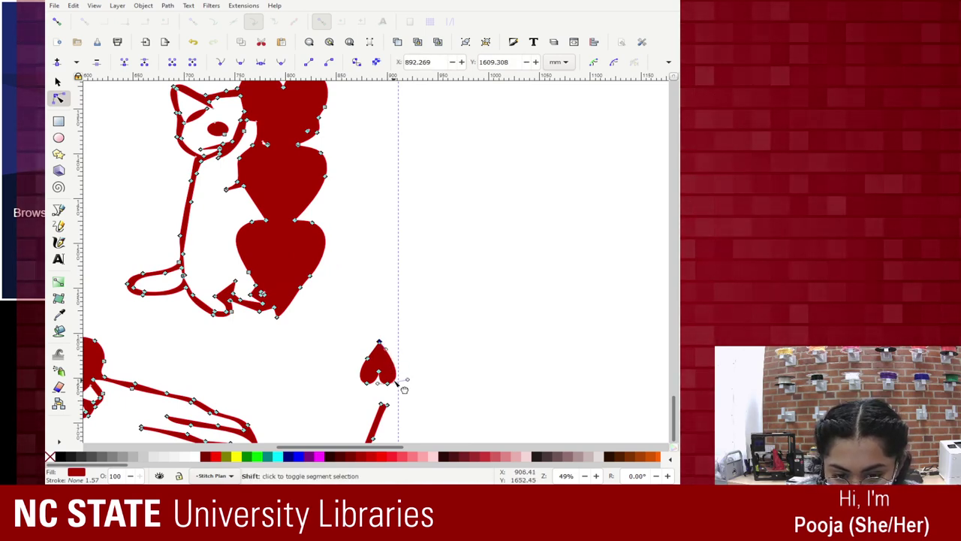
pyautogui.click(390, 384)
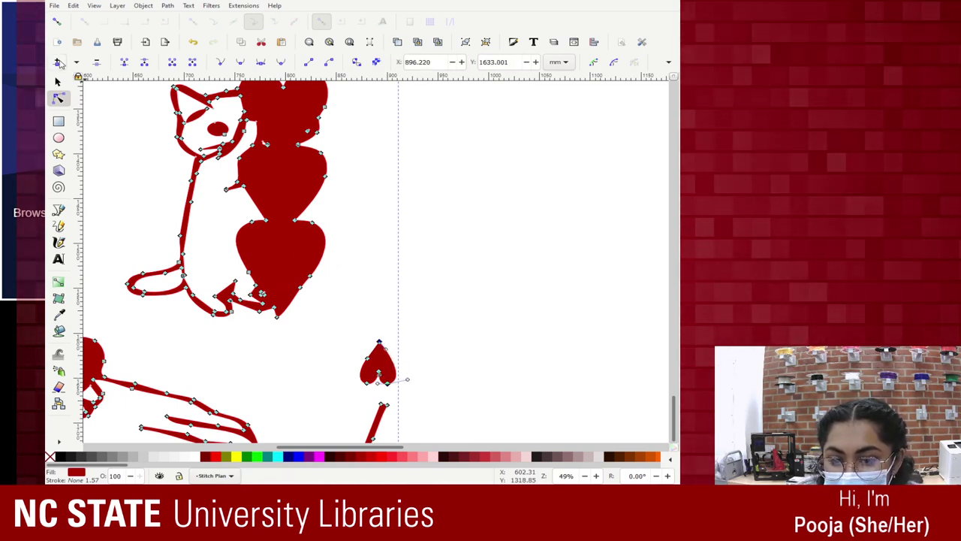
pyautogui.press('Right')
pyautogui.scroll(4, 399, 362)
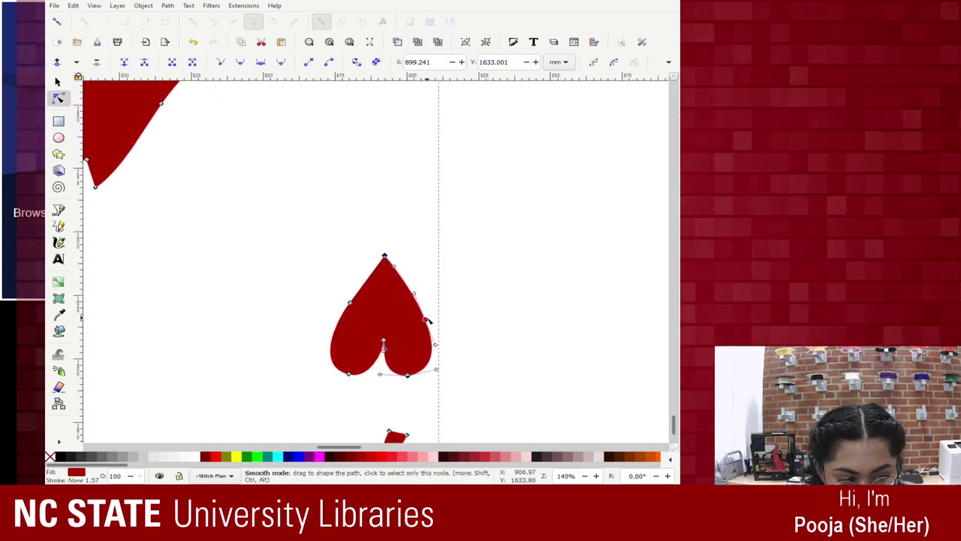
# Shift the heart's tip, right-edge node and right lobe's bottom node about 4.7 mm to the right, and select the left-edge node
pyautogui.press('Right')
pyautogui.press('Right')
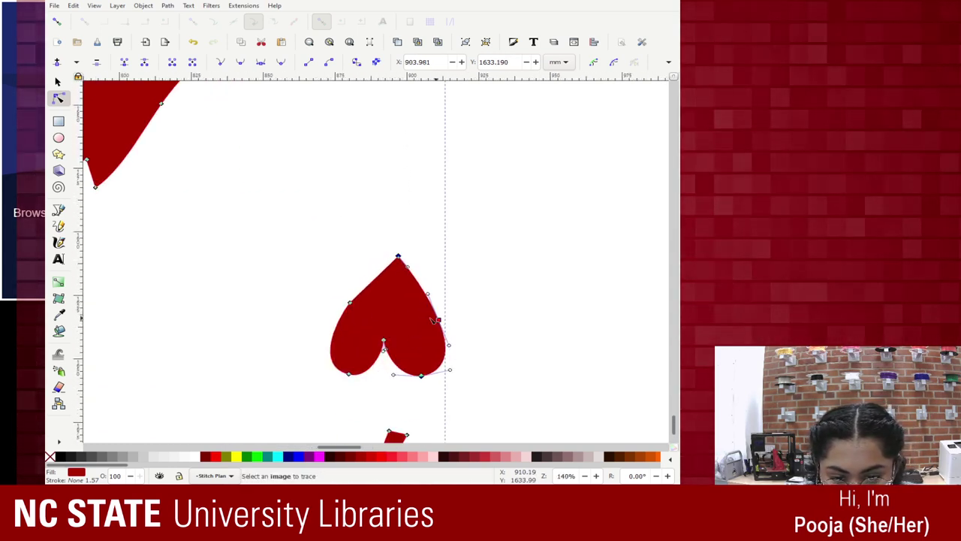
pyautogui.click(350, 303)
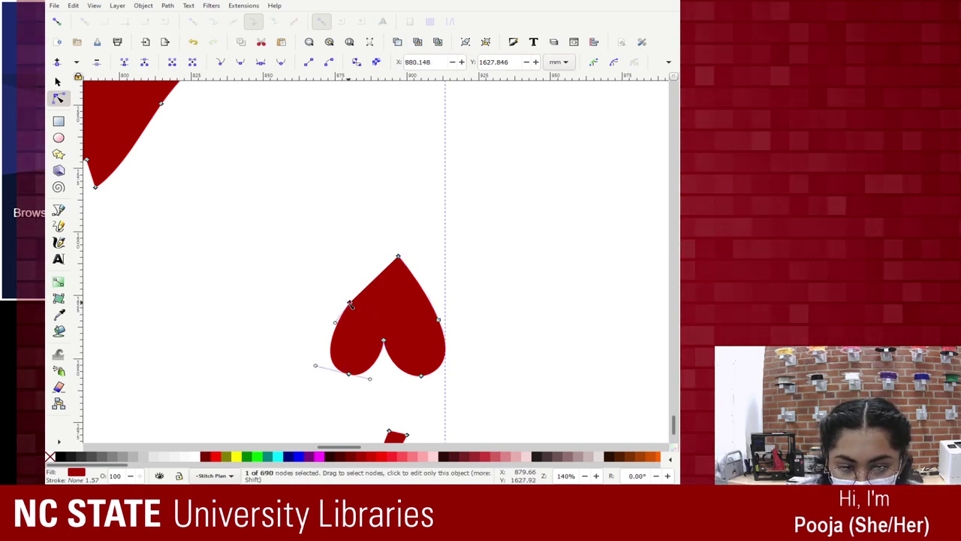